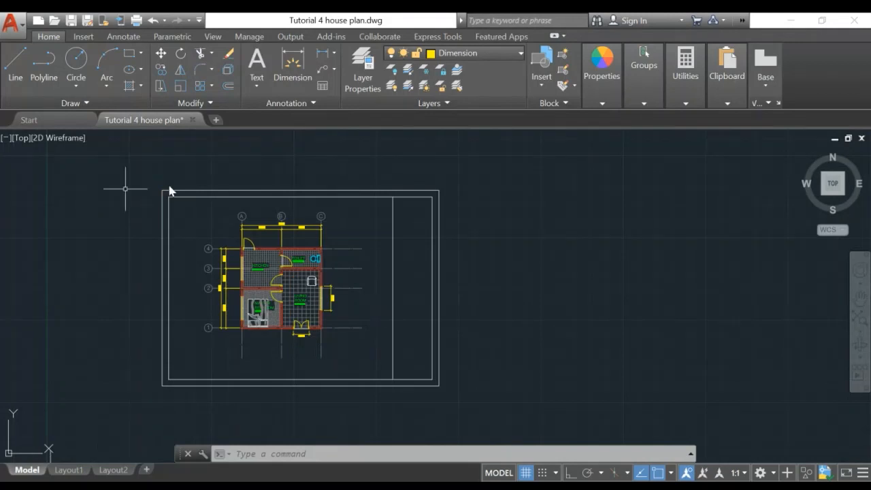
mouse_move(297, 322)
scroll(349, 307, "up", 5)
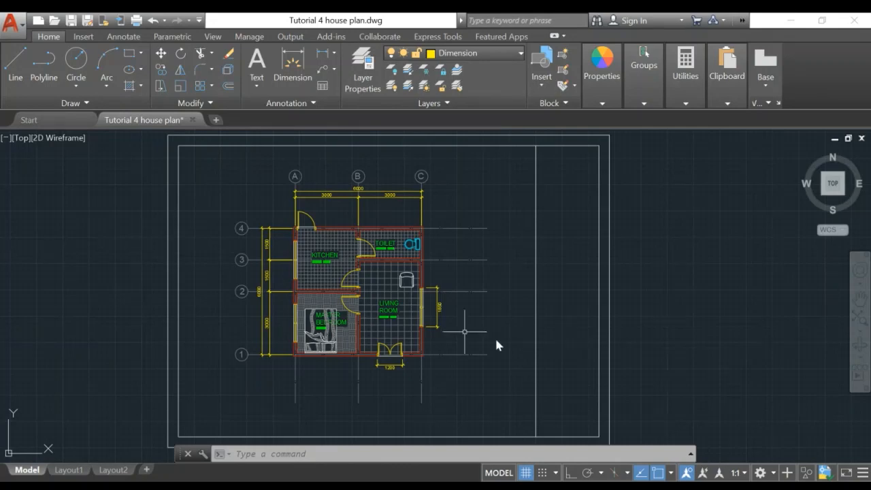
scroll(455, 329, "up", 2)
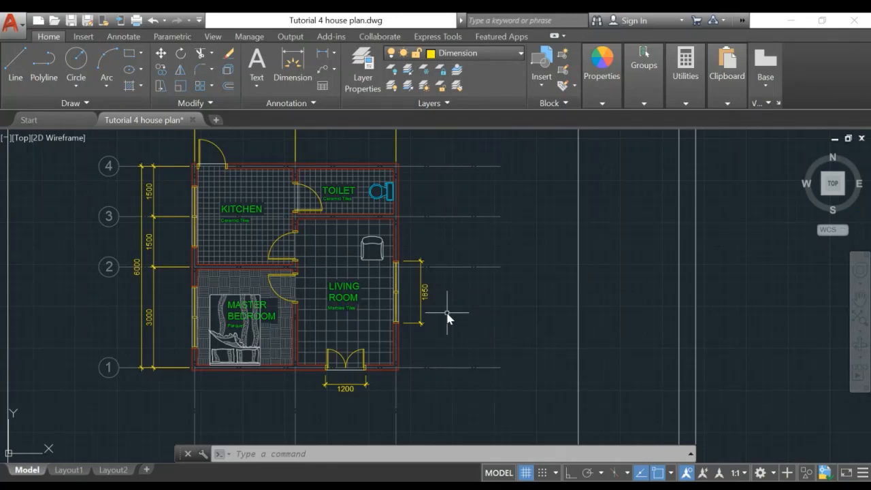
scroll(456, 311, "down", 2)
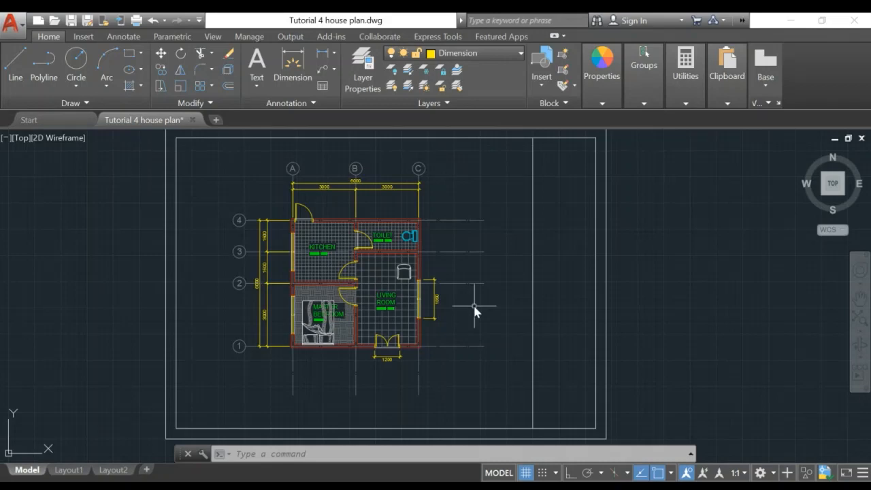
middle_click_drag(501, 310, 510, 320)
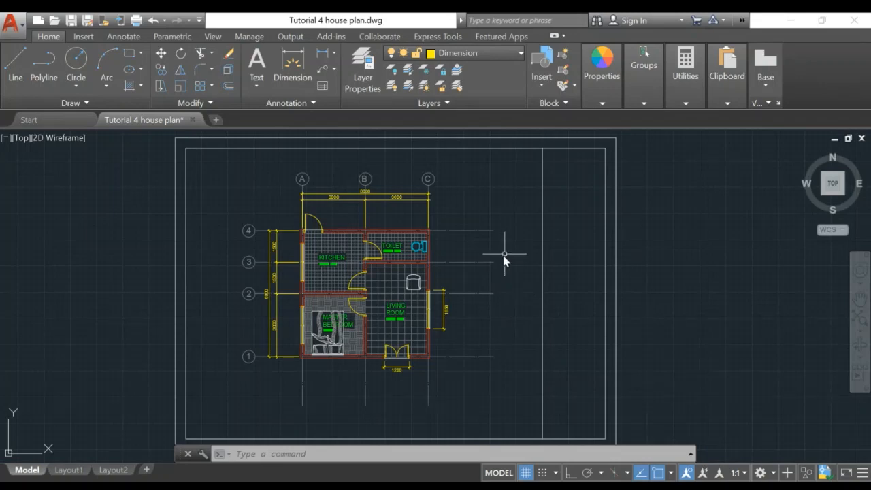
Create a new layer named Section line
left_click(364, 85)
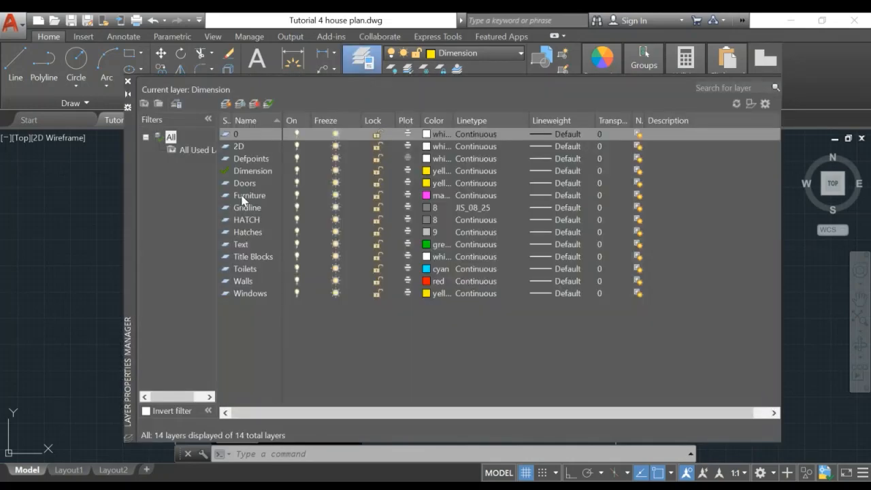
left_click(226, 104)
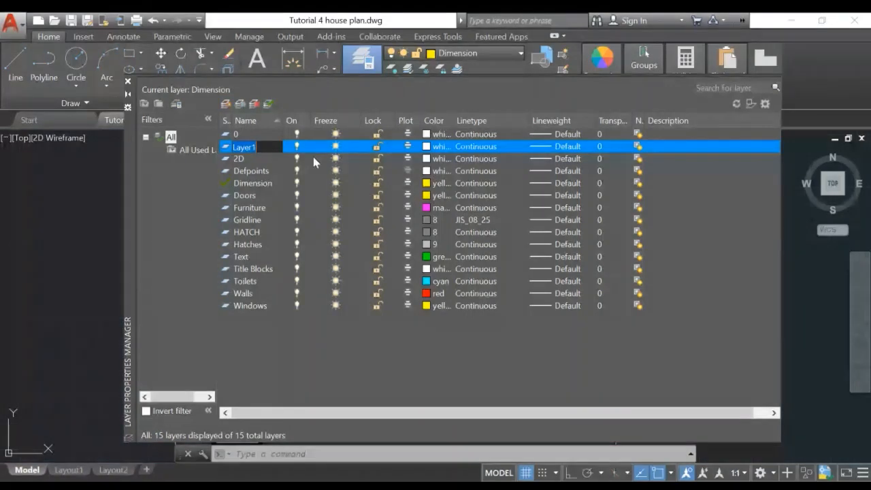
type("Sect")
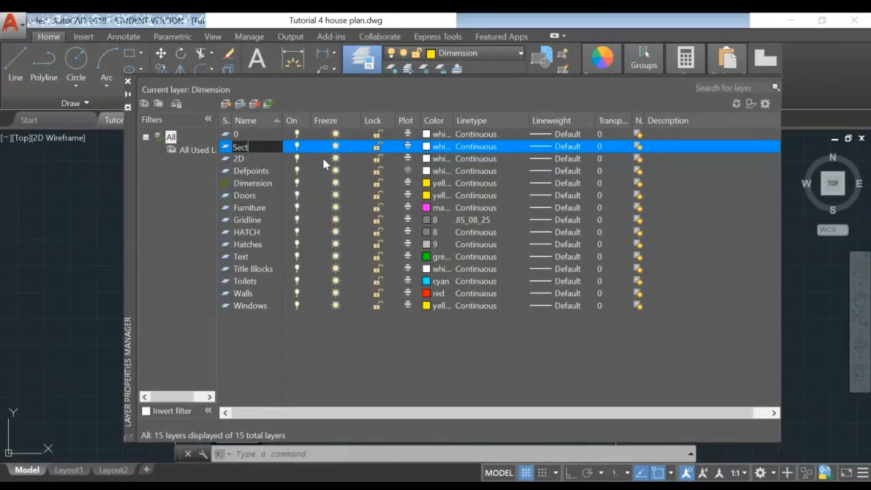
type("ion li")
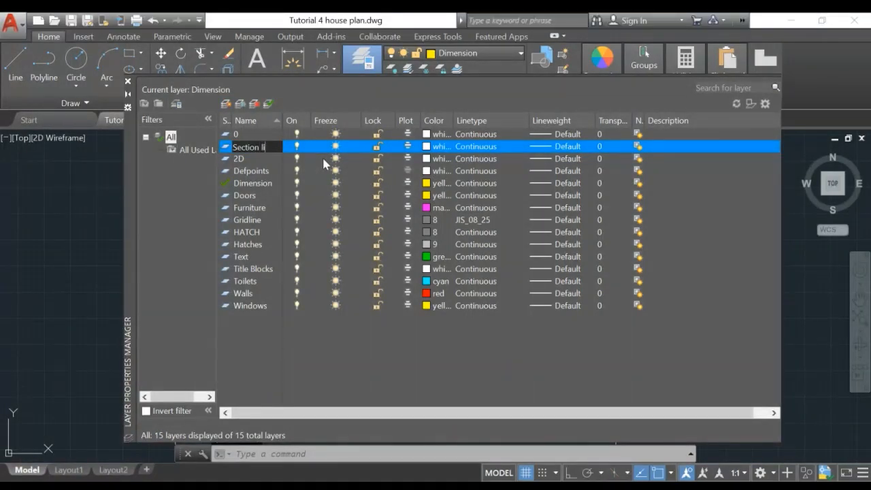
type("ne")
key("Return")
Load the ACAD_ISO04W100 ISO long-dash dot linetype and assign it to the Section line layer
left_click(481, 151)
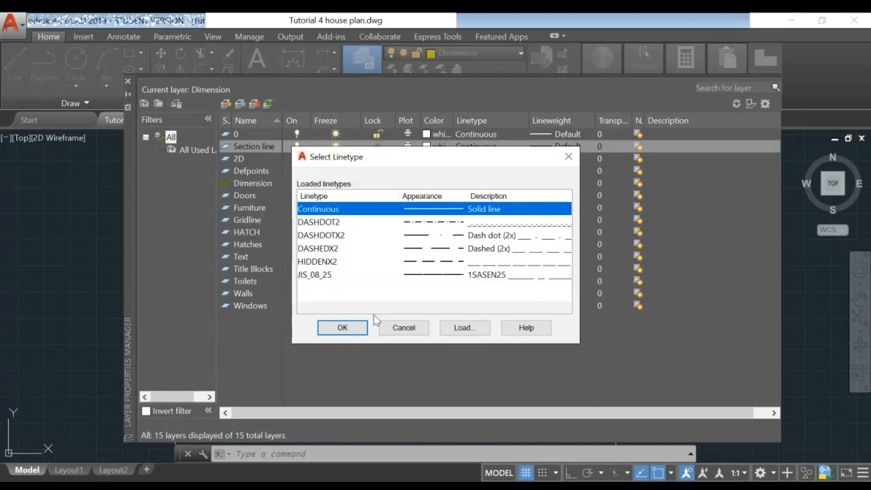
left_click(463, 327)
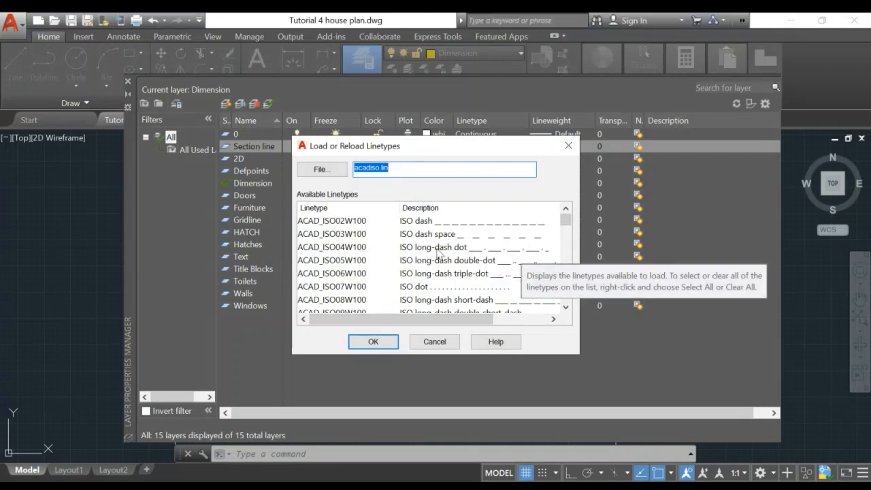
left_click(438, 249)
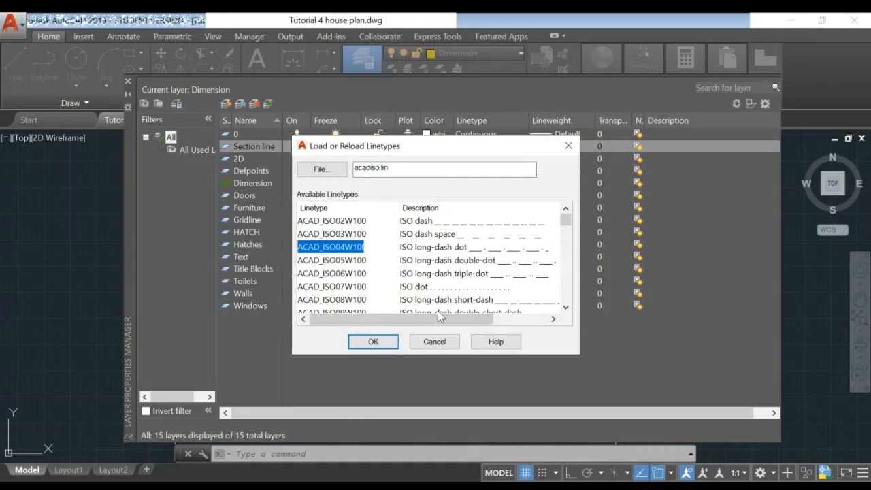
left_click(363, 341)
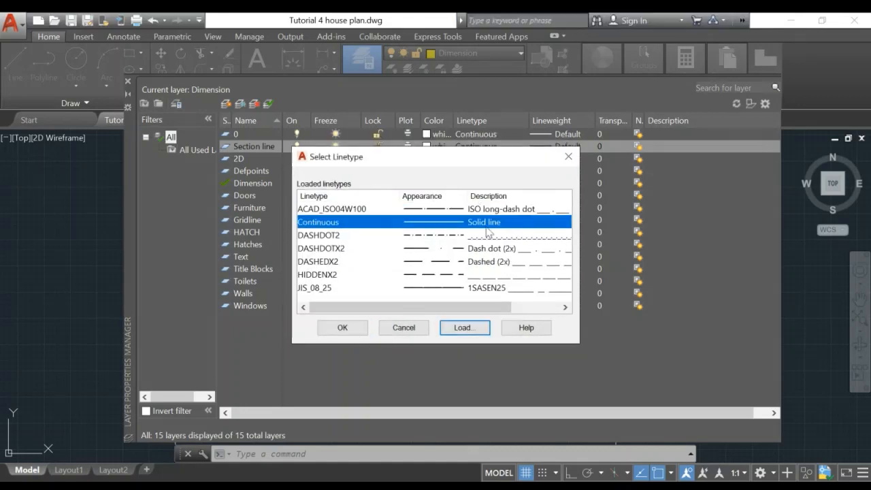
left_click(470, 208)
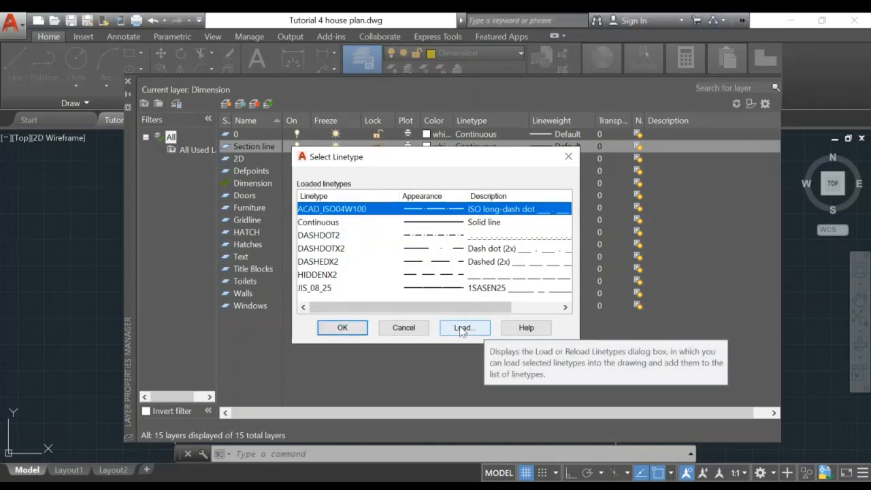
left_click(462, 328)
left_click(374, 342)
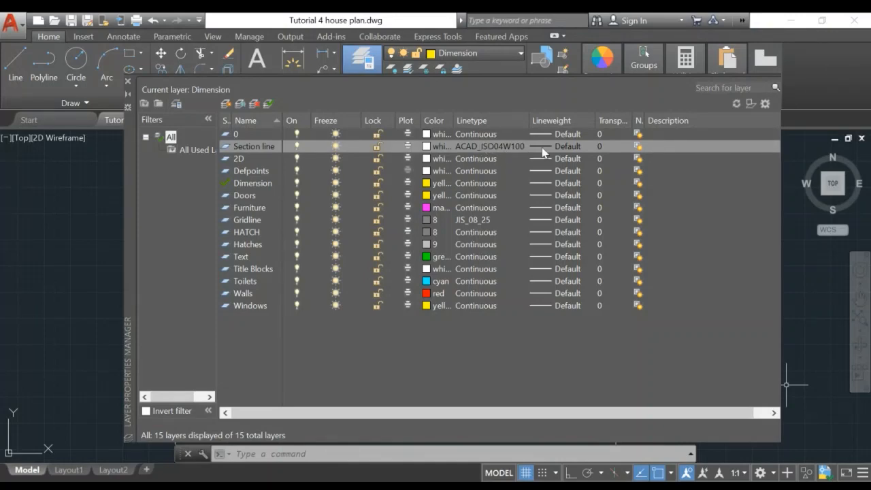
Close the layer properties and make Section line the current layer
left_click(128, 83)
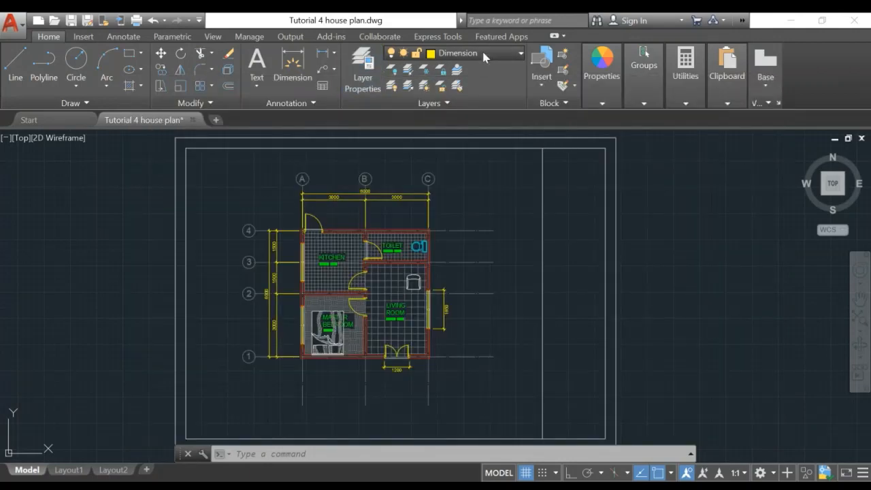
left_click(482, 52)
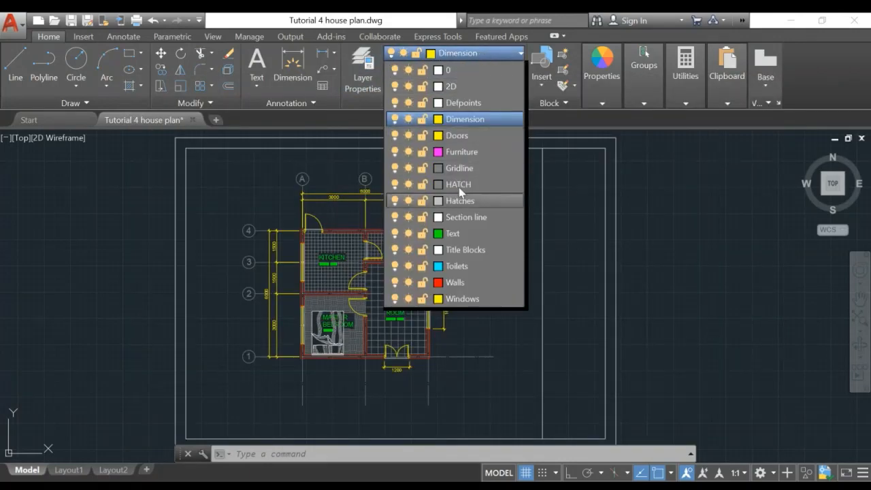
left_click(459, 217)
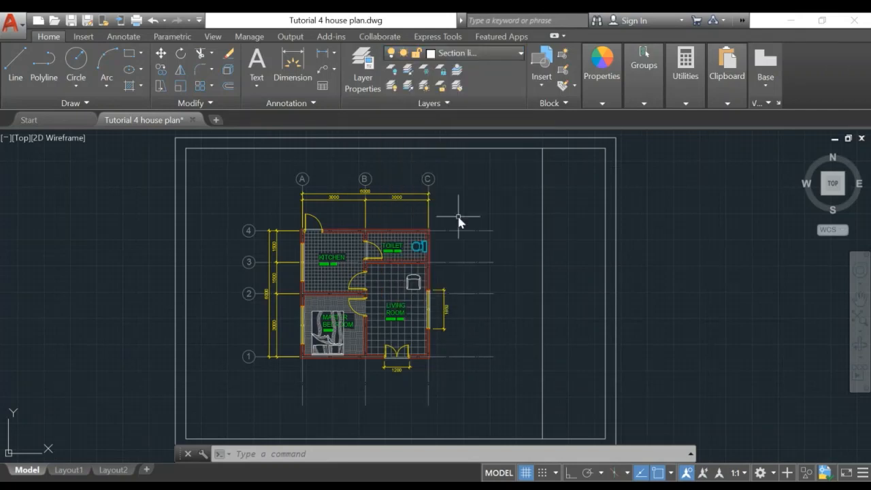
Draw a horizontal section line with Ortho on, crossing the master bedroom and living room and extending past both outer walls
scroll(389, 309, "up", 2)
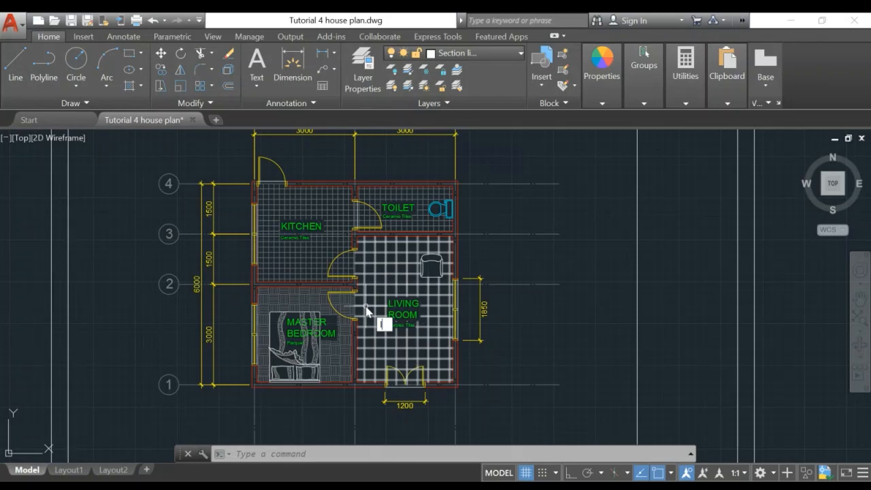
type("l")
key("Return")
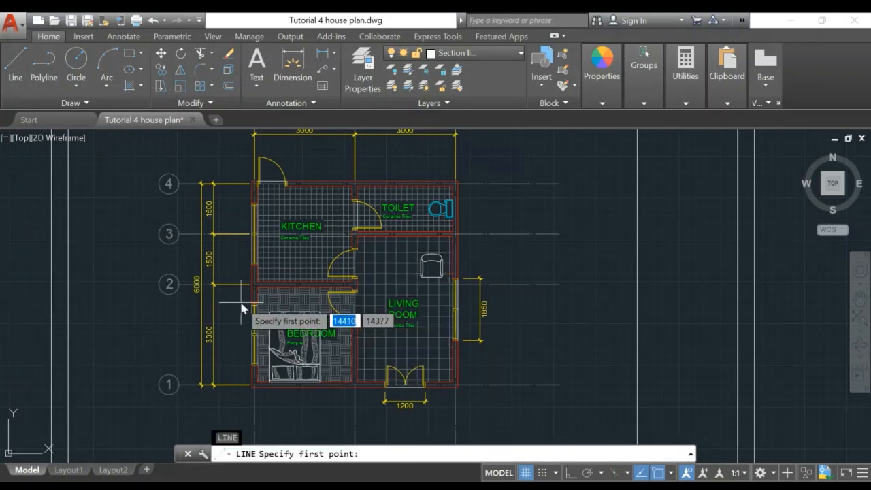
left_click(240, 301)
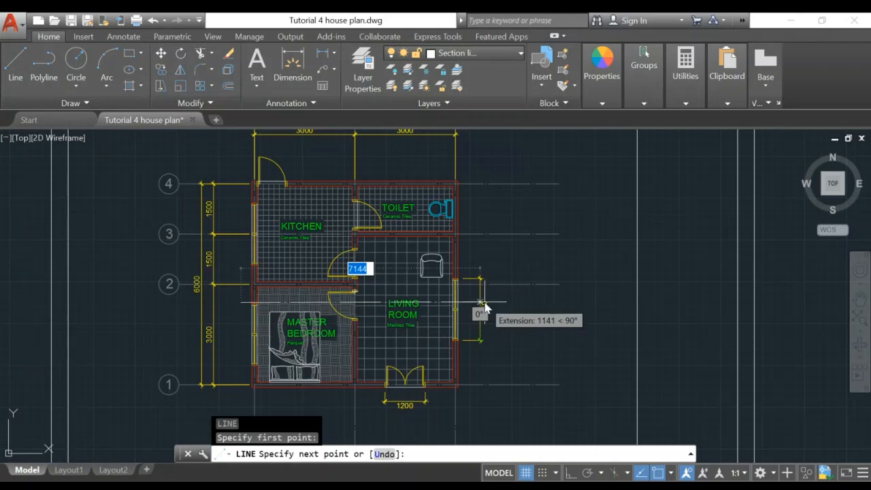
key("F8")
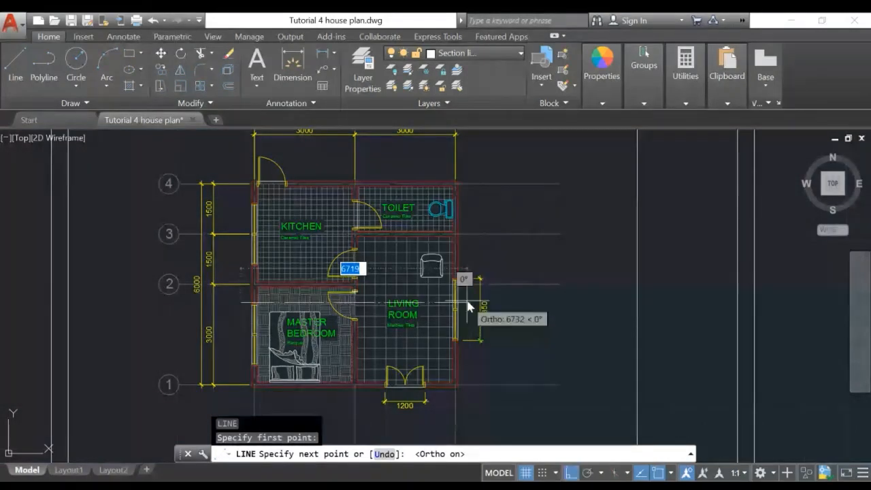
left_click(506, 302)
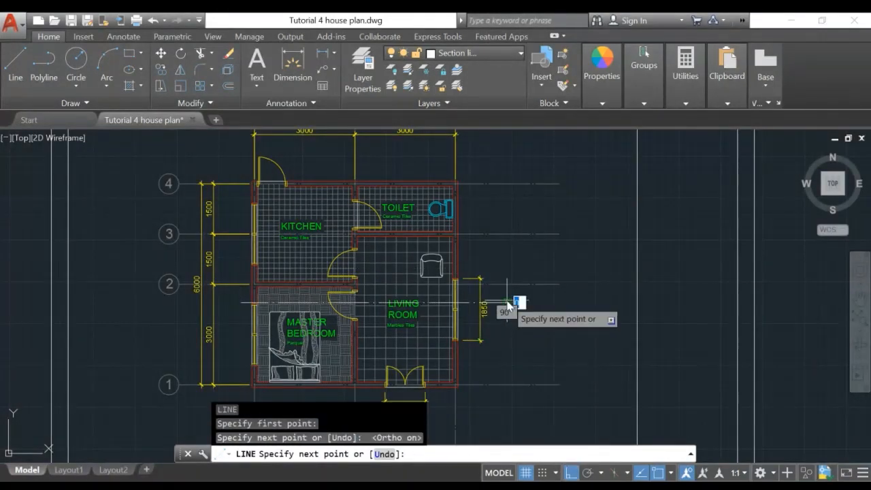
key("Return")
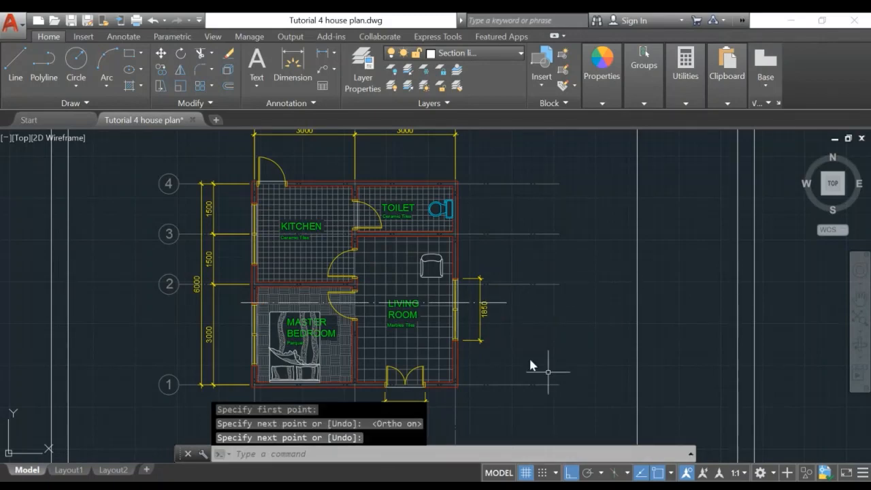
Draw a vertical section line from above the toilet through the living room to below the plan, ending in a rightward leg about 1900 long
mouse_move(527, 359)
middle_mouse_down()
mouse_move(538, 299)
mouse_move(550, 325)
middle_mouse_up()
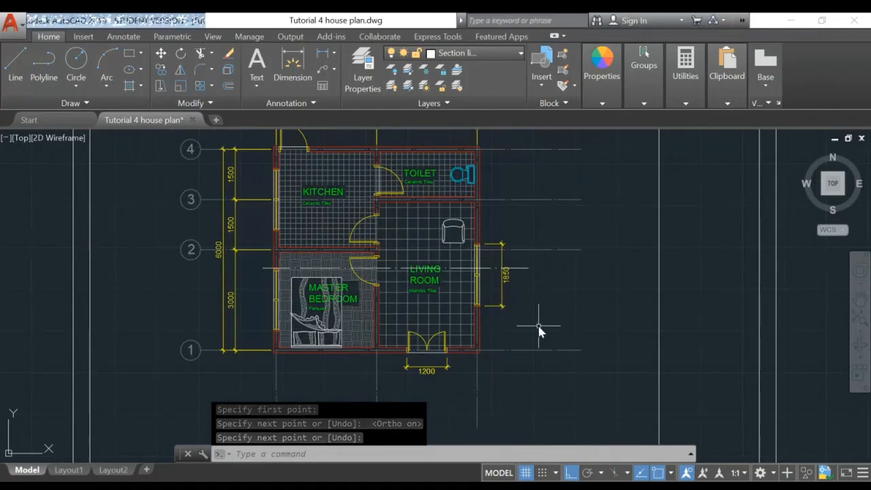
key("Return")
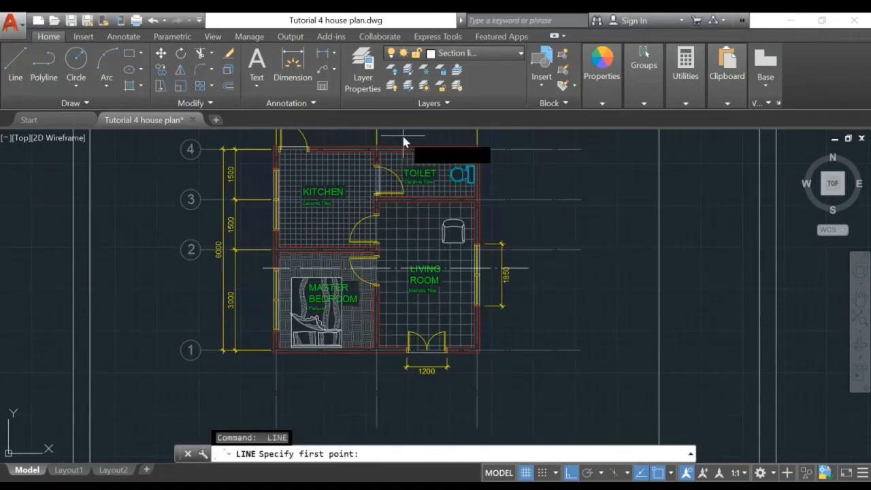
middle_click_drag(403, 136, 405, 150)
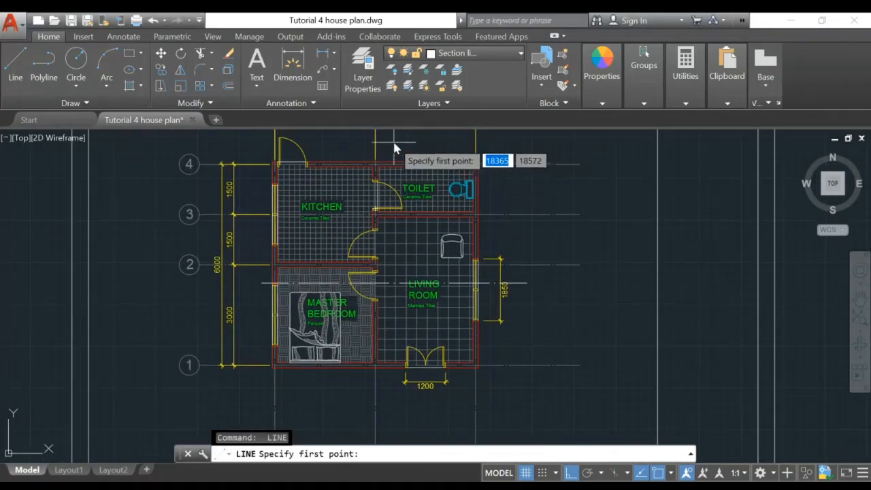
left_click(394, 143)
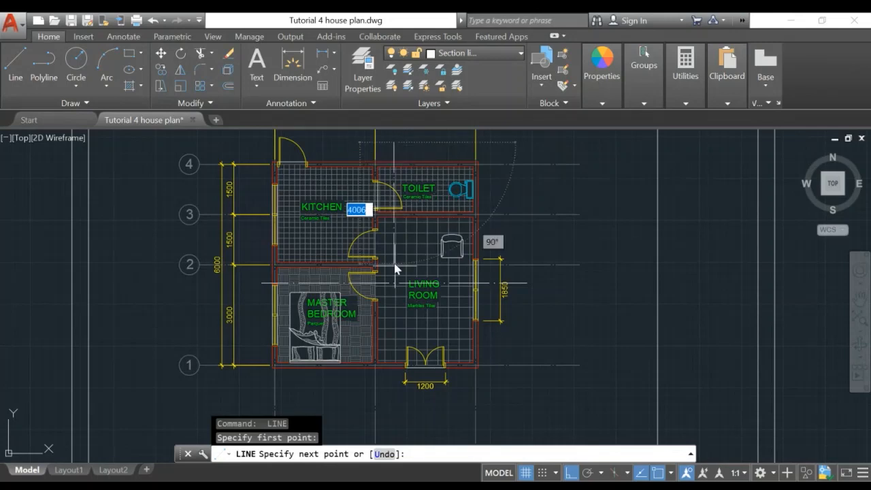
left_click(401, 408)
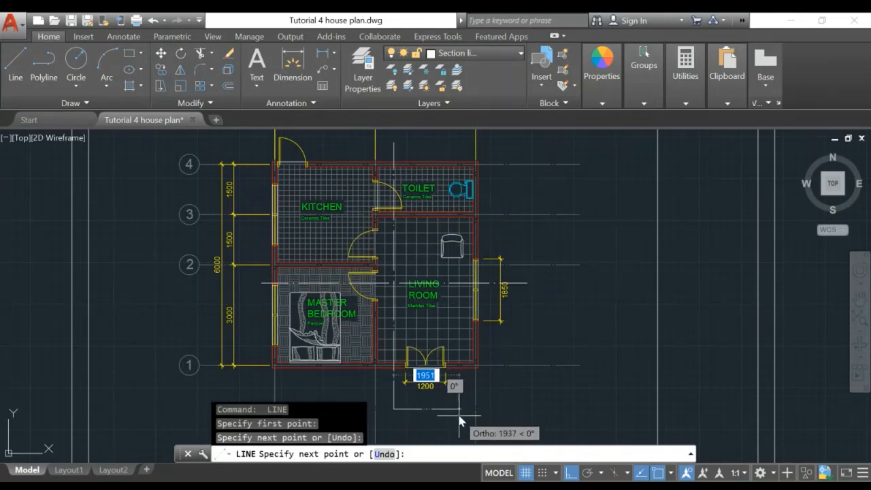
left_click(449, 409)
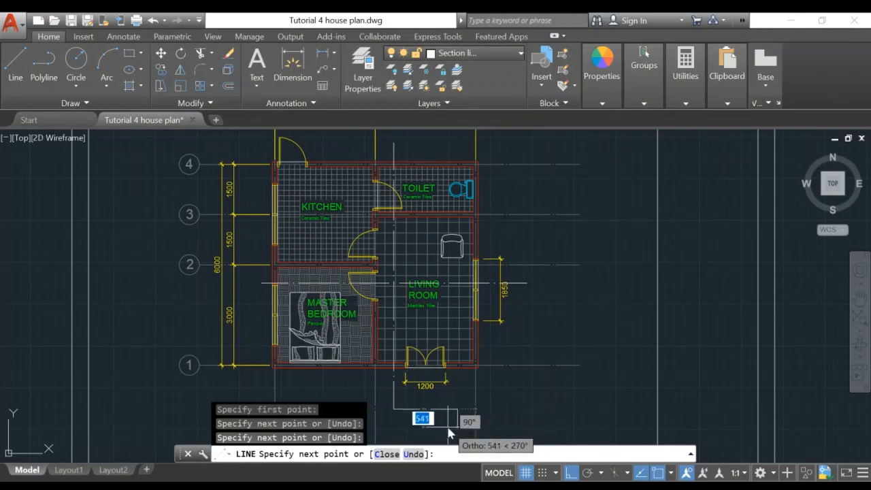
key("Return")
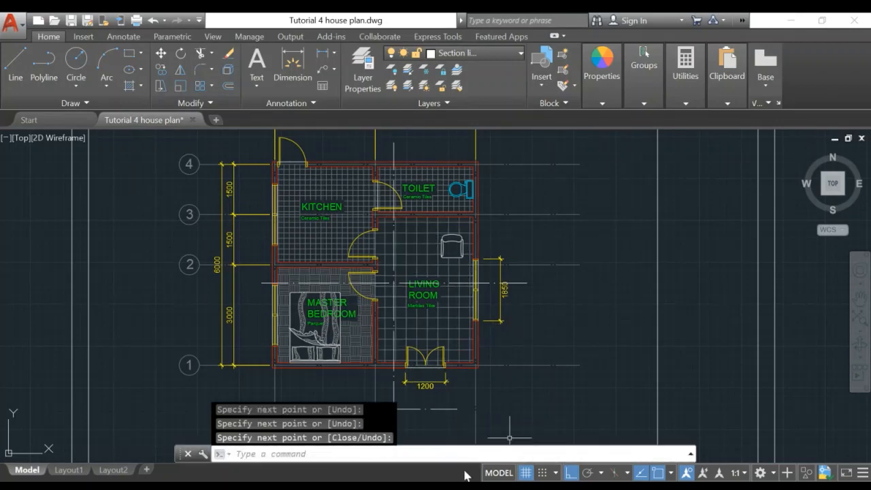
Draw a circle with radius 200 centred on the right end of the horizontal section line
middle_click_drag(442, 267, 449, 296)
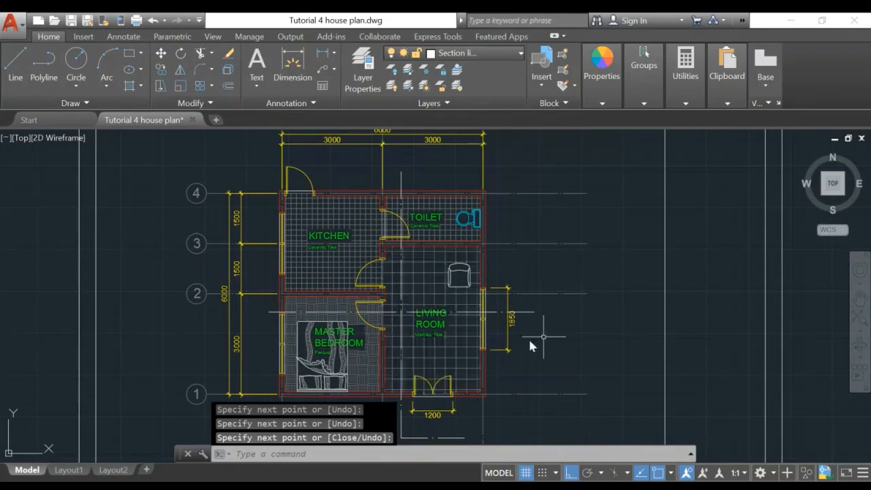
middle_click_drag(530, 346, 425, 346)
scroll(426, 346, "up", 5)
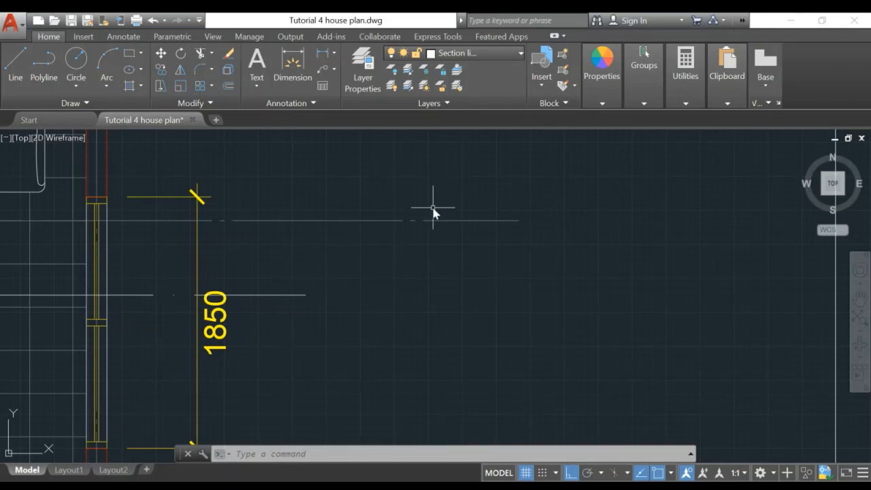
left_click(76, 60)
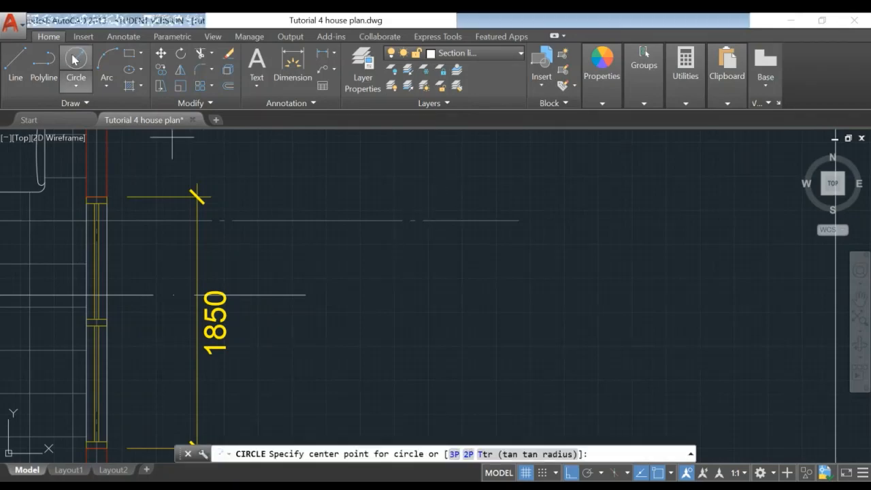
left_click(305, 294)
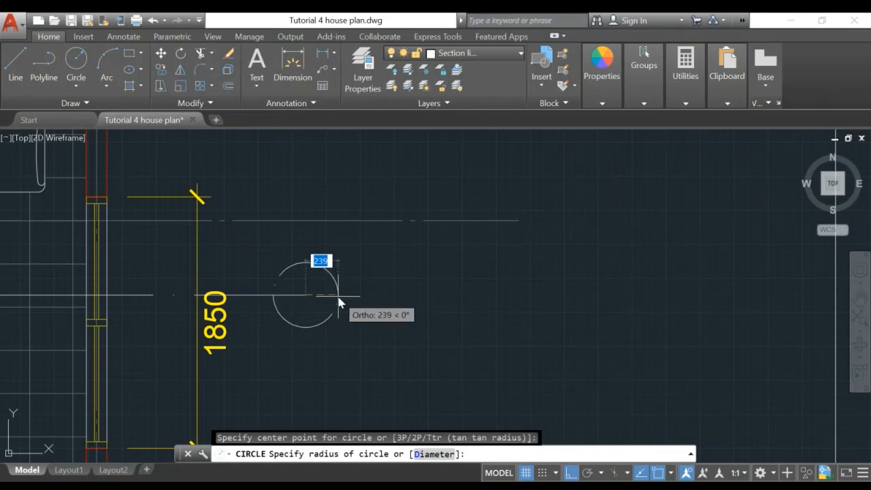
type("200")
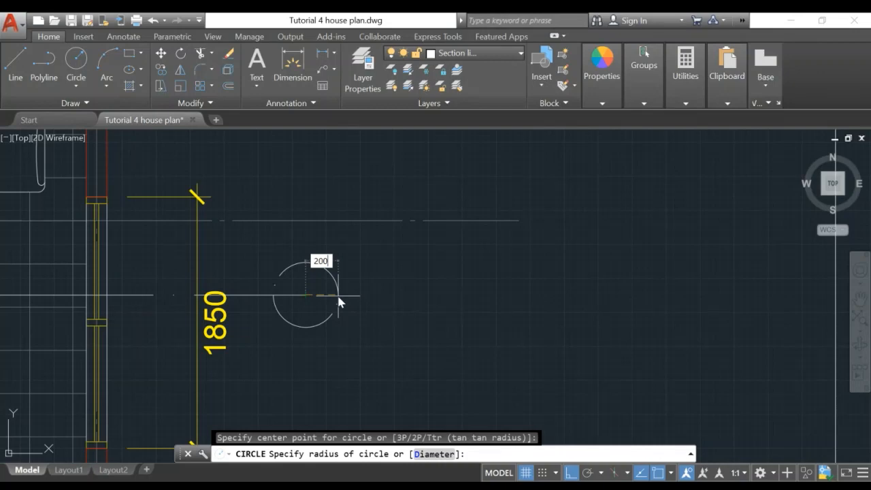
key("Return")
Move the circle from its left quadrant to the section line's right endpoint so the line ends at its edge
scroll(449, 310, "down", 3)
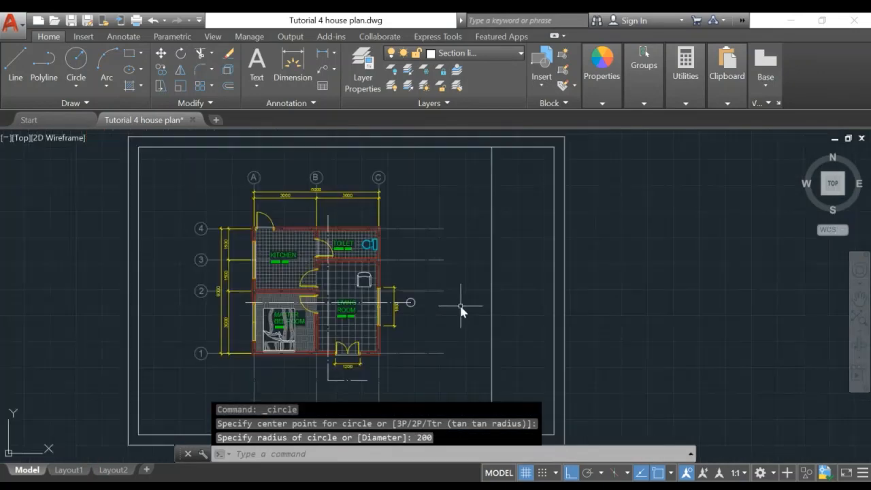
scroll(453, 311, "up", 5)
scroll(361, 304, "up", 5)
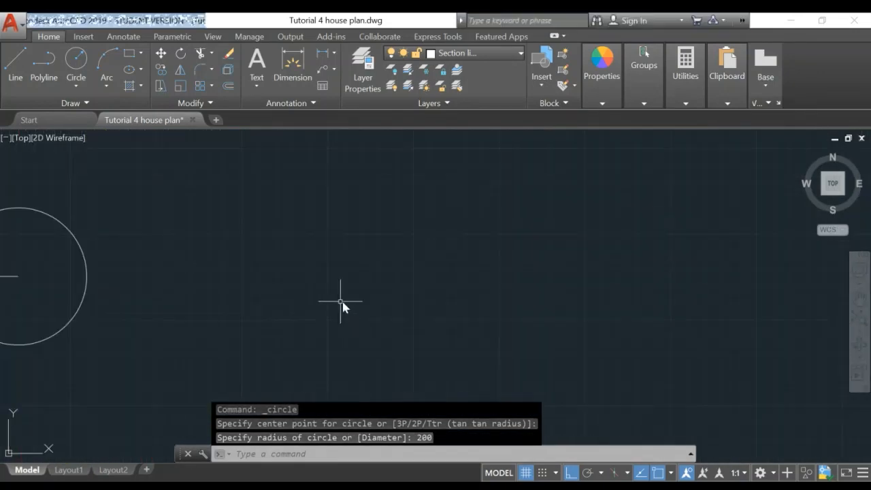
middle_click_drag(299, 295, 634, 266)
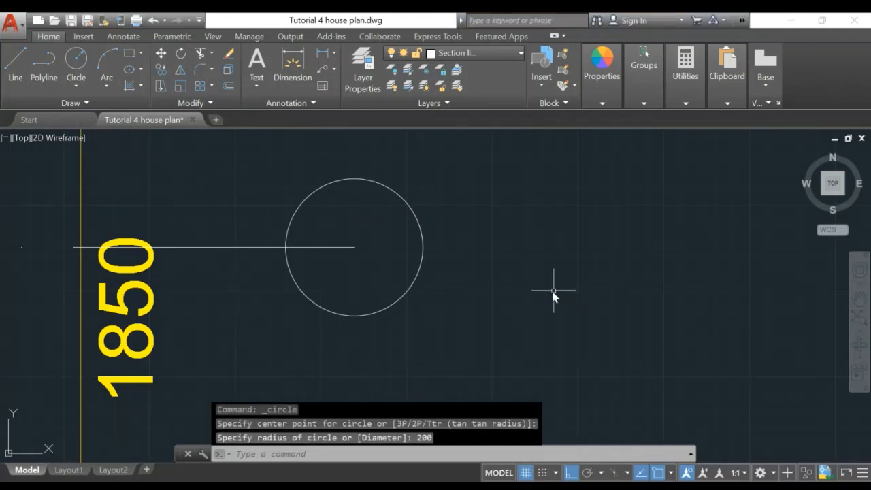
key("m")
key("Return")
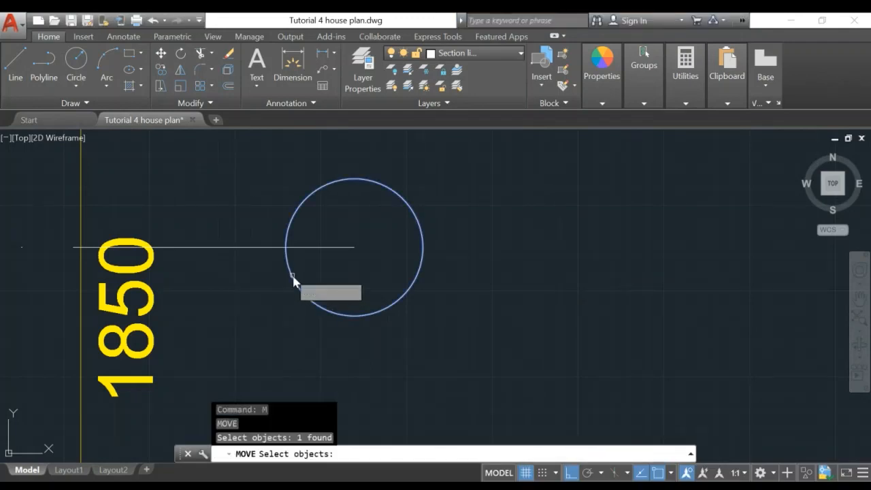
key("Return")
left_click(286, 247)
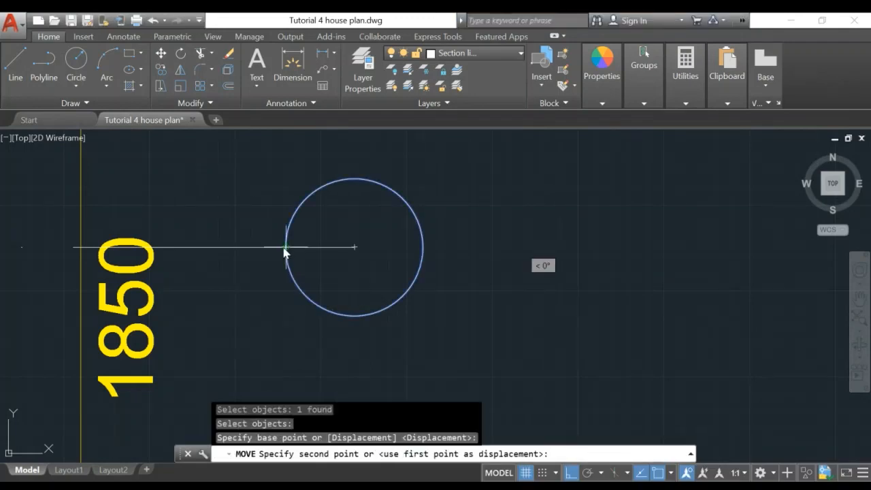
left_click(355, 246)
Draw a diagonal line about 453 long from above the circle's centre down to the section line, with Ortho off and the Nearest snap
scroll(462, 216, "down", 4)
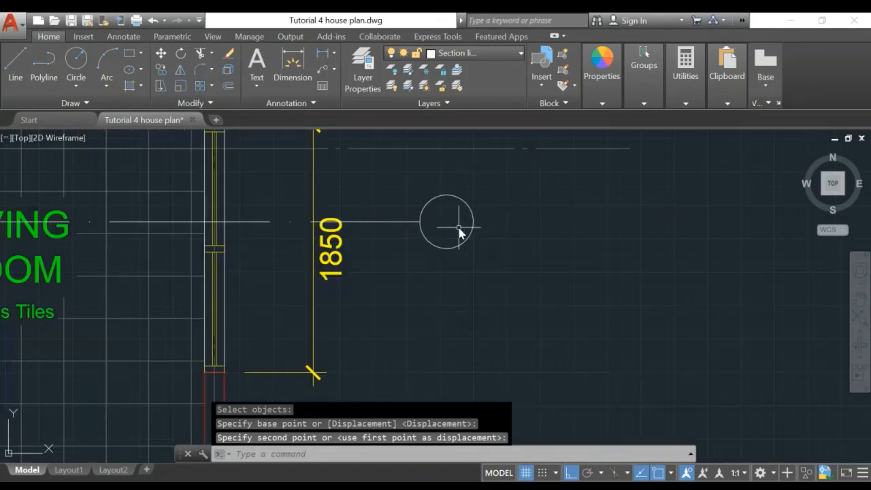
type("L")
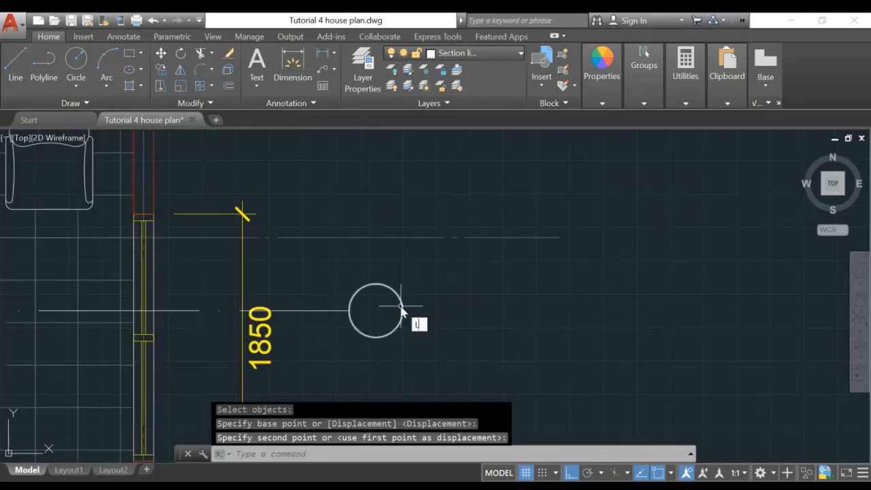
key("Return")
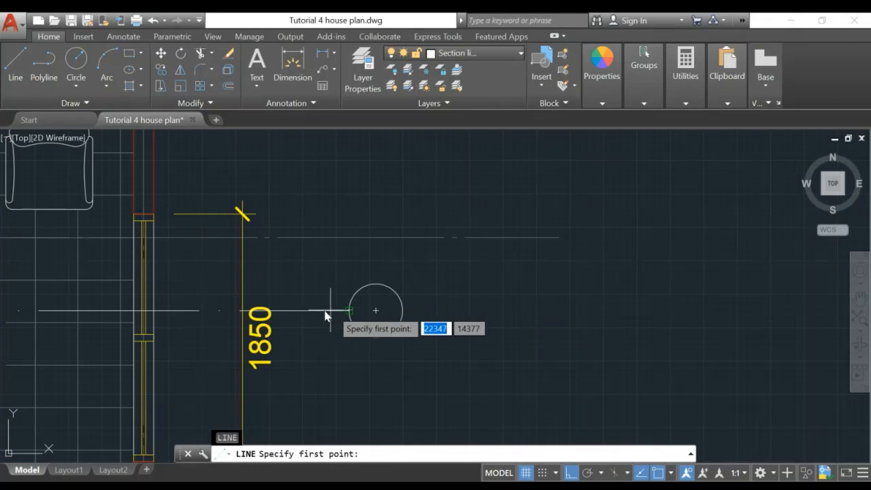
left_click(375, 268)
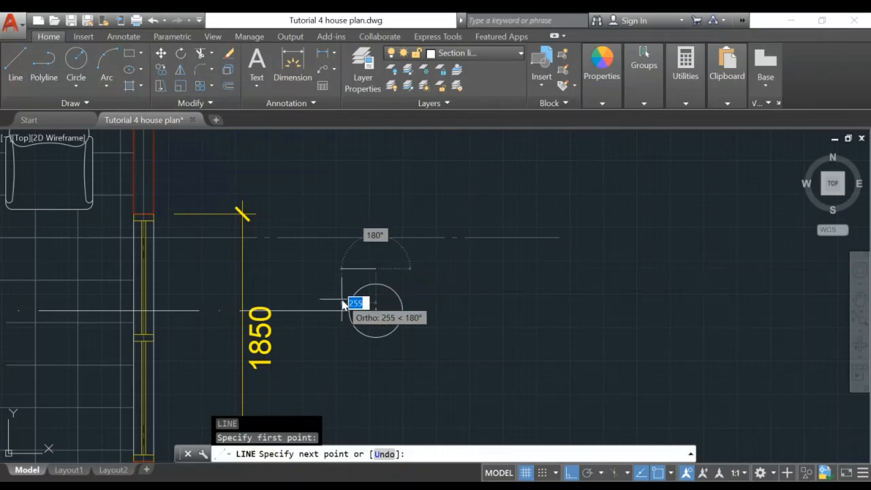
key("F8")
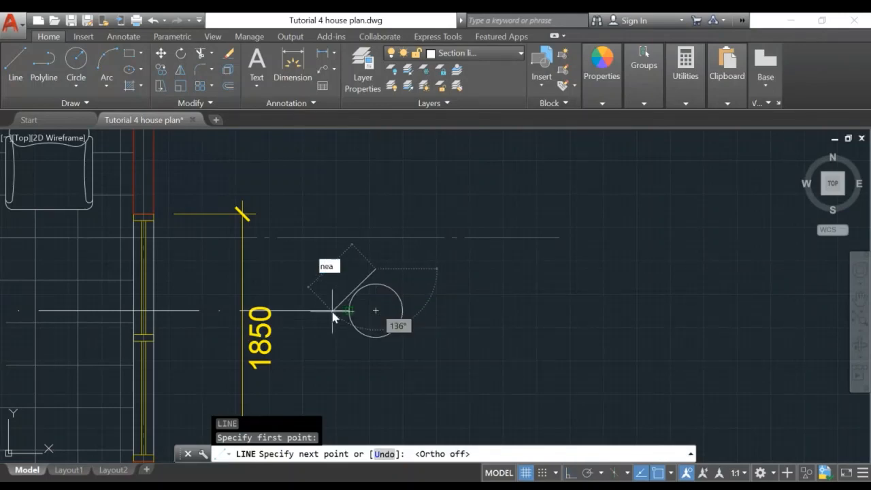
key("Return")
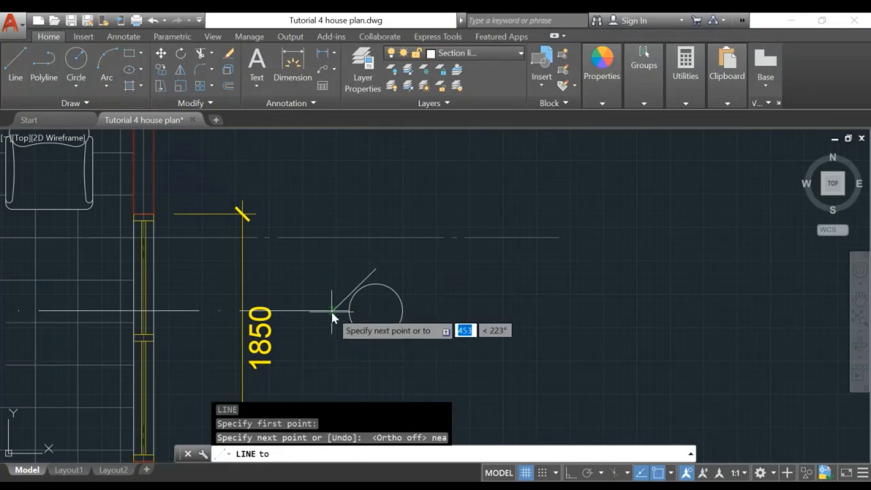
left_click(332, 311)
key("Return")
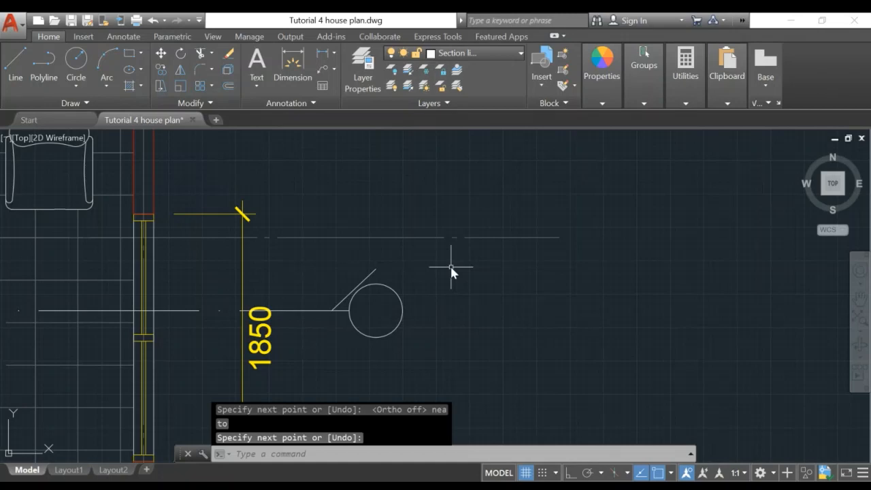
Mirror the diagonal line about the vertical axis through the circle's centre with Ortho on, keeping the source line
type("MI")
key("Return")
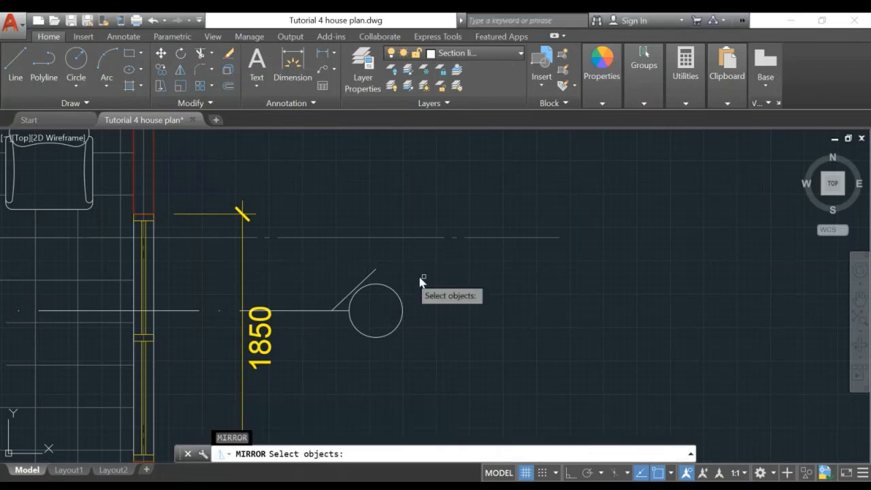
left_click(369, 276)
key("Return")
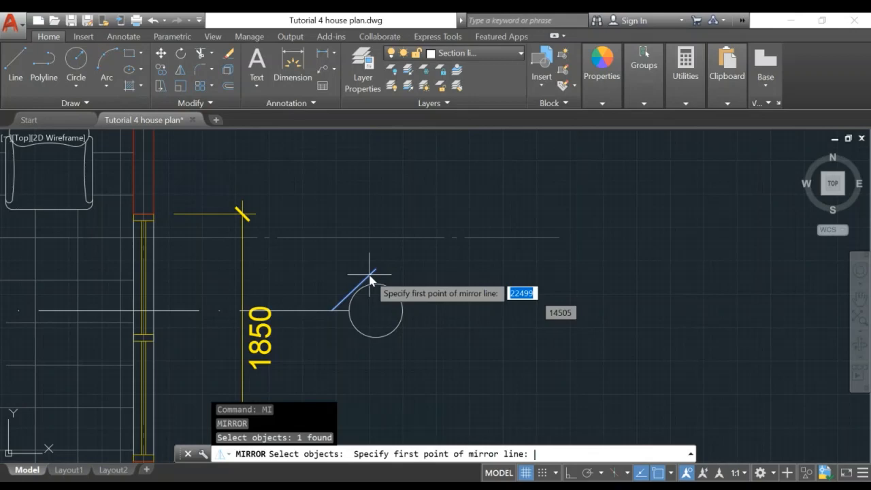
left_click(375, 310)
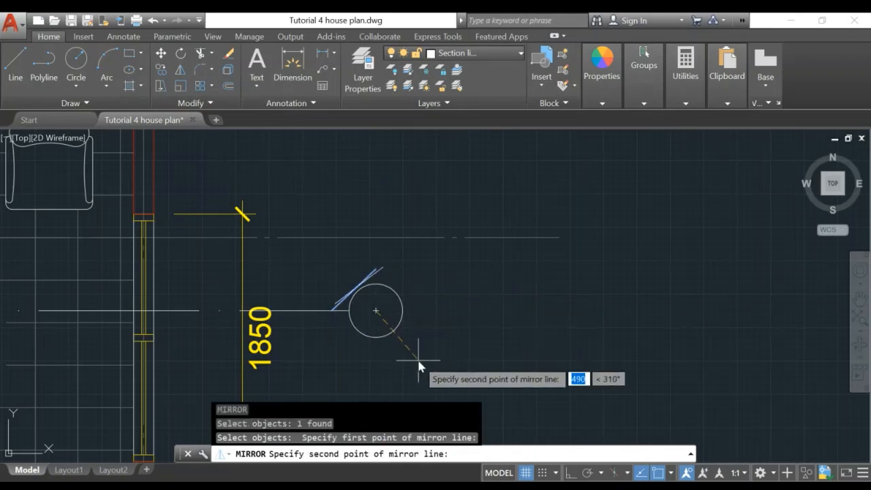
key("F8")
left_click(404, 371)
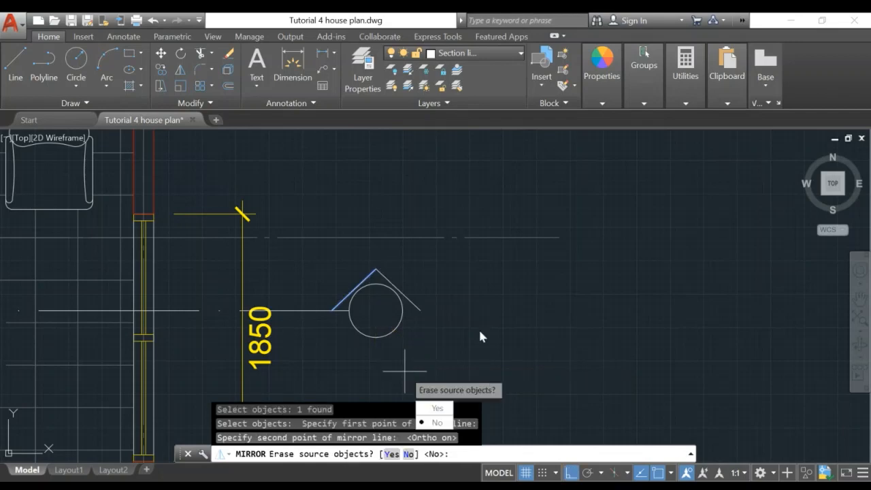
key("Return")
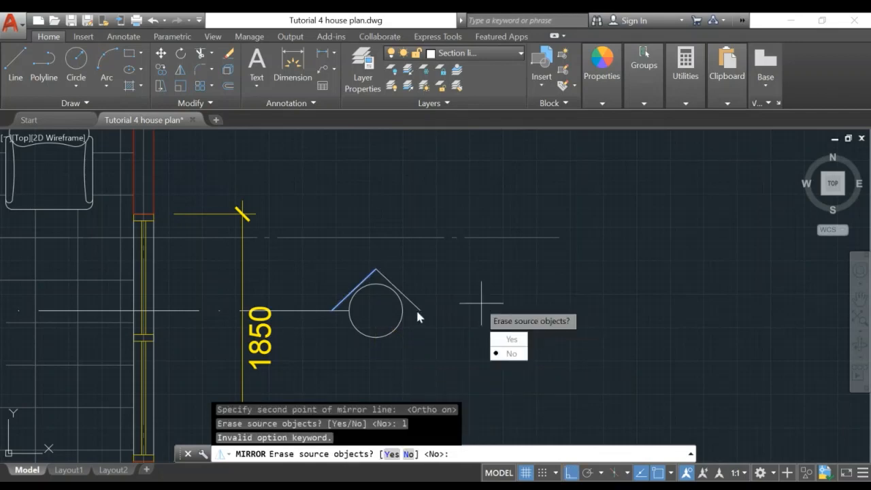
left_click(509, 353)
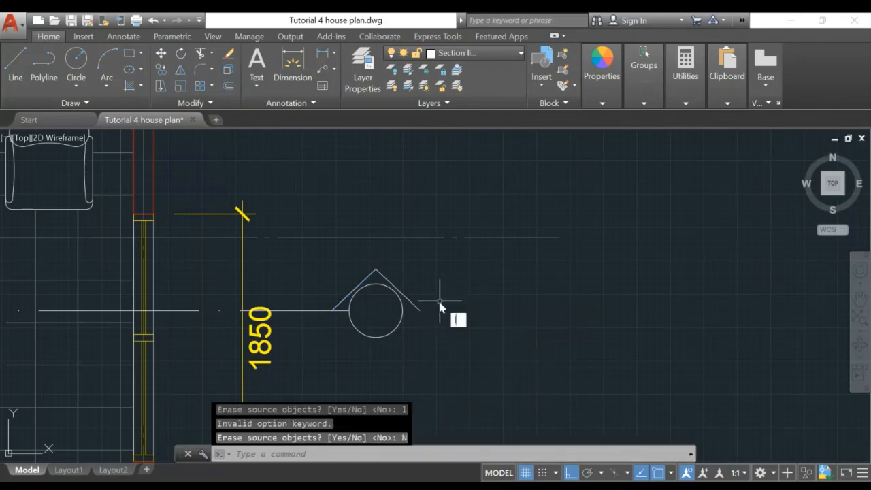
Draw a short horizontal line from the mirrored line's lower end to the circle's right quadrant
type("l")
key("Return")
left_click(406, 311)
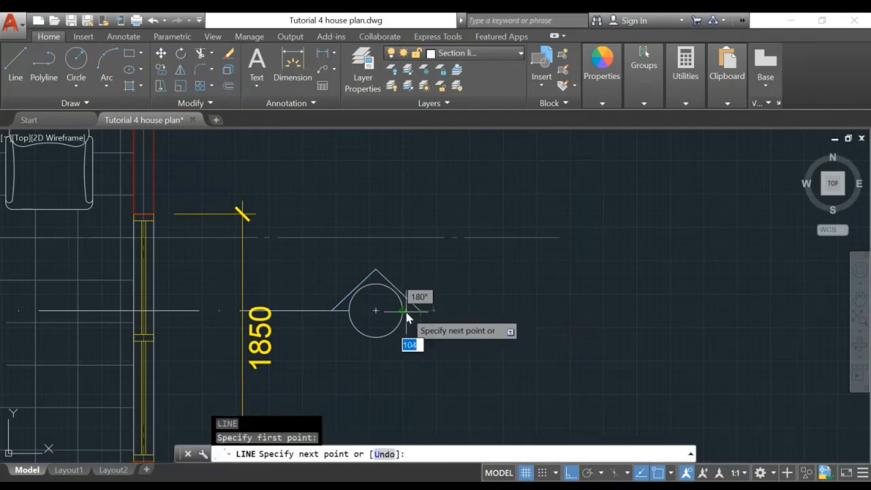
key("Escape")
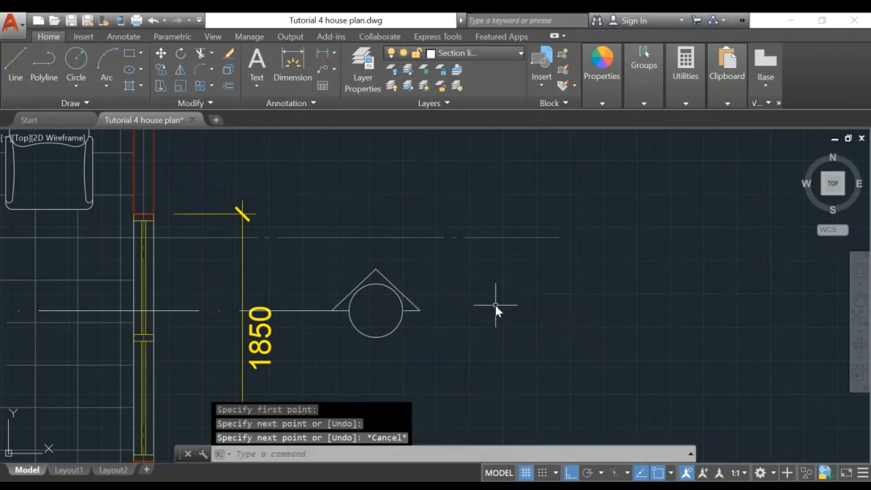
Place multiline text reading A inside the section marker circle, with object snap turned off
scroll(557, 333, "down", 4)
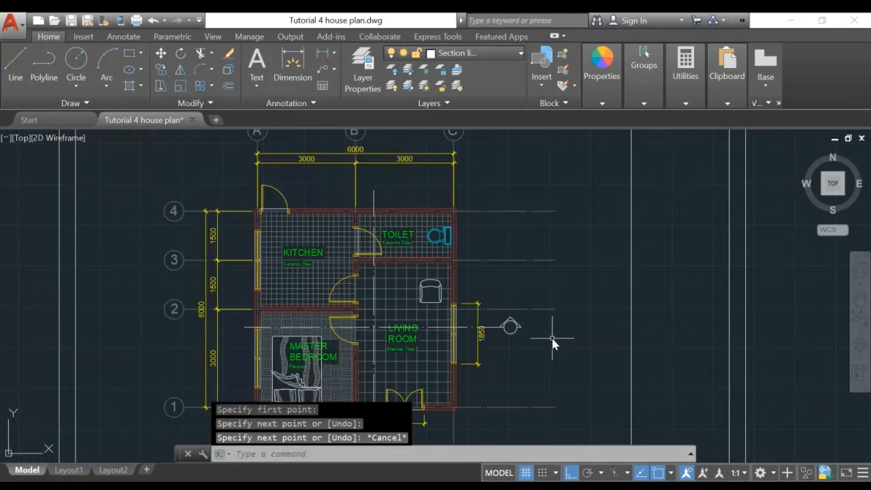
mouse_move(551, 340)
middle_mouse_down()
mouse_move(523, 249)
mouse_move(469, 290)
mouse_move(442, 369)
middle_mouse_up()
scroll(489, 250, "up", 6)
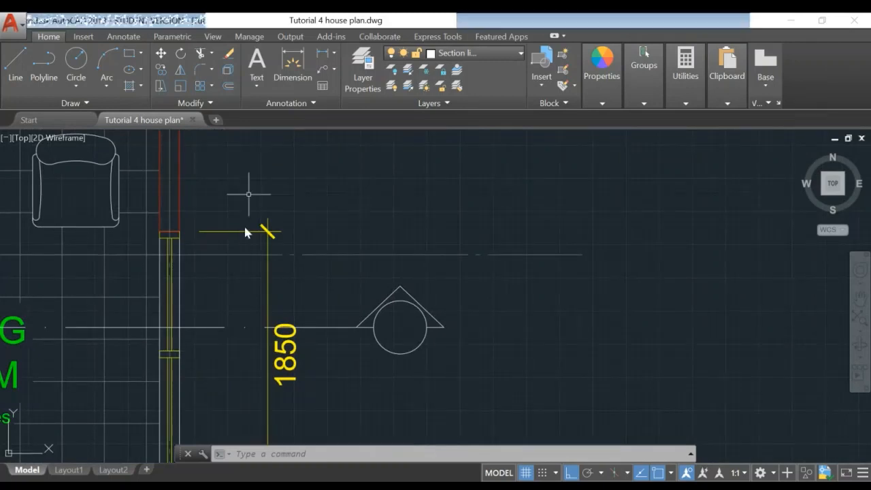
left_click(253, 70)
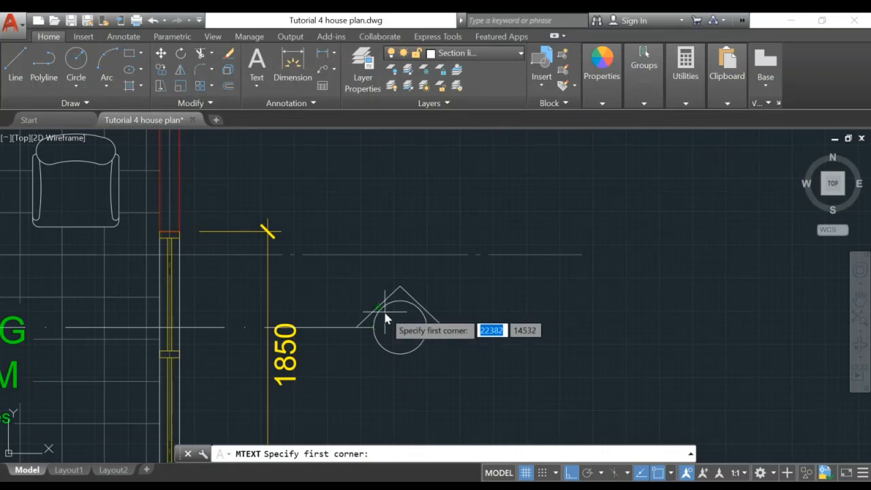
key("F3")
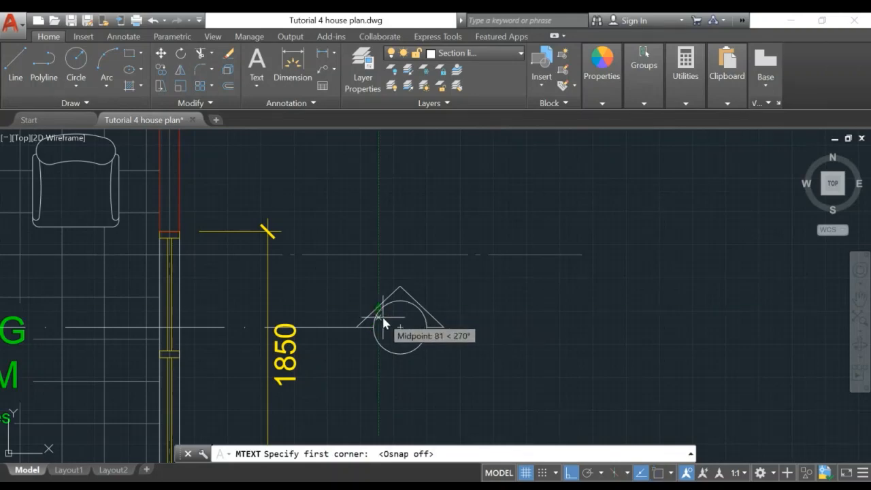
left_click(384, 314)
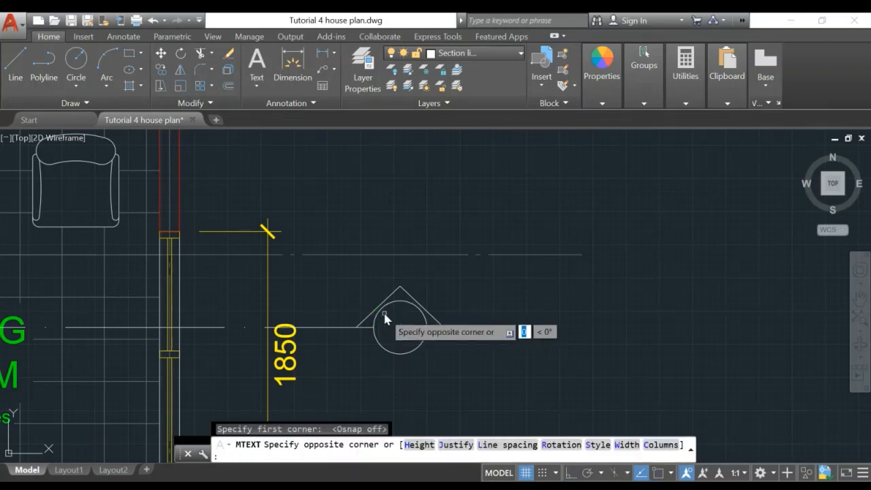
left_click(420, 346)
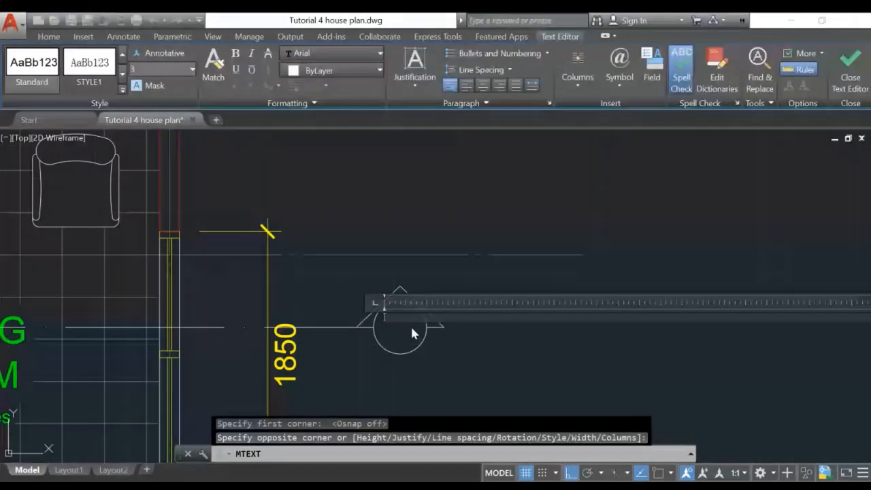
type("A")
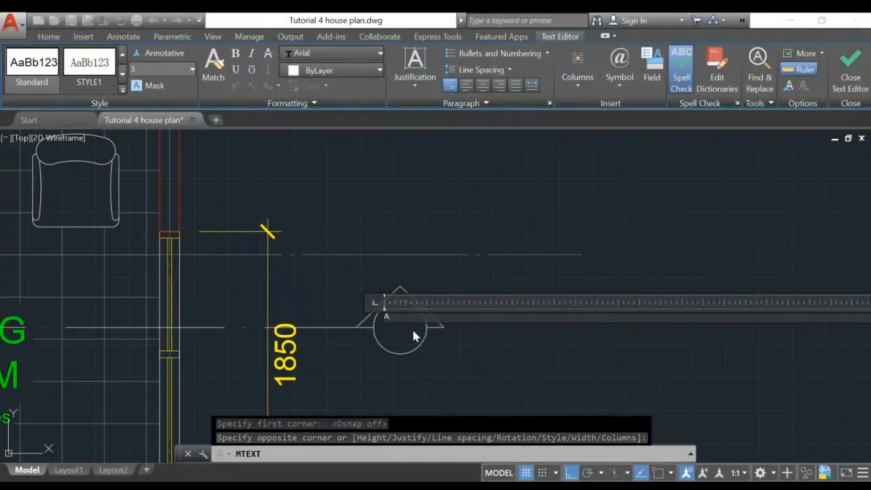
Set the text height of the letter A to 500
left_click_drag(398, 316, 358, 317)
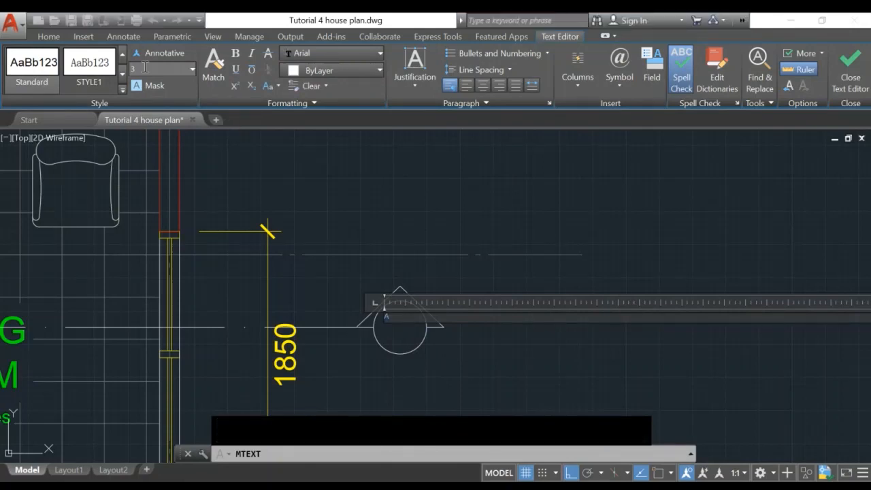
left_click_drag(145, 67, 111, 67)
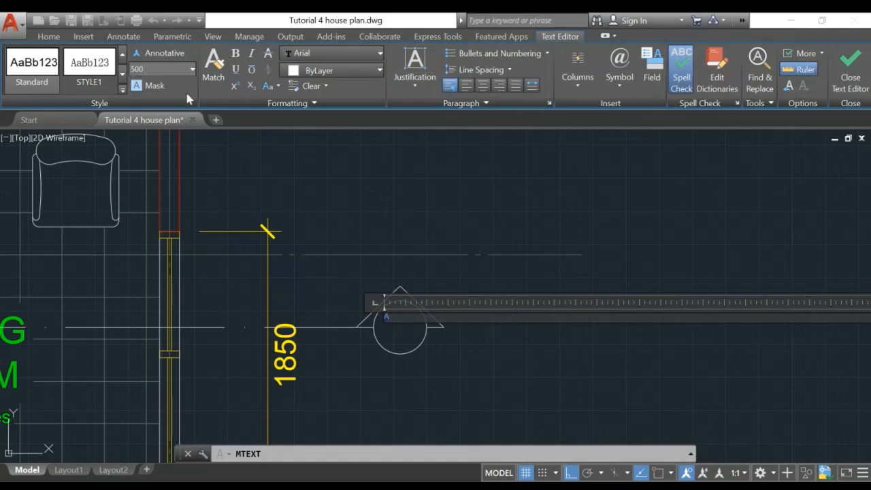
key("Return")
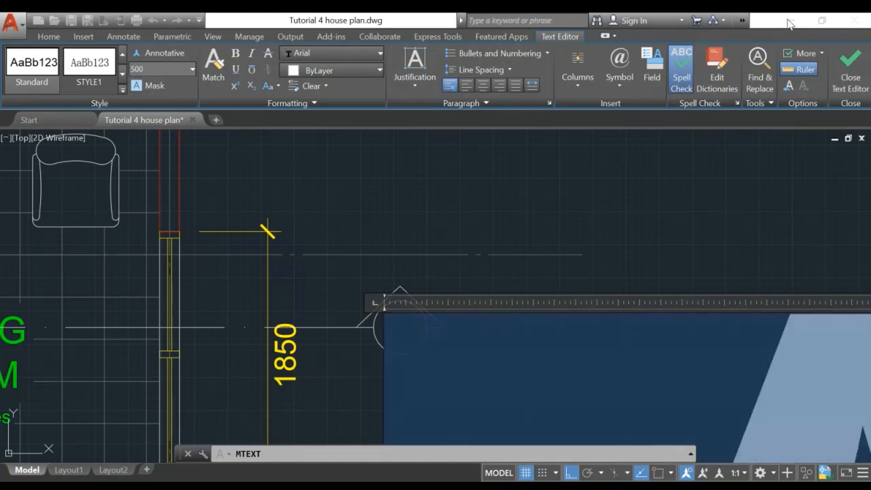
Reopen the letter A in the section marker for editing and set its text height to 300
left_click(848, 71)
middle_click_drag(510, 333, 582, 195)
scroll(595, 218, "down", 2)
scroll(584, 248, "up", 7)
mouse_move(564, 226)
middle_mouse_down()
mouse_move(544, 361)
mouse_move(570, 347)
middle_mouse_up()
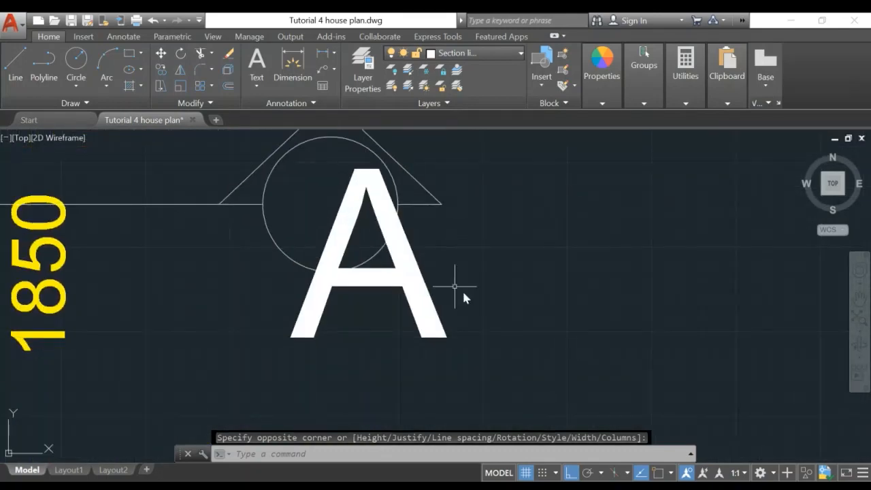
left_click(417, 275)
left_click(397, 290)
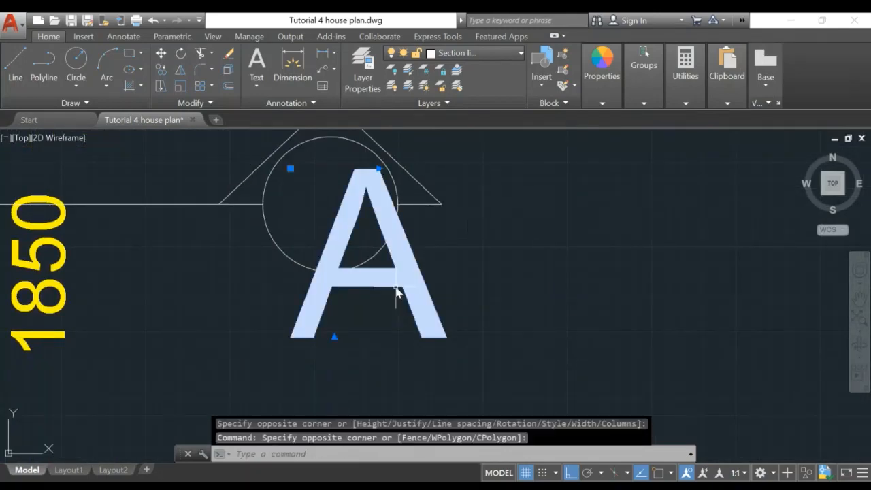
left_click(406, 291)
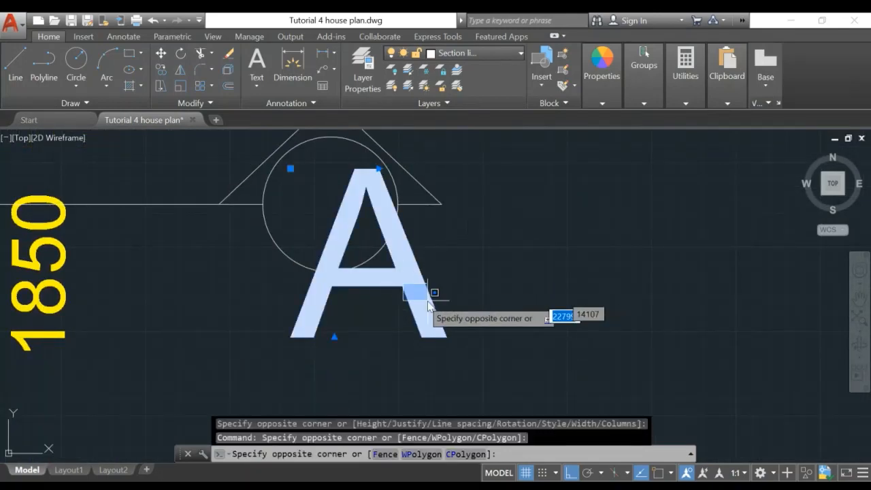
left_click(421, 304)
left_click(408, 296)
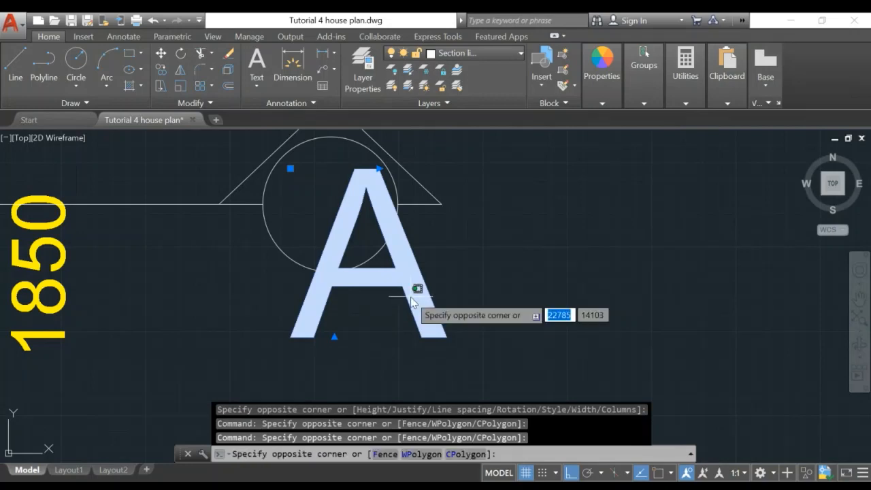
left_click(404, 299)
double_click(406, 300)
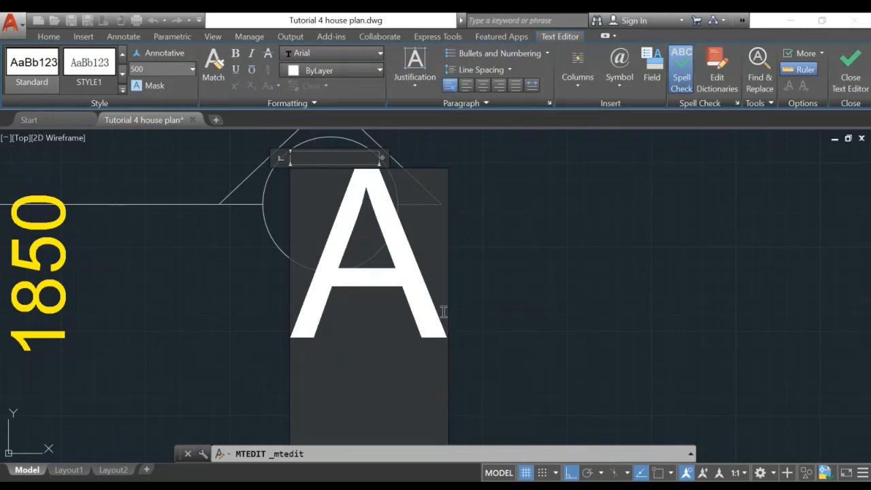
left_click_drag(442, 312, 297, 311)
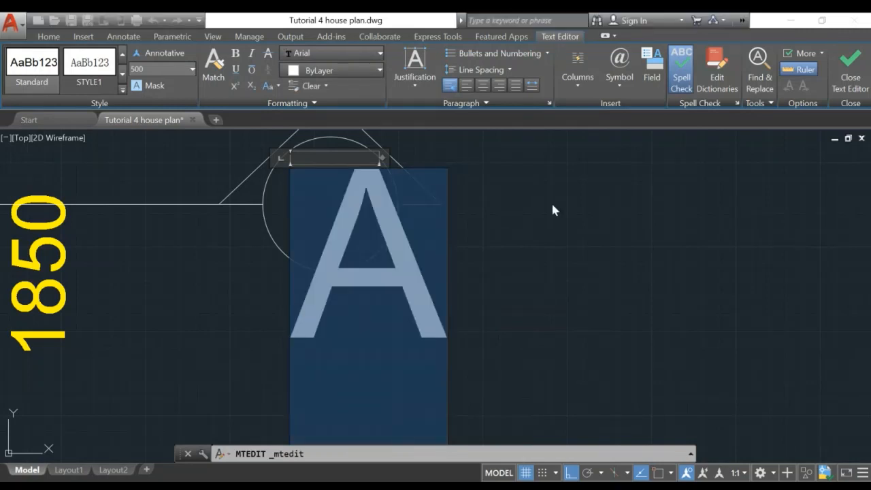
left_click(115, 71)
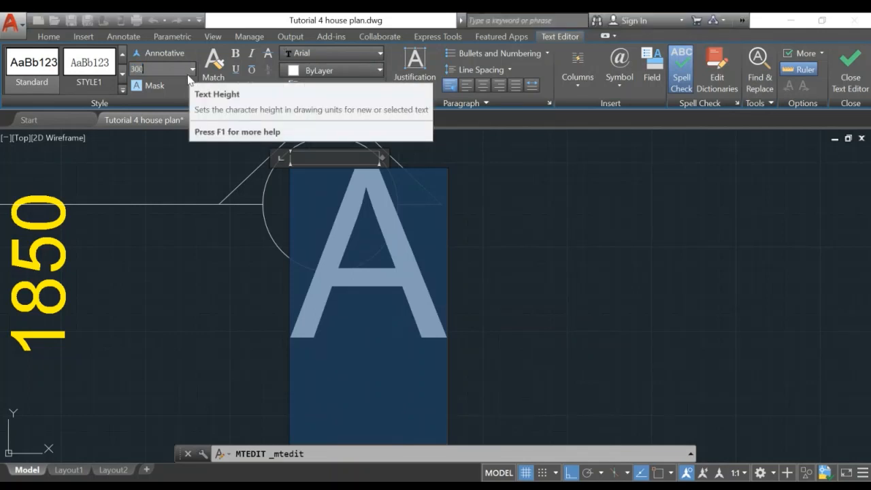
key("Return")
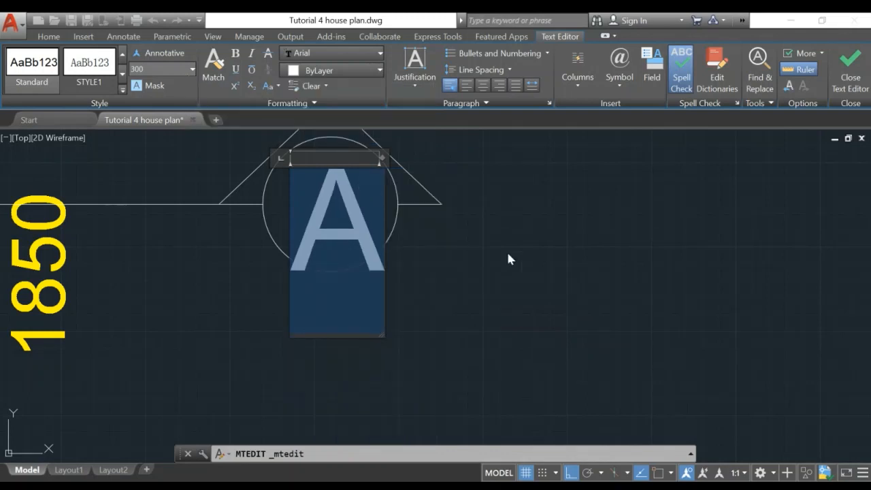
Set the text height of the letter A to 250 and finish editing the text
left_click(151, 68)
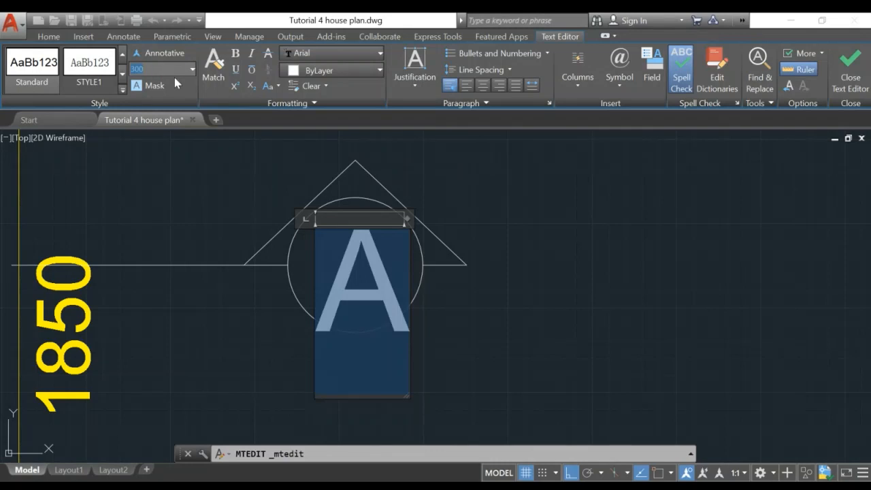
type("250")
key("Return")
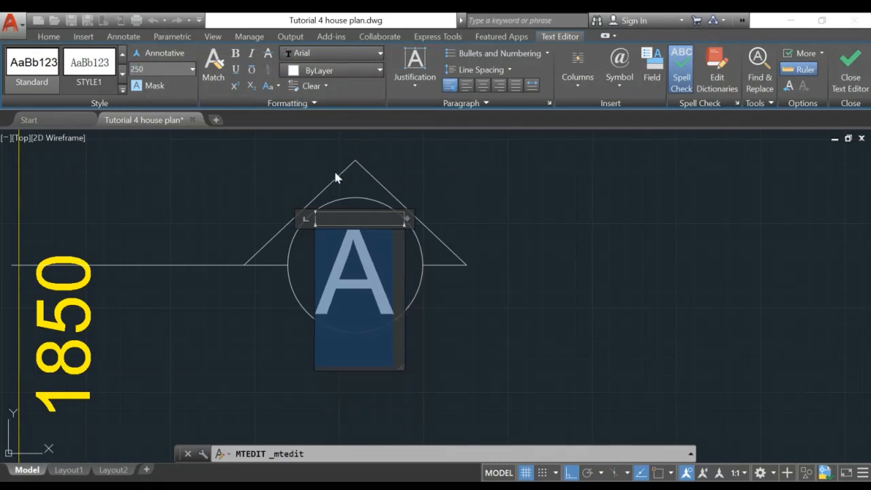
left_click(849, 68)
Move the letter A slightly upward so it sits centred inside the marker circle
type("m")
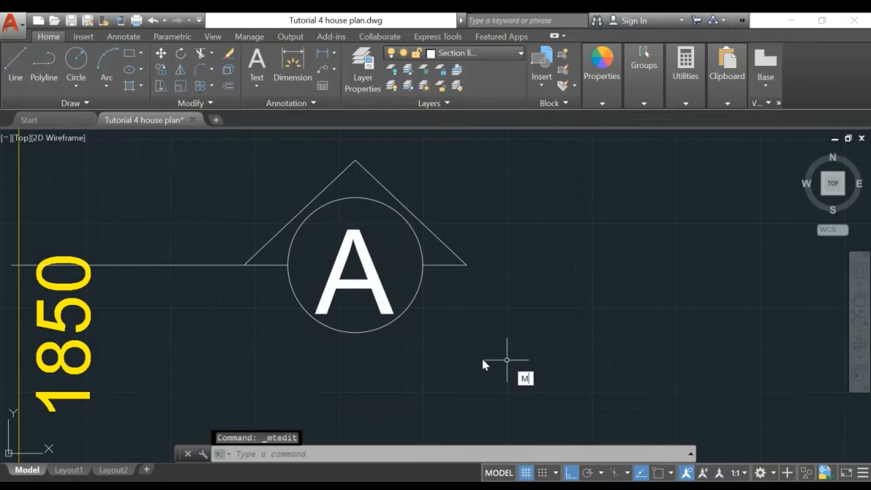
key("Return")
left_click(380, 285)
key("Return")
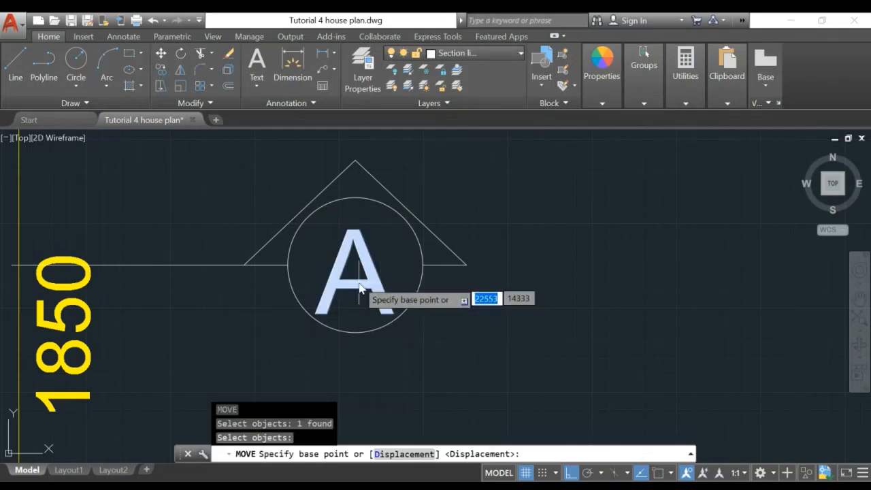
left_click(360, 252)
left_click(361, 238)
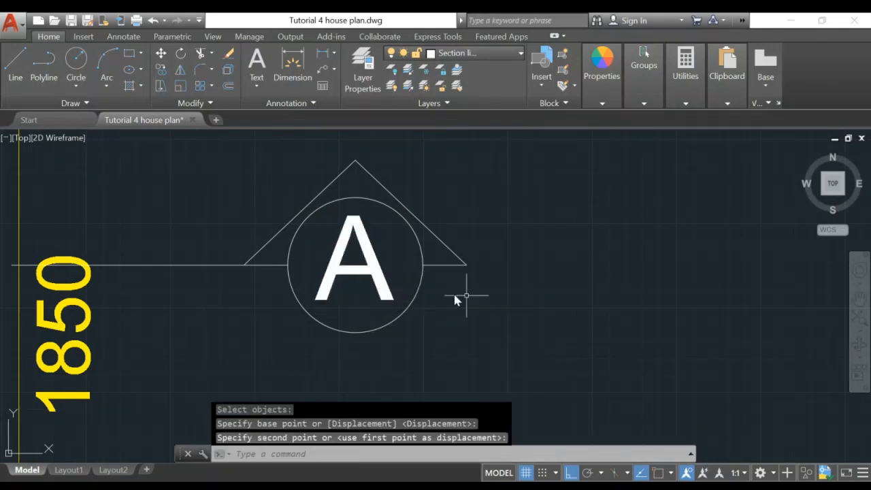
Copy the whole section marker by its right corner to the left end of the horizontal section line, with object snap on
scroll(467, 295, "down", 9)
middle_click_drag(555, 311, 615, 303)
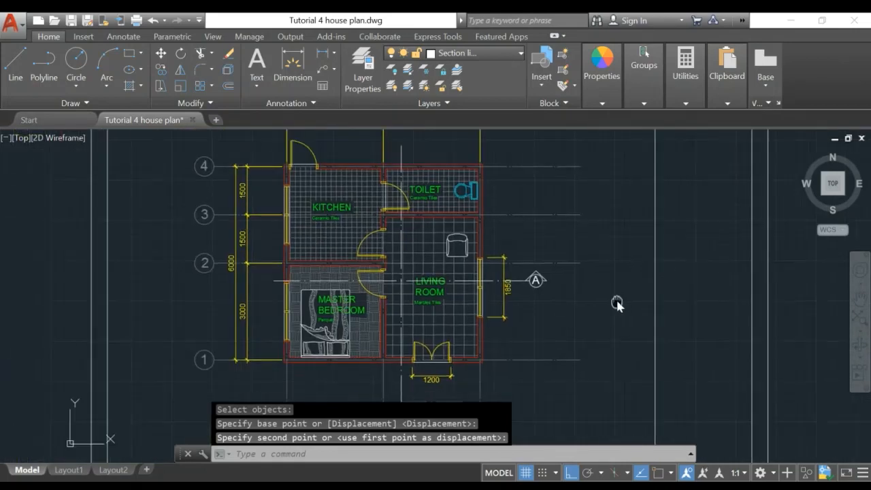
scroll(564, 301, "up", 2)
scroll(560, 299, "up", 3)
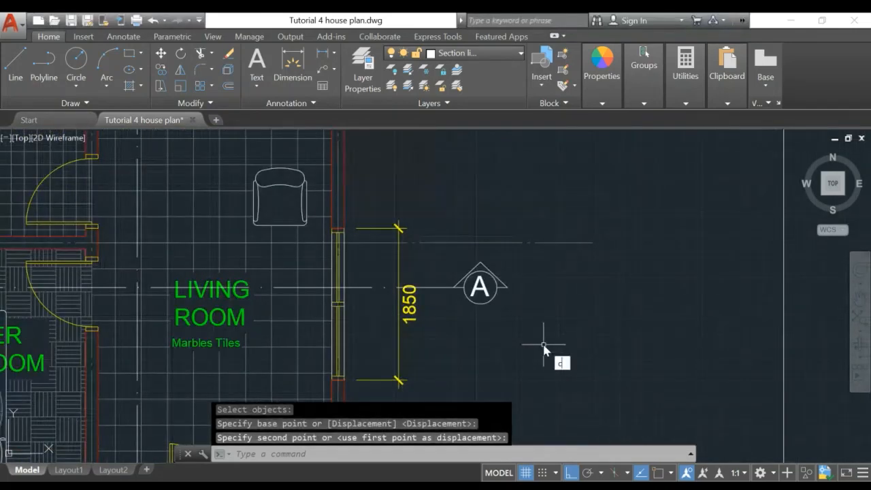
key("Return")
left_click(431, 249)
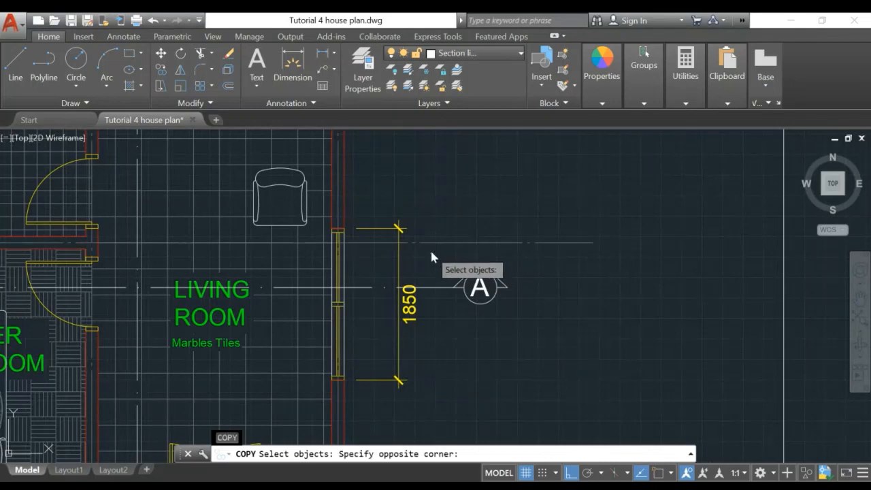
left_click(534, 327)
key("Return")
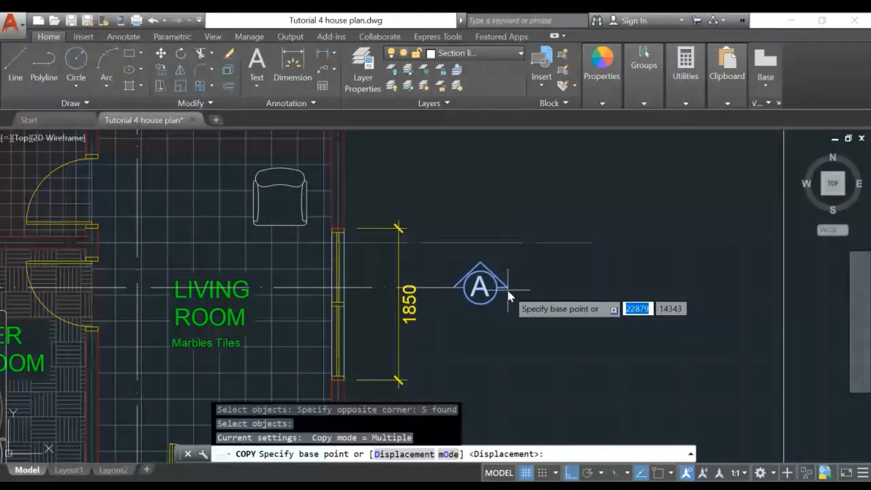
key("F3")
left_click(506, 289)
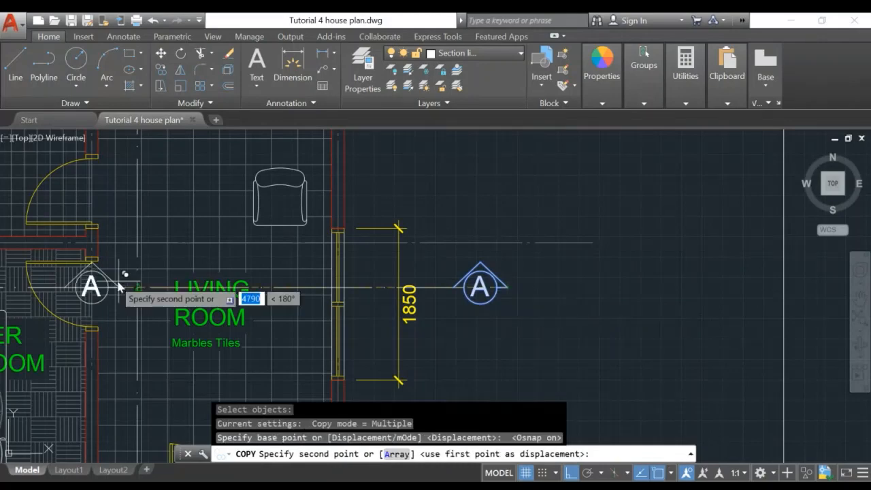
middle_click_drag(122, 282, 706, 313)
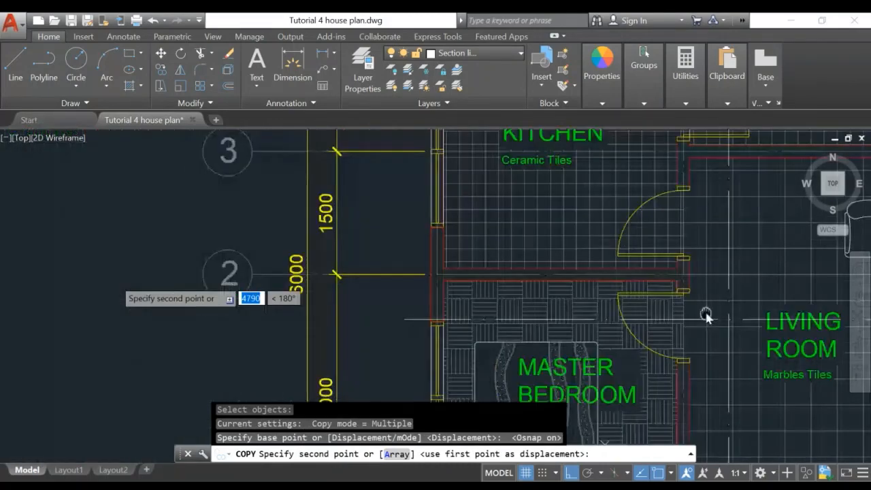
left_click(405, 320)
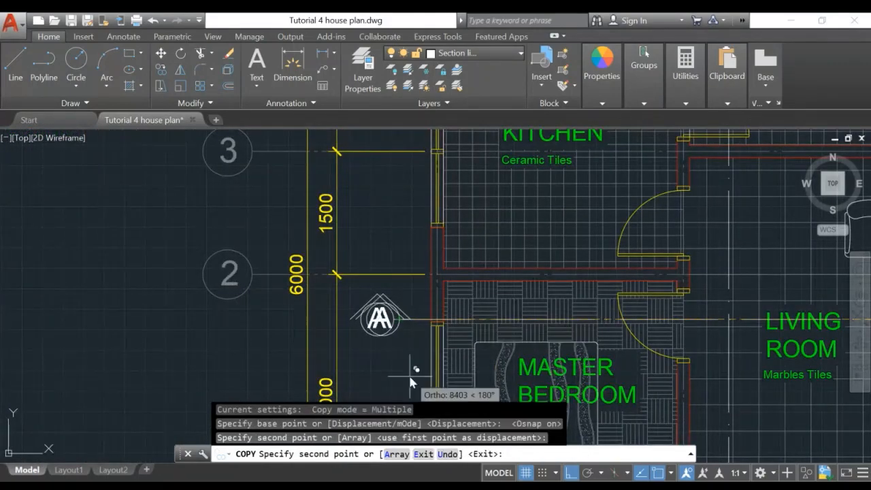
key("Escape")
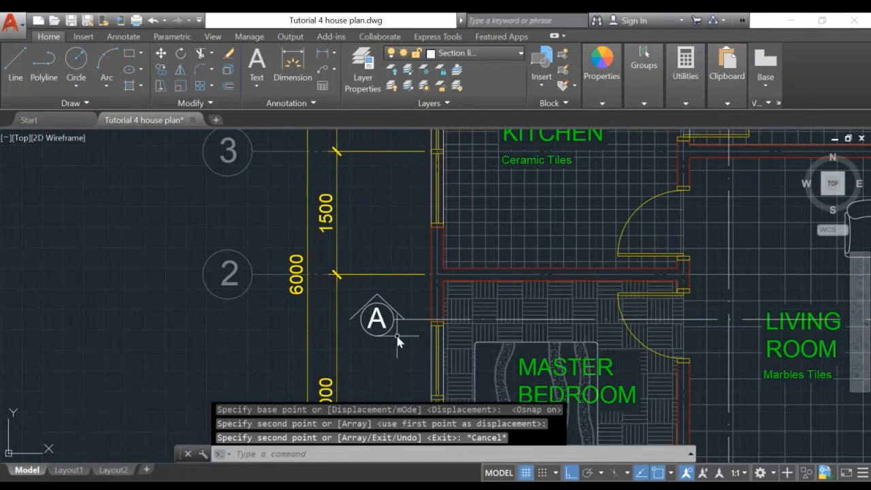
Draw a short horizontal line from the copied marker's left arrow corner to the circle's left quadrant
scroll(401, 342, "up", 4)
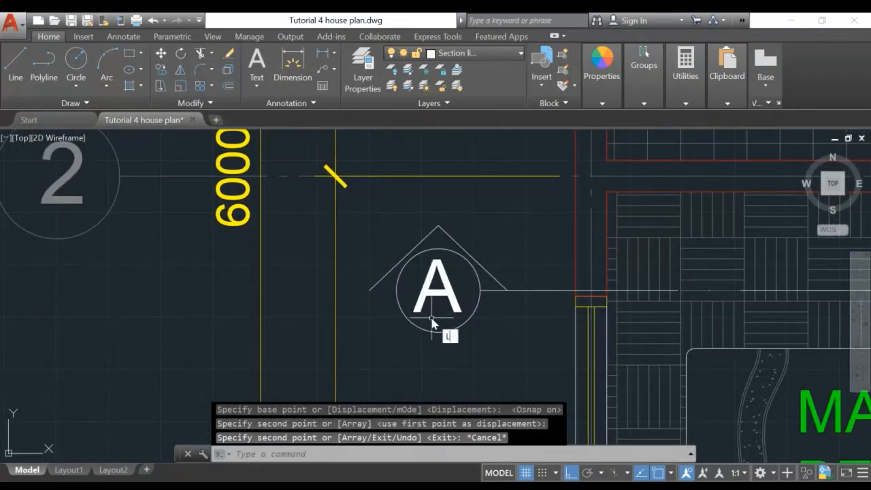
key("Return")
left_click(370, 291)
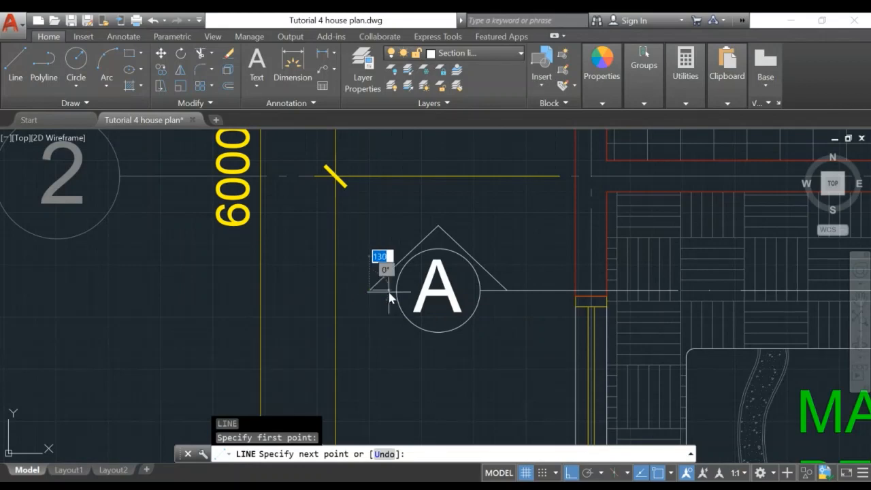
left_click(397, 292)
key("Escape")
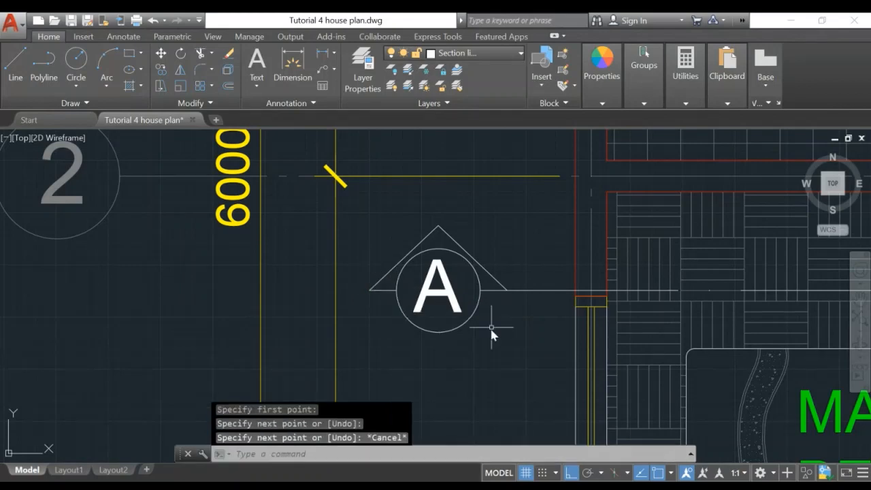
Copy the section marker east of the living room by its left corner to the upper end of the vertical section line
scroll(491, 327, "down", 5)
middle_click_drag(547, 347, 266, 297)
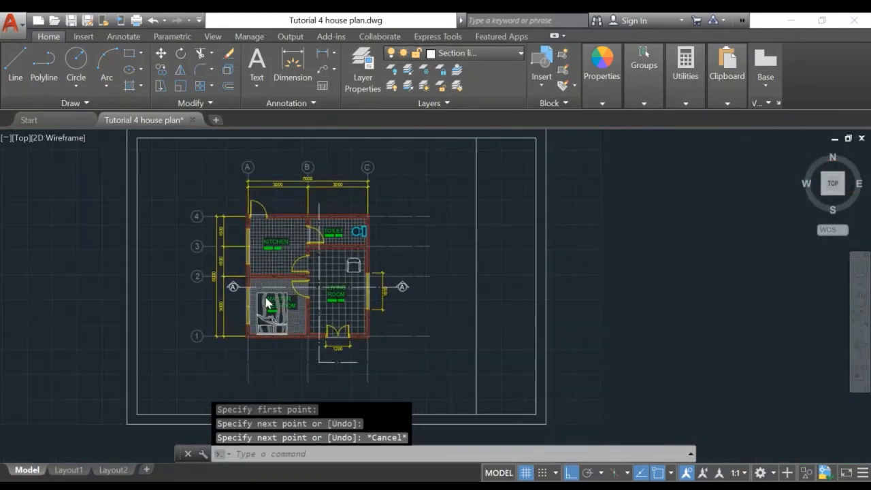
scroll(446, 330, "up", 3)
scroll(388, 325, "down", 1)
scroll(412, 337, "up", 1)
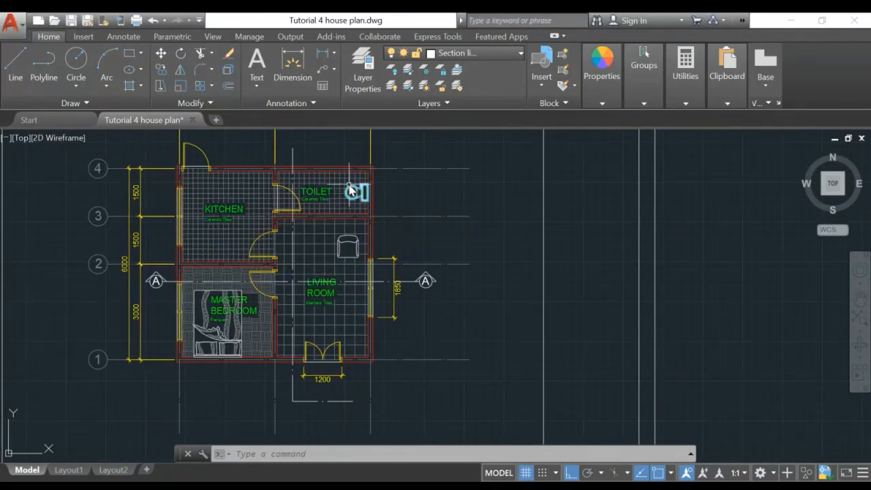
middle_click_drag(337, 225, 373, 231)
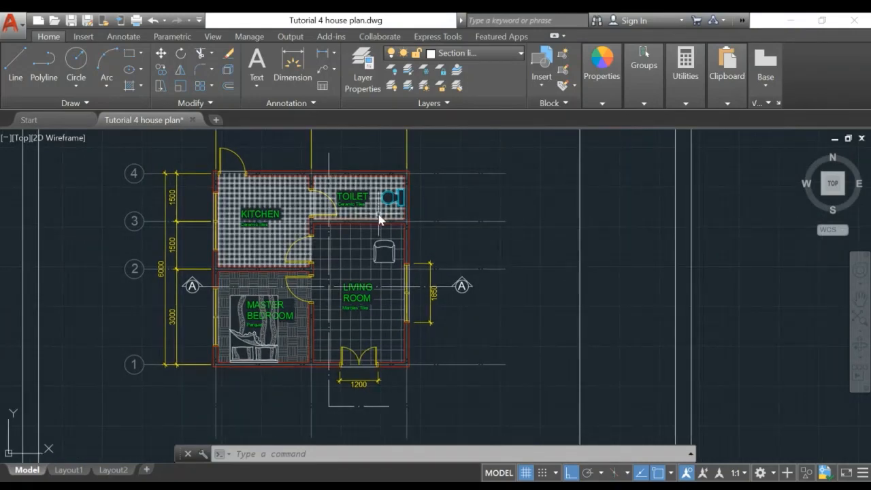
middle_click_drag(467, 285, 443, 334)
scroll(443, 334, "up", 2)
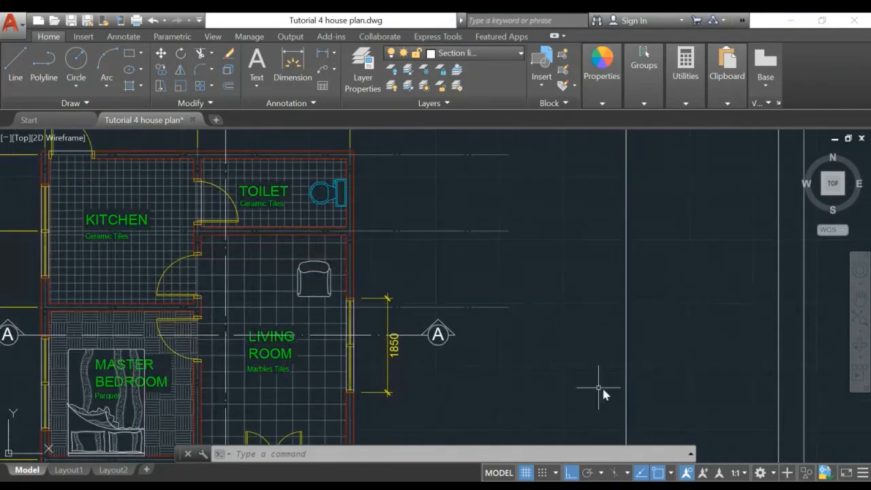
type("co")
key("Return")
left_click(410, 348)
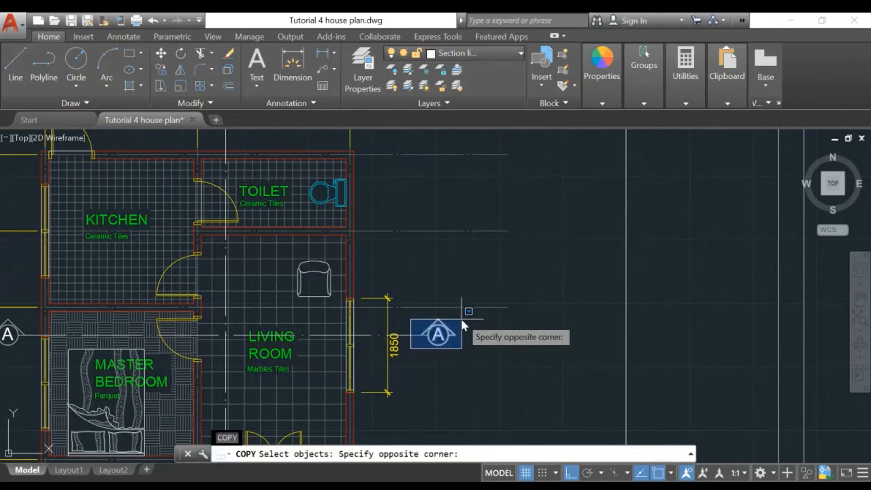
left_click(459, 316)
key("Return")
left_click(421, 335)
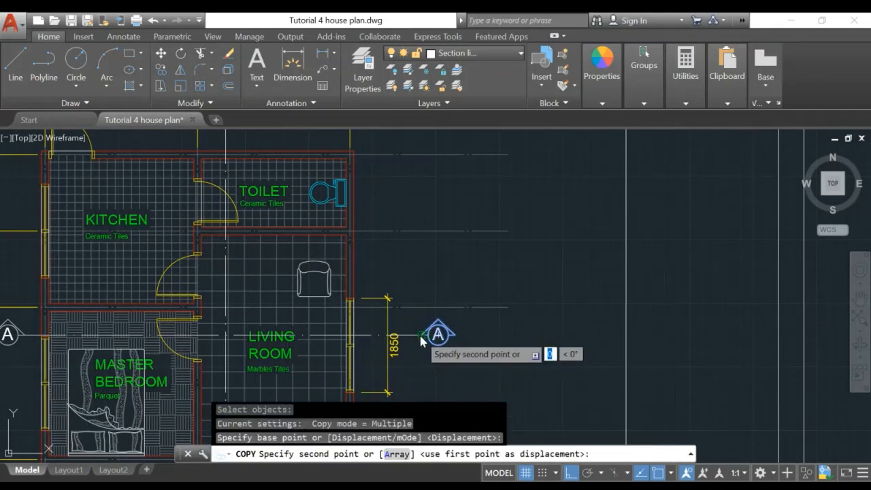
middle_click_drag(263, 177, 391, 377)
scroll(366, 347, "up", 2)
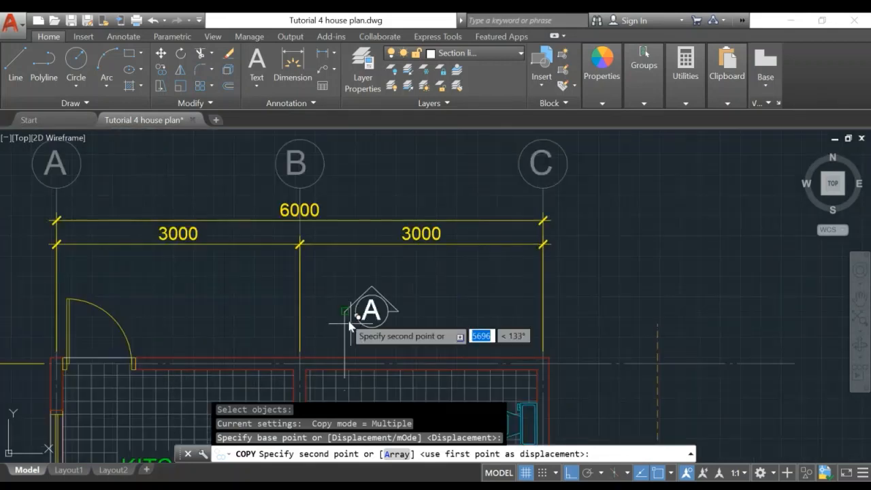
left_click(350, 307)
key("Escape")
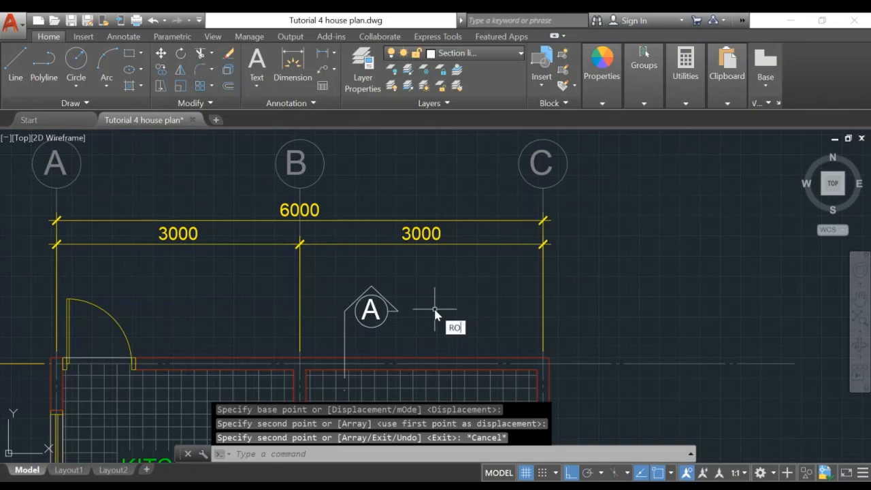
Rotate the section marker at the vertical section line's upper end 90° about its left corner so its arrow points west
key("Return")
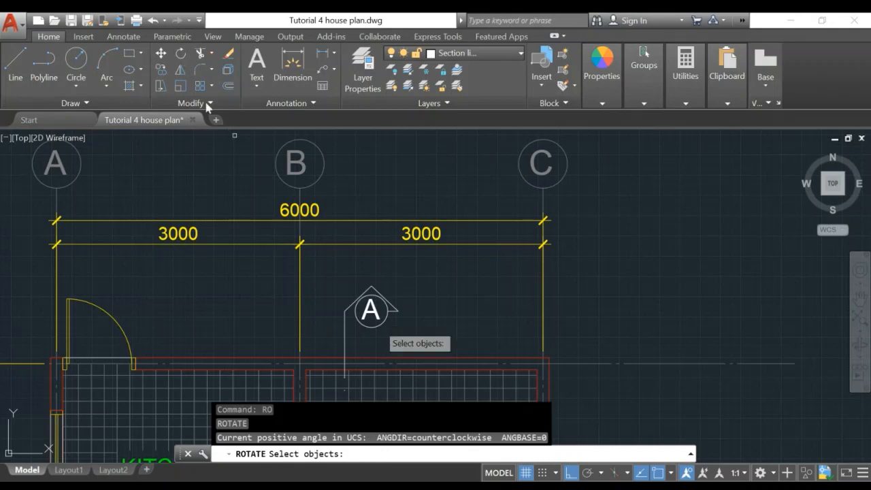
left_click(327, 279)
left_click(412, 327)
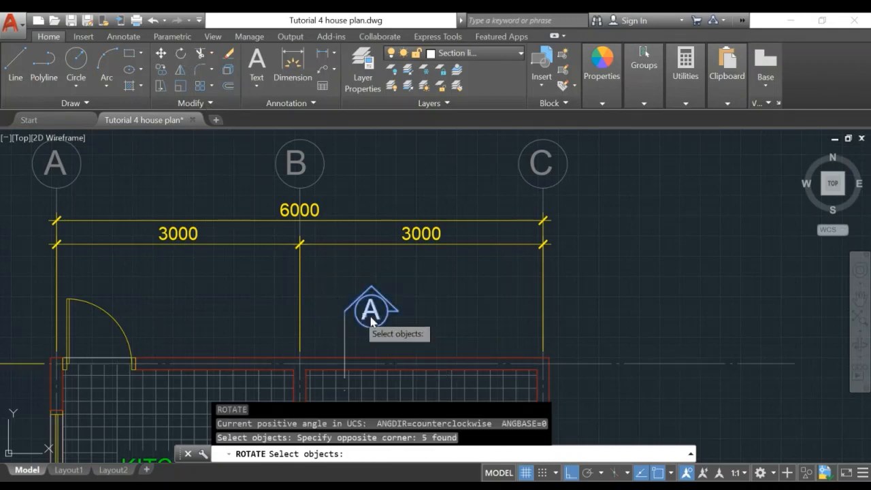
key("Return")
left_click(344, 311)
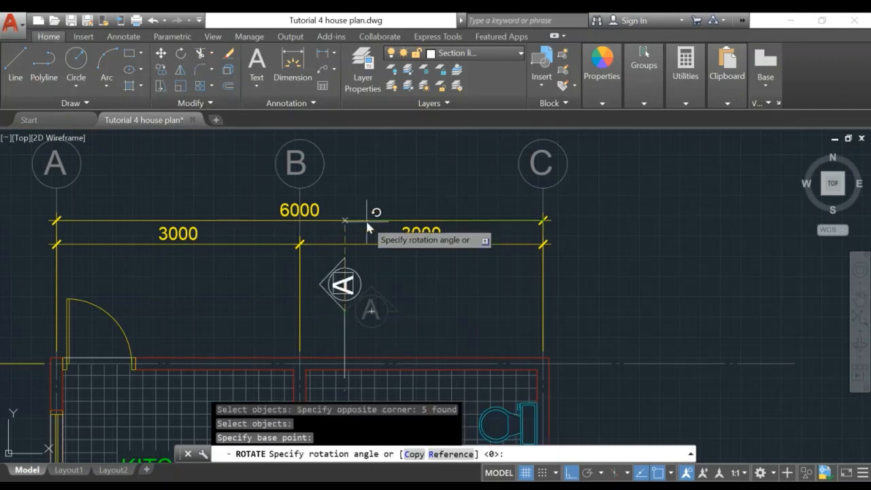
left_click(364, 172)
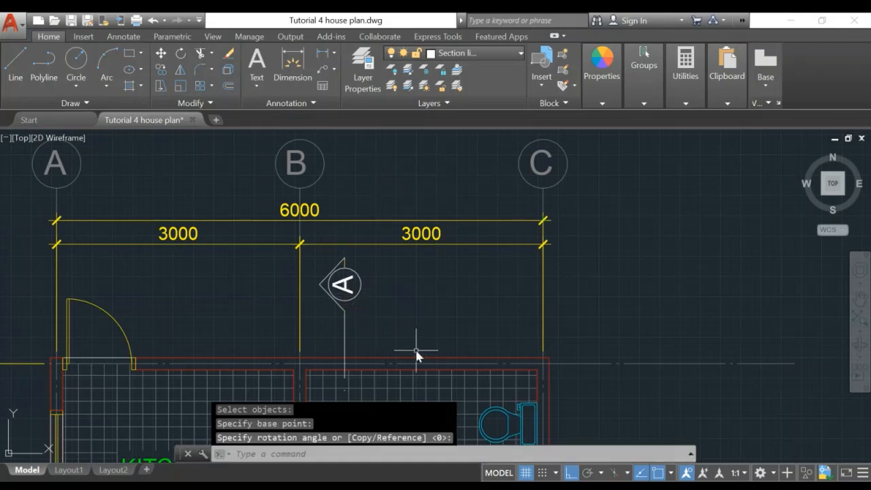
key("Escape")
Rotate the sideways letter A 270° about the marker circle's right quadrant so it reads upright
scroll(370, 325, "up", 5)
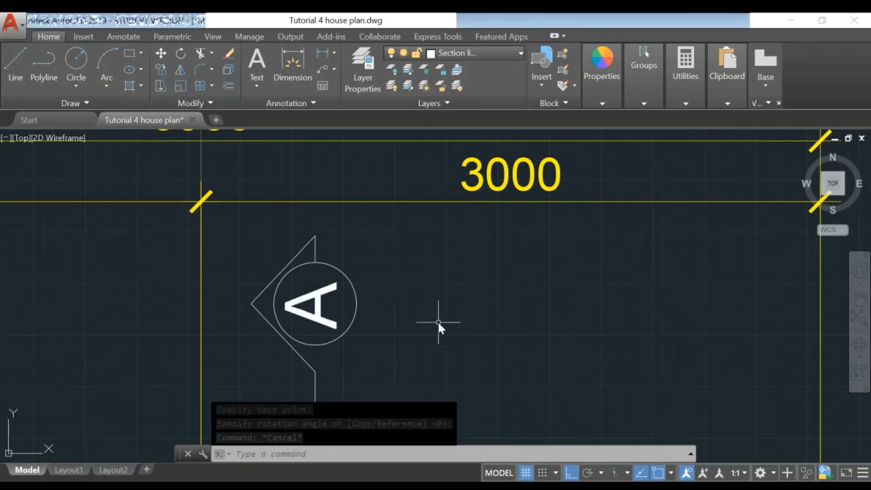
type("Ro")
key("Return")
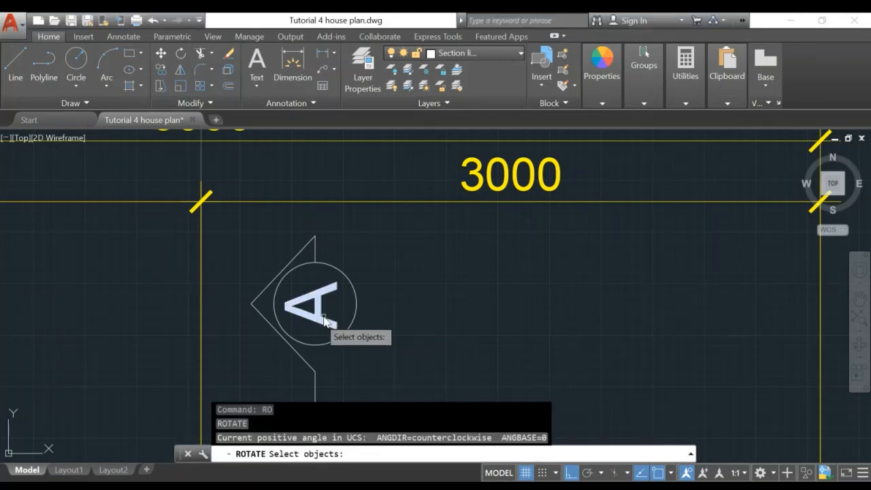
left_click(318, 323)
key("Return")
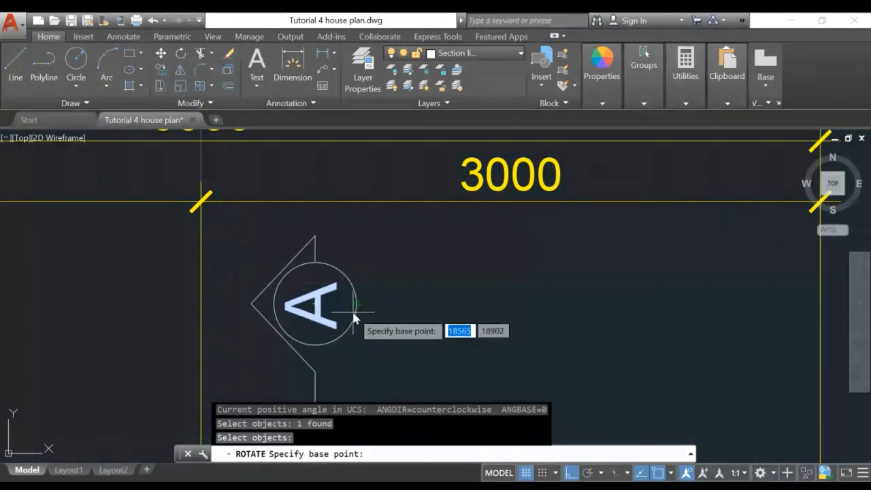
left_click(356, 303)
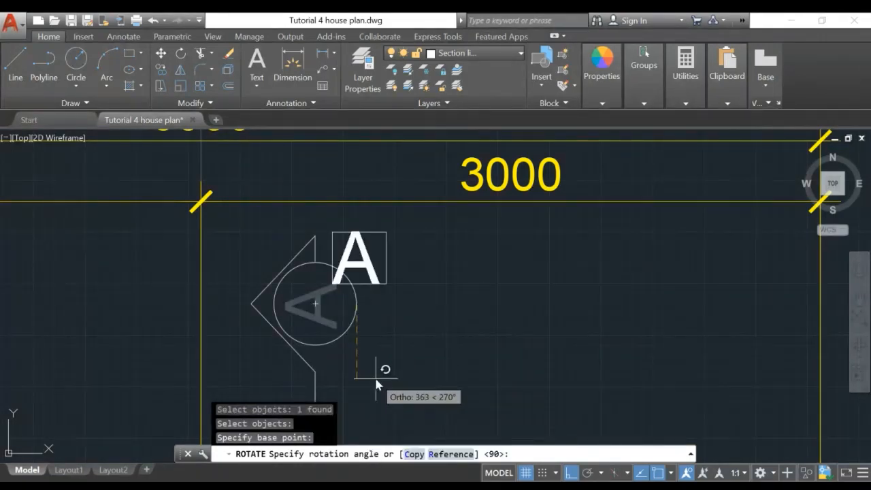
key("Escape")
Move the upright letter A into the centre of the marker circle, with ortho mode off
type("m")
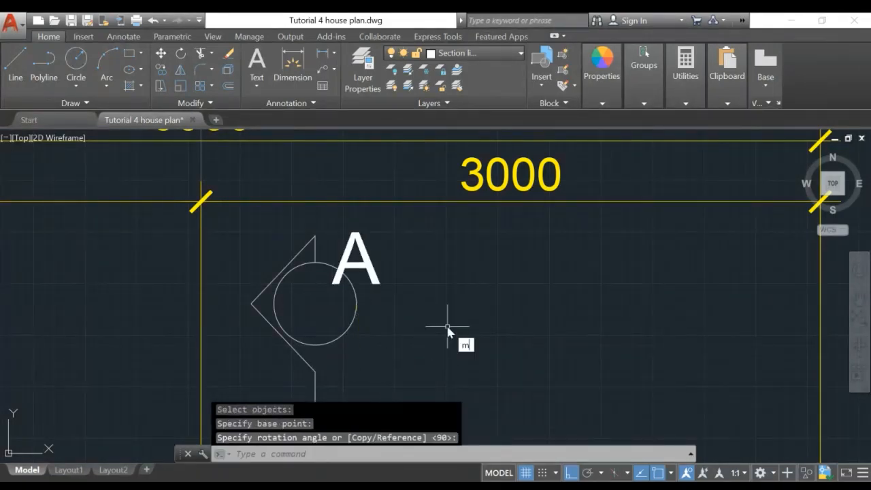
key("Return")
left_click(359, 246)
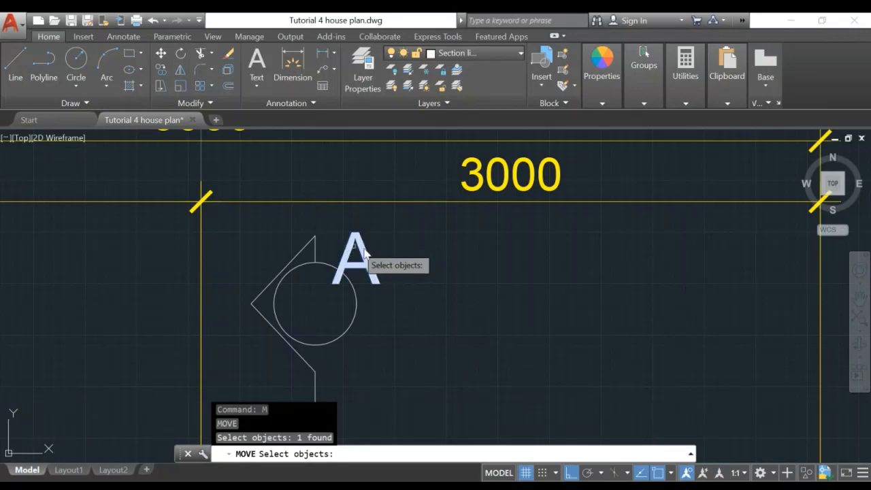
key("Return")
left_click(467, 267)
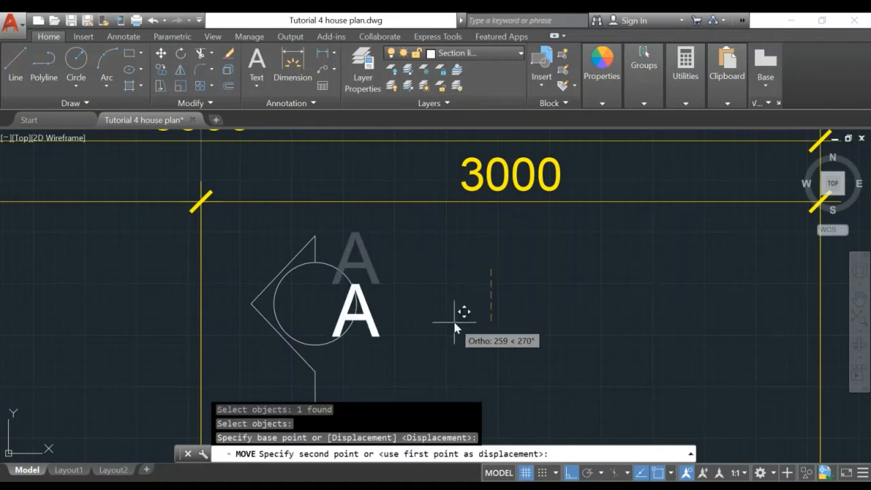
key("F8")
left_click(452, 314)
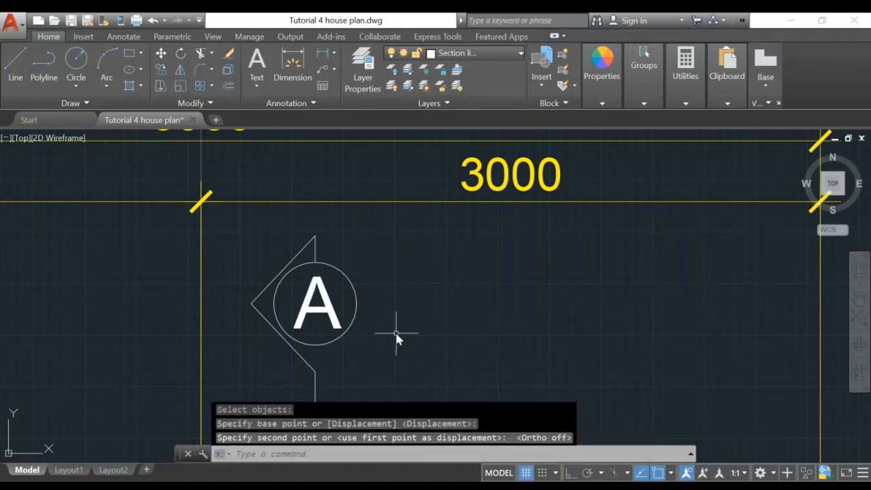
Change the letter in the vertical section line's upper marker to B
left_click(332, 311)
double_click(332, 312)
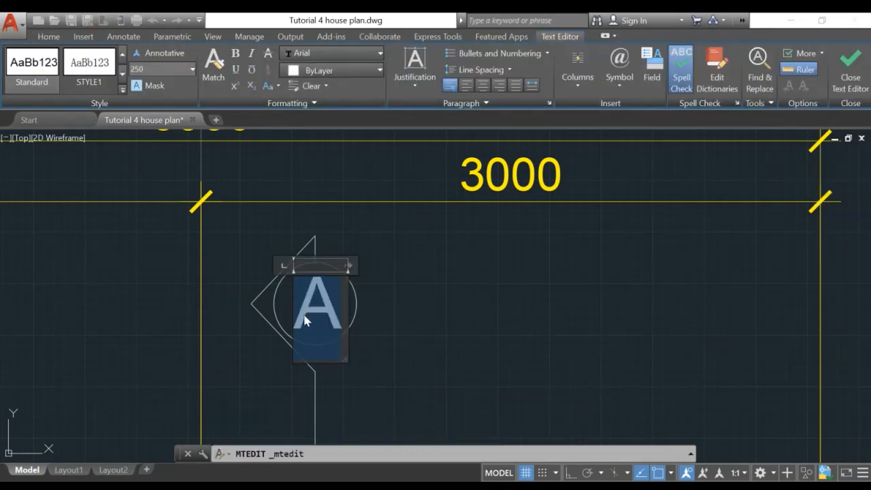
type("B")
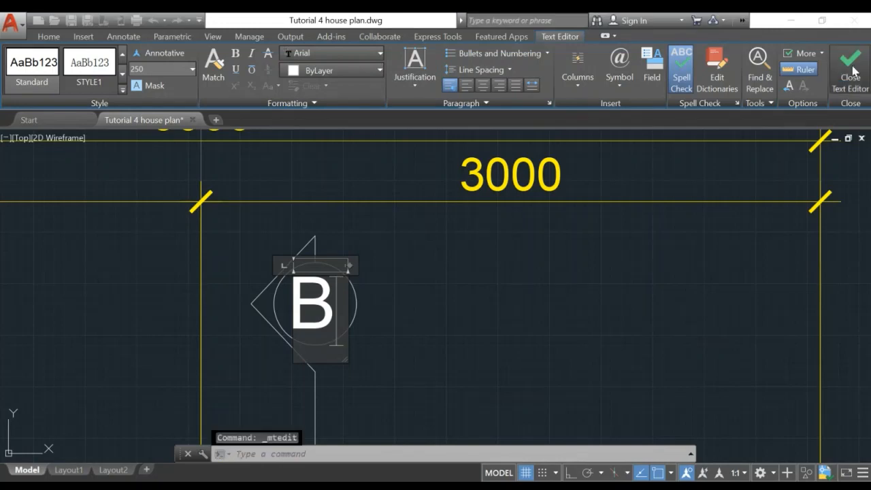
left_click(850, 72)
Draw a short vertical line from the B marker's lower arrow corner to the circle's bottom quadrant
middle_click_drag(415, 289, 419, 278)
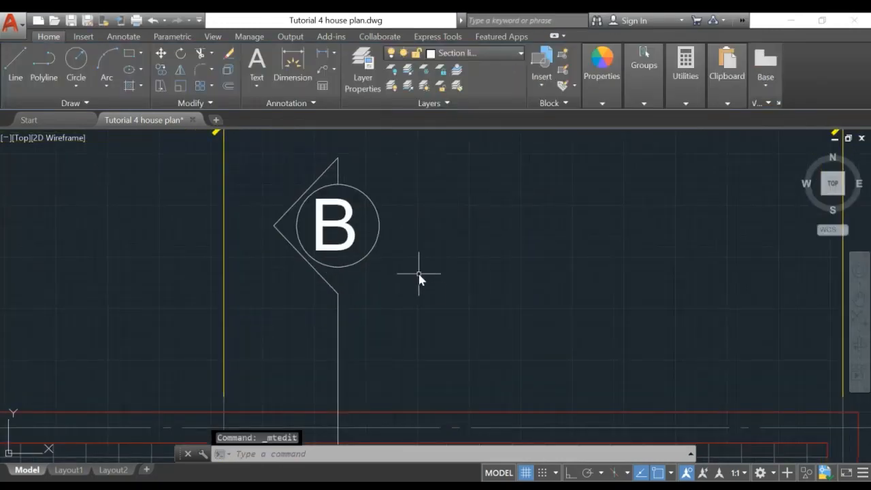
key("Return")
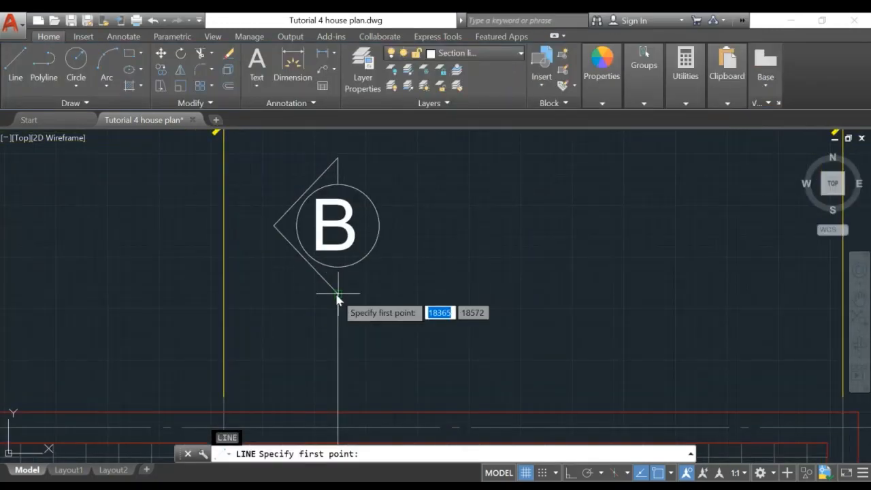
left_click(338, 294)
left_click(336, 268)
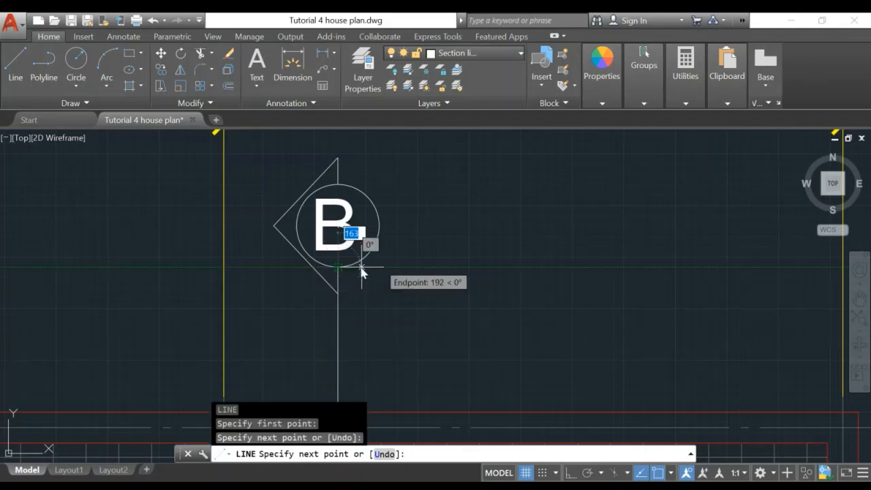
key("Return")
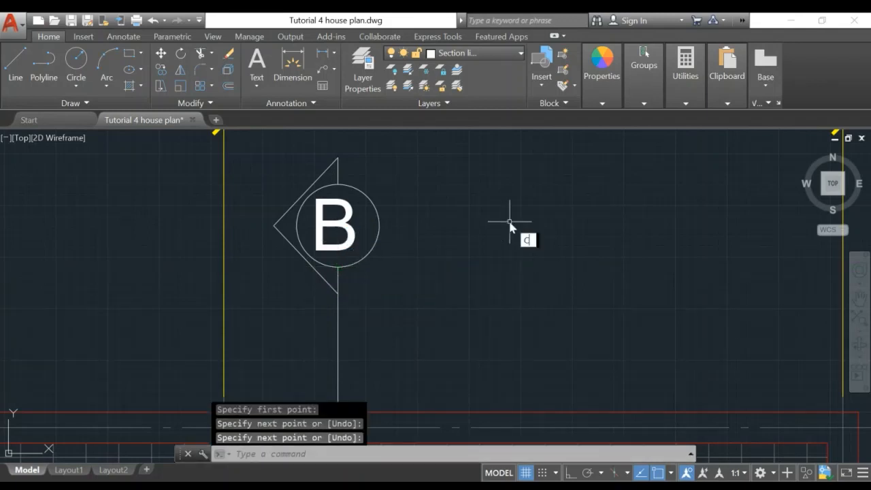
Copy the whole B marker by its upper corner to the lower end of the vertical section line below the living room
type("co")
key("Return")
left_click(247, 148)
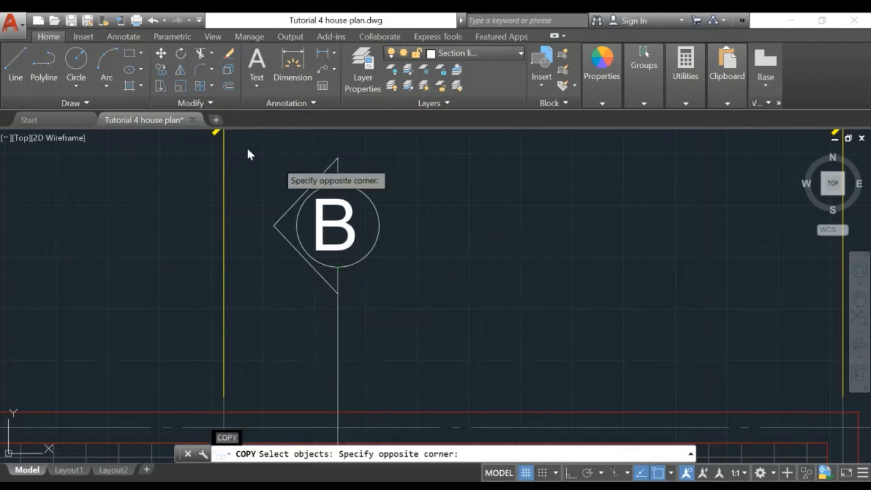
left_click(413, 266)
key("Return")
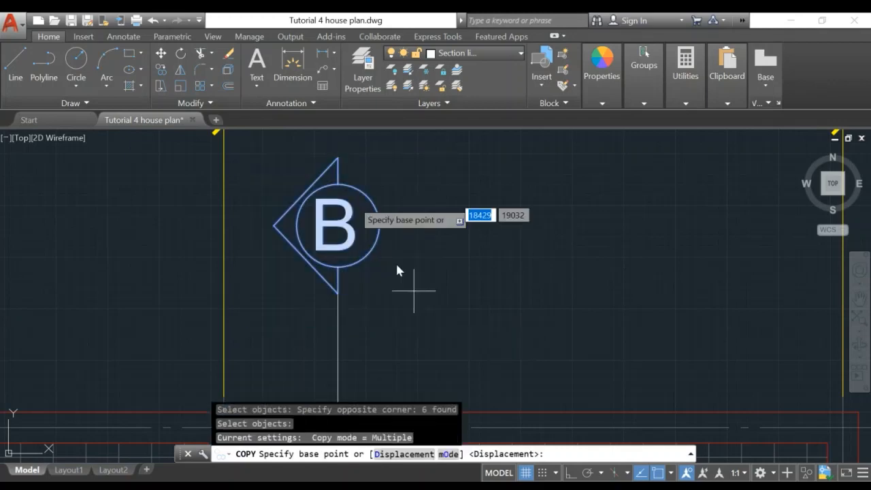
left_click(337, 161)
scroll(378, 328, "down", 5)
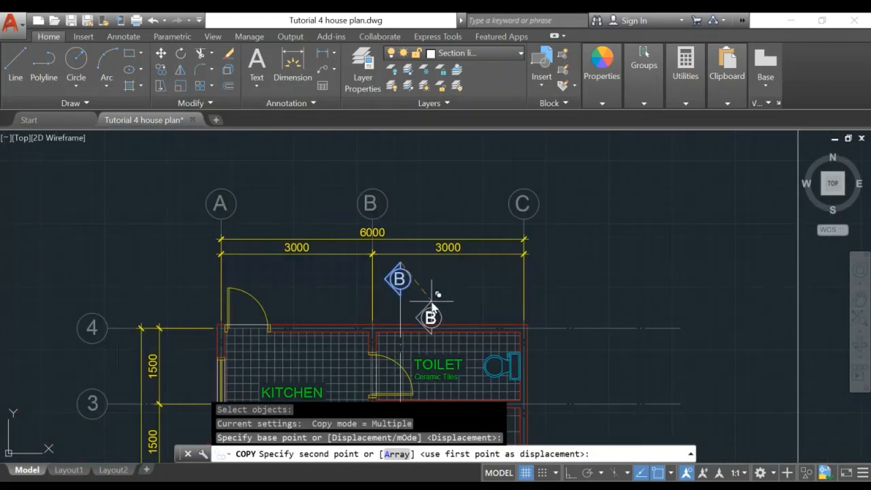
middle_click_drag(432, 308, 400, 145)
middle_click_drag(412, 354, 422, 177)
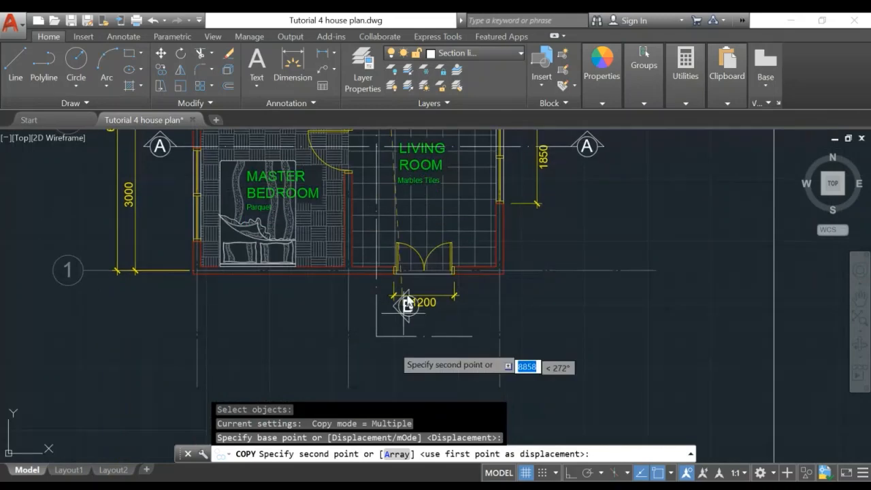
left_click(375, 339)
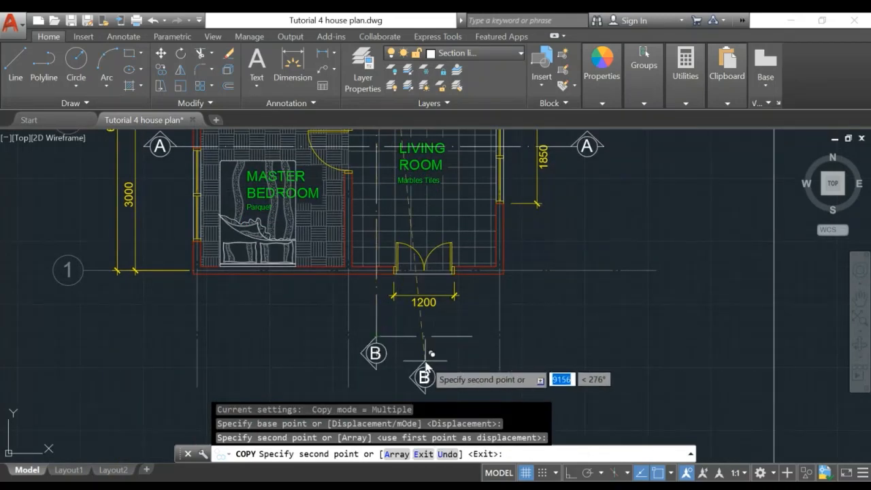
key("Escape")
Erase the leftover horizontal line at the lower end of the vertical section line
type("e")
key("Return")
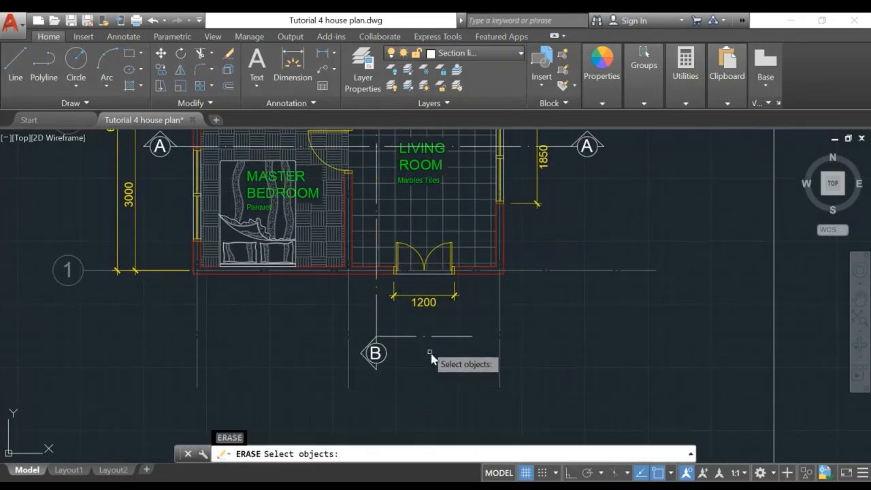
left_click(417, 336)
key("Return")
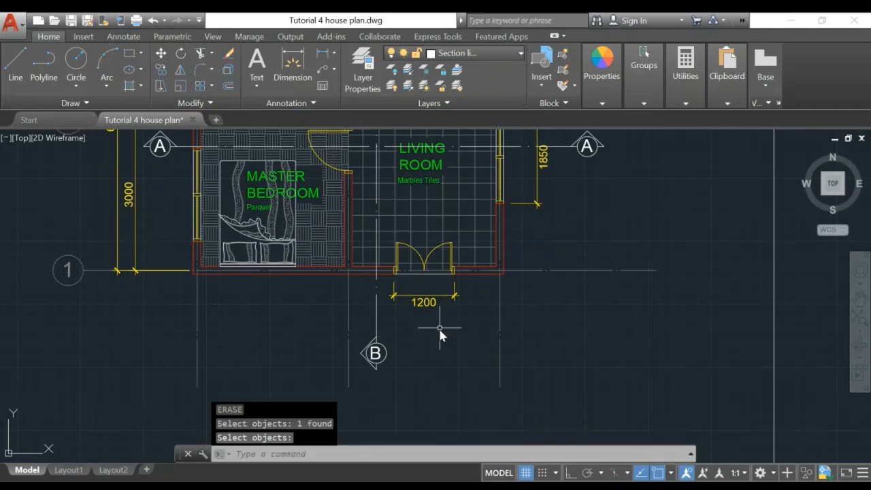
Examine the floor plan in its drawing frame, checking both section lines and their A and B markers
scroll(437, 331, "down", 7)
scroll(422, 347, "up", 5)
scroll(425, 347, "down", 5)
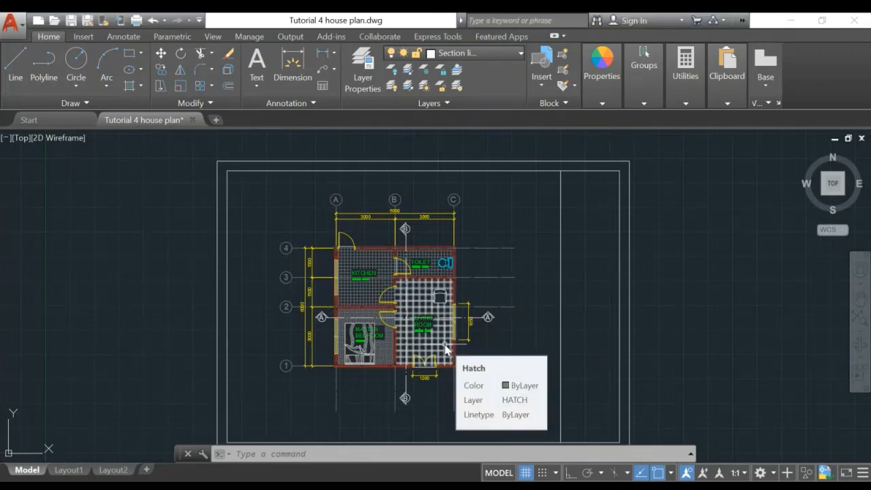
middle_click_drag(444, 344, 442, 327)
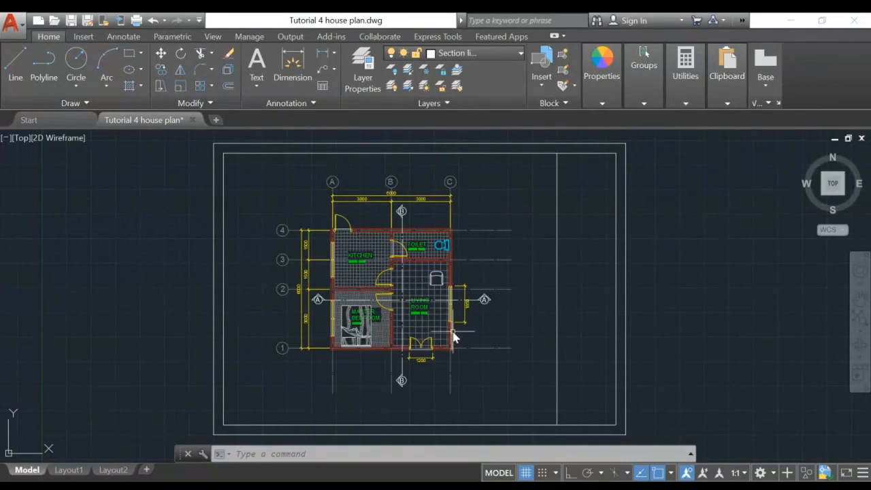
scroll(485, 329, "down", 2)
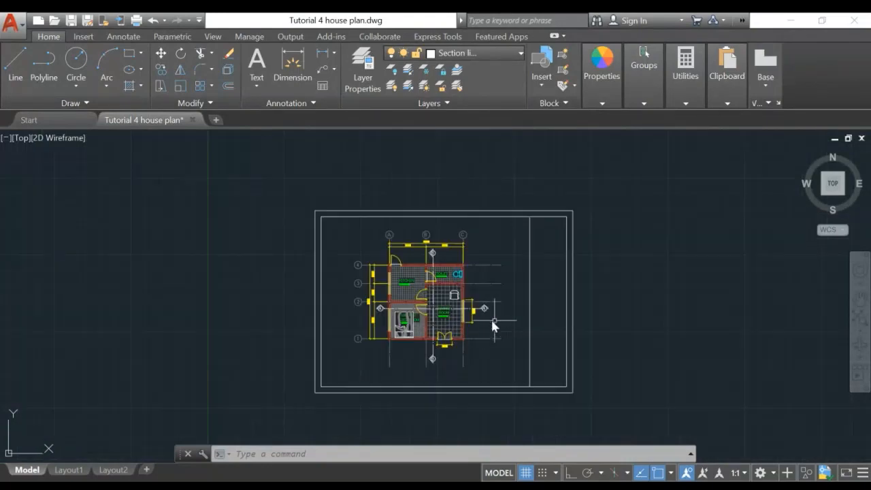
middle_click_drag(490, 317, 379, 319)
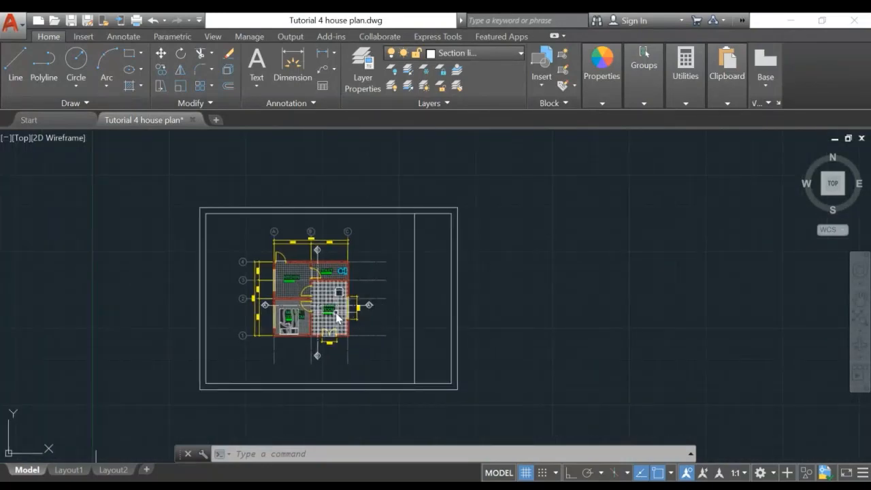
scroll(337, 314, "up", 2)
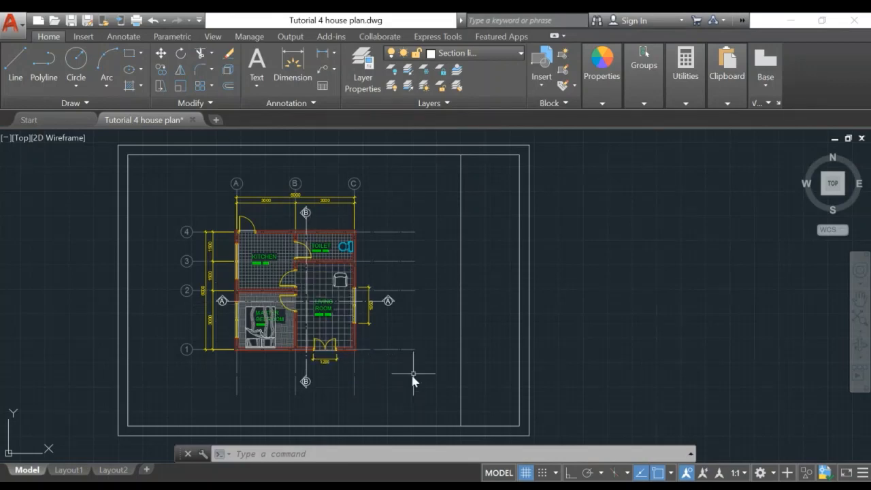
scroll(414, 376, "down", 2)
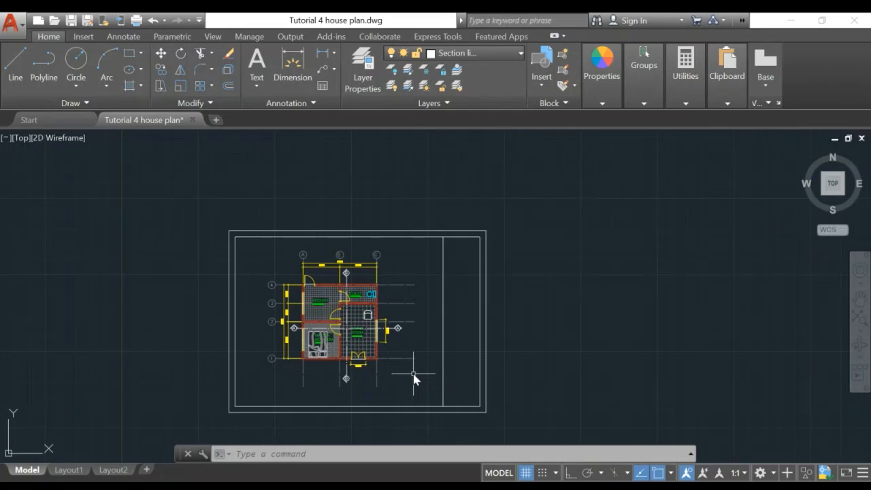
middle_click_drag(414, 375, 412, 305)
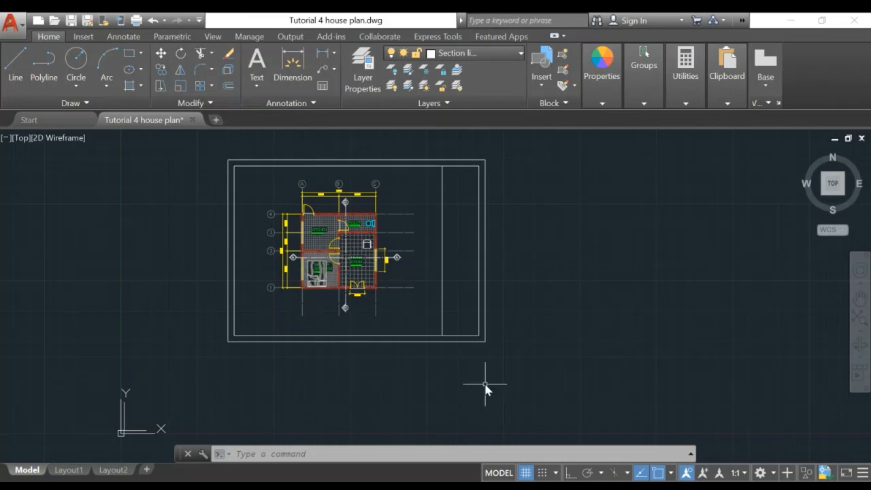
middle_click_drag(484, 384, 451, 381)
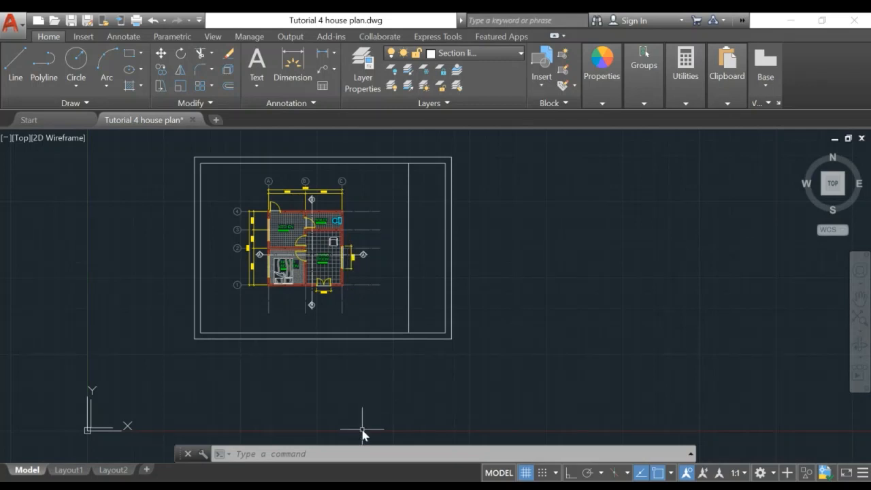
middle_click_drag(362, 430, 406, 334)
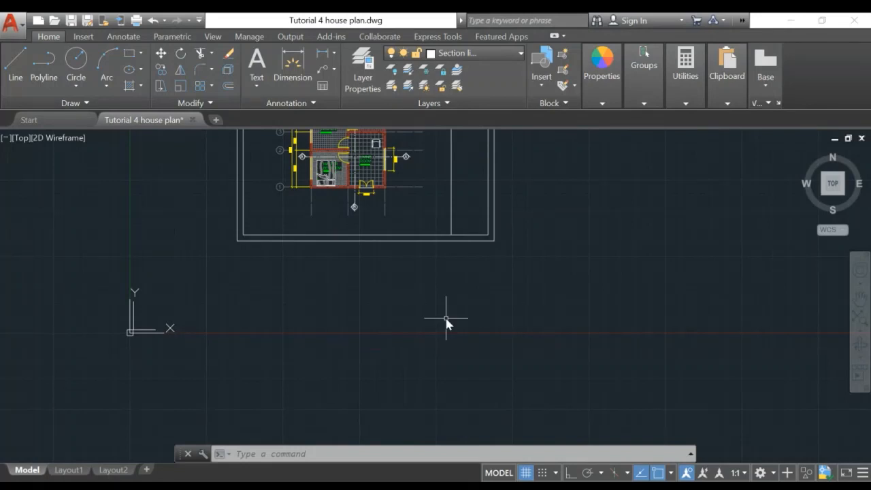
mouse_move(440, 333)
middle_mouse_down()
mouse_move(401, 397)
mouse_move(410, 404)
mouse_move(406, 382)
mouse_move(385, 409)
middle_mouse_up()
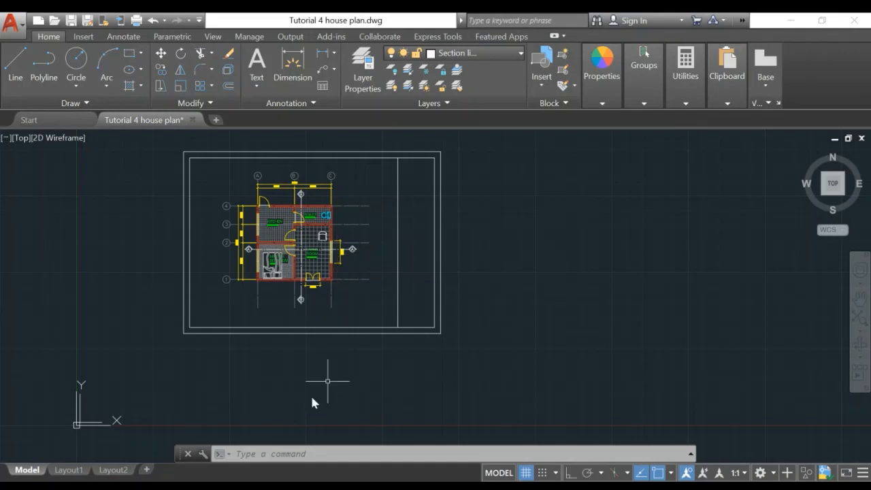
Copy the whole floor plan with its grid, dimensions and section markers to the empty area outside the drawing frame
middle_click_drag(366, 325, 317, 378)
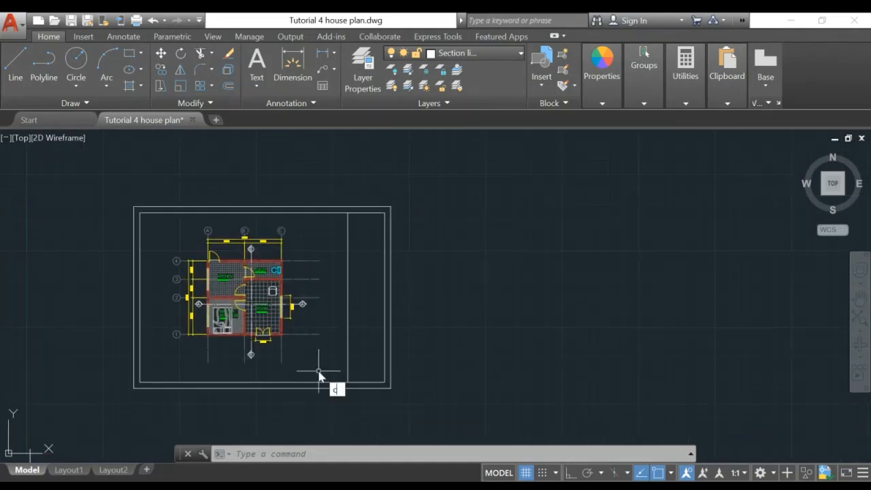
key("Return")
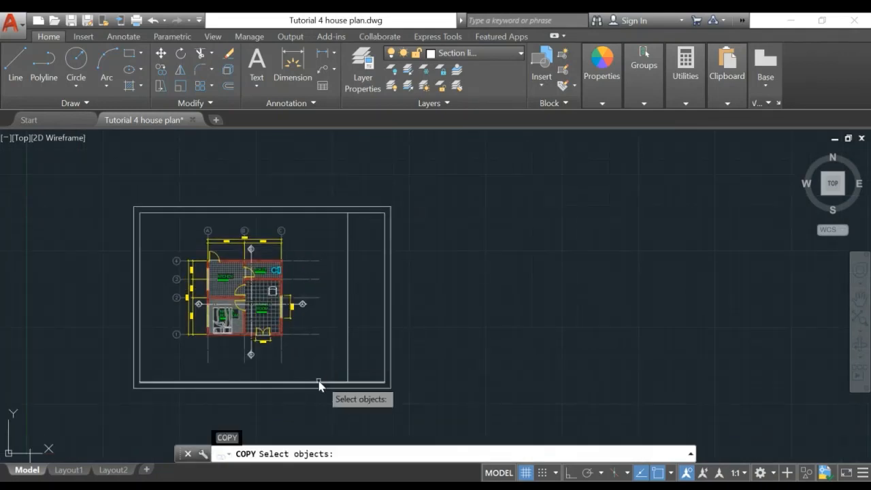
left_click(333, 361)
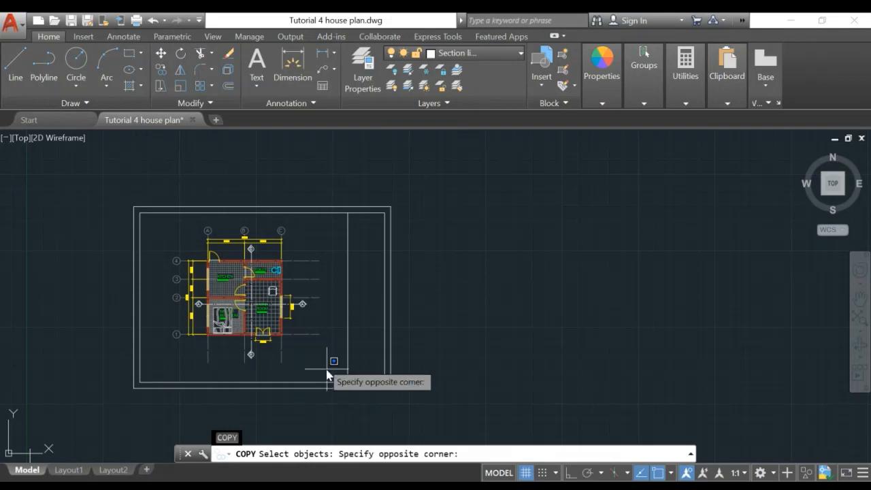
left_click(165, 223)
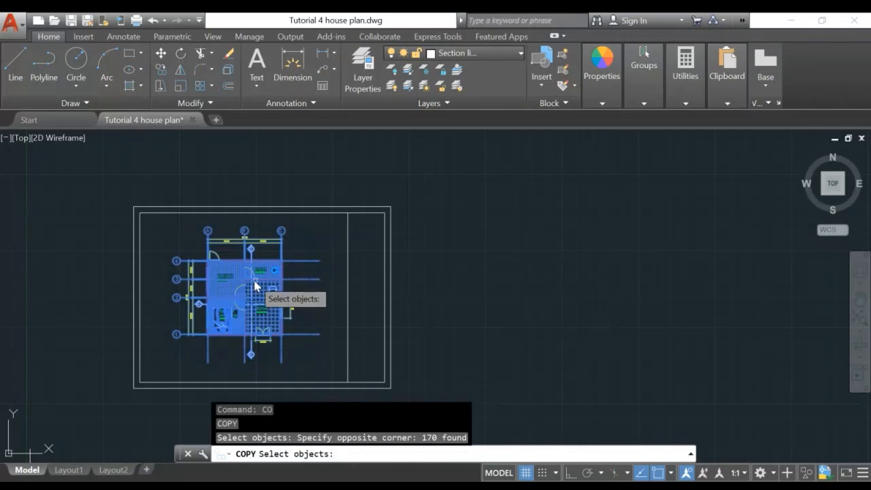
key("Return")
left_click(239, 299)
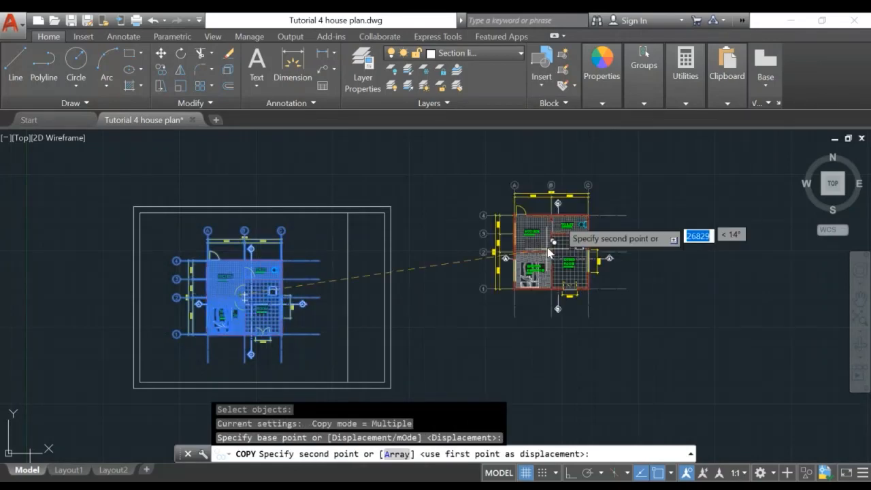
middle_click_drag(563, 213, 371, 275)
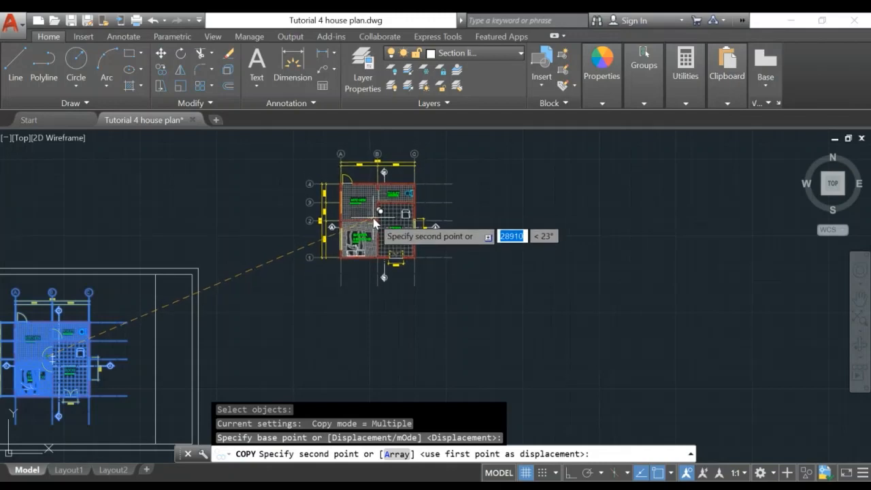
left_click(386, 211)
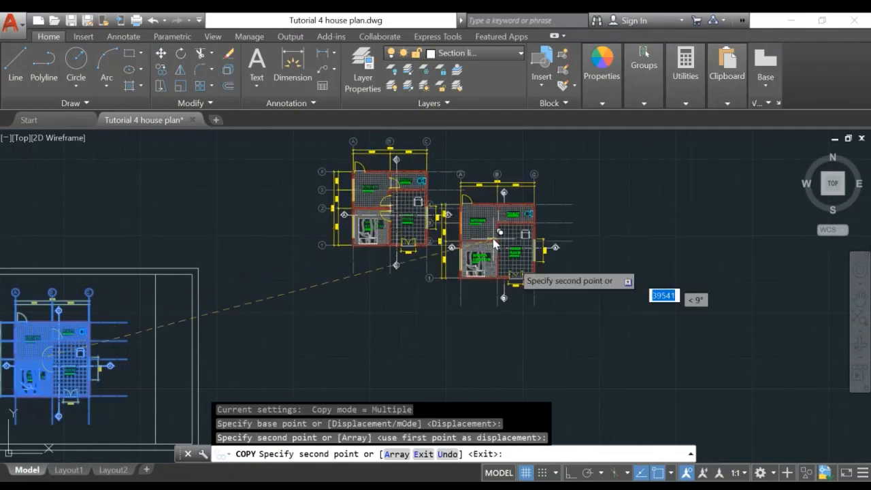
key("Escape")
Examine the copied floor plan and the rooms and openings crossed by its A and B section lines
mouse_move(461, 338)
middle_mouse_down()
mouse_move(514, 280)
mouse_move(433, 326)
middle_mouse_up()
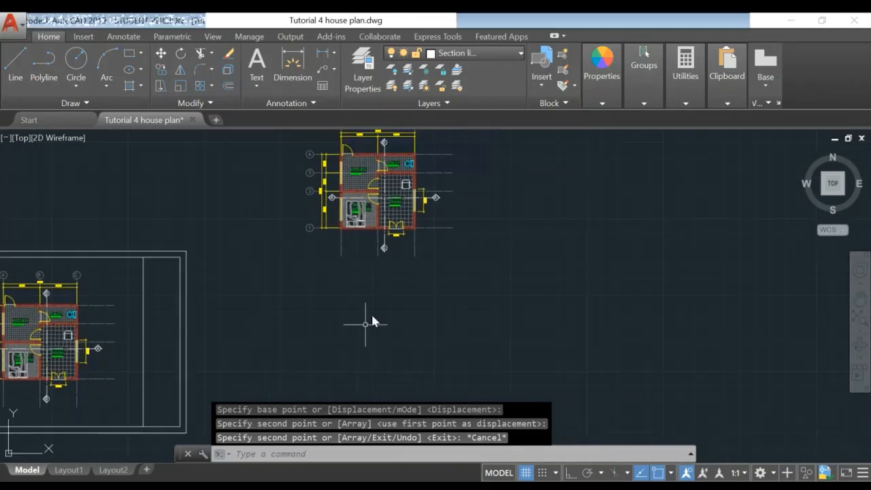
middle_click_drag(371, 312, 333, 359)
scroll(359, 274, "up", 5)
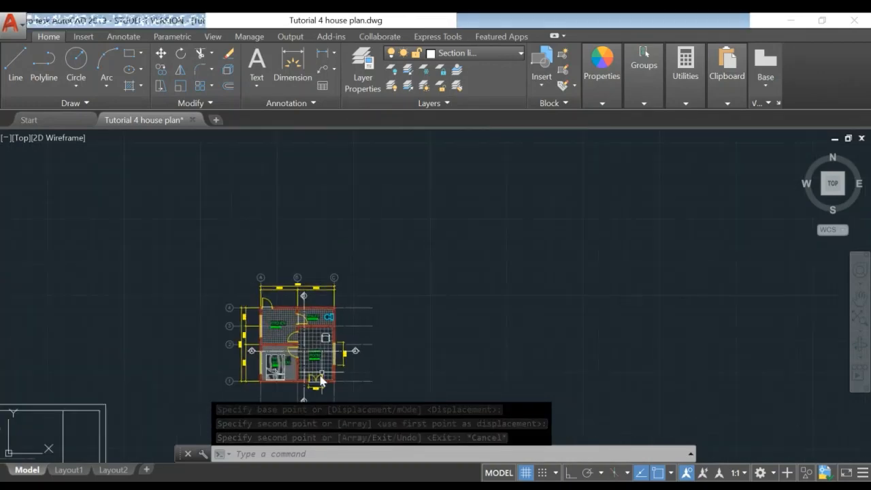
mouse_move(429, 322)
middle_mouse_down()
mouse_move(529, 272)
mouse_move(523, 284)
middle_mouse_up()
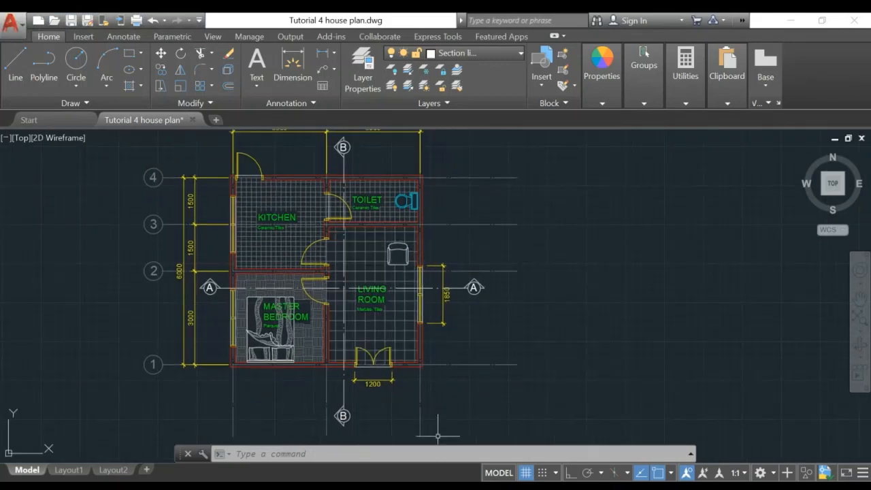
scroll(548, 367, "down", 5)
middle_click_drag(543, 376, 527, 237)
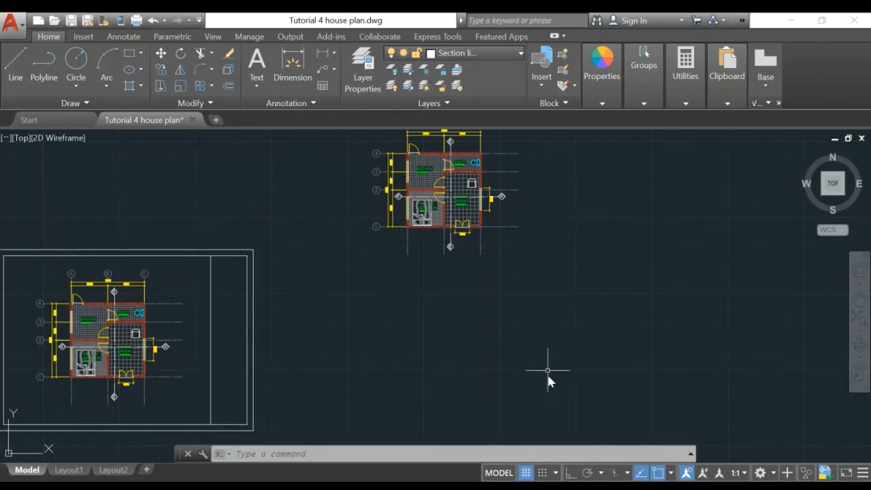
scroll(503, 289, "up", 5)
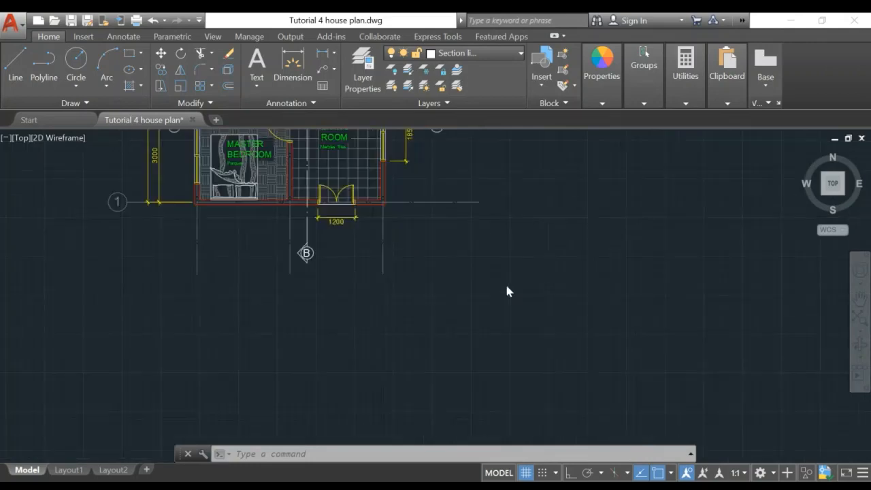
middle_click_drag(491, 278, 791, 429)
middle_click_drag(712, 360, 626, 429)
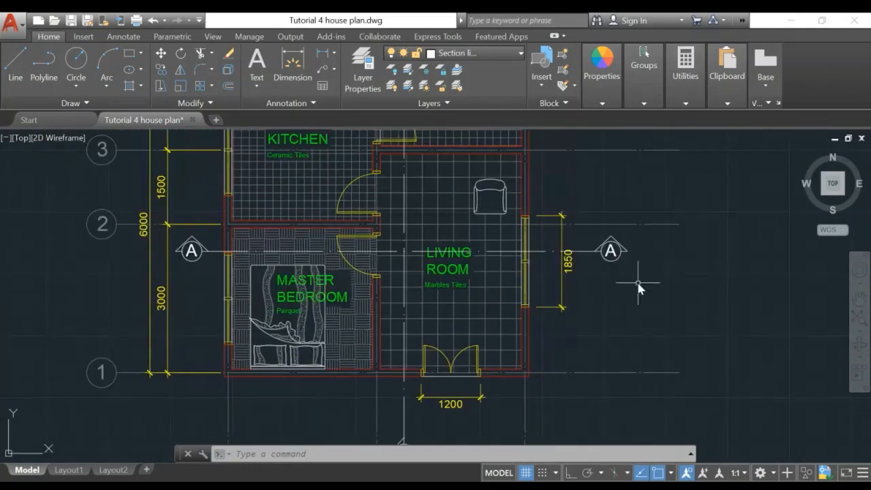
middle_click_drag(626, 296, 602, 376)
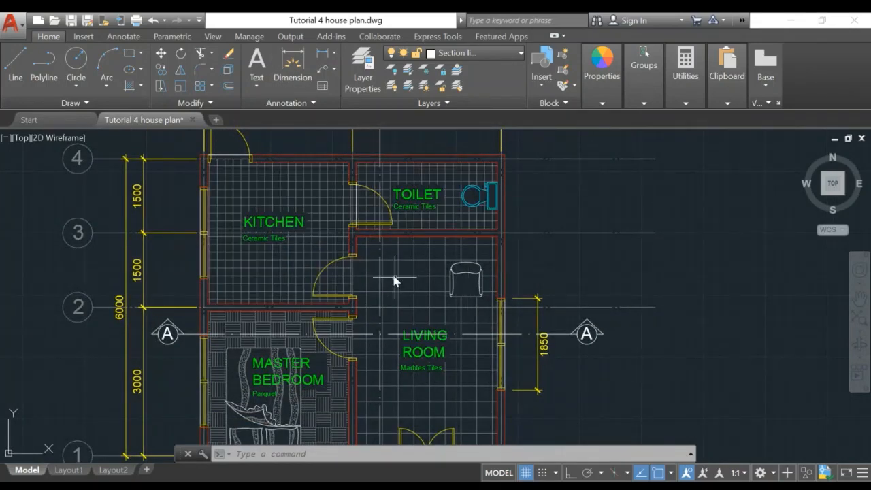
Delete the floor hatches of the kitchen, toilet, living room and master bedroom in the copied plan
left_click(250, 260)
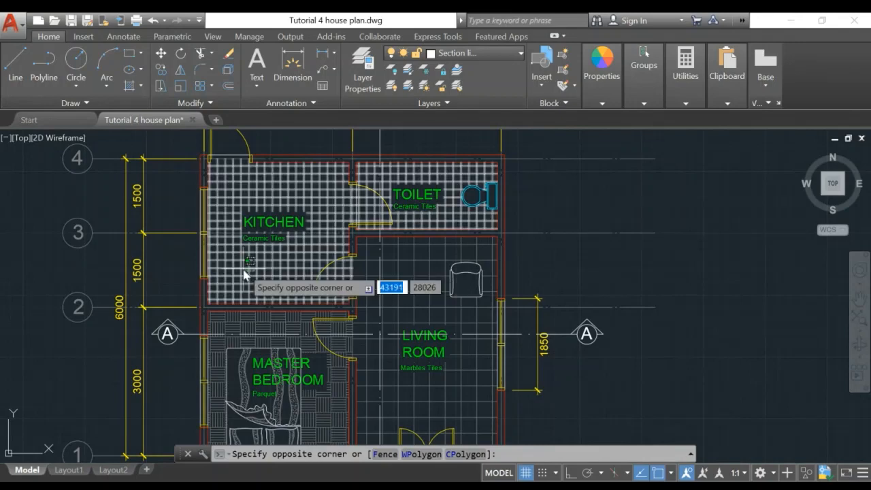
left_click(244, 274)
key("Delete")
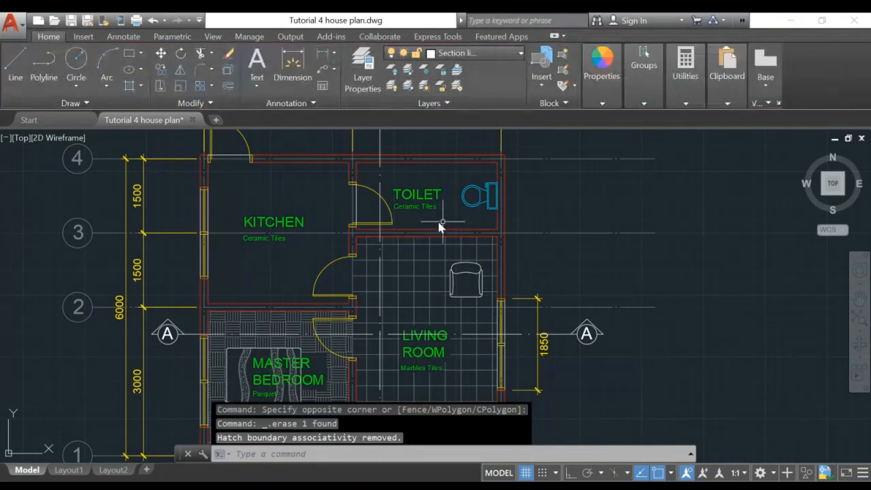
middle_click_drag(414, 278, 405, 231)
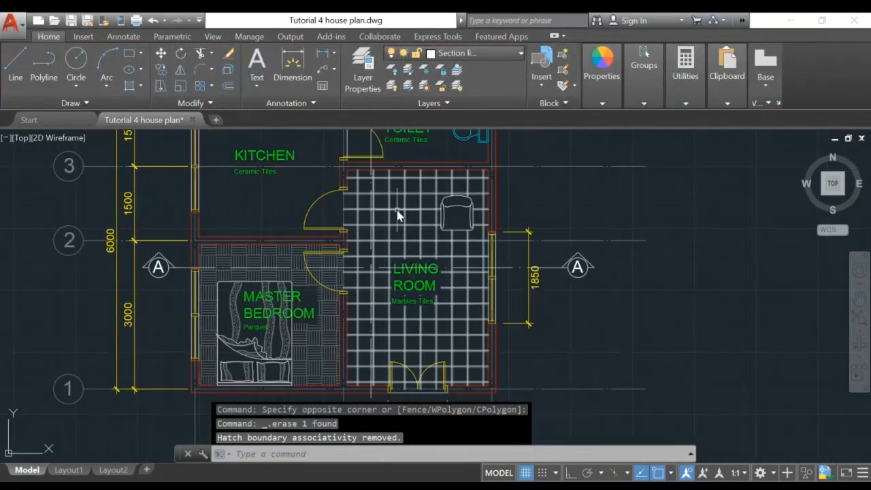
left_click(398, 215)
key("Delete")
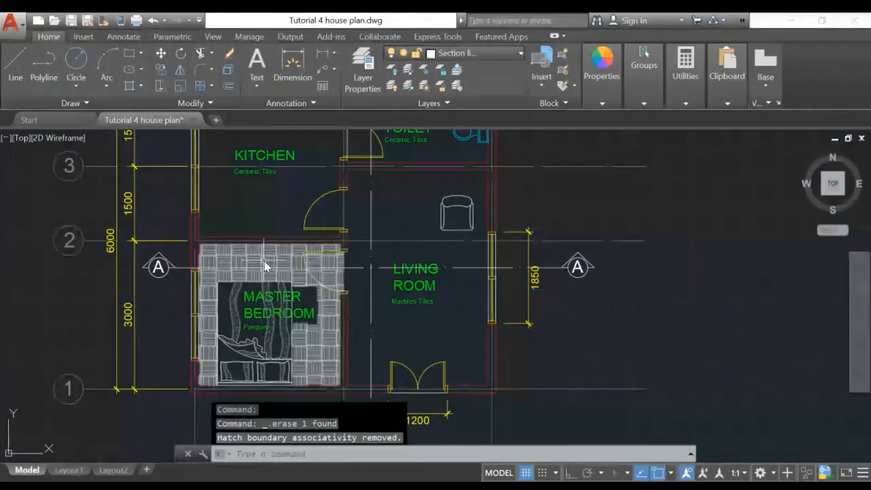
left_click(265, 263)
key("Delete")
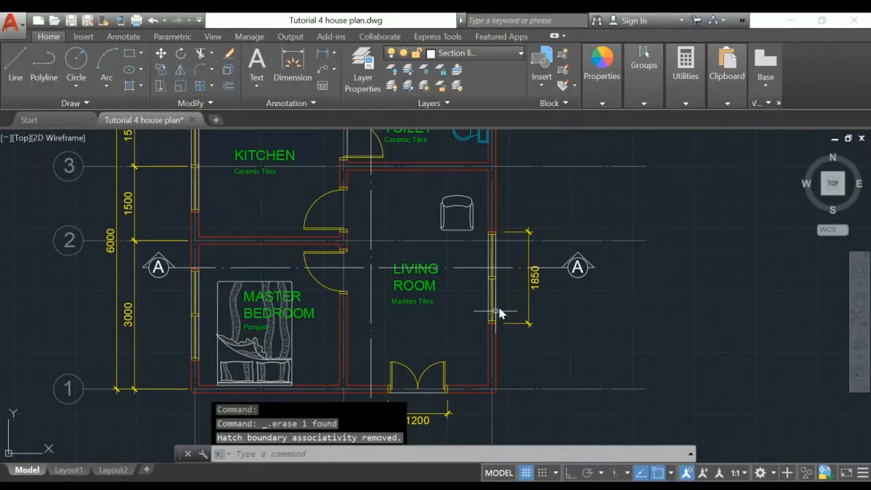
Erase the master bedroom window and the outer wall lines around it below section line A
middle_click_drag(362, 328, 428, 296)
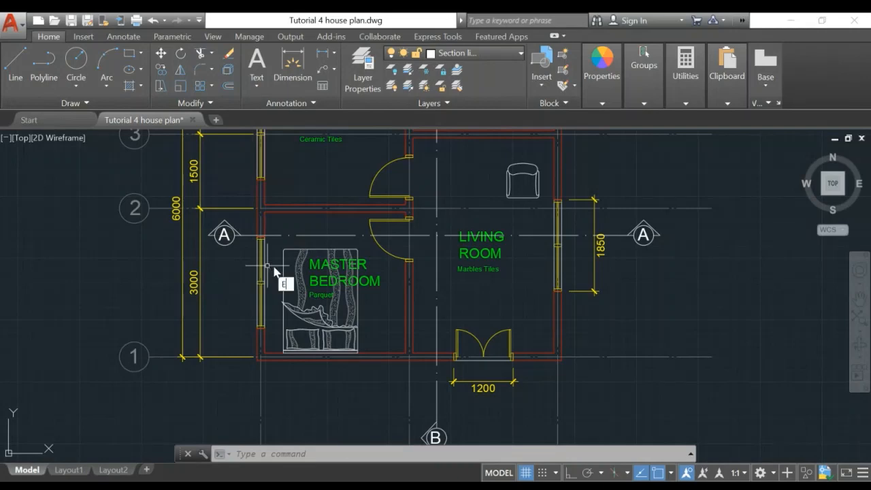
key("Return")
scroll(256, 264, "up", 4)
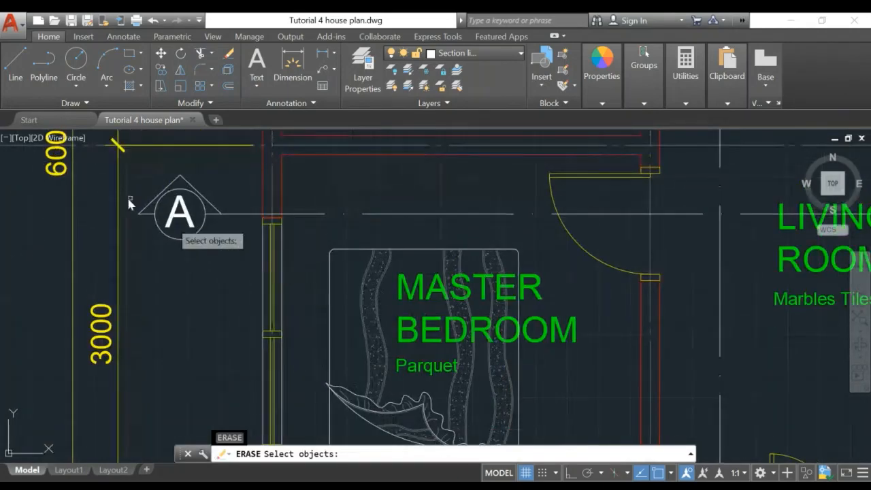
scroll(234, 276, "up", 2)
scroll(327, 224, "down", 4)
middle_click_drag(377, 217, 317, 269)
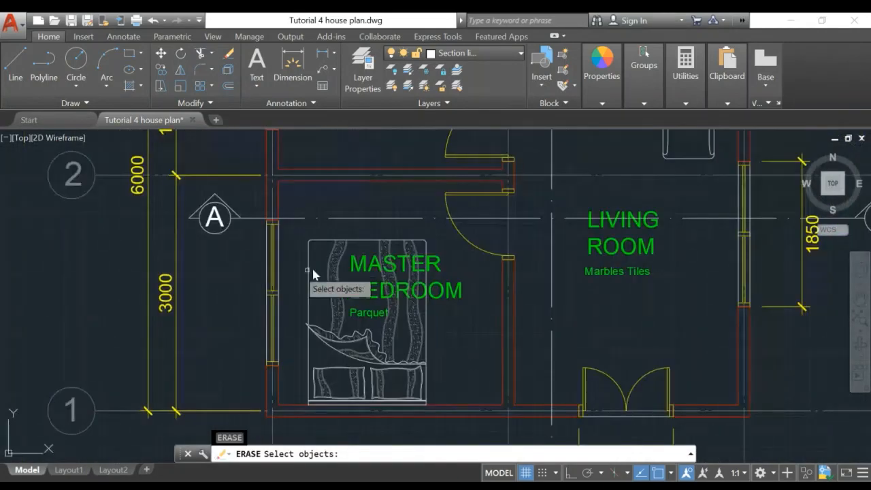
left_click(251, 206)
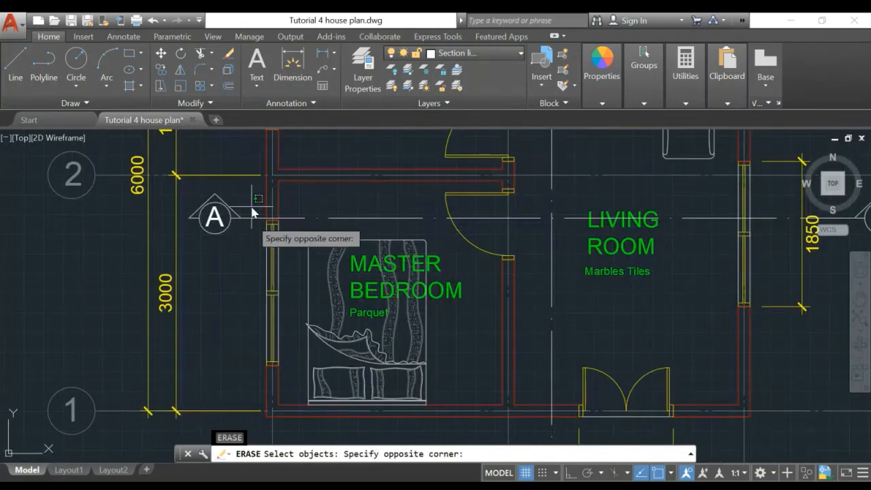
left_click(290, 432)
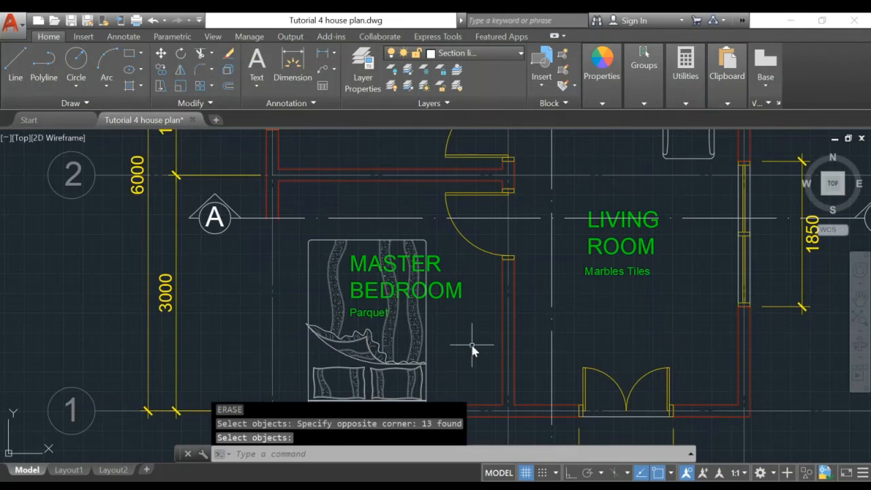
Erase the wall between the master bedroom and living room below section line A, including the door jamb
middle_click_drag(493, 343, 414, 342)
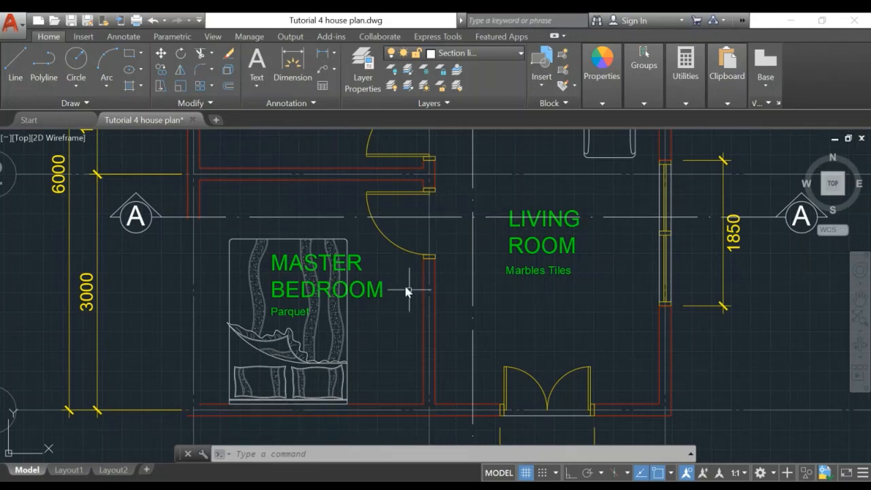
key("Return")
left_click(412, 238)
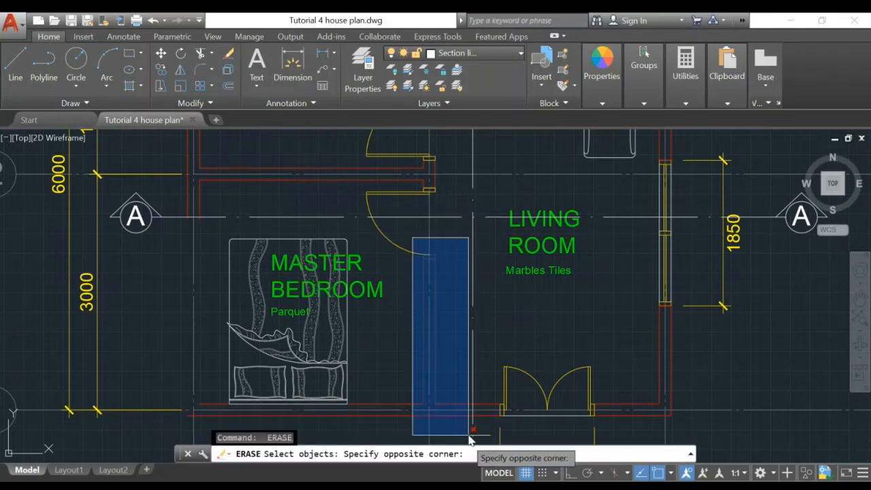
left_click(470, 439)
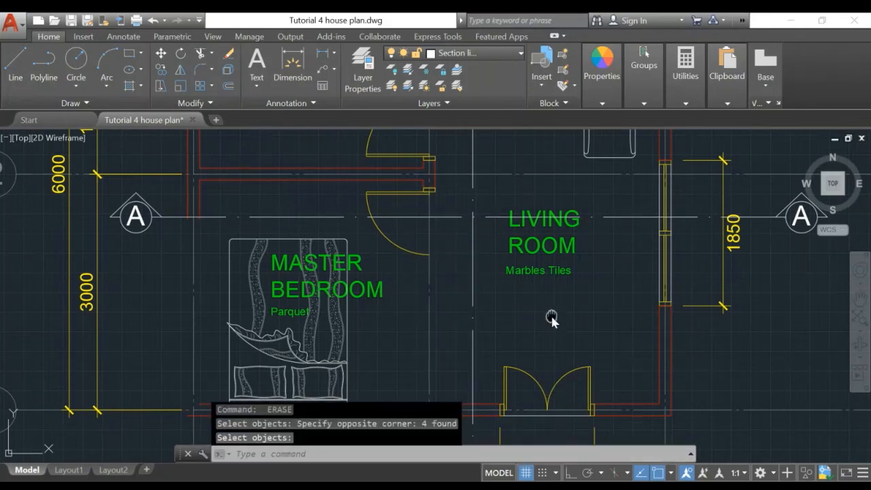
Erase the living room's double entrance door and the short wall piece between it and the corner
middle_click_drag(550, 318, 432, 259)
left_click(333, 286)
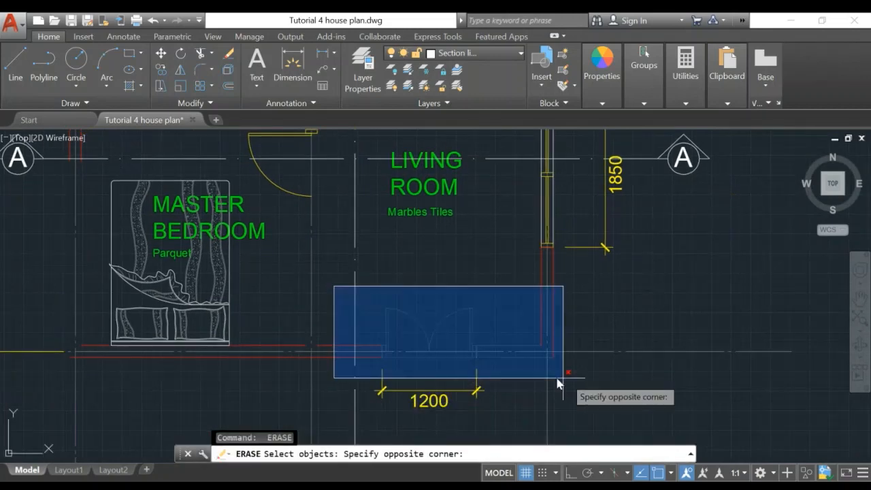
middle_click_drag(670, 216, 646, 241)
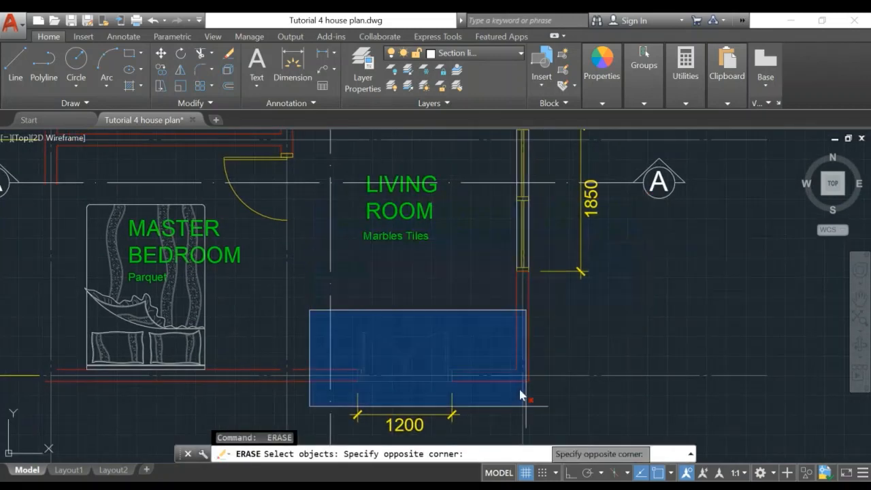
left_click(621, 417)
key("Return")
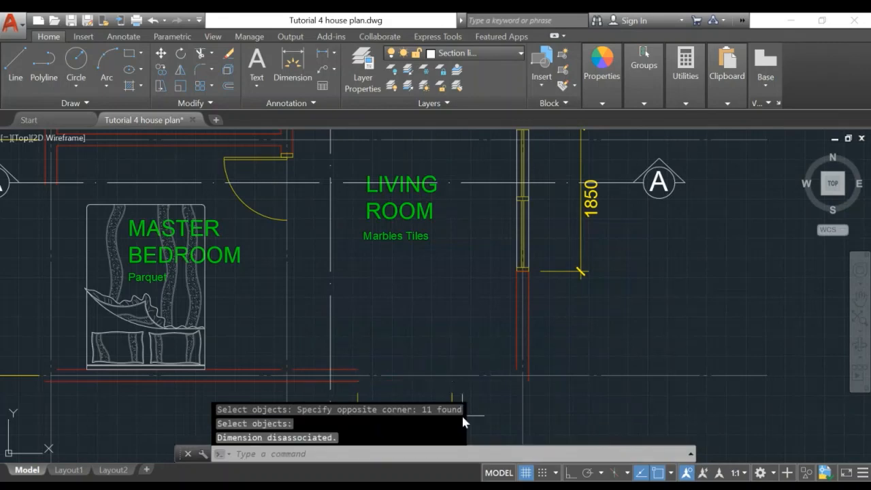
Erase the bed from the master bedroom in the copied plan
middle_click_drag(464, 409, 636, 376)
key("Return")
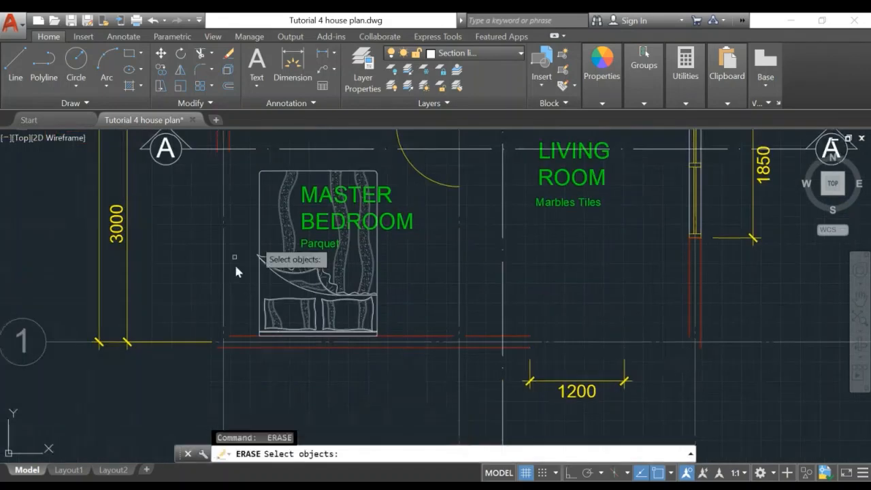
left_click(263, 215)
key("Return")
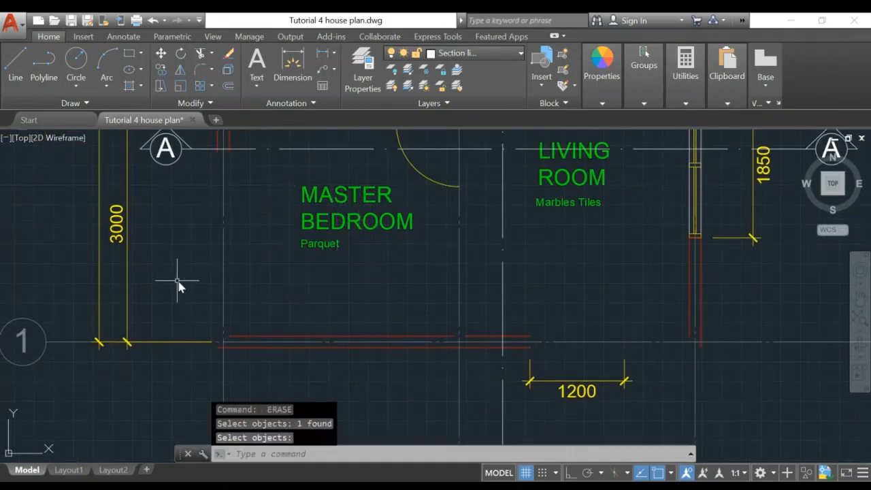
Erase the remaining wall lines along grid line 1 together with the 1200 door dimension
key("Return")
left_click(174, 279)
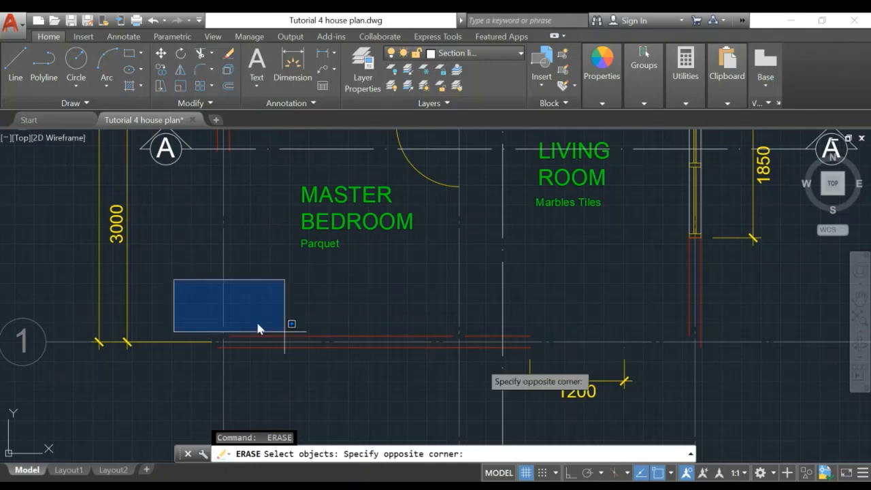
left_click(772, 399)
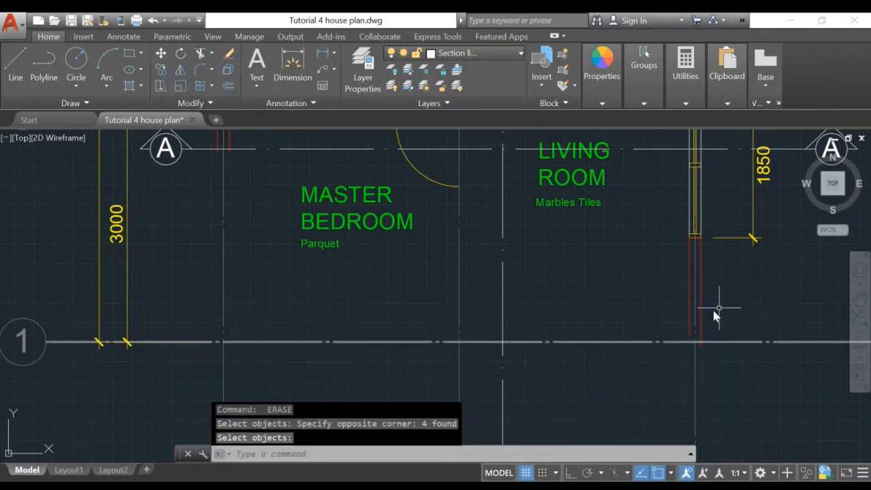
Erase the living room's outer wall below the window on grid line C, together with the window's 1850 dimension
middle_click_drag(713, 307, 562, 311)
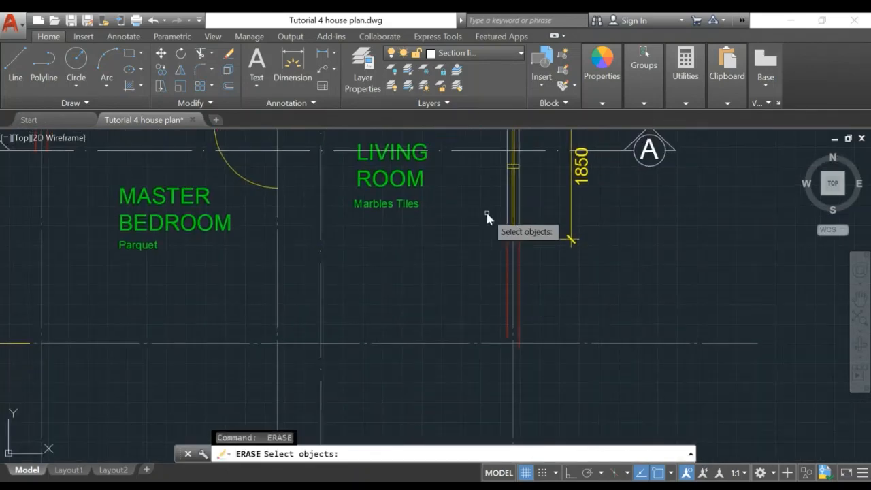
left_click(484, 216)
left_click(545, 386)
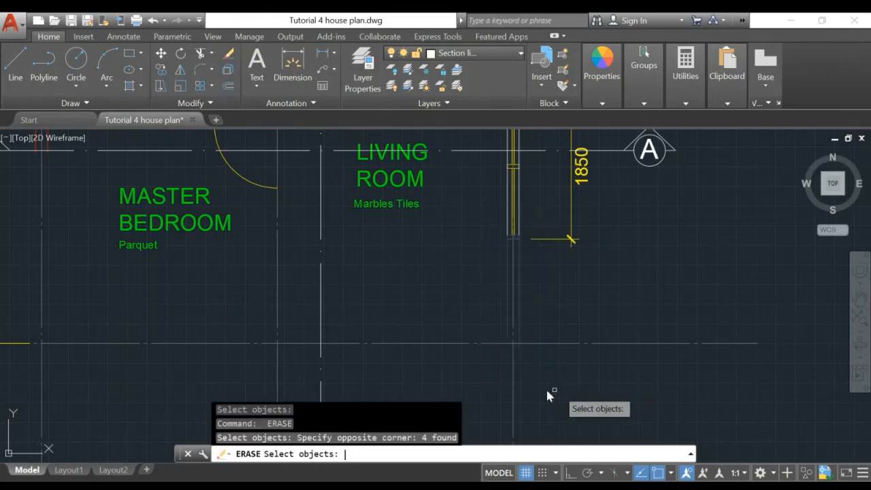
key("Return")
scroll(588, 375, "down", 2)
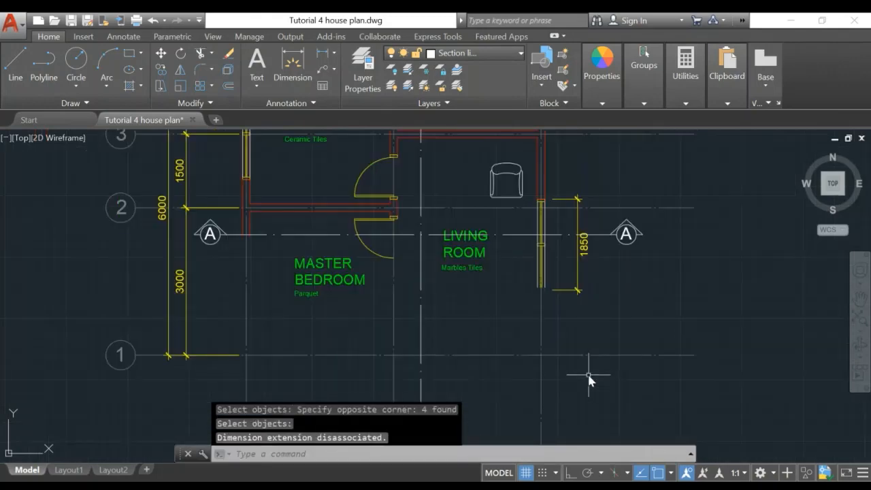
left_click(566, 290)
key("Delete")
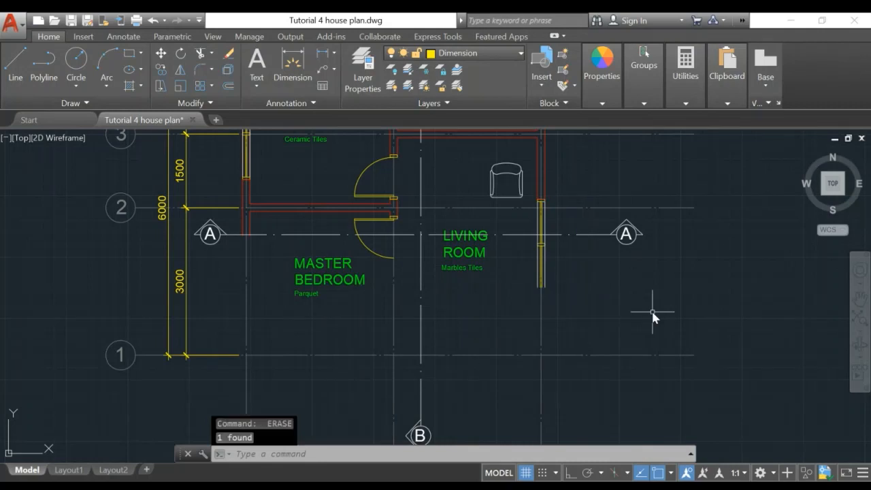
Make layer 0 the current layer for drawing in the empty area below the copied plan
middle_click_drag(517, 323, 516, 325)
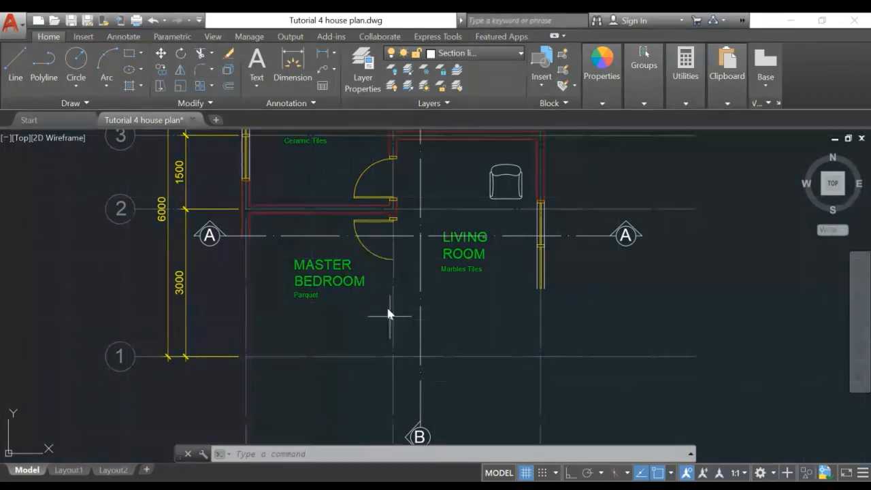
middle_click_drag(375, 317, 378, 322)
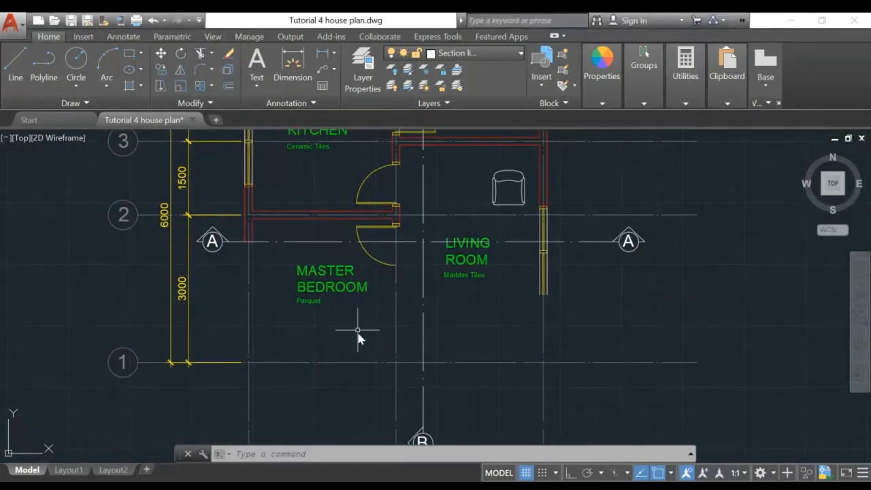
middle_click_drag(321, 352, 399, 253)
scroll(399, 253, "down", 6)
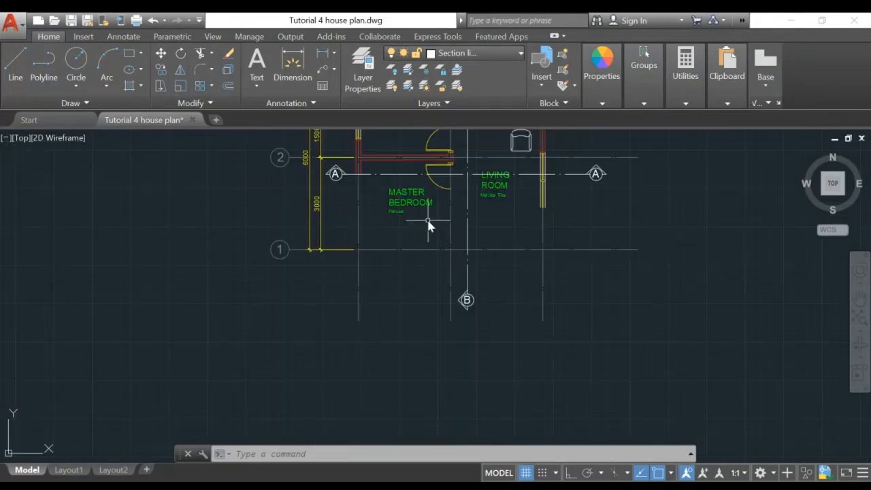
middle_click_drag(414, 305, 368, 195)
scroll(413, 272, "down", 3)
middle_click_drag(414, 272, 417, 252)
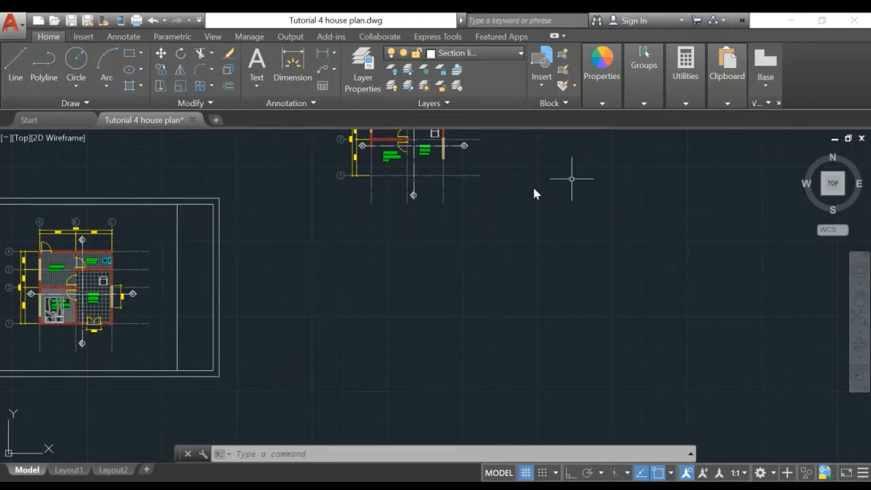
left_click(500, 53)
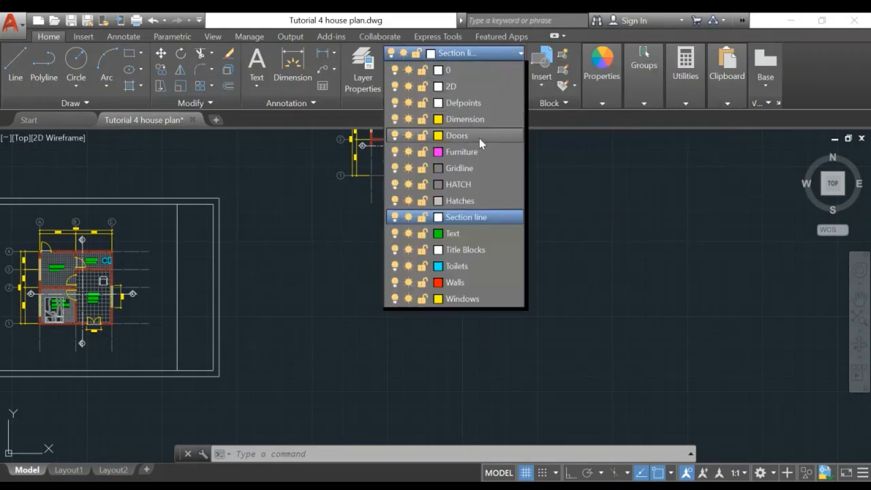
left_click(454, 74)
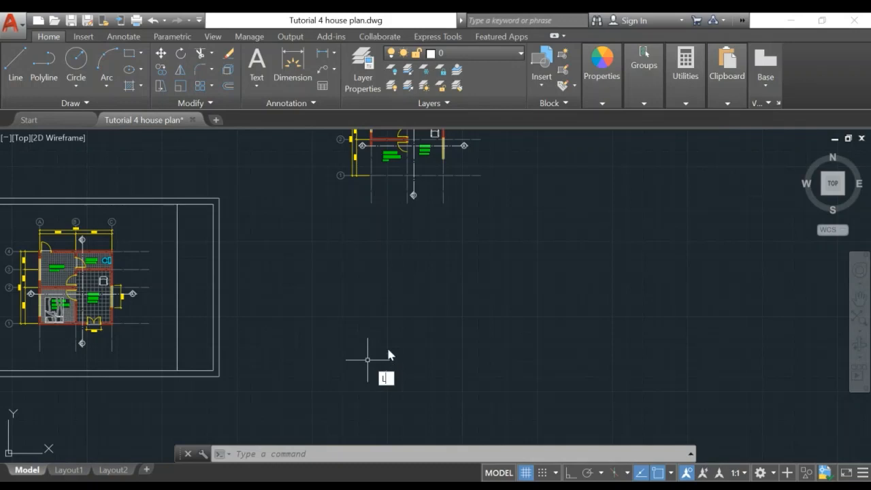
Draw a horizontal line about 14080 long below the copied plan, with Ortho on
key("Return")
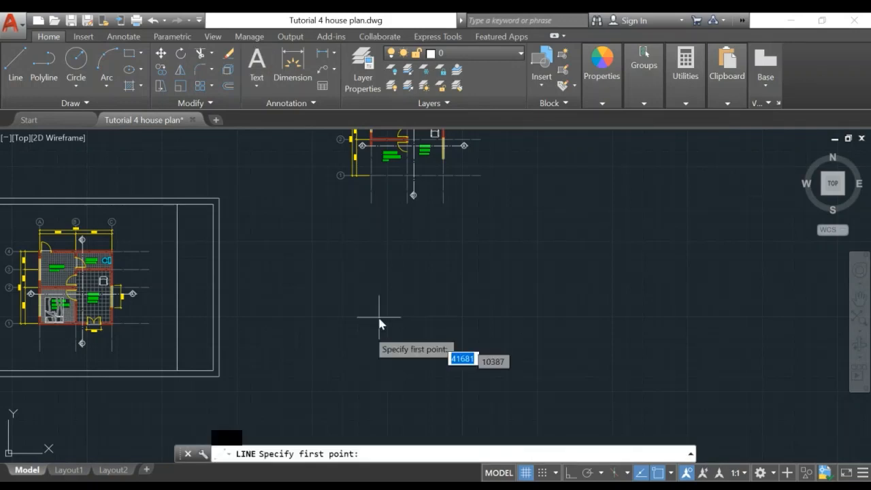
left_click(318, 333)
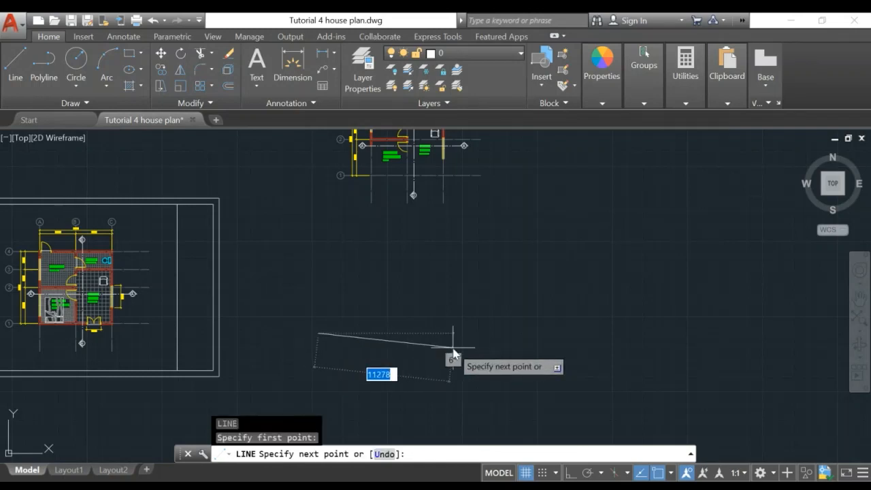
key("F8")
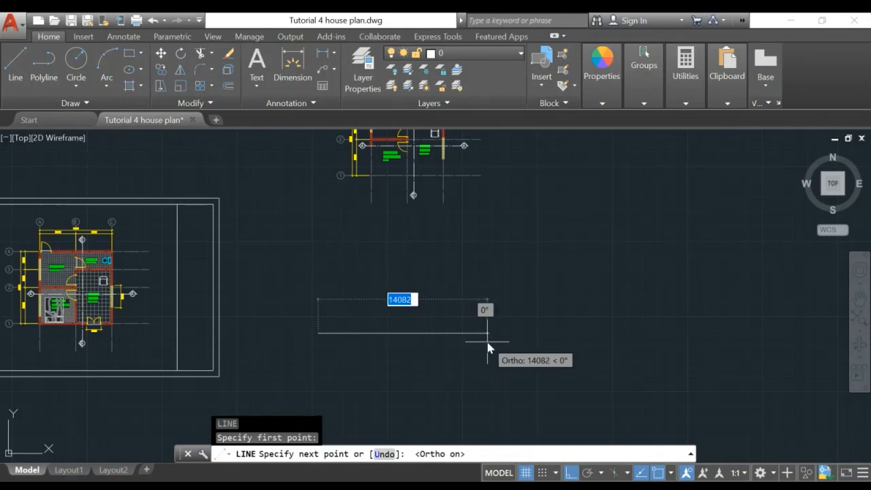
left_click(487, 341)
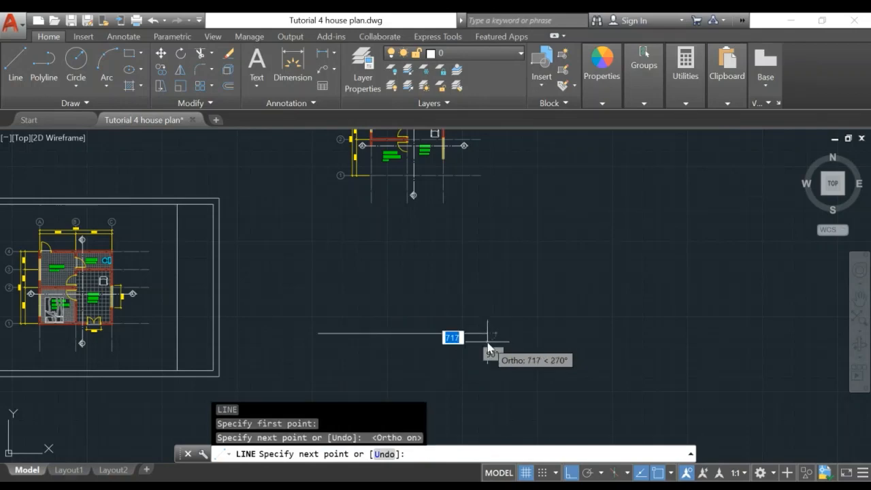
key("Return")
Change the colour of the new horizontal line to green
scroll(398, 371, "up", 4)
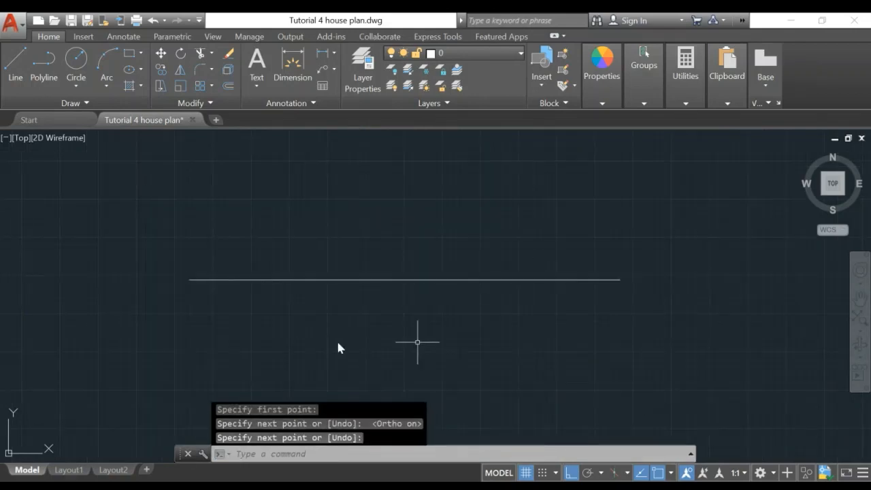
left_click(390, 279)
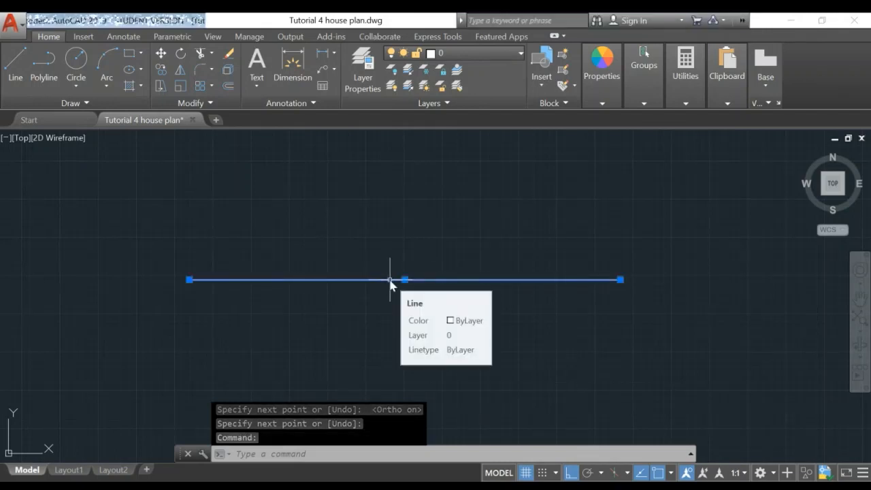
left_click(608, 89)
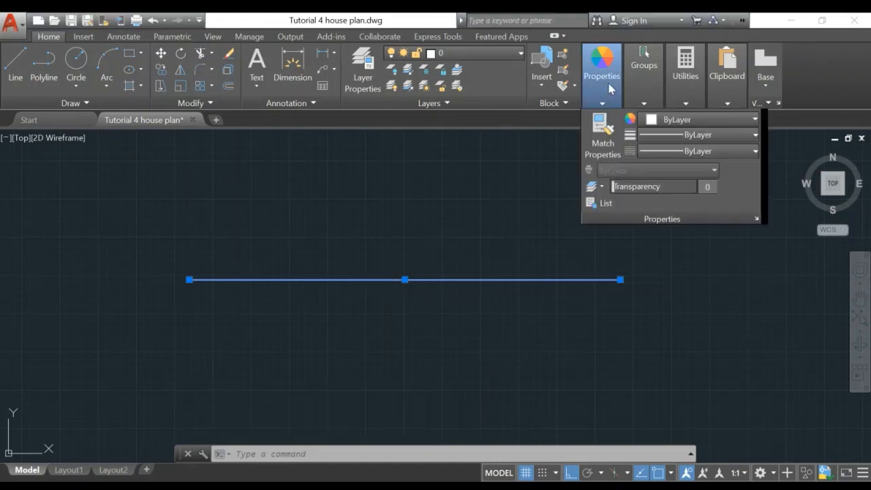
left_click(687, 120)
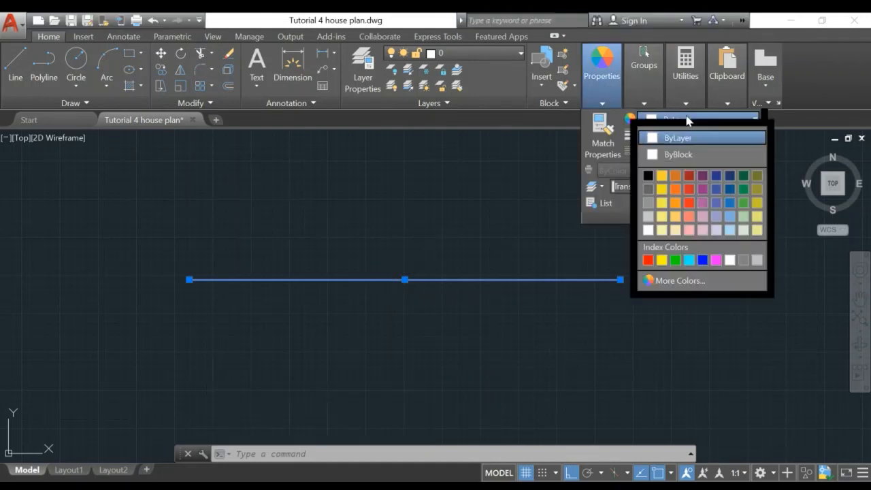
left_click(675, 260)
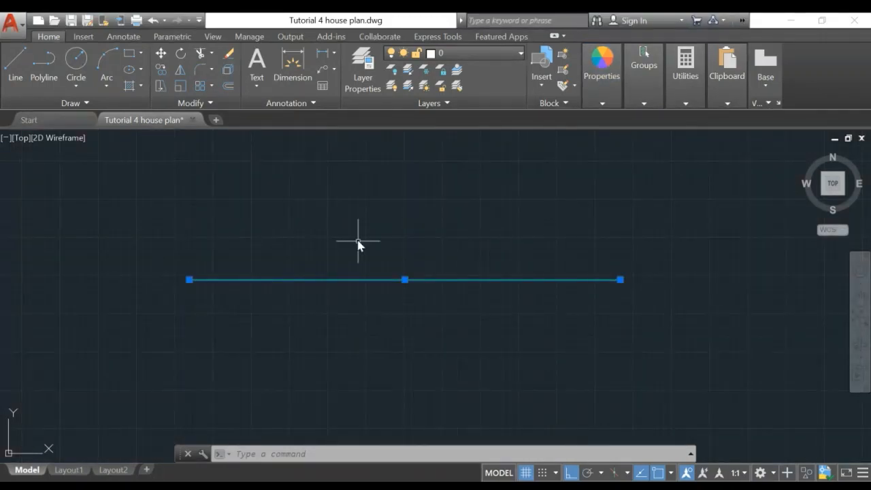
key("Escape")
Move the whole copied plan, including its grid, dimensions and section lines, about 5500 straight down, closer to the green line
scroll(358, 224, "down", 3)
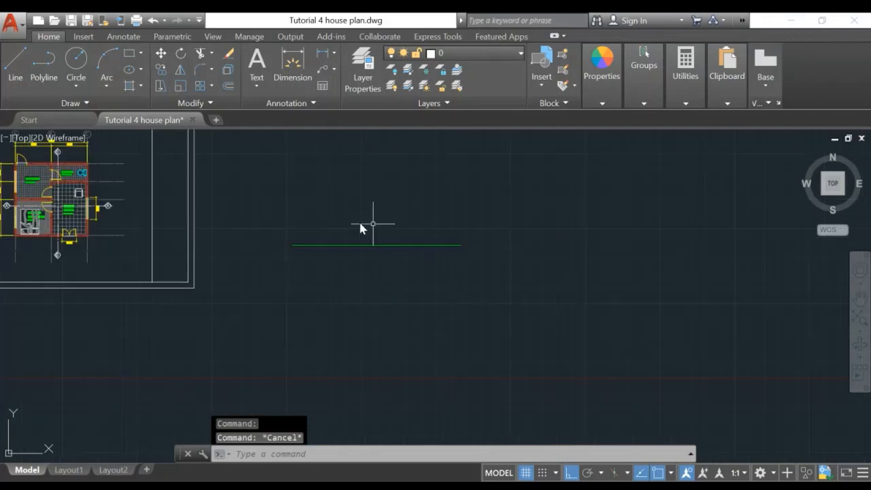
middle_click_drag(358, 225, 395, 292)
scroll(394, 274, "up", 2)
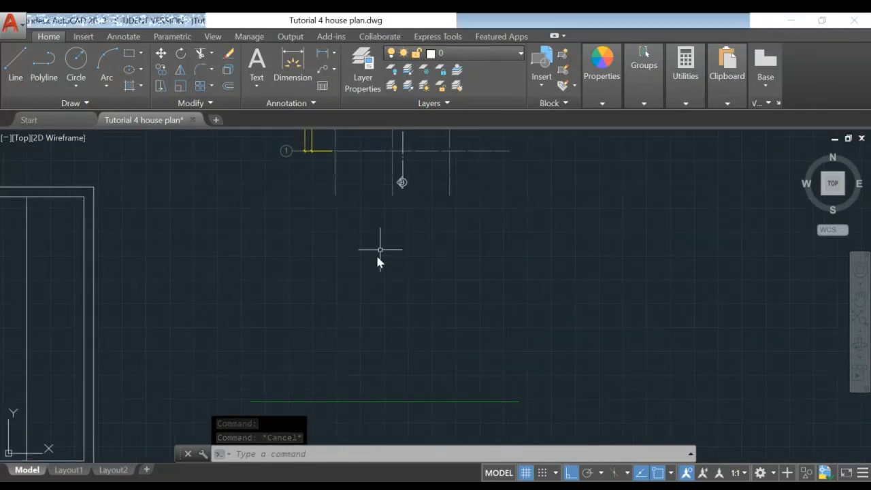
middle_click_drag(375, 253, 394, 402)
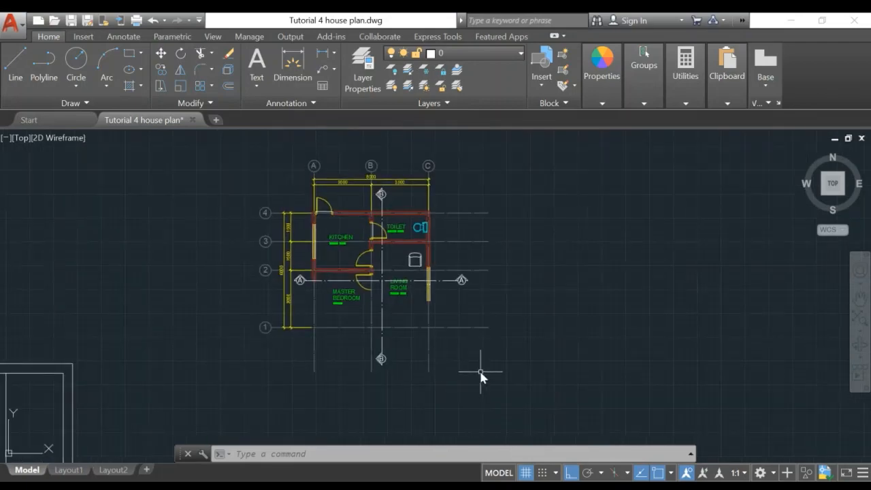
key("Return")
left_click(216, 145)
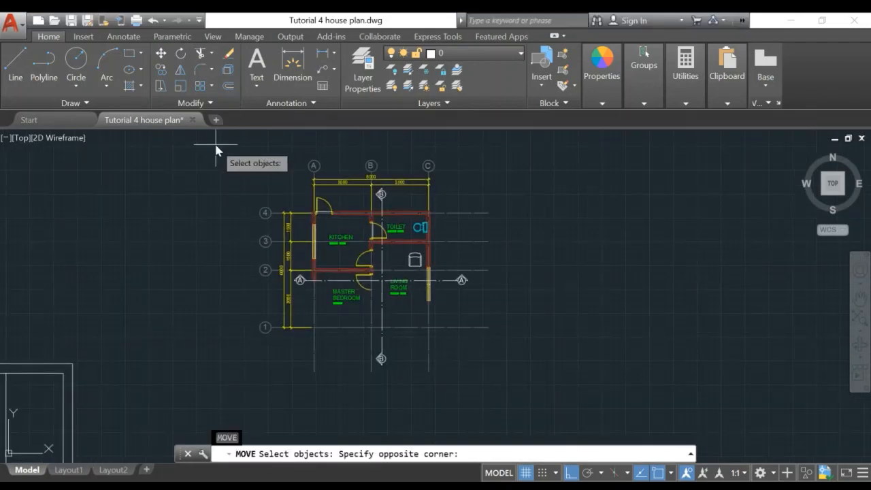
left_click(508, 390)
key("Return")
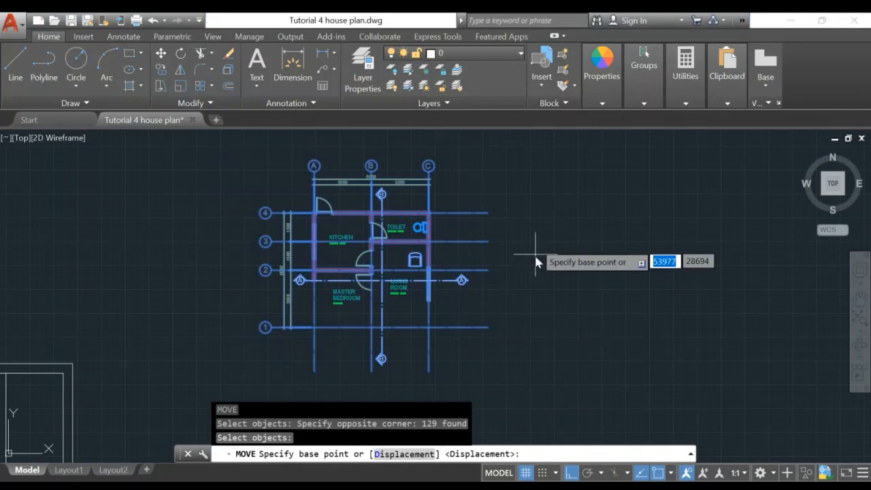
left_click(534, 243)
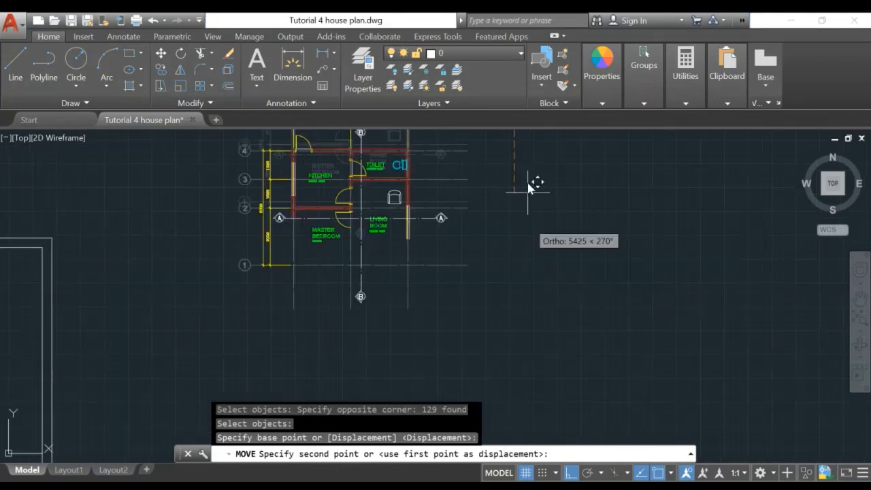
middle_click_drag(531, 243, 521, 167)
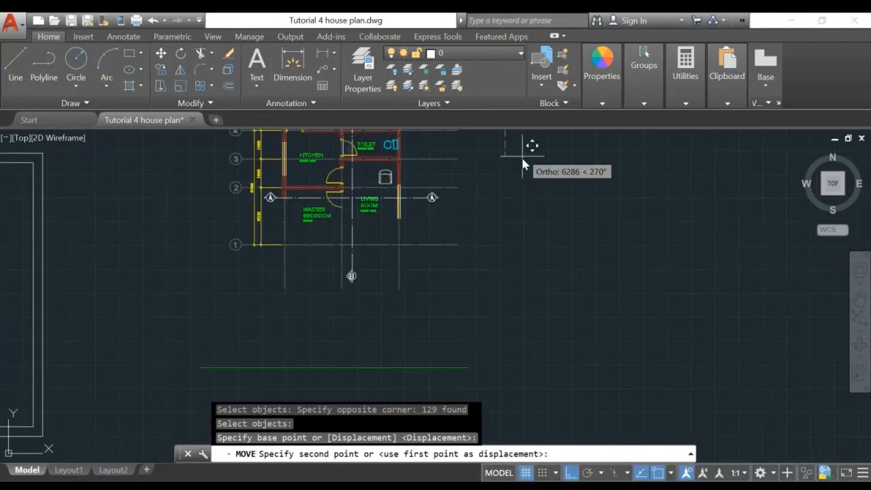
middle_click_drag(517, 135, 512, 143)
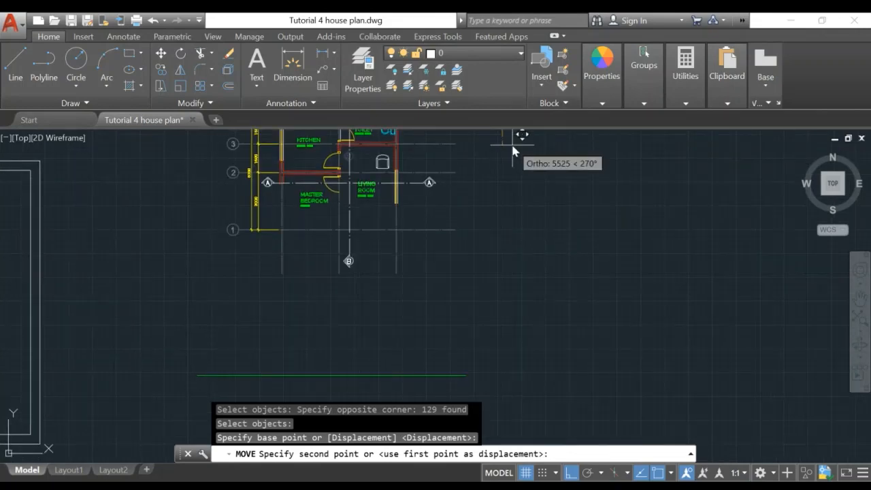
left_click(515, 147)
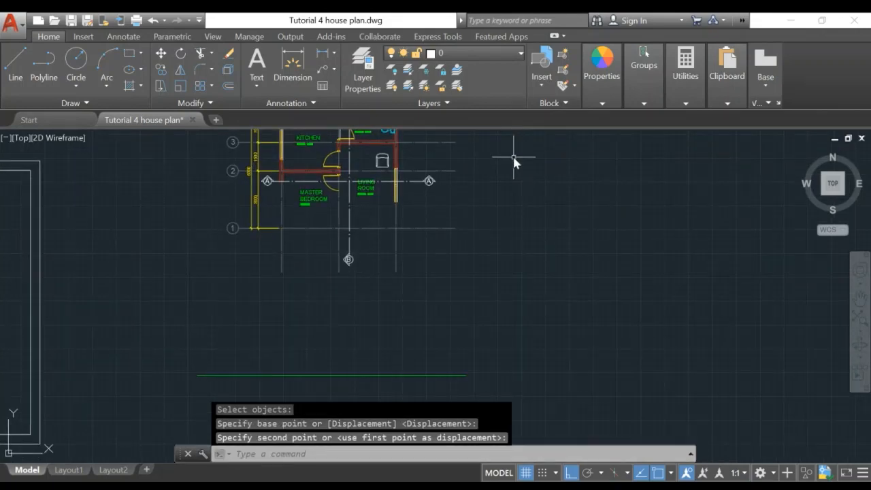
Examine the stripped plan along section line A, its position above the green line, and its upper grid and dimensions
scroll(519, 333, "down", 2)
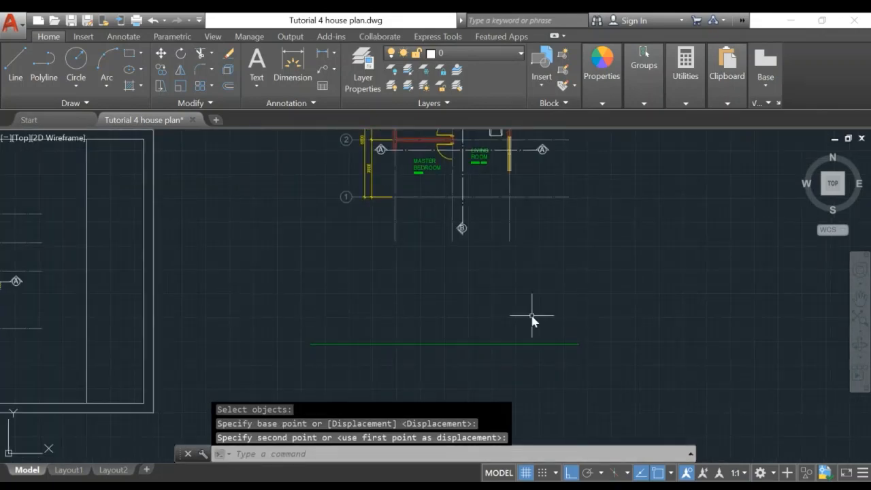
scroll(528, 317, "up", 2)
scroll(531, 297, "down", 4)
scroll(458, 307, "up", 3)
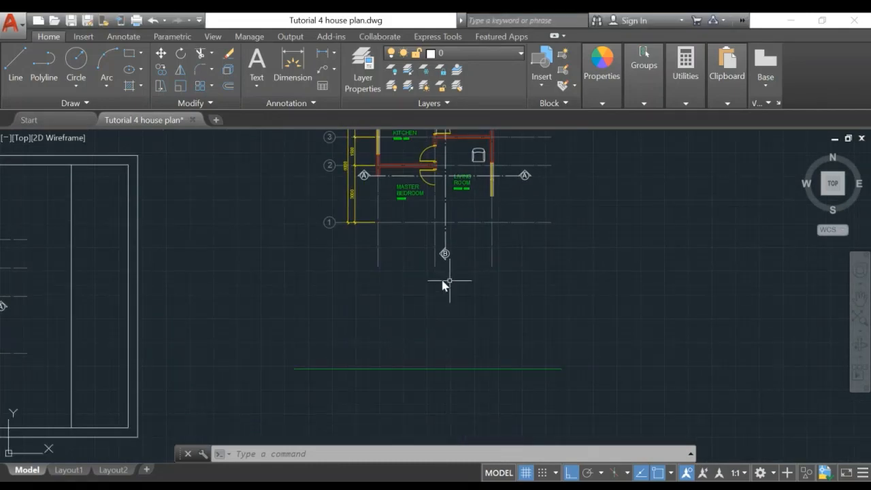
middle_click_drag(443, 285, 441, 296)
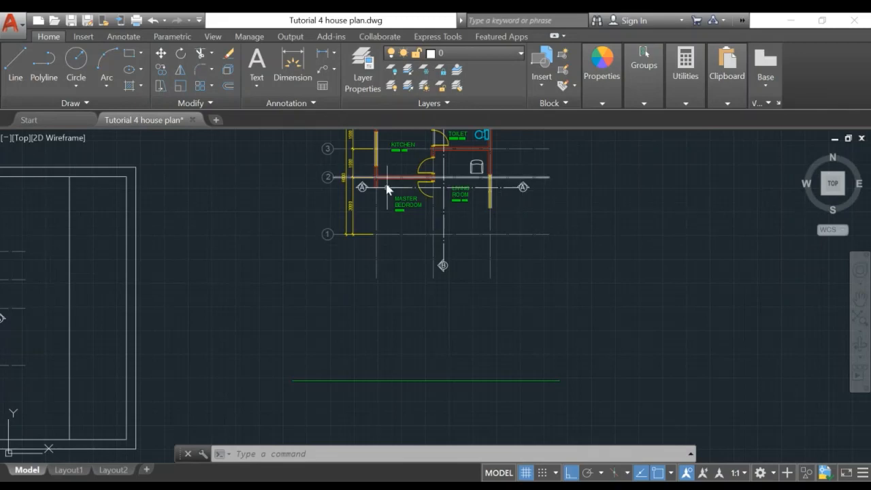
middle_click_drag(598, 292, 589, 313)
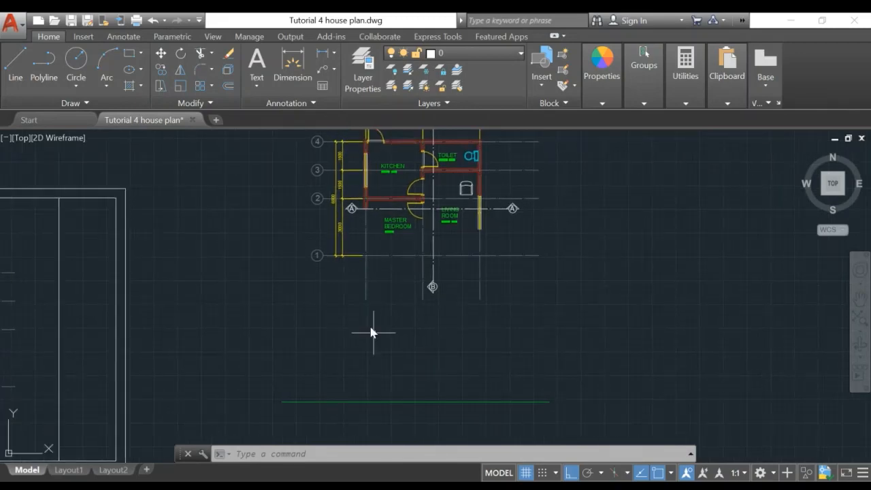
middle_click_drag(371, 331, 331, 286)
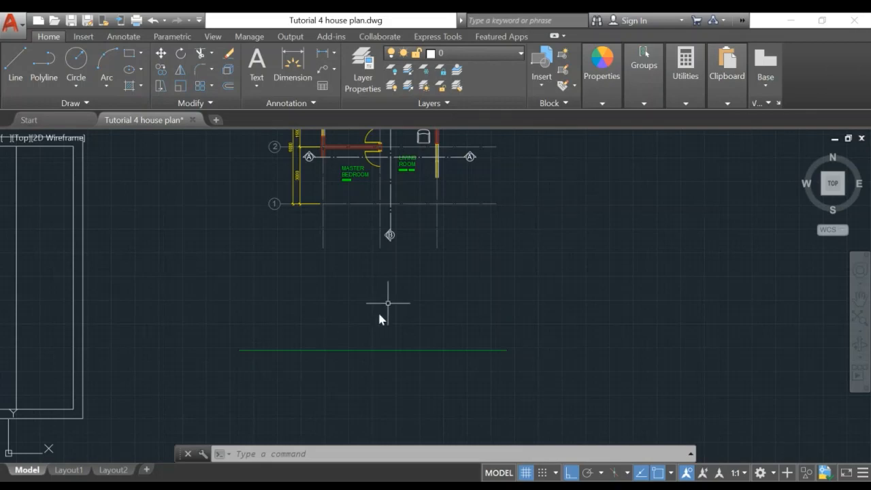
middle_click_drag(510, 271, 632, 388)
scroll(521, 352, "up", 2)
scroll(633, 378, "down", 2)
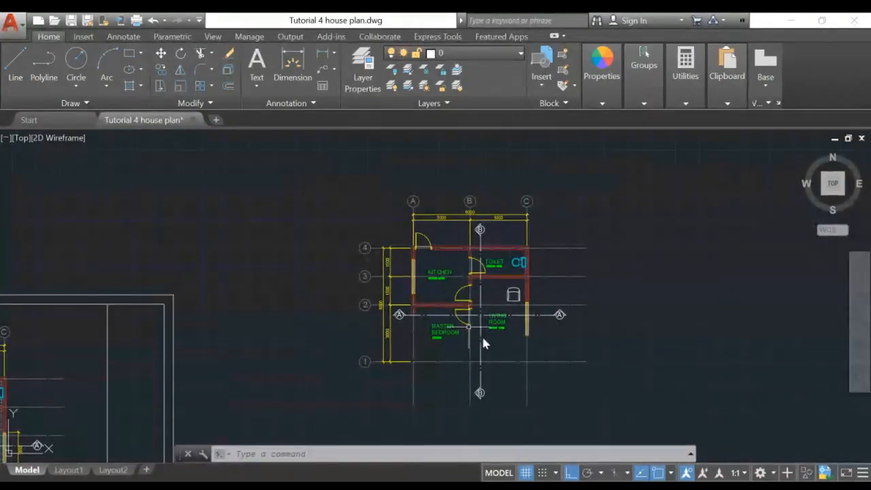
middle_click_drag(583, 272, 565, 342)
scroll(549, 330, "up", 2)
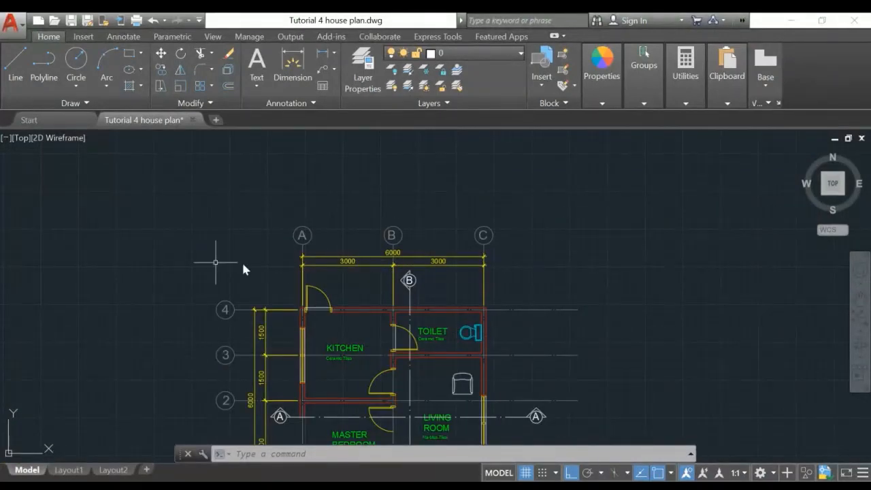
Copy grid lines A, B and C with their bubbles and upper dimensions straight down so the grid lines cross the green line, with Ortho on
middle_click_drag(403, 336, 424, 213)
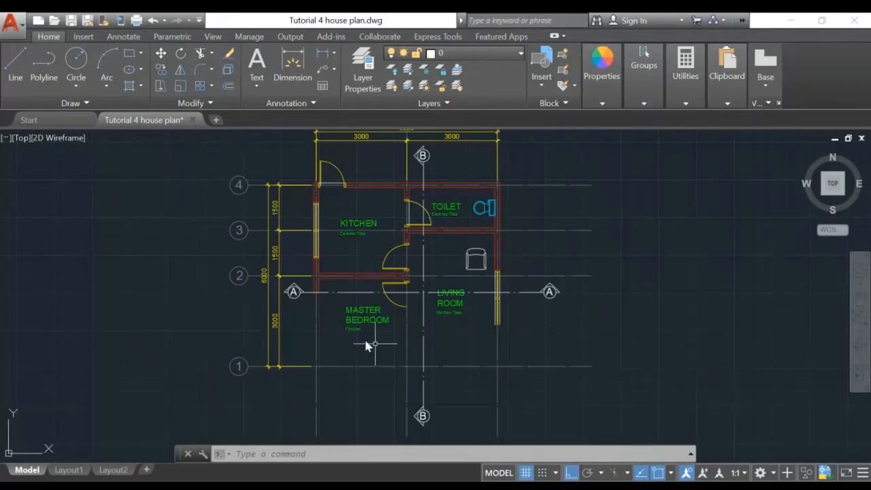
middle_click_drag(466, 246, 438, 364)
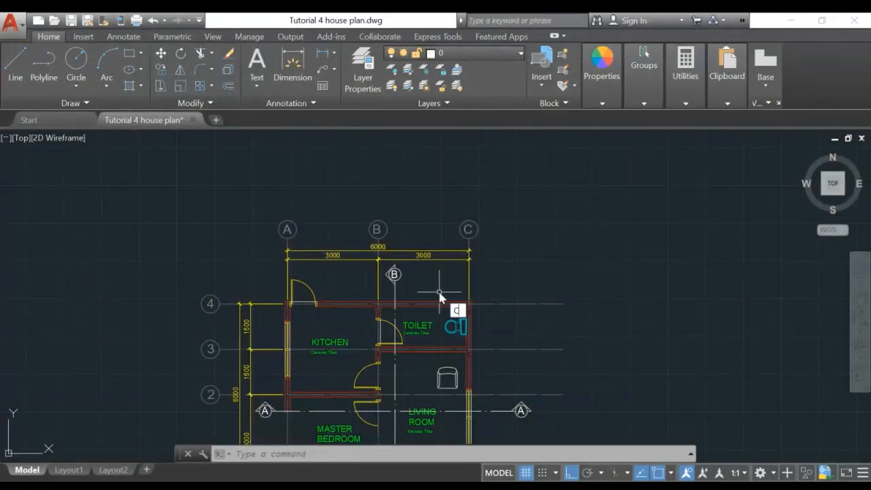
type("o")
key("Return")
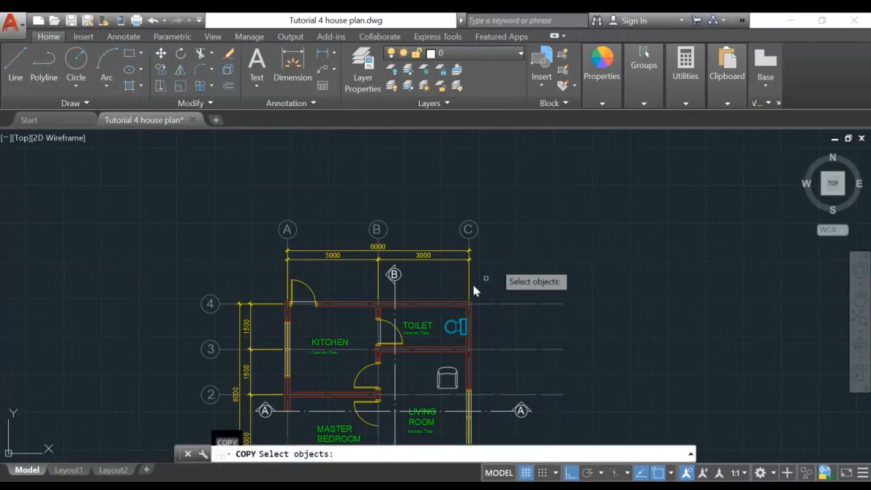
left_click(508, 201)
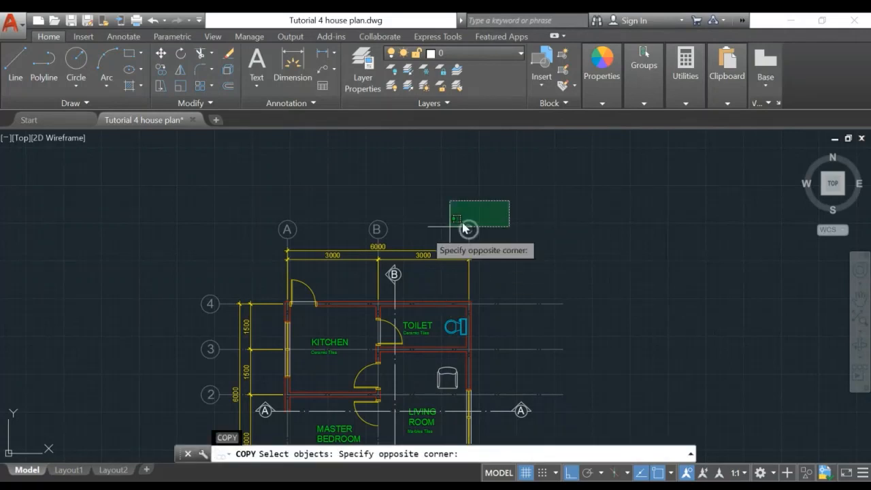
left_click(253, 258)
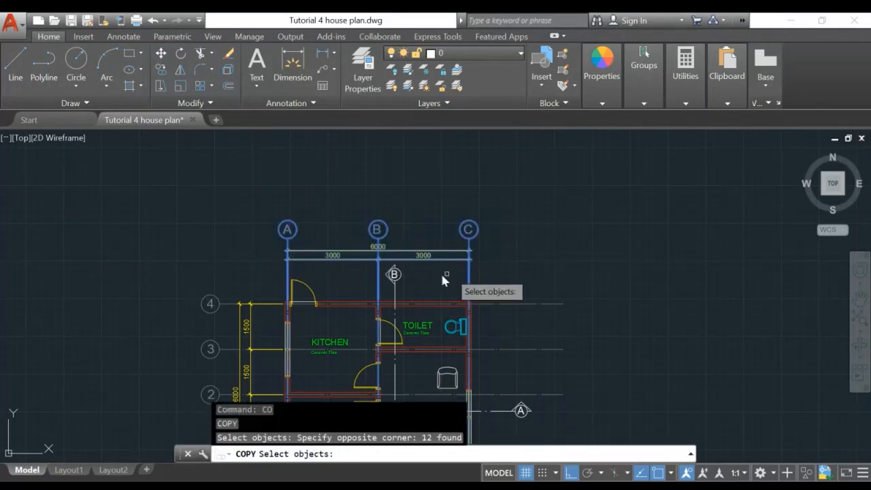
scroll(449, 269, "up", 3)
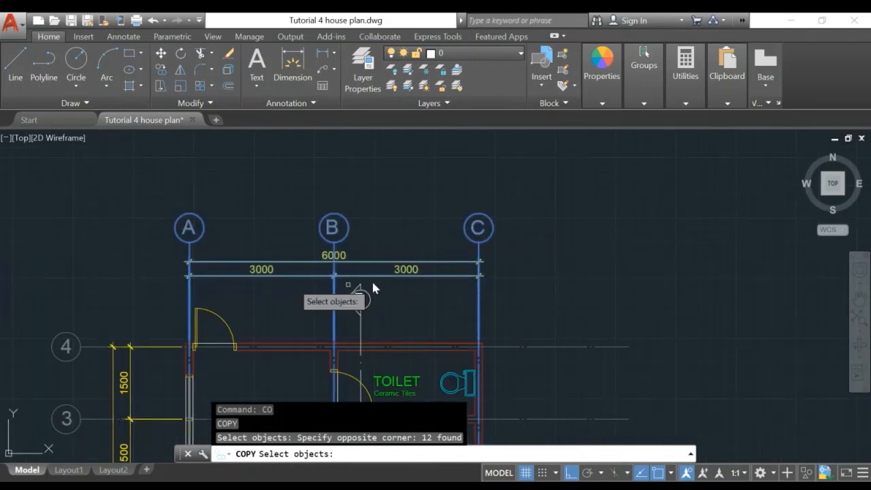
scroll(615, 277, "down", 8)
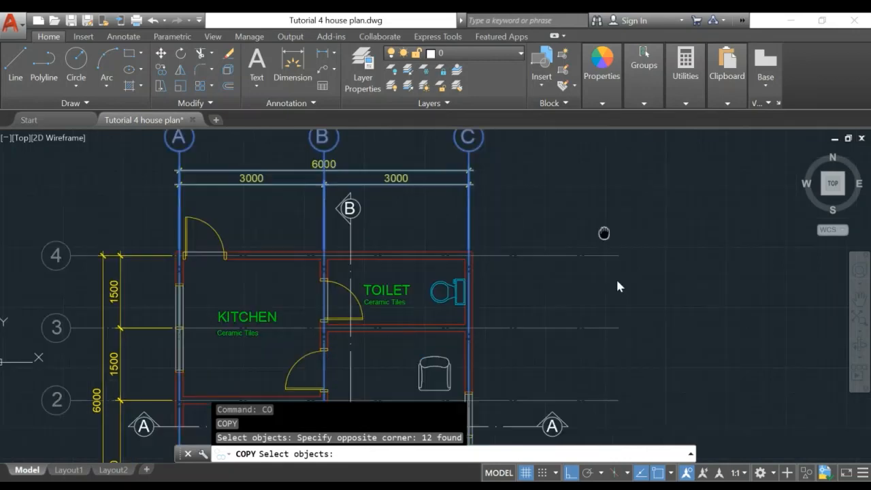
middle_click_drag(542, 182, 540, 227)
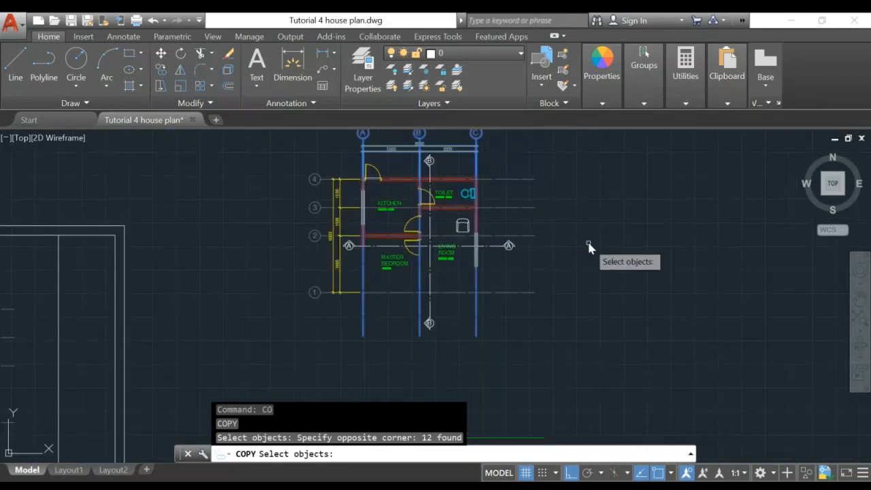
key("Return")
left_click(578, 205)
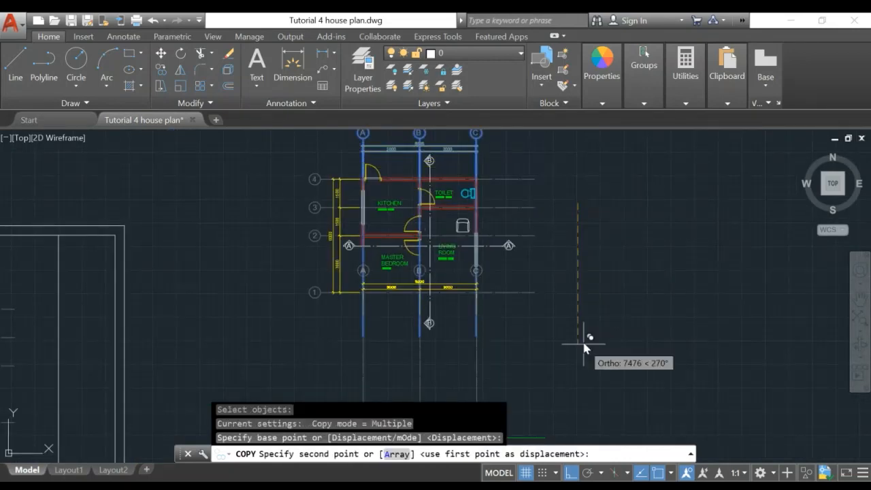
middle_click_drag(587, 342, 575, 252)
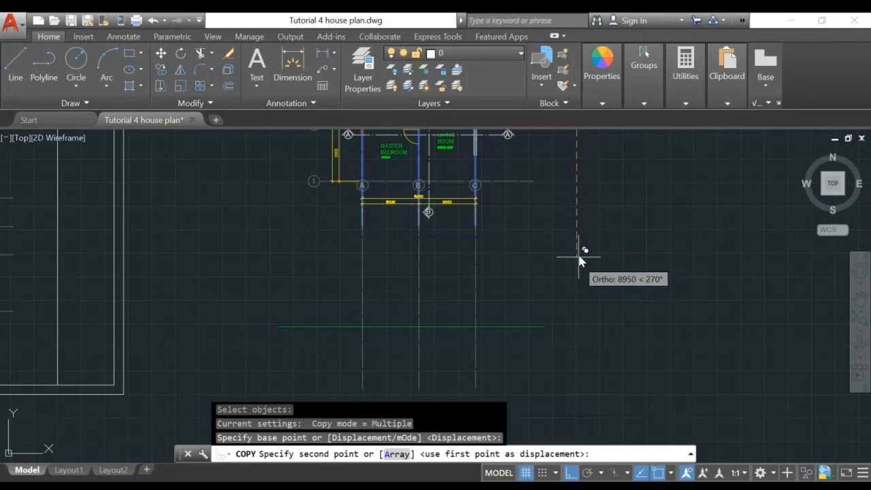
left_click(577, 305)
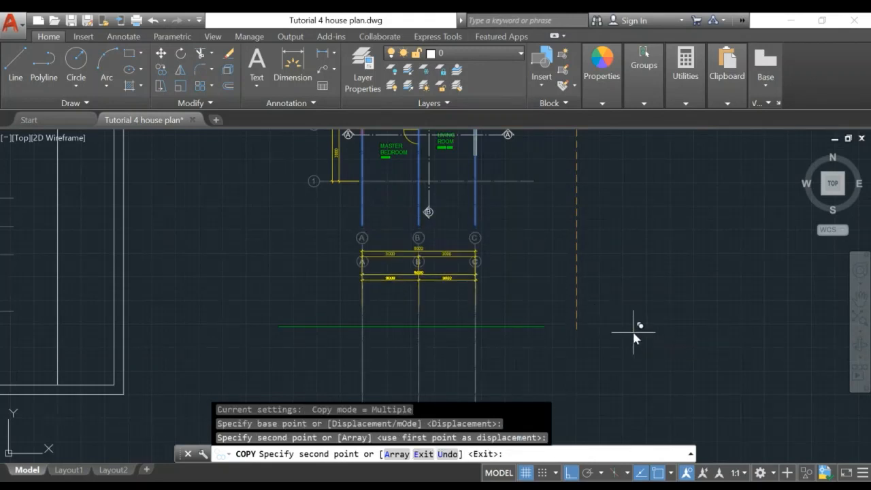
key("Escape")
middle_click_drag(606, 336, 635, 294)
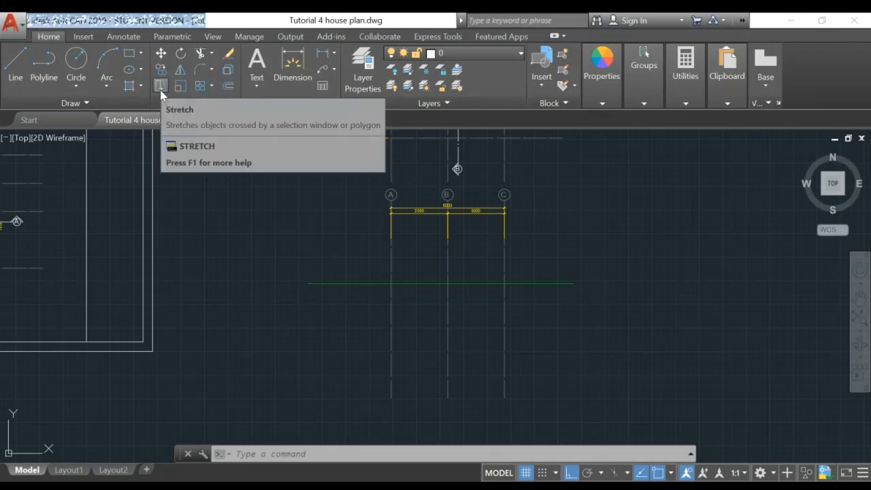
type("s")
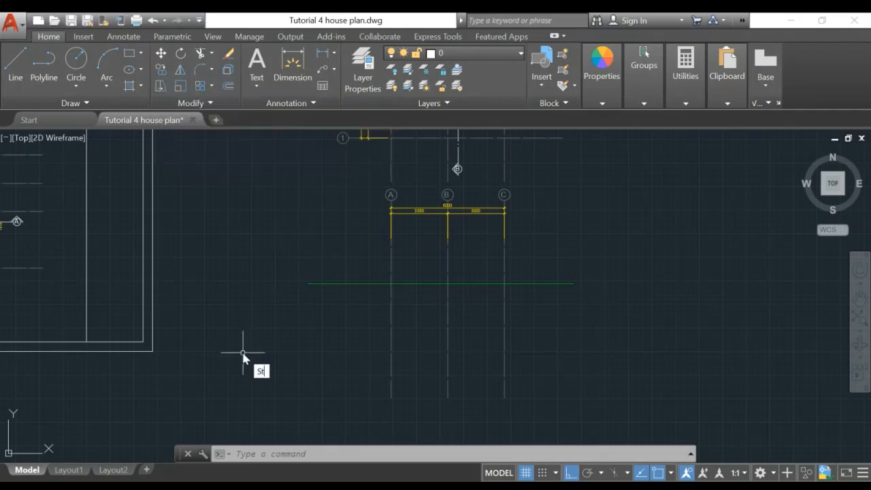
key("Return")
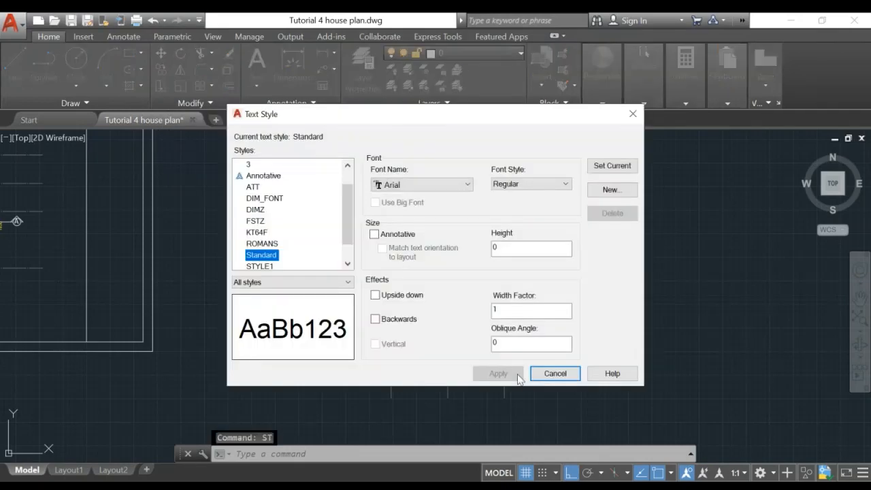
left_click(633, 114)
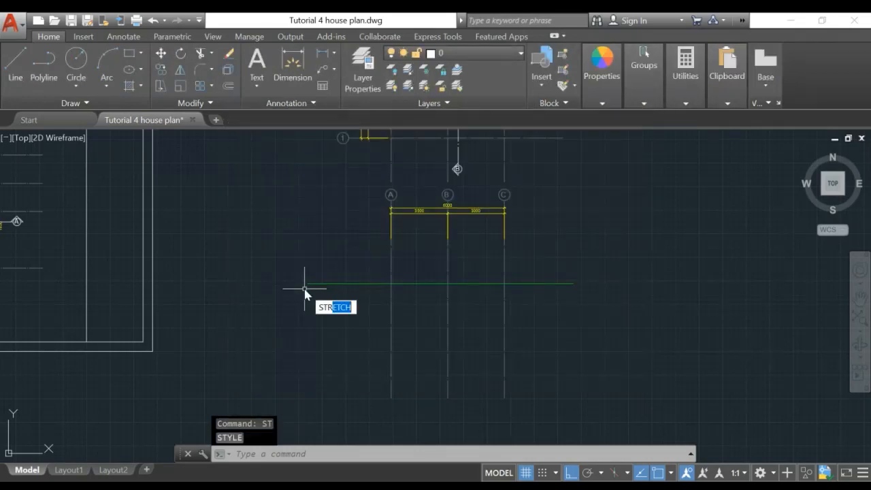
Stretch the lower ends of the copied grid lines A, B and C up to just below the green line
key("Return")
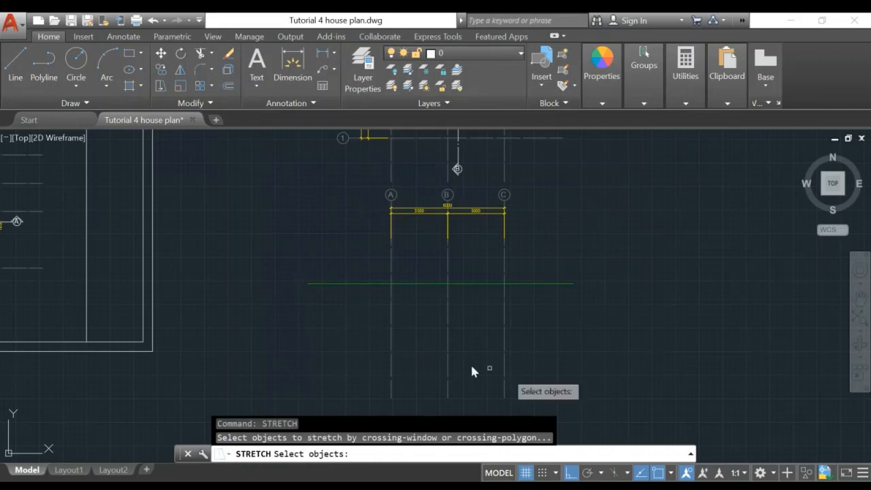
left_click(535, 381)
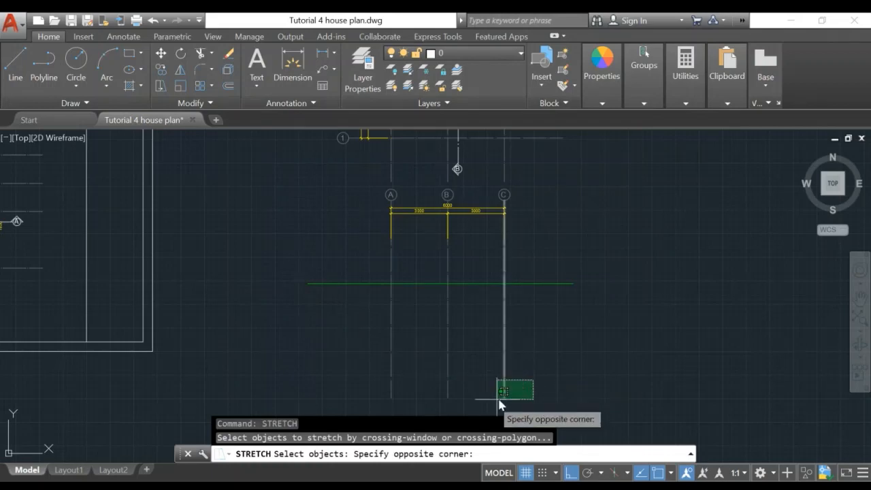
left_click(385, 408)
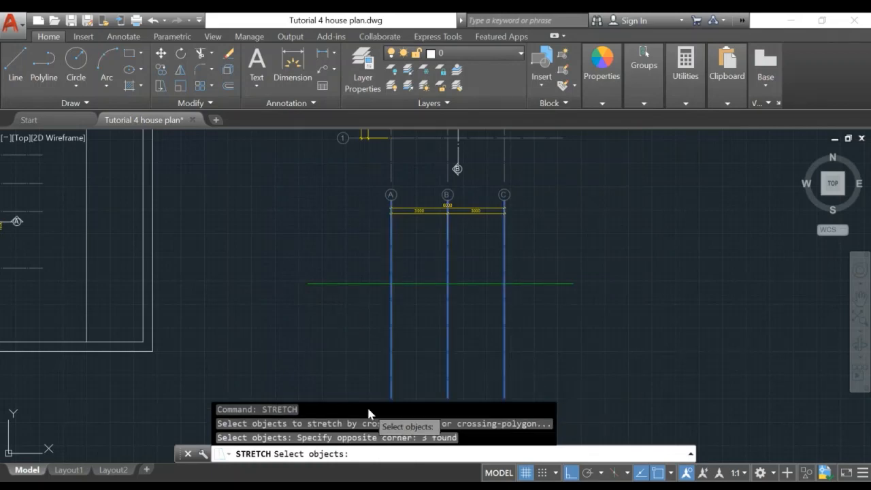
key("Return")
left_click(566, 396)
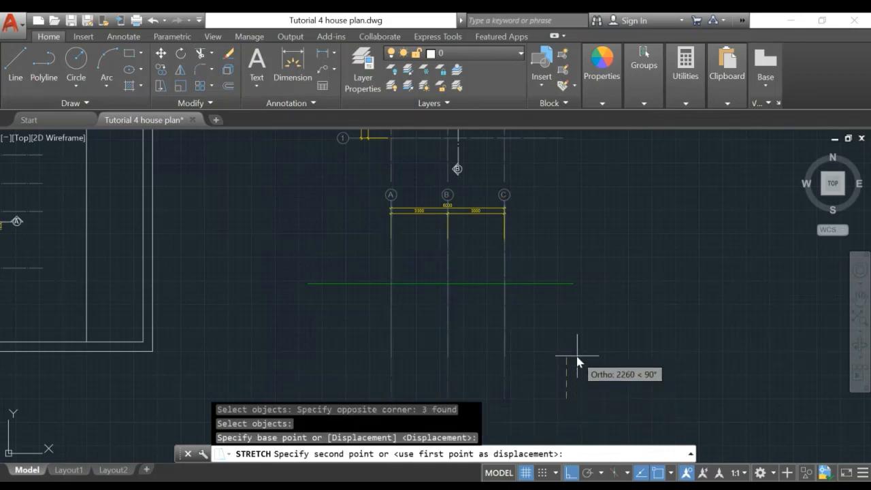
left_click(566, 294)
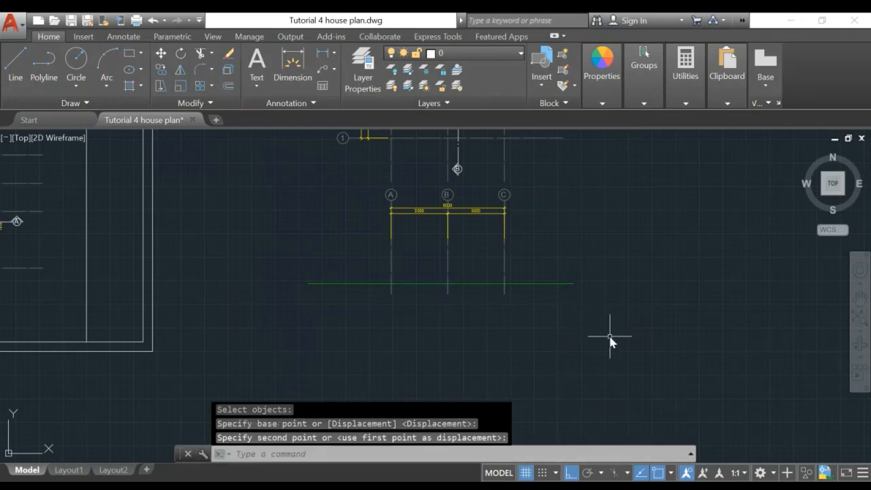
middle_click_drag(609, 336, 597, 408)
scroll(535, 392, "up", 1)
middle_click_drag(578, 330, 633, 258)
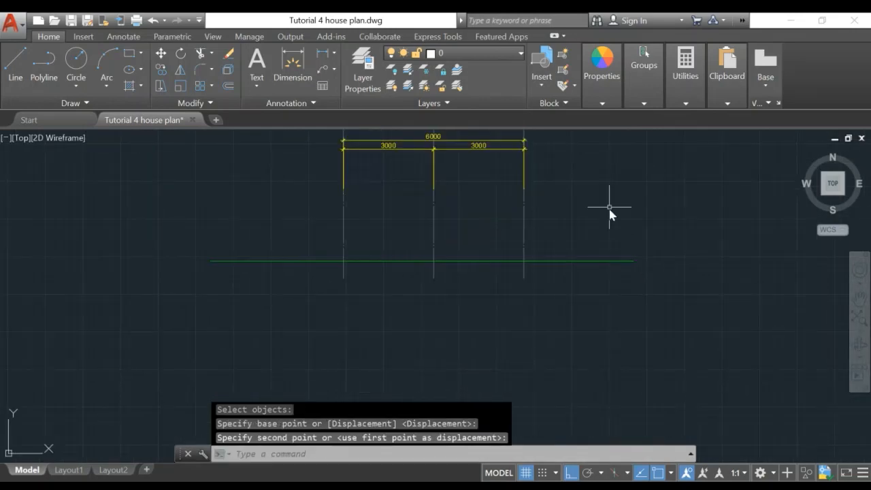
middle_click_drag(610, 214, 589, 268)
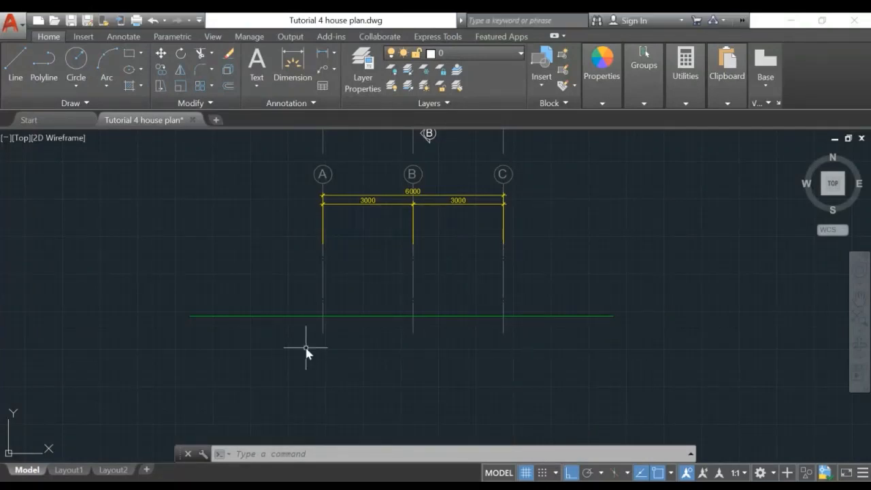
Copy the cut wall lines at grid A and the four living room window lines at grid C about 9000 straight down, near the green line
mouse_move(602, 255)
middle_mouse_down()
mouse_move(585, 262)
mouse_move(571, 313)
mouse_move(557, 309)
mouse_move(568, 289)
mouse_move(557, 328)
middle_mouse_up()
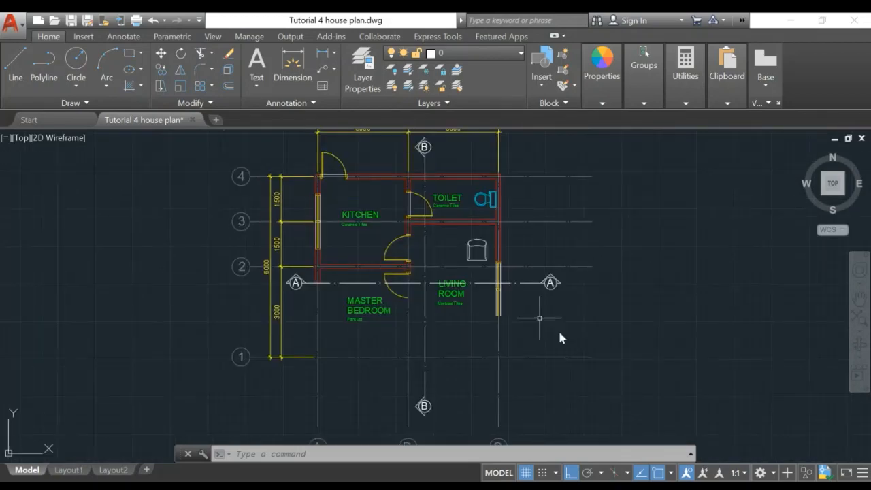
scroll(366, 318, "up", 2)
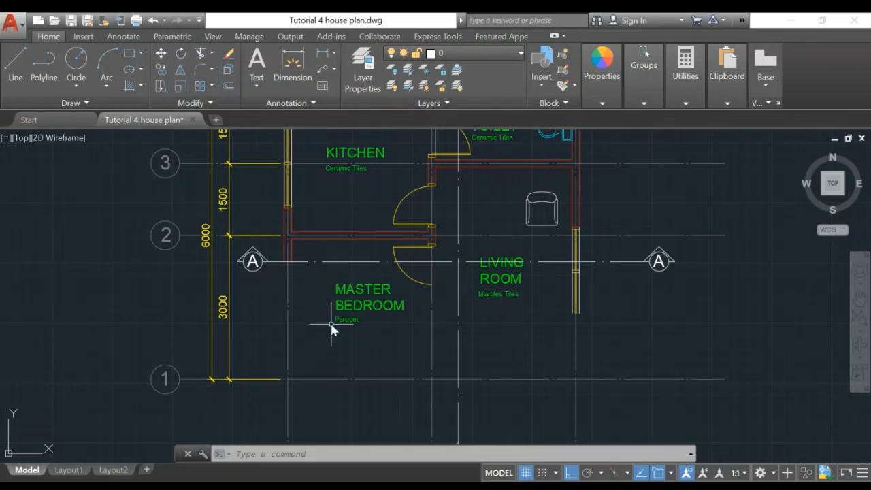
scroll(323, 294, "up", 2)
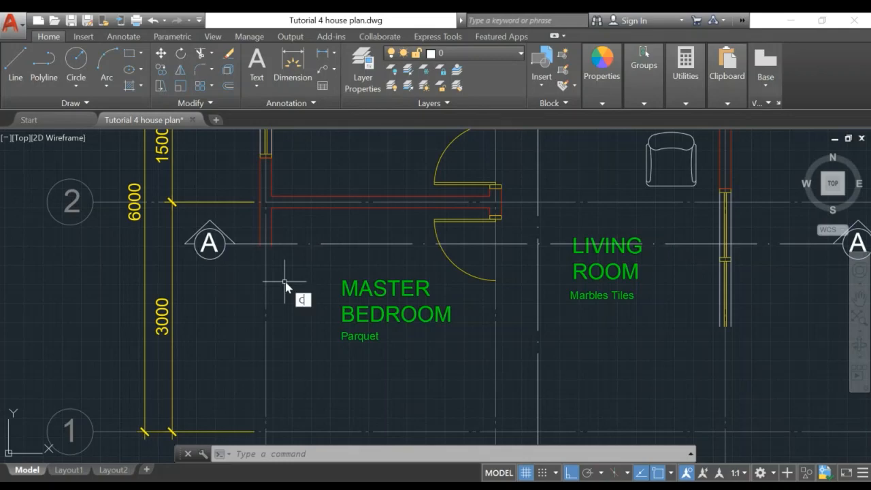
key("Return")
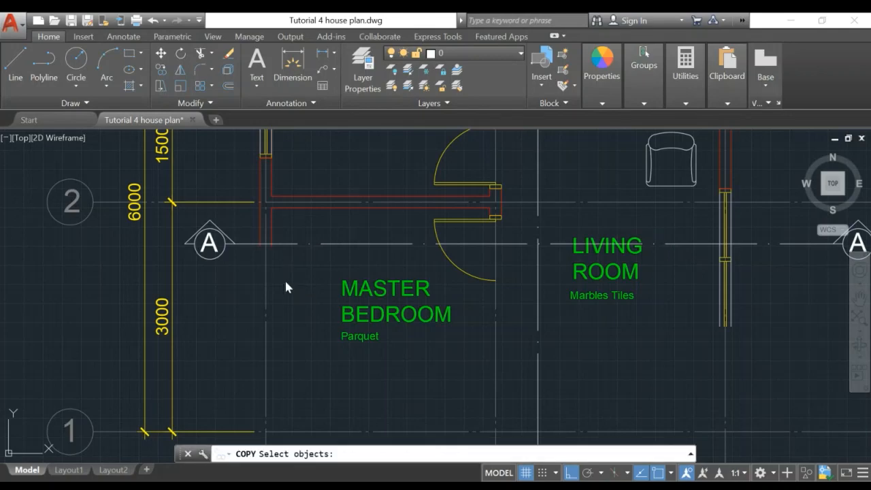
left_click(268, 239)
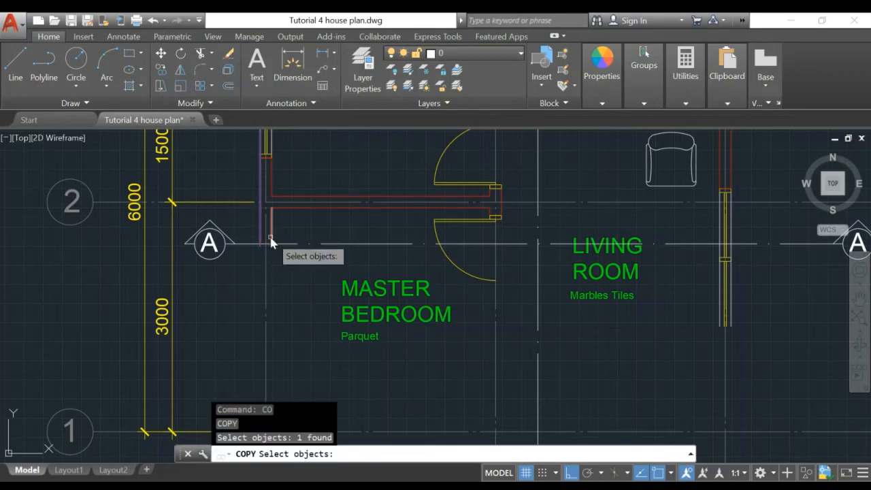
left_click(271, 238)
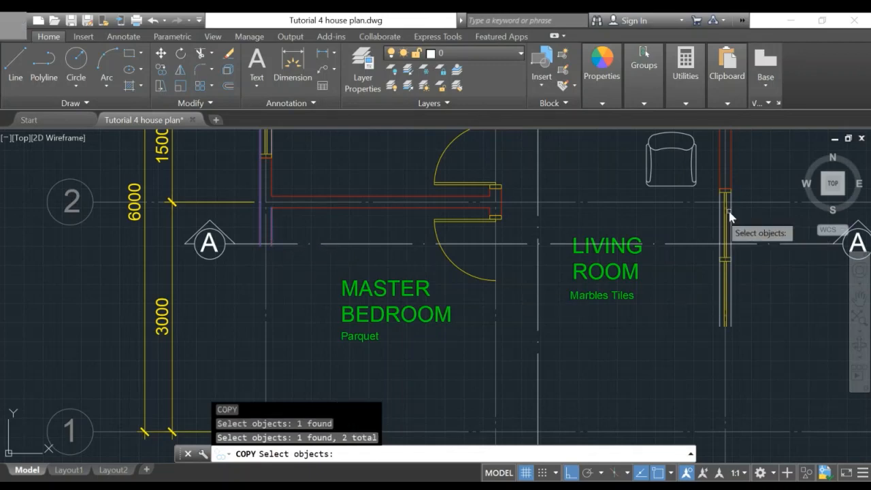
left_click(732, 236)
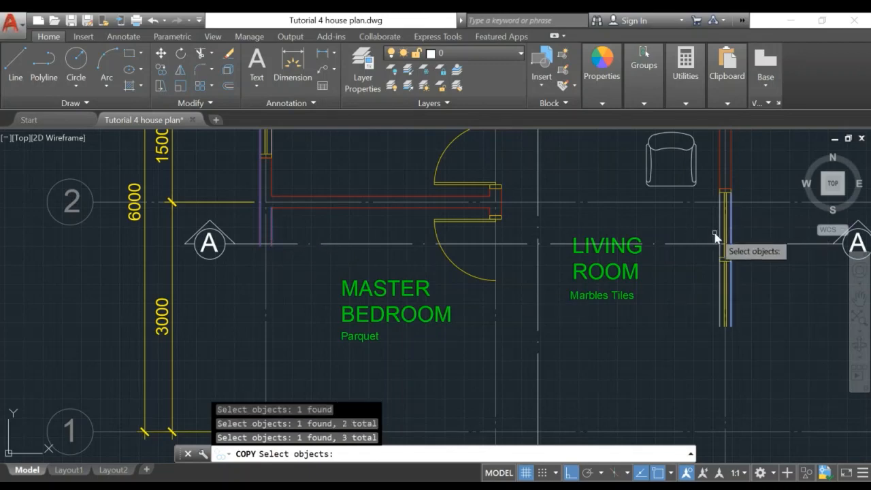
left_click(721, 236)
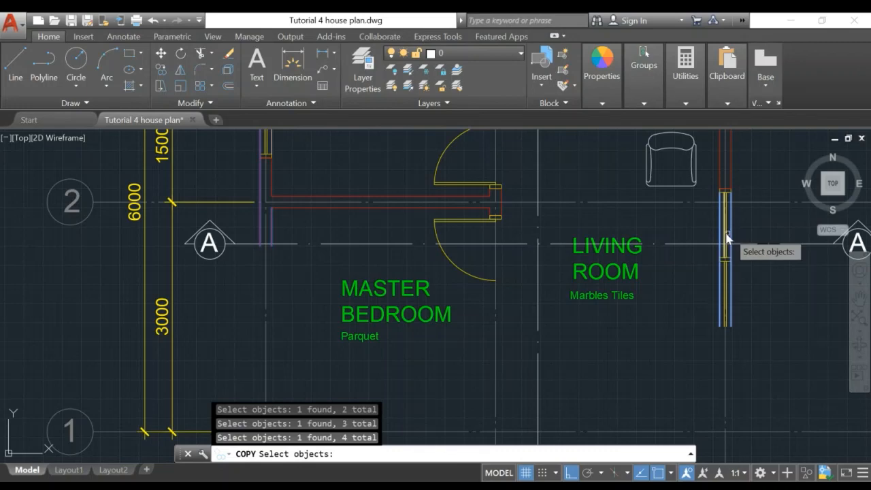
scroll(724, 237, "up", 4)
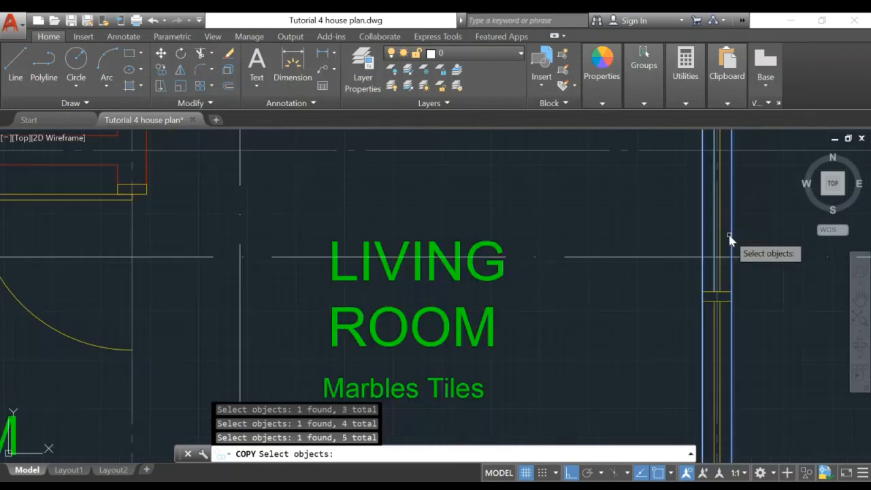
left_click(722, 241)
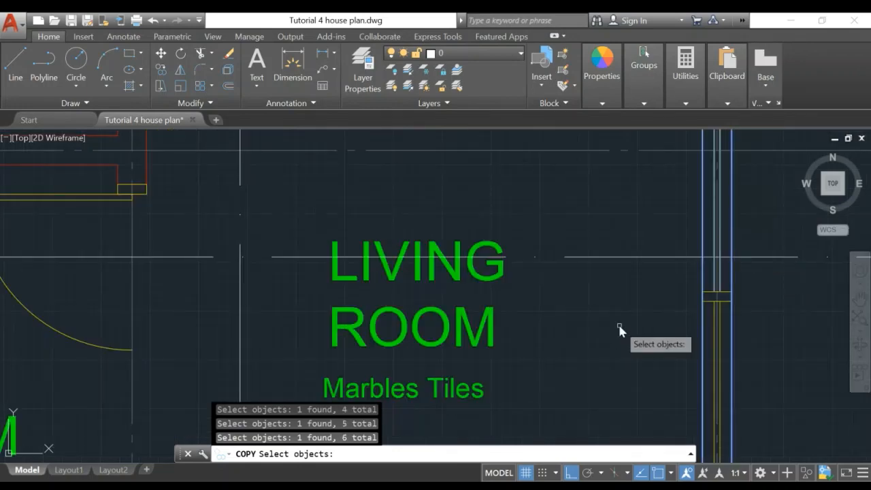
key("Return")
scroll(617, 322, "down", 5)
middle_click_drag(637, 347, 641, 202)
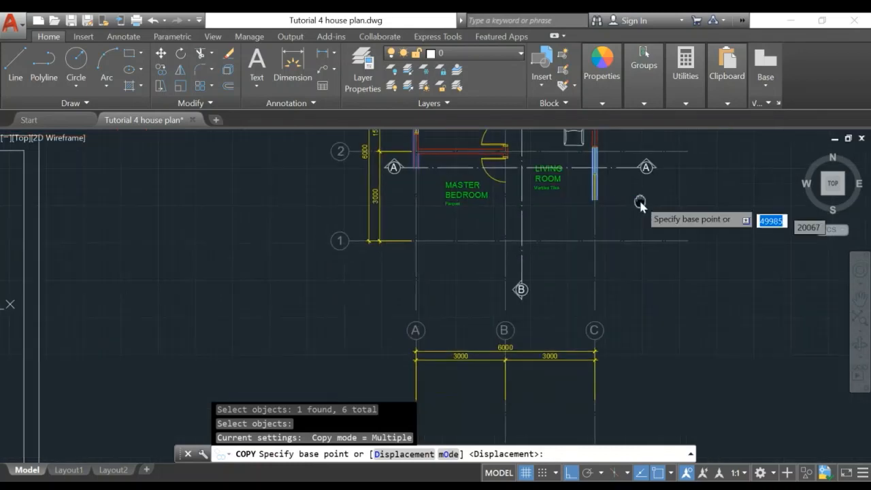
middle_click_drag(684, 284, 645, 160)
left_click(659, 188)
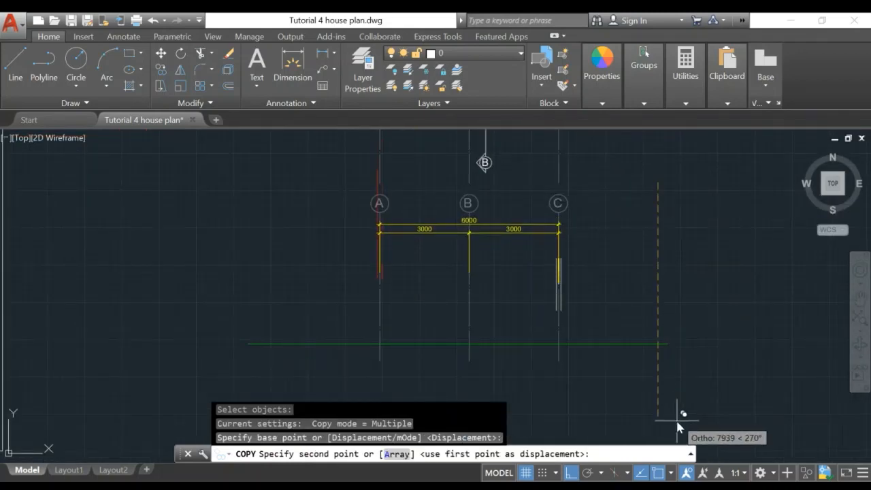
middle_click_drag(675, 416, 661, 319)
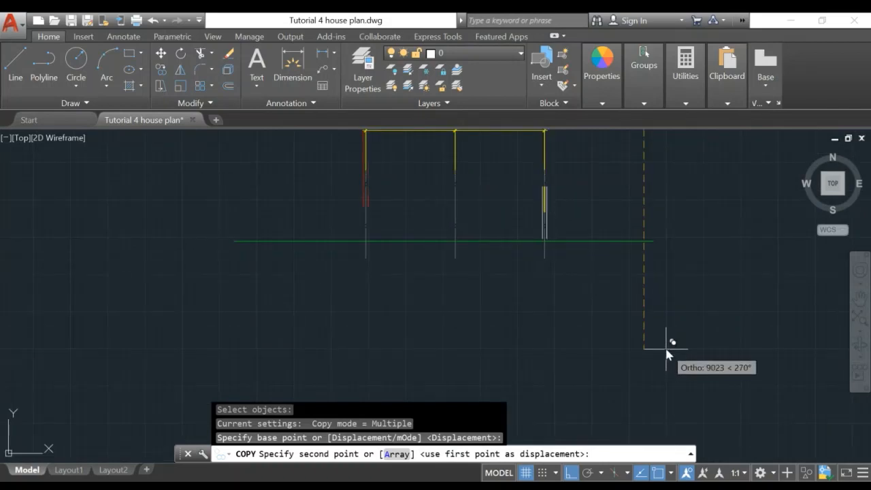
left_click(664, 347)
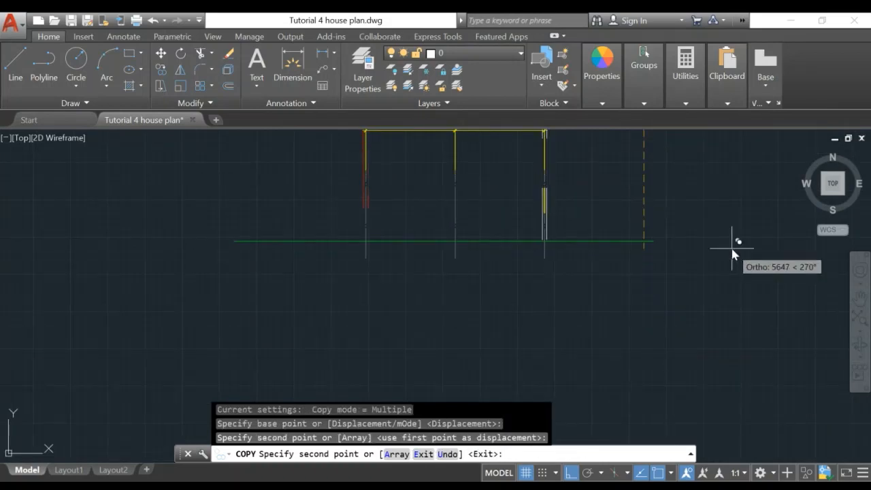
key("Escape")
Copy the master bedroom door leaf, its frame and the adjoining wall lines at grid B about 9400 straight down, above the green line
middle_click_drag(523, 173, 524, 268)
scroll(525, 266, "up", 2)
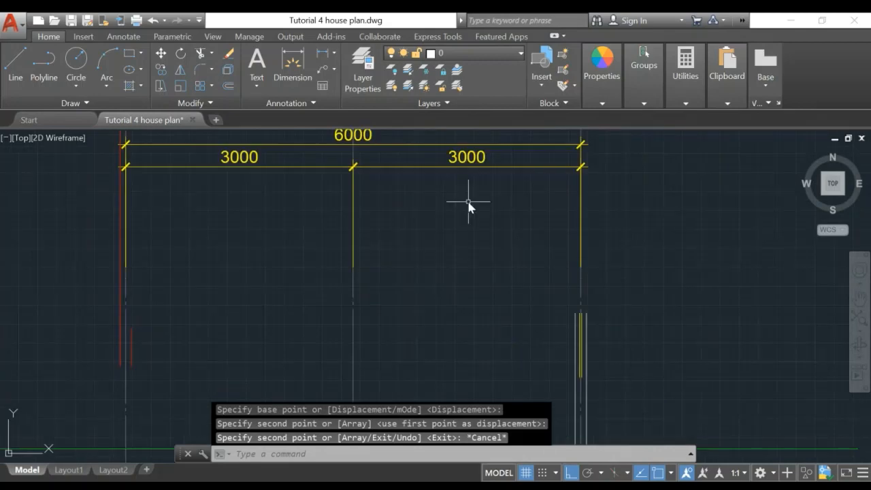
scroll(468, 202, "down", 3)
middle_click_drag(470, 186, 464, 353)
scroll(463, 267, "up", 4)
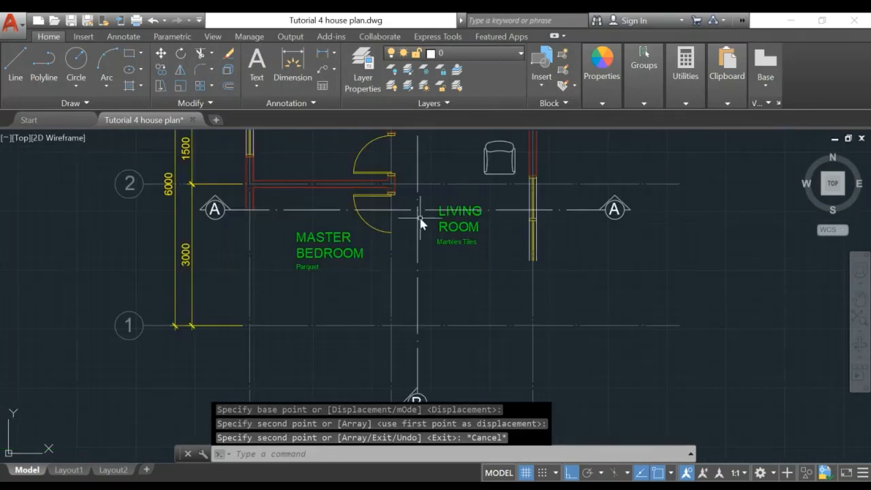
mouse_move(417, 224)
middle_mouse_down()
mouse_move(442, 321)
mouse_move(493, 333)
middle_mouse_up()
scroll(416, 315, "up", 4)
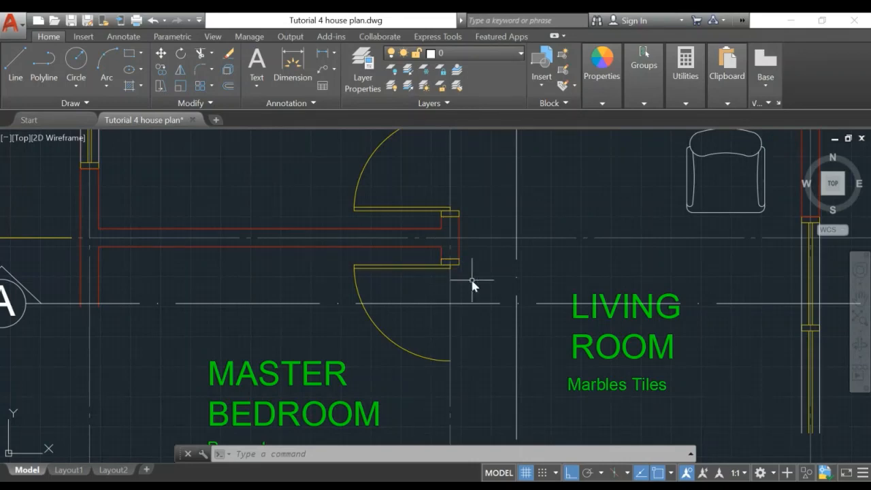
key("Return")
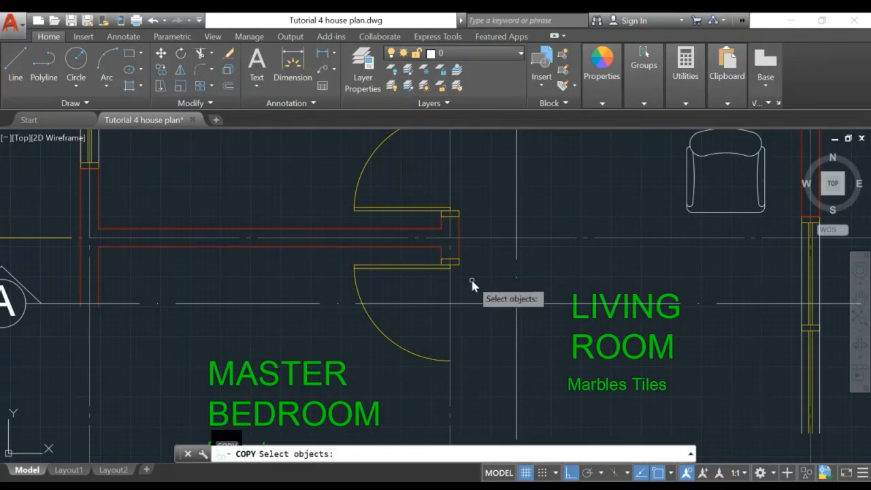
left_click(442, 257)
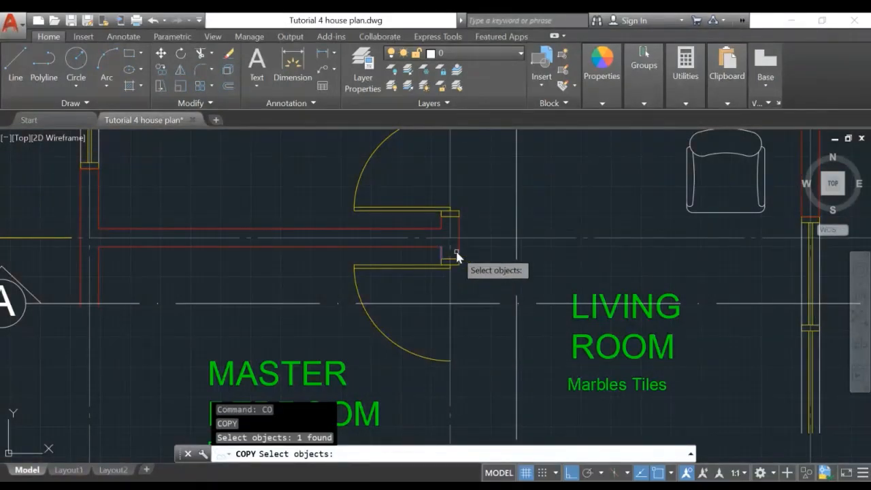
left_click(457, 255)
left_click(335, 255)
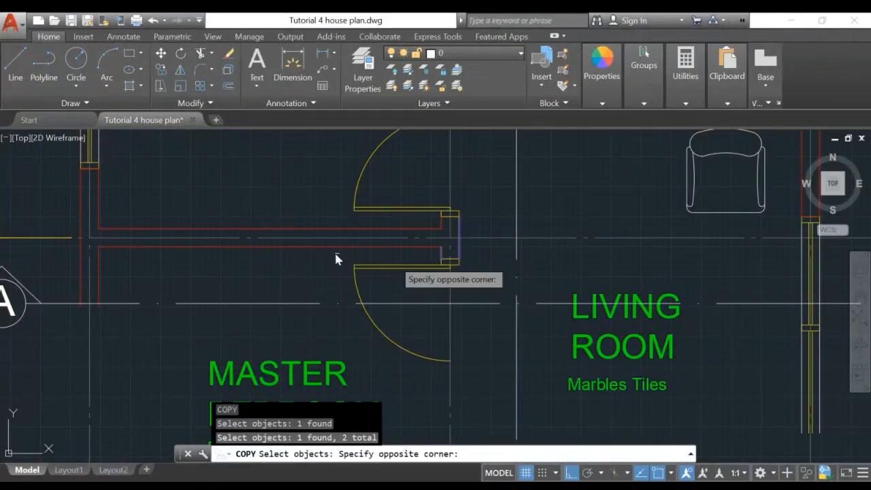
left_click(440, 270)
key("Return")
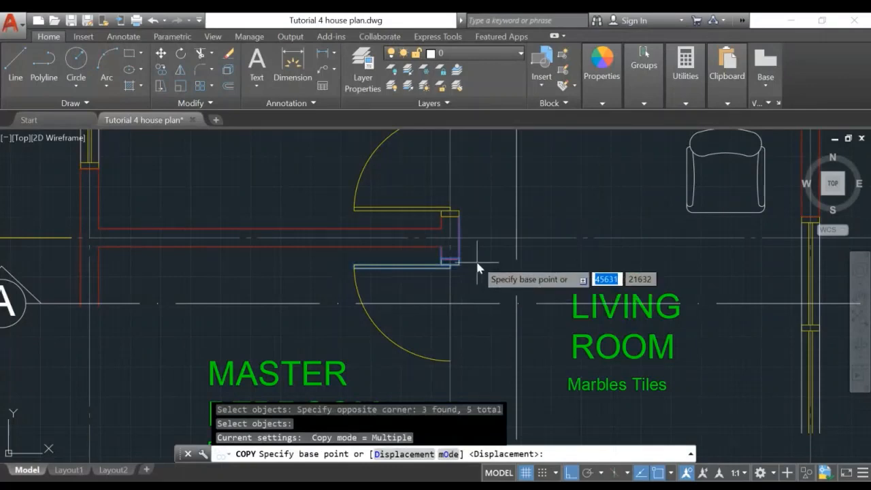
left_click(476, 258)
middle_click_drag(483, 353, 489, 140)
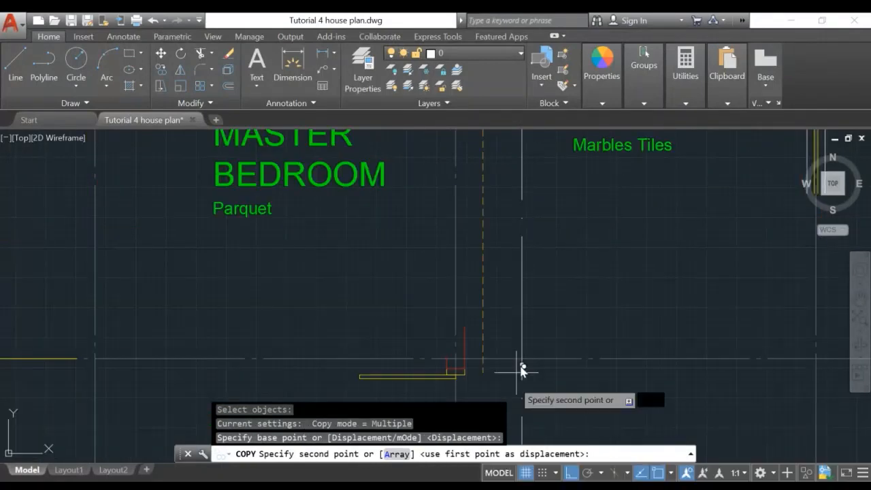
mouse_move(521, 366)
middle_mouse_down()
mouse_move(547, 335)
mouse_move(547, 167)
middle_mouse_up()
middle_click_drag(556, 340, 568, 132)
middle_click_drag(561, 323, 559, 156)
middle_click_drag(536, 315, 534, 138)
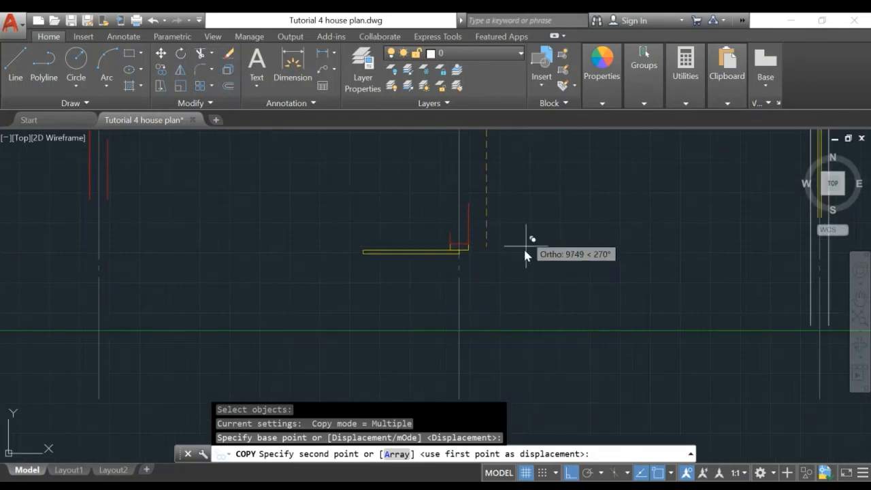
left_click(524, 194)
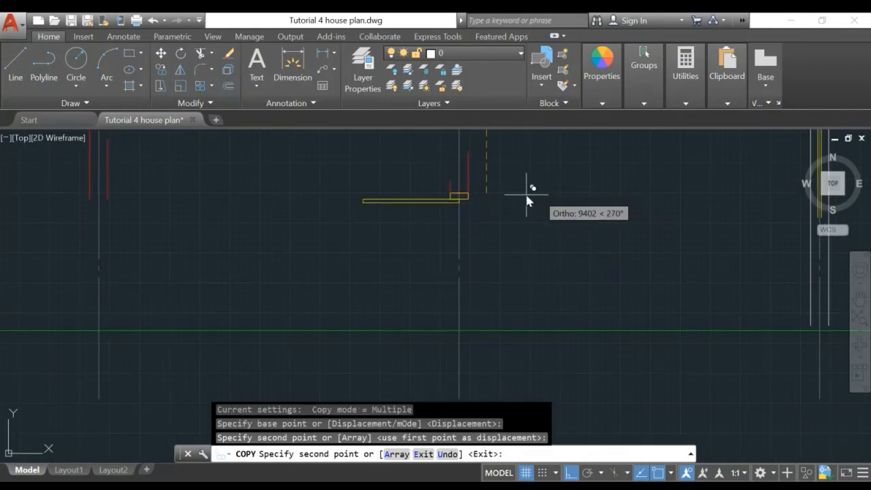
key("Escape")
scroll(541, 211, "down", 3)
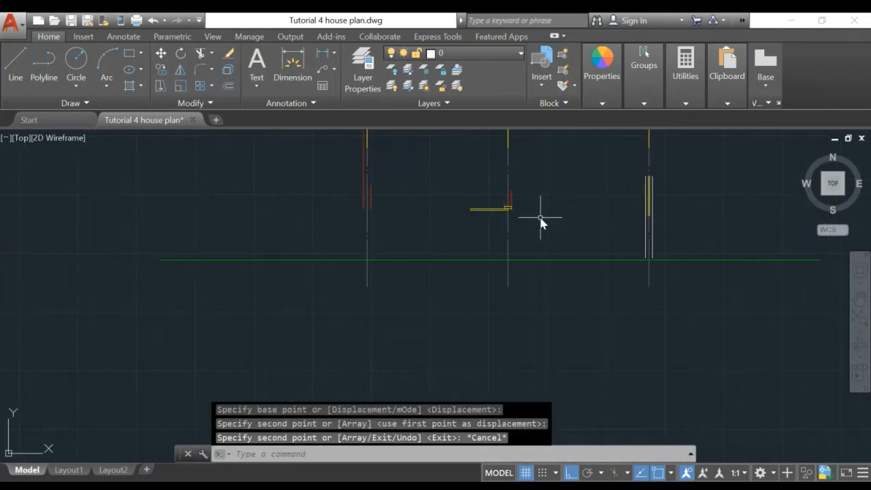
Offset the green base line 150 upward
scroll(541, 218, "down", 1)
middle_click_drag(555, 242, 512, 327)
scroll(517, 317, "up", 2)
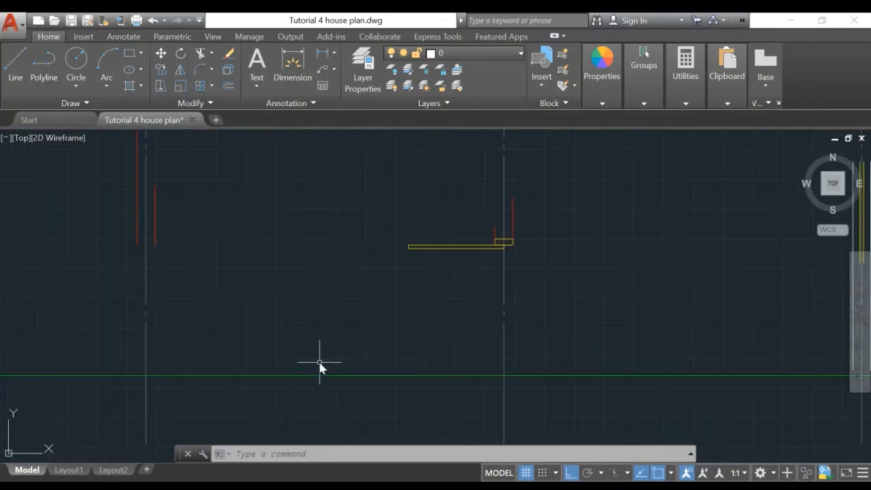
scroll(321, 363, "up", 2)
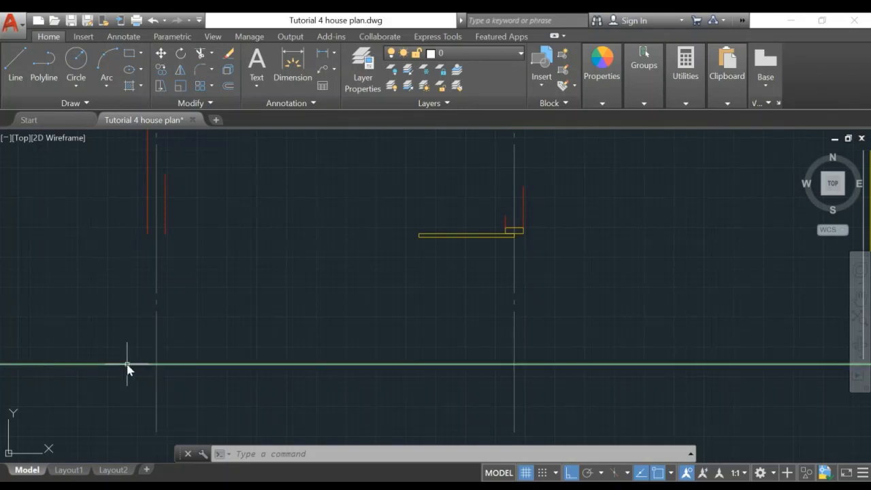
scroll(159, 383, "up", 2)
middle_click_drag(159, 383, 292, 382)
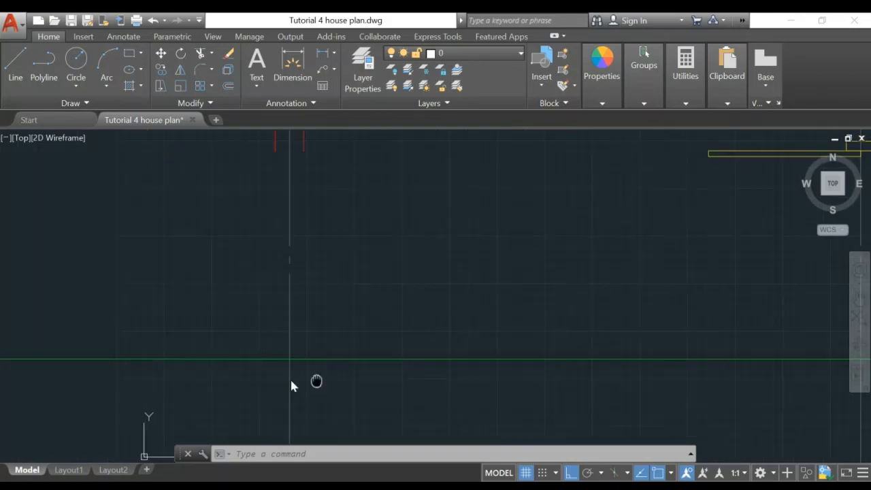
scroll(249, 375, "up", 2)
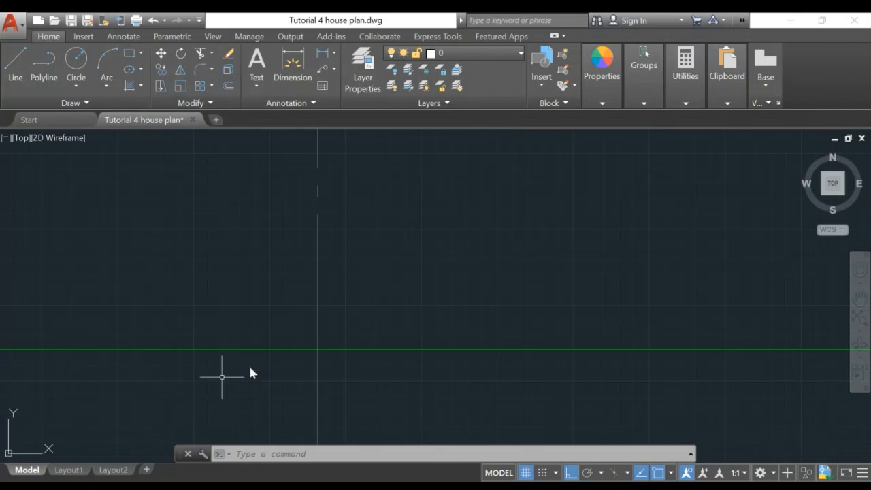
middle_click_drag(427, 383, 291, 385)
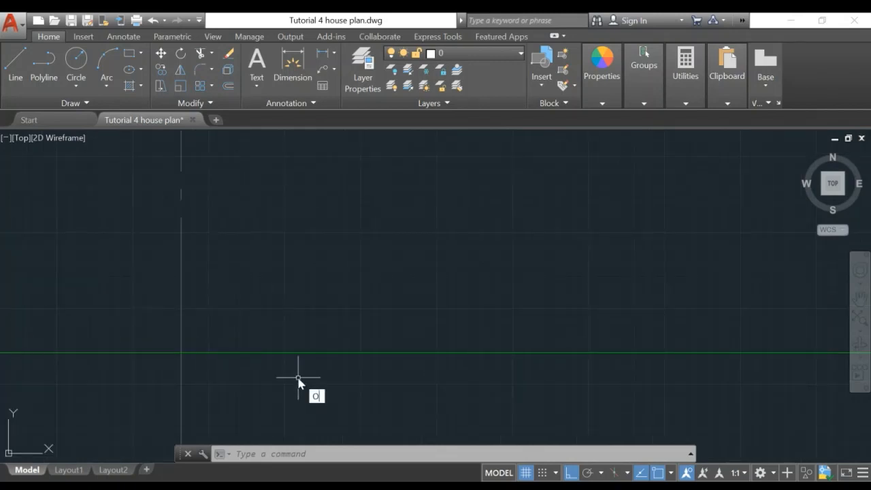
key("Return")
type("1")
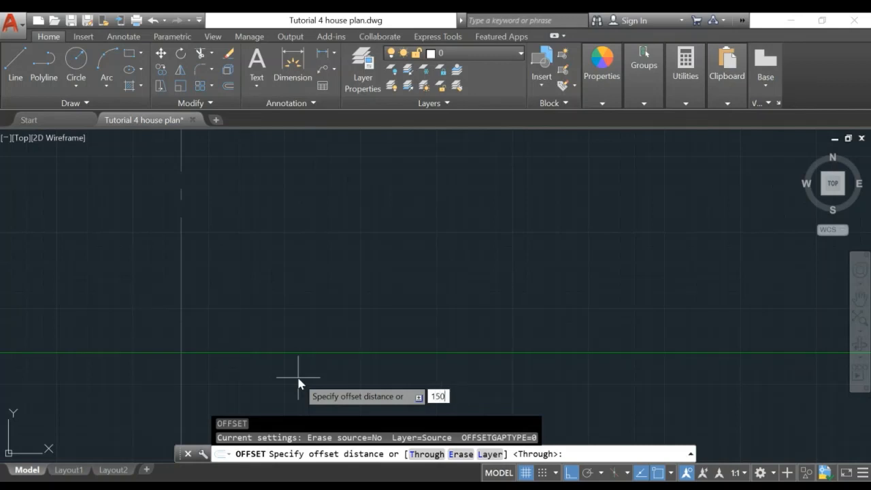
type("50")
key("Return")
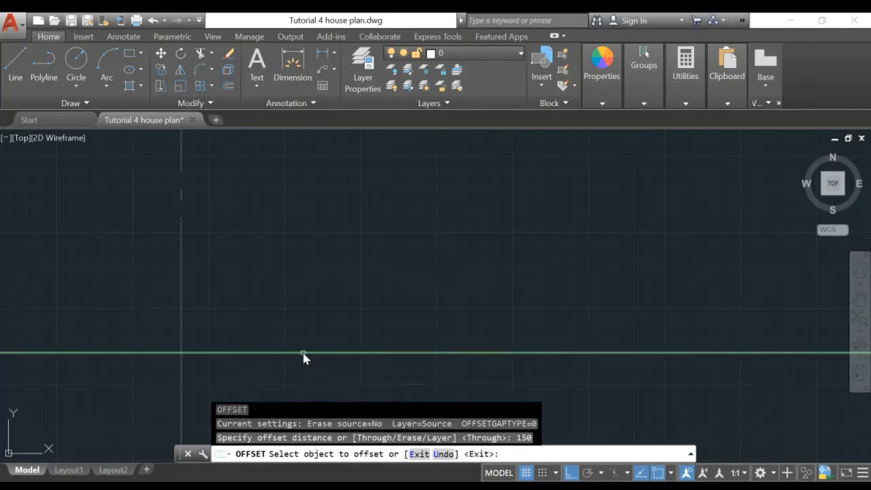
left_click(303, 353)
left_click(305, 256)
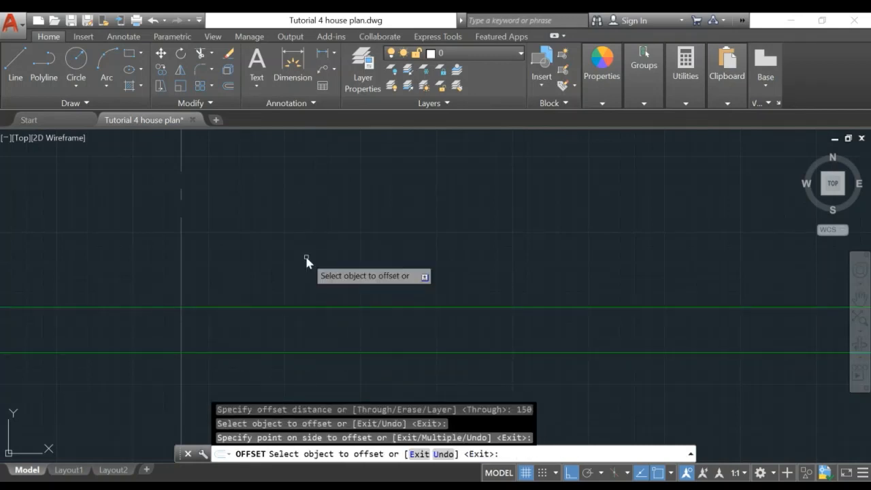
key("Escape")
scroll(305, 259, "down", 6)
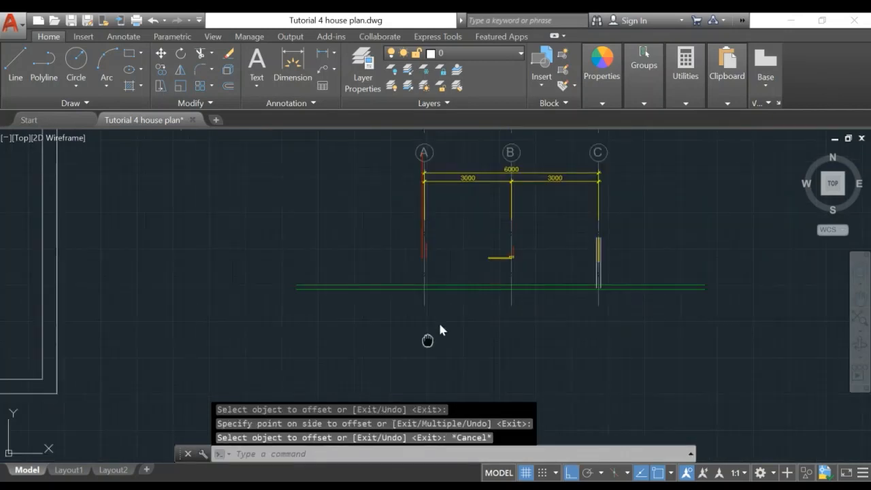
middle_click_drag(427, 340, 400, 376)
scroll(415, 348, "up", 3)
middle_click_drag(364, 327, 385, 383)
scroll(331, 354, "up", 2)
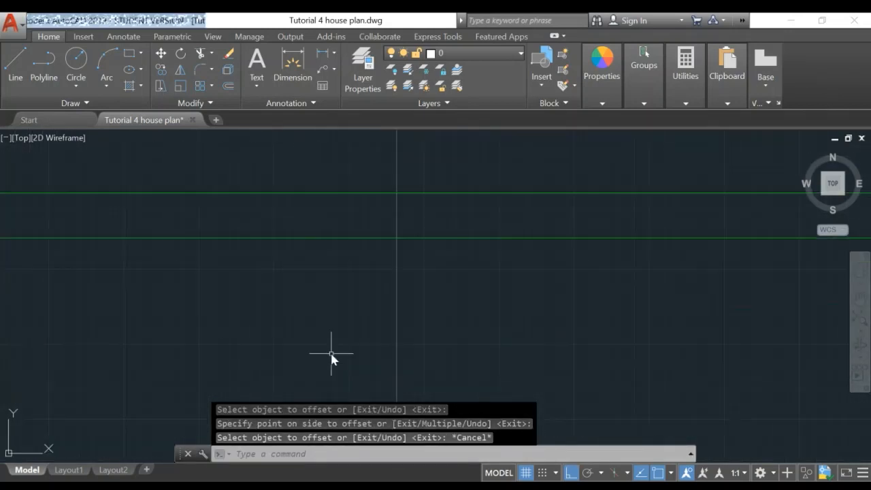
Extend the outer red wall line at grid A down to the lower green line
middle_click_drag(396, 241, 364, 319)
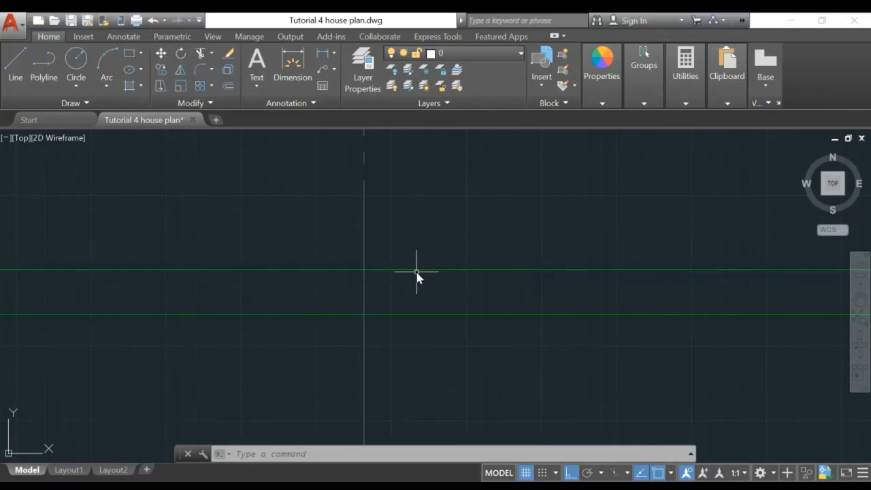
mouse_move(416, 272)
middle_mouse_down()
mouse_move(425, 290)
mouse_move(383, 295)
middle_mouse_up()
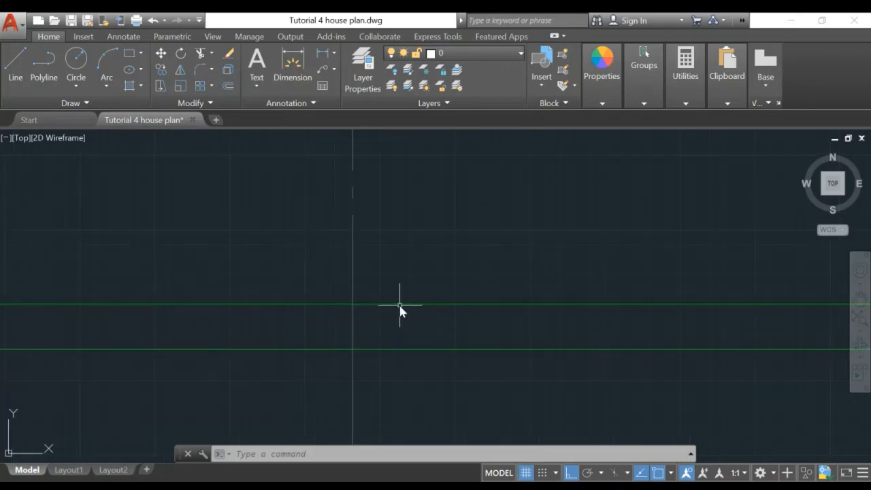
scroll(408, 309, "down", 5)
middle_click_drag(477, 335, 444, 379)
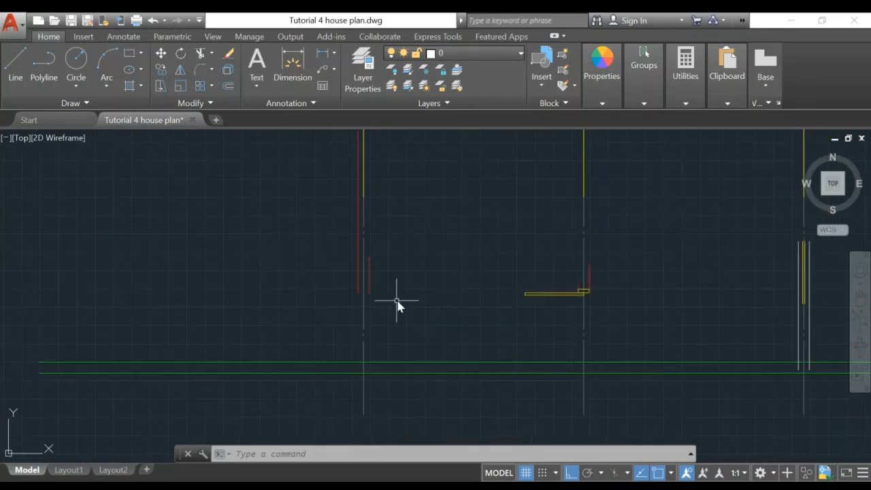
scroll(408, 292, "up", 2)
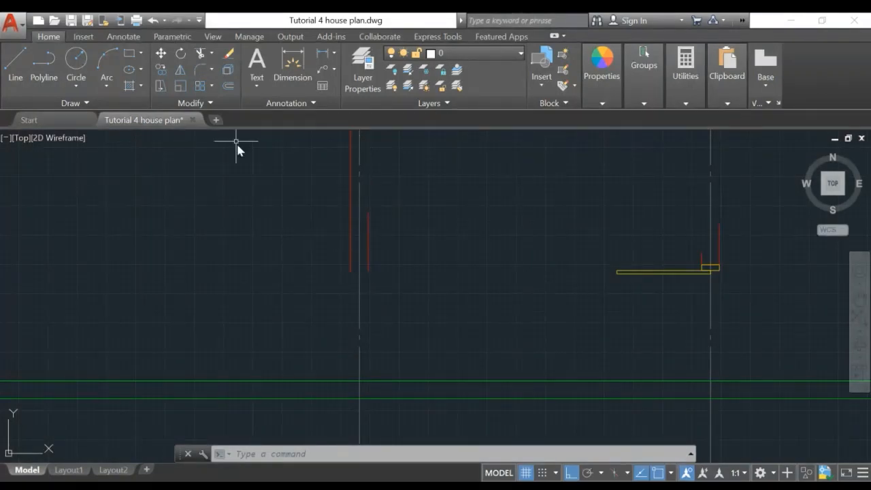
left_click(211, 53)
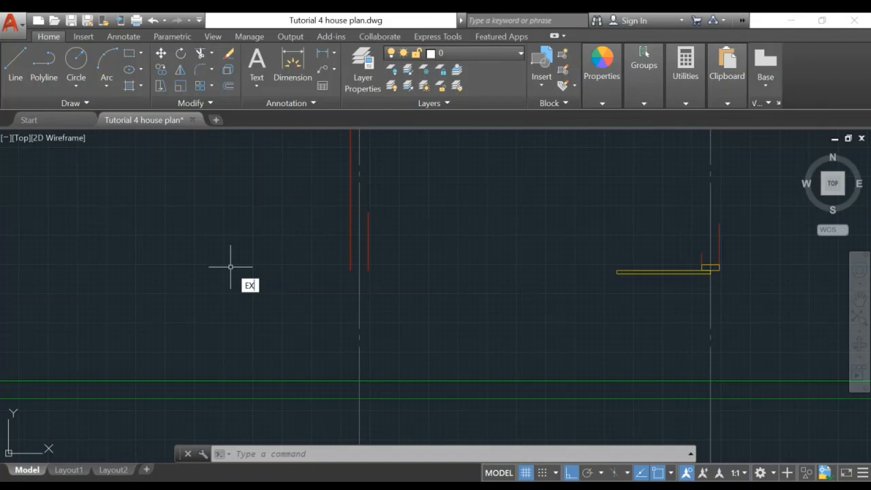
key("Return")
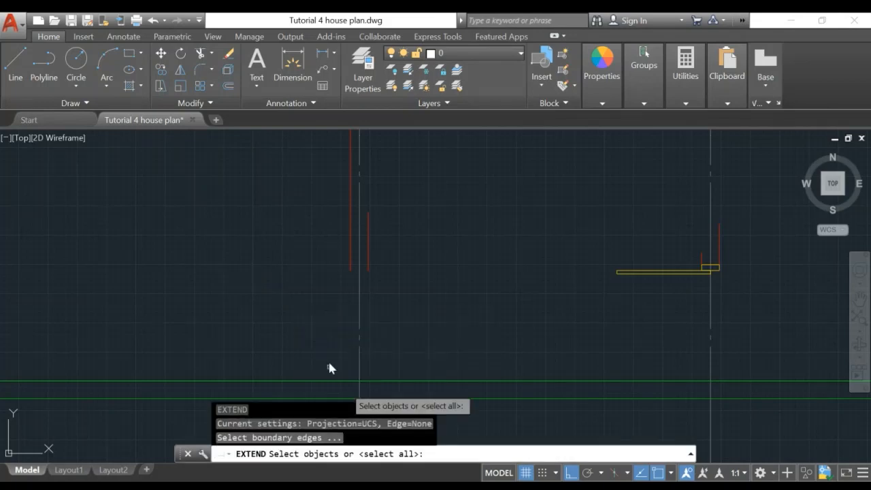
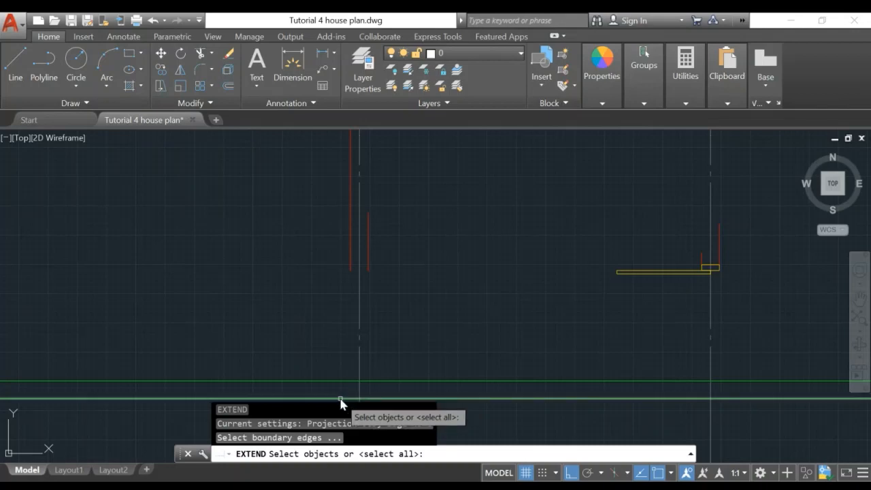
left_click(340, 399)
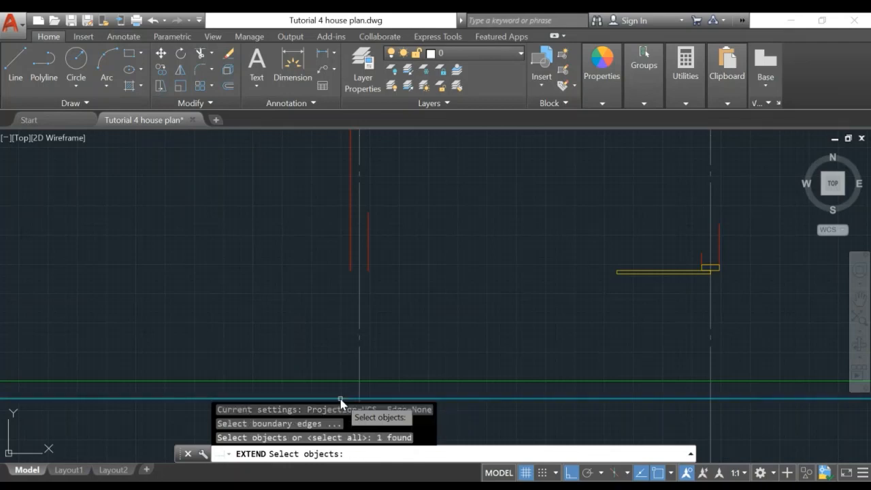
key("Return")
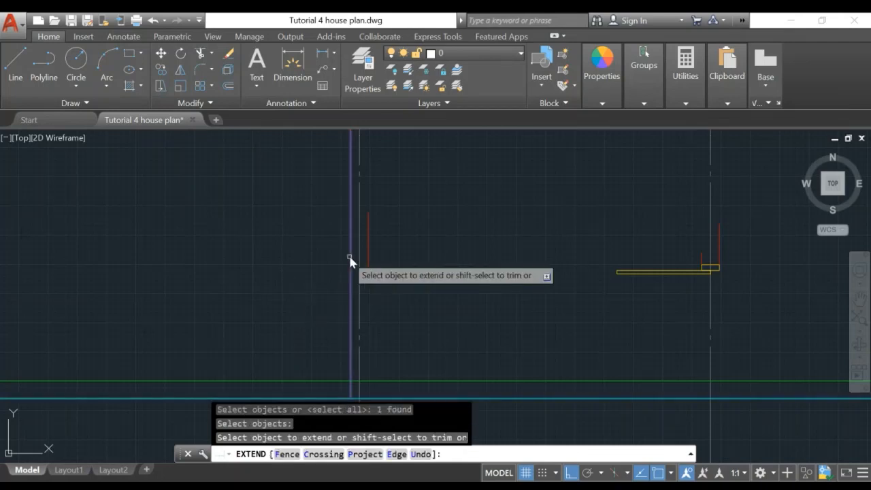
left_click(350, 260)
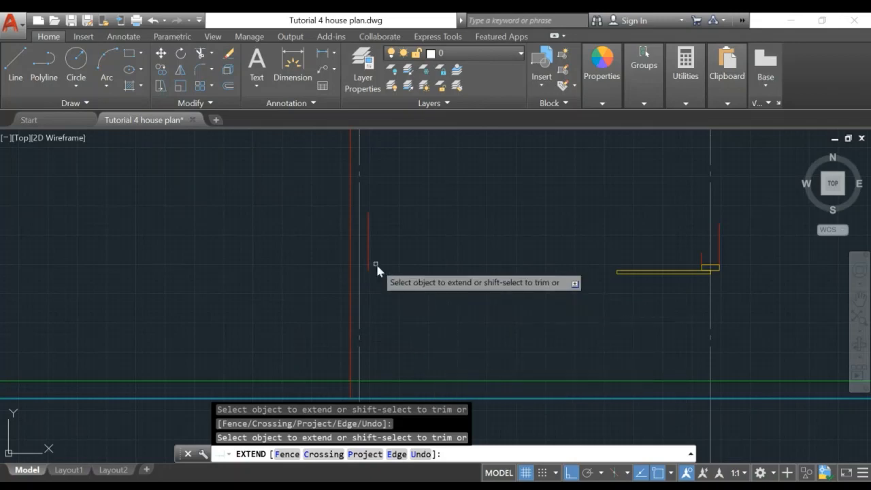
key("Return")
Extend the inner red wall line at grid A down to the upper green line
middle_click_drag(429, 296, 249, 285)
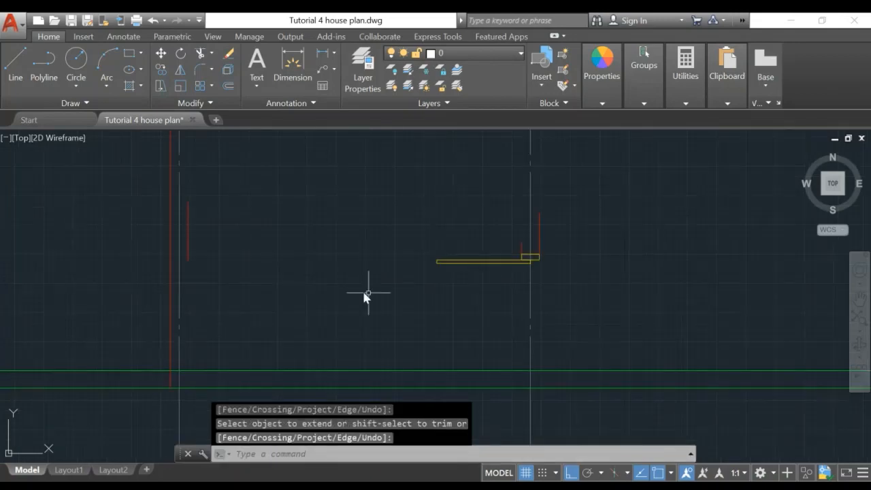
scroll(397, 298, "down", 2)
middle_click_drag(426, 305, 295, 304)
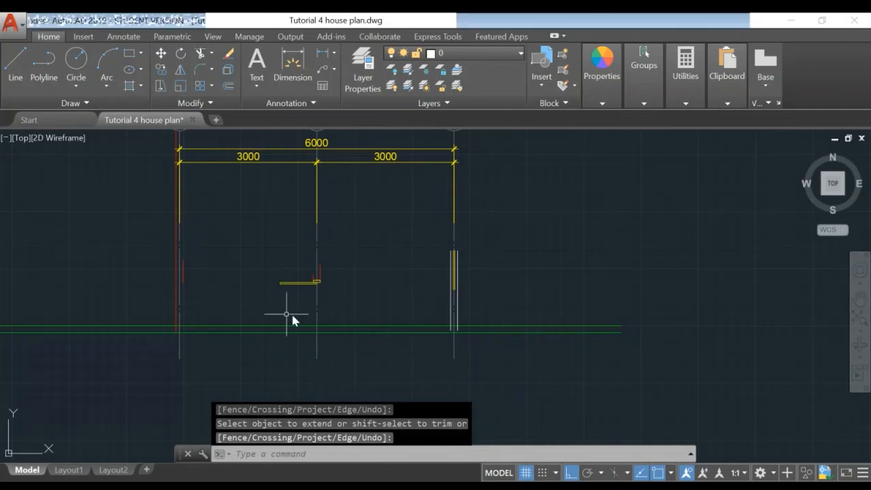
scroll(227, 301, "up", 4)
middle_click_drag(227, 301, 394, 306)
type("ex")
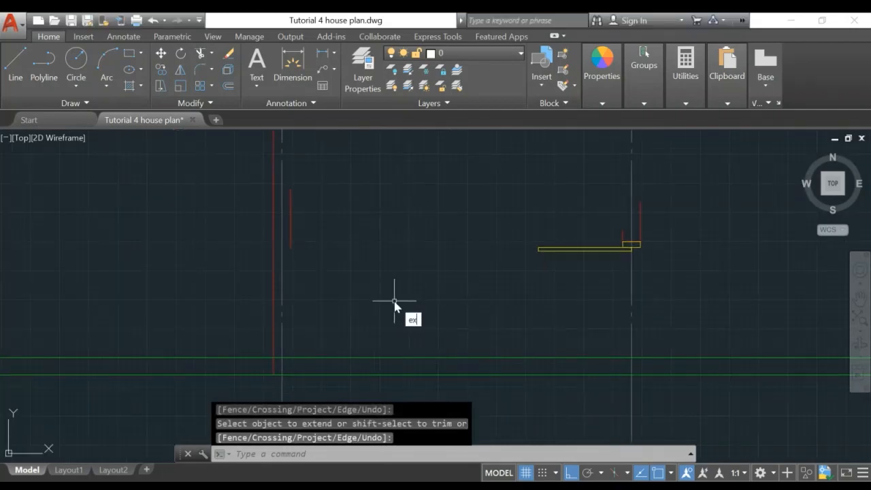
key("Return")
left_click(313, 357)
key("Return")
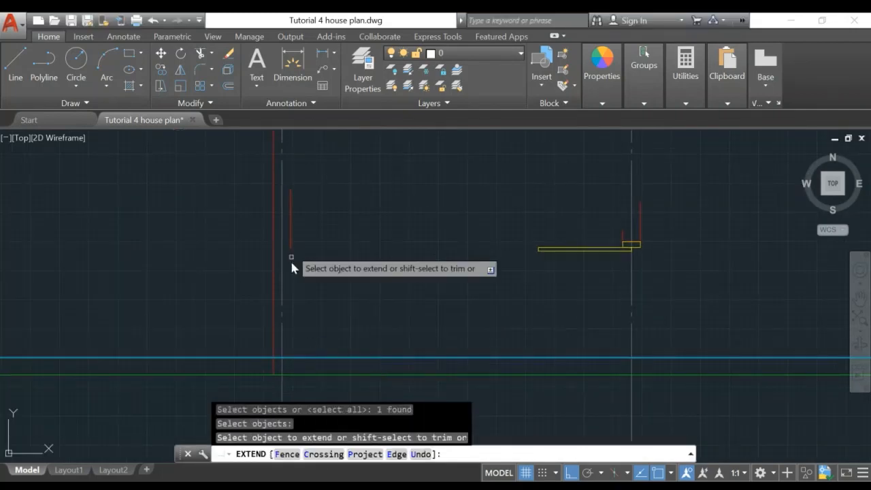
left_click(291, 251)
Extend both red wall lines at grid B down to the same upper green boundary line
scroll(663, 259, "up", 2)
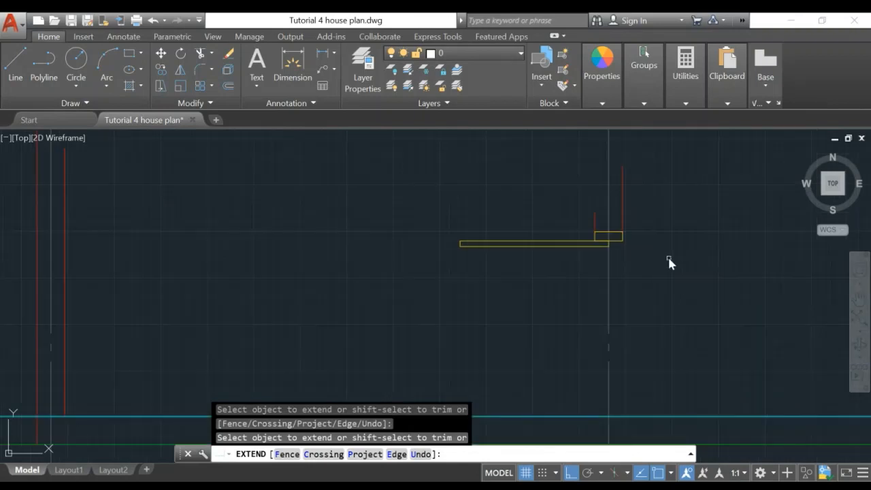
middle_click_drag(669, 260, 583, 265)
left_click(506, 212)
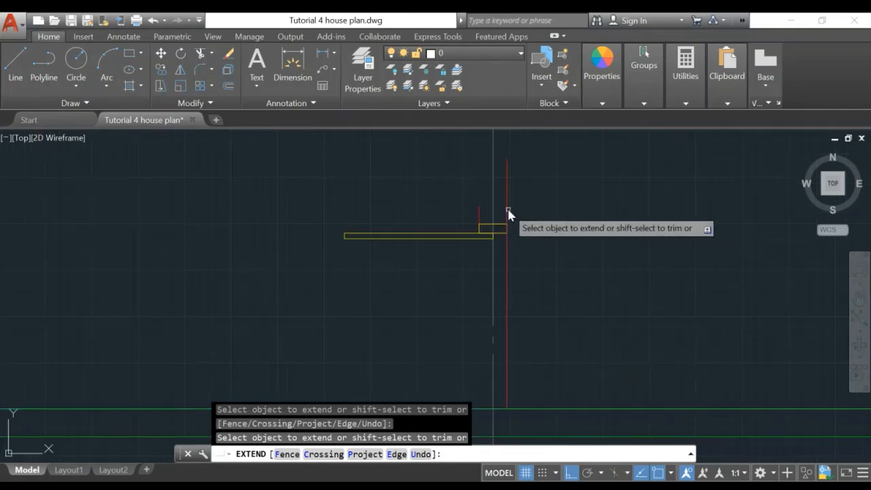
left_click(479, 218)
middle_click_drag(732, 331, 261, 314)
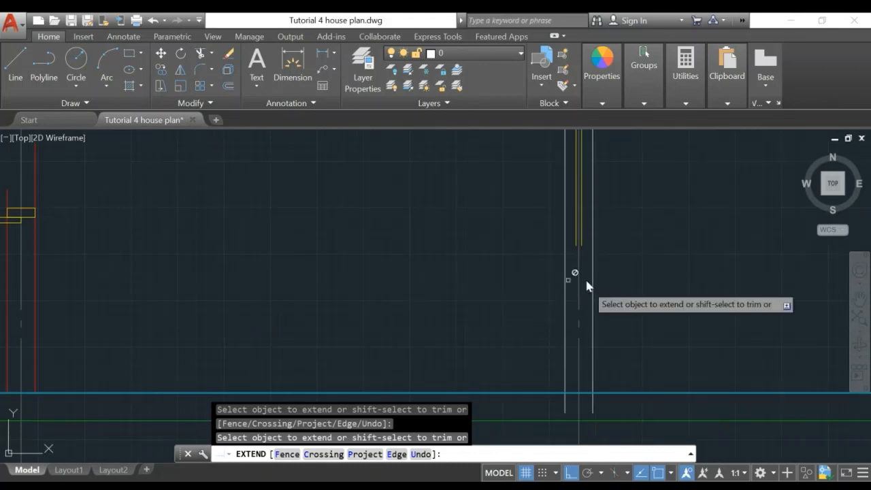
scroll(619, 297, "down", 1)
scroll(642, 297, "down", 2)
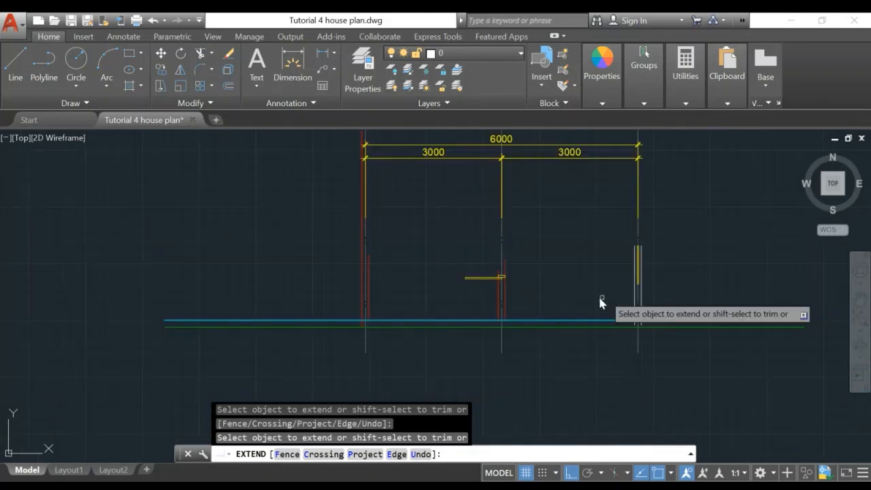
middle_click_drag(600, 296, 552, 297)
key("Escape")
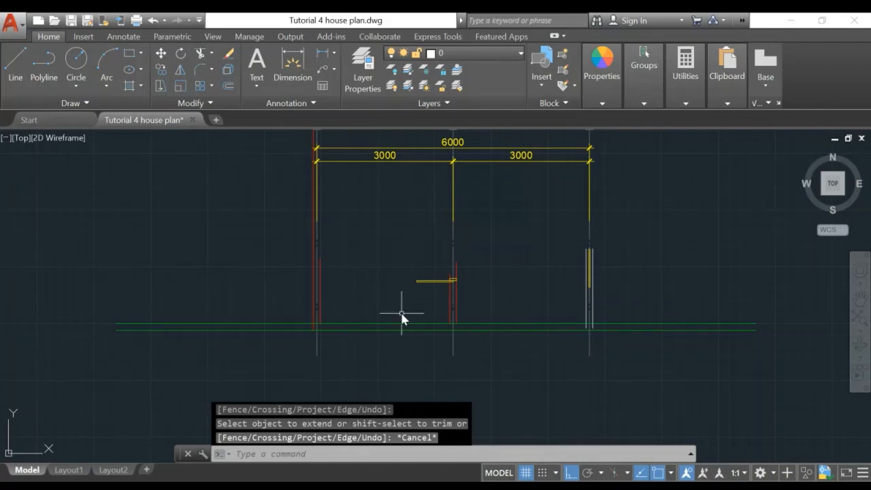
With the outer lines at grids A and C as cutting edges, trim the upper green line beyond grid C
scroll(401, 299, "up", 2)
middle_click_drag(381, 288, 350, 307)
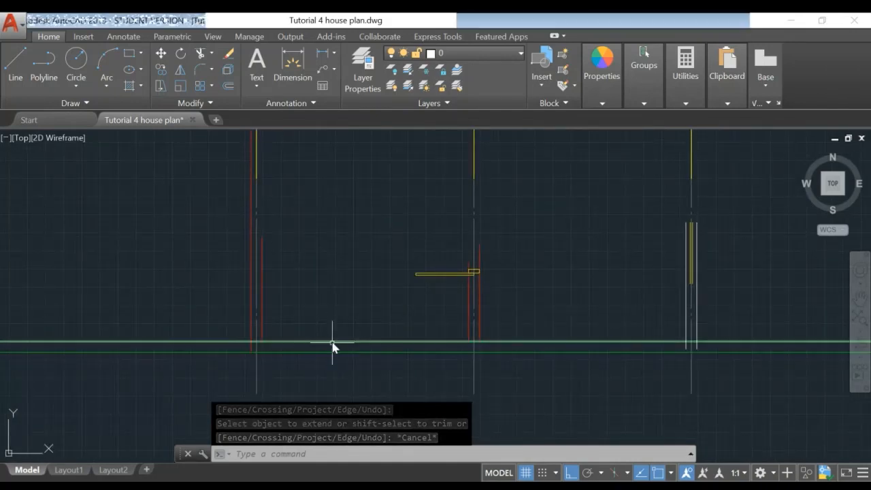
middle_click_drag(374, 288, 356, 320)
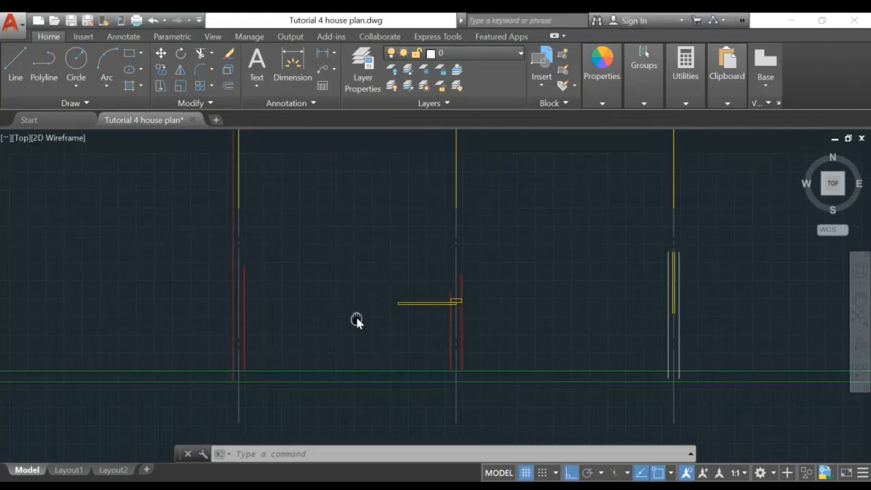
mouse_move(605, 344)
middle_mouse_down()
mouse_move(618, 357)
mouse_move(642, 354)
middle_mouse_up()
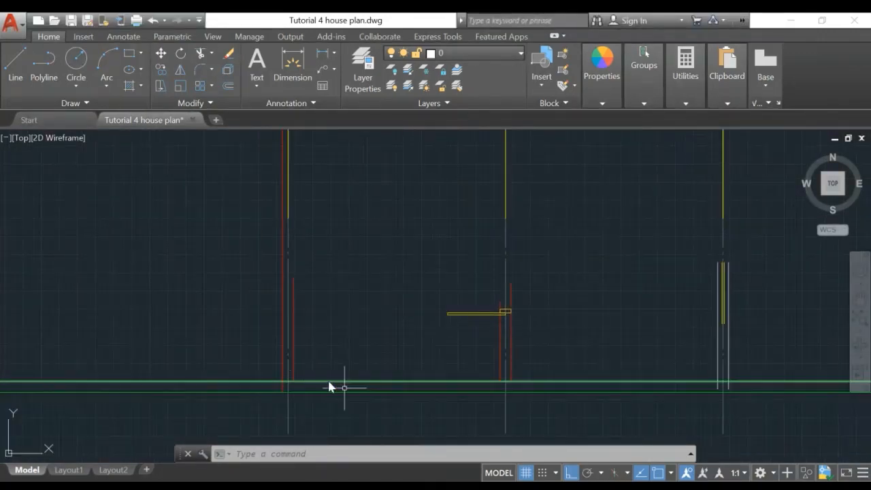
scroll(332, 364, "up", 4)
middle_click_drag(330, 363, 437, 312)
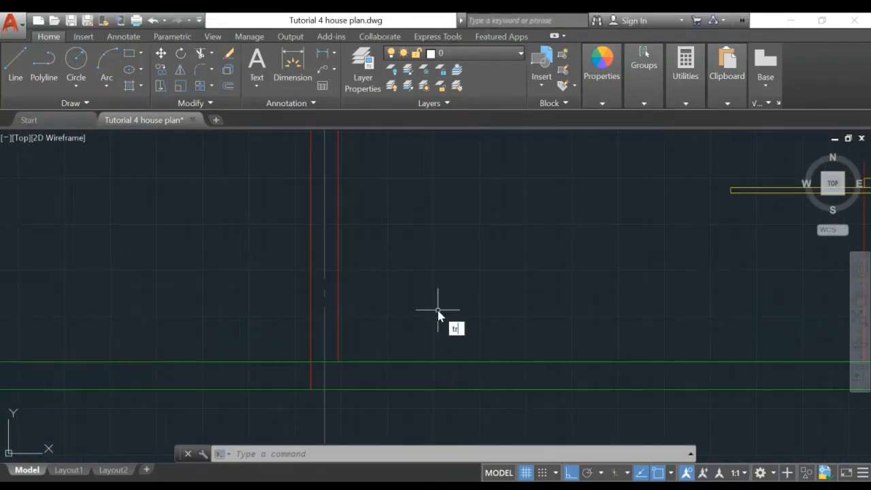
key("Return")
left_click(310, 377)
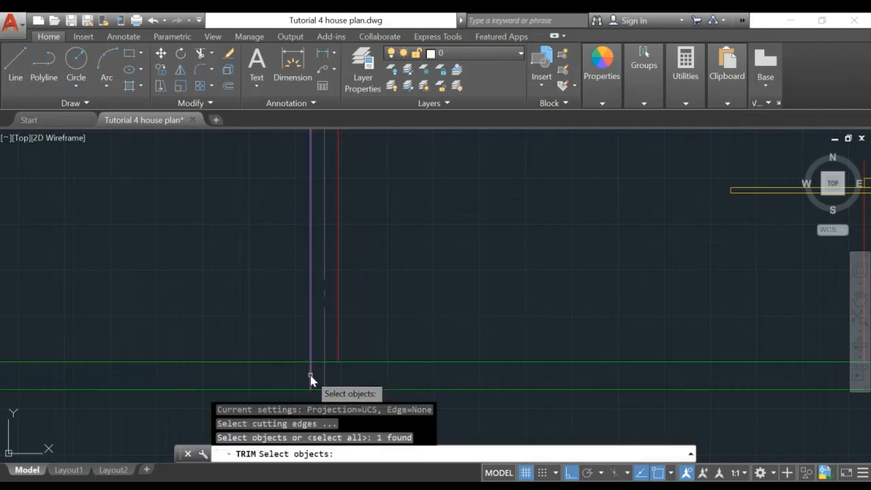
mouse_move(458, 328)
middle_mouse_down()
mouse_move(263, 314)
mouse_move(504, 292)
middle_mouse_up()
middle_click_drag(703, 319, 167, 316)
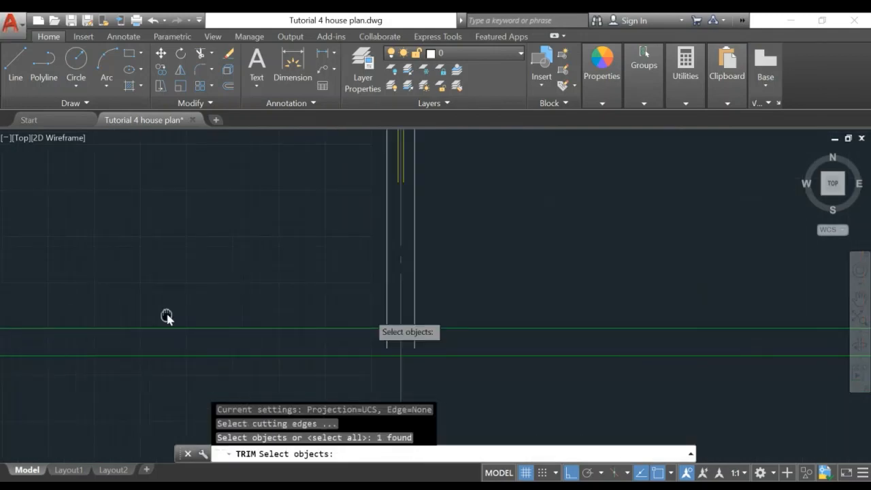
left_click(414, 318)
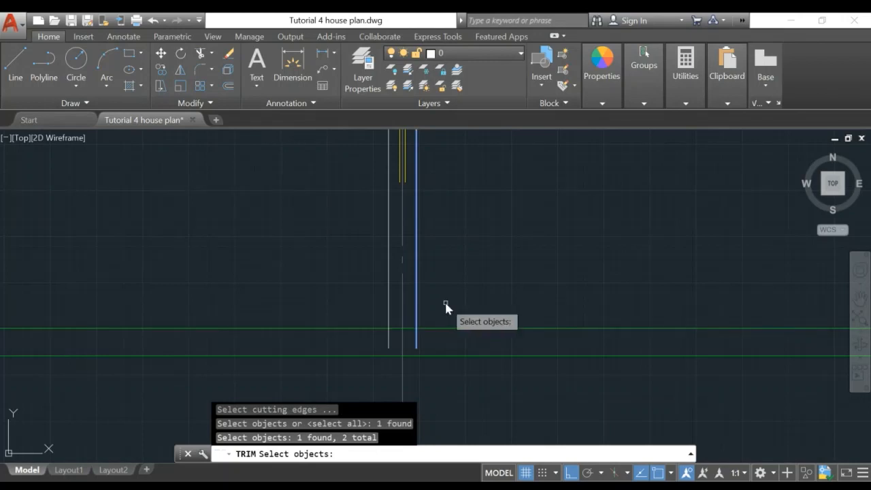
key("Return")
left_click(459, 328)
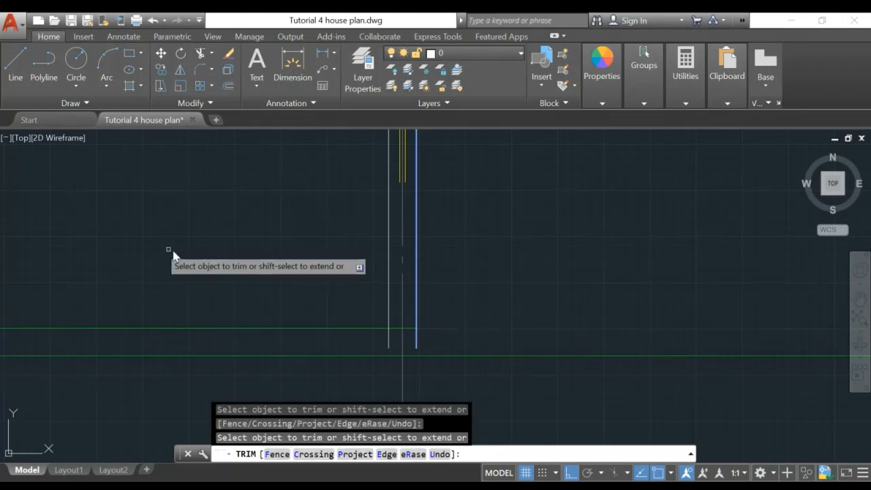
Trim the part of the upper green line outside the outer wall line at grid A
middle_click_drag(172, 250, 808, 308)
mouse_move(187, 296)
middle_mouse_down()
mouse_move(602, 291)
mouse_move(519, 312)
mouse_move(382, 300)
middle_mouse_up()
left_click(338, 375)
key("Return")
scroll(541, 315, "down", 2)
scroll(494, 302, "down", 2)
middle_click_drag(497, 301, 402, 304)
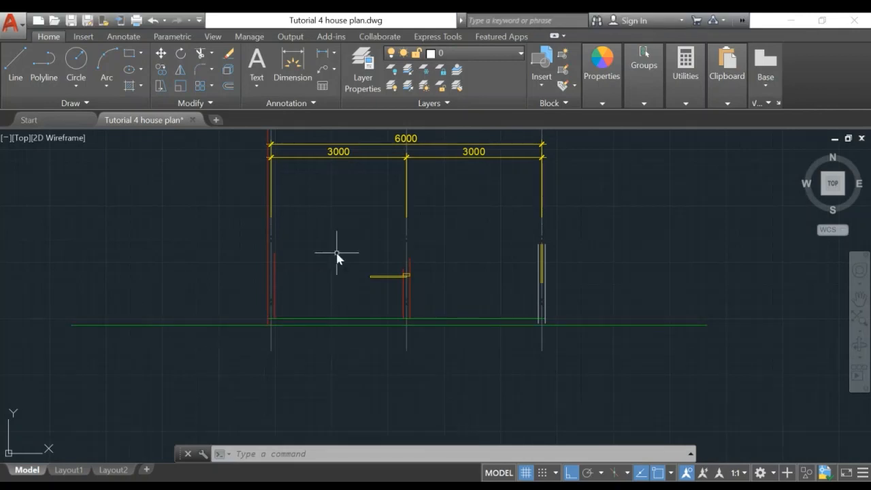
Offset the trimmed upper green floor line 3500 upward
scroll(336, 257, "up", 2)
mouse_move(325, 278)
middle_mouse_down()
mouse_move(313, 320)
mouse_move(297, 330)
middle_mouse_up()
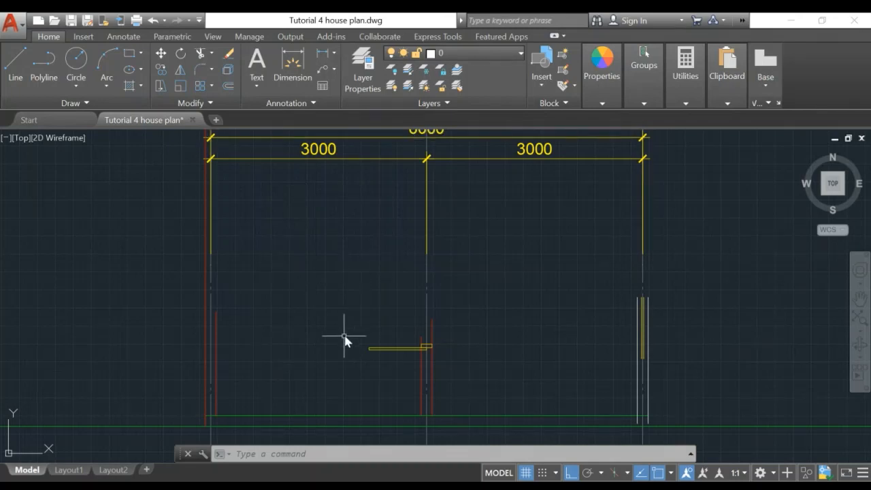
type("o")
key("Return")
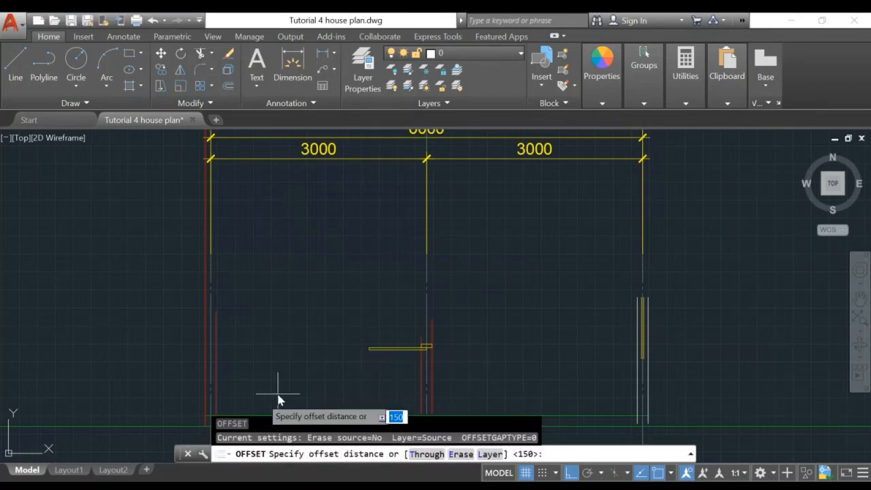
middle_click_drag(277, 380, 280, 324)
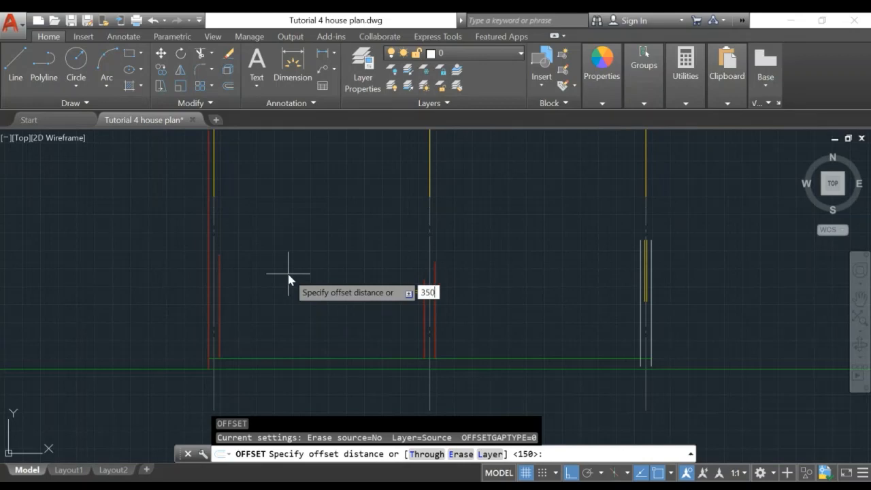
key("Return")
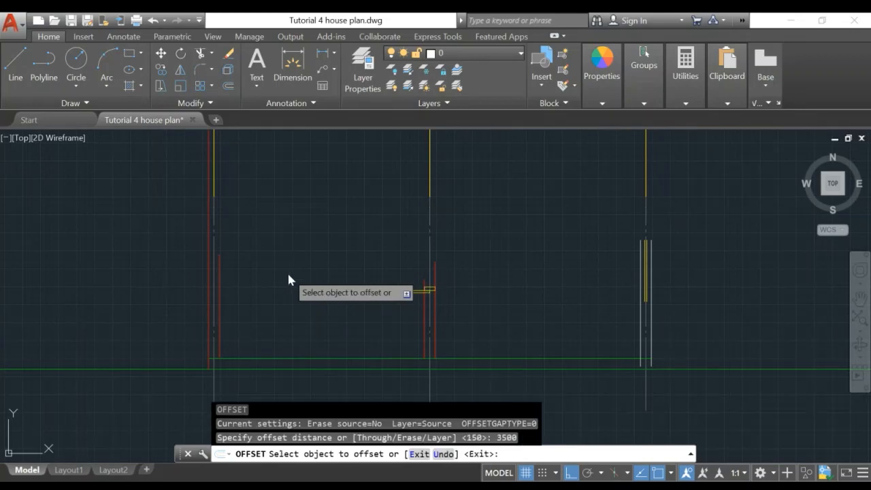
left_click(258, 358)
left_click(302, 198)
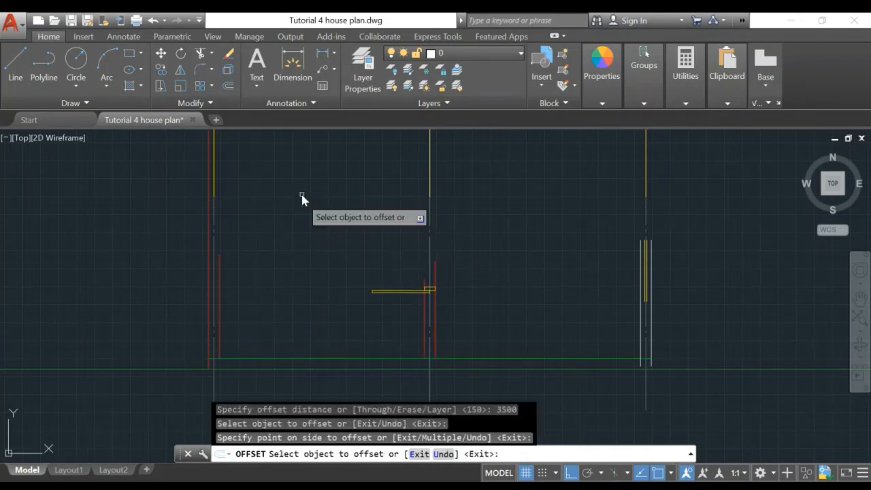
scroll(304, 204, "down", 3)
scroll(285, 232, "up", 3)
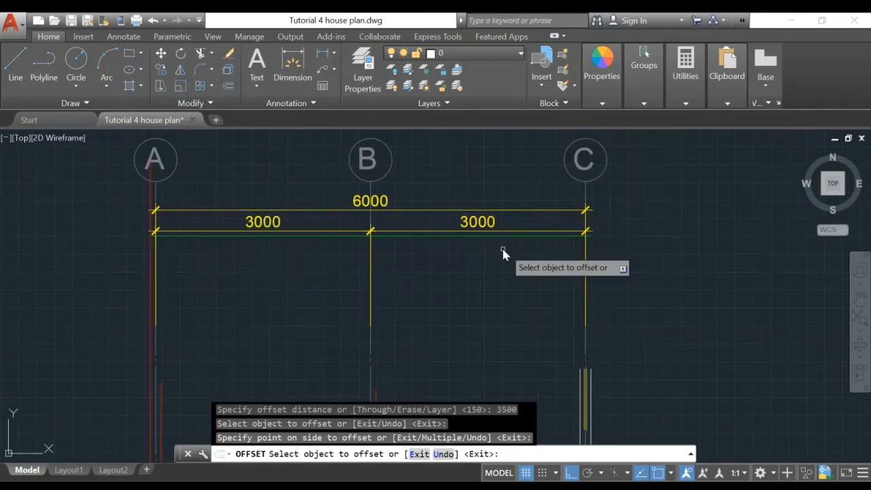
scroll(507, 268, "down", 4)
scroll(504, 270, "up", 3)
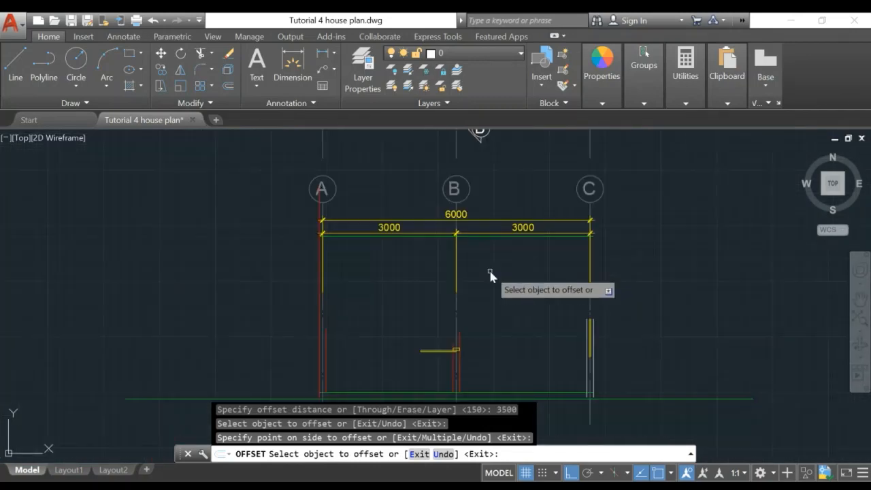
End the Offset command and undo the 3500 offset of the green floor line
left_click(361, 269)
scroll(362, 269, "up", 2)
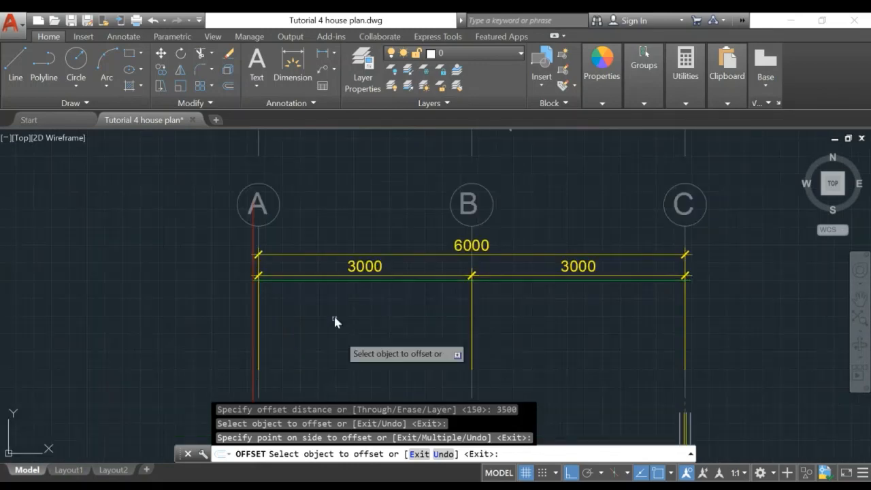
key("Escape")
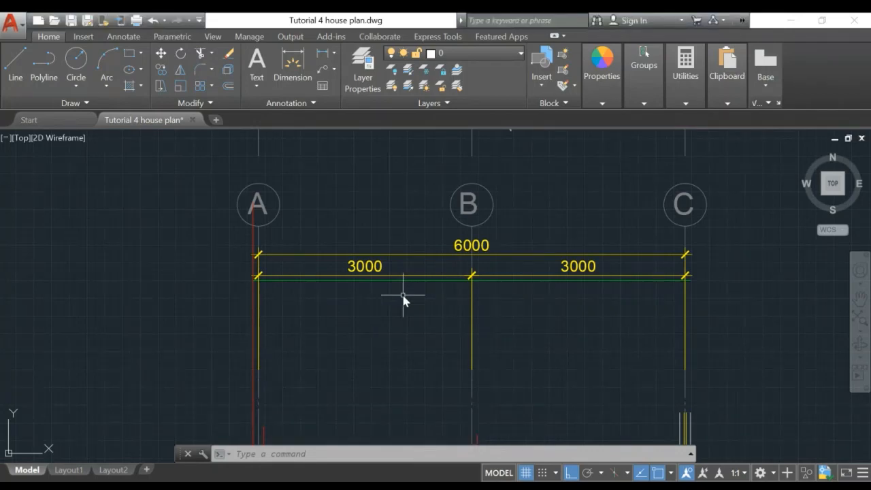
key("ctrl+z")
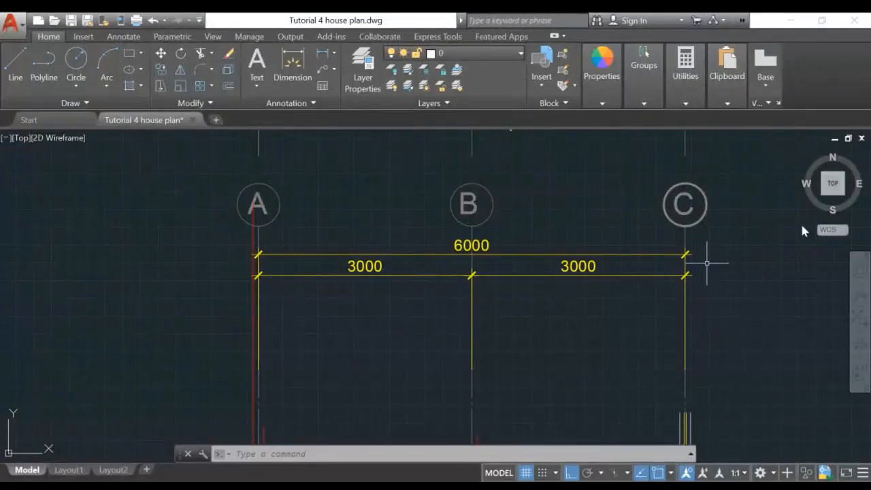
Stretch grid bubbles A, B and C with their 3000 and 6000 dimensions straight upward by about 1874
mouse_move(351, 344)
middle_mouse_down()
mouse_move(365, 230)
mouse_move(348, 329)
middle_mouse_up()
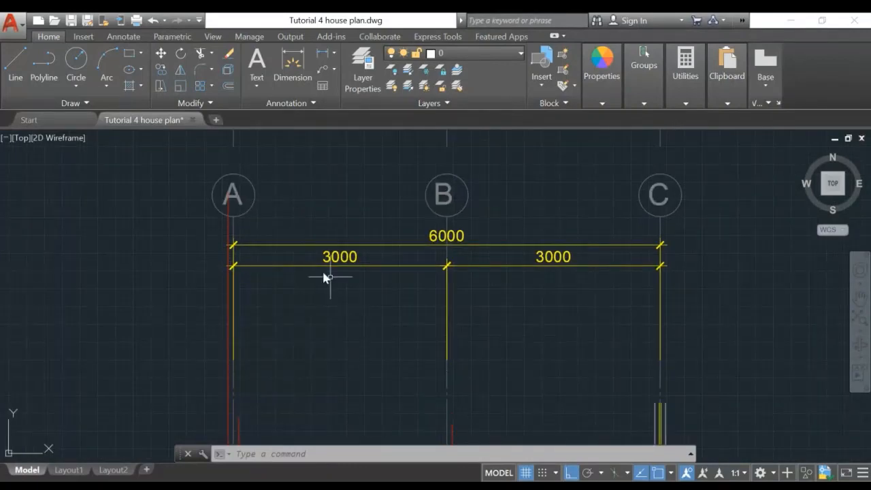
scroll(345, 291, "down", 2)
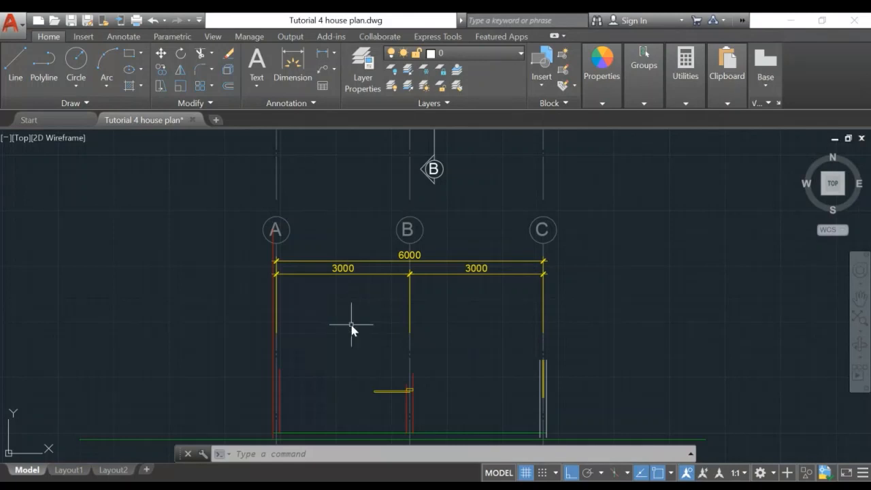
mouse_move(334, 333)
middle_mouse_down()
mouse_move(346, 252)
mouse_move(321, 307)
mouse_move(284, 333)
middle_mouse_up()
scroll(318, 292, "up", 2)
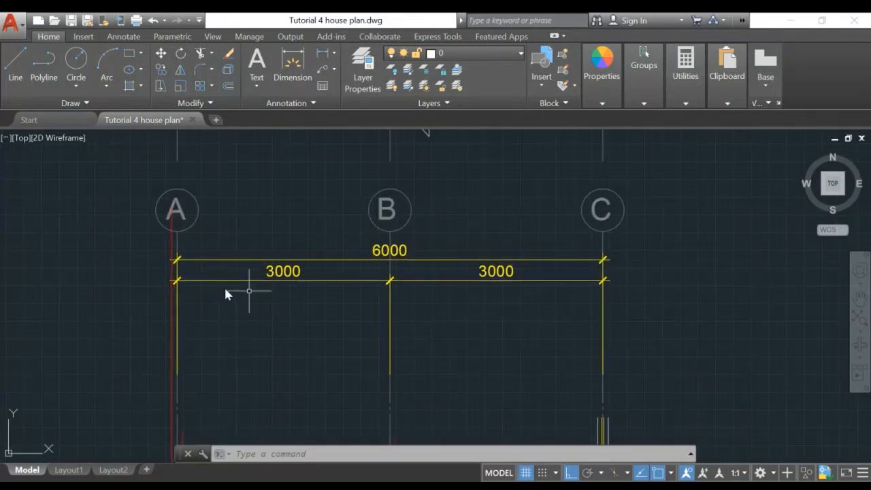
left_click(161, 86)
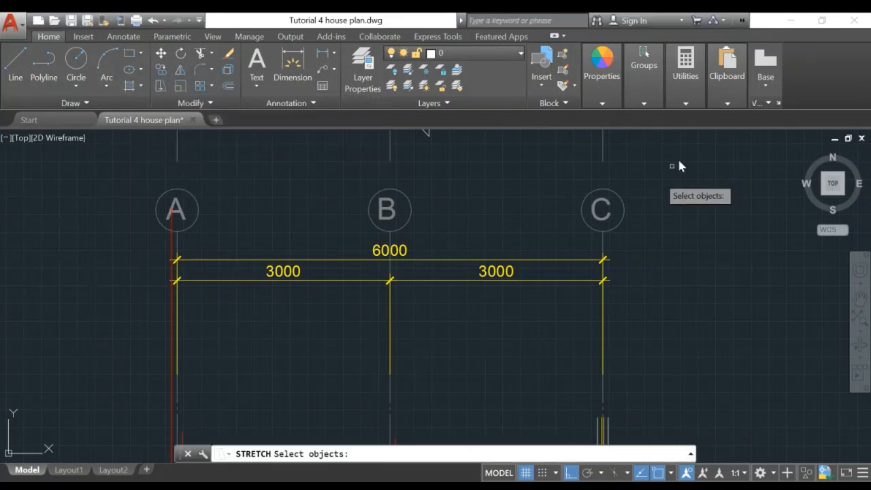
left_click(659, 176)
left_click(113, 306)
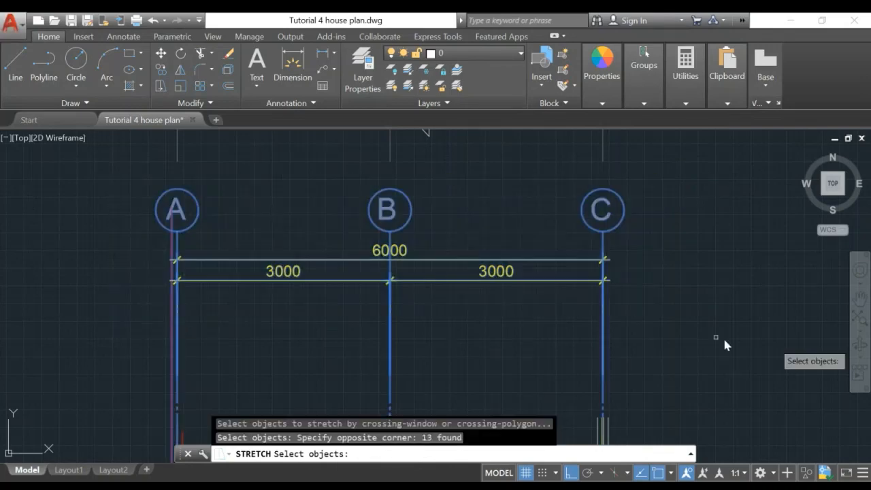
key("Return")
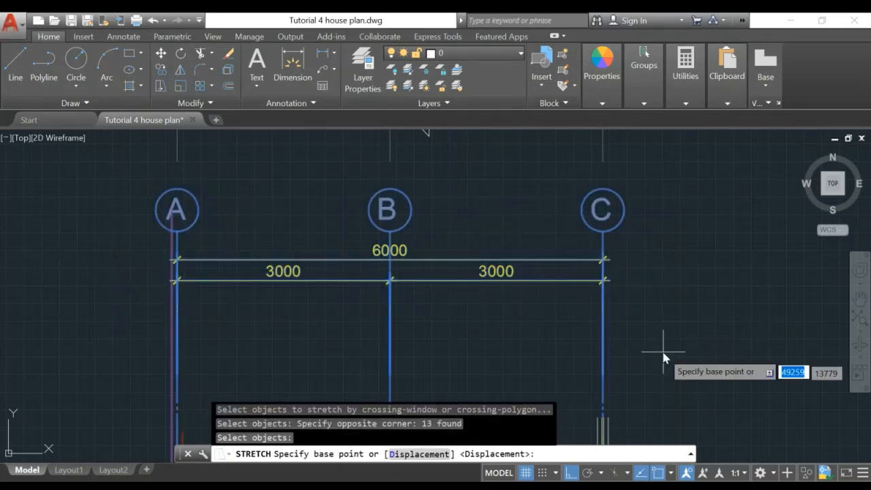
left_click(663, 356)
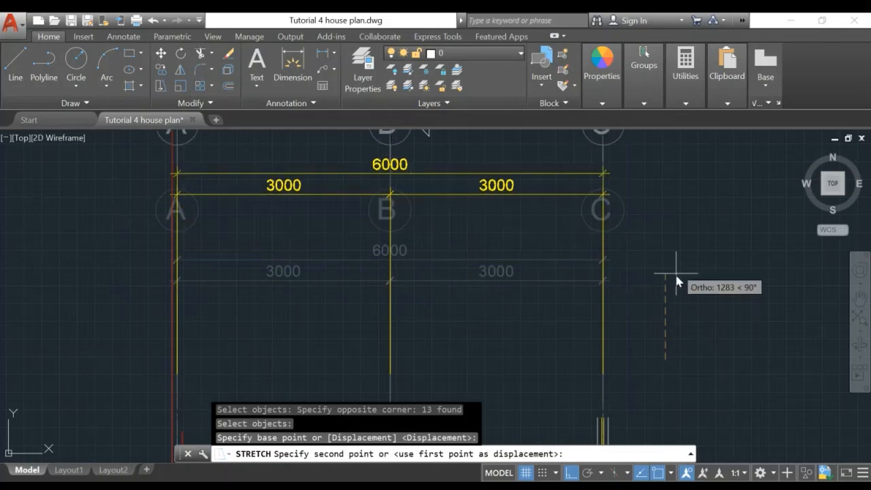
scroll(673, 269, "down", 3)
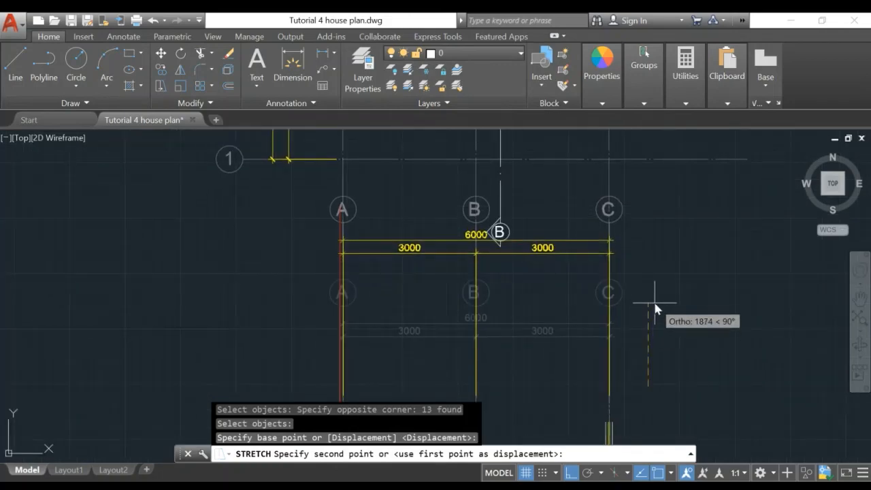
left_click(655, 303)
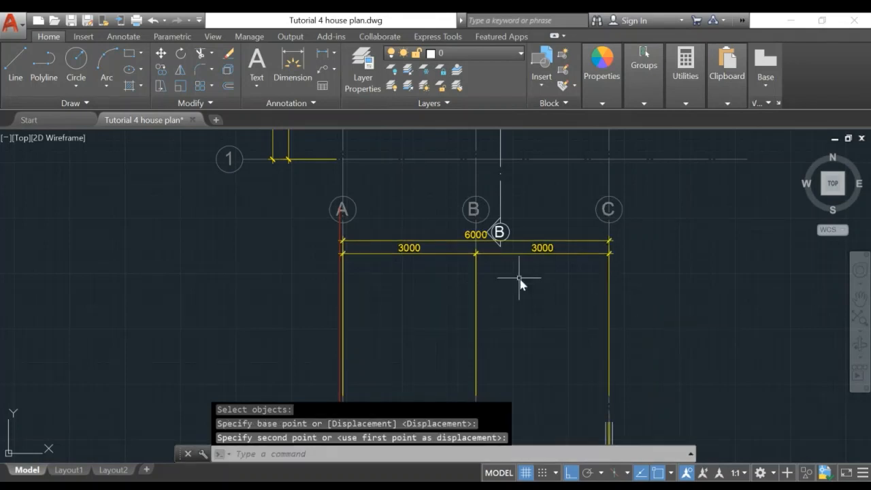
Erase the section B marker that overlaps the dimension lines below the grid bubbles
scroll(519, 277, "up", 4)
middle_click_drag(519, 277, 486, 357)
key("Return")
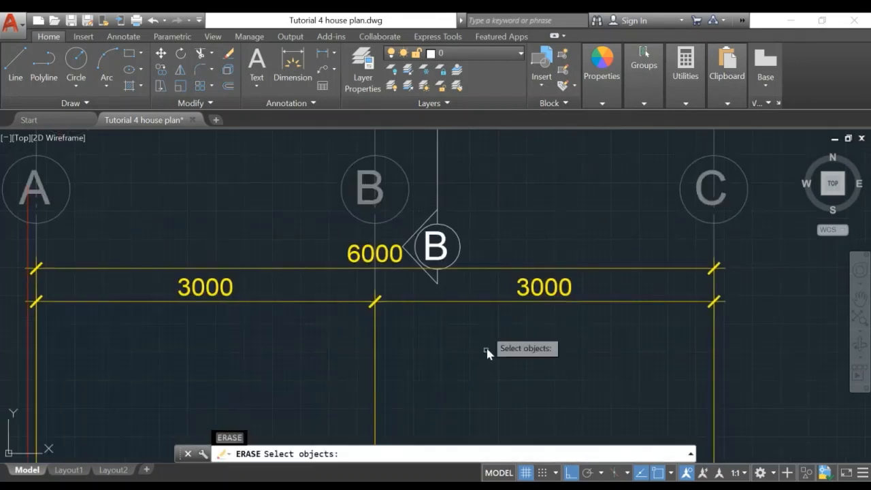
Erase the section B marker between grids B and C, its leftover line segment, and the vertical section line above it
left_click(465, 217)
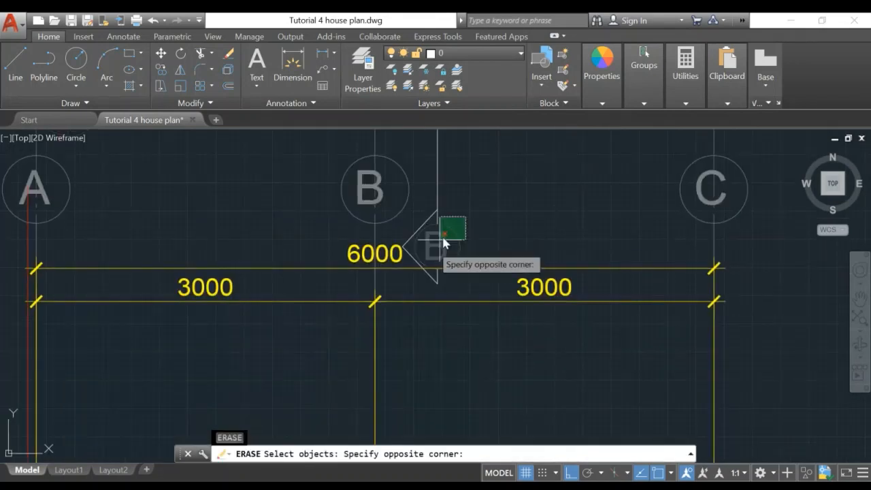
left_click(417, 260)
key("Return")
key("Return")
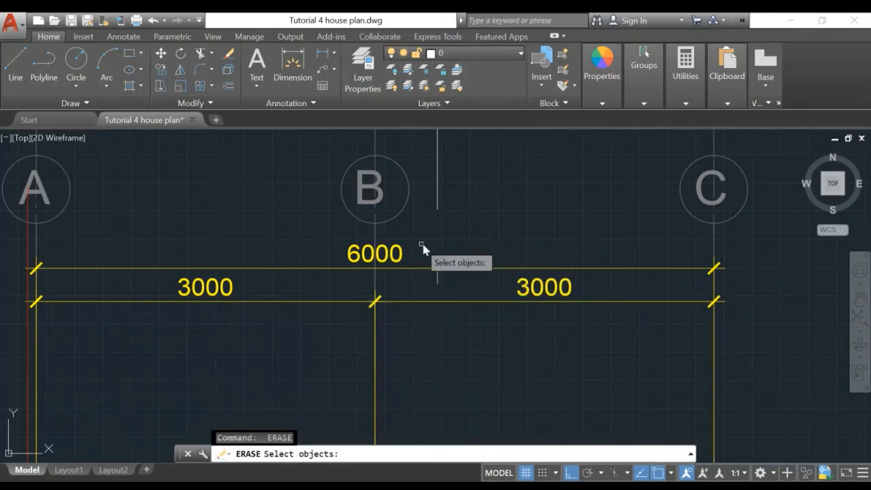
left_click(420, 244)
left_click(456, 302)
key("Return")
key("Return")
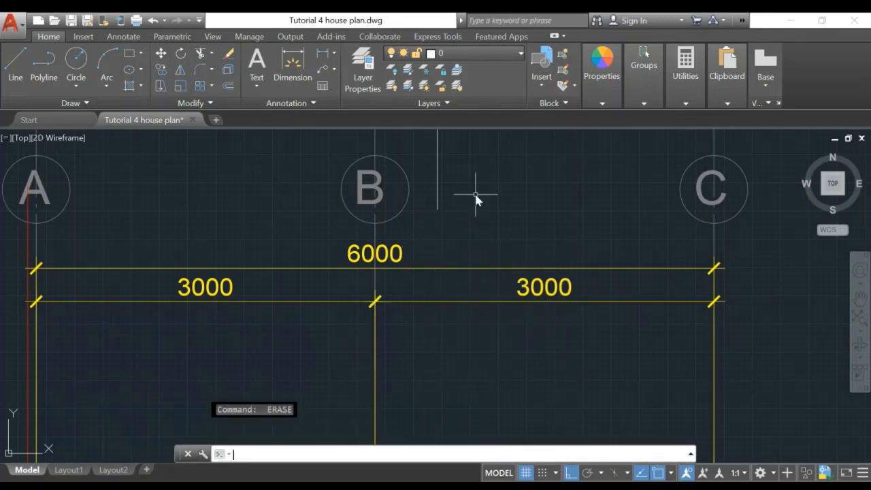
left_click(470, 170)
left_click(425, 201)
key("Return")
Offset the green floor line between grids A and C upward by 3500
scroll(494, 182, "down", 3)
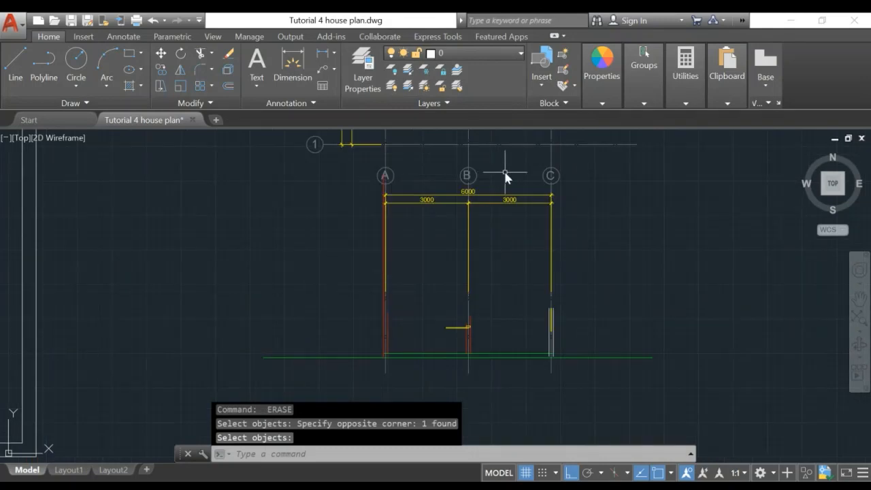
middle_click_drag(506, 175, 466, 320)
scroll(463, 287, "up", 1)
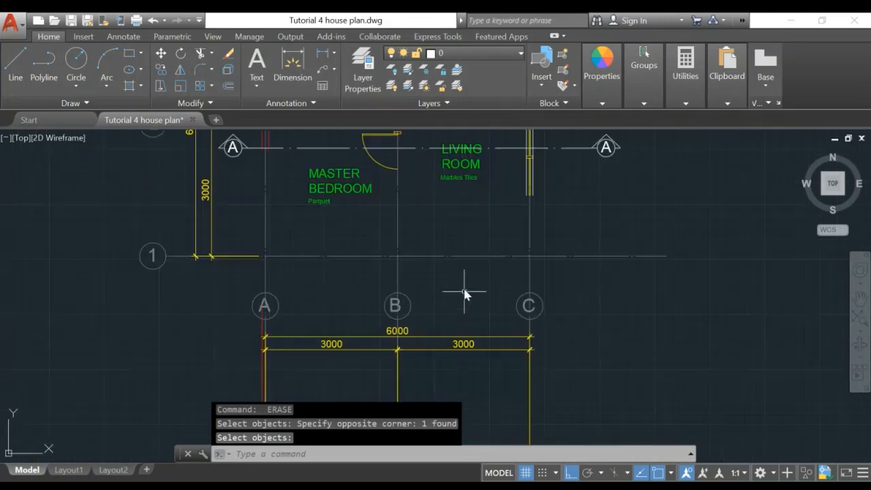
middle_click_drag(472, 396, 499, 322)
scroll(500, 323, "down", 2)
scroll(490, 301, "up", 4)
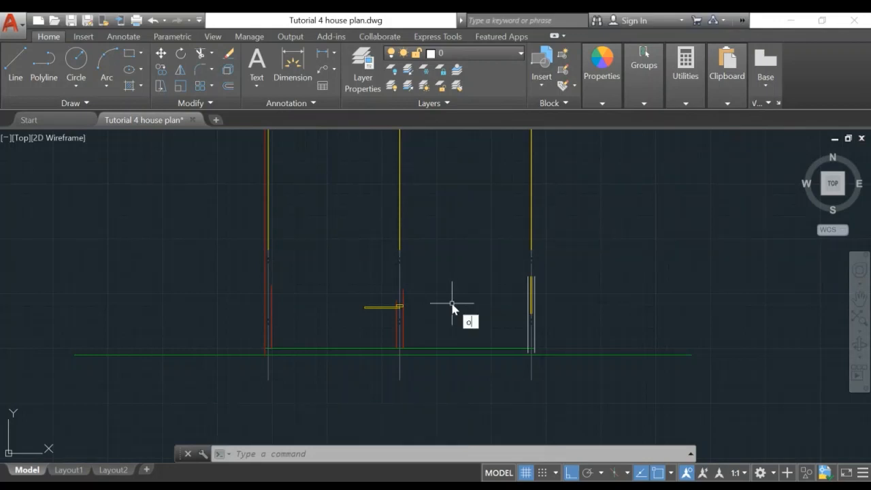
key("Return")
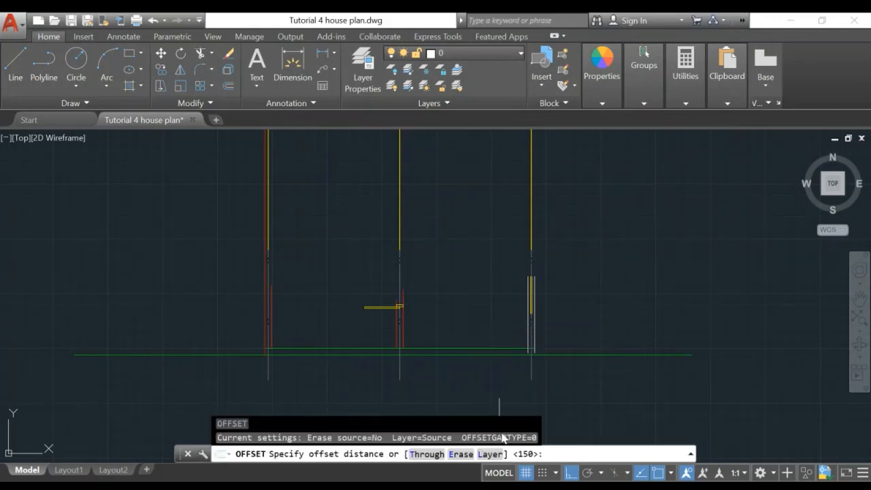
type("35")
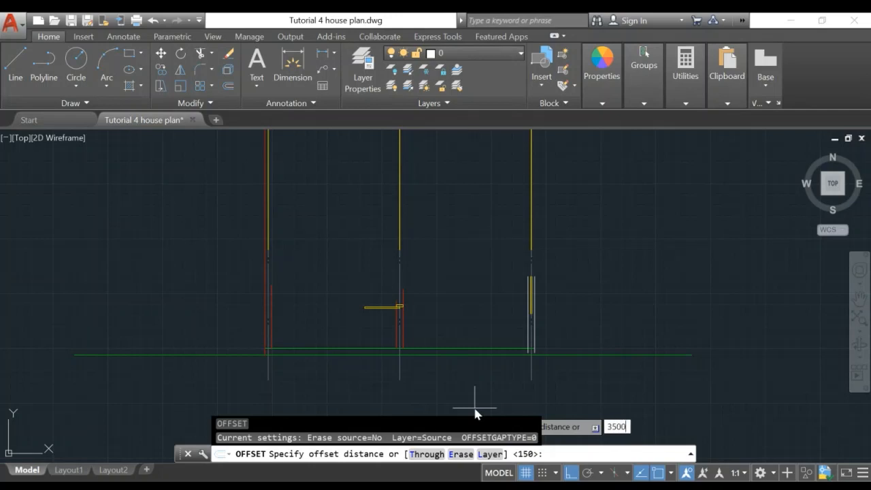
type("00")
key("Return")
scroll(497, 355, "up", 2)
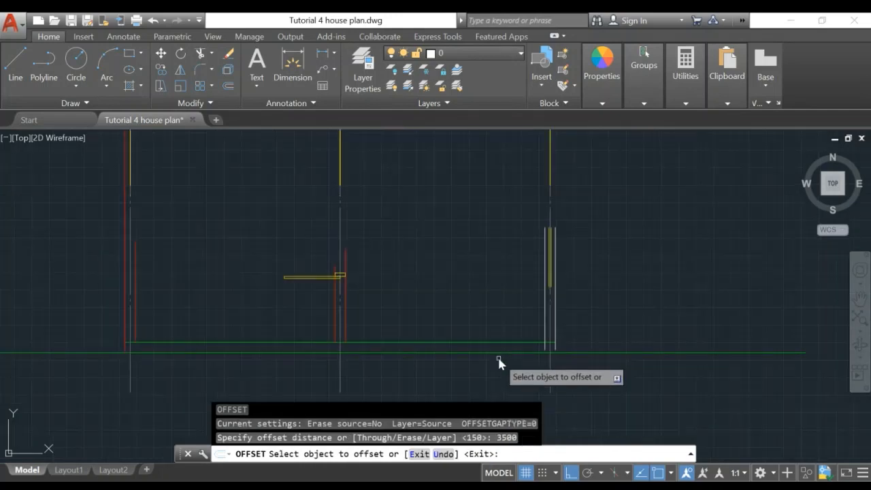
left_click(499, 342)
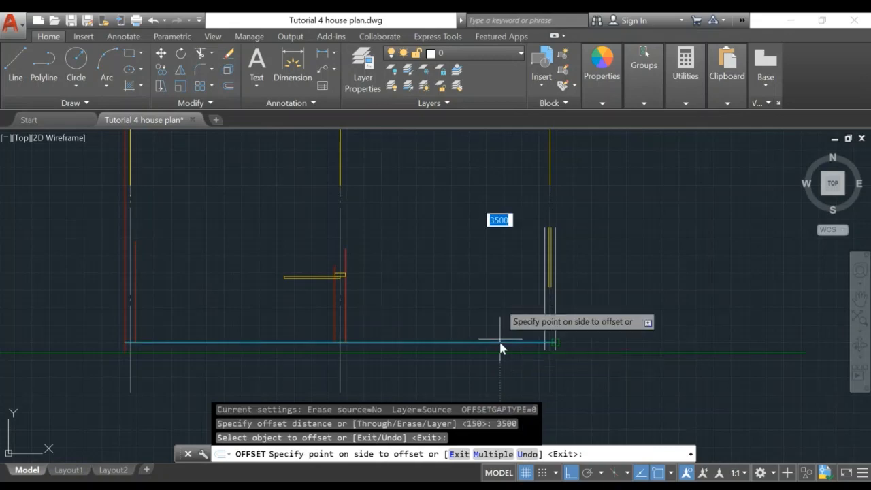
scroll(493, 223, "down", 2)
left_click(500, 235)
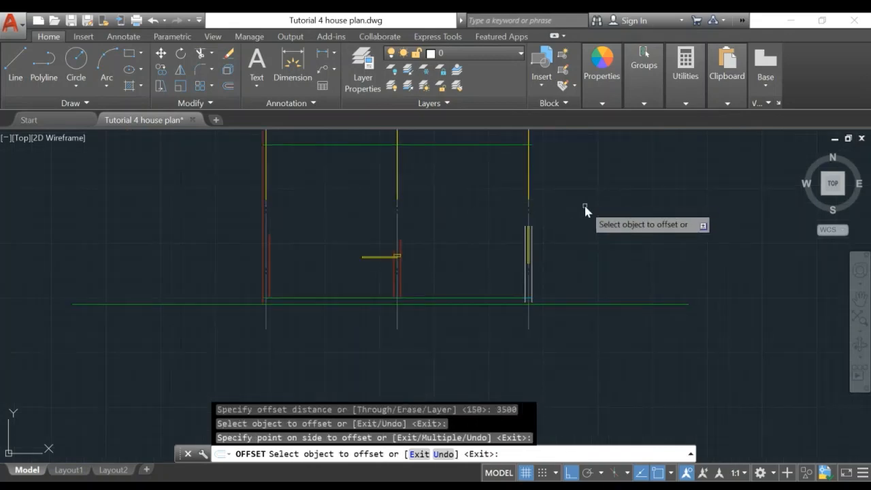
scroll(583, 210, "up", 1)
scroll(476, 198, "down", 1)
middle_click_drag(459, 197, 431, 300)
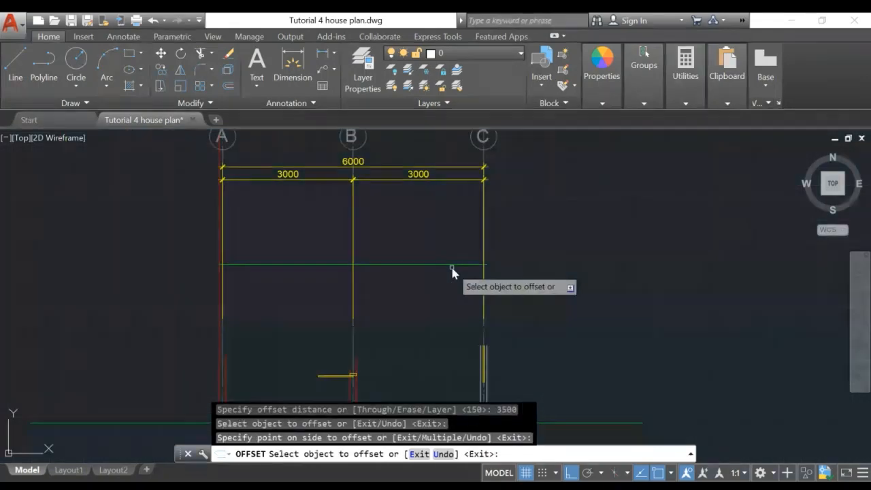
key("Escape")
Examine the projected wall, door and window lines at grids A, B and C between the floor line and the upper level line
mouse_move(408, 263)
middle_mouse_down()
mouse_move(411, 313)
mouse_move(450, 282)
middle_mouse_up()
scroll(409, 311, "up", 1)
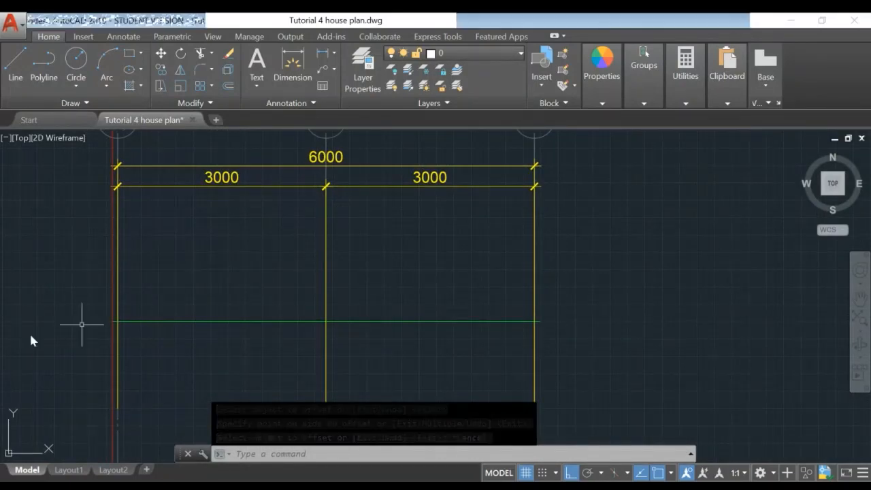
middle_click_drag(445, 327, 488, 188)
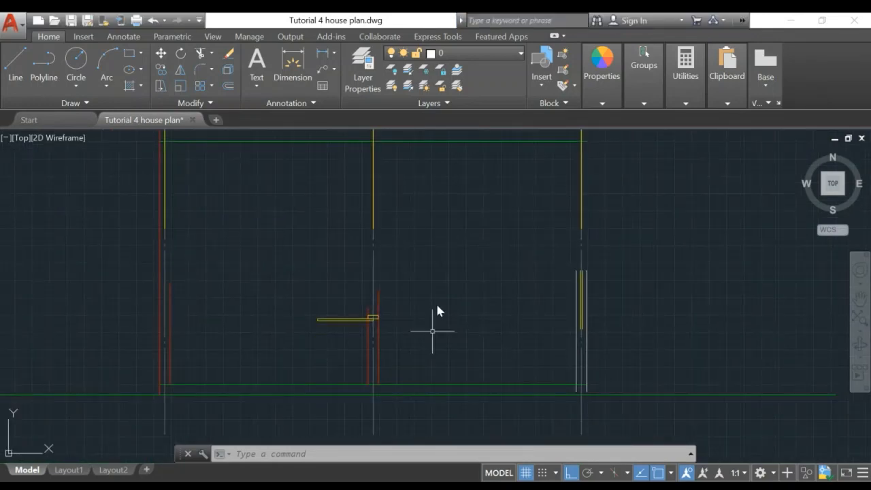
scroll(320, 315, "up", 2)
scroll(333, 313, "down", 2)
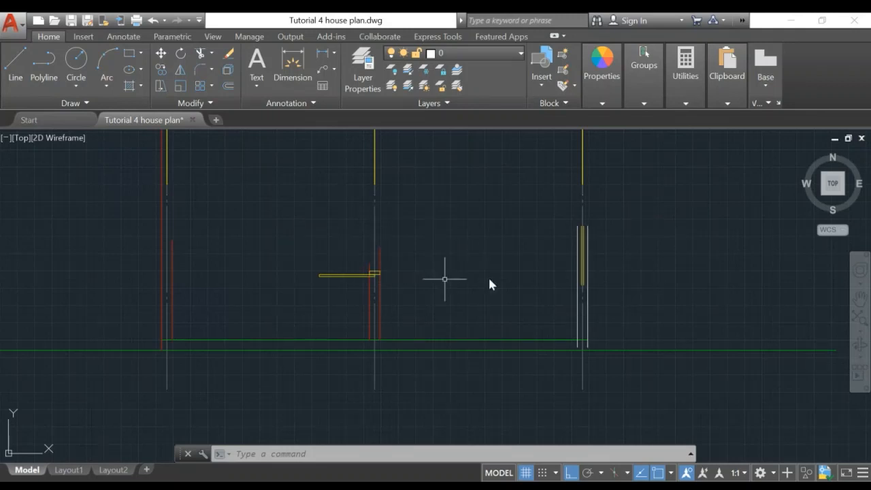
middle_click_drag(474, 290, 324, 296)
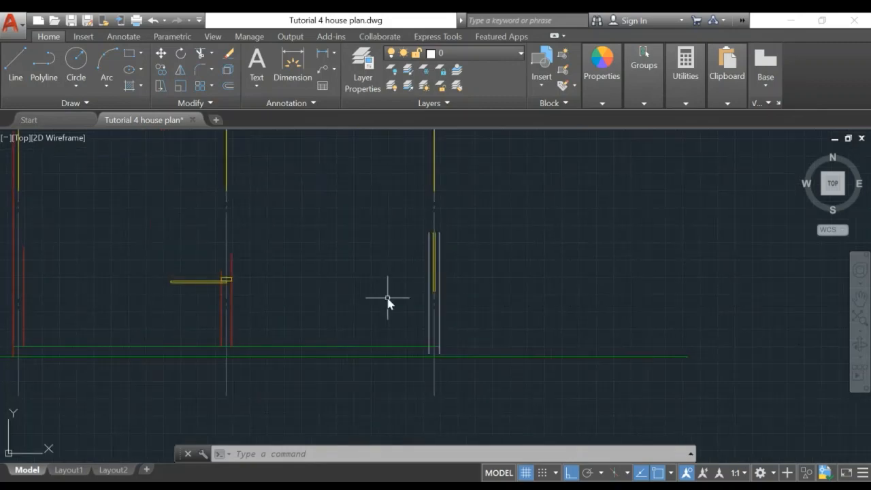
middle_click_drag(472, 328, 395, 321)
scroll(395, 325, "up", 2)
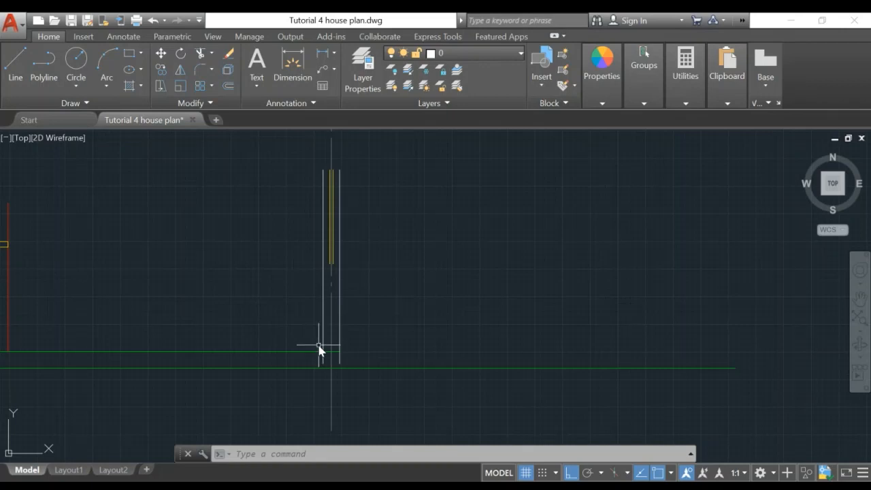
middle_click_drag(428, 233, 519, 343)
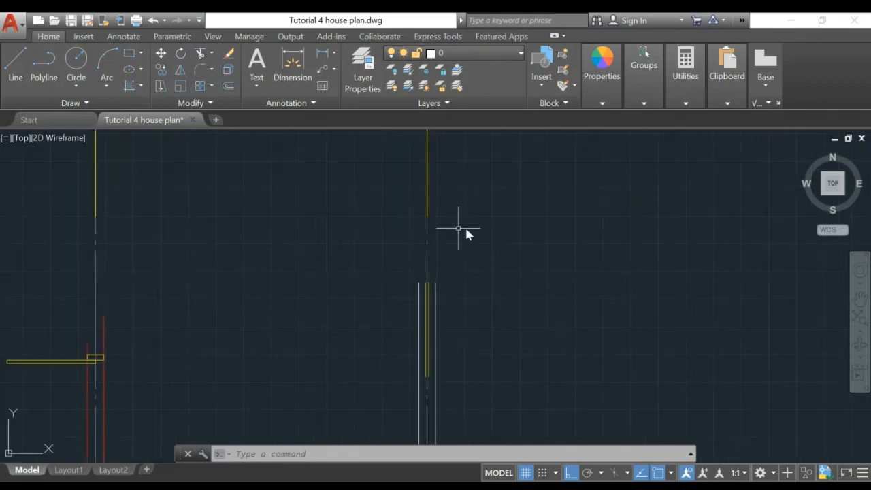
middle_click_drag(318, 281, 418, 222)
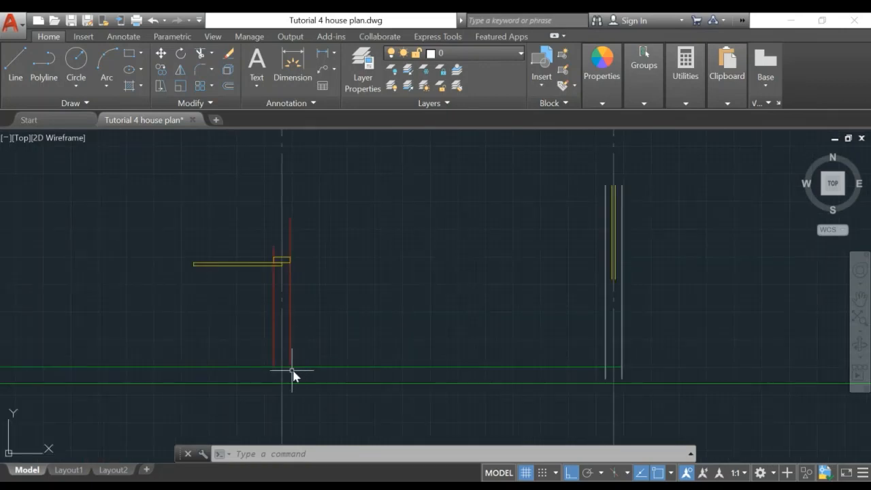
mouse_move(377, 237)
middle_mouse_down()
mouse_move(383, 266)
mouse_move(371, 355)
middle_mouse_up()
scroll(358, 293, "down", 2)
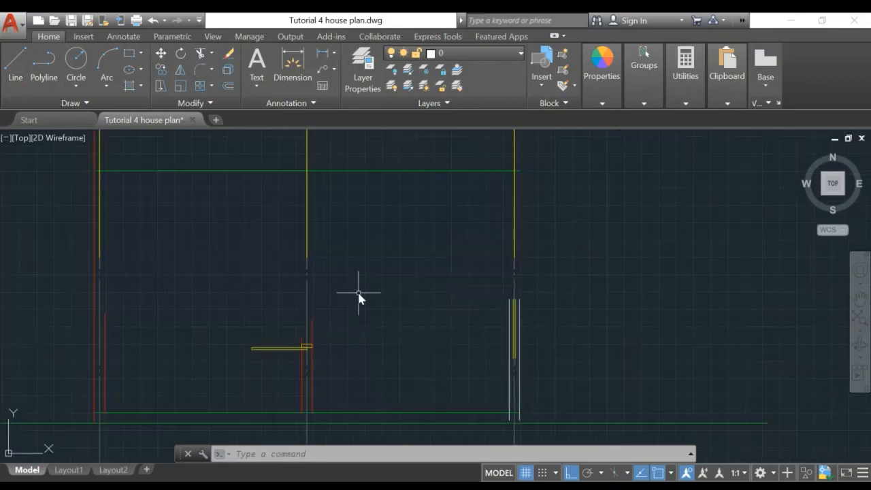
middle_click_drag(400, 323, 310, 282)
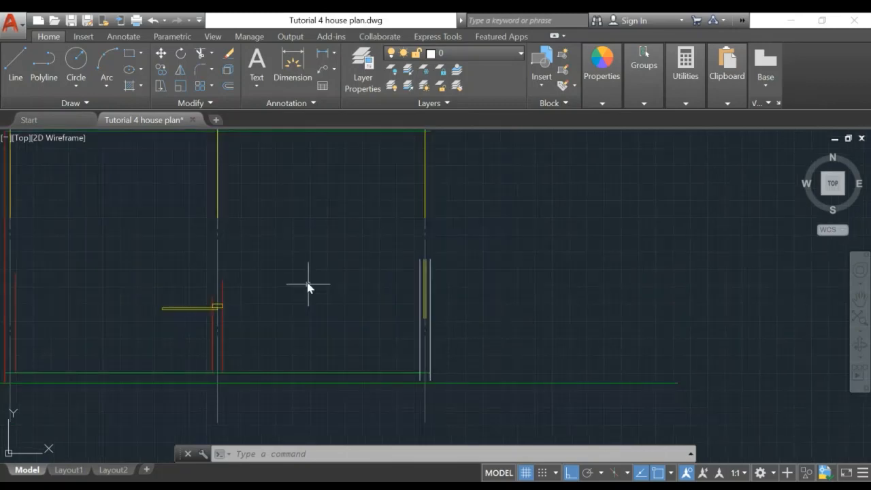
Offset the green floor line upward by 2100 to mark the next level line
key("Return")
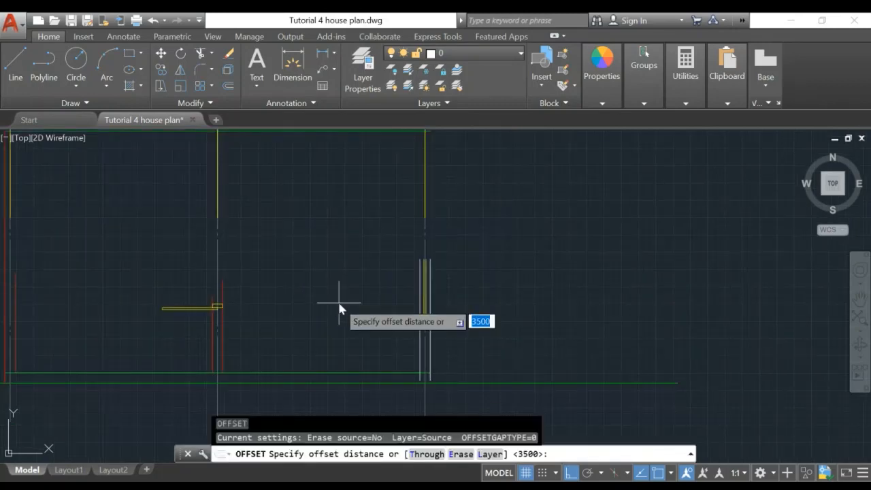
type("21")
key("Return")
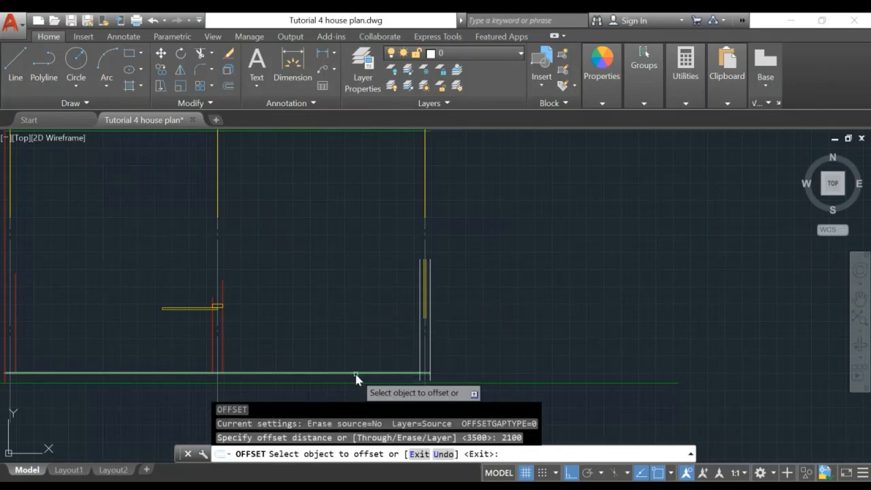
left_click(355, 375)
left_click(364, 197)
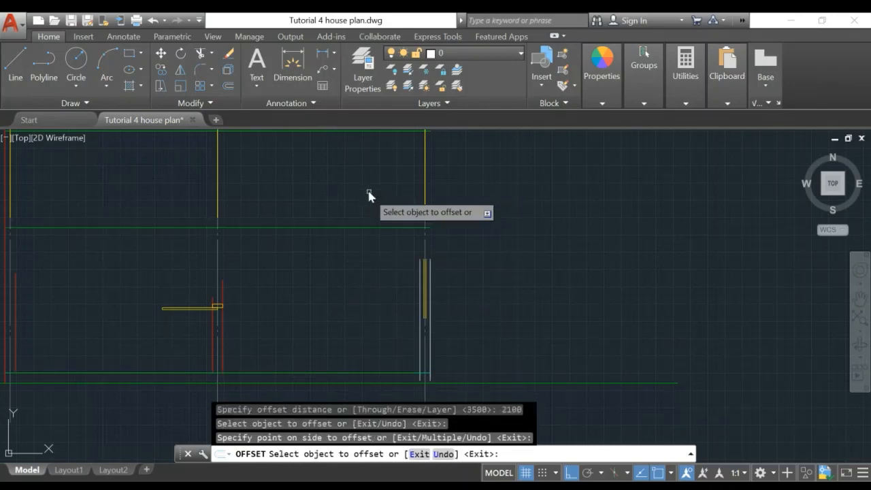
key("Escape")
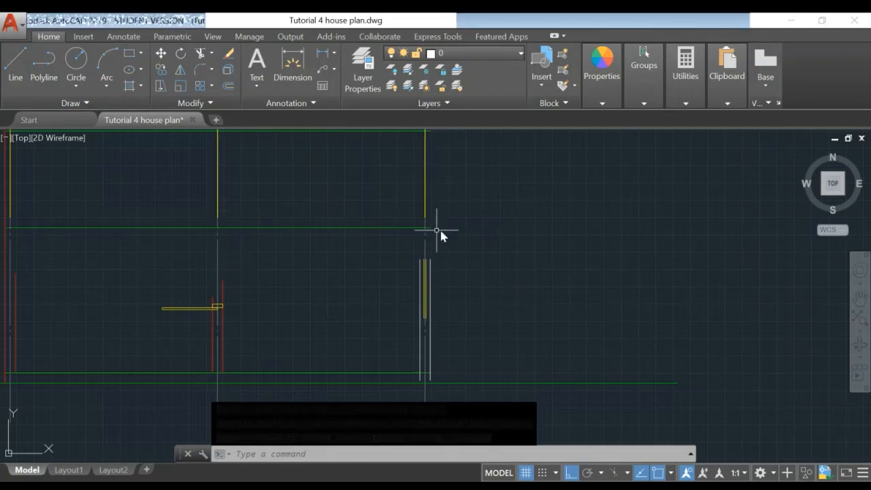
Offset the green floor line upward by 1000 to add a lower level line
type("o")
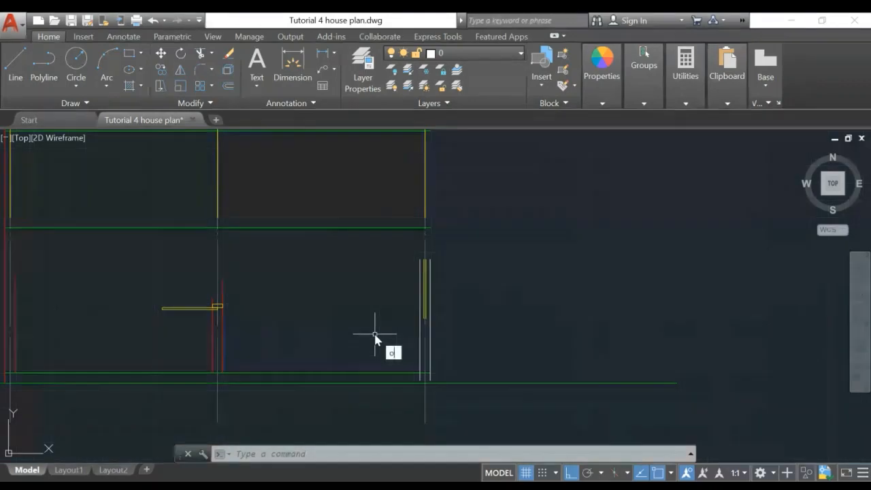
key("Return")
type("10")
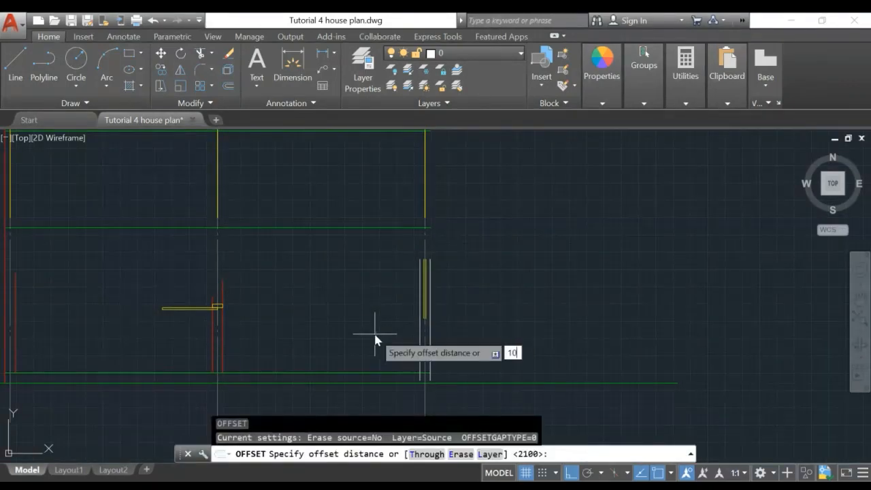
type("00")
key("Return")
left_click(392, 373)
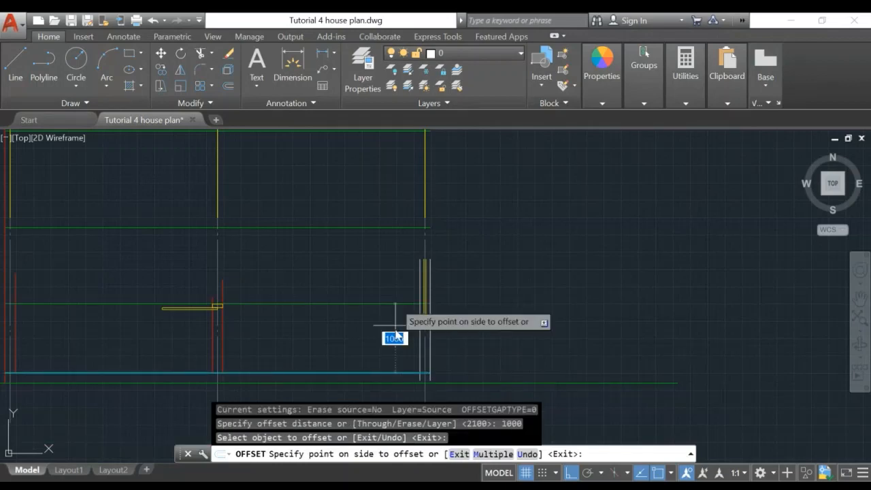
left_click(461, 333)
key("Escape")
Extend the two red wall lines at grid B up to the level line 2100 above the floor
scroll(466, 310, "up", 2)
scroll(468, 307, "up", 2)
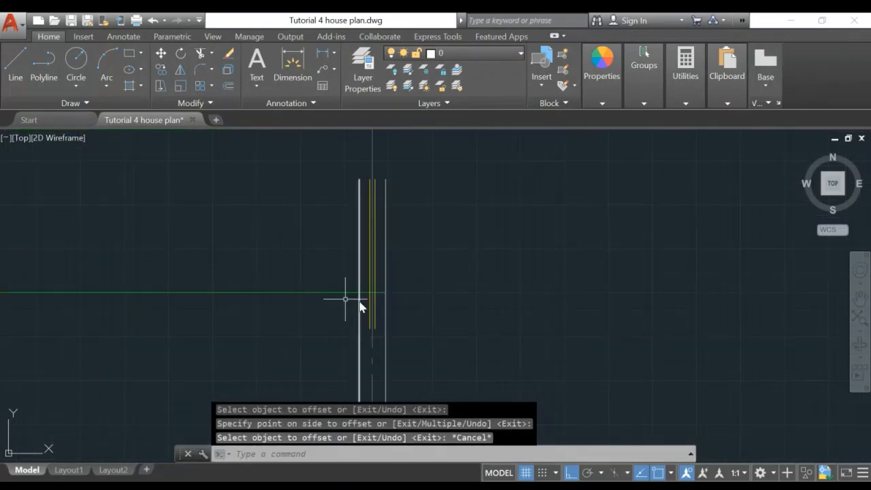
middle_click_drag(270, 310, 295, 308)
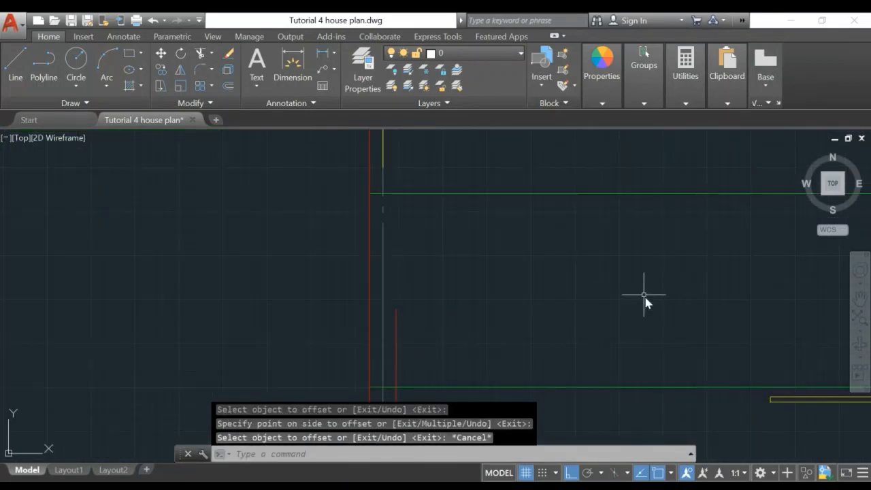
middle_click_drag(644, 295, 295, 253)
scroll(474, 268, "down", 2)
mouse_move(595, 291)
middle_mouse_down()
mouse_move(517, 260)
mouse_move(470, 206)
mouse_move(461, 251)
middle_mouse_up()
scroll(457, 215, "down", 2)
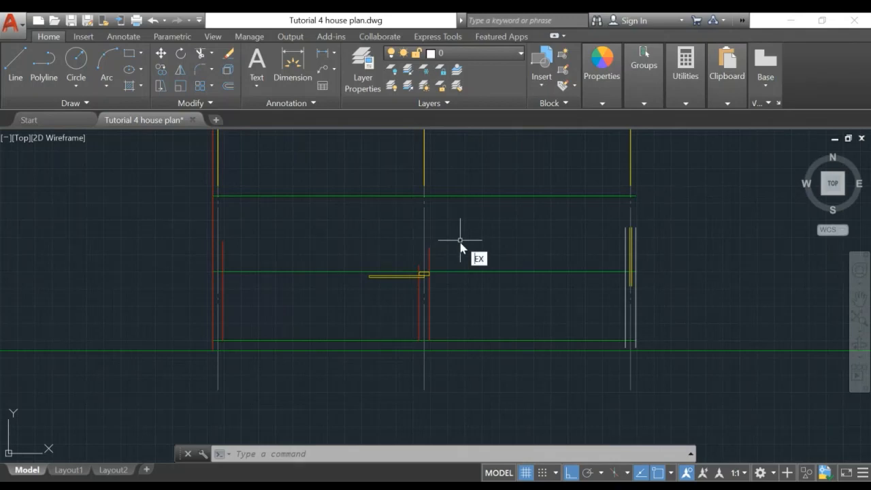
key("Return")
left_click(450, 196)
key("Return")
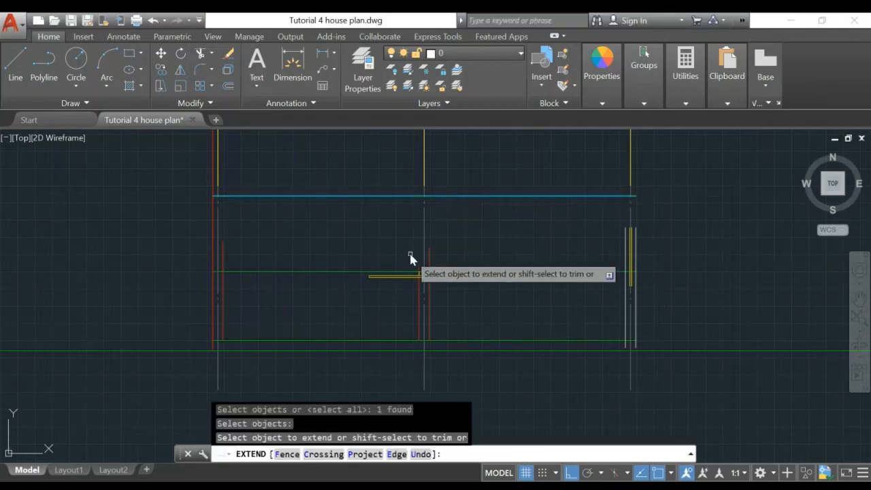
left_click(417, 267)
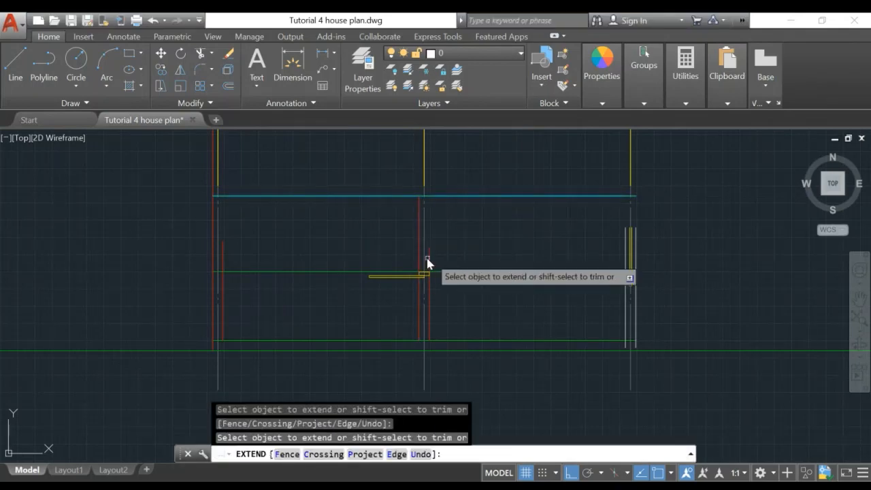
left_click(427, 262)
key("Escape")
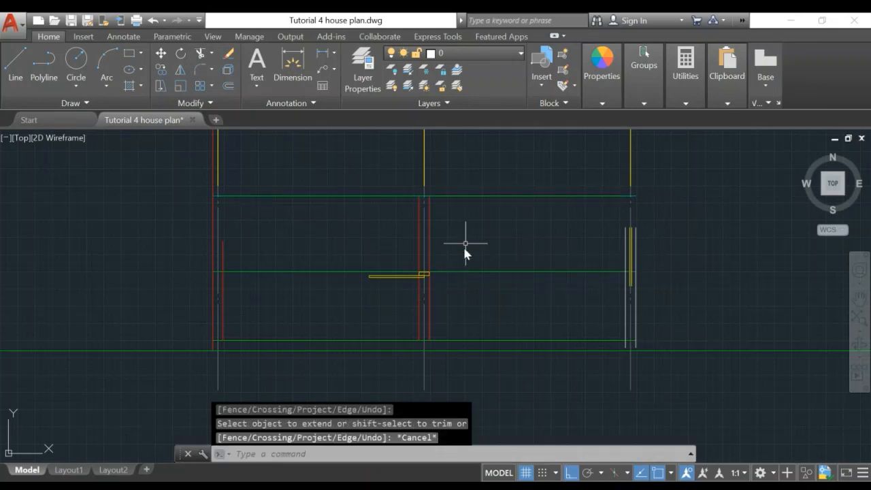
scroll(470, 258, "down", 3)
middle_click_drag(483, 197, 431, 334)
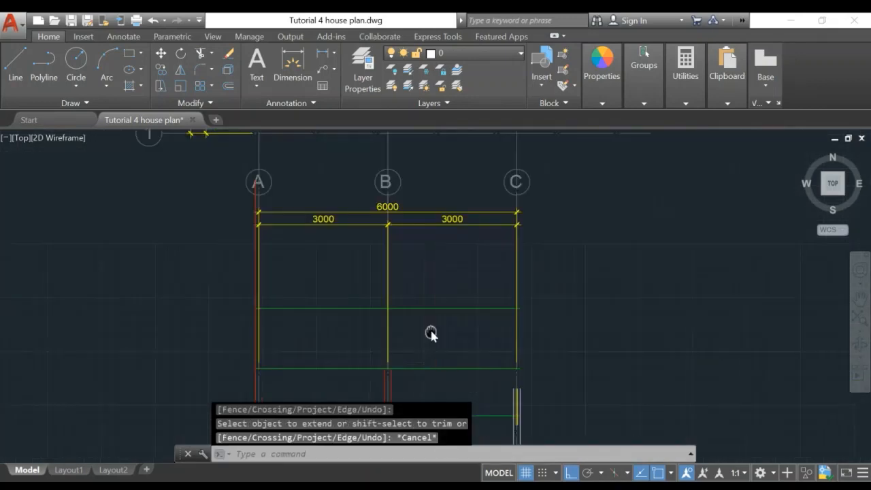
Examine where section line A-A passes the master bedroom door opening at grid B and compare it with the projected section lines
middle_click_drag(431, 242, 408, 332)
scroll(408, 306, "up", 3)
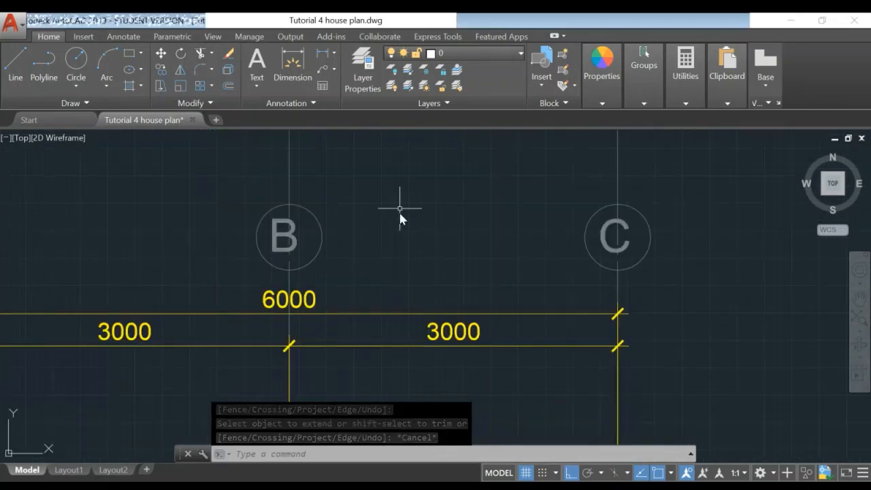
scroll(397, 197, "down", 3)
middle_click_drag(400, 195, 372, 427)
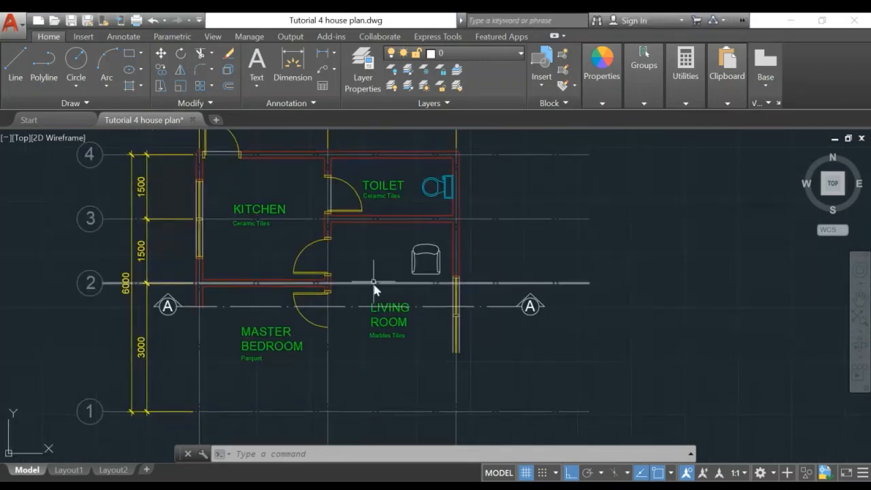
scroll(372, 281, "up", 4)
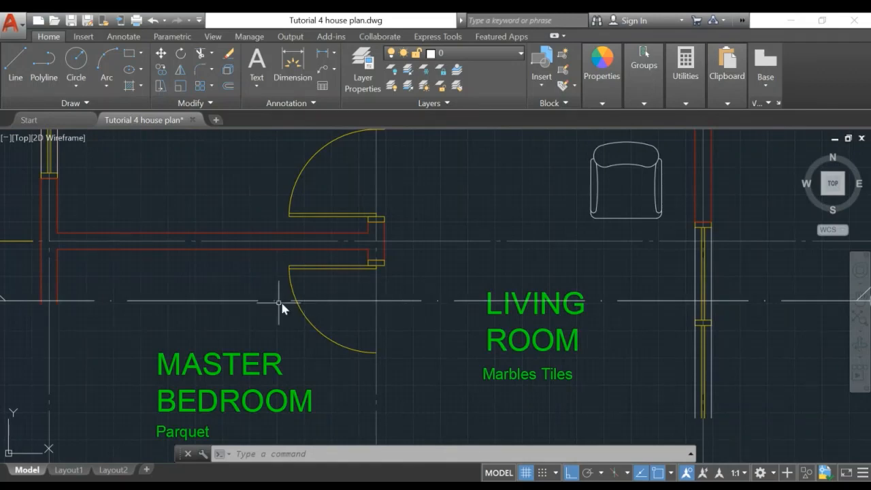
scroll(385, 280, "up", 2)
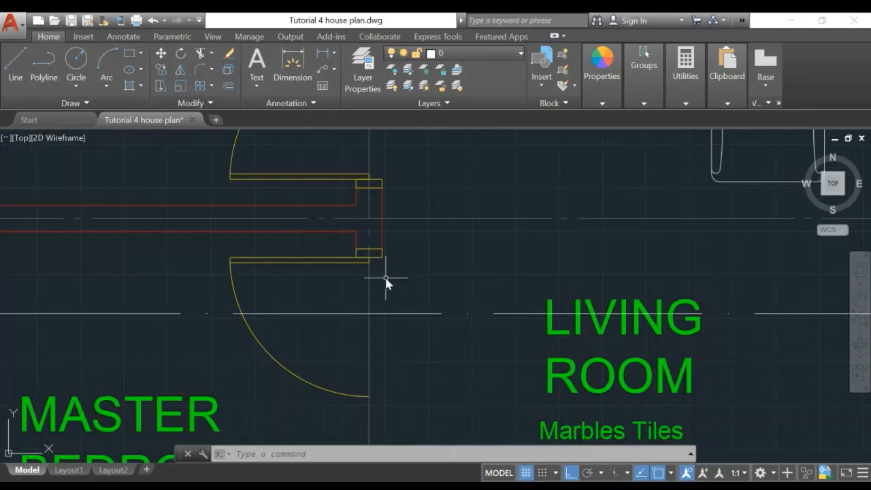
scroll(386, 281, "up", 2)
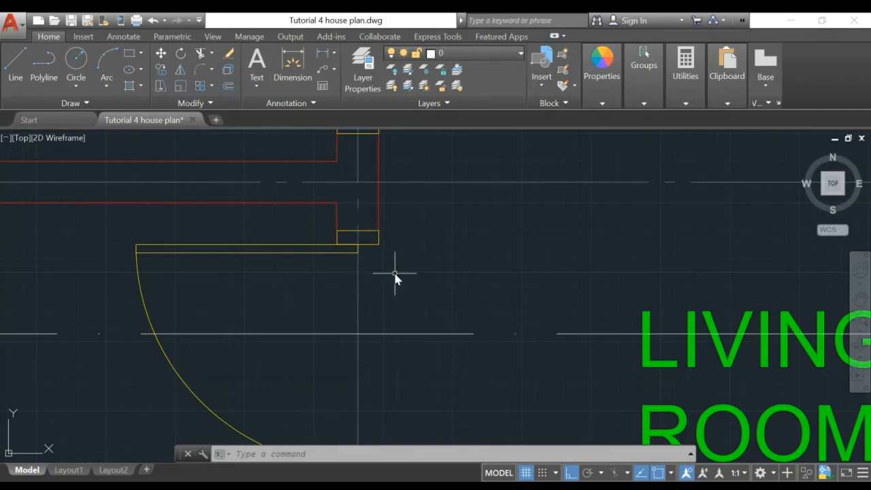
scroll(394, 276, "down", 4)
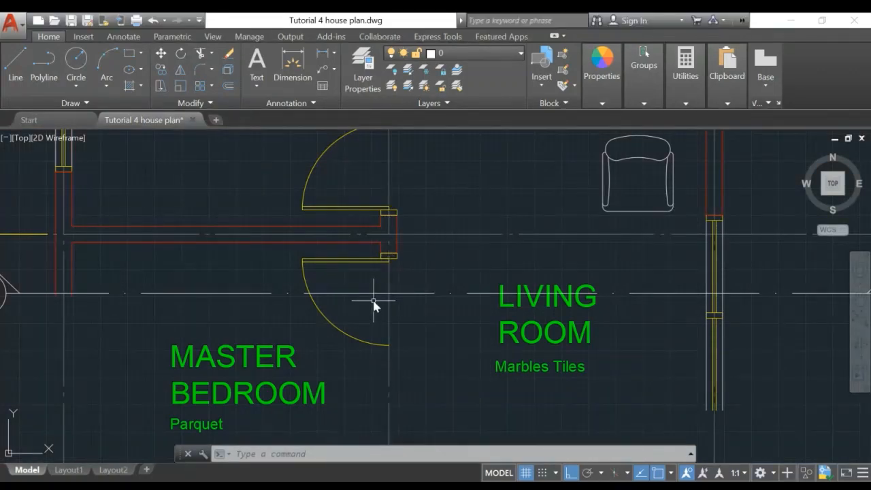
middle_click_drag(427, 379, 449, 129)
middle_click_drag(463, 366, 464, 225)
middle_click_drag(467, 347, 472, 173)
middle_click_drag(479, 393, 487, 143)
middle_click_drag(484, 366, 489, 243)
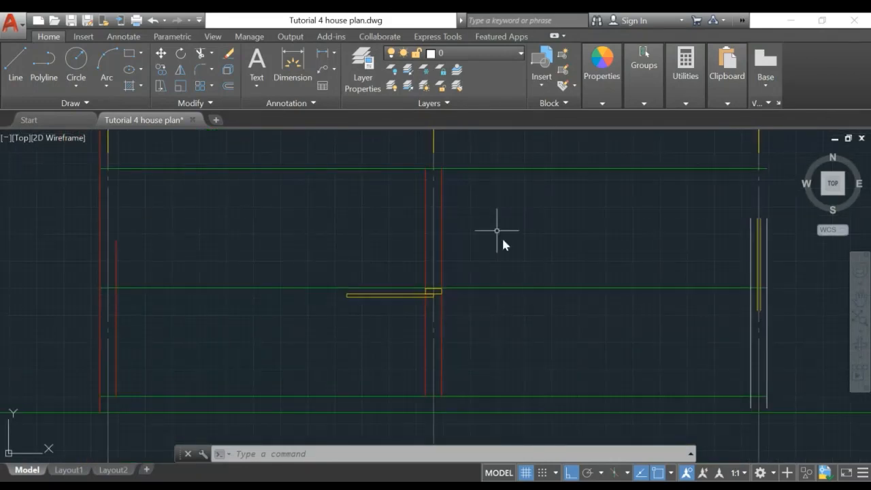
Extend the two red wall lines at grid B from the 2100 level line up to the topmost green level line
middle_click_drag(493, 191, 469, 349)
scroll(443, 321, "up", 2)
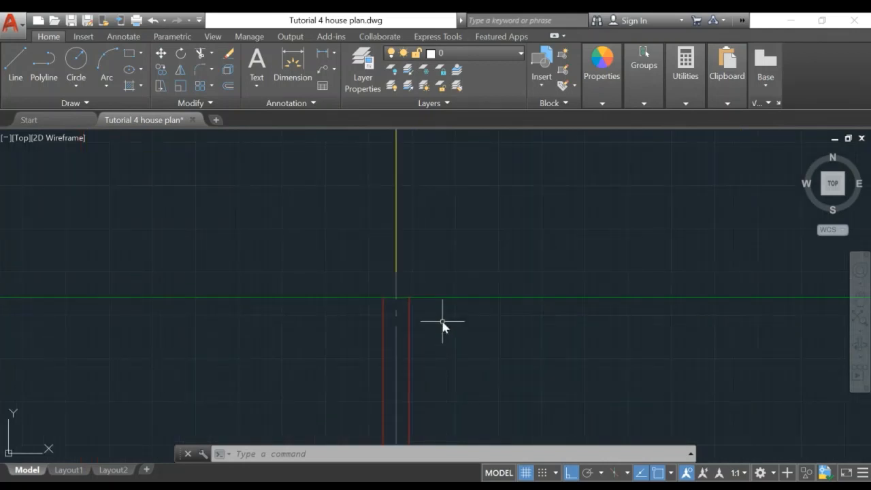
scroll(442, 316, "down", 2)
type("e")
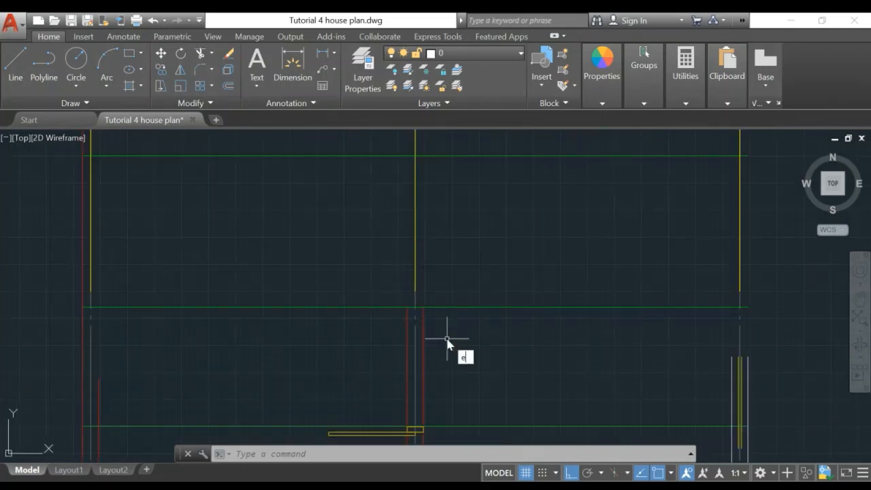
type("x")
key("Return")
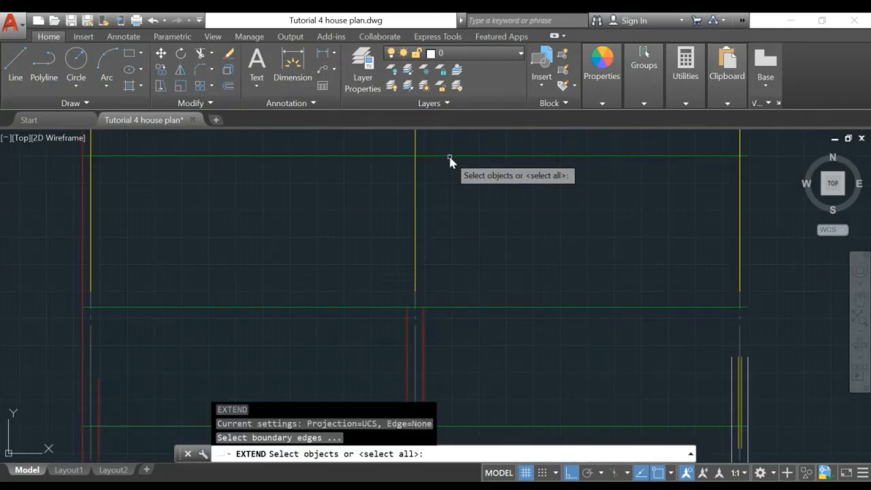
left_click(449, 156)
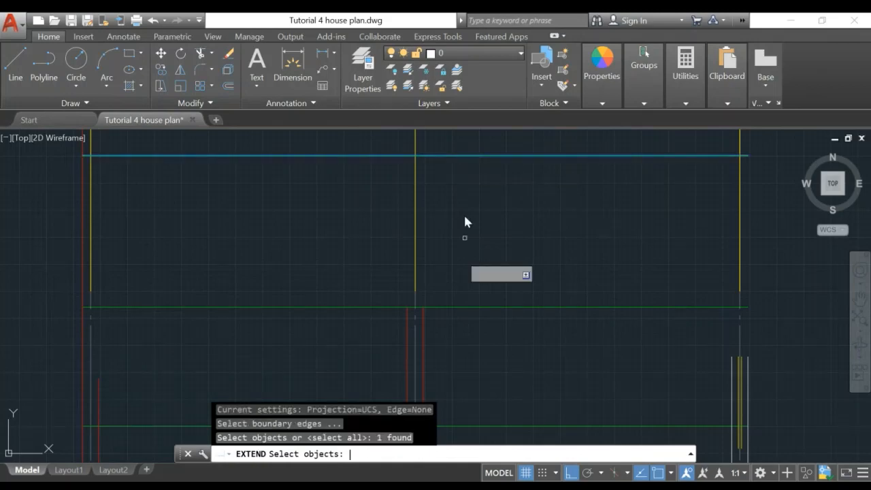
key("Return")
left_click(421, 325)
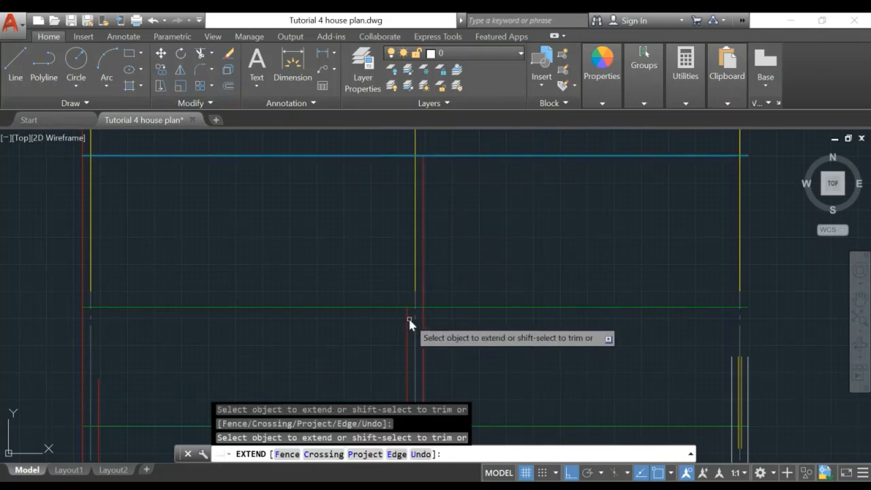
left_click(407, 323)
key("Escape")
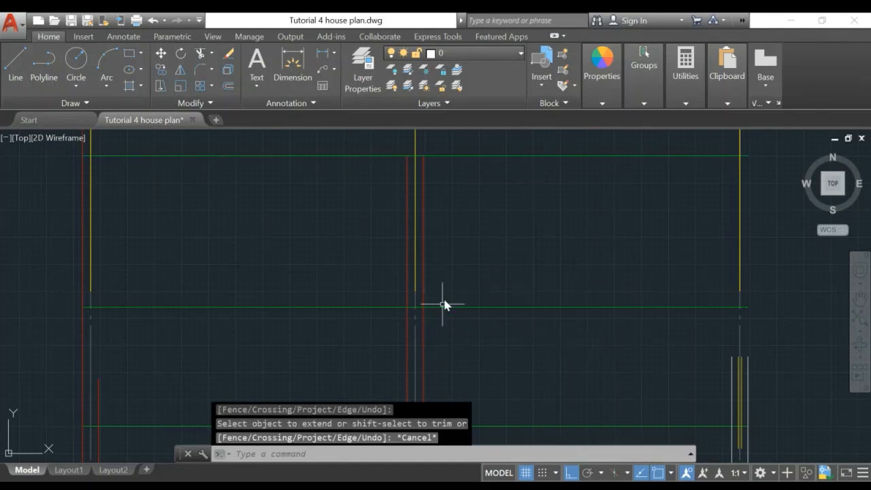
Trim away the parts of the two red wall lines at grid B below the 2100 level line
scroll(428, 309, "up", 4)
type("tr")
key("Return")
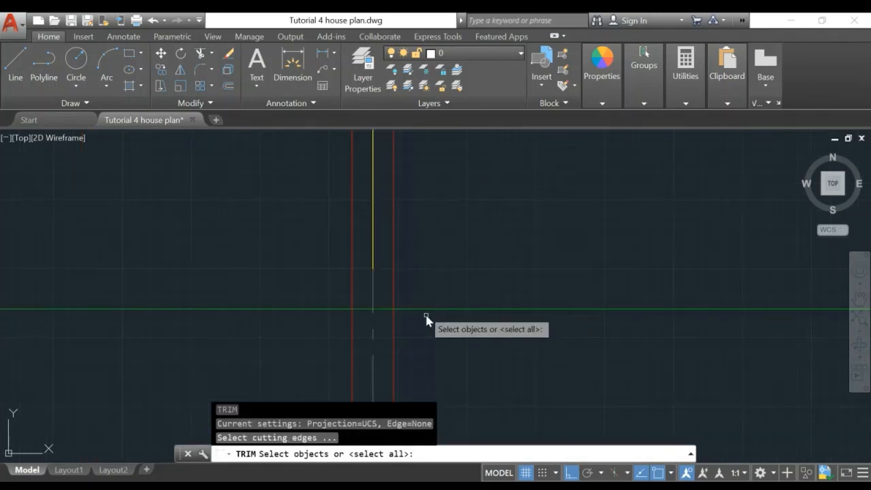
left_click(425, 310)
key("Return")
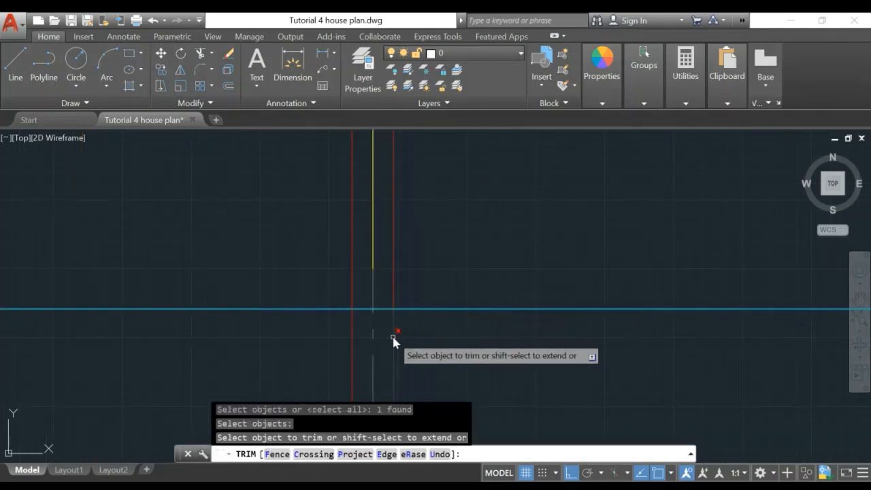
left_click(394, 339)
left_click(354, 336)
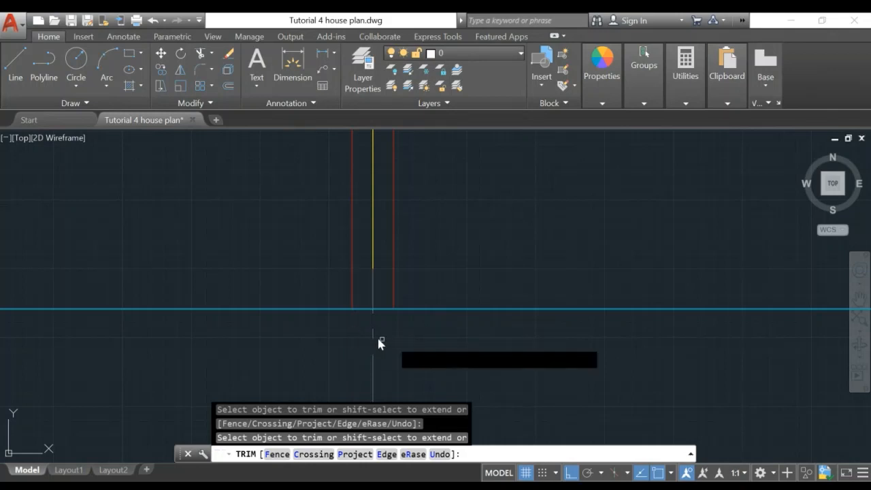
key("Escape")
scroll(431, 344, "down", 6)
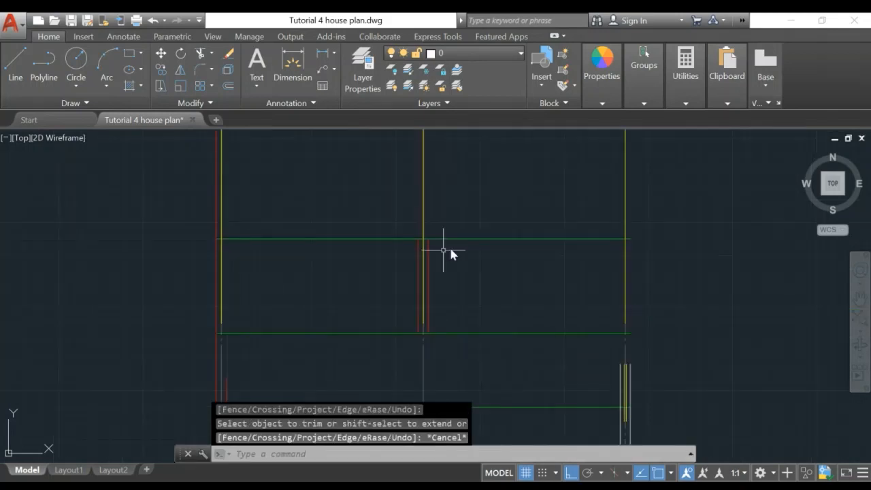
Extend the two white outer window lines at grid C up to the topmost green level line
middle_click_drag(414, 341, 433, 213)
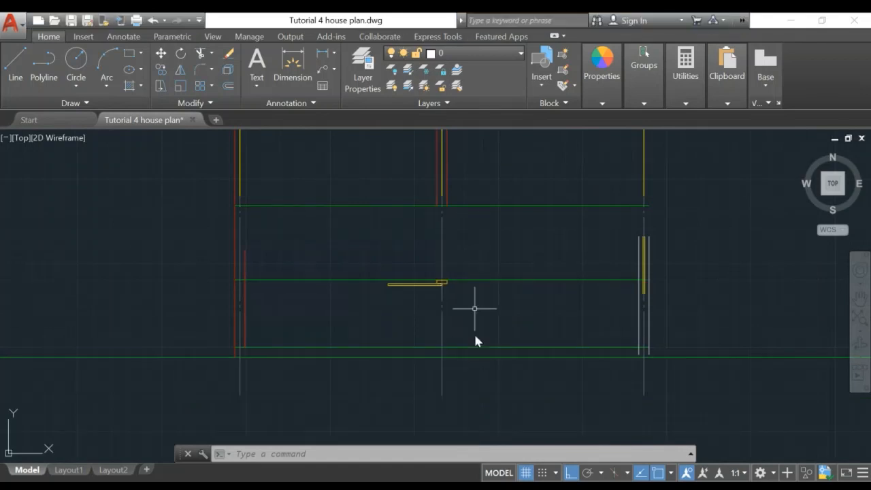
middle_click_drag(474, 245, 454, 334)
scroll(456, 331, "up", 2)
mouse_move(515, 346)
middle_mouse_down()
mouse_move(404, 344)
mouse_move(429, 350)
middle_mouse_up()
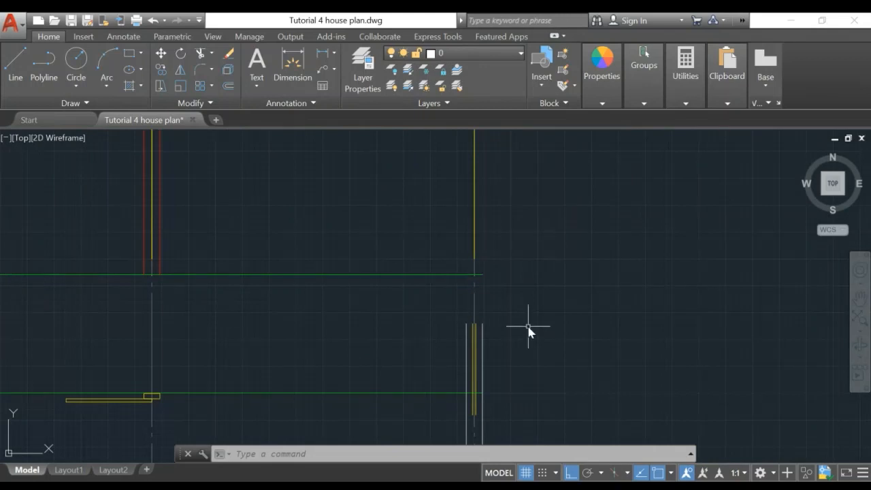
mouse_move(527, 328)
middle_mouse_down()
mouse_move(489, 348)
mouse_move(525, 321)
mouse_move(437, 247)
middle_mouse_up()
key("Return")
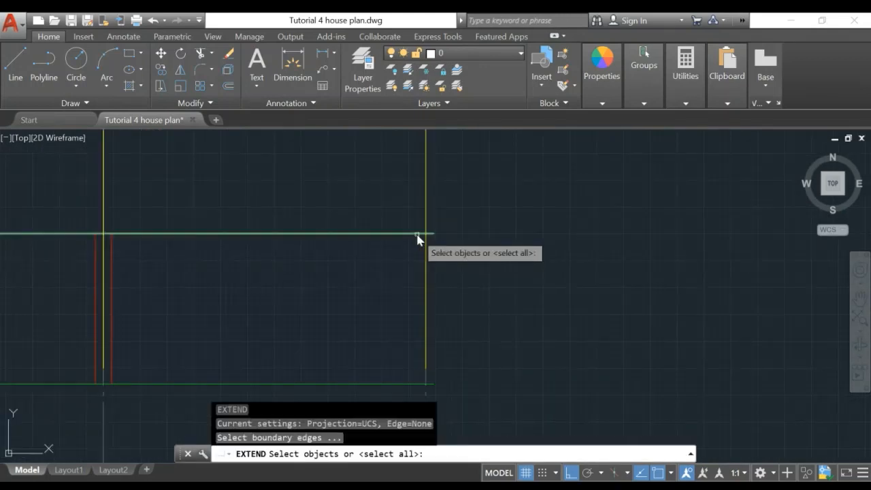
left_click(417, 233)
middle_click_drag(500, 336, 534, 255)
key("Return")
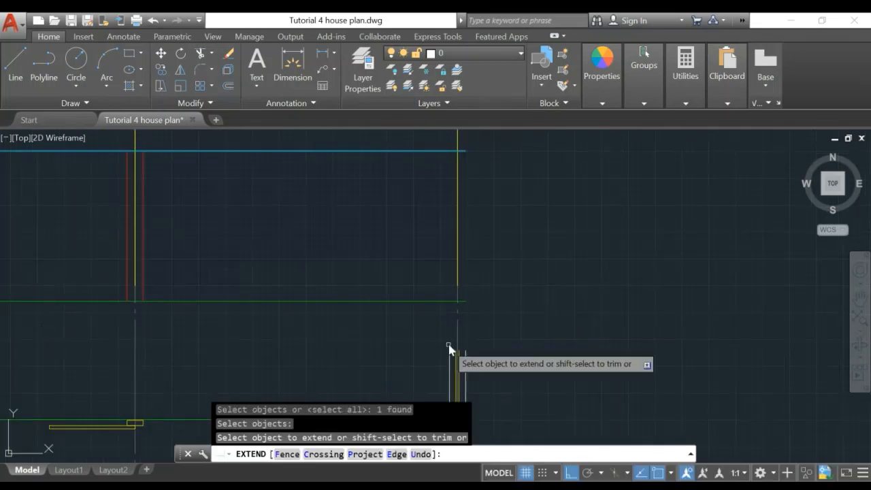
left_click(449, 349)
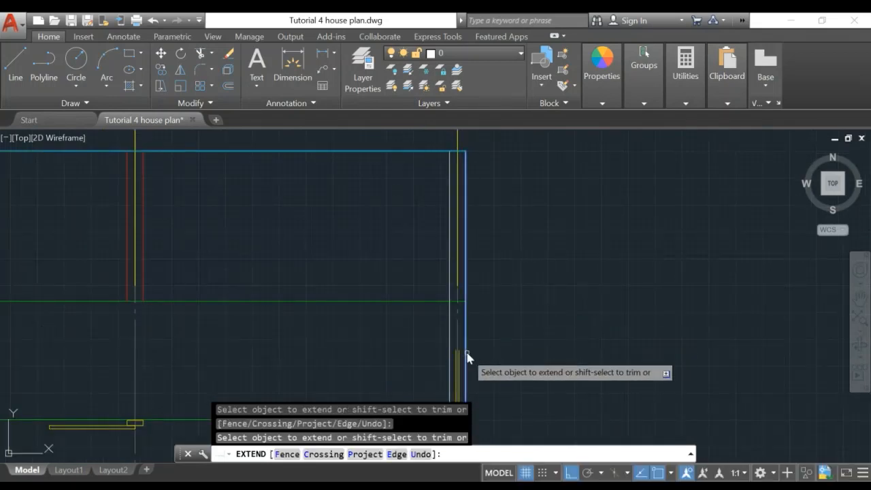
key("Escape")
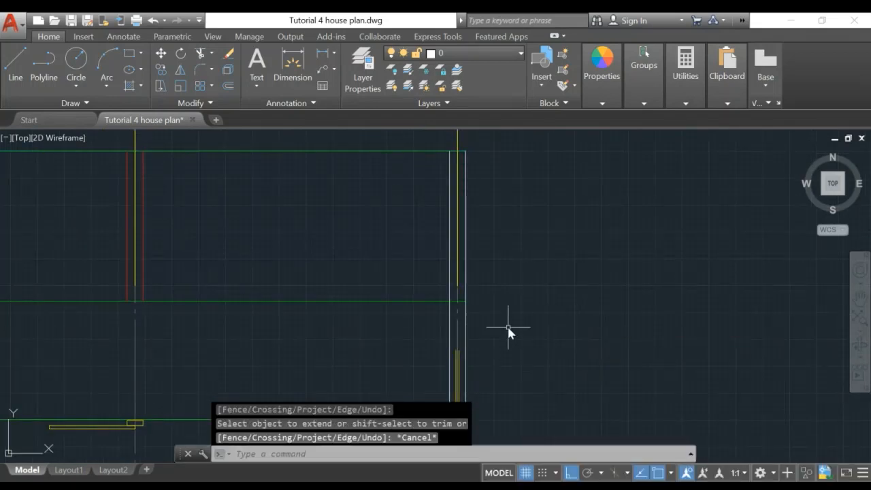
Examine the living room window at grid C where section line A-A crosses it and compare it with the section lines
mouse_move(509, 331)
middle_mouse_down()
mouse_move(504, 336)
mouse_move(564, 324)
middle_mouse_up()
scroll(491, 339, "up", 2)
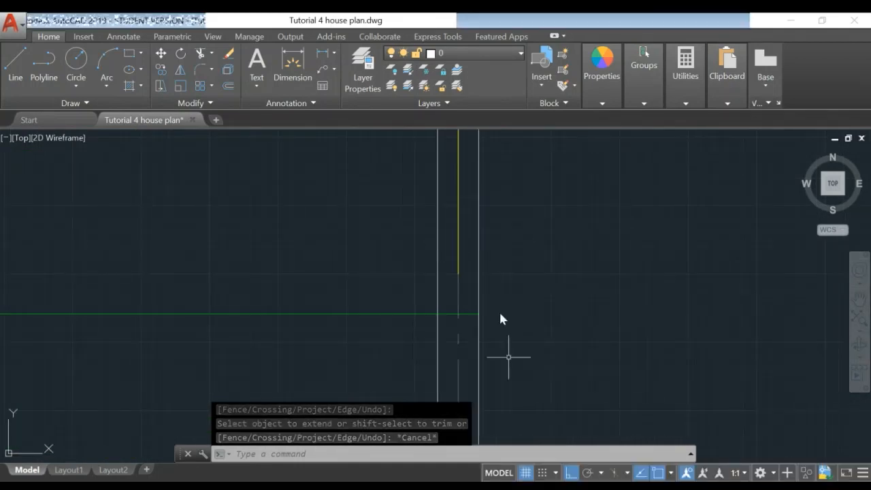
middle_click_drag(523, 389, 557, 275)
scroll(557, 274, "up", 1)
scroll(573, 315, "down", 4)
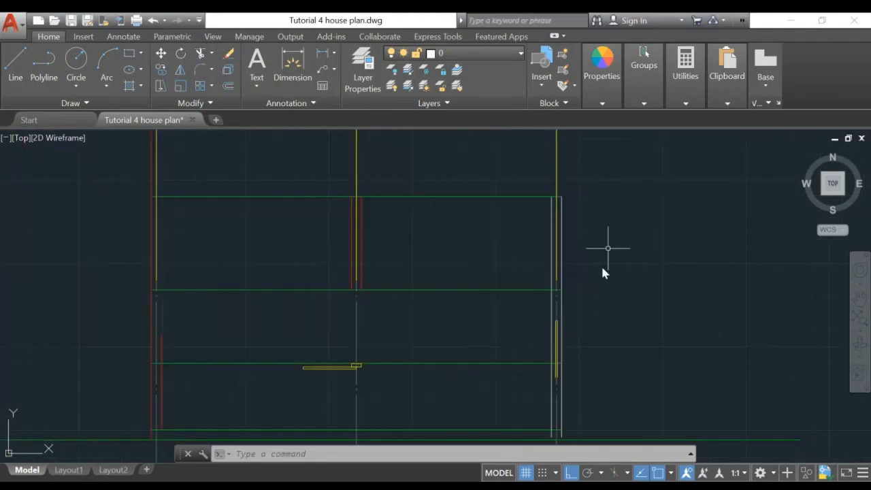
middle_click_drag(588, 229, 463, 411)
middle_click_drag(517, 177, 444, 415)
middle_click_drag(469, 184, 476, 257)
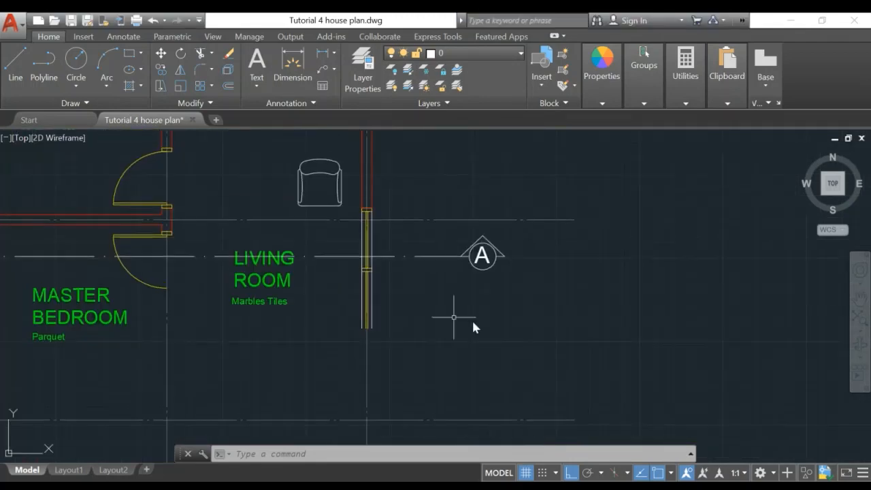
scroll(427, 301, "up", 2)
middle_click_drag(427, 307, 546, 361)
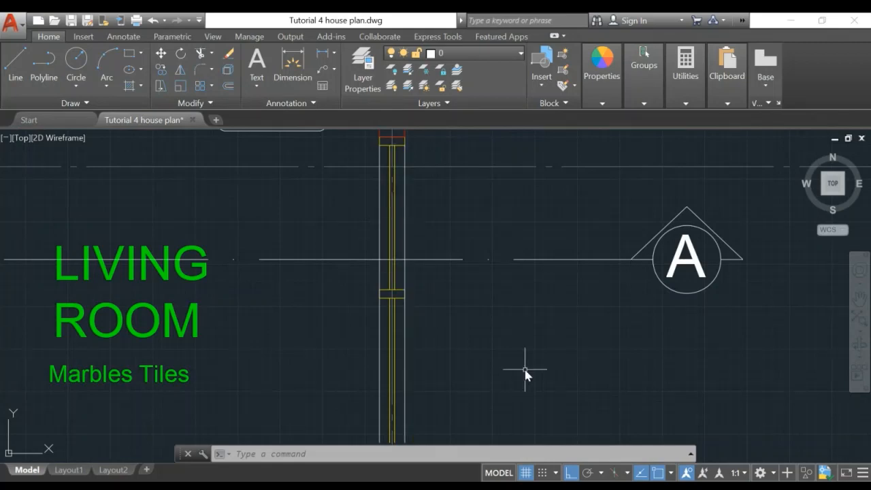
scroll(527, 371, "down", 4)
middle_click_drag(536, 387, 527, 183)
middle_click_drag(527, 358, 527, 76)
middle_click_drag(525, 231, 516, 313)
Break both white window lines at grid C, leaving a short gap in each across the 2100 level line
scroll(502, 295, "up", 5)
middle_click_drag(447, 245, 437, 306)
scroll(438, 305, "up", 2)
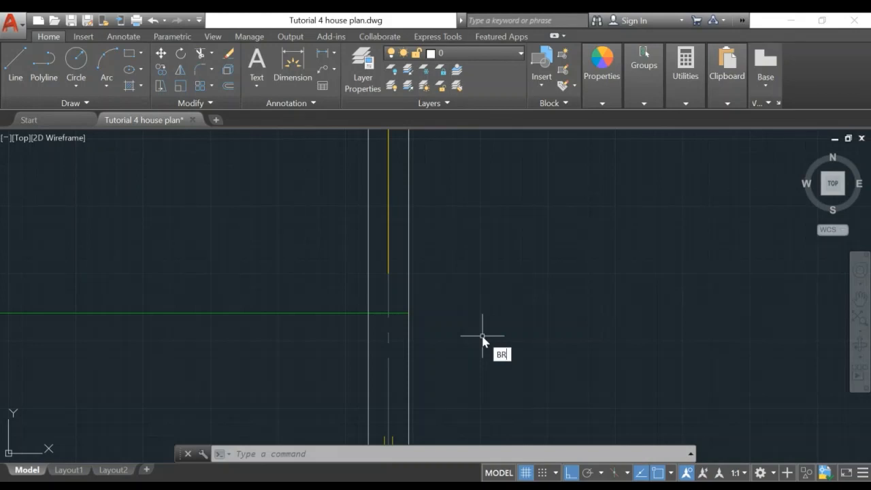
key("Return")
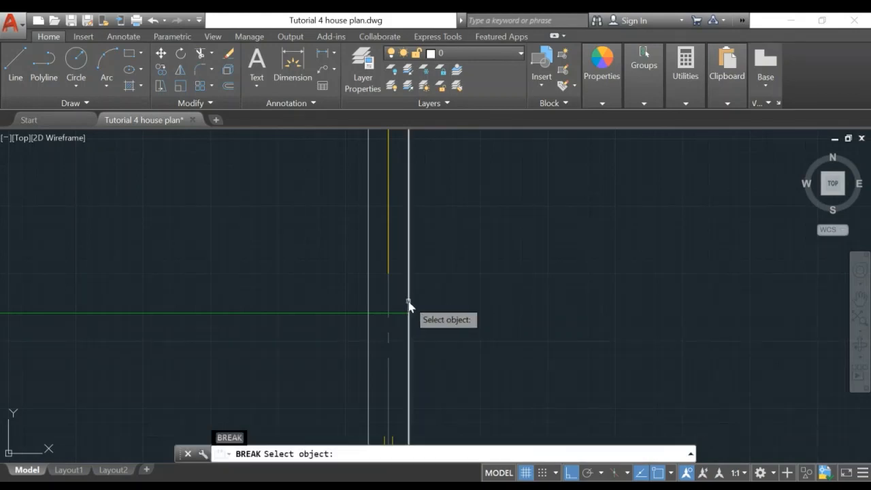
left_click(408, 304)
left_click(423, 329)
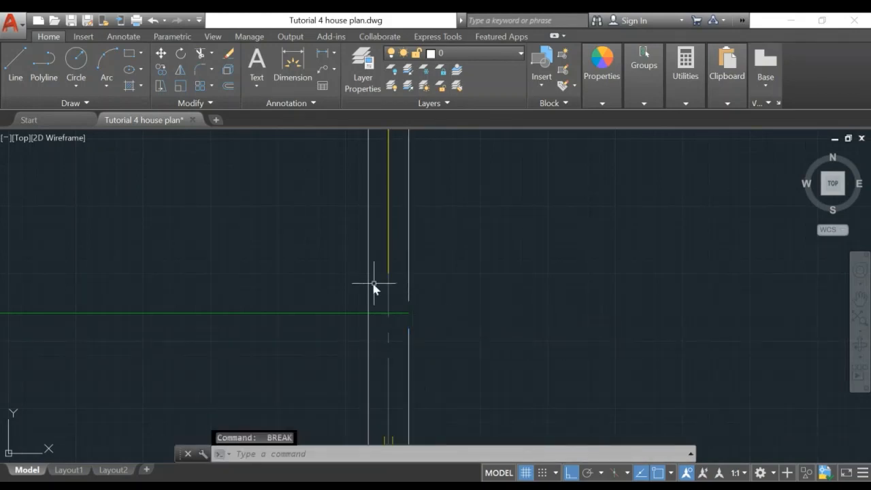
key("Return")
left_click(369, 304)
left_click(352, 334)
key("Return")
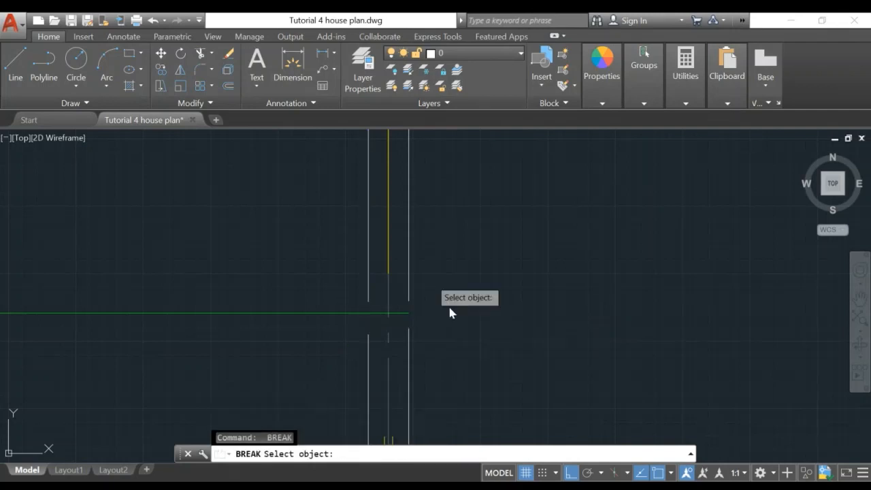
key("Escape")
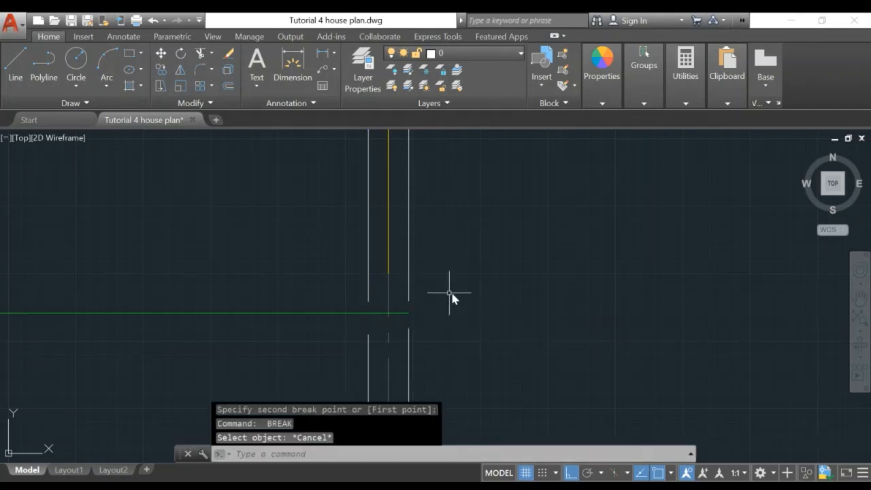
Move the two white line segments at grid C above the 2100 level line to the Walls layer
left_click(408, 282)
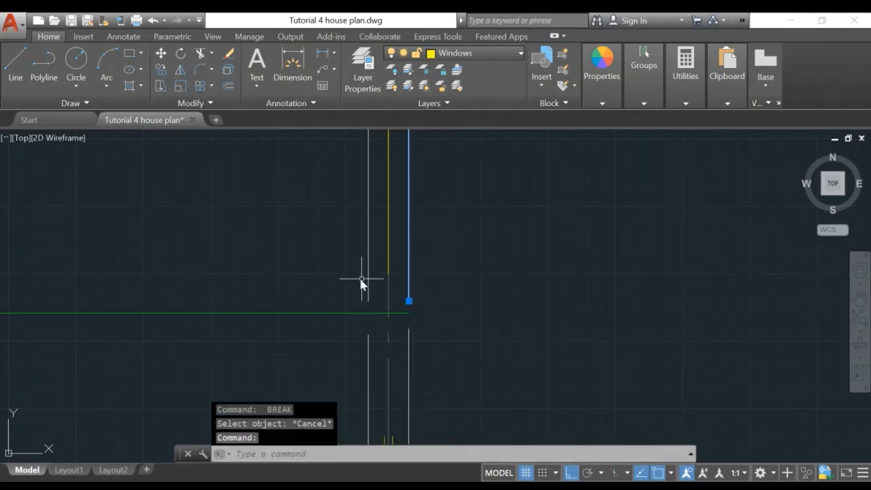
left_click(368, 279)
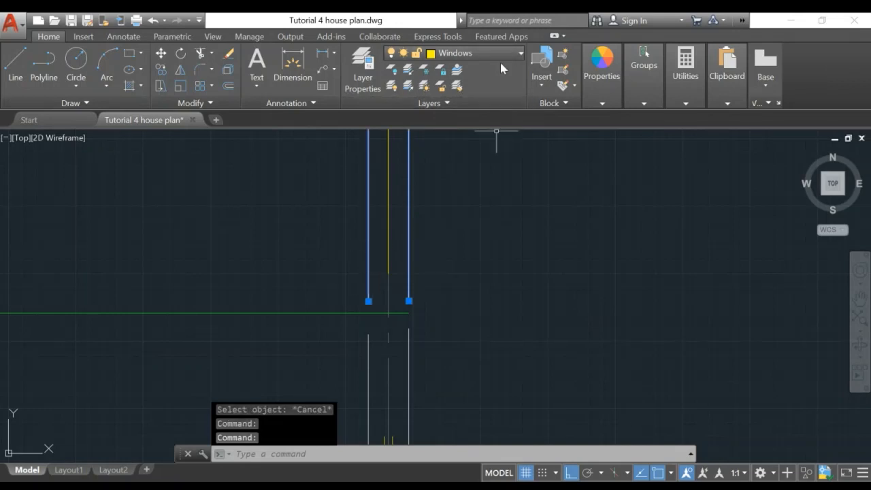
left_click(477, 53)
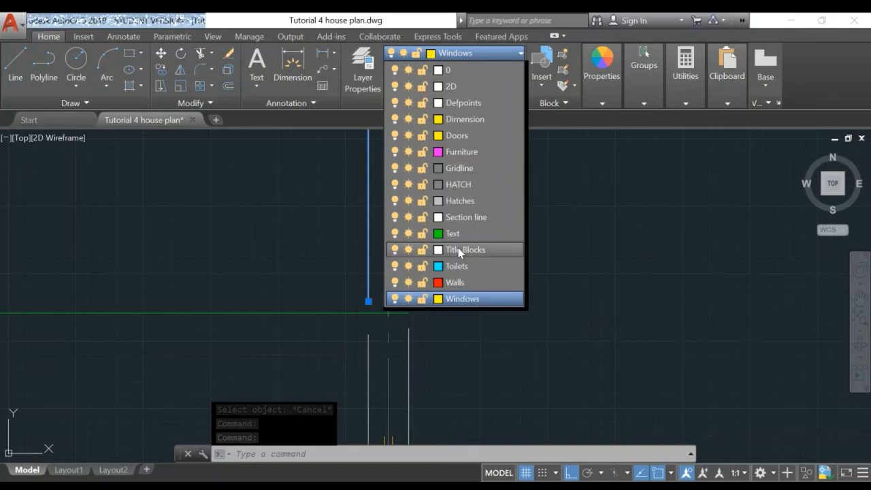
left_click(455, 282)
key("Escape")
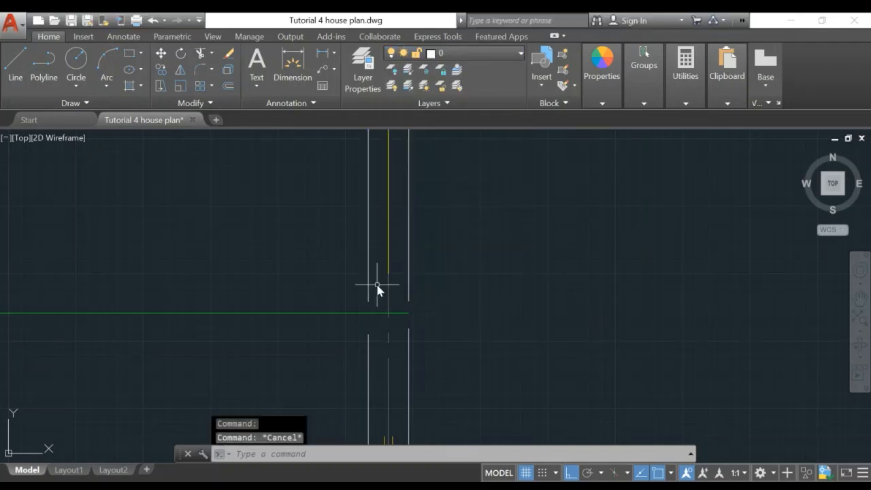
Set the colour of the two upper wall line segments at grid C to ByLayer
scroll(476, 272, "down", 4)
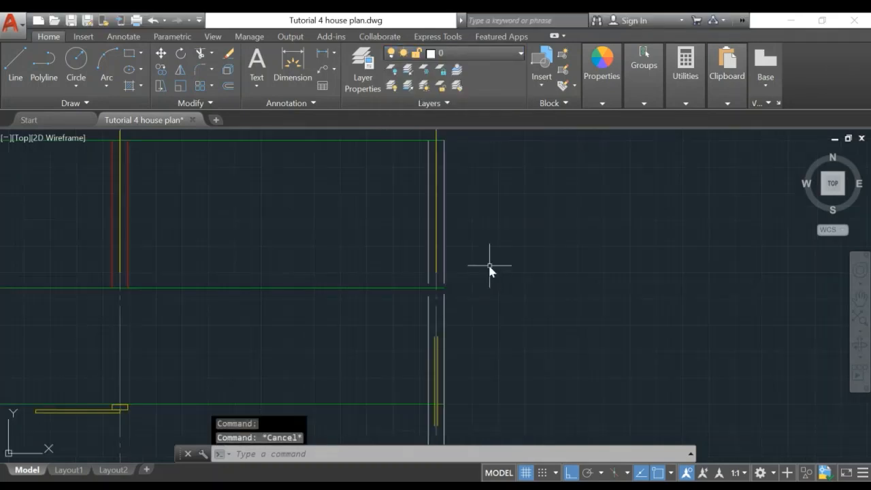
left_click(444, 182)
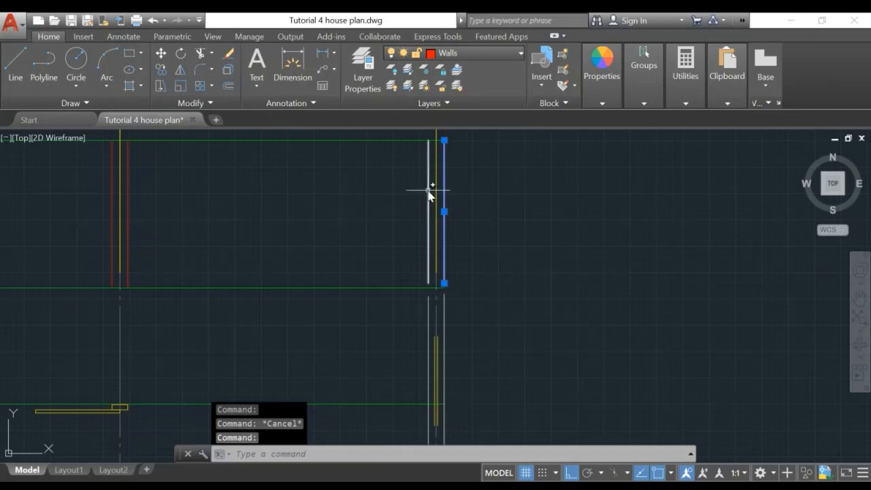
left_click(428, 192)
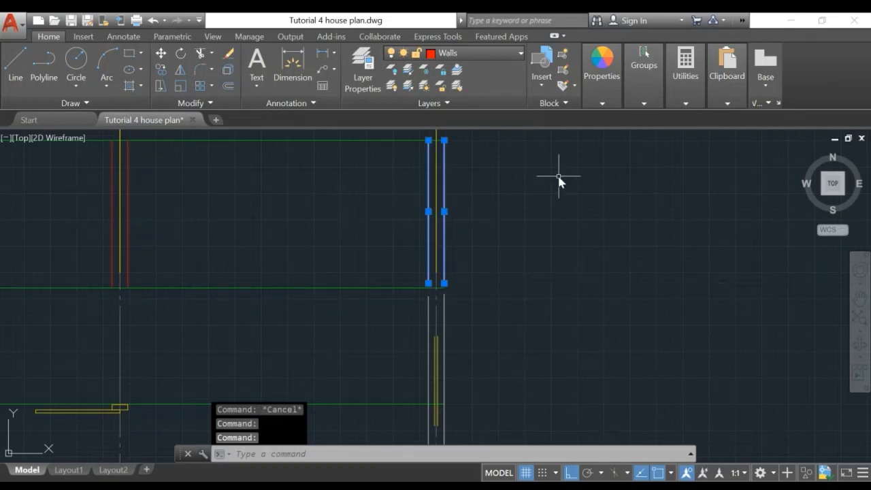
left_click(603, 102)
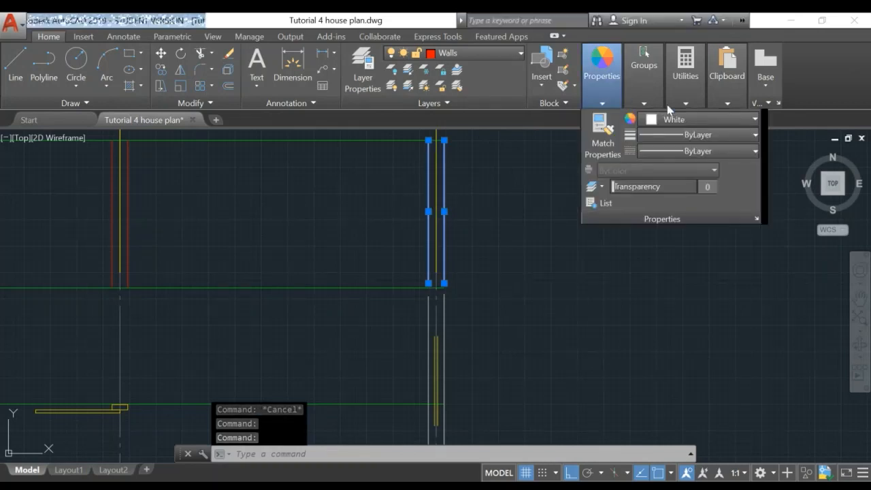
left_click(749, 122)
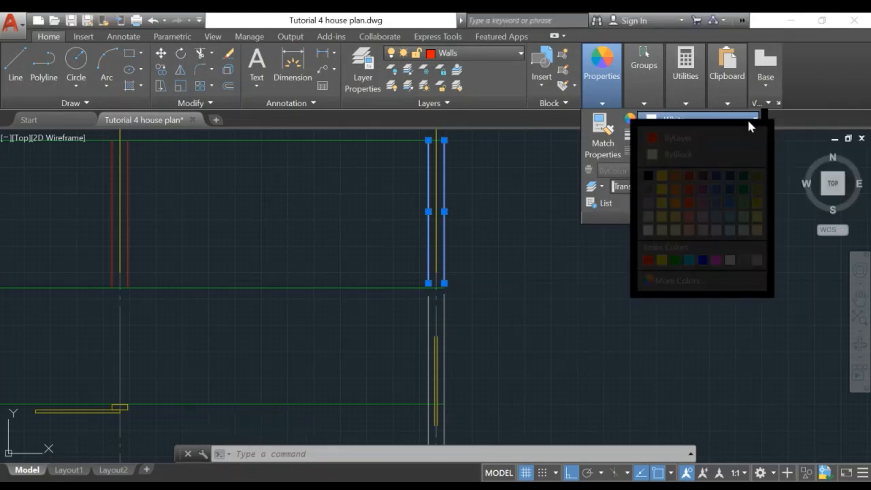
left_click(681, 138)
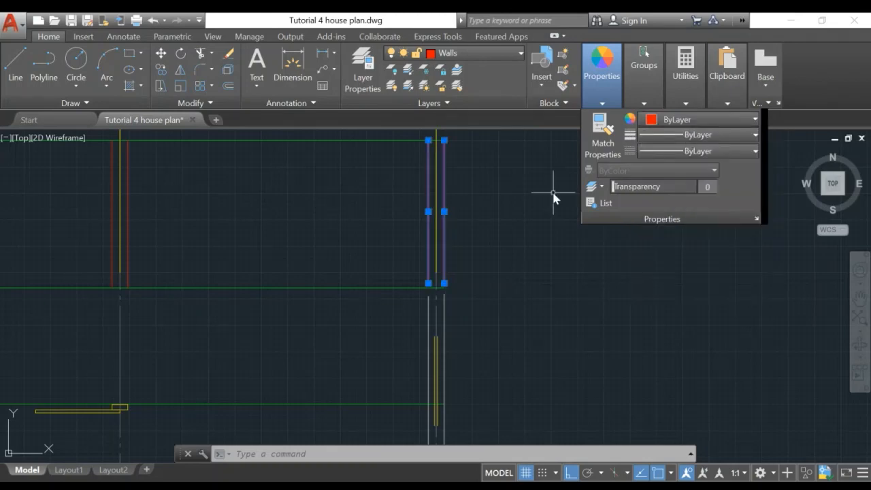
key("Escape")
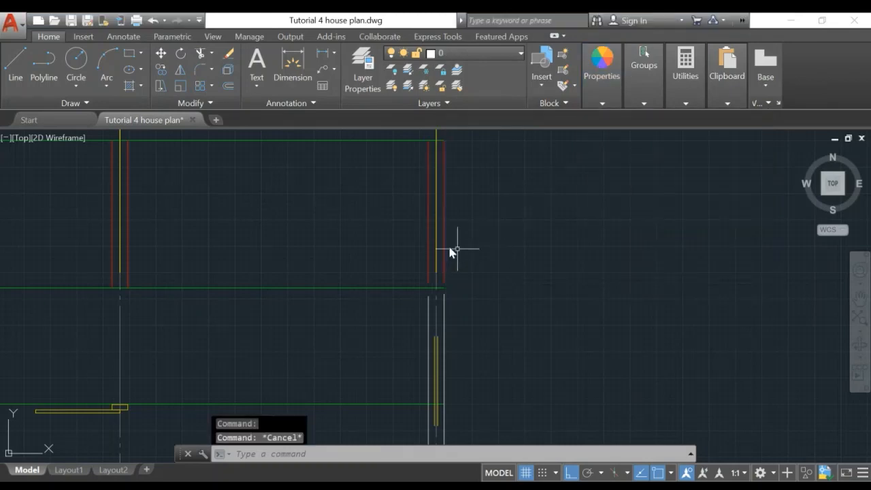
Extend the two red wall lines and the two white window lines at grid C to the 2100 level line, closing the gaps
mouse_move(174, 285)
middle_mouse_down()
mouse_move(392, 247)
mouse_move(404, 259)
middle_mouse_up()
scroll(408, 258, "down", 2)
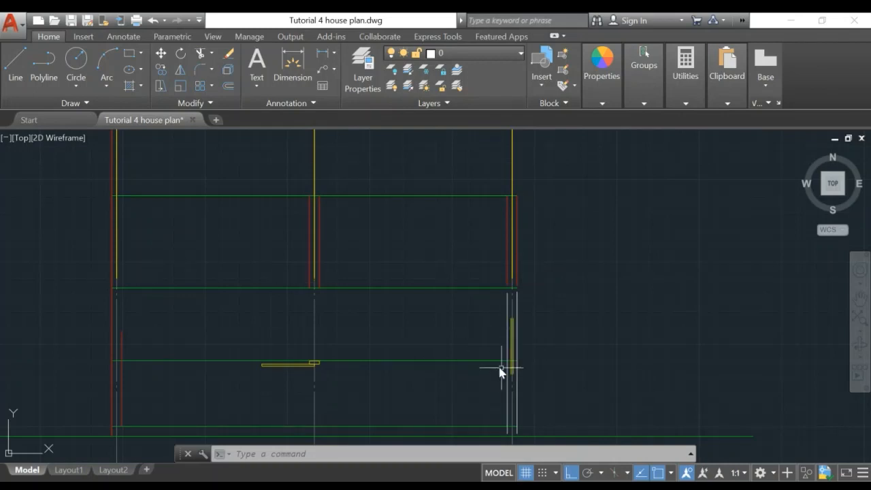
middle_click_drag(411, 418, 408, 293)
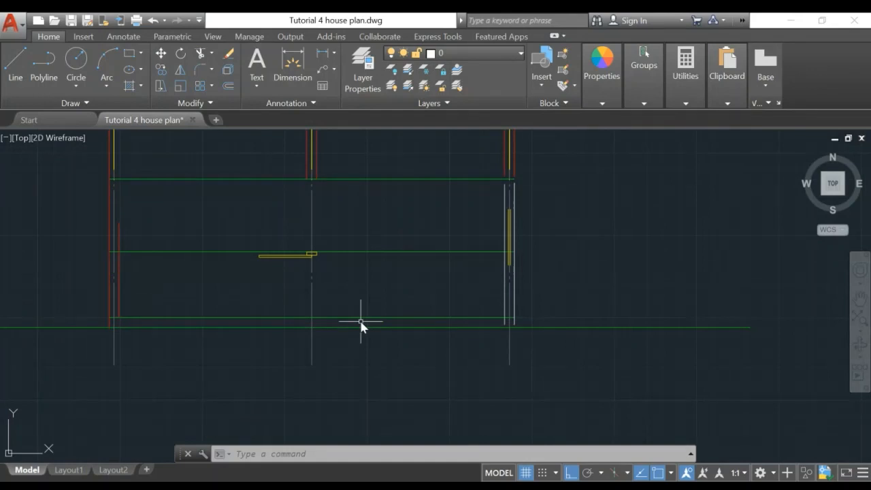
middle_click_drag(377, 255, 370, 366)
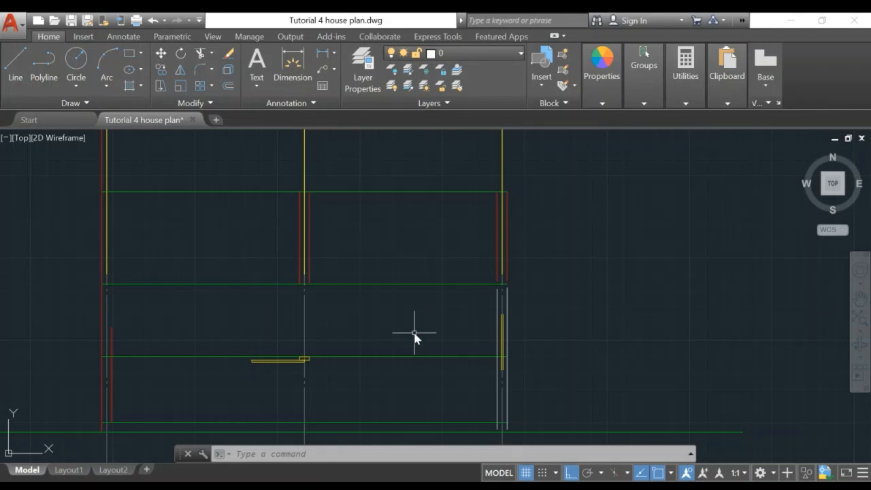
scroll(510, 270, "up", 5)
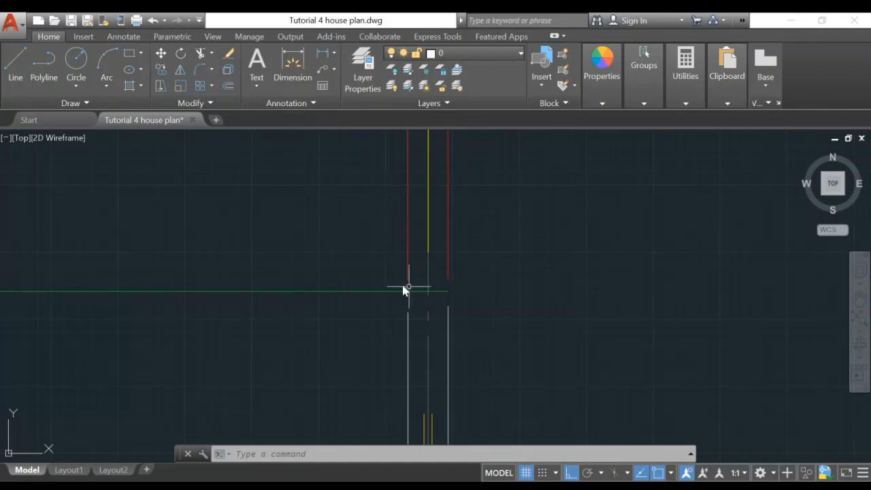
type("ex")
key("Return")
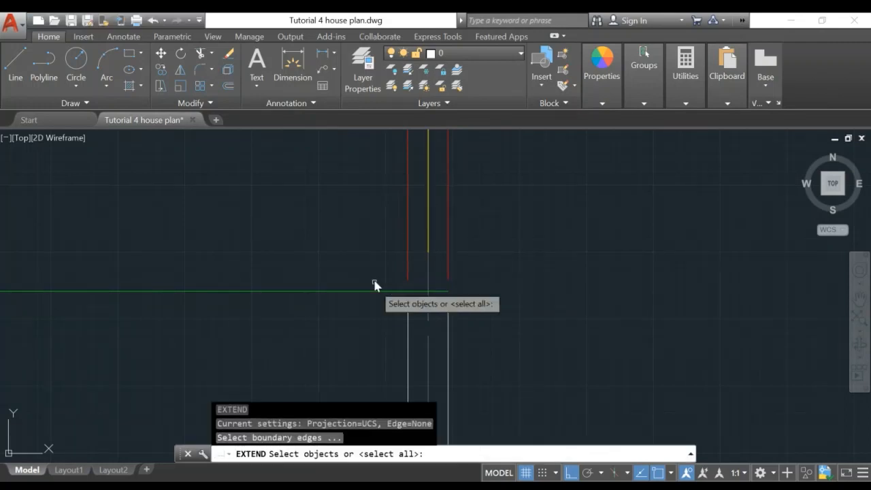
left_click(375, 291)
key("Return")
left_click(408, 267)
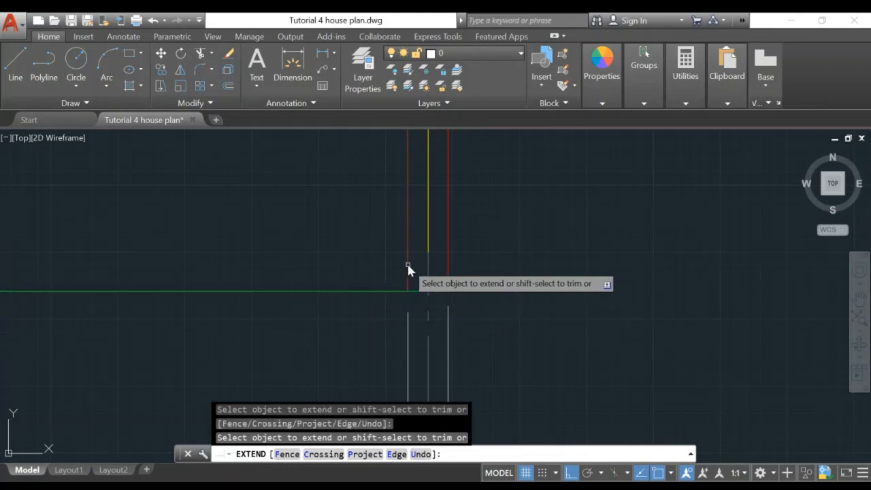
left_click(448, 271)
left_click(448, 314)
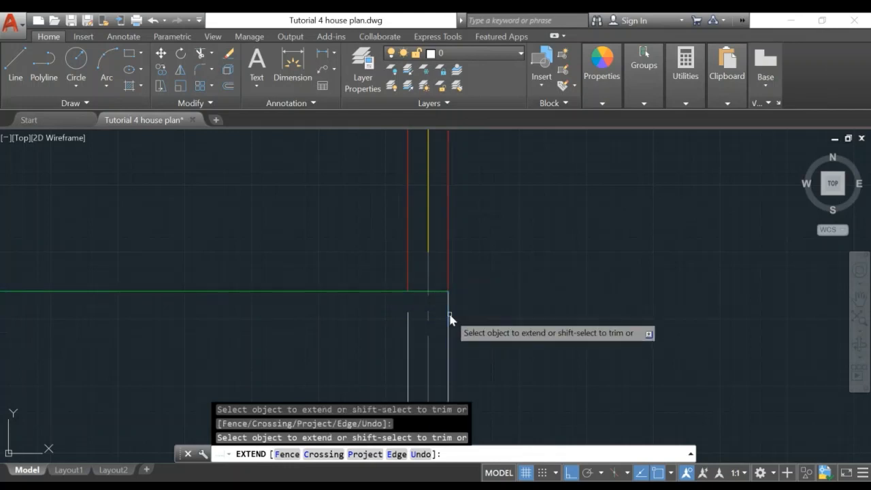
left_click(409, 319)
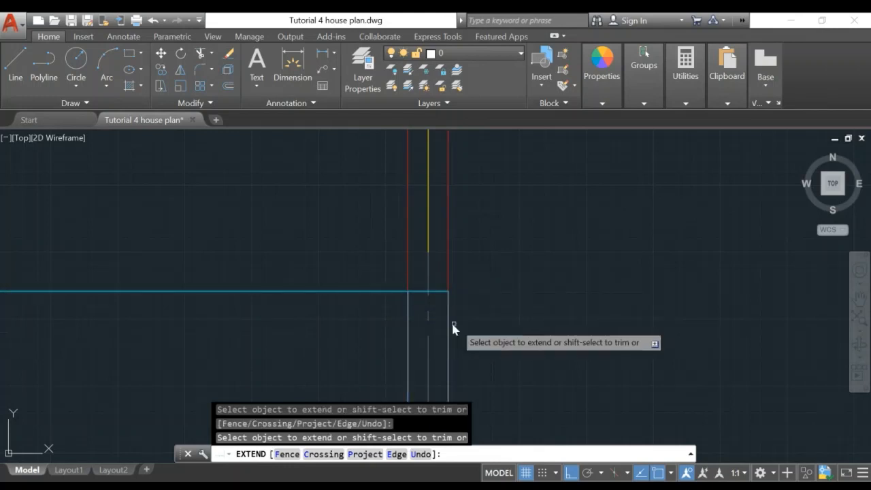
key("Escape")
Enable the Perpendicular object snap and draw a vertical line from the right red wall line's lower end at grid B down to the floor level line
scroll(321, 318, "down", 3)
mouse_move(258, 349)
middle_mouse_down()
mouse_move(331, 304)
mouse_move(481, 246)
middle_mouse_up()
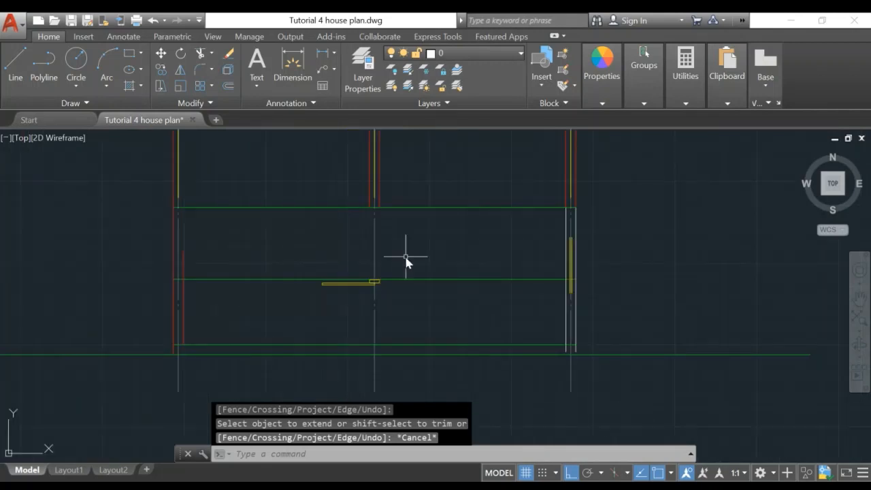
scroll(405, 257, "up", 2)
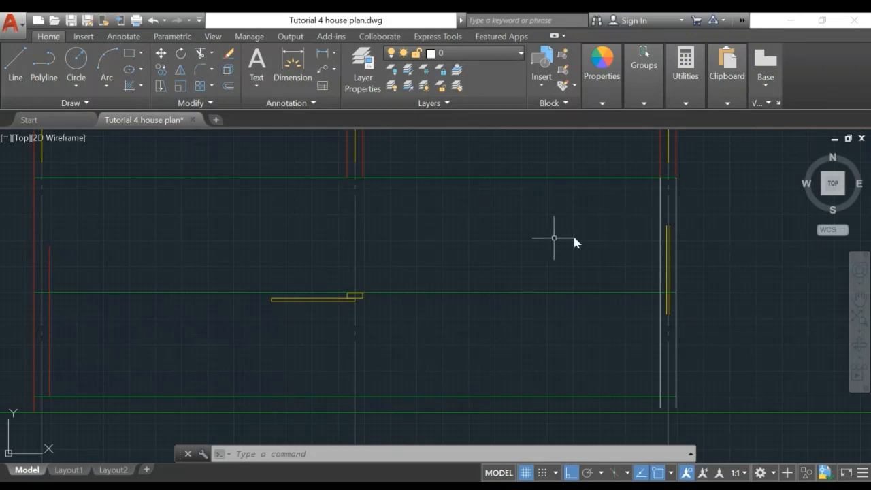
key("Return")
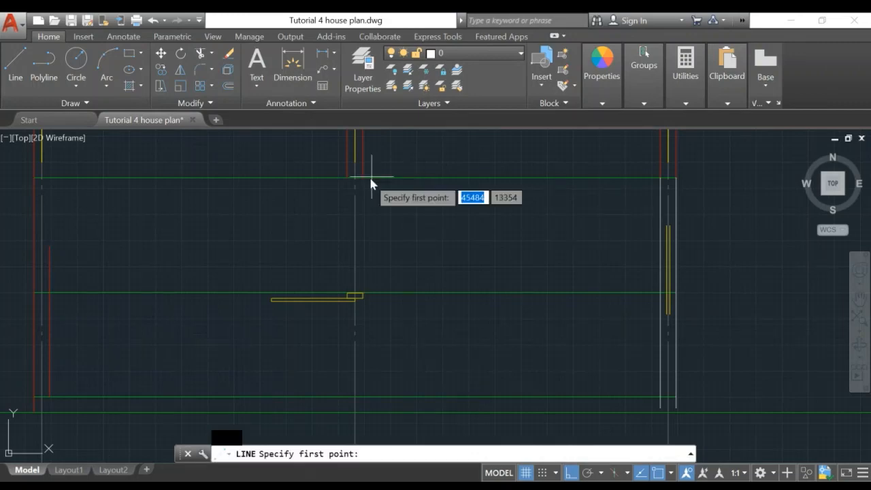
left_click(363, 180)
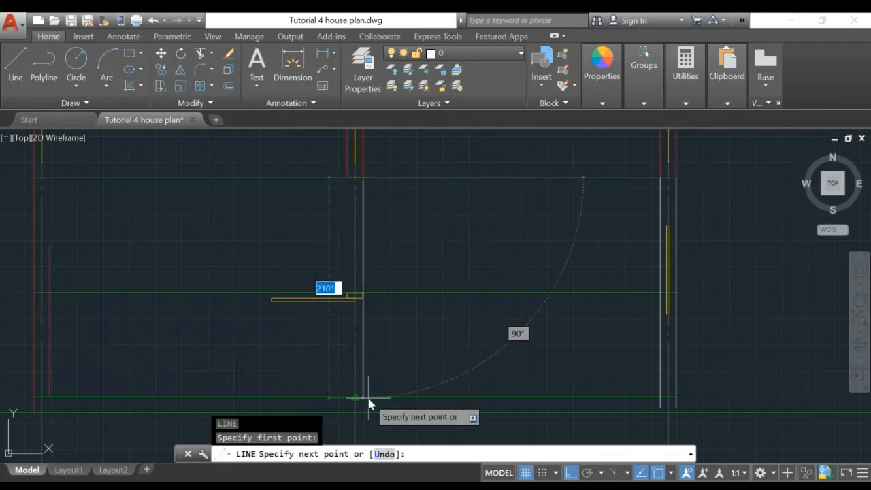
mouse_move(374, 399)
middle_mouse_down()
mouse_move(412, 291)
mouse_move(354, 383)
middle_mouse_up()
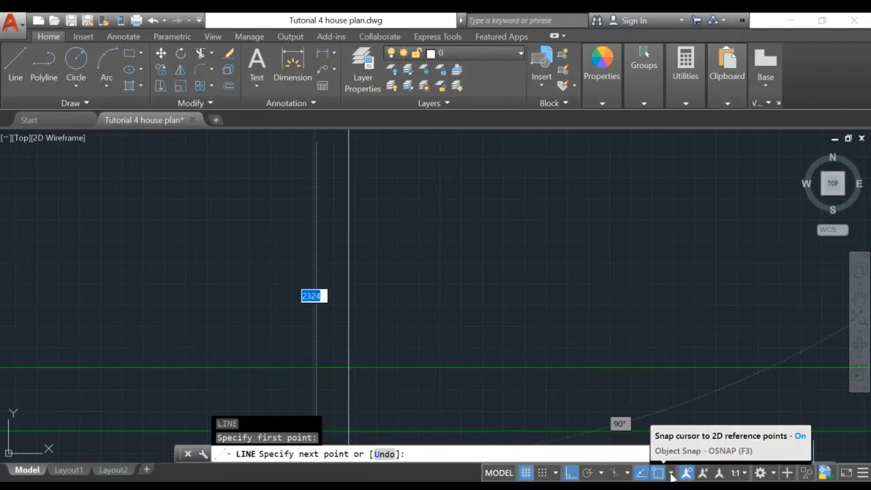
left_click(670, 472)
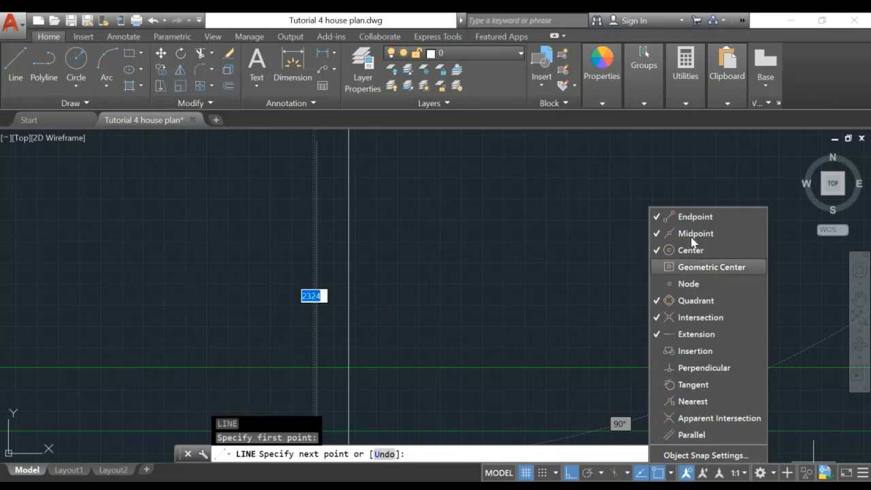
left_click(688, 371)
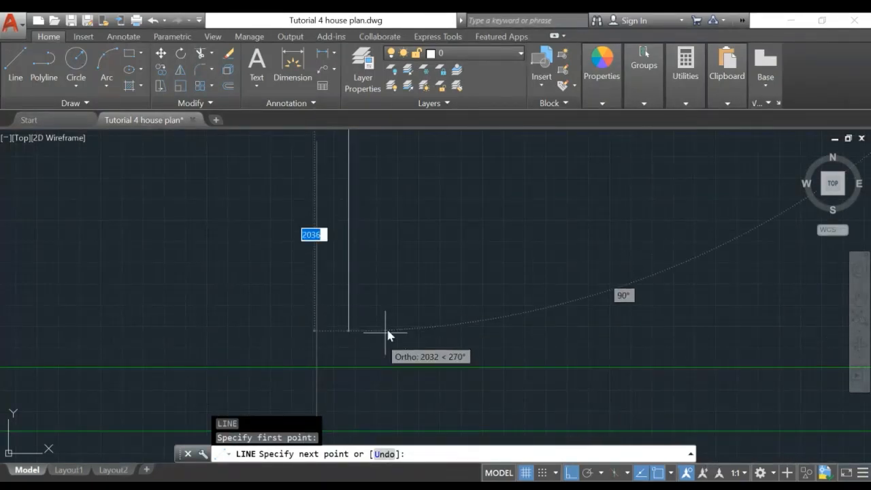
scroll(354, 366, "up", 4)
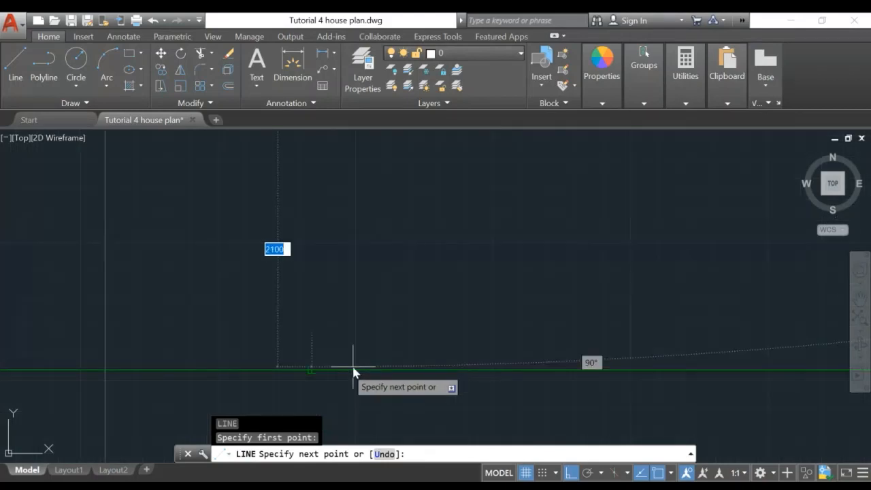
left_click(310, 373)
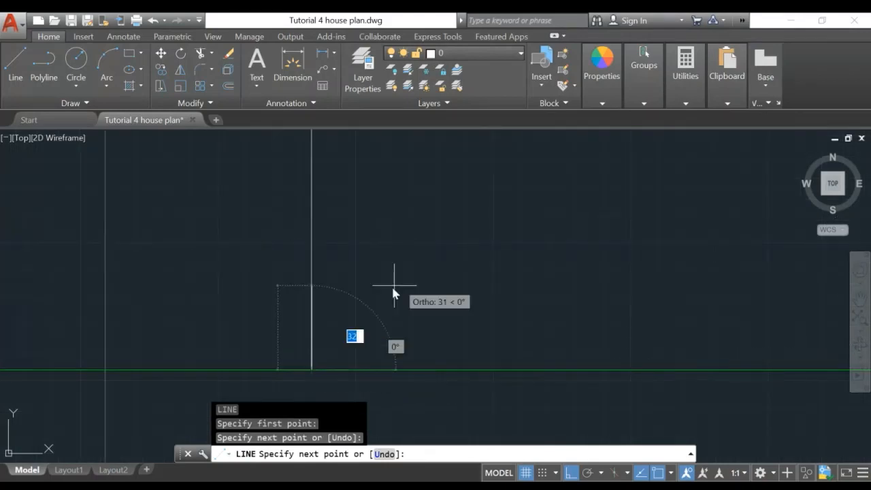
key("Return")
Draw a second vertical line from the left red wall line's lower end at grid B down to the floor level line
scroll(407, 270, "down", 4)
scroll(511, 260, "down", 3)
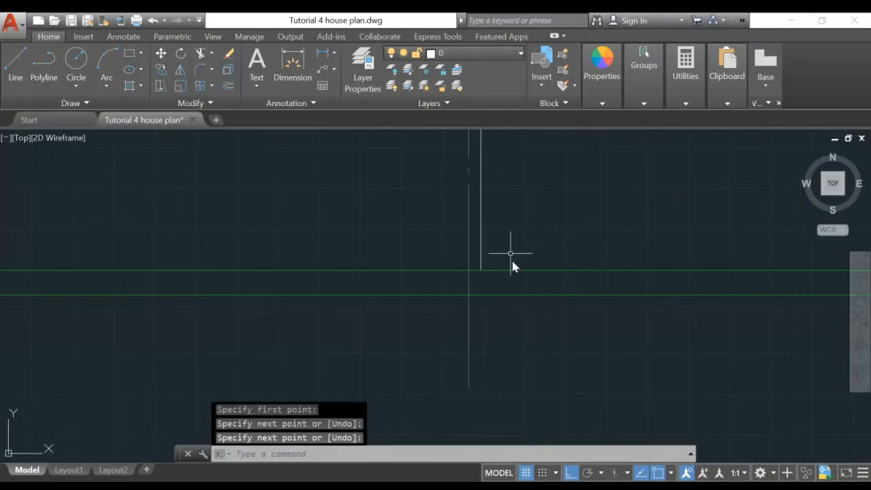
middle_click_drag(506, 238, 459, 485)
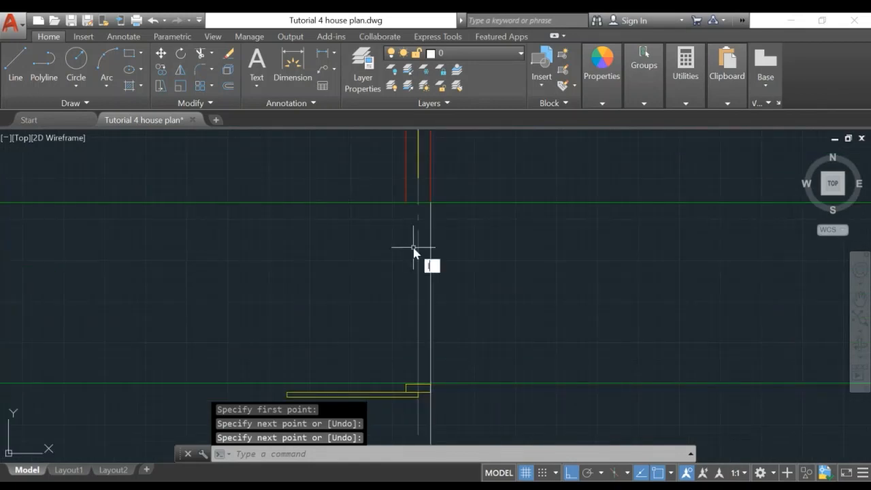
key("Return")
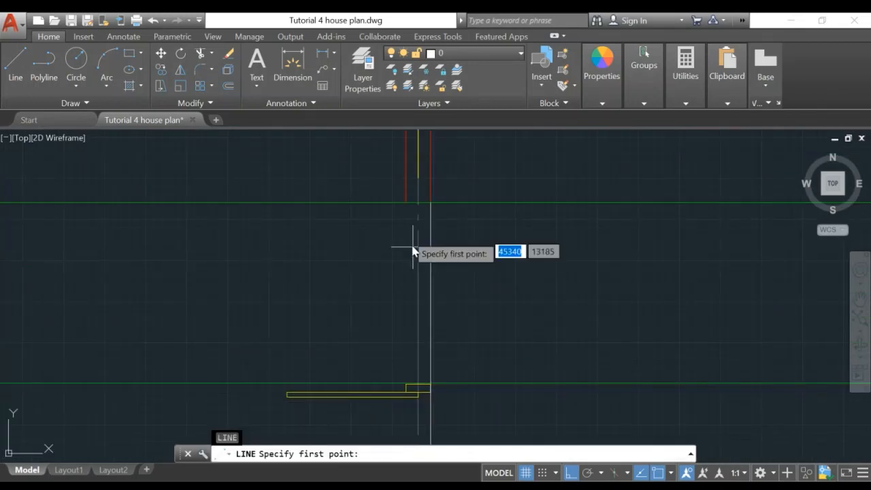
left_click(403, 209)
middle_click_drag(512, 415, 549, 158)
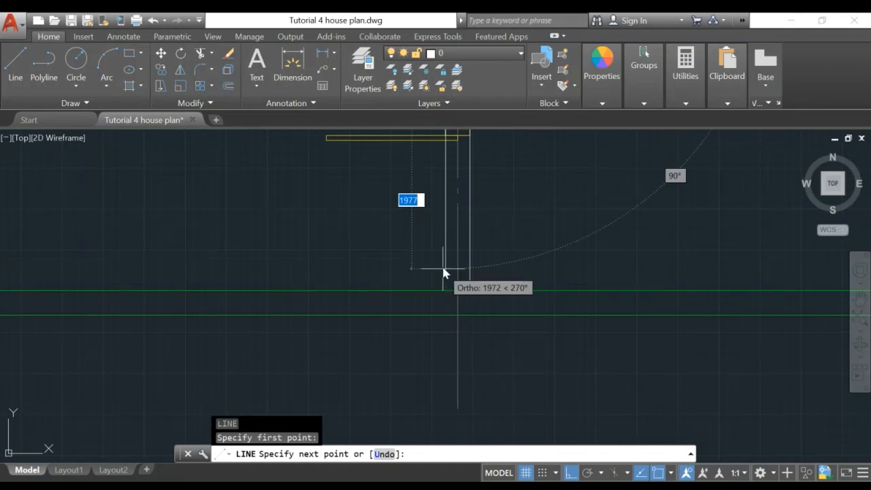
left_click(443, 291)
key("Escape")
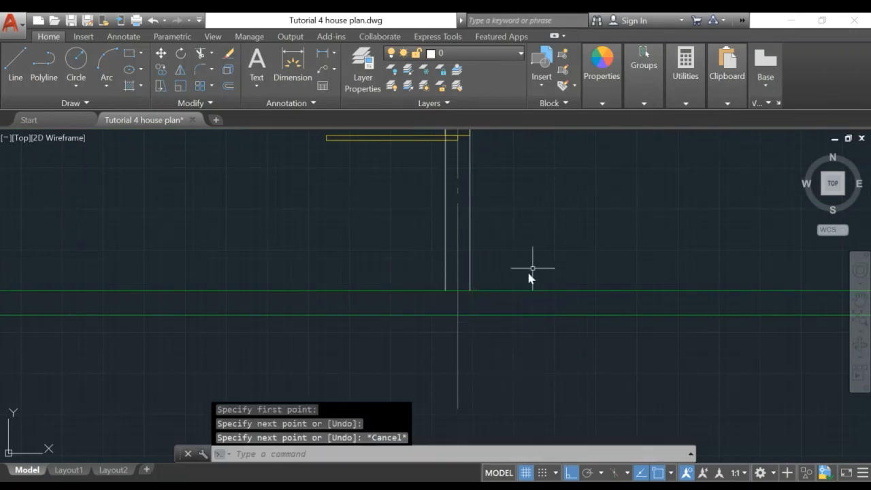
scroll(529, 307, "up", 5)
scroll(532, 307, "up", 4)
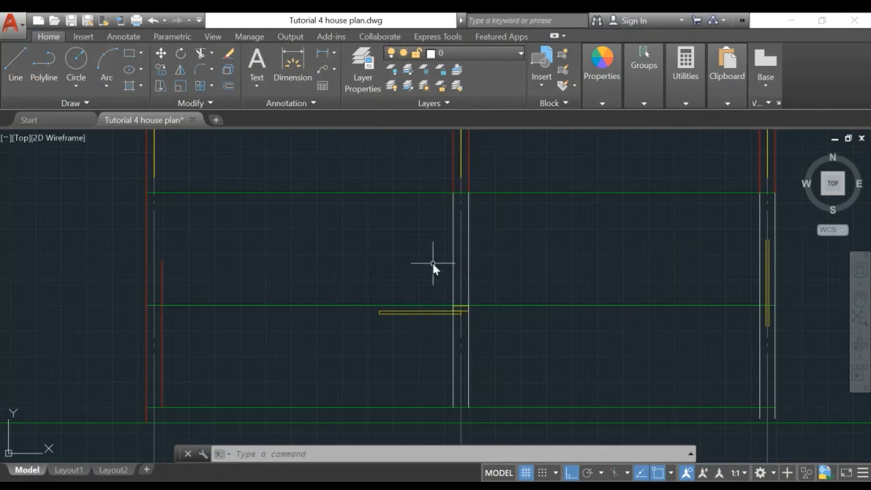
middle_click_drag(503, 182, 494, 255)
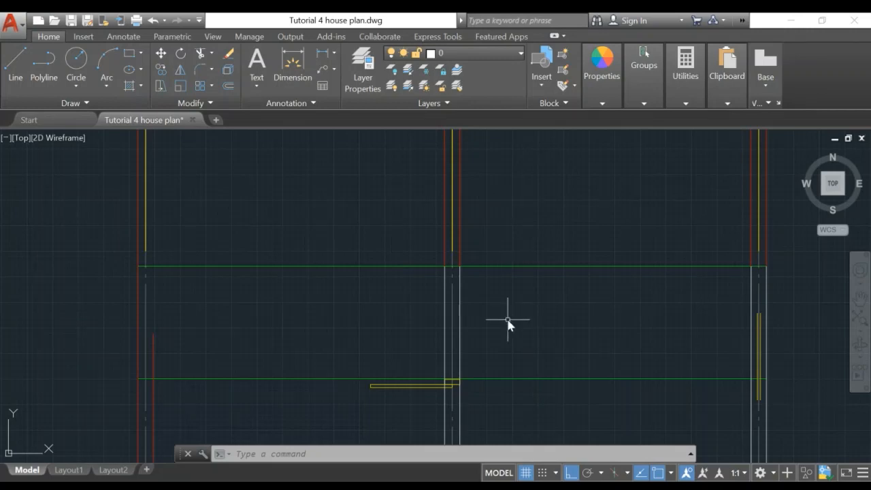
Copy the left white door opening line at grid B to the free end of the yellow door leaf
mouse_move(496, 335)
middle_mouse_down()
mouse_move(496, 260)
mouse_move(582, 221)
mouse_move(577, 245)
middle_mouse_up()
scroll(495, 260, "up", 2)
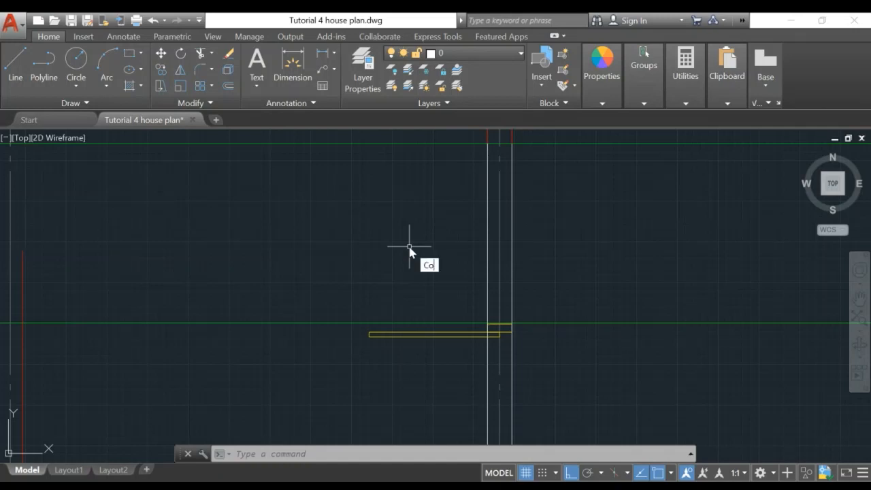
key("Return")
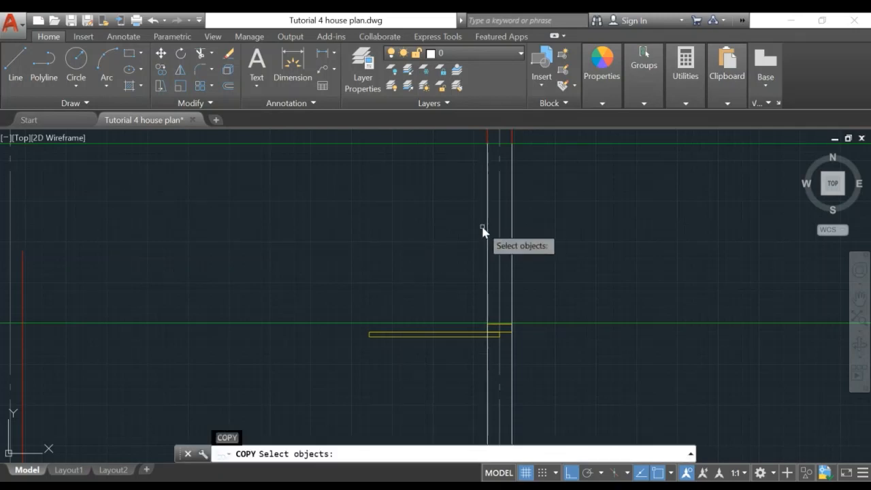
left_click(488, 243)
key("Return")
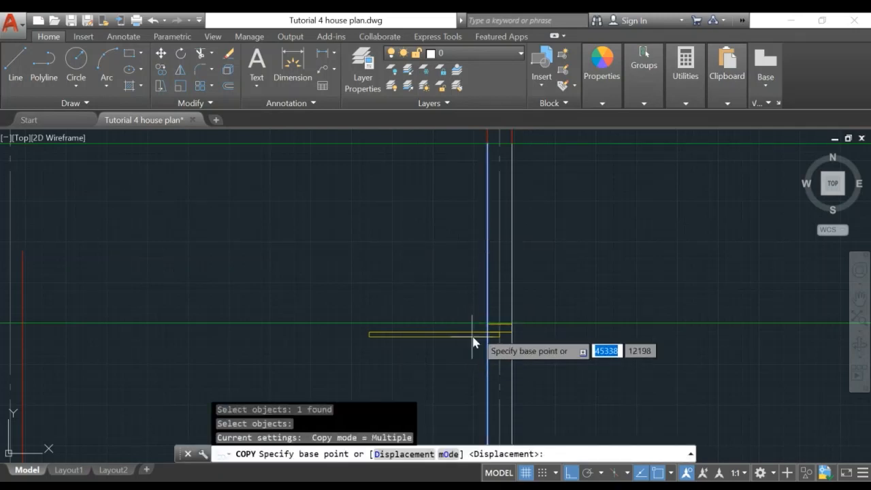
left_click(486, 334)
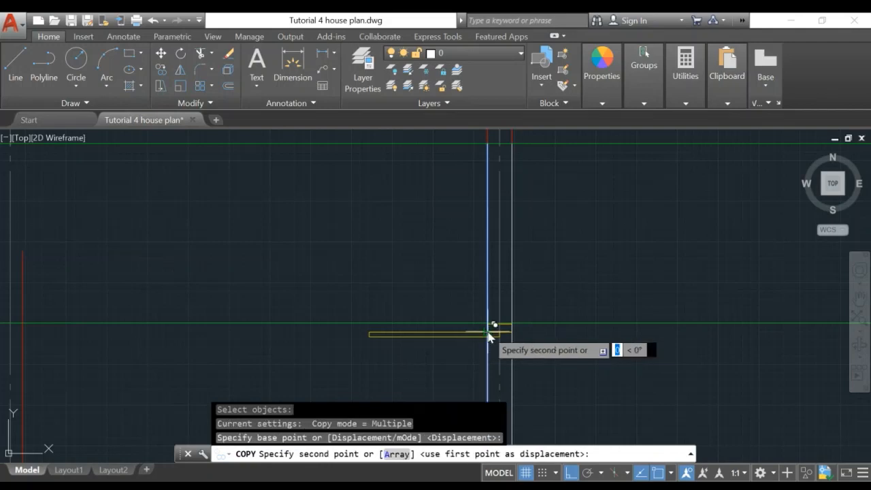
left_click(369, 333)
key("Escape")
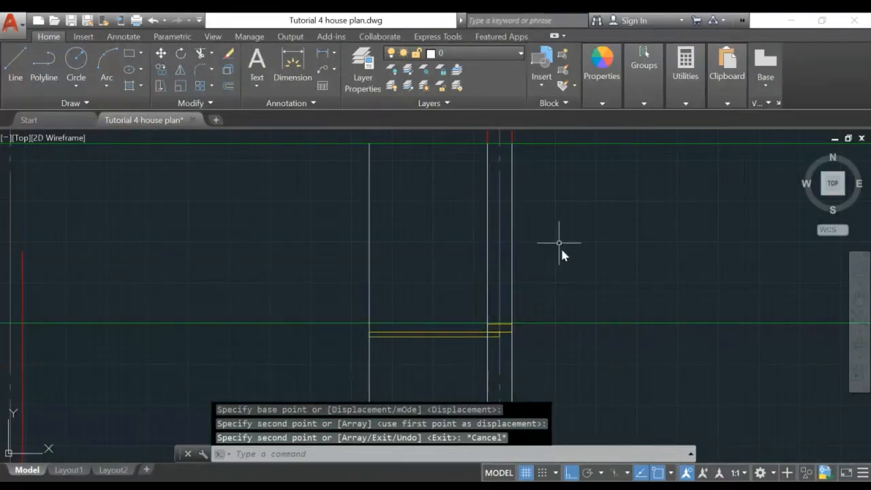
Make Walls the current layer and draw a horizontal line joining the lower ends of the two red wall lines at grid B
middle_click_drag(562, 252, 511, 318)
scroll(510, 318, "up", 5)
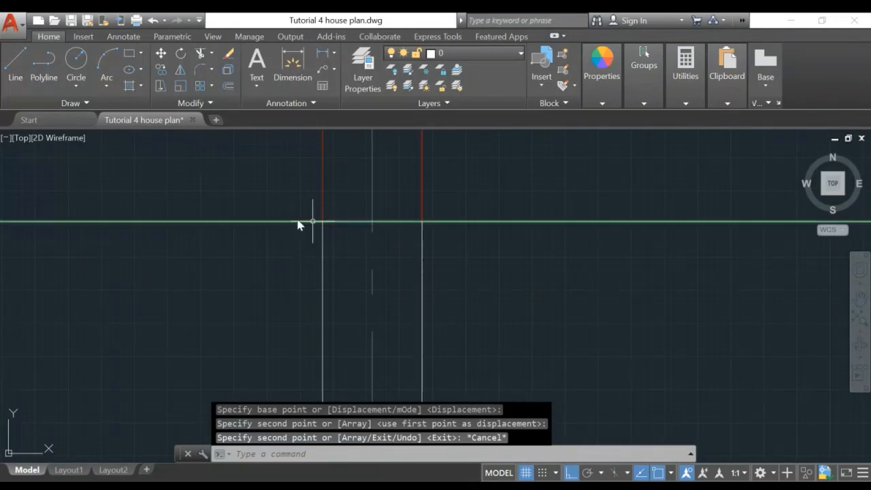
scroll(321, 217, "down", 3)
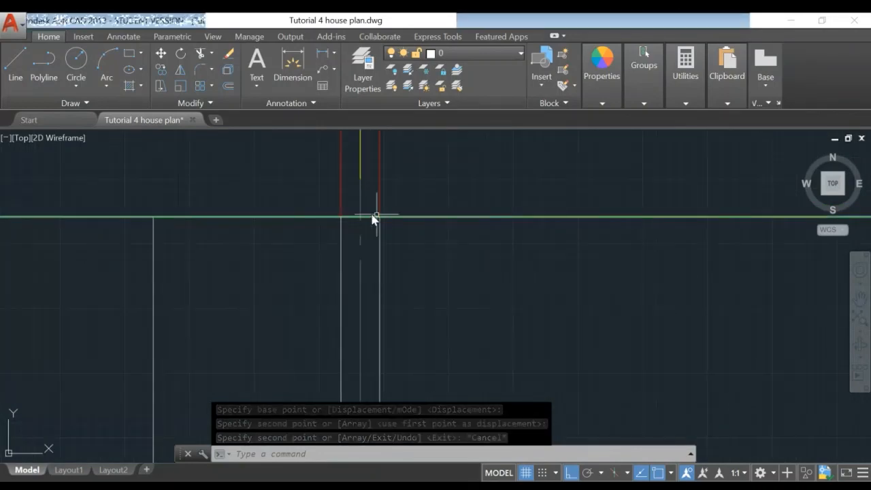
scroll(373, 217, "up", 2)
mouse_move(417, 204)
middle_mouse_down()
mouse_move(443, 204)
mouse_move(481, 238)
middle_mouse_up()
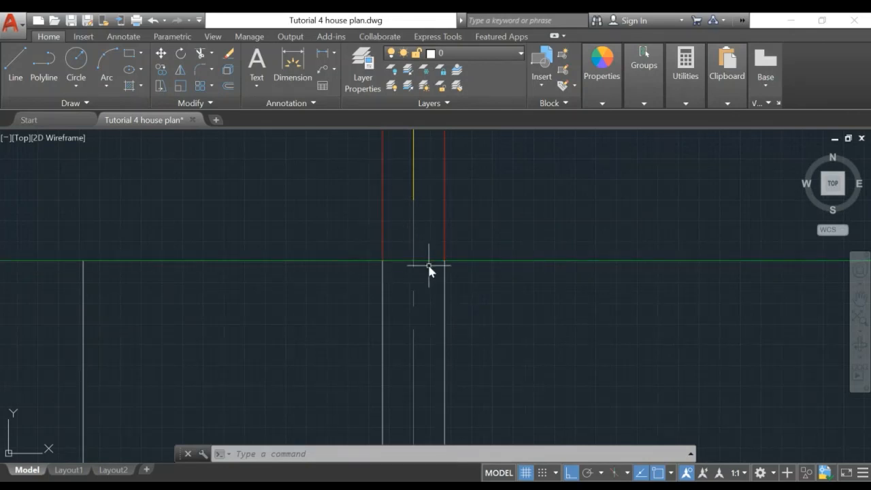
left_click(512, 54)
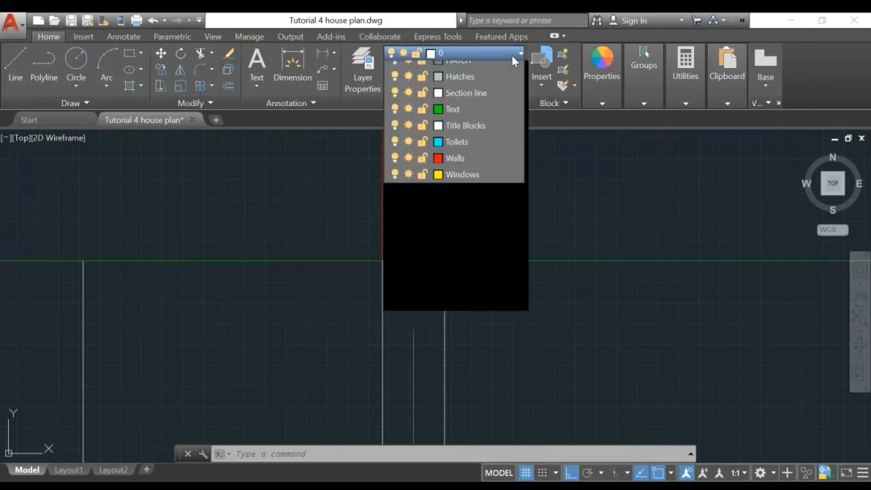
left_click(456, 282)
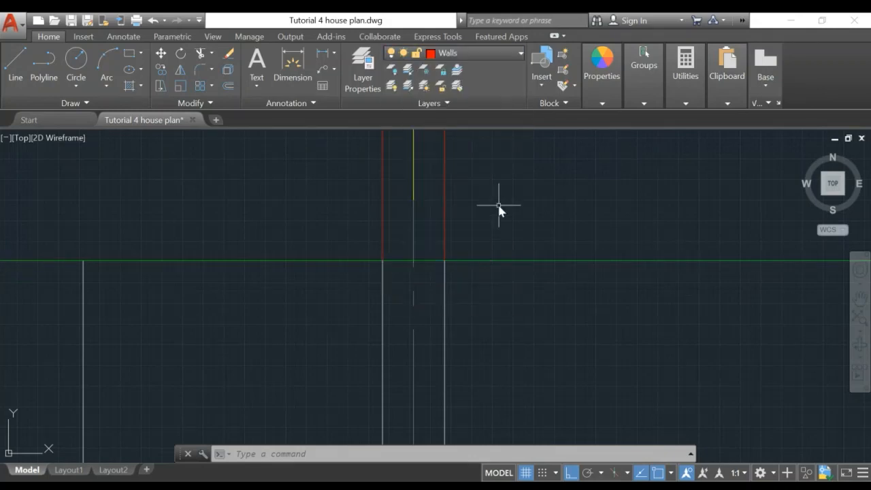
key("Return")
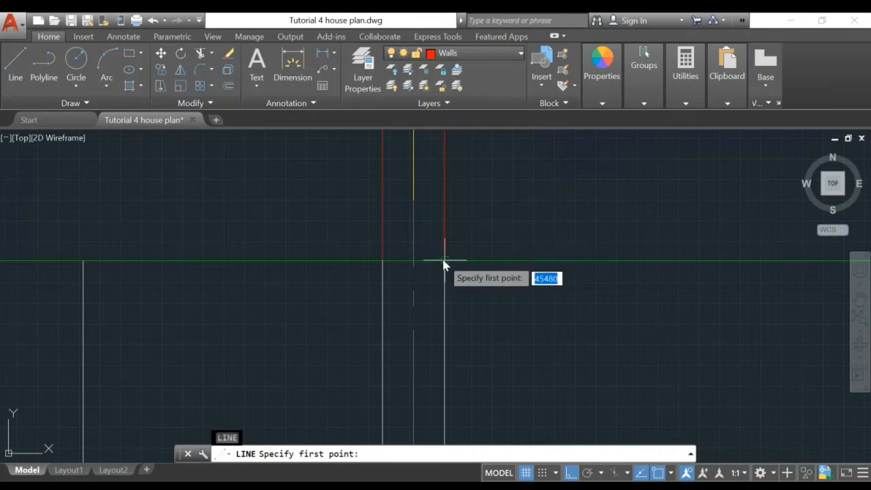
left_click(444, 260)
left_click(383, 261)
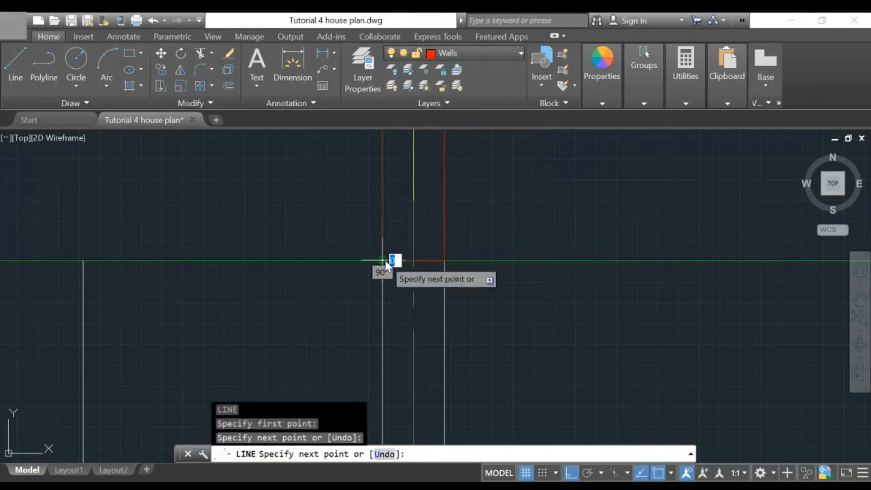
key("Return")
Draw a horizontal line joining the lower ends of the two red wall lines at grid C
scroll(578, 278, "down", 4)
middle_click_drag(627, 308, 145, 280)
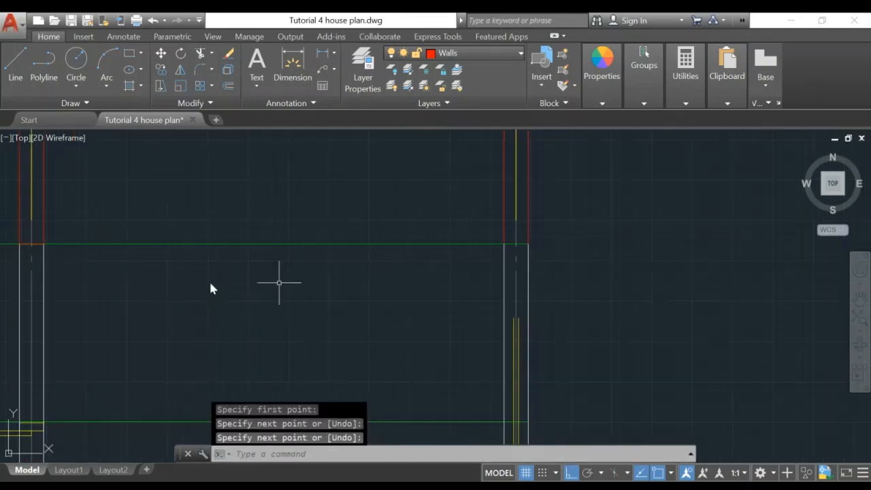
scroll(567, 235, "up", 3)
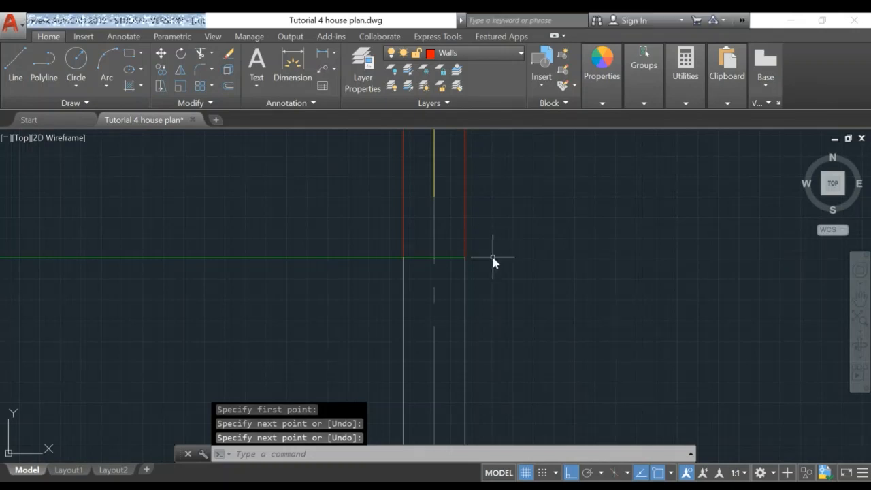
key("Return")
left_click(464, 257)
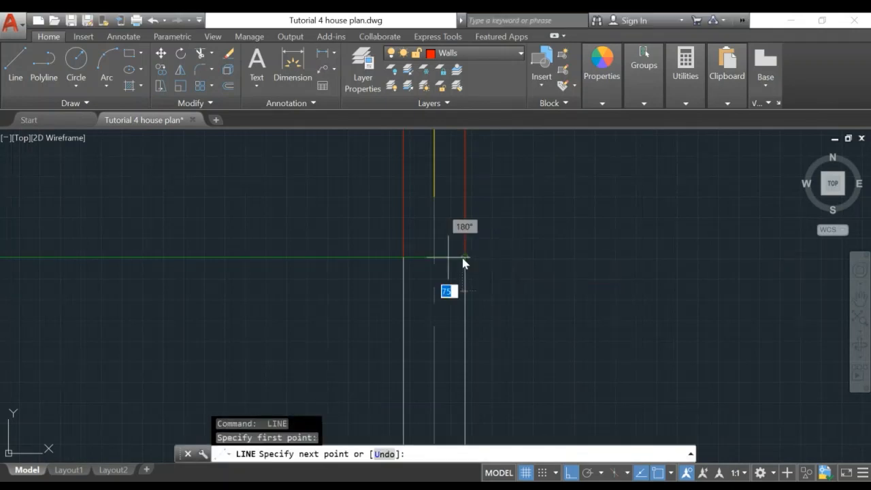
left_click(404, 258)
key("Return")
Extend the short inner red wall line at grid A up to the level line above the 2100 line
scroll(232, 288, "down", 4)
middle_click_drag(210, 291, 344, 270)
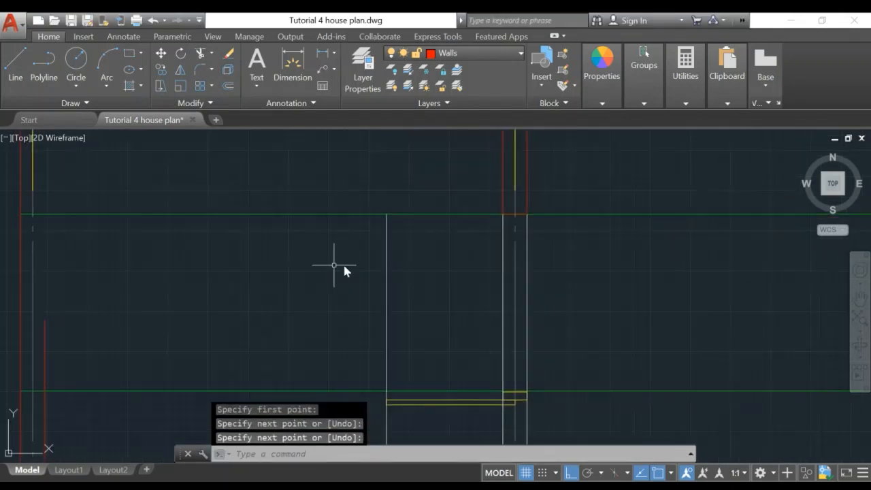
scroll(274, 249, "down", 3)
mouse_move(274, 291)
middle_mouse_down()
mouse_move(315, 278)
mouse_move(362, 295)
mouse_move(361, 331)
mouse_move(350, 247)
middle_mouse_up()
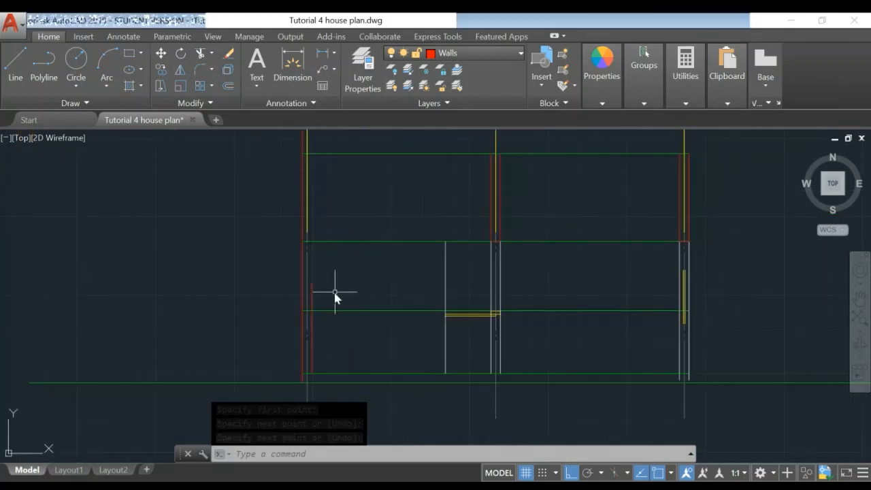
key("Return")
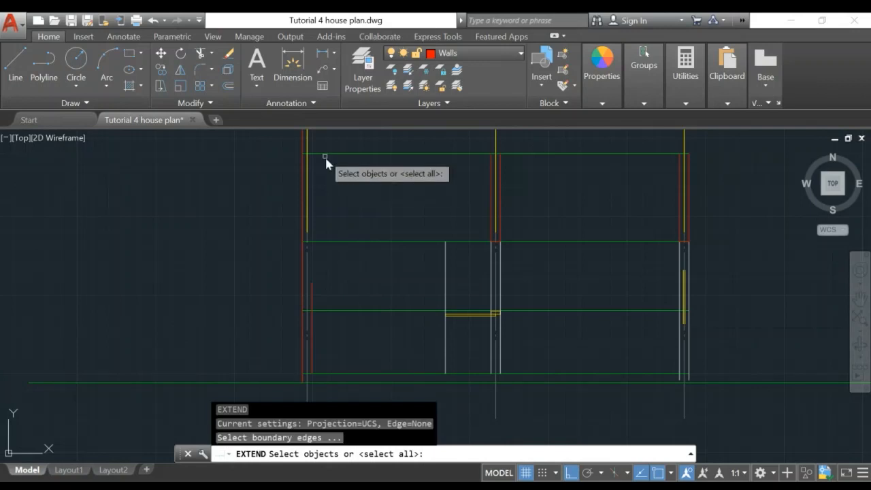
left_click(326, 157)
key("Return")
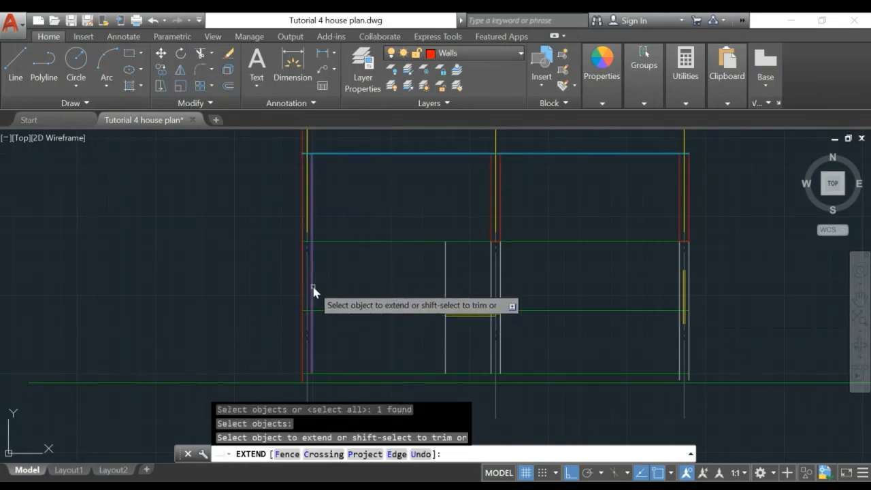
left_click(312, 293)
left_click(476, 314)
key("Escape")
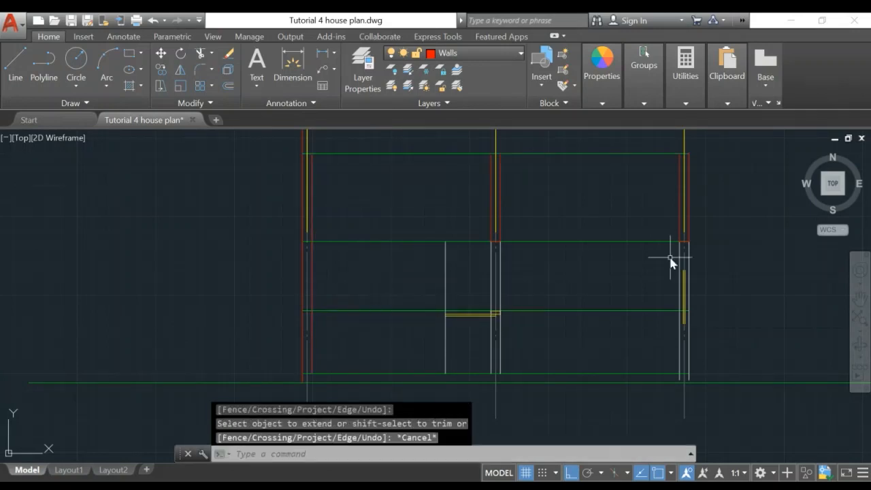
Erase the green 2100 level line
scroll(462, 267, "up", 4)
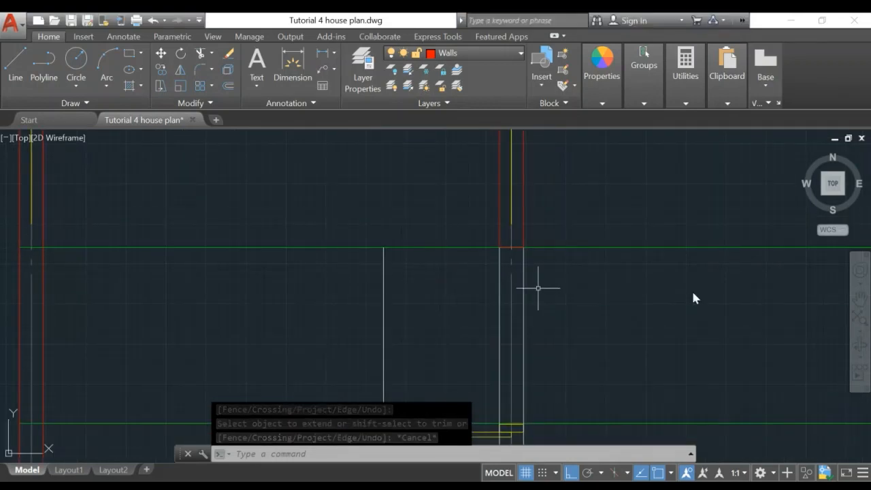
type("e")
key("Return")
left_click(189, 247)
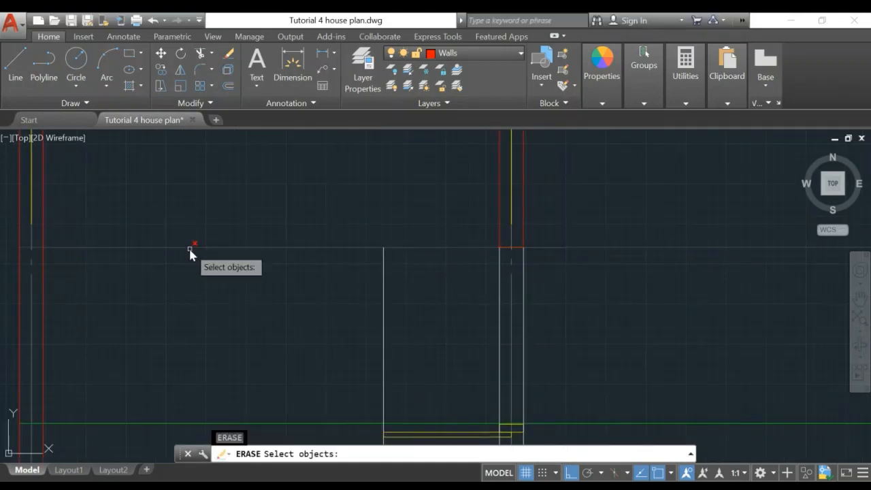
key("Return")
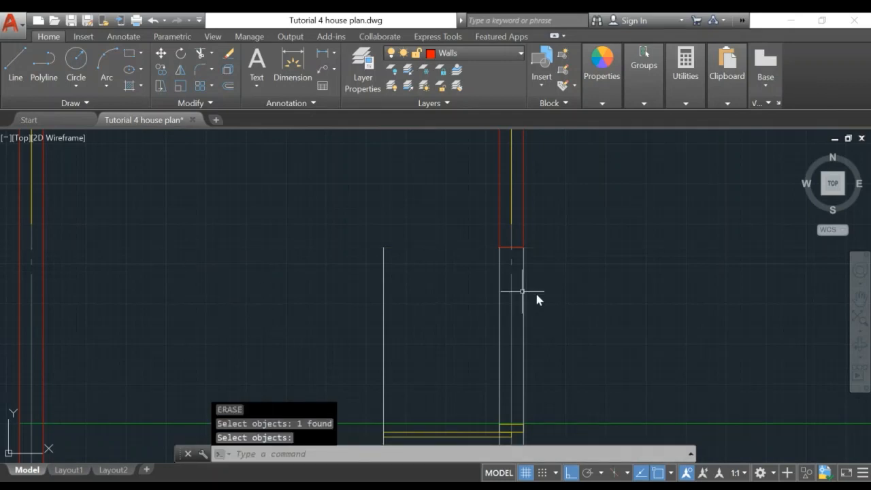
Erase the yellow door leaf and frame shapes at grid B
mouse_move(426, 270)
middle_mouse_down()
mouse_move(315, 155)
mouse_move(333, 168)
middle_mouse_up()
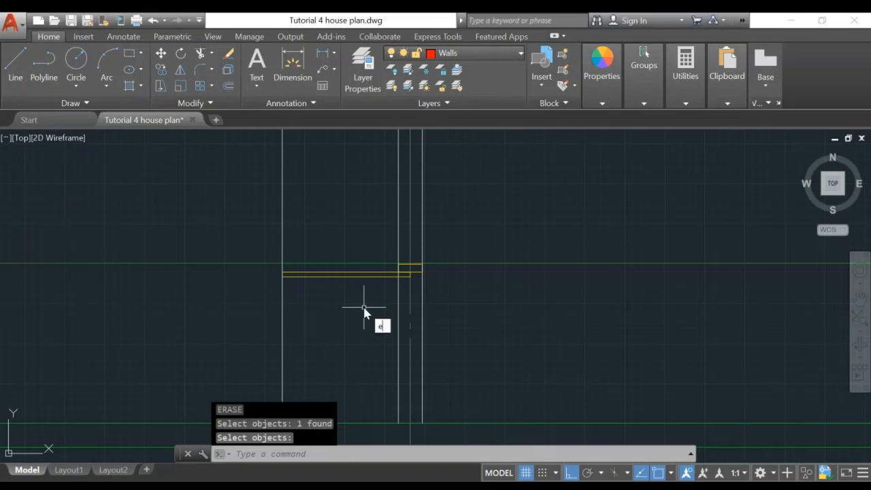
left_click(239, 222)
left_click(504, 312)
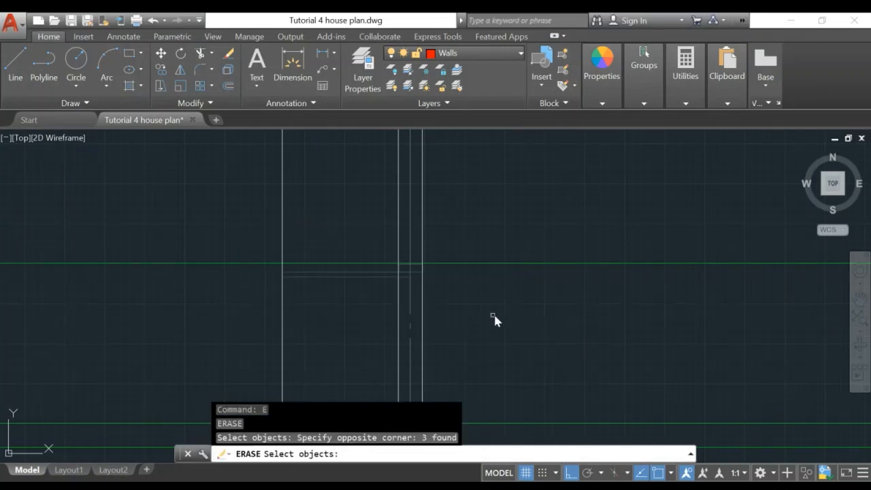
key("Return")
Make Doors the current layer and offset the red line closing the wall at grid B 50 downward
middle_click_drag(509, 210, 489, 369)
scroll(429, 306, "up", 2)
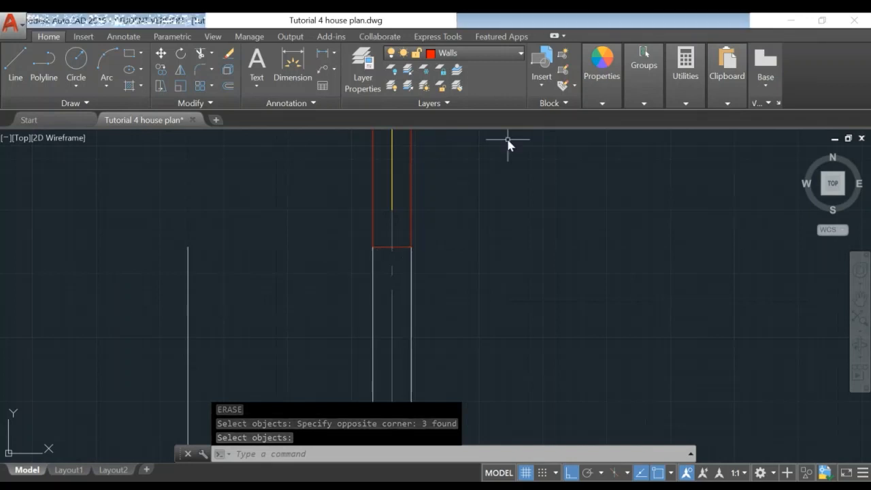
left_click(501, 58)
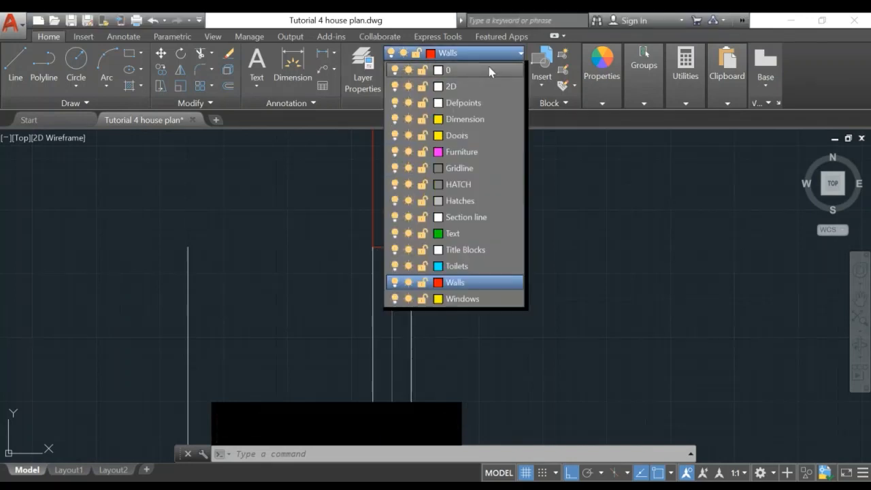
left_click(457, 136)
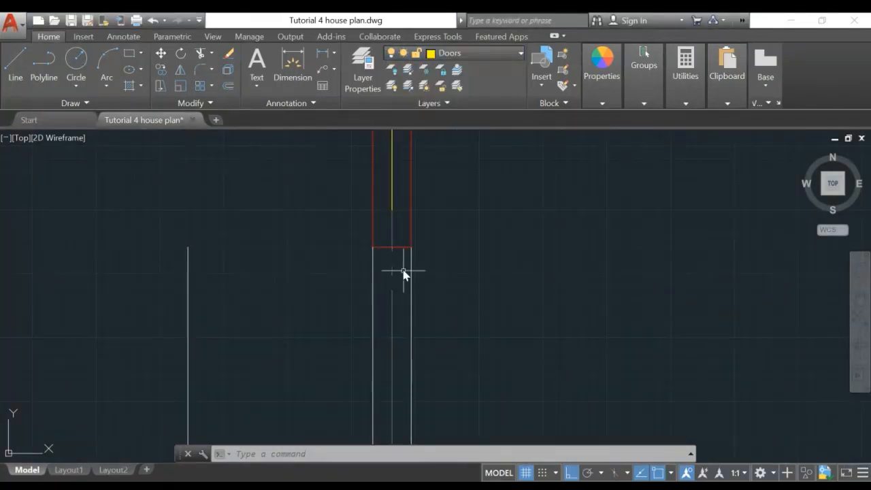
scroll(400, 268, "up", 2)
scroll(400, 235, "up", 2)
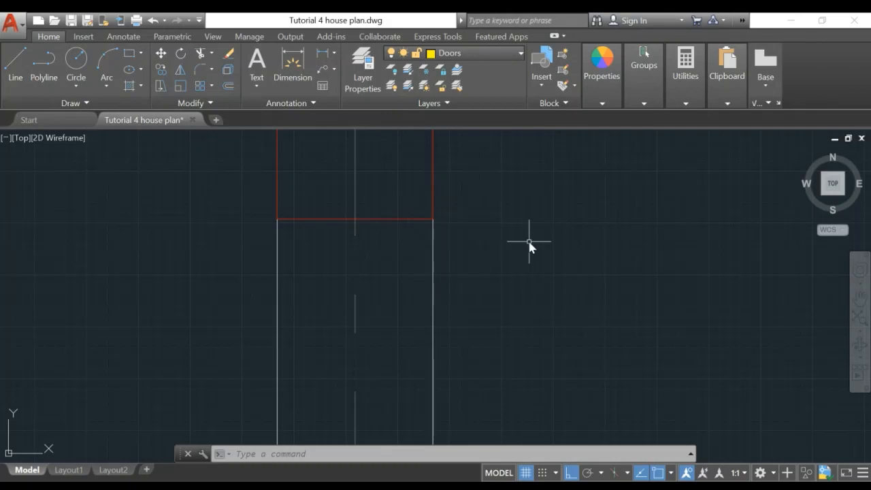
key("Return")
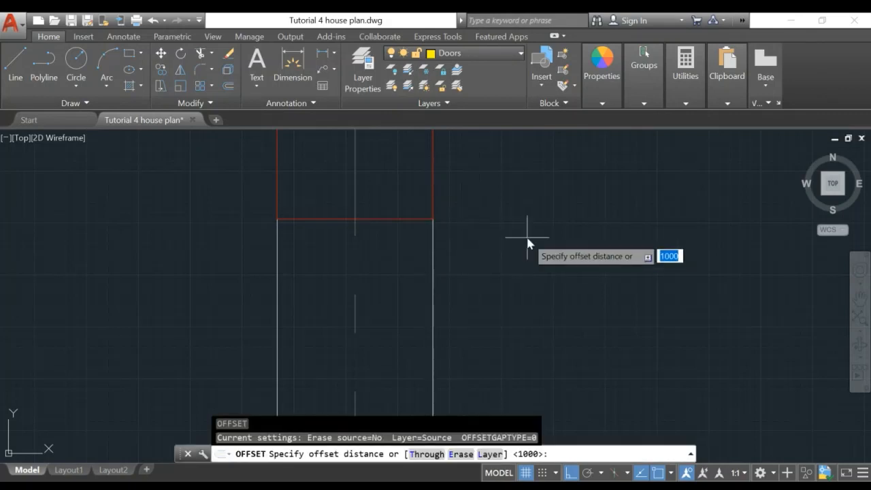
type("50")
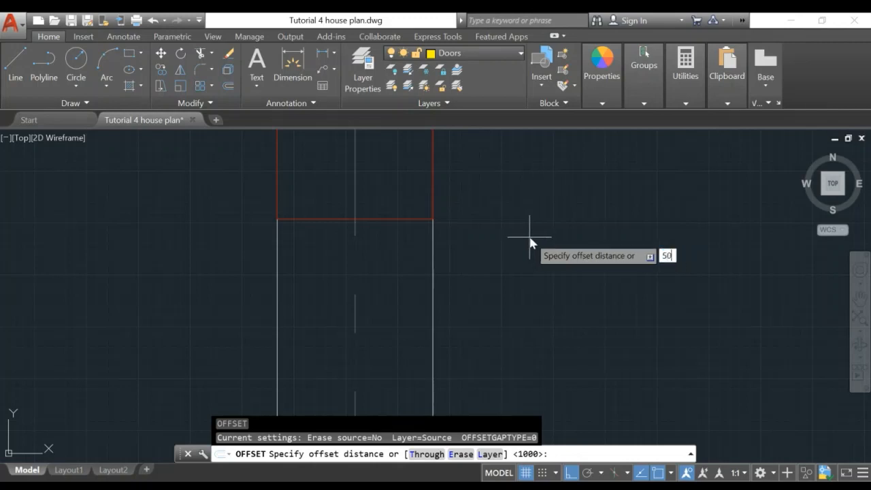
key("Return")
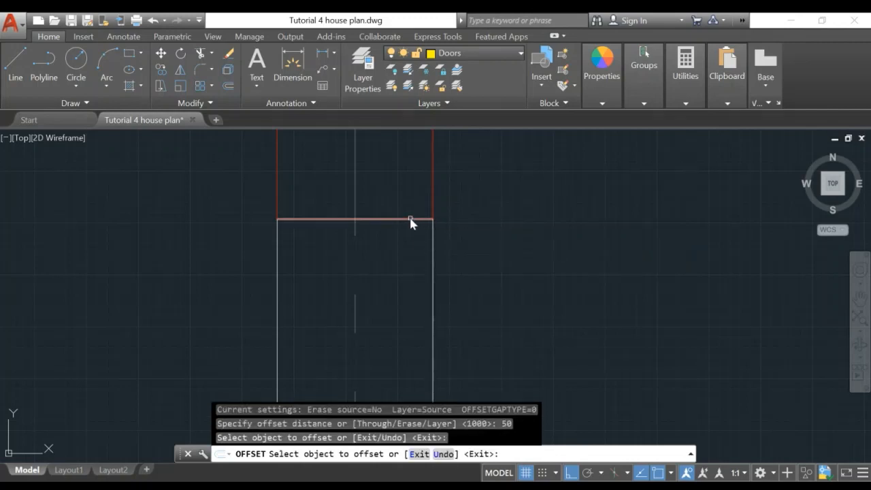
left_click(411, 219)
left_click(399, 299)
key("Escape")
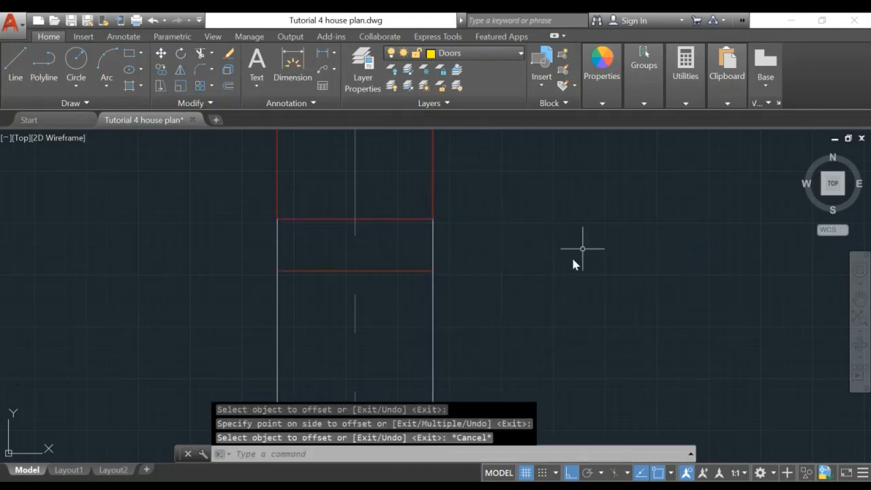
Draw a rectangle for the door frame head at grid B, spanning the wall's thickness between the two horizontal red lines
left_click(132, 55)
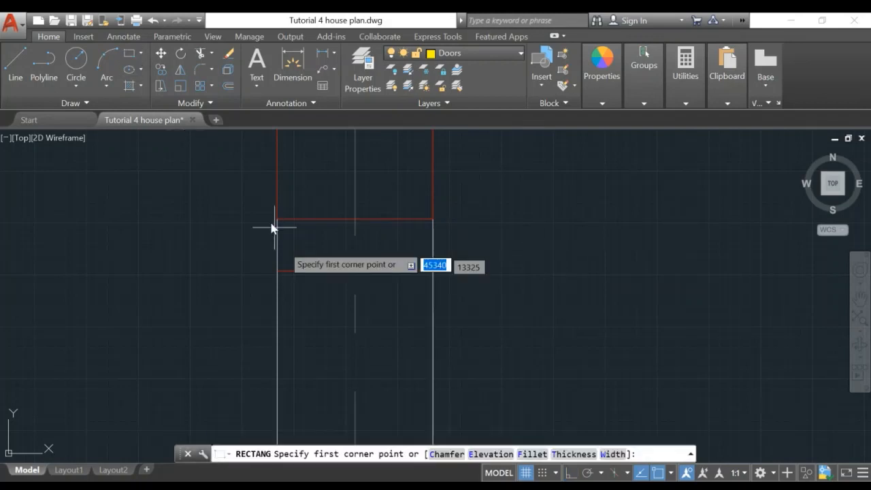
left_click(278, 271)
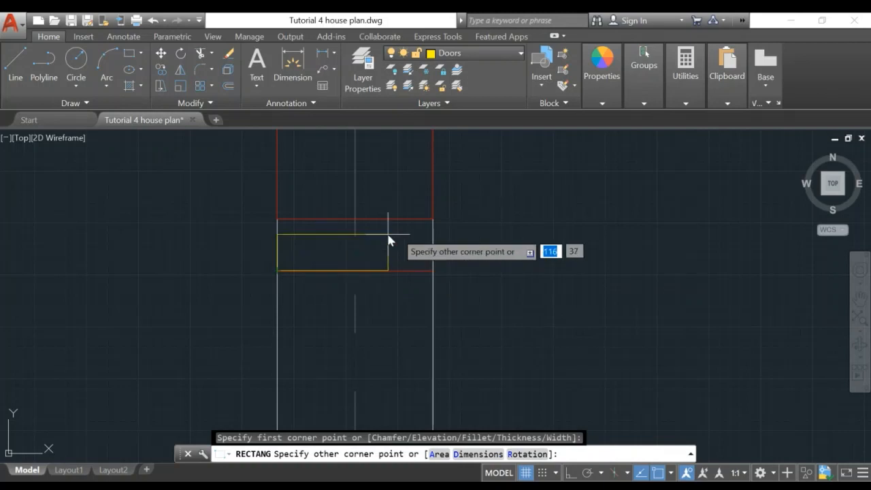
left_click(433, 219)
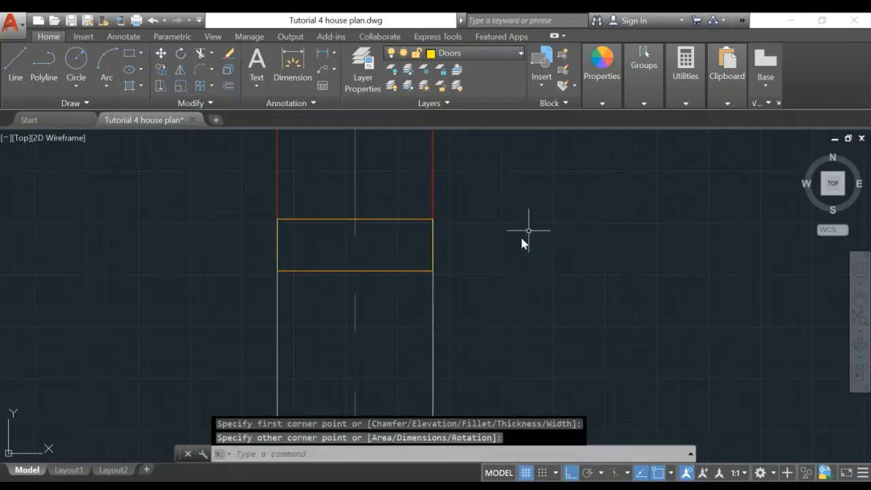
Turn off the Doors layer even though it is the current layer
scroll(534, 228, "down", 2)
scroll(490, 268, "up", 4)
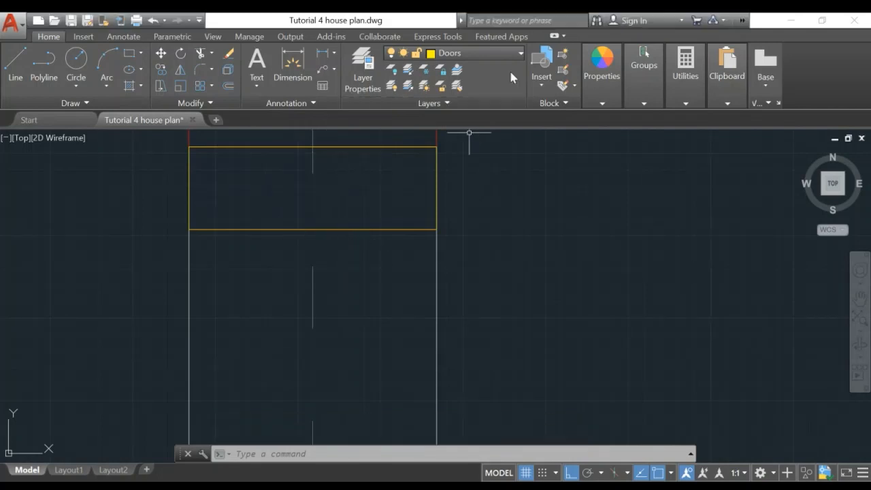
left_click(519, 54)
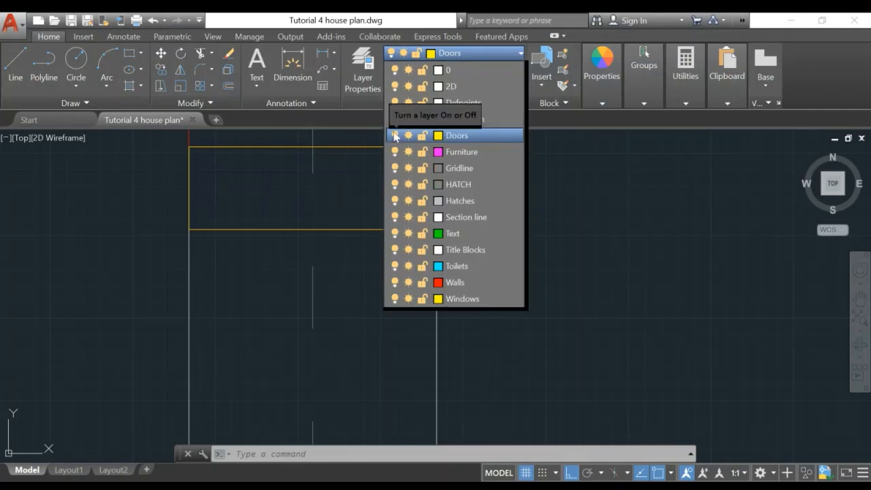
left_click(393, 136)
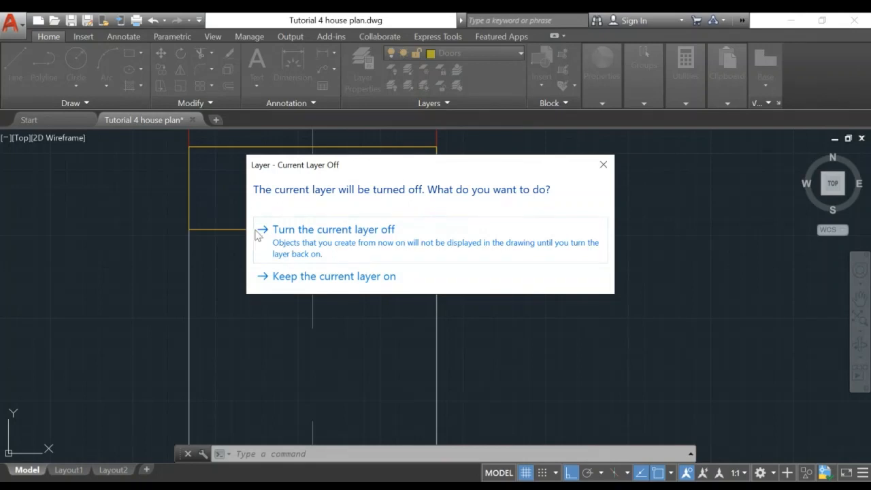
left_click(333, 230)
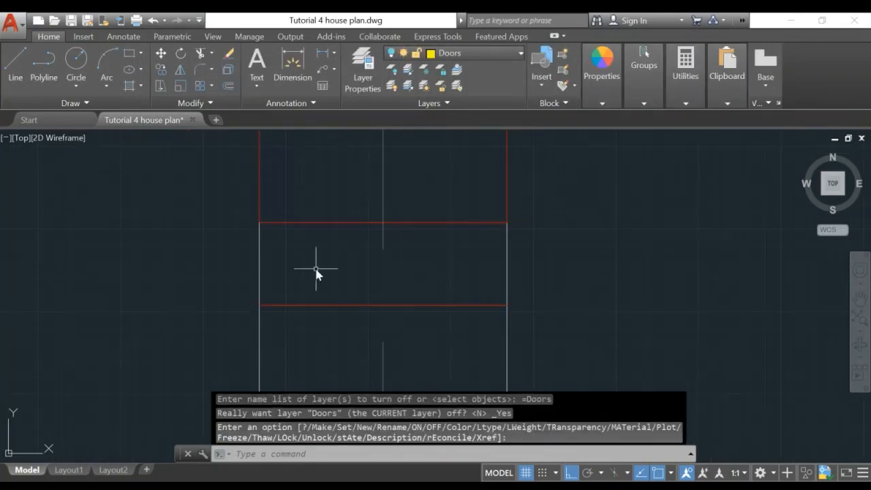
Erase the lower horizontal red line that was offset below the wall at grid B
key("Escape")
type("e")
key("Return")
left_click(200, 278)
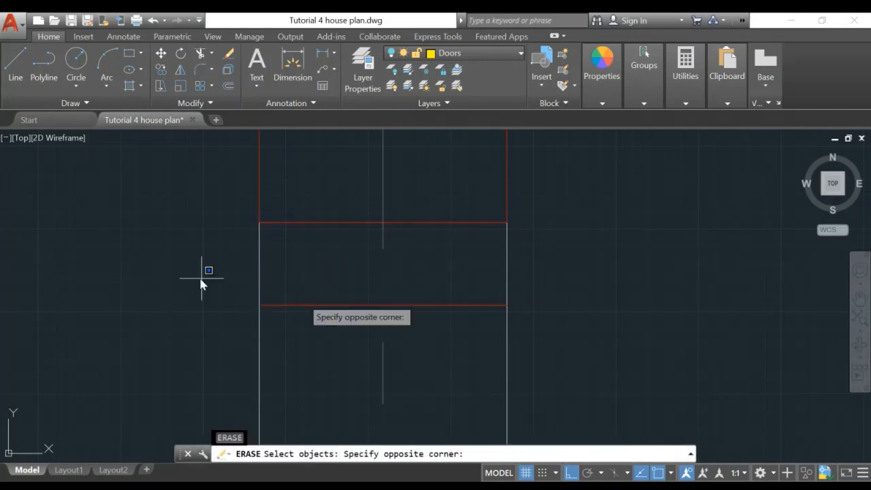
left_click(513, 313)
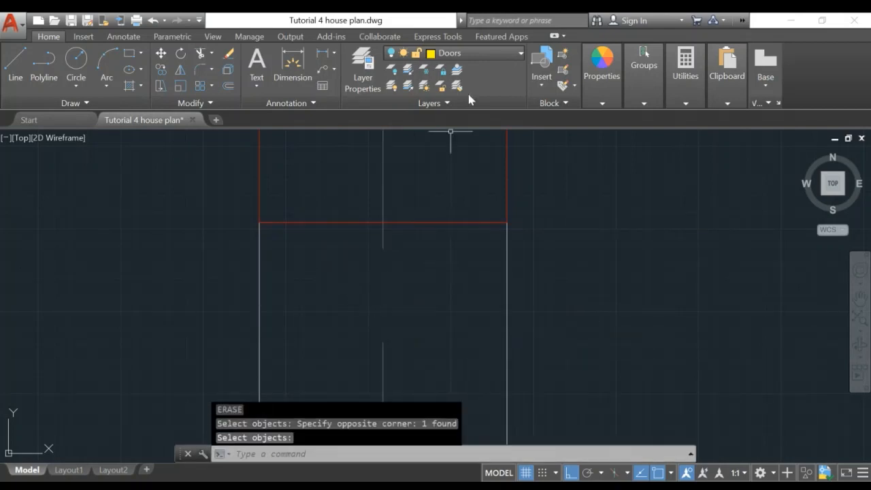
Turn the Doors layer back on
left_click(391, 56)
left_click(394, 136)
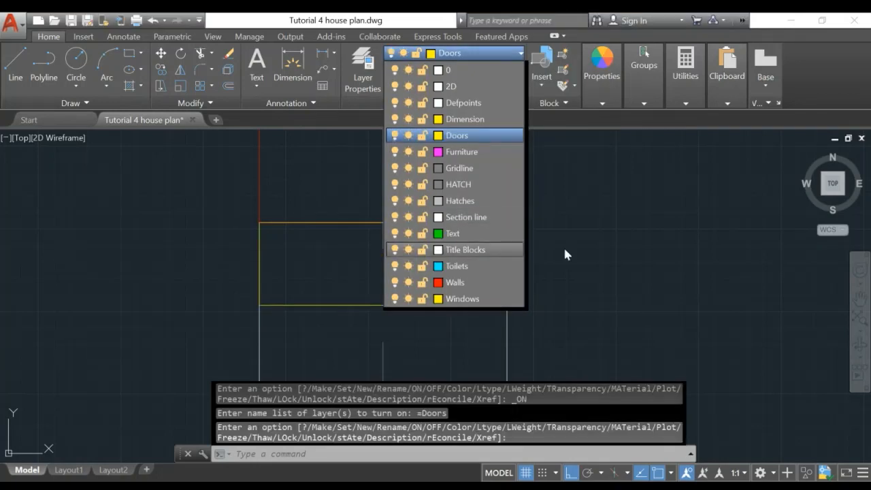
key("Escape")
Draw a horizontal line from the door frame head's lower left corner at grid B to the white vertical projection line
scroll(585, 279, "down", 5)
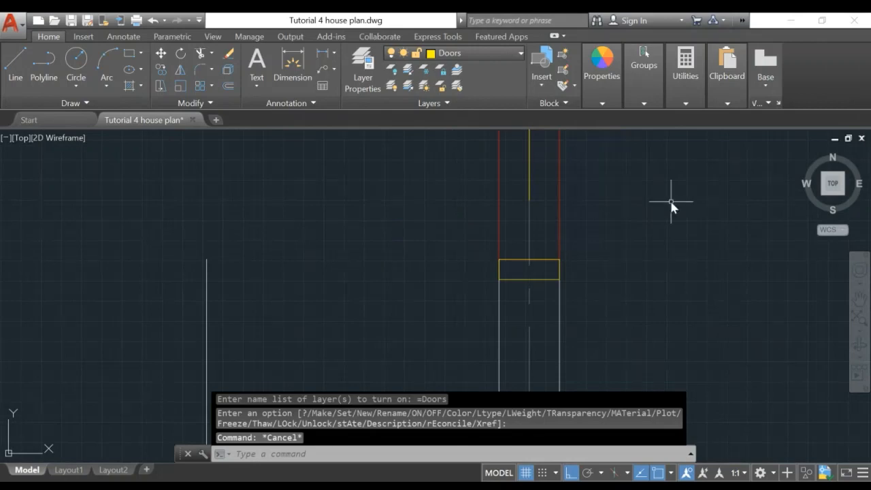
middle_click_drag(602, 275, 619, 160)
scroll(620, 161, "up", 2)
middle_click_drag(348, 235, 381, 317)
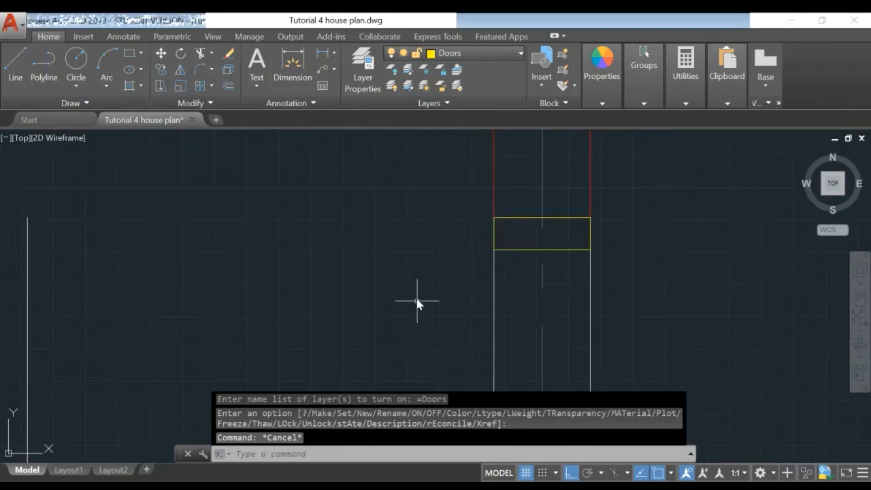
scroll(417, 300, "down", 3)
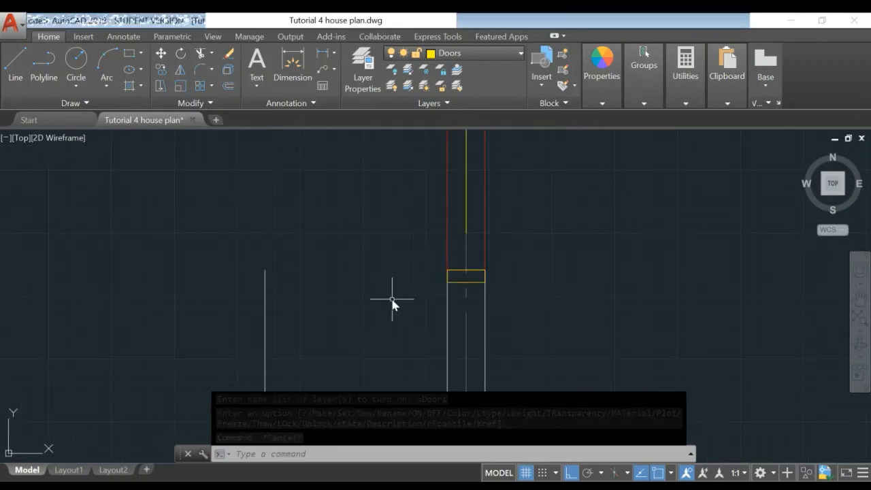
type("l")
key("Return")
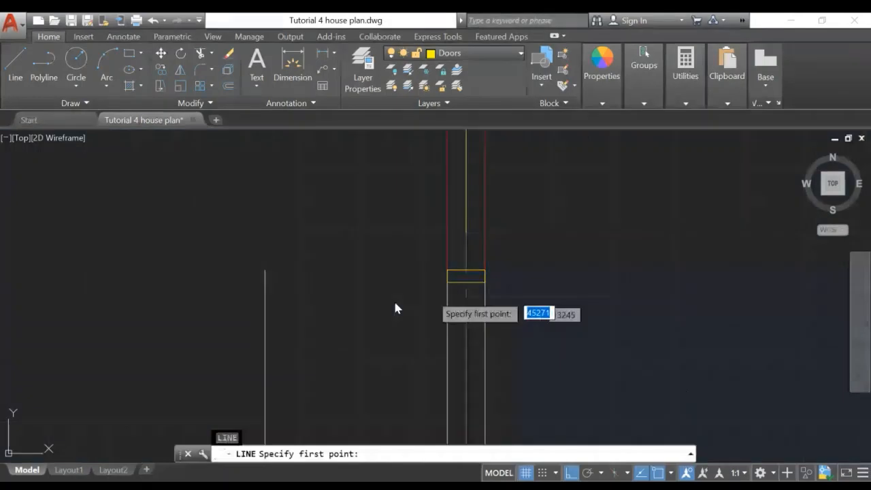
left_click(449, 291)
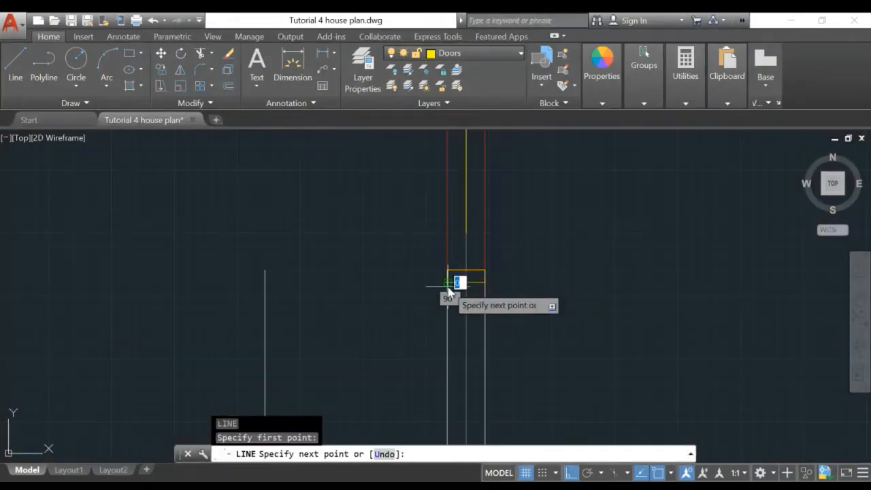
left_click(265, 291)
key("Escape")
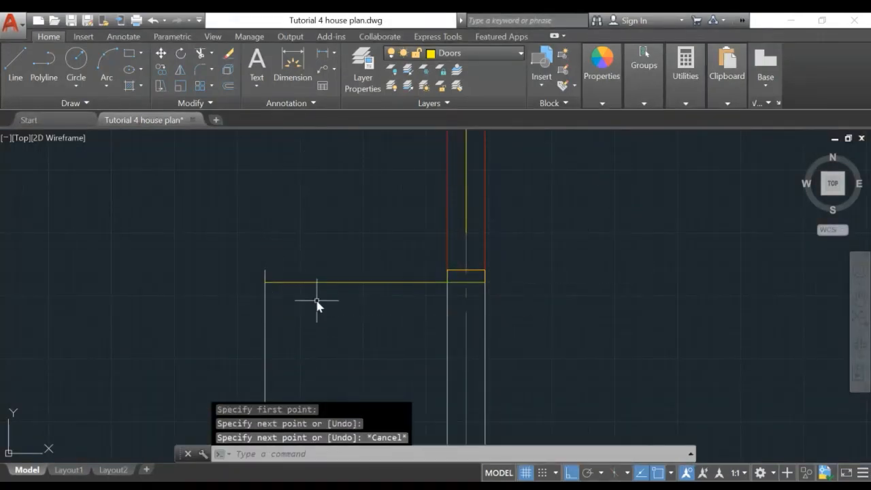
Trim the end of the white vertical projection line that projects above the new horizontal door line
type("tr")
key("Return")
key("Return")
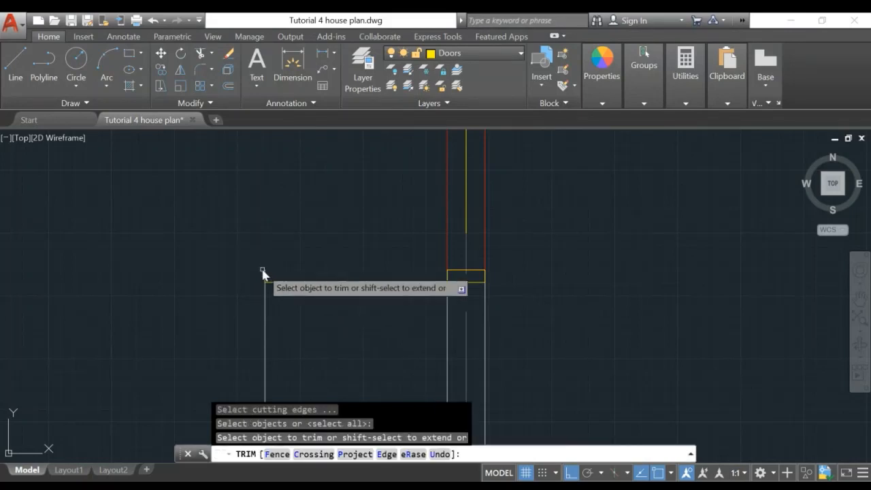
left_click(266, 272)
key("Escape")
Move the trimmed white vertical line beside grid B to the Doors layer
scroll(333, 346, "down", 5)
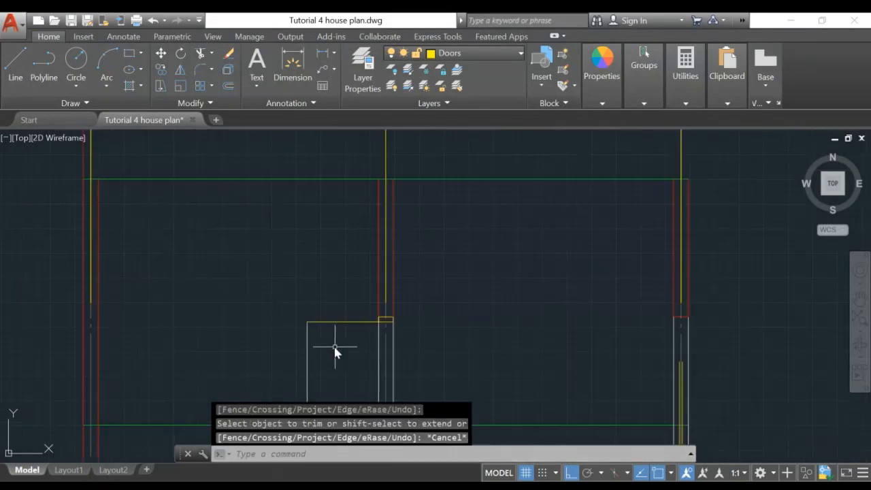
middle_click_drag(334, 347, 326, 231)
left_click(298, 235)
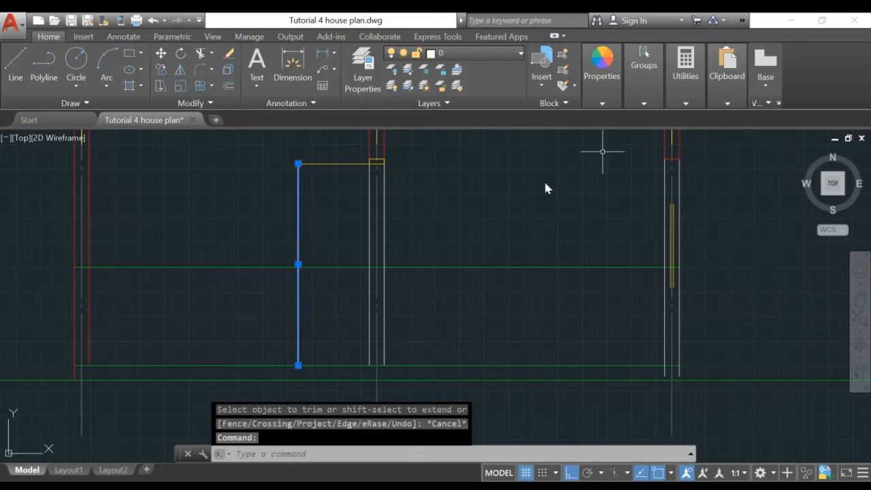
left_click(474, 53)
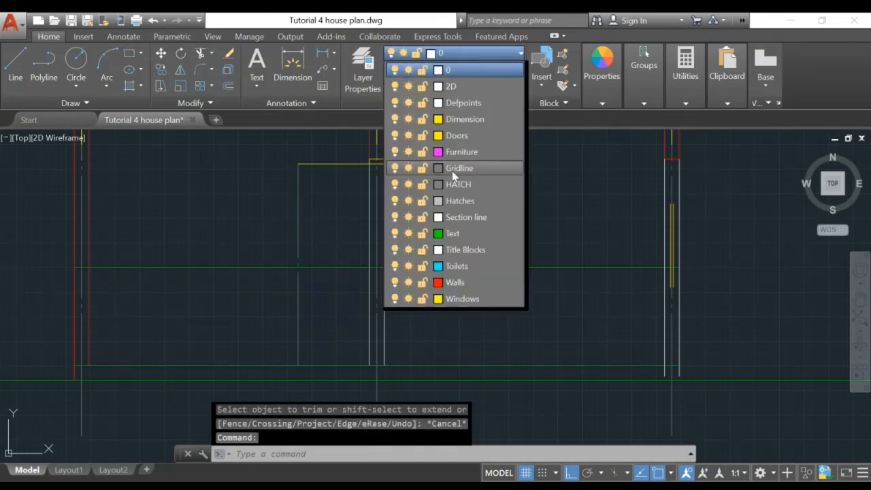
left_click(470, 139)
key("Escape")
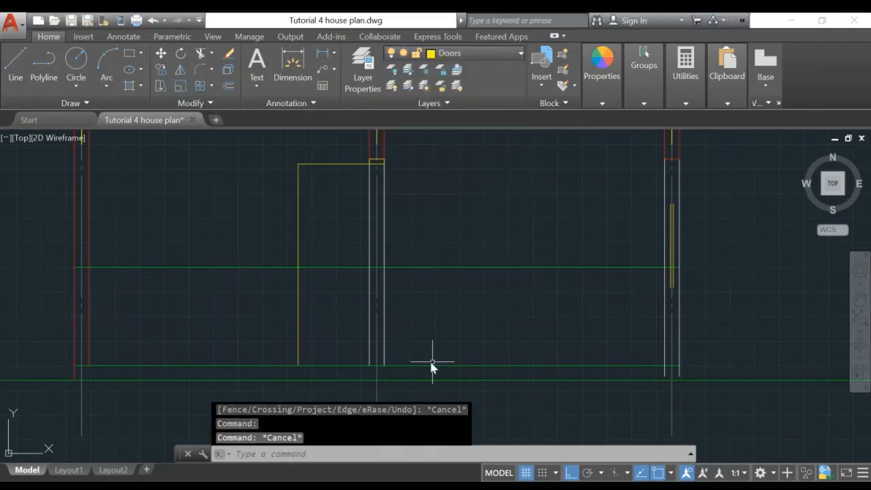
Erase the horizontal and vertical yellow lines outlining the open door leaf beside grid B
middle_click_drag(417, 286, 444, 255)
mouse_move(413, 301)
middle_mouse_down()
mouse_move(447, 342)
mouse_move(408, 259)
middle_mouse_up()
scroll(403, 291, "up", 1)
scroll(391, 272, "up", 5)
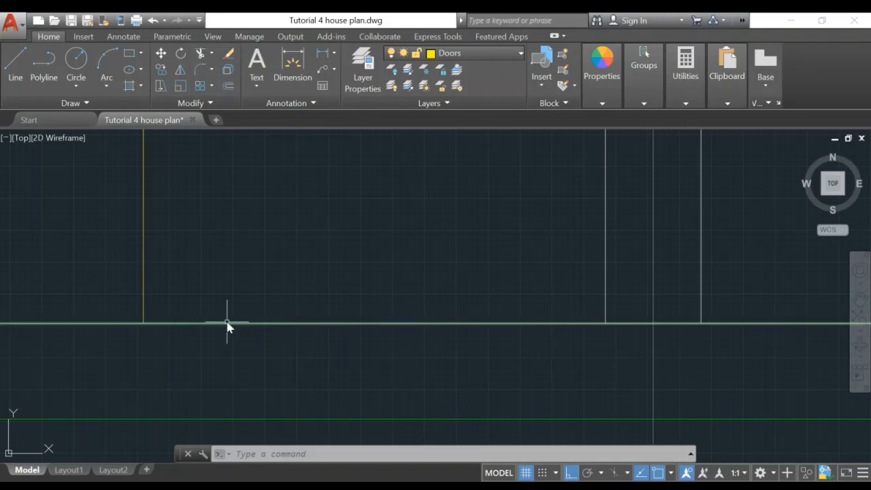
scroll(395, 294, "down", 4)
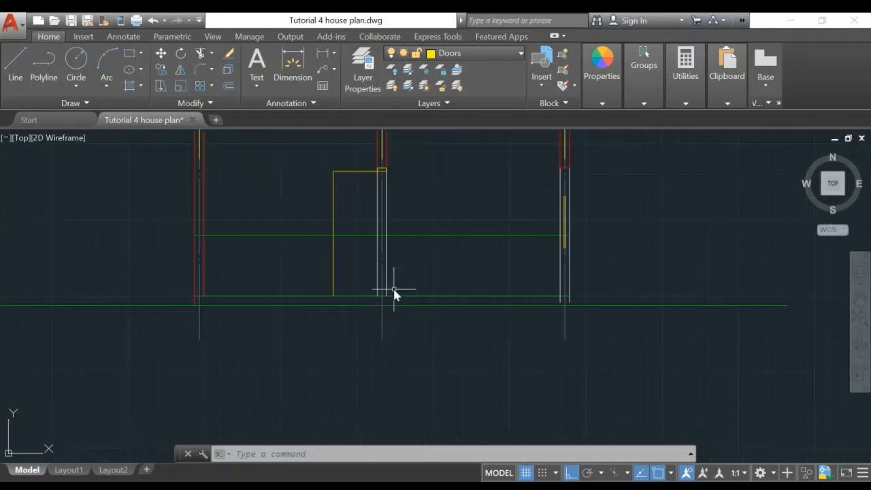
middle_click_drag(449, 265, 447, 318)
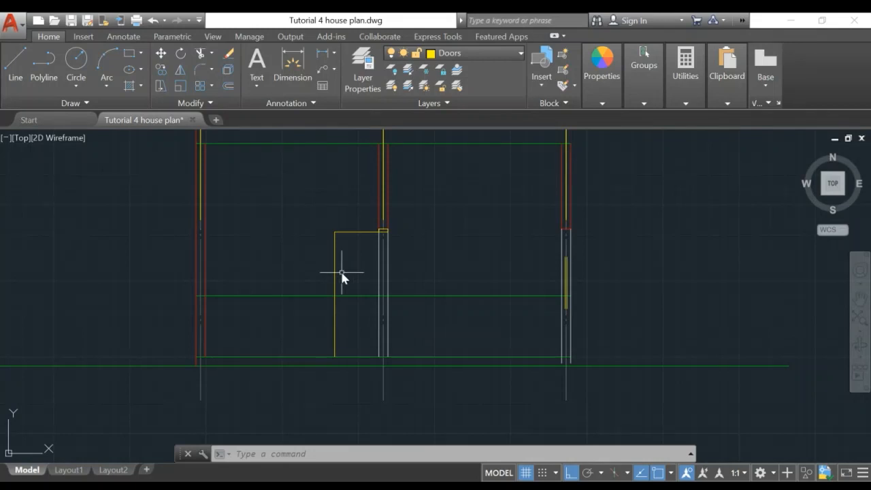
scroll(343, 274, "up", 2)
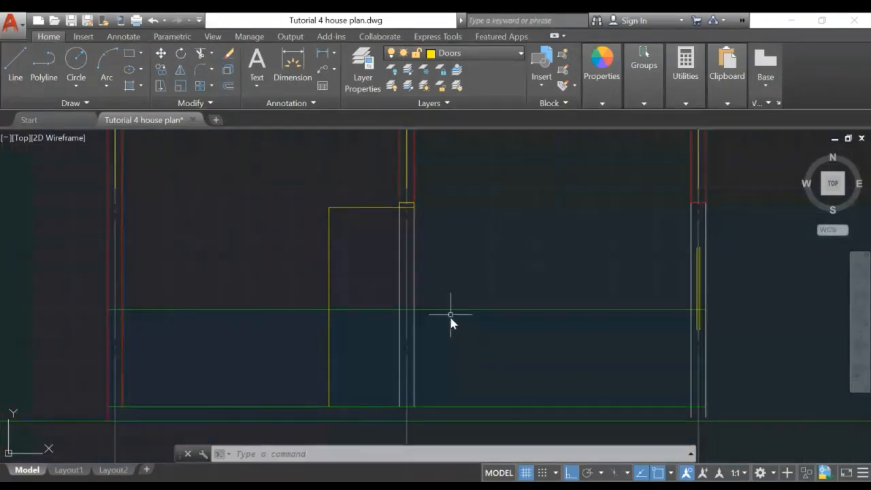
key("Return")
left_click(367, 233)
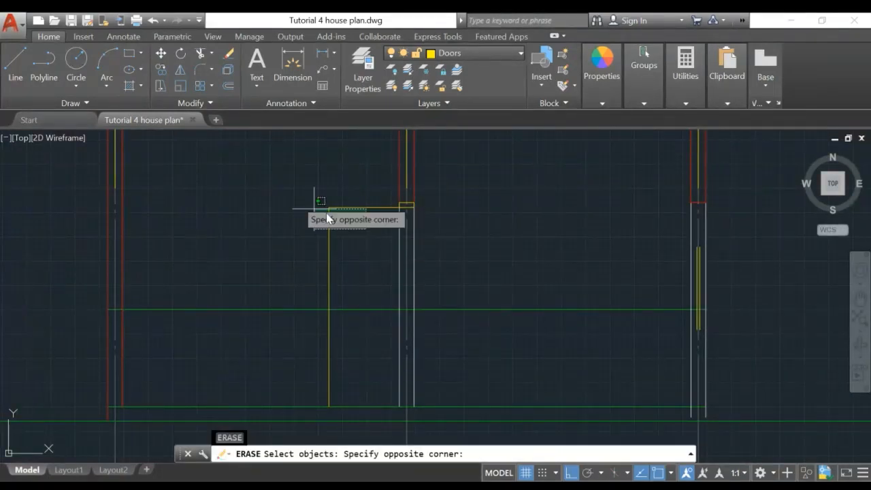
left_click(294, 197)
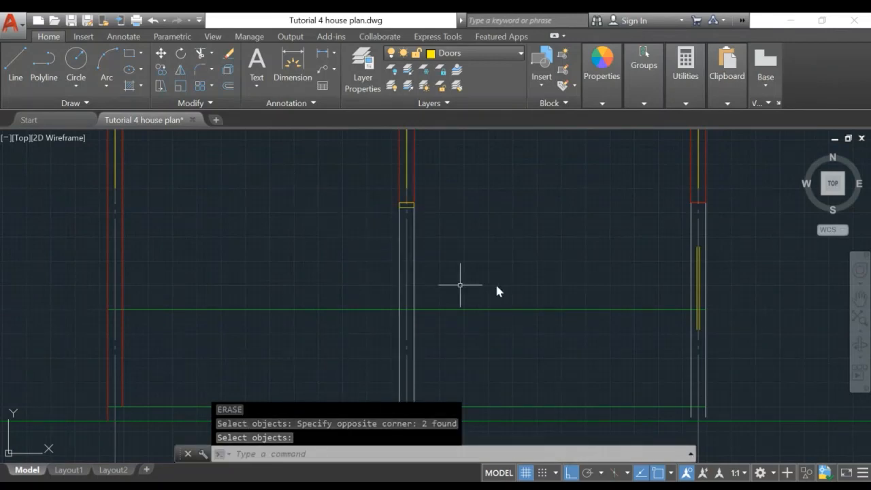
Offset grid line B by 15 to both sides within the door opening
scroll(442, 286, "up", 4)
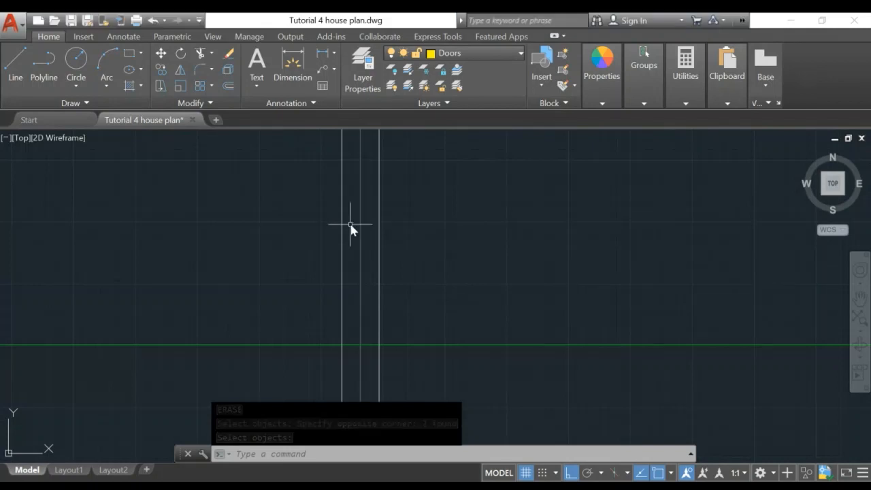
key("Return")
middle_click_drag(466, 180, 495, 367)
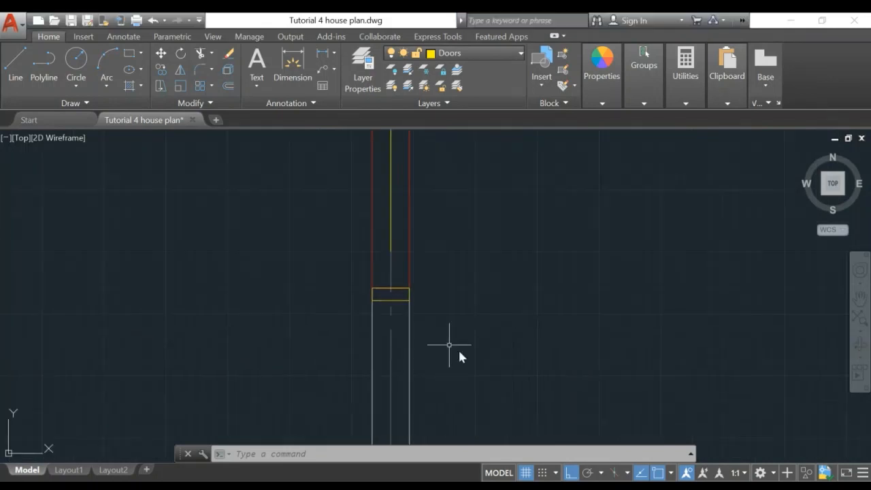
scroll(414, 333, "up", 2)
middle_click_drag(383, 349, 427, 313)
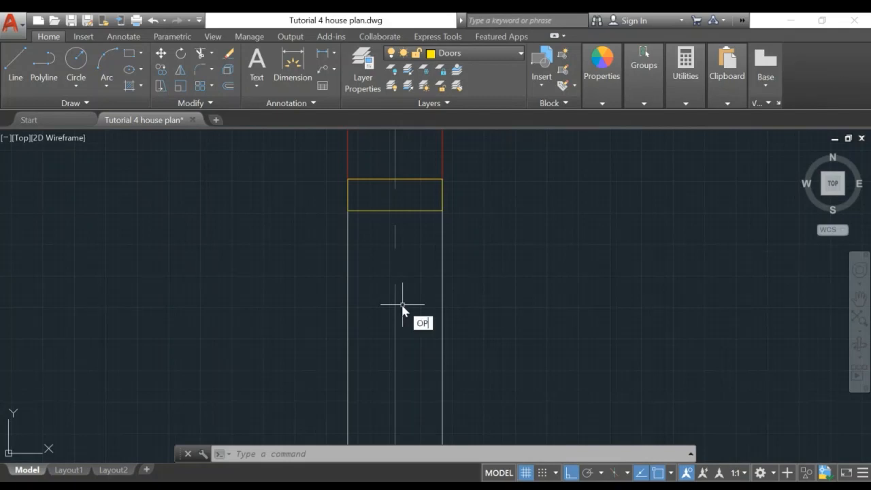
type("o")
key("Return")
type("15")
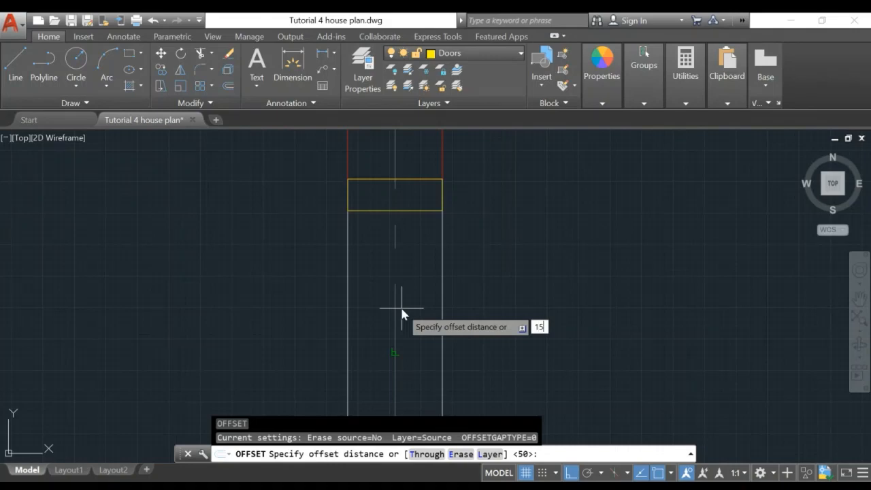
key("Return")
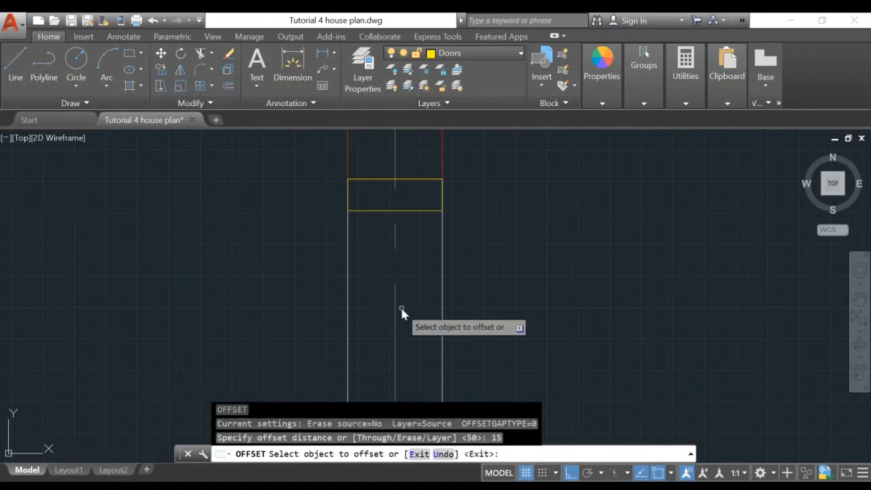
left_click(395, 310)
left_click(416, 311)
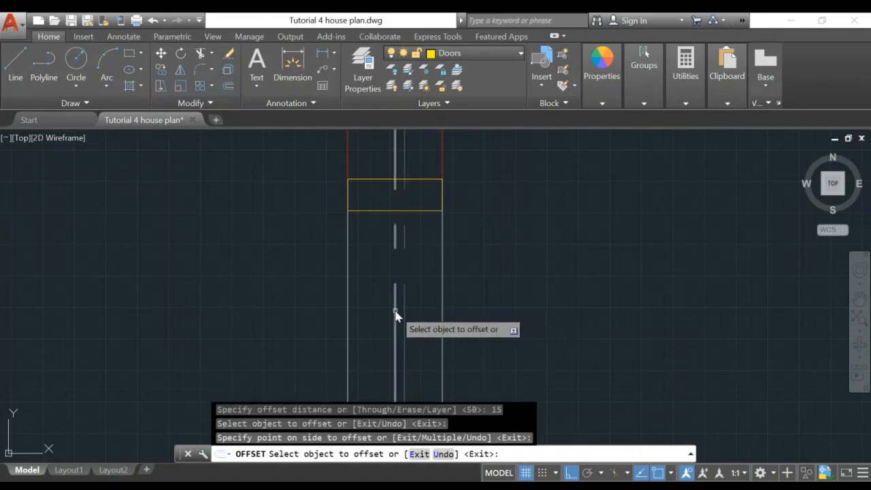
left_click(394, 313)
left_click(381, 312)
key("Escape")
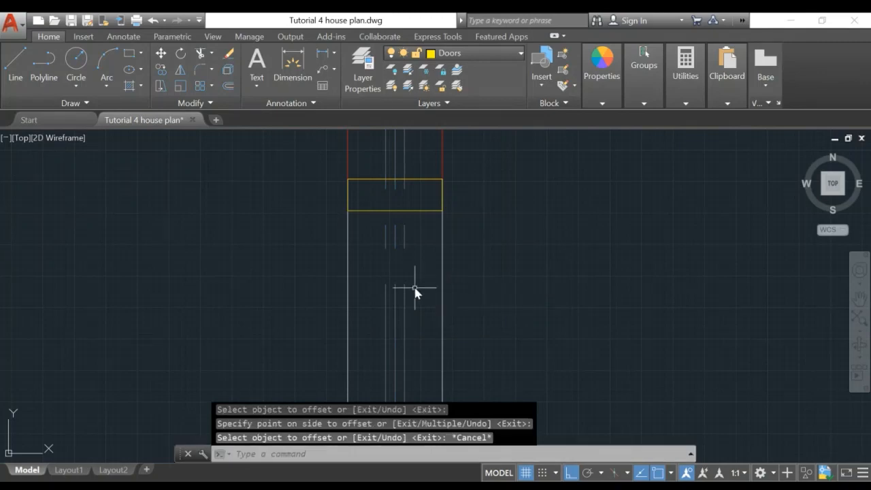
Move the two offset lines on either side of grid line B to the Doors layer
left_click(405, 292)
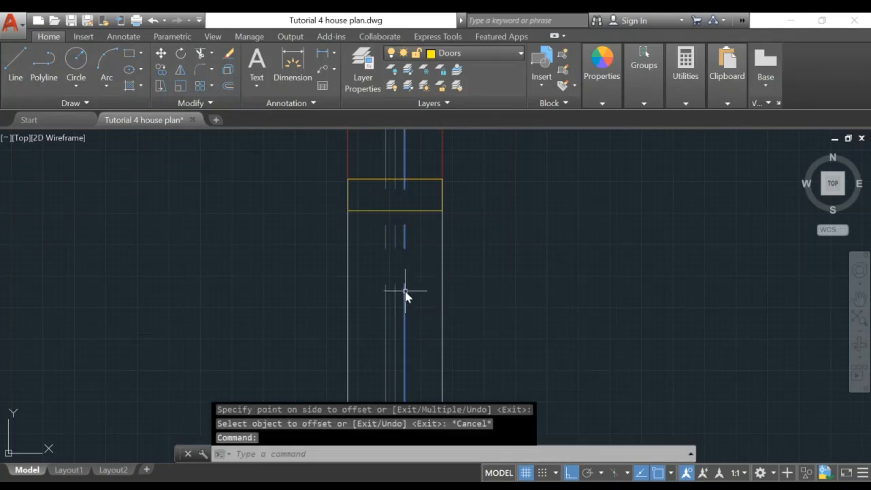
left_click(386, 295)
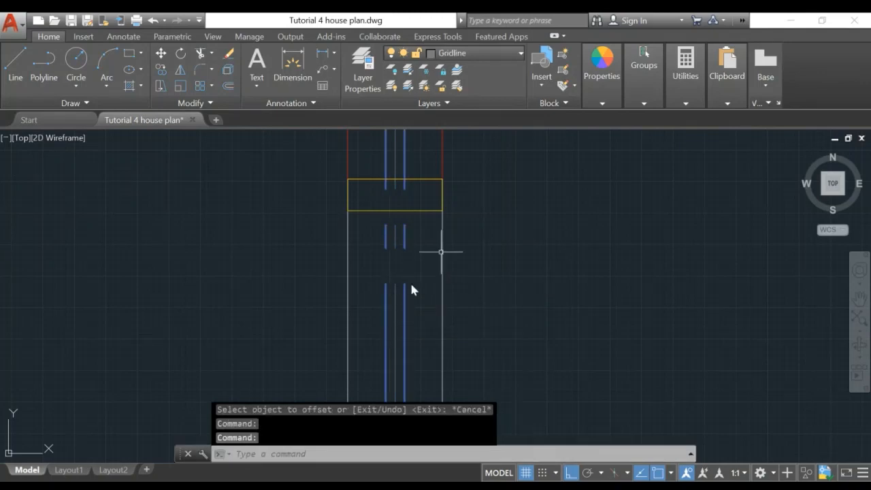
left_click(469, 54)
left_click(453, 139)
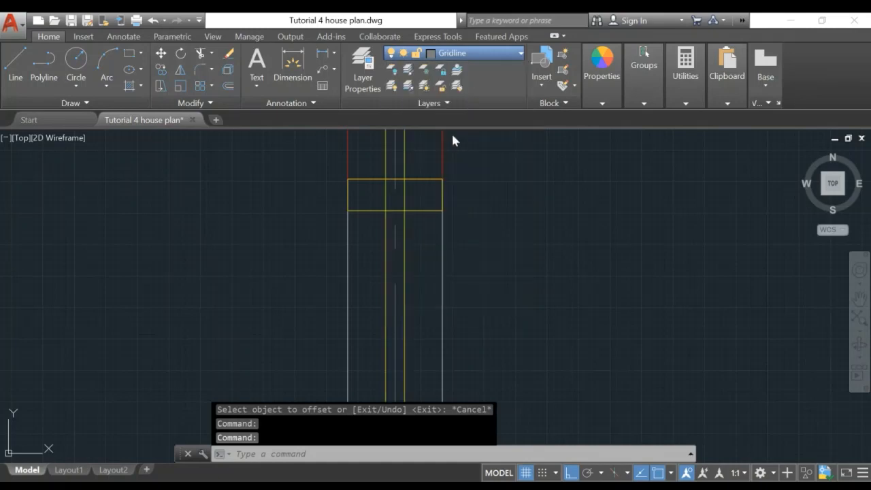
key("Escape")
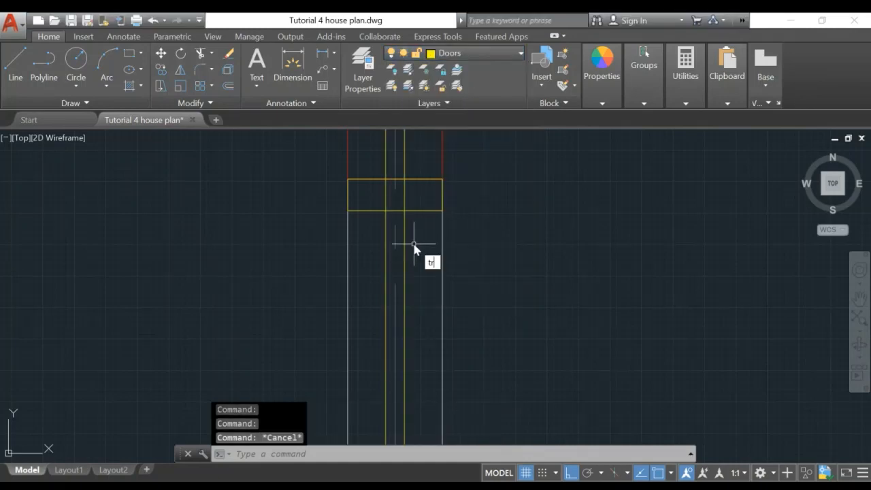
Trim the two yellow door leaf lines at grid B so they stop at the underside of the door frame head
key("Return")
left_click(413, 210)
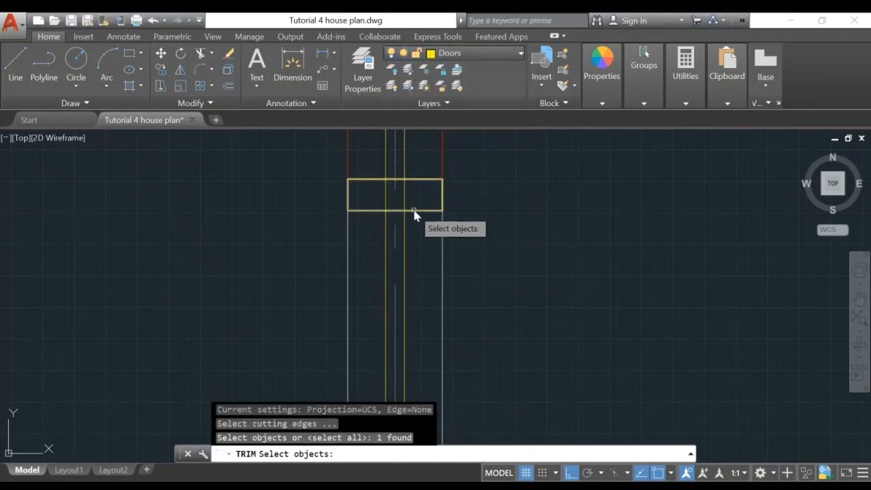
key("Return")
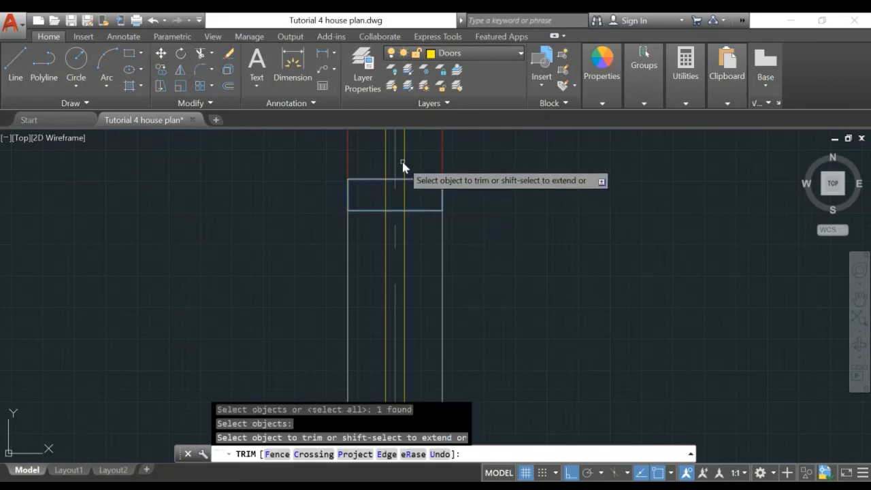
left_click(404, 164)
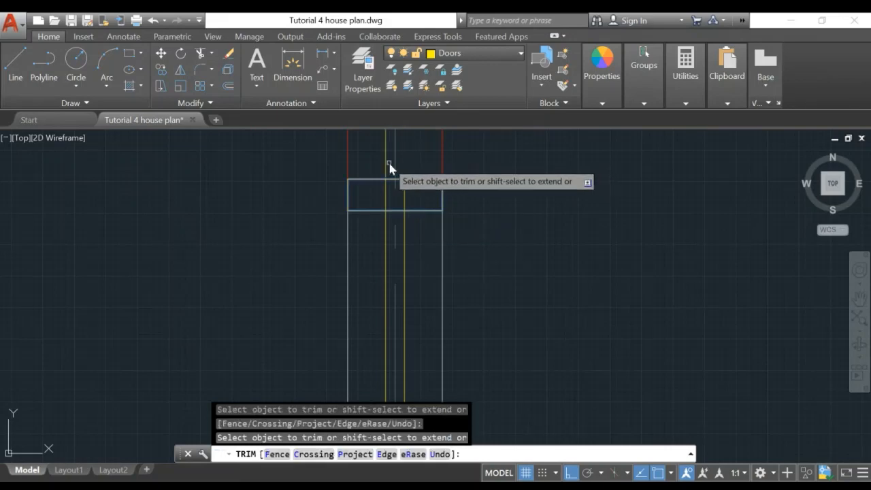
left_click(386, 163)
left_click(385, 195)
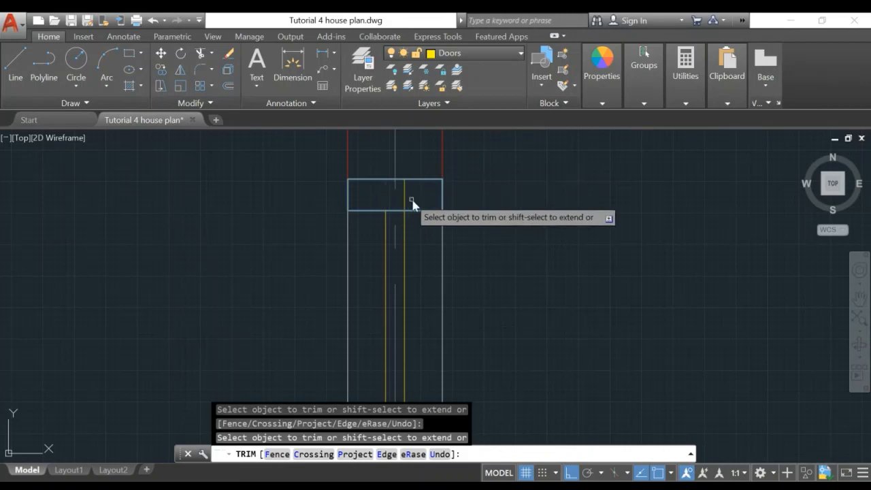
left_click(405, 201)
key("Escape")
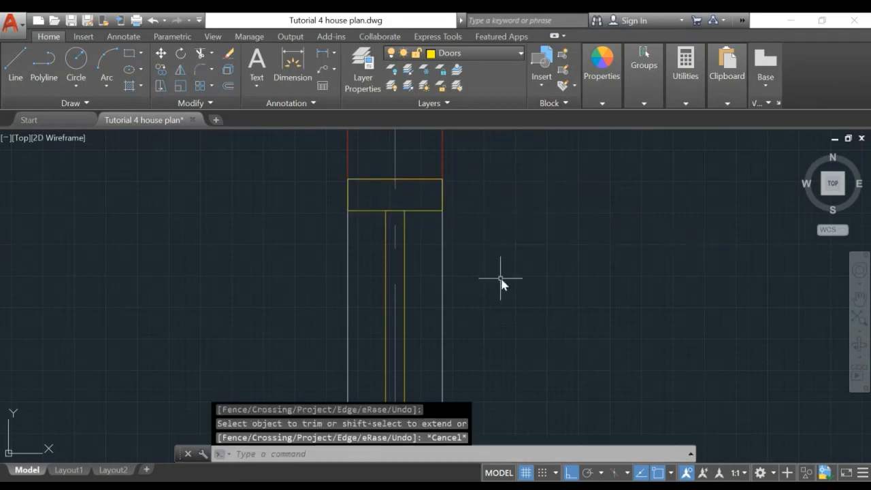
Trim the lower ends of the two door leaf lines at grid B back to the upper of the two bottom green level lines
scroll(447, 291, "down", 4)
middle_click_drag(518, 340, 527, 138)
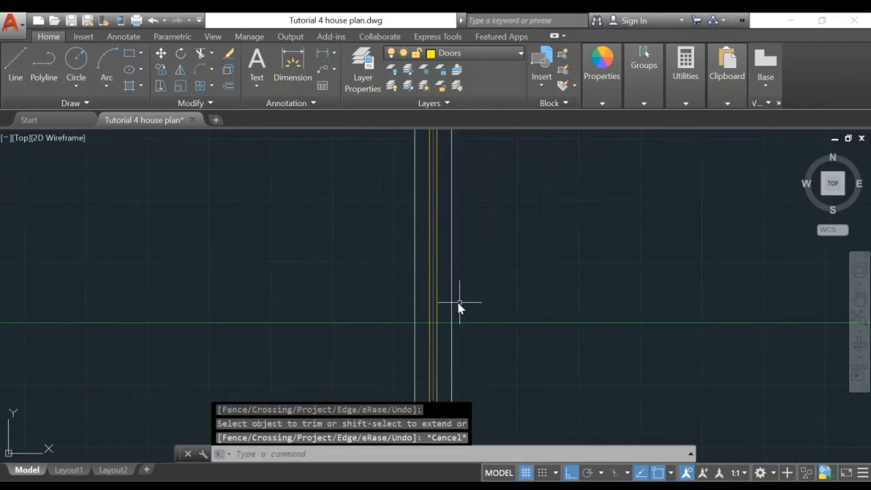
middle_click_drag(480, 340, 495, 187)
middle_click_drag(502, 378, 510, 272)
key("Return")
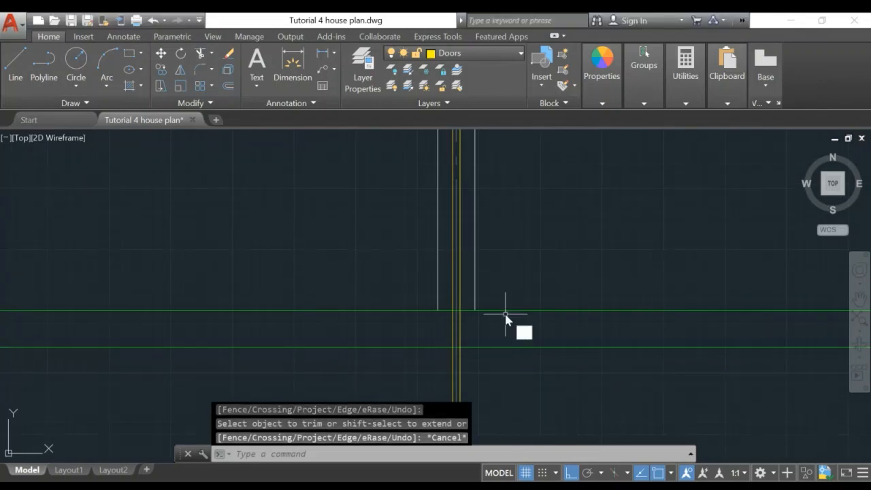
left_click(498, 311)
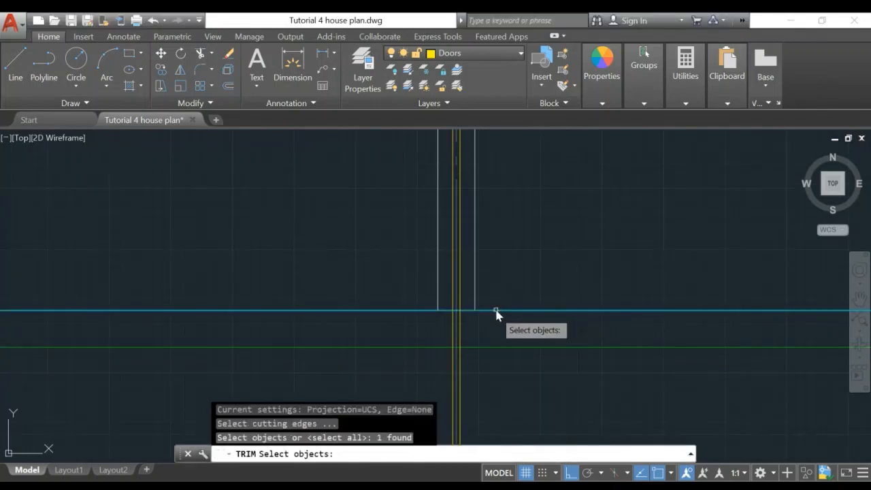
key("Return")
left_click(461, 320)
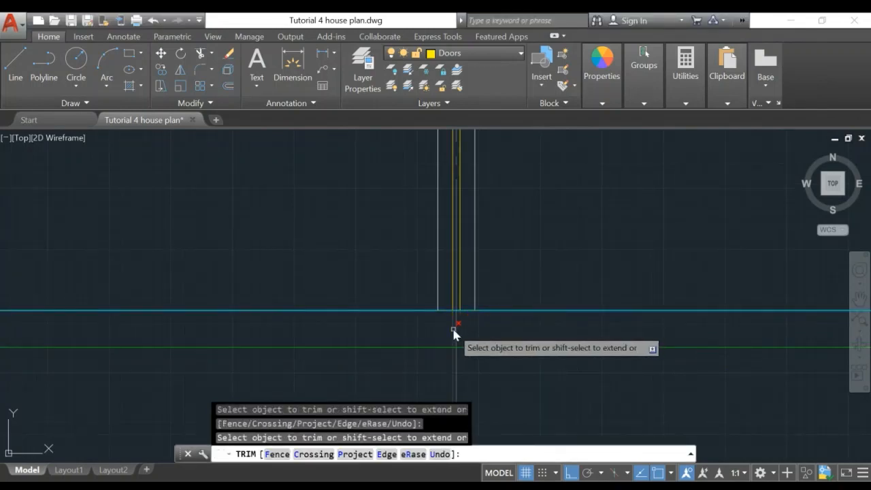
key("Escape")
Examine the head of the opening in the rightmost wall against the finished door at grid B
scroll(520, 219, "down", 3)
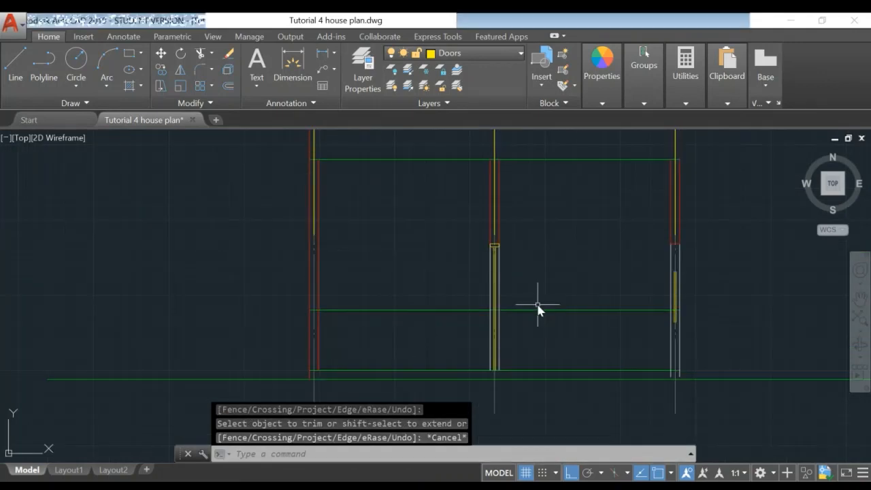
mouse_move(561, 282)
middle_mouse_down()
mouse_move(447, 286)
mouse_move(379, 252)
middle_mouse_up()
scroll(466, 289, "up", 3)
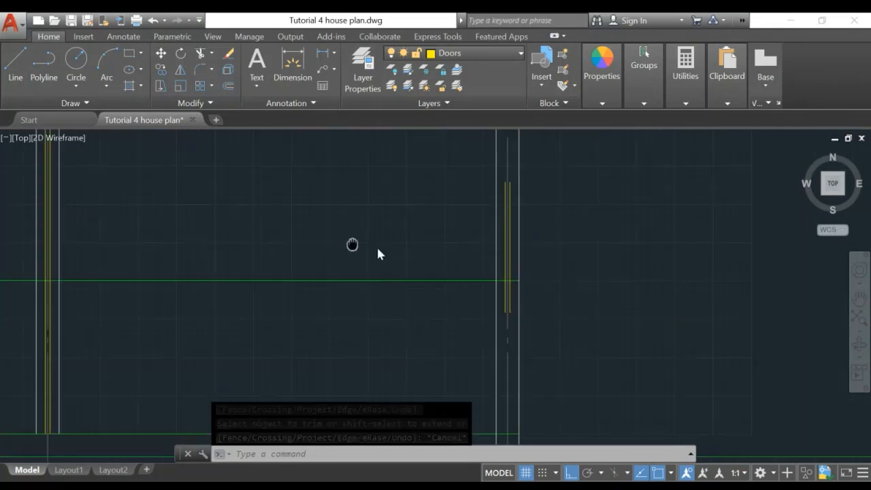
middle_click_drag(604, 261, 569, 325)
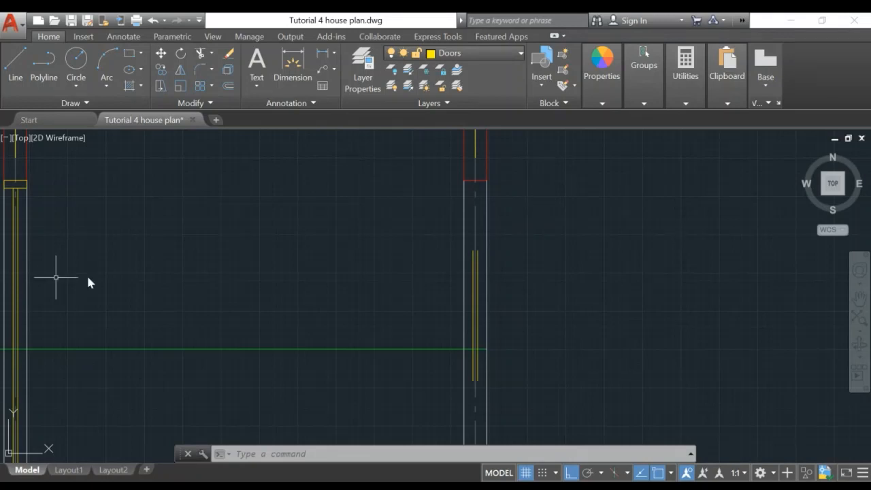
middle_click_drag(13, 276, 164, 243)
middle_click_drag(708, 275, 530, 310)
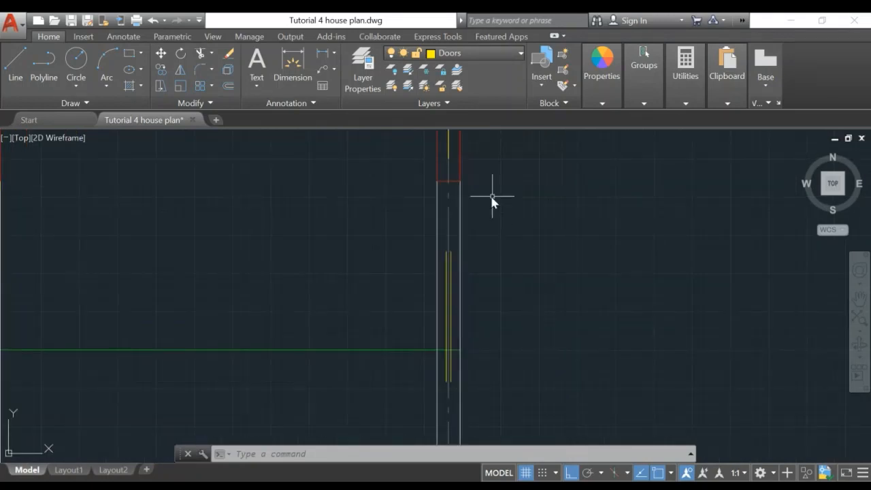
scroll(487, 268, "up", 6)
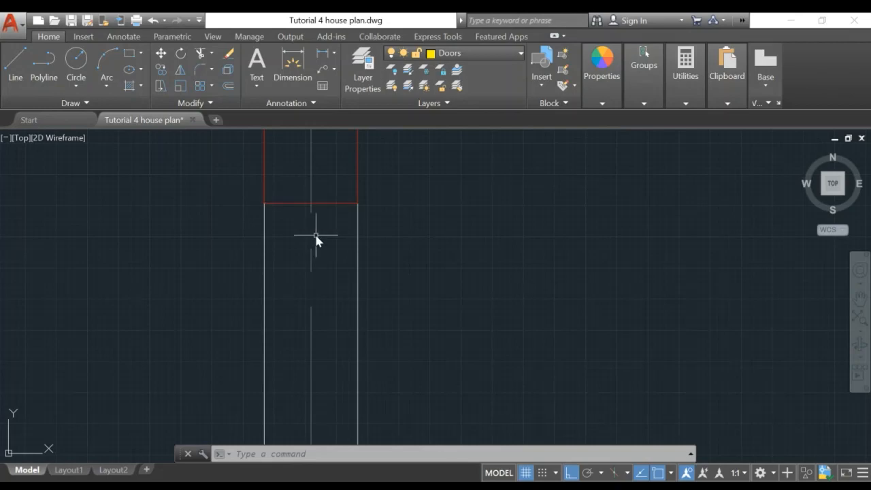
Copy the yellow door frame head from the grid B opening to the top of the opening in the rightmost wall
scroll(316, 236, "down", 4)
middle_click_drag(315, 235, 679, 280)
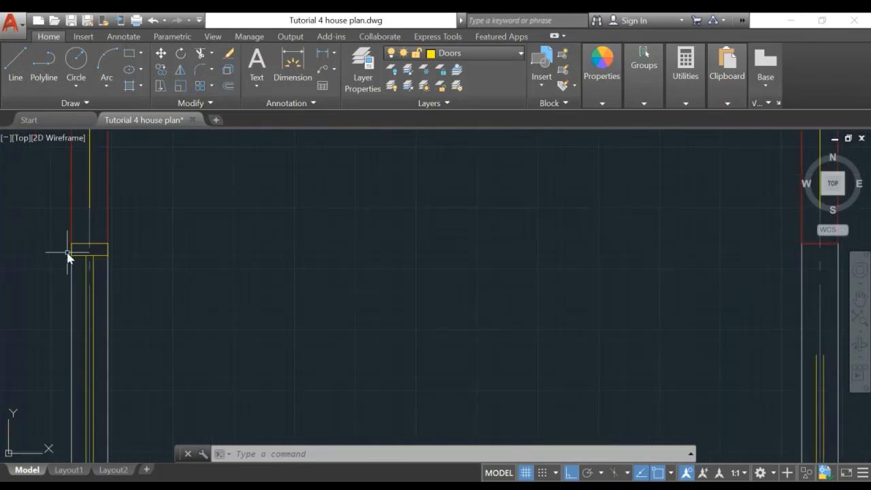
type("co")
key("Return")
left_click(46, 236)
left_click(150, 263)
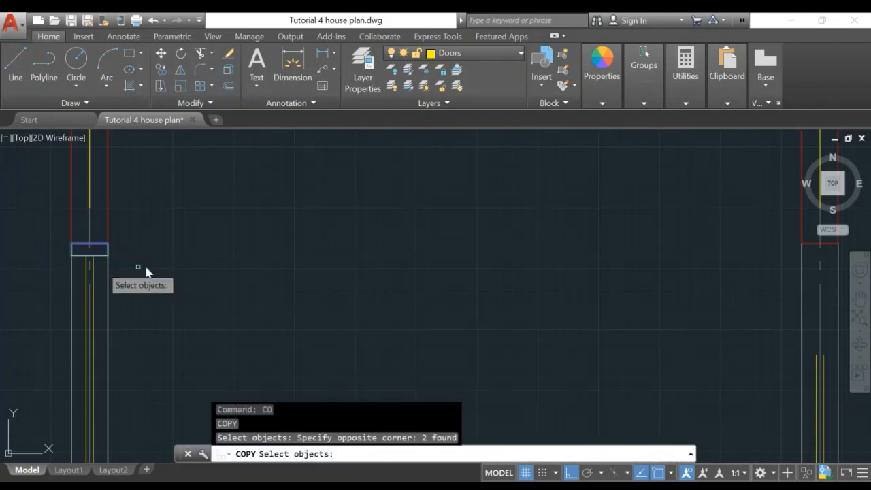
key("Return")
left_click(70, 246)
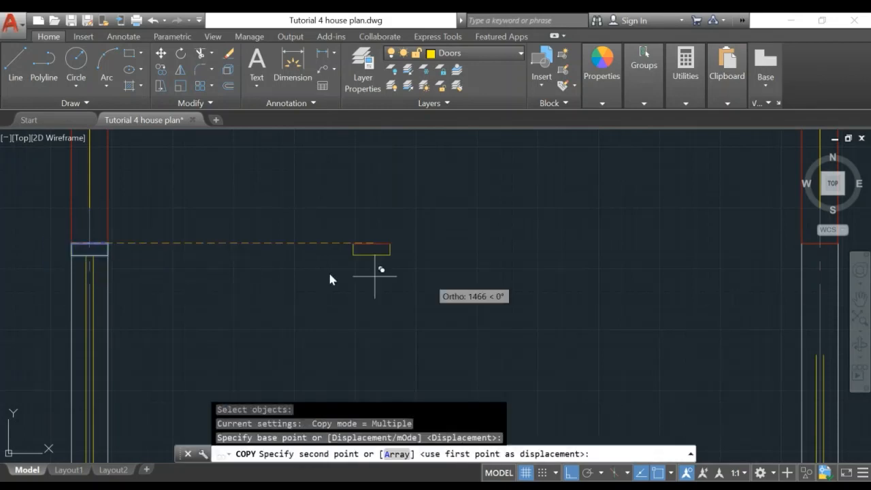
middle_click_drag(534, 266, 264, 262)
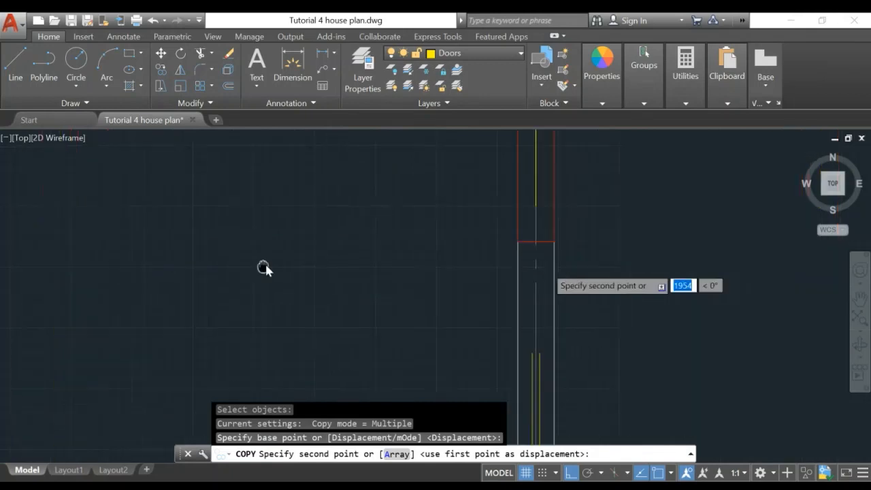
left_click(518, 242)
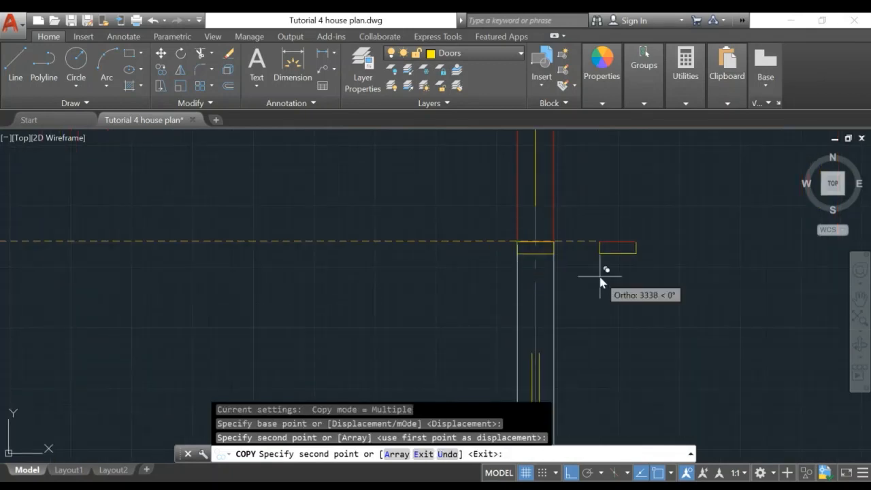
key("Escape")
Inspect the copied frame head and the short yellow lines below it in the rightmost opening, comparing them with the grid B door
scroll(632, 286, "down", 2)
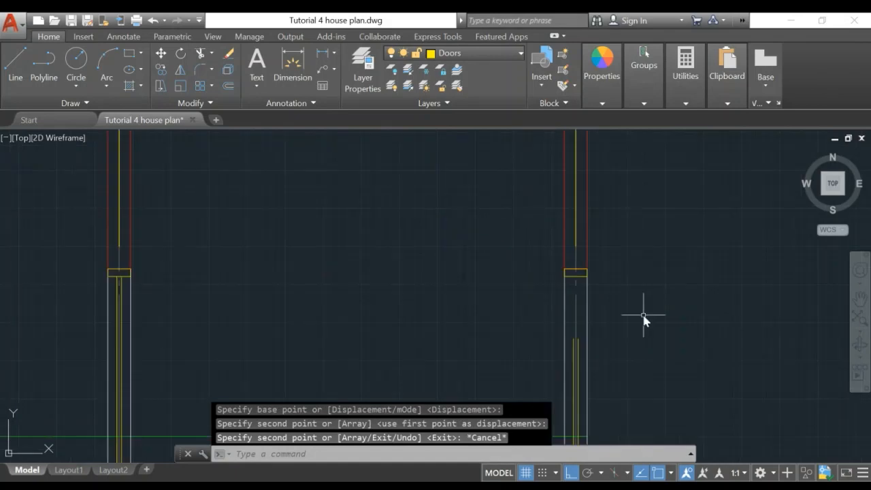
scroll(137, 301, "up", 4)
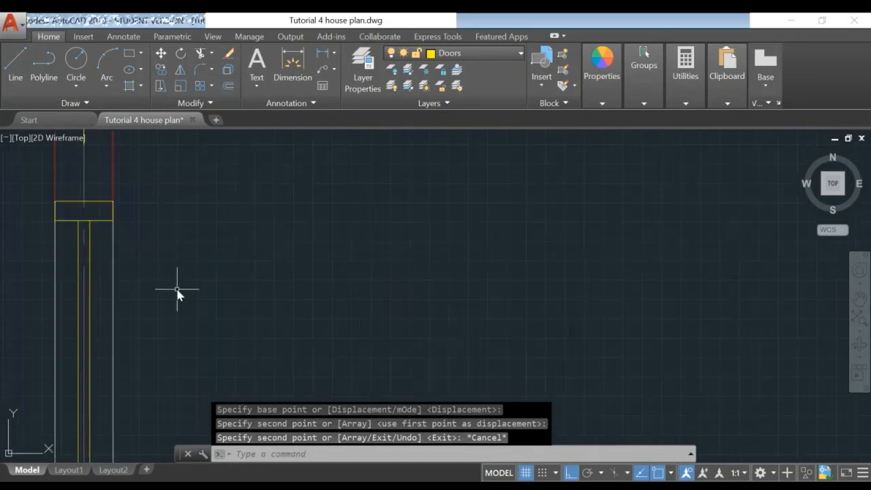
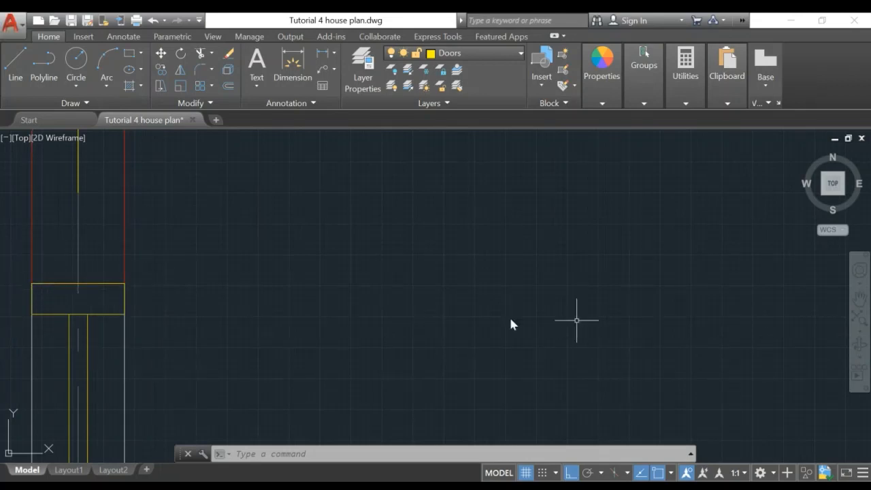
middle_click_drag(609, 302, 136, 285)
scroll(694, 305, "down", 3)
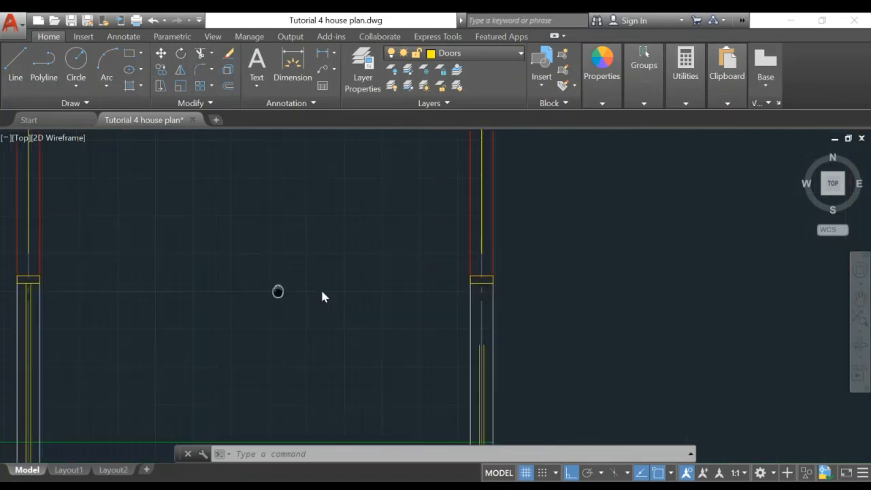
scroll(449, 299, "up", 3)
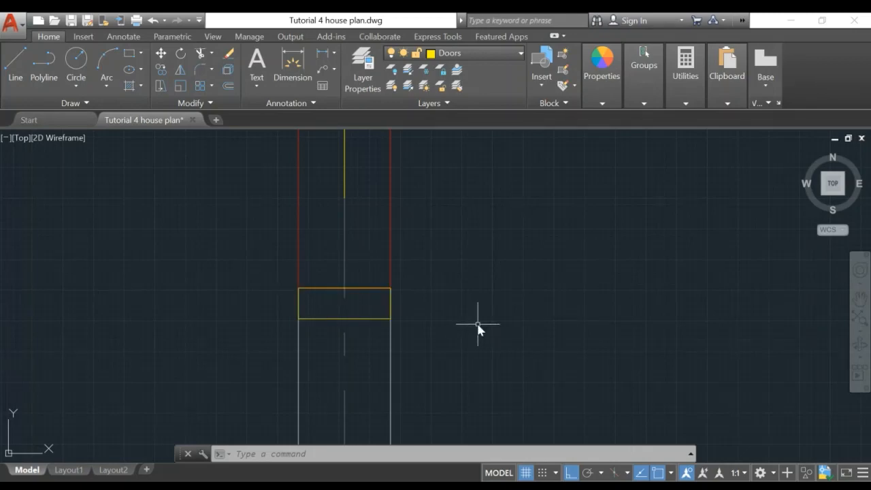
scroll(479, 326, "down", 4)
middle_click_drag(540, 359, 542, 268)
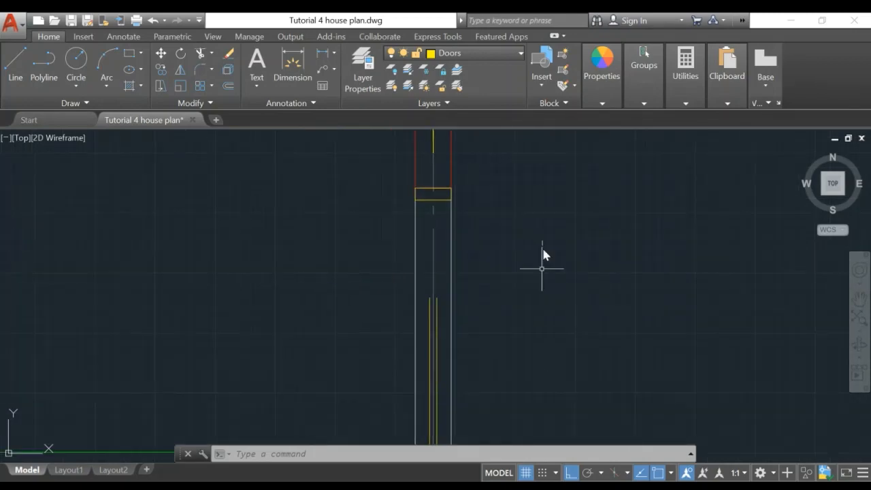
scroll(525, 284, "down", 3)
middle_click_drag(583, 291, 486, 295)
scroll(482, 295, "up", 4)
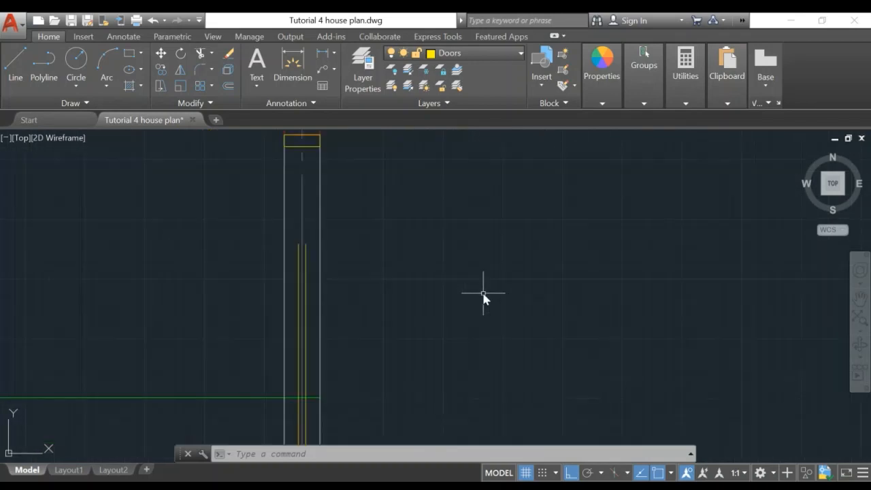
middle_click_drag(439, 311, 440, 309)
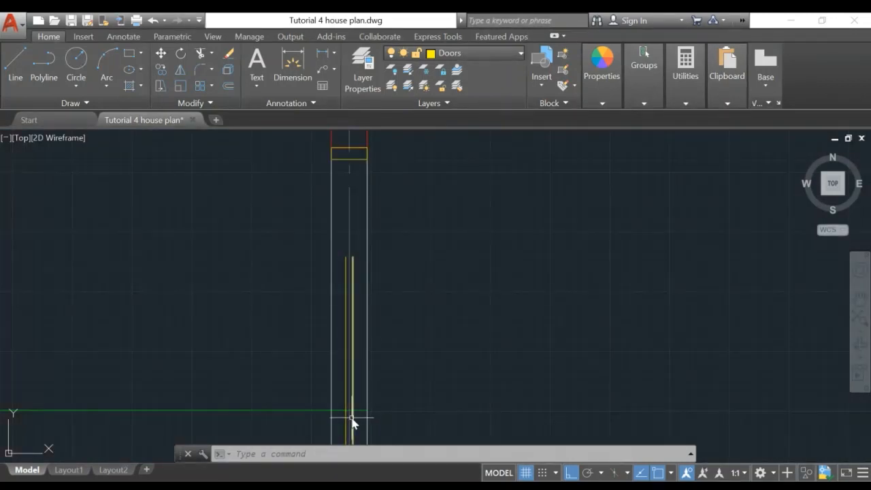
Trim the lower ends of the two short yellow lines in the rightmost opening back to the green level line crossing them
mouse_move(423, 385)
middle_mouse_down()
mouse_move(445, 331)
mouse_move(437, 317)
middle_mouse_up()
type("t")
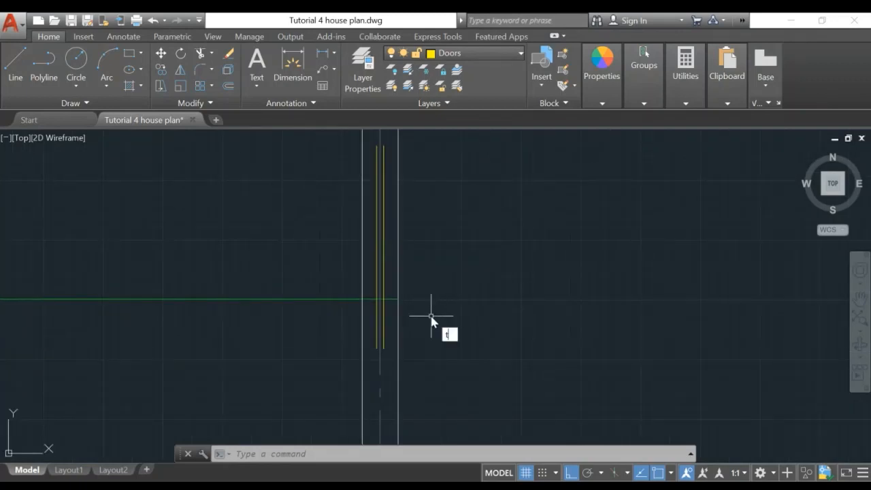
type("r")
key("Return")
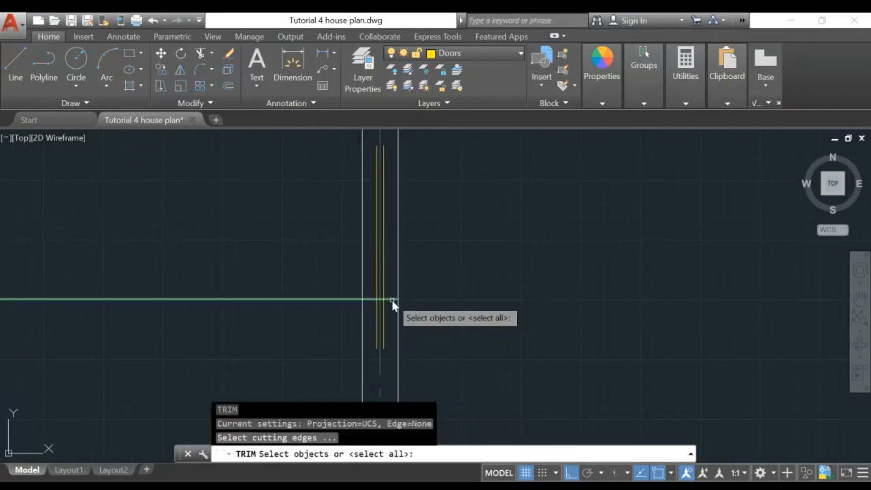
left_click(392, 299)
key("Return")
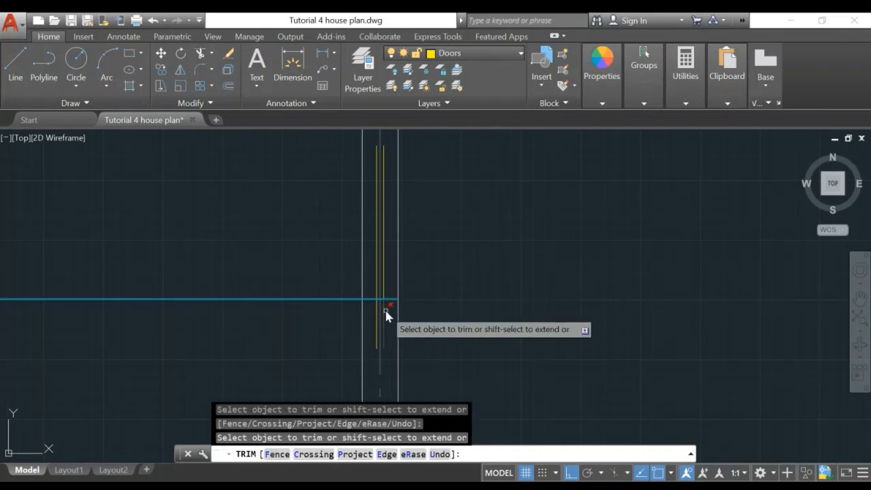
left_click(380, 319)
key("Return")
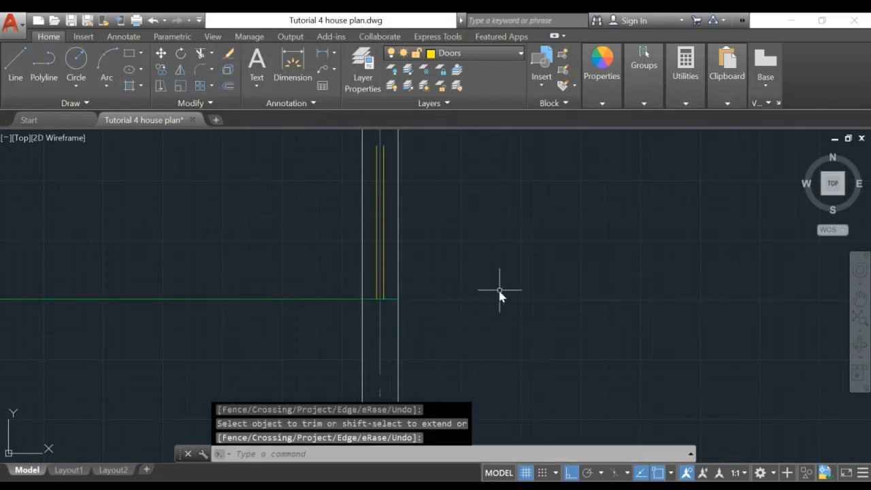
scroll(498, 290, "down", 1)
middle_click_drag(485, 248, 472, 317)
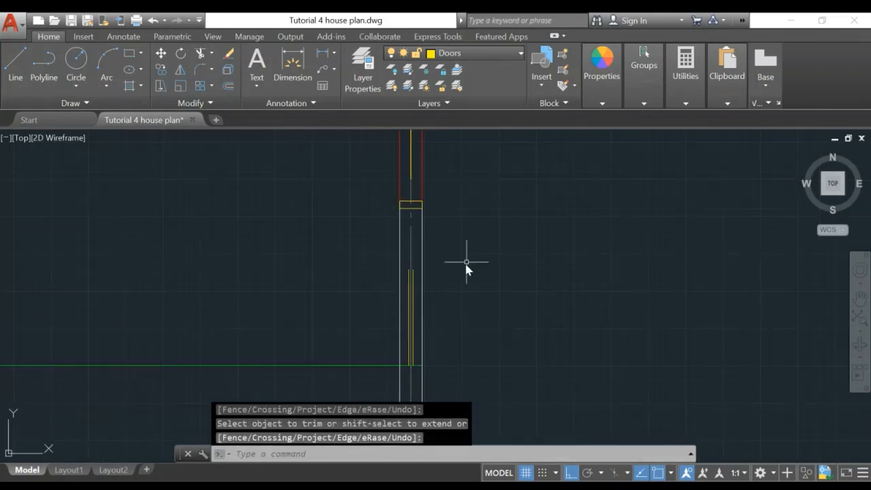
type("co")
key("Return")
left_click(369, 182)
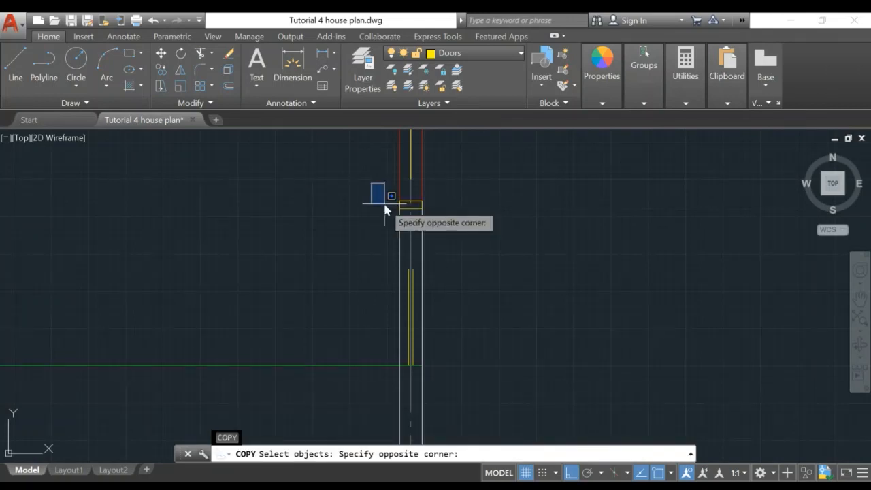
left_click(363, 199)
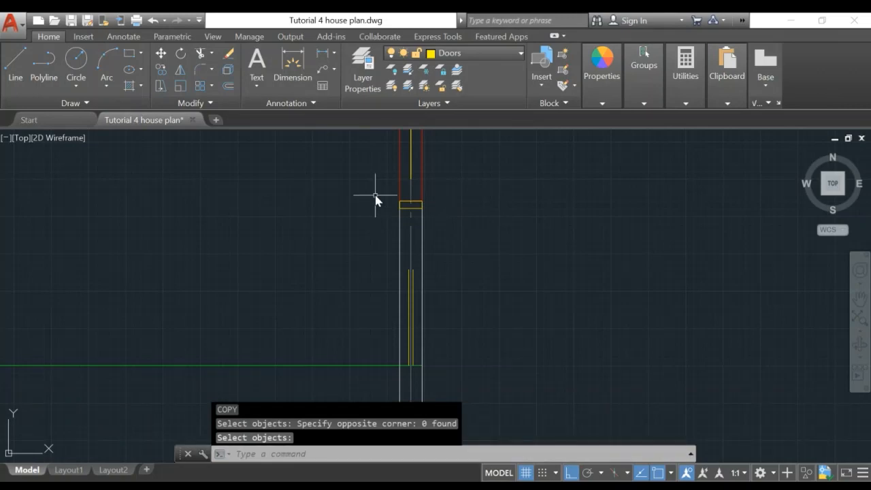
left_click(374, 195)
key("Escape")
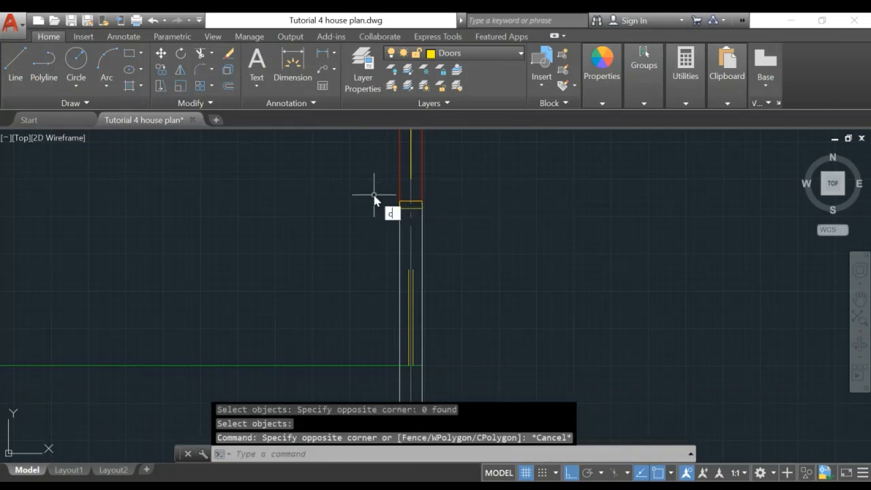
Copy the yellow frame head in the rightmost wall down to the green level line at the bottom of the short yellow lines
type("CO")
key("Return")
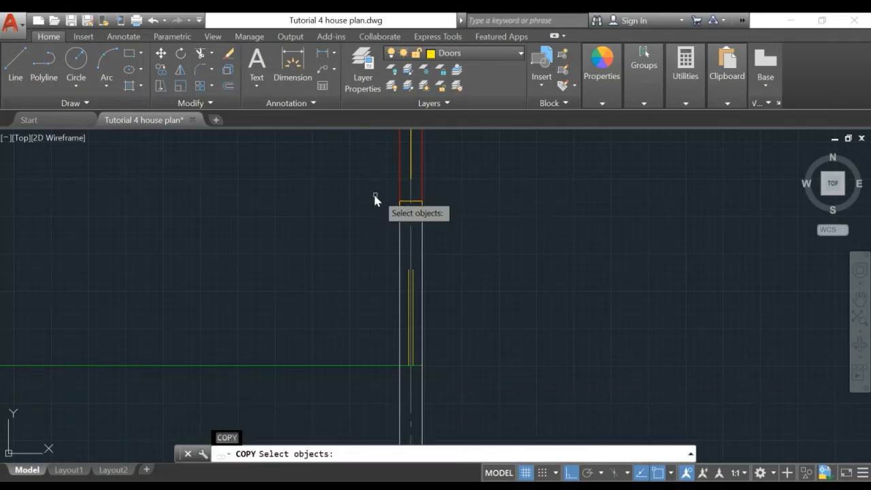
left_click(408, 207)
key("Return")
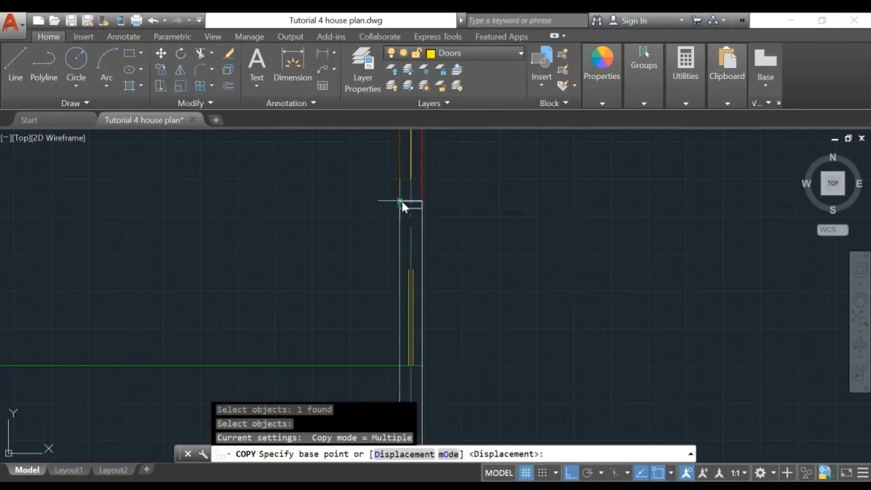
left_click(408, 204)
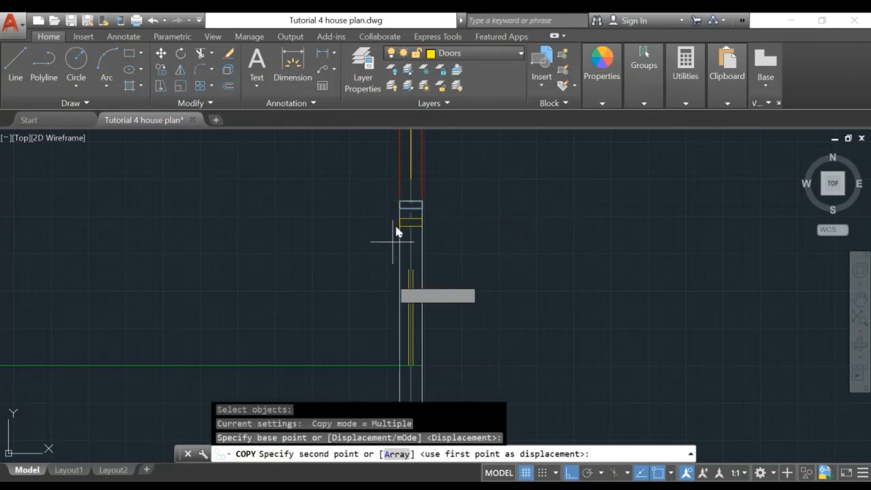
left_click(404, 366)
key("Escape")
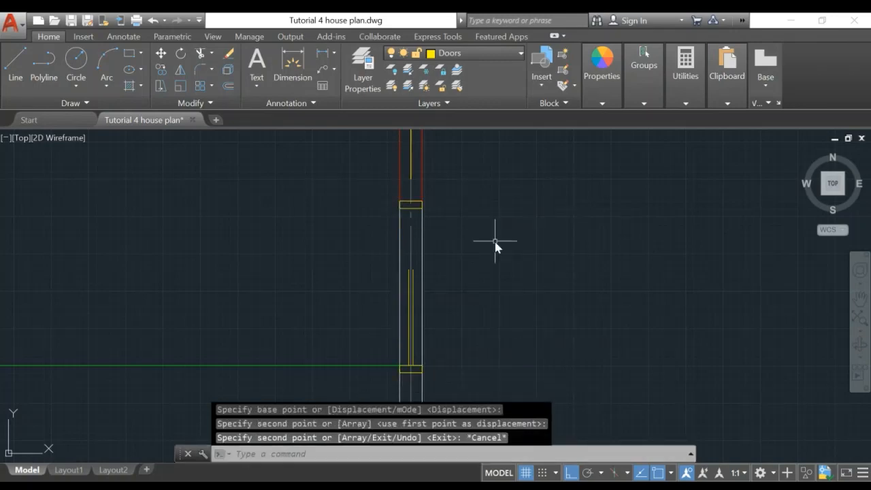
Extend the two short yellow lines in the rightmost opening up to the underside of the frame head
middle_click_drag(496, 247, 480, 298)
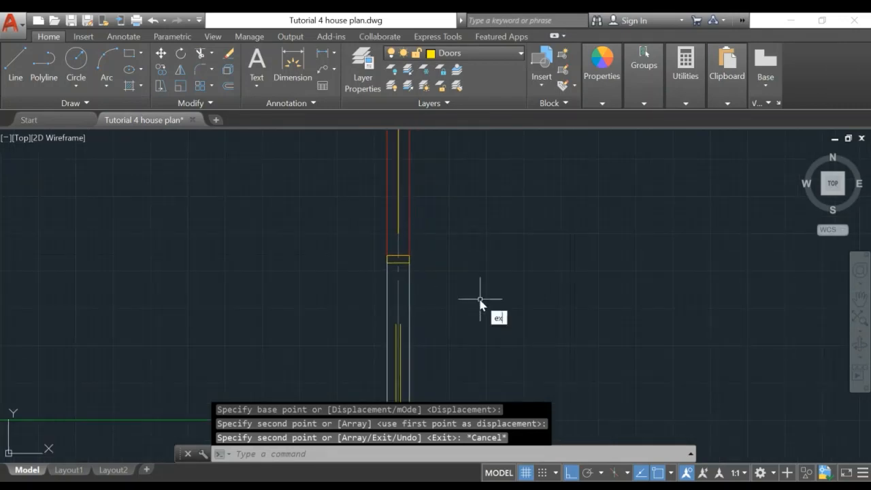
type("ex")
key("Return")
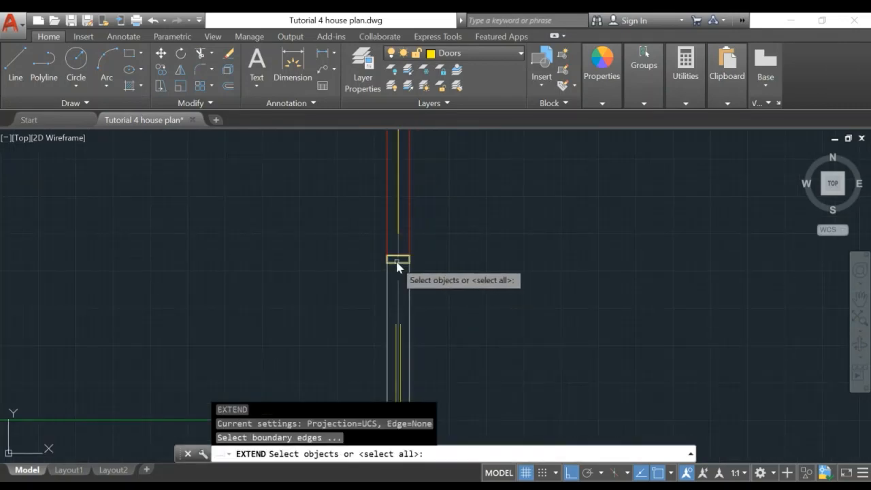
left_click(396, 261)
key("Return")
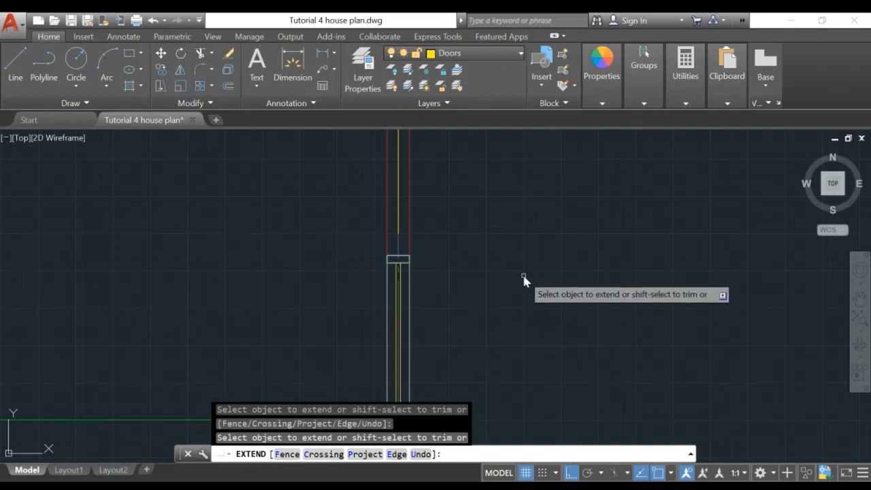
key("Escape")
Trim away both white opening lines of the rightmost wall below the green level line at the lower frame
mouse_move(505, 302)
middle_mouse_down()
mouse_move(541, 268)
mouse_move(651, 203)
mouse_move(578, 230)
middle_mouse_up()
scroll(578, 230, "down", 1)
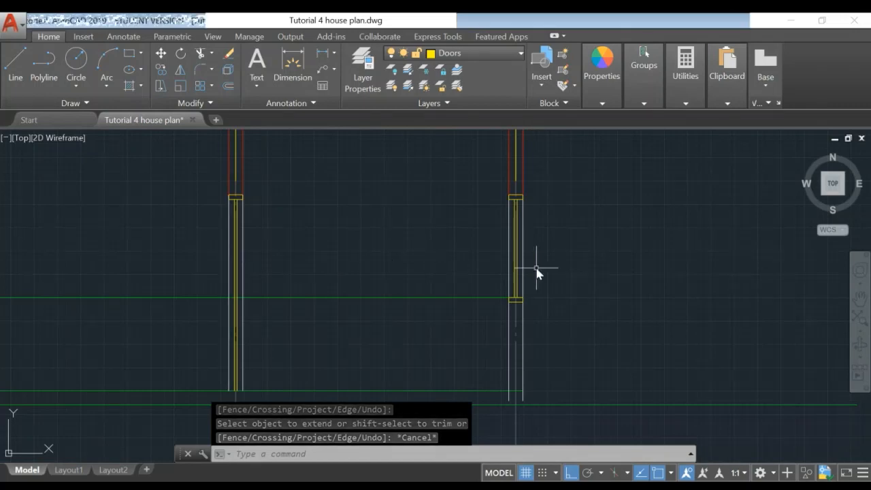
middle_click_drag(586, 318, 578, 272)
scroll(470, 268, "up", 4)
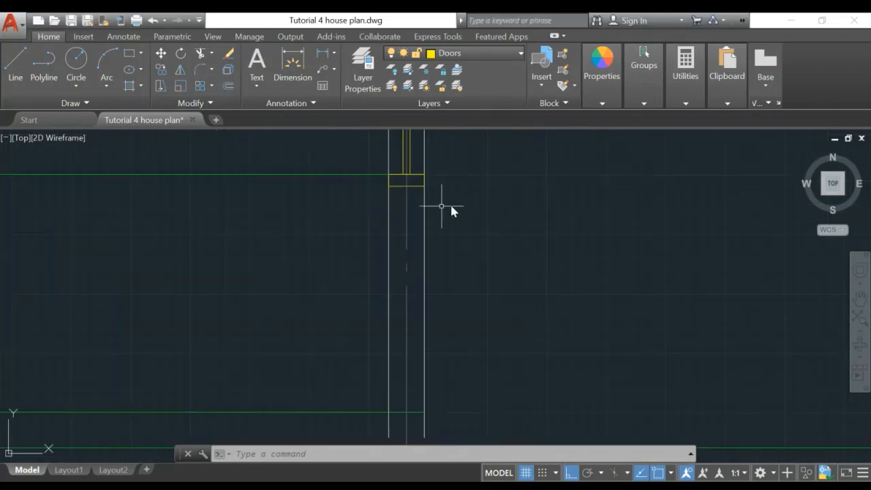
middle_click_drag(512, 212, 498, 289)
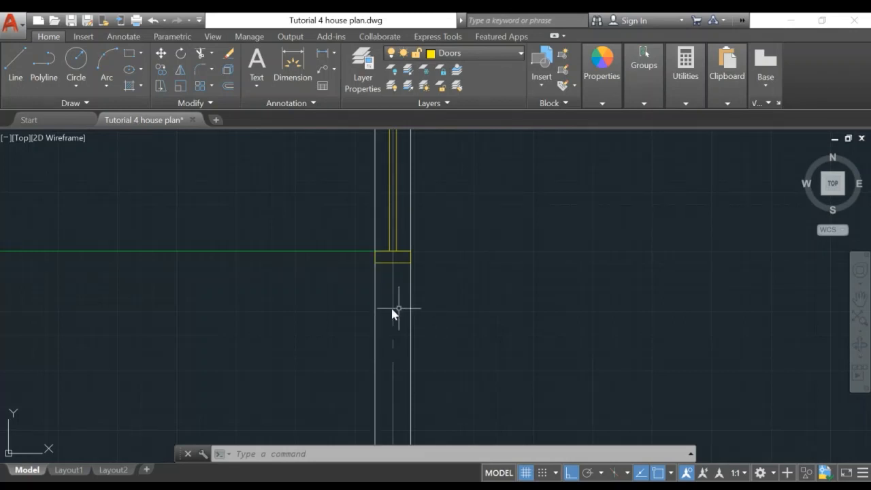
middle_click_drag(494, 266, 494, 281)
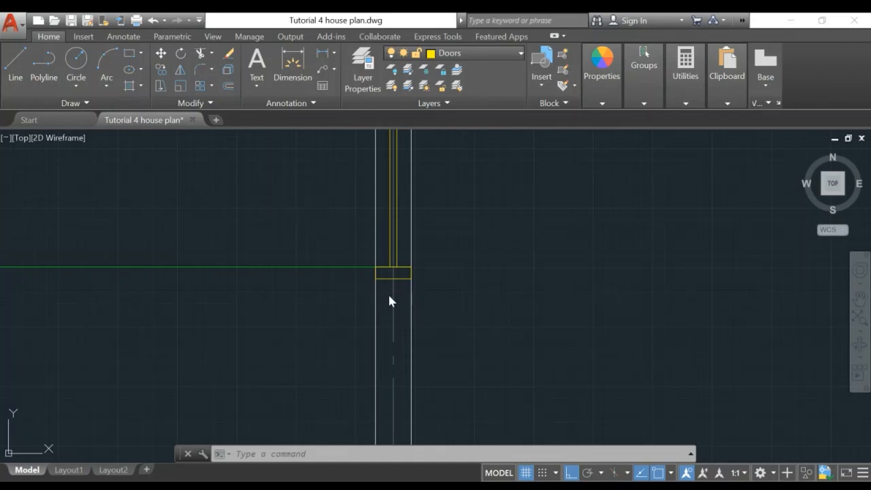
type("tr")
key("Return")
left_click(331, 268)
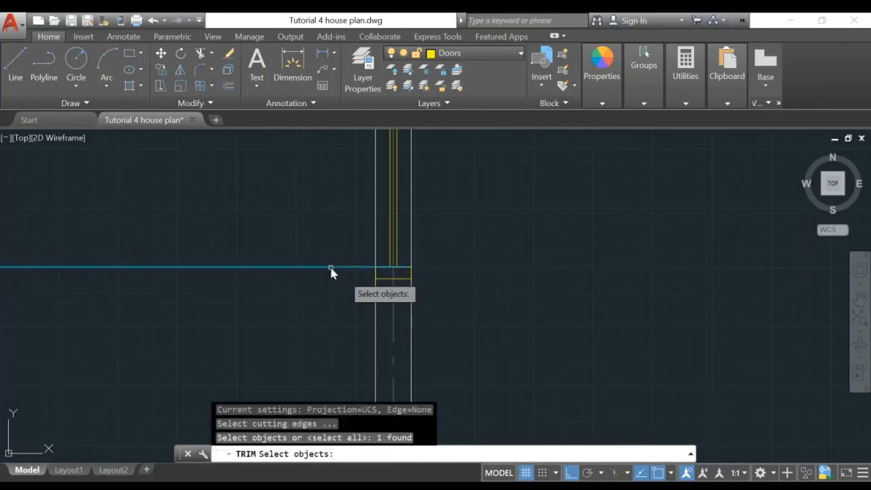
key("Return")
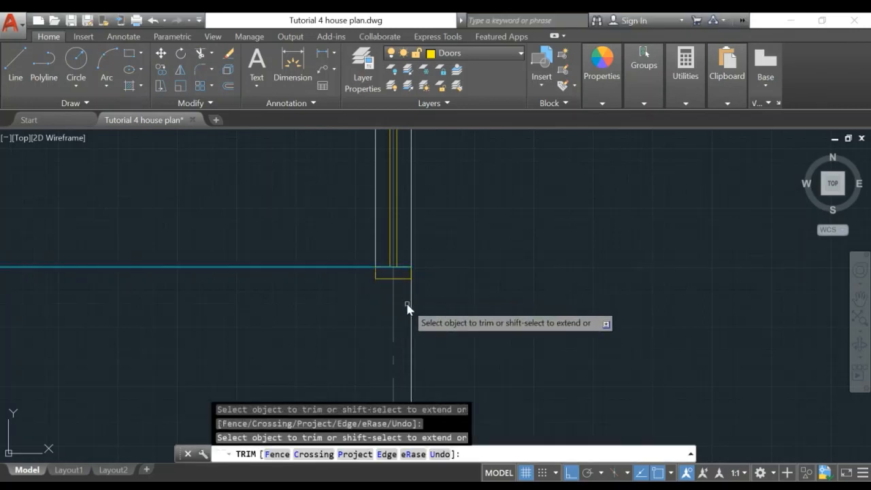
key("Escape")
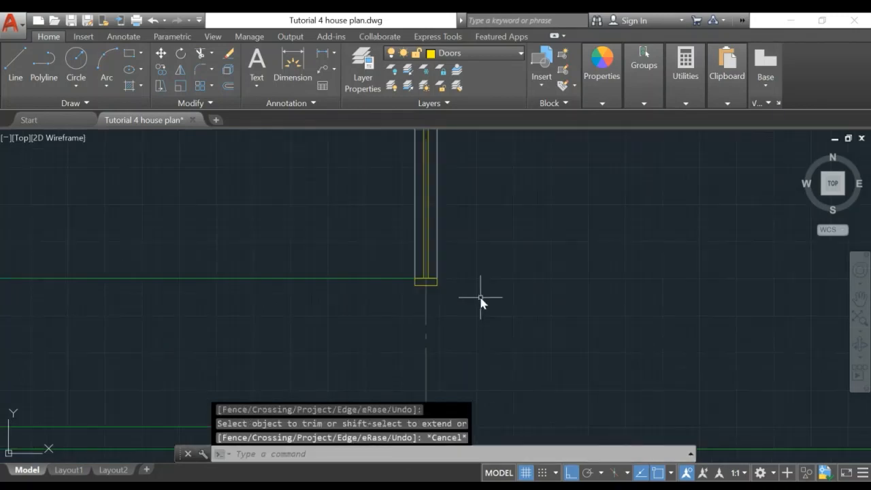
Examine the empty stretch of the rightmost wall between its lower frame and the two lowest green level lines
scroll(480, 302, "down", 5)
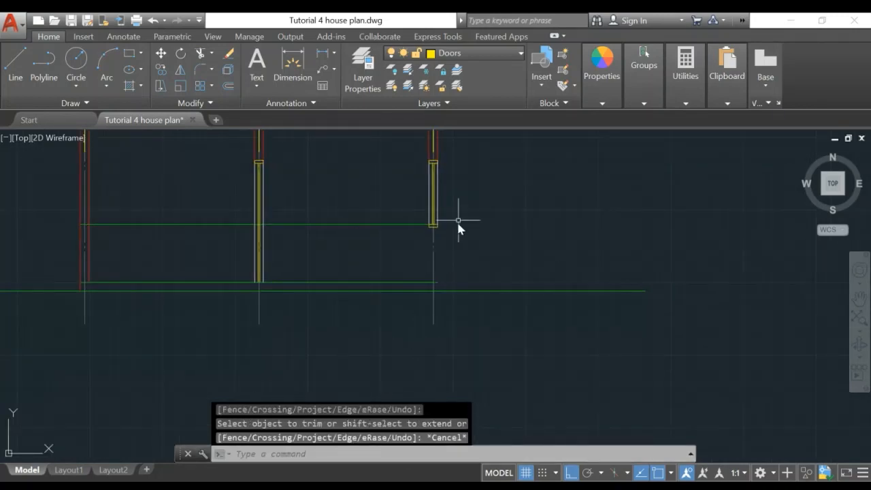
scroll(450, 238, "up", 1)
scroll(439, 252, "up", 1)
scroll(440, 252, "up", 2)
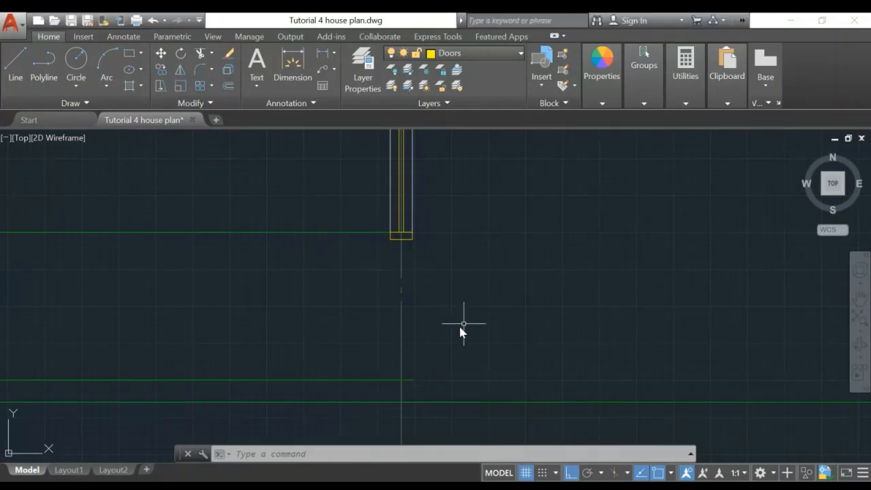
scroll(489, 251, "down", 4)
middle_click_drag(496, 238, 468, 296)
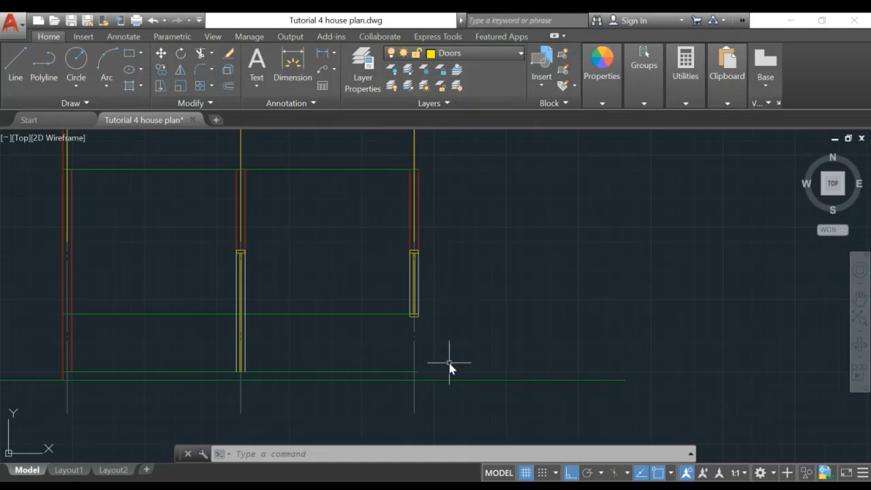
middle_click_drag(452, 293, 458, 271)
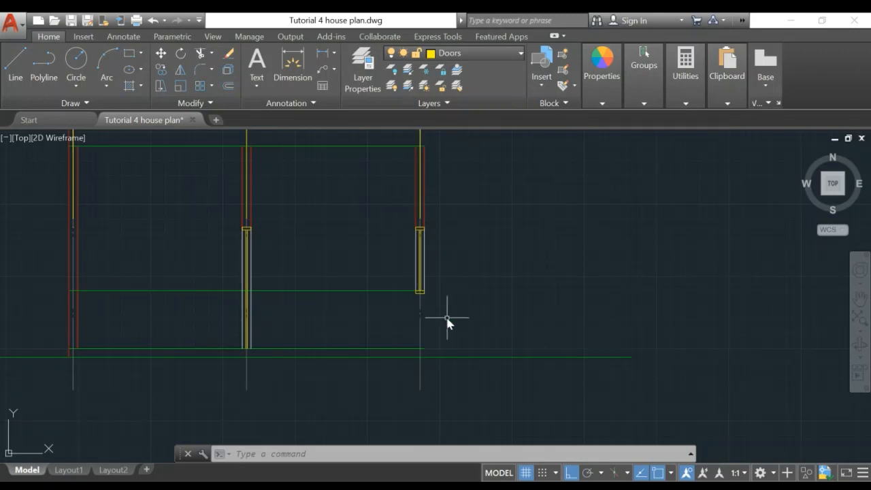
Make Walls the current layer and draw the rightmost wall's outer face from the lower frame's outer corner down to the lowest green line
left_click(484, 52)
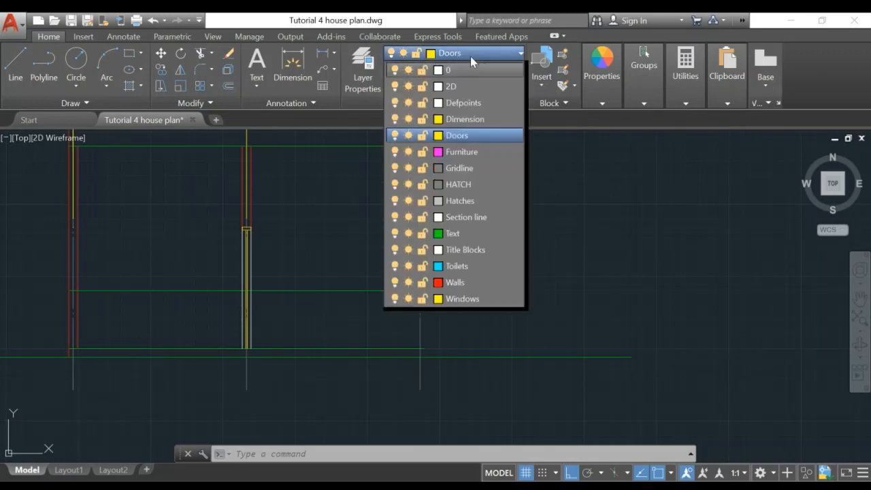
left_click(459, 280)
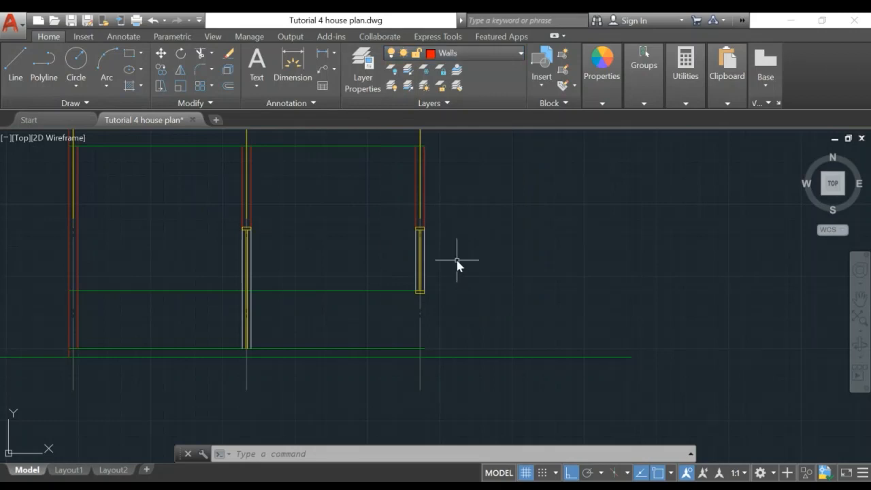
scroll(436, 293, "up", 3)
middle_click_drag(443, 315, 443, 247)
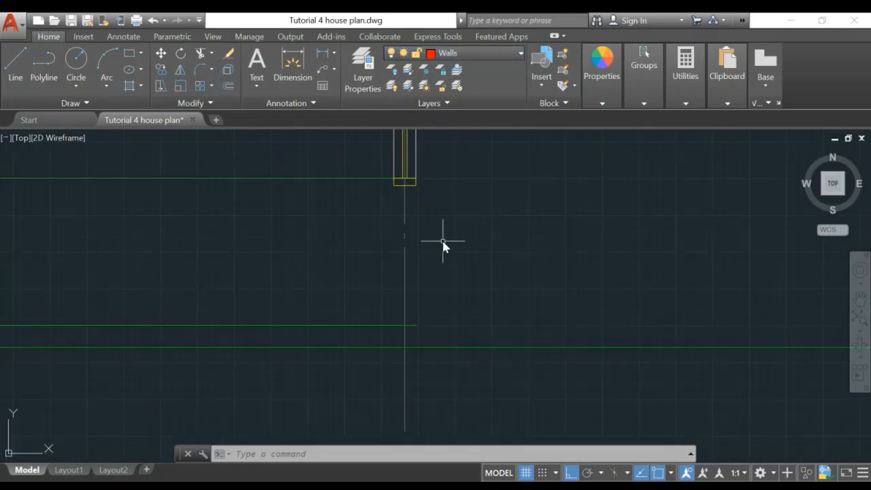
key("Return")
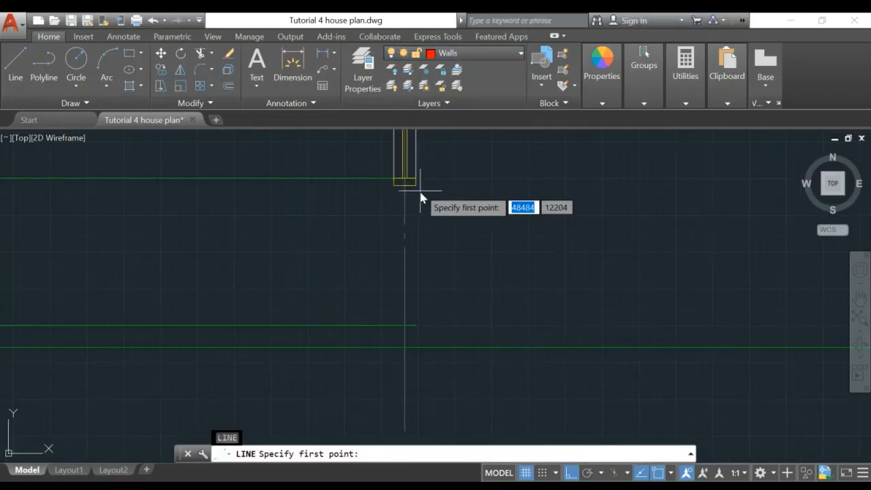
left_click(416, 188)
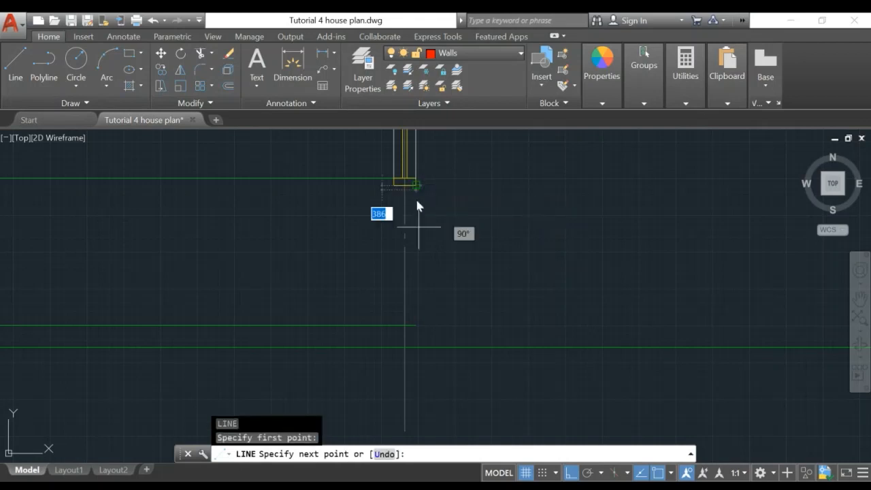
scroll(425, 348, "up", 5)
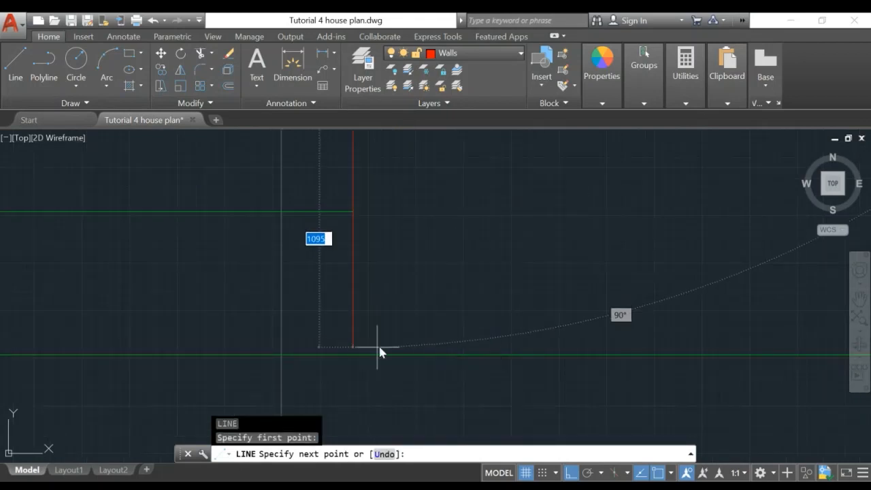
left_click(364, 351)
key("Return")
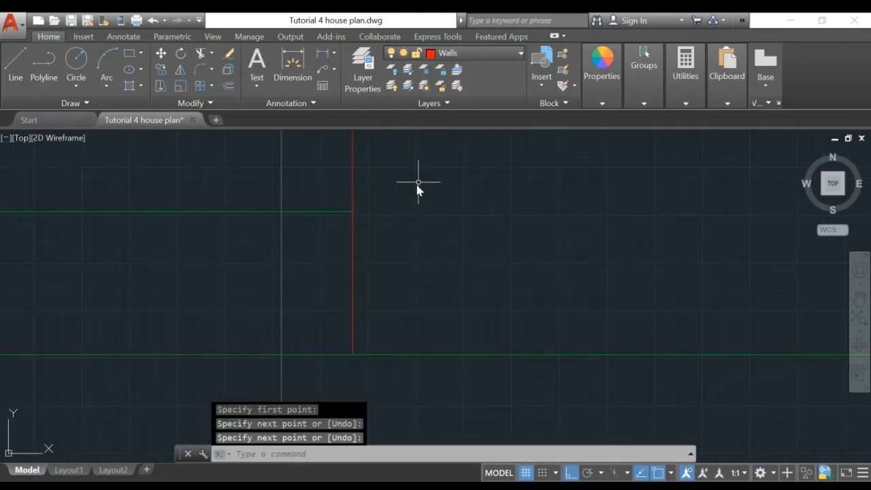
Draw the rightmost wall's inner face from the lower frame's inner bottom corner down to the green floor line just above the lowest one
scroll(417, 182, "down", 2)
middle_click_drag(458, 159, 510, 374)
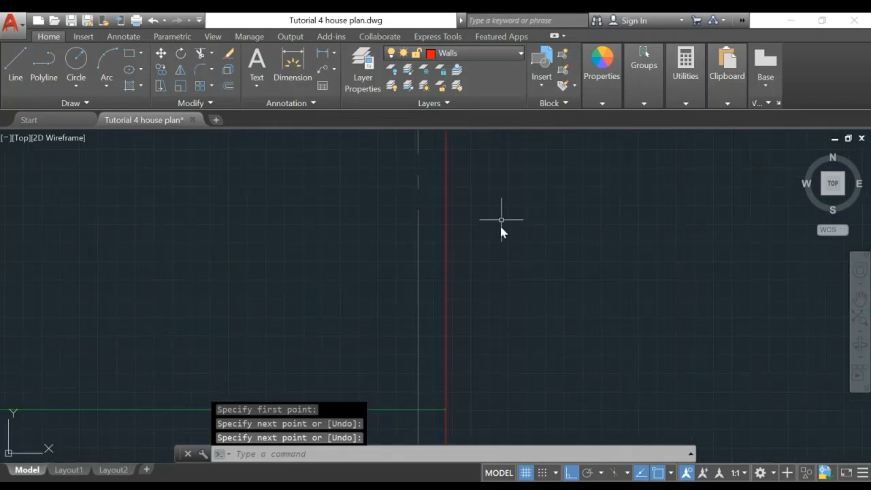
scroll(499, 213, "down", 4)
middle_click_drag(499, 213, 482, 332)
scroll(478, 299, "up", 2)
key("Return")
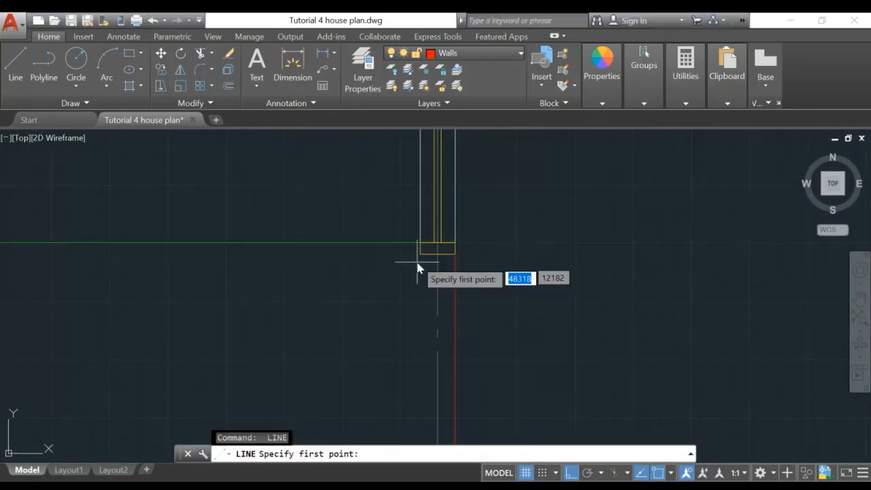
left_click(418, 253)
middle_click_drag(520, 386, 556, 153)
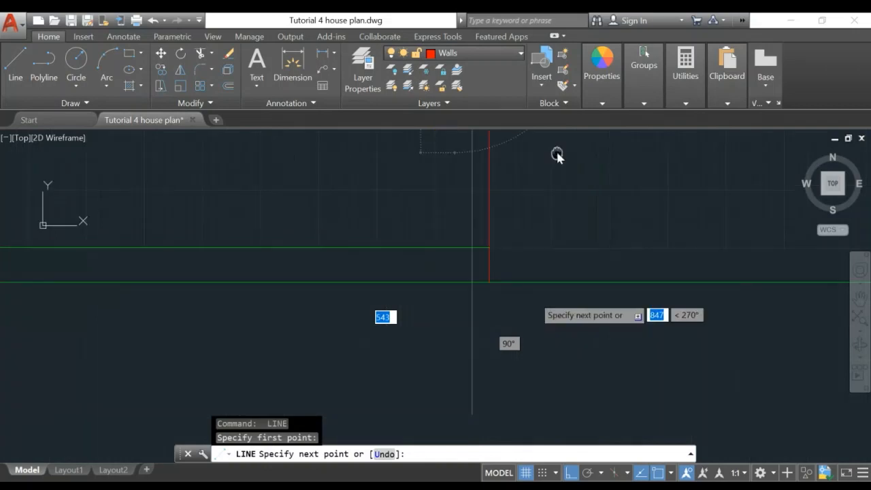
left_click(454, 249)
key("Return")
Draw a wall line across the underside of the rightmost wall's lower frame, from its inner to its outer bottom corner
mouse_move(511, 244)
middle_mouse_down()
mouse_move(525, 359)
mouse_move(512, 429)
middle_mouse_up()
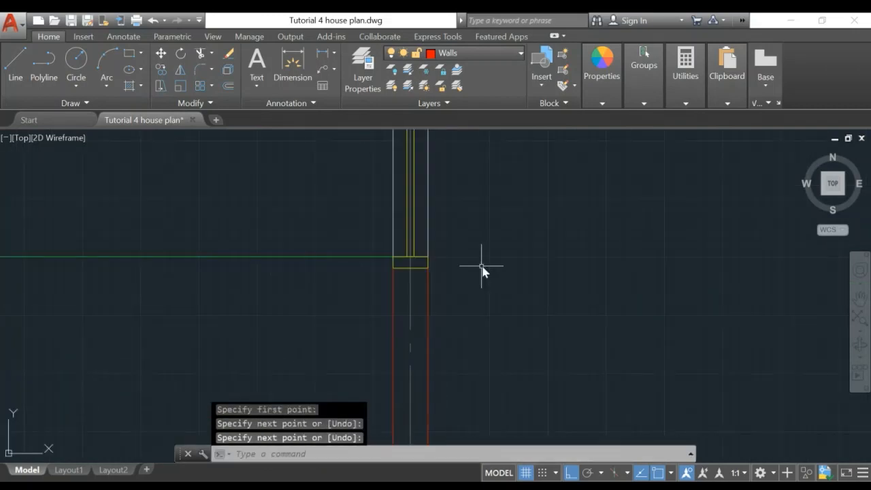
scroll(450, 279, "up", 3)
middle_click_drag(453, 276, 540, 339)
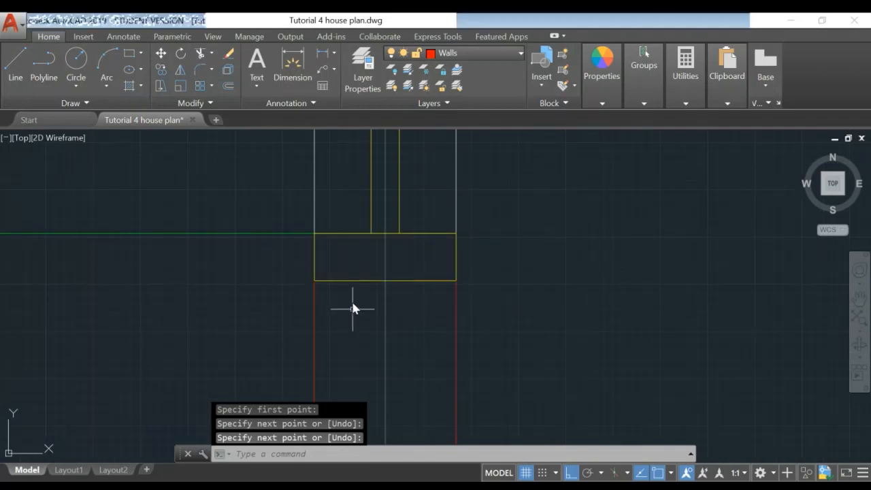
key("Return")
left_click(314, 280)
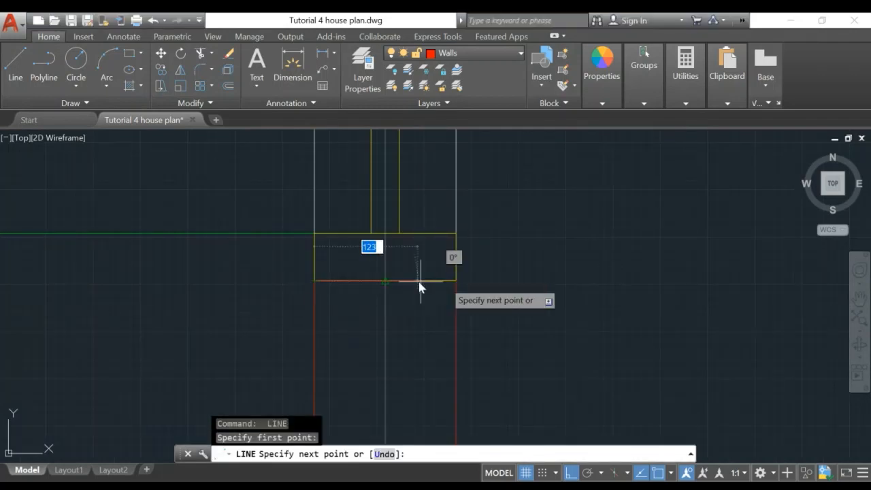
left_click(455, 280)
key("Return")
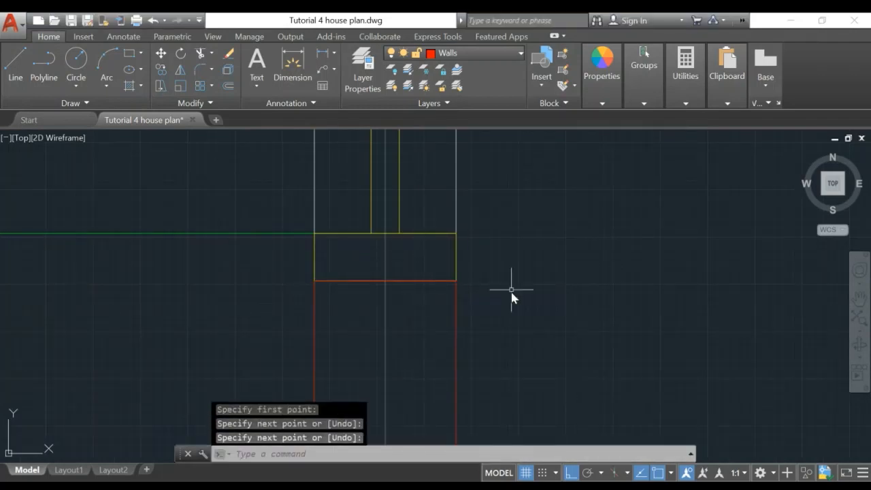
Examine the section's three walls from the two lowest green lines up to the upper green level line
scroll(511, 296, "down", 3)
middle_click_drag(507, 323, 559, 329)
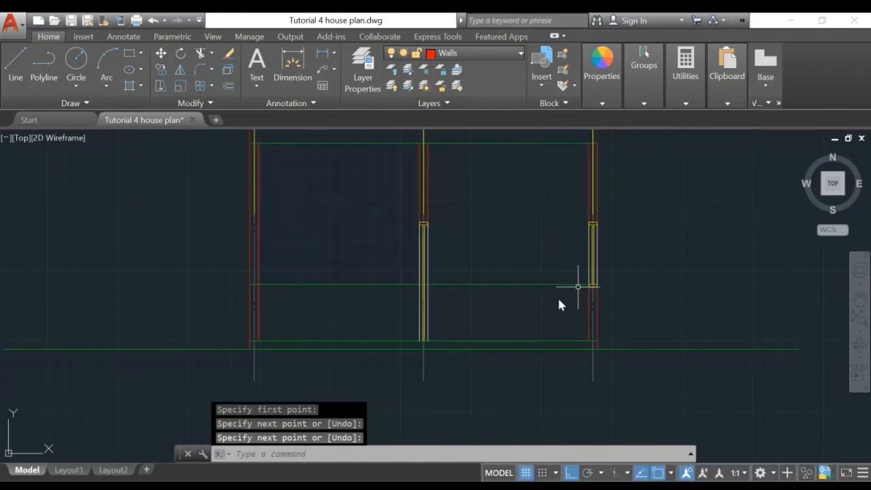
mouse_move(534, 274)
middle_mouse_down()
mouse_move(445, 238)
mouse_move(521, 235)
middle_mouse_up()
scroll(446, 235, "up", 1)
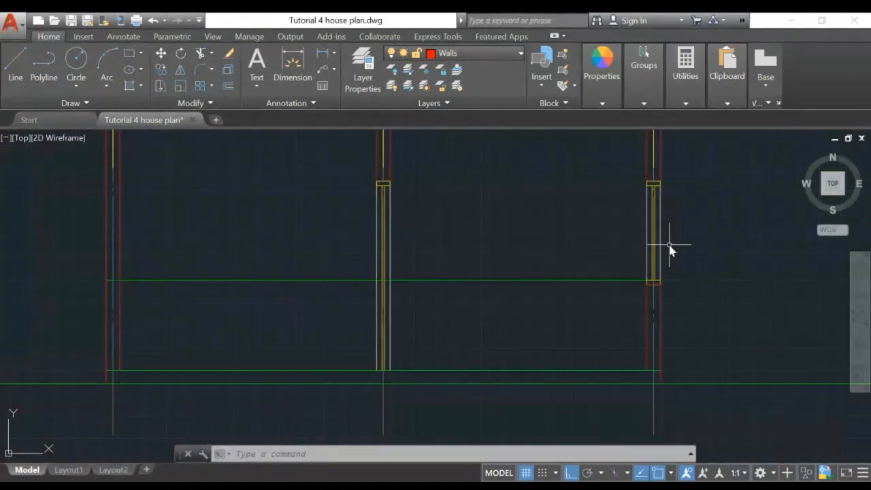
scroll(537, 259, "down", 2)
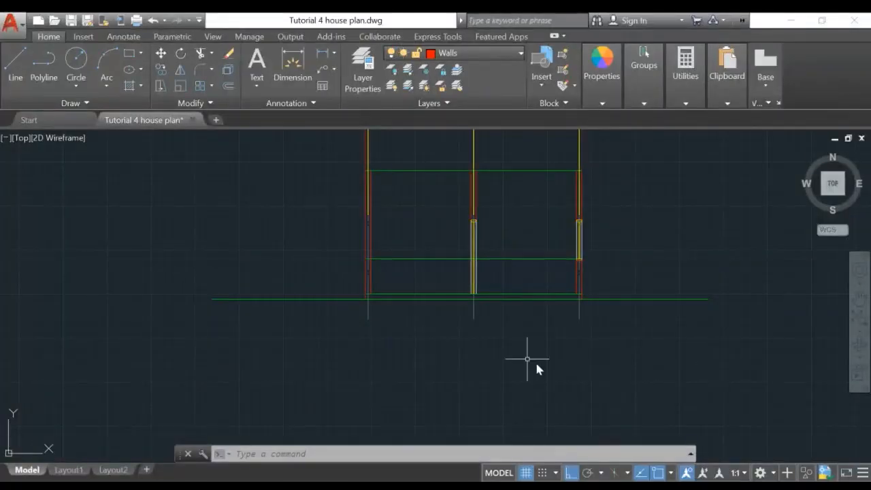
scroll(510, 319, "up", 2)
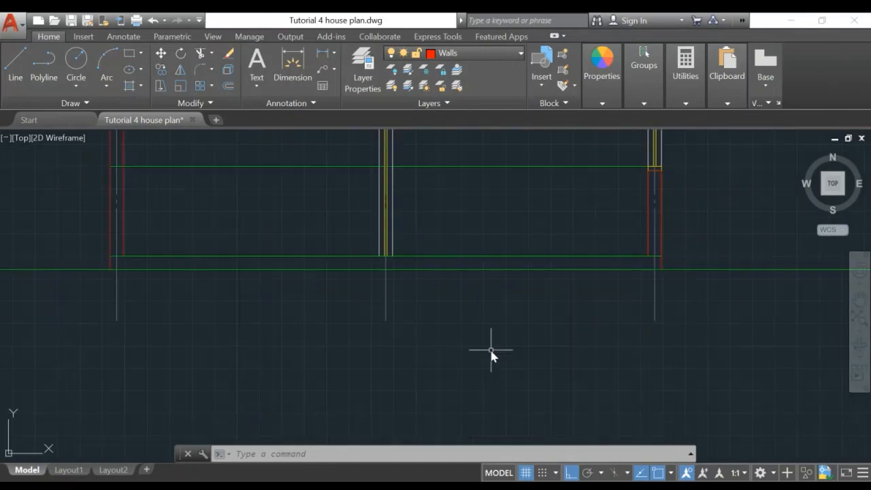
middle_click_drag(491, 351, 539, 361)
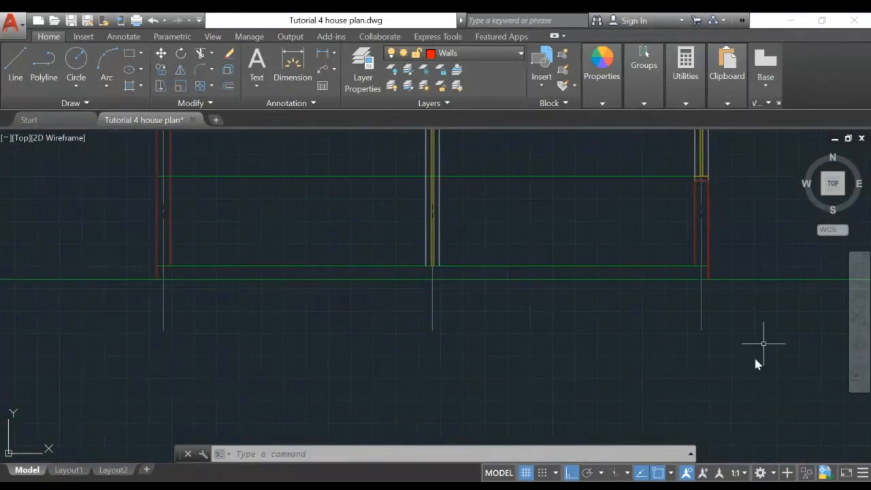
middle_click_drag(226, 324, 305, 325)
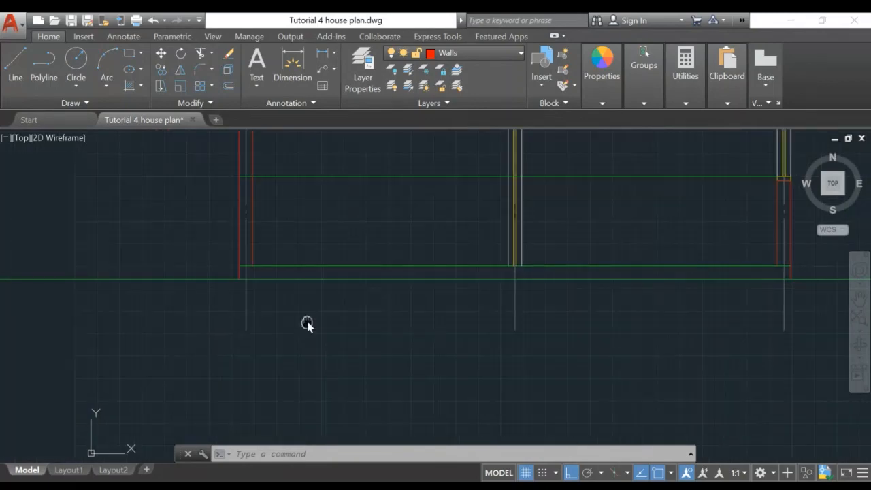
scroll(338, 328, "down", 2)
scroll(352, 338, "up", 2)
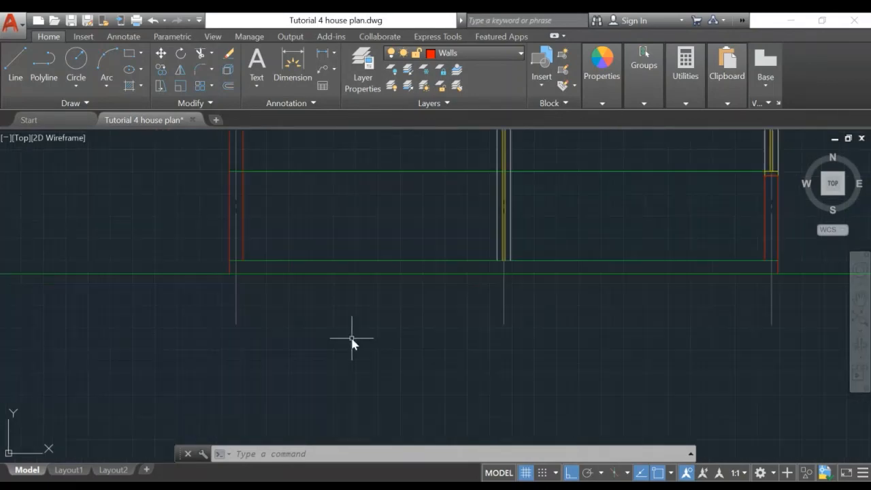
scroll(332, 311, "up", 2)
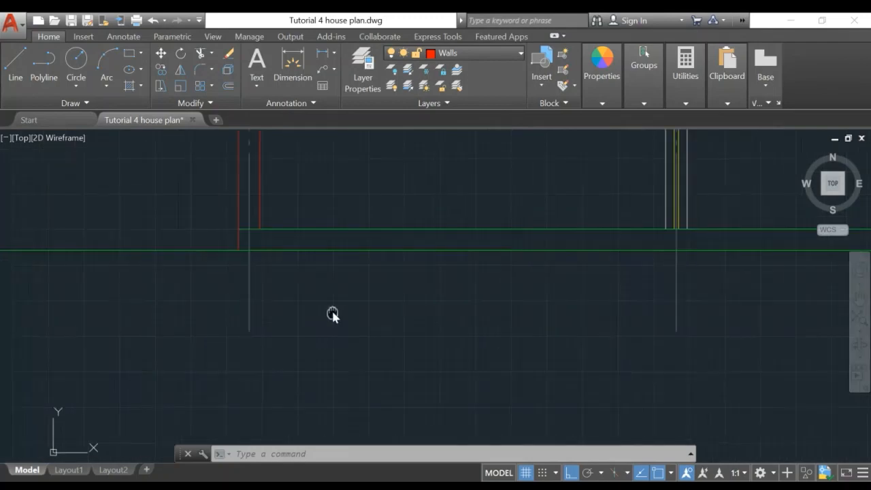
mouse_move(332, 311)
middle_mouse_down()
mouse_move(357, 331)
mouse_move(342, 338)
middle_mouse_up()
middle_click_drag(329, 289, 348, 325)
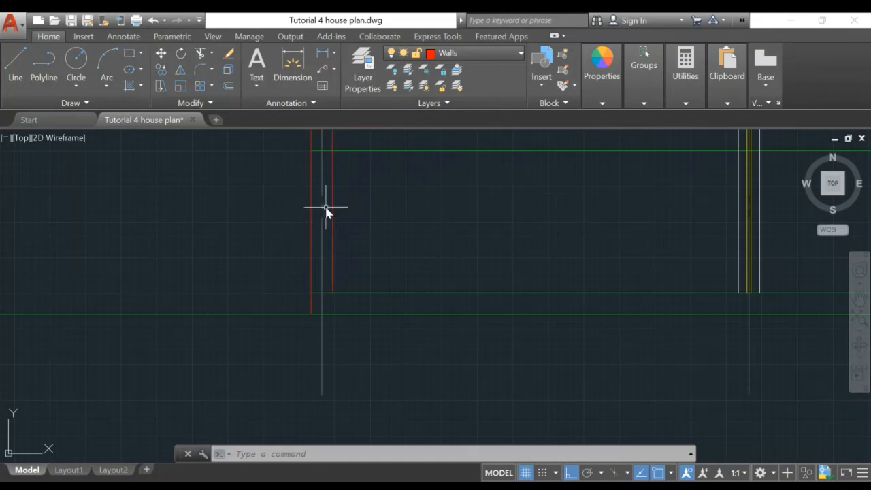
middle_click_drag(348, 389, 393, 318)
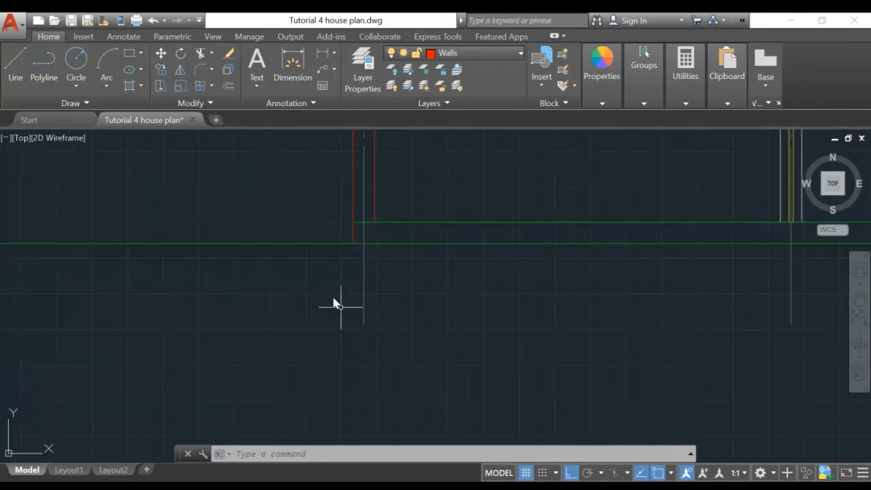
middle_click_drag(509, 288, 124, 289)
scroll(457, 301, "down", 1)
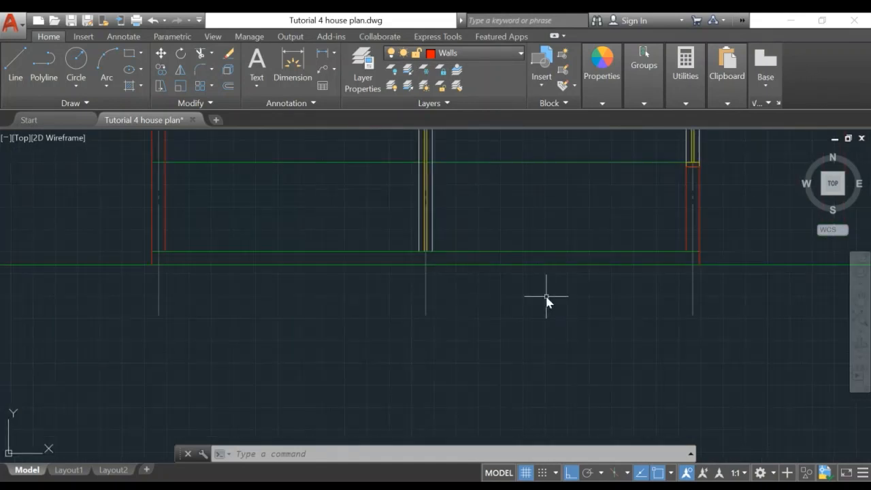
middle_click_drag(510, 303, 338, 314)
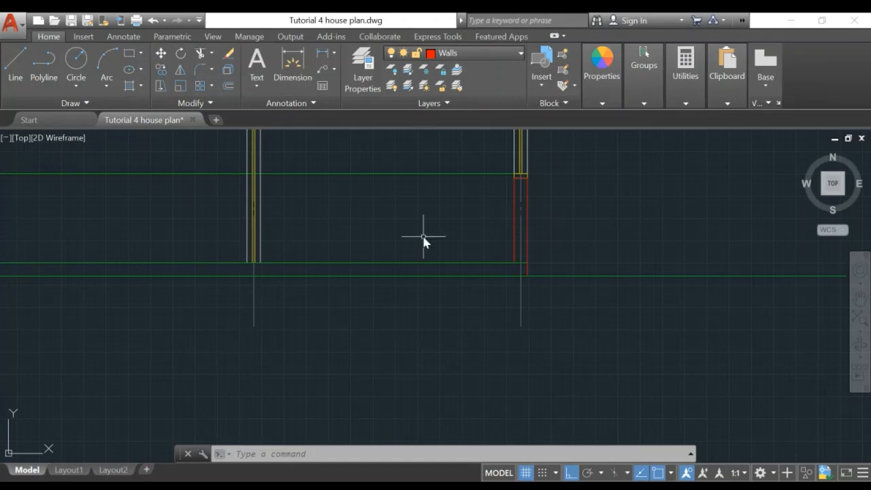
scroll(424, 241, "down", 3)
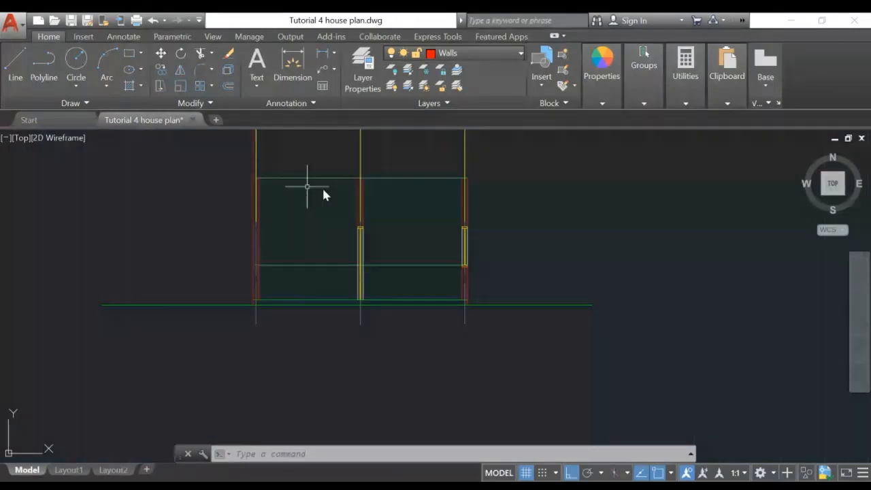
middle_click_drag(322, 192, 305, 288)
scroll(272, 282, "up", 4)
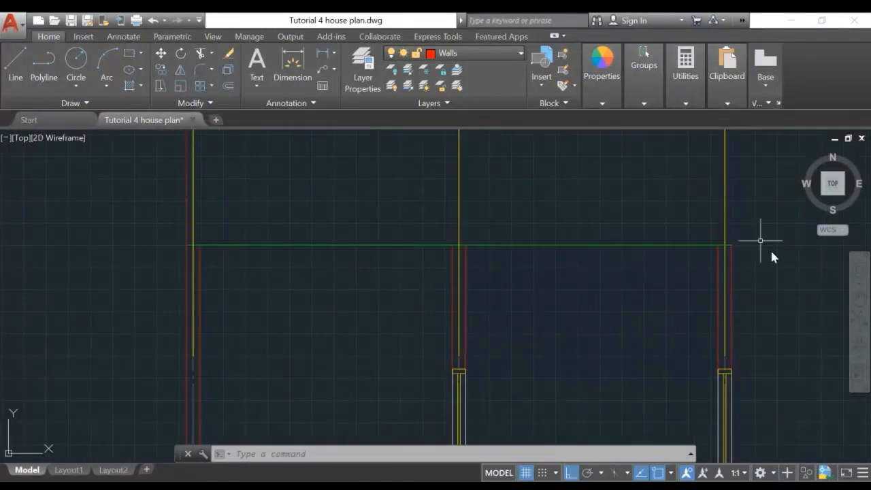
Offset the green floor line just above the lowest one downward by 400
middle_click_drag(331, 378, 379, 211)
middle_click_drag(319, 333, 392, 213)
scroll(295, 313, "up", 2)
scroll(327, 346, "up", 2)
mouse_move(392, 265)
middle_mouse_down()
mouse_move(391, 300)
mouse_move(361, 323)
middle_mouse_up()
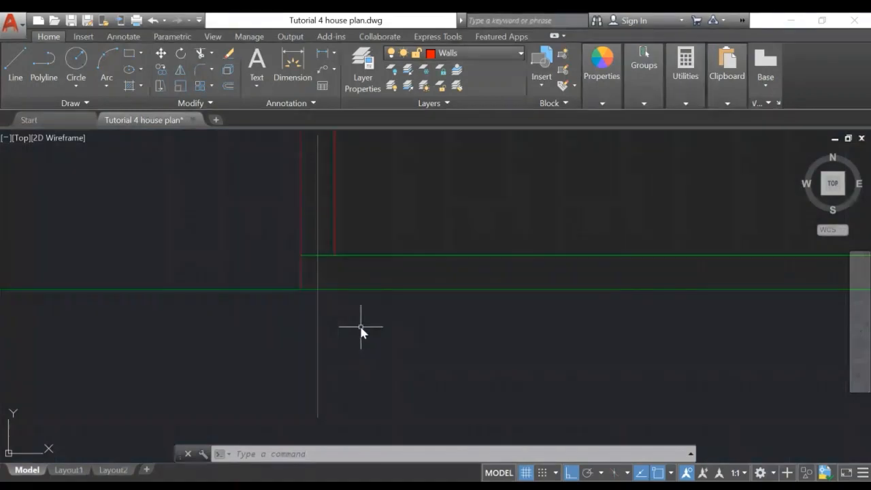
type("o")
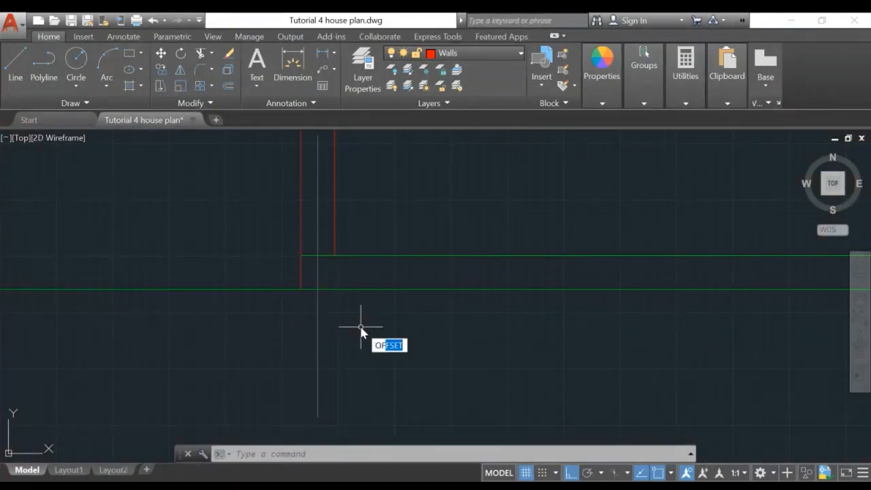
key("Return")
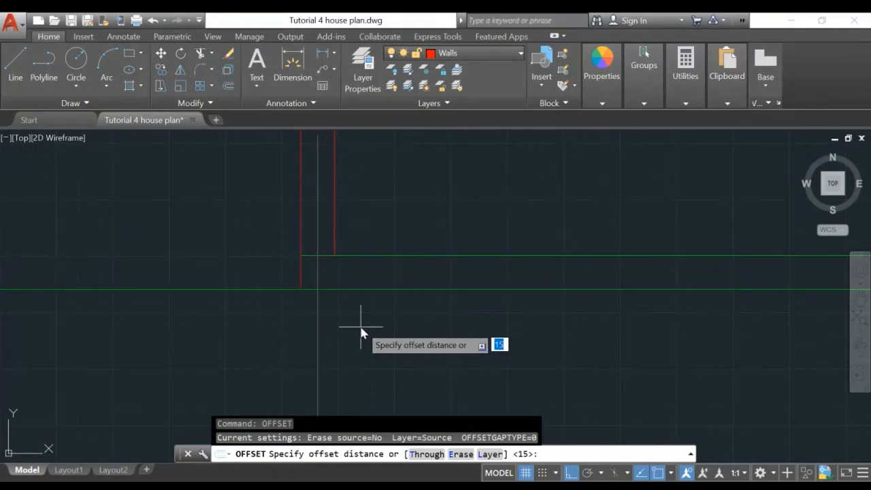
type("400")
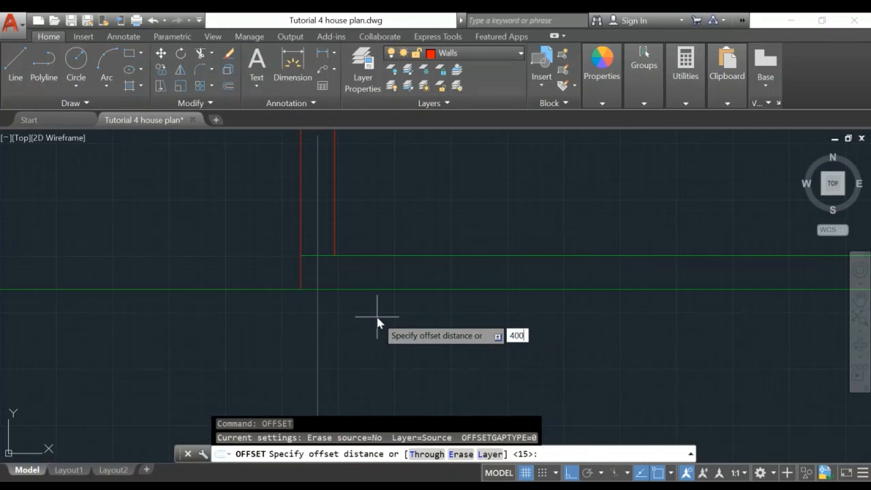
key("Return")
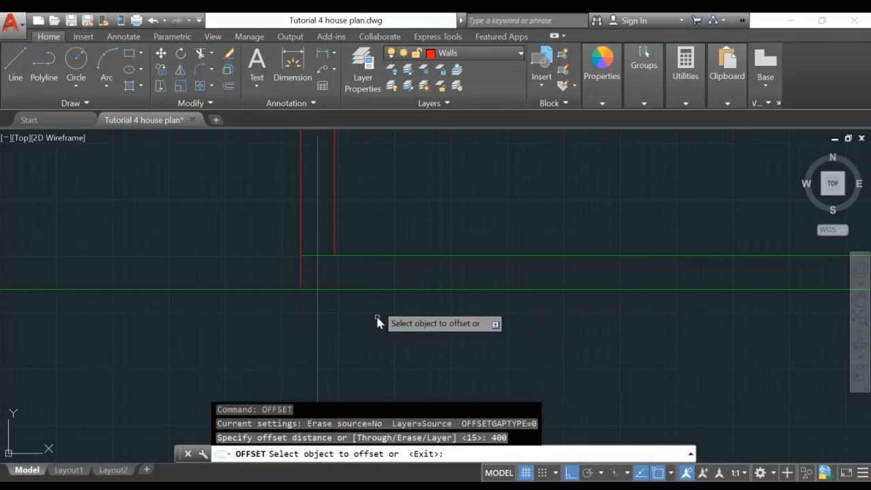
left_click(346, 255)
left_click(371, 348)
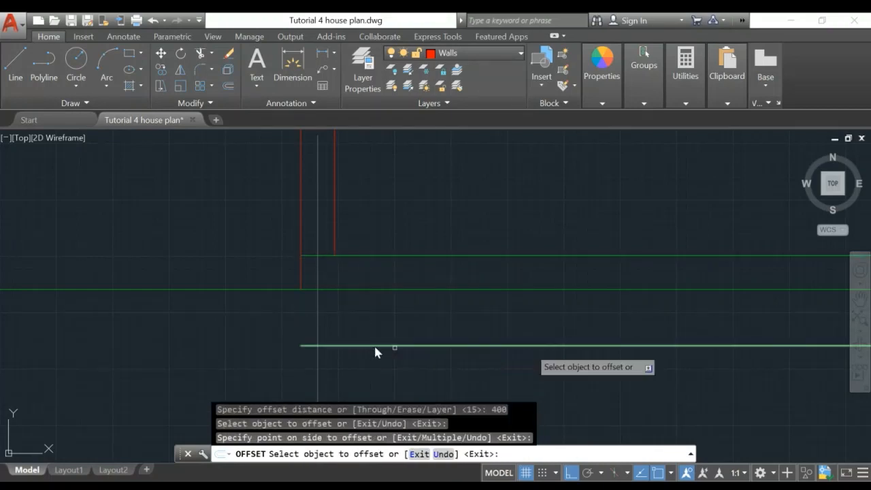
scroll(544, 334, "down", 4)
middle_click_drag(547, 330, 450, 325)
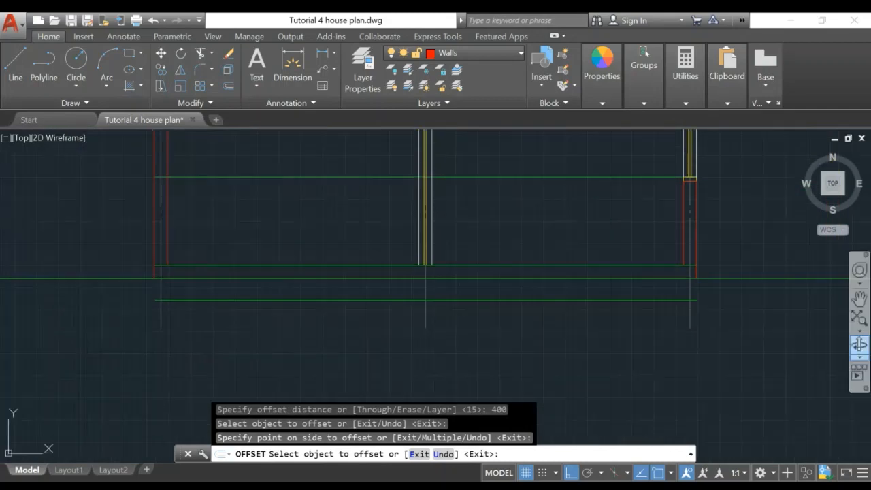
middle_click_drag(193, 307, 390, 336)
scroll(344, 327, "up", 4)
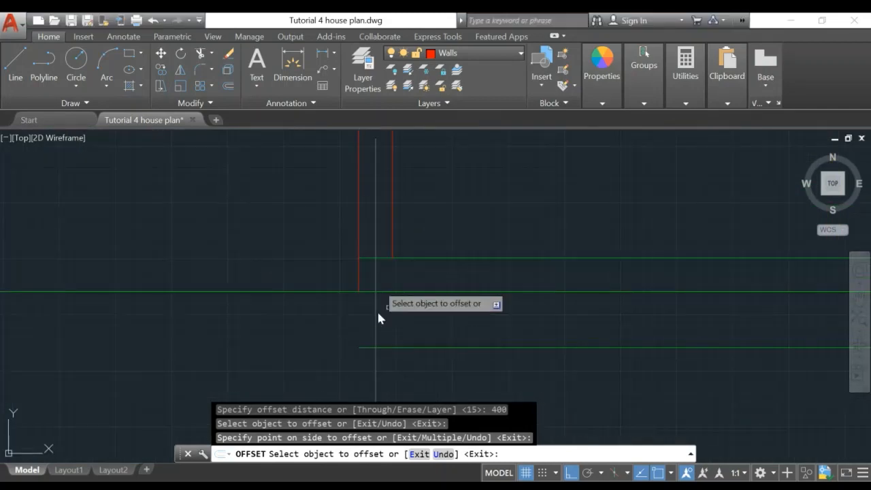
key("Escape")
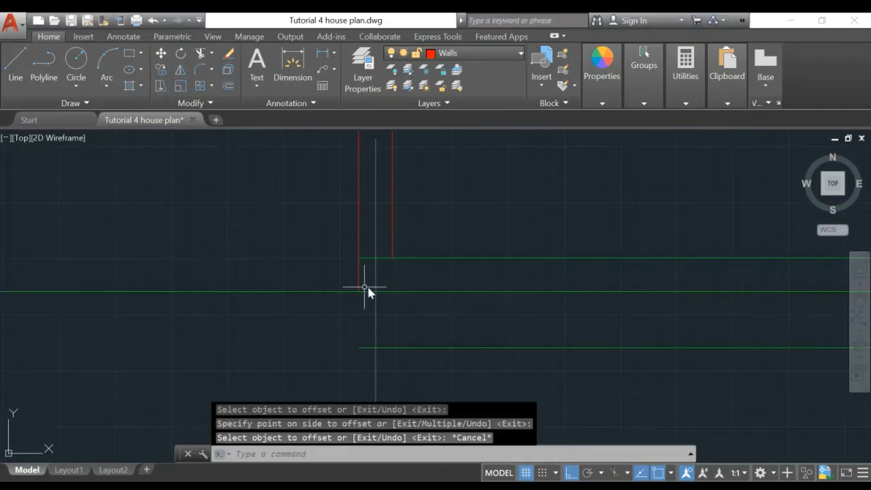
Offset the leftmost wall's outer face inward by 200
type("o")
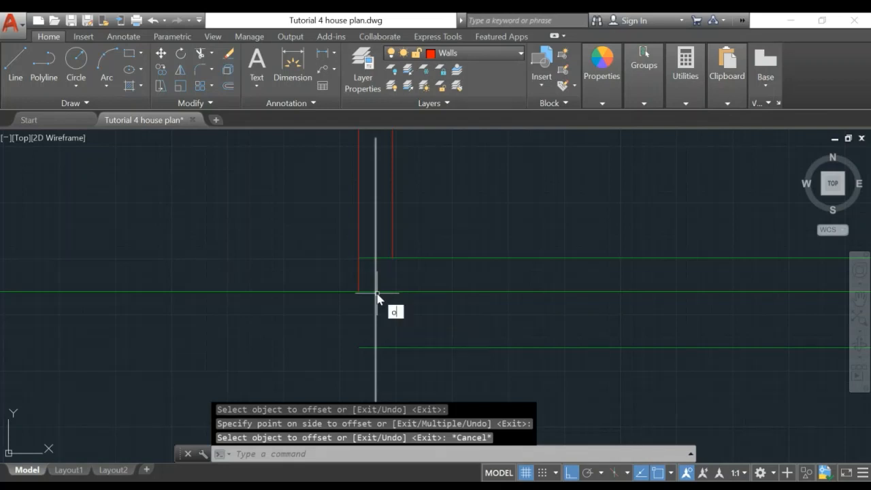
key("Return")
type("200")
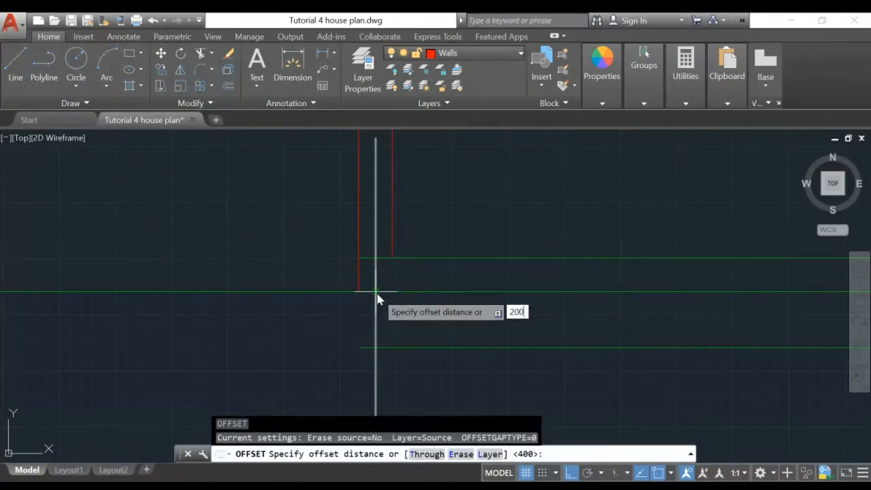
key("Return")
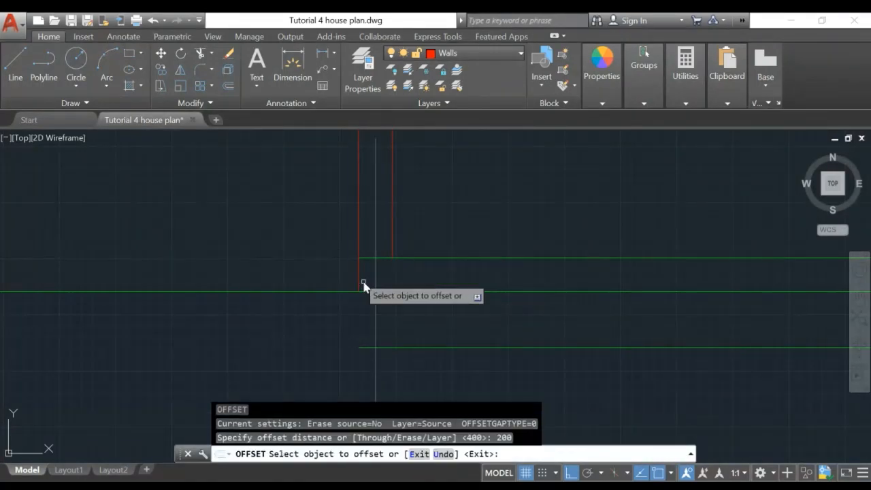
left_click(358, 281)
left_click(437, 275)
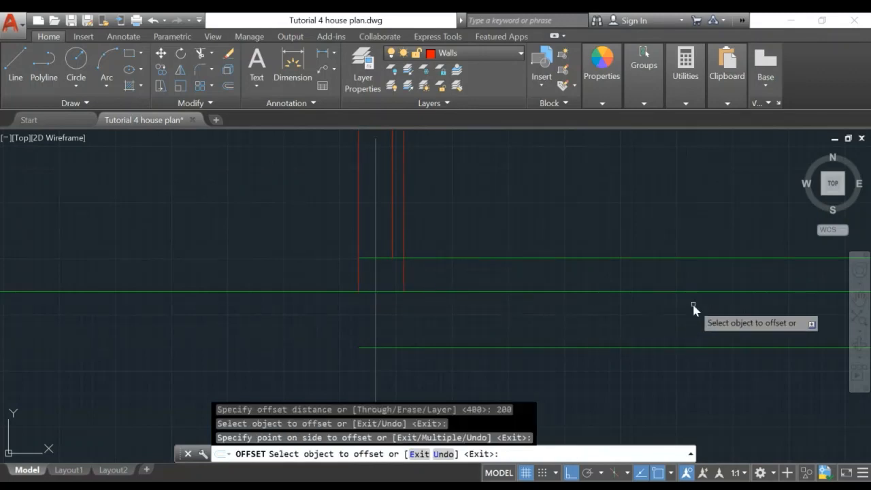
Offset the rightmost wall's outer face inward by 200 and finish the offset
scroll(725, 309, "down", 3)
middle_click_drag(727, 309, 209, 281)
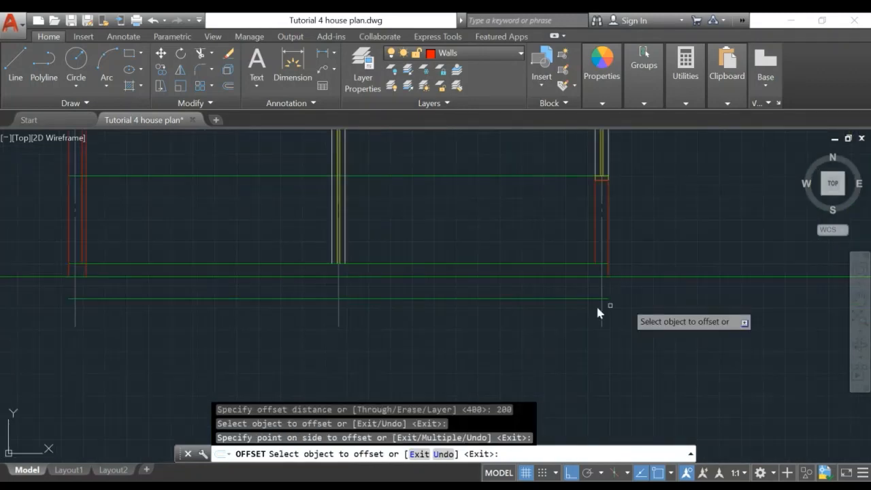
scroll(624, 300, "up", 2)
left_click(578, 218)
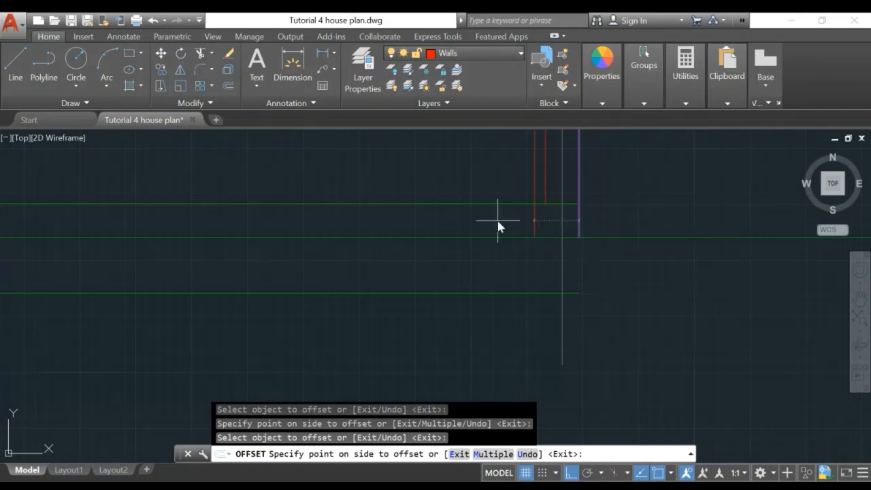
left_click(480, 292)
key("Return")
Offset the middle wall's grey centre gridline by 100 to both sides
middle_click_drag(319, 274, 504, 283)
middle_click_drag(81, 277, 368, 295)
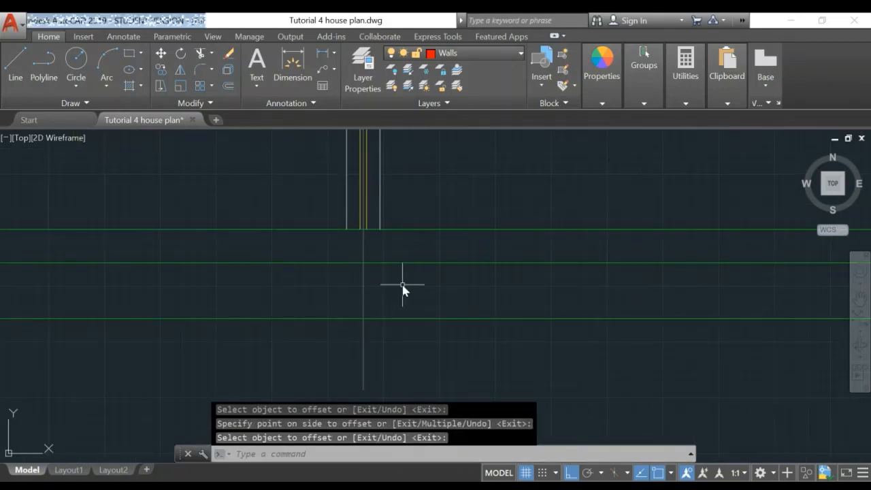
type("o")
key("Return")
type("1")
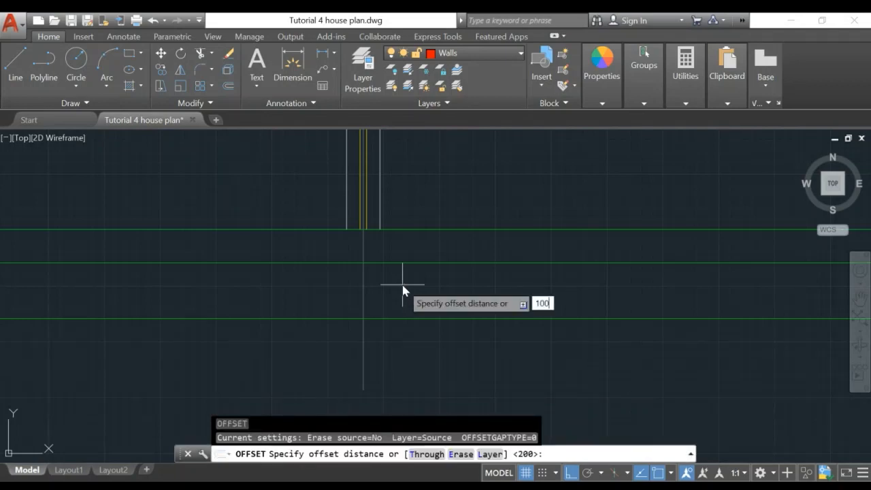
type("00")
key("Return")
left_click(365, 285)
left_click(416, 288)
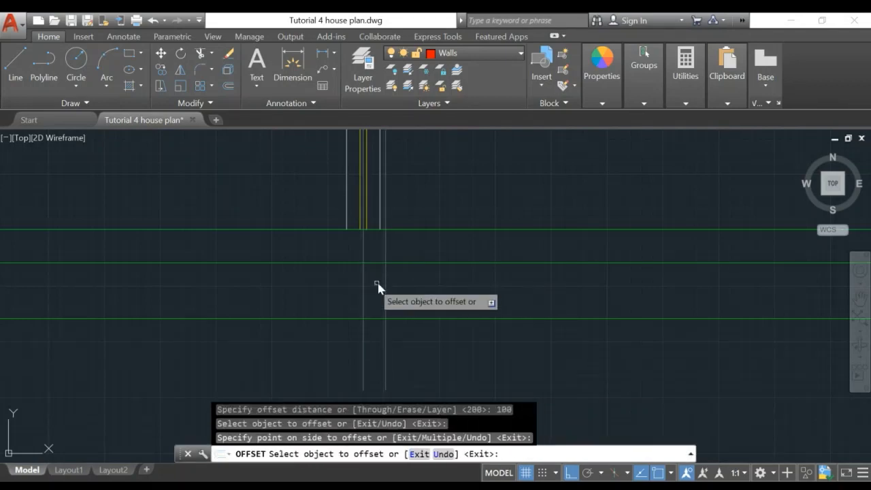
left_click(365, 285)
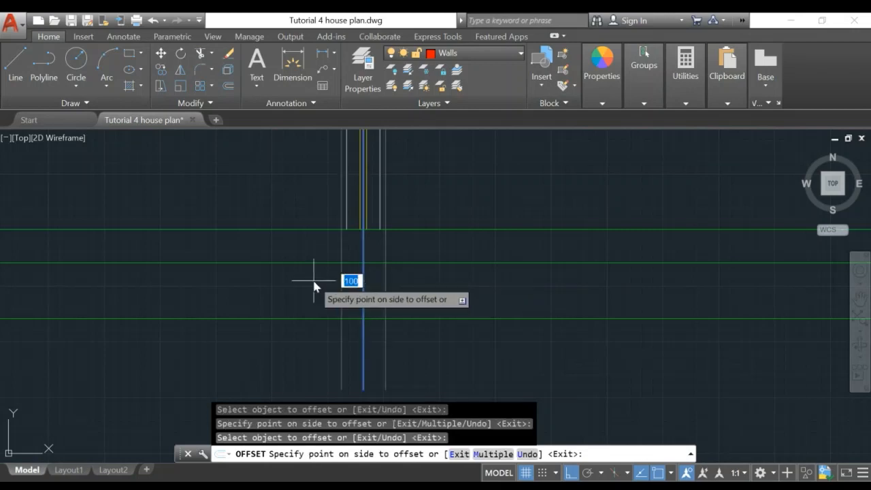
left_click(317, 283)
key("Escape")
scroll(444, 309, "down", 5)
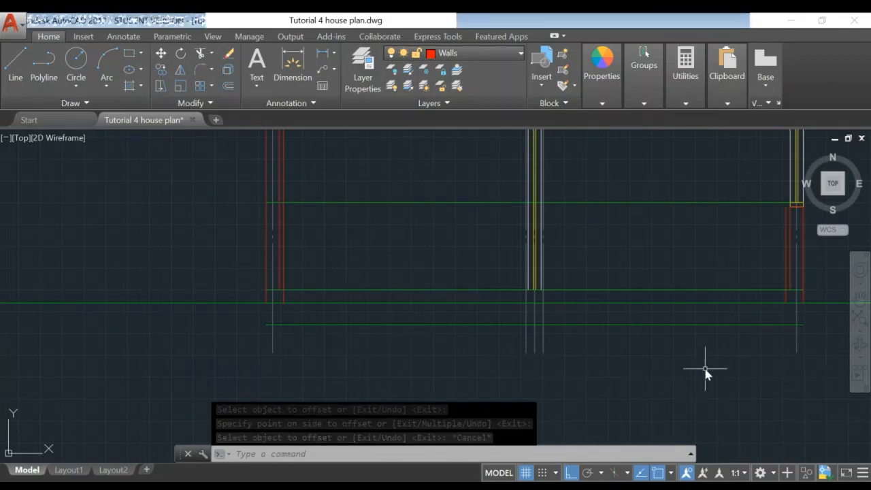
Create a new layer named Beams
scroll(330, 366, "up", 2)
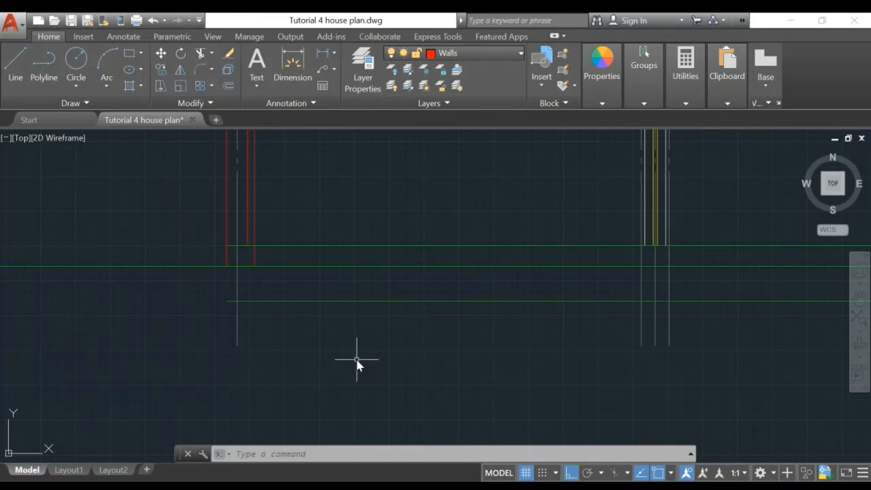
middle_click_drag(351, 327, 610, 385)
middle_click_drag(555, 344, 464, 305)
scroll(488, 319, "up", 1)
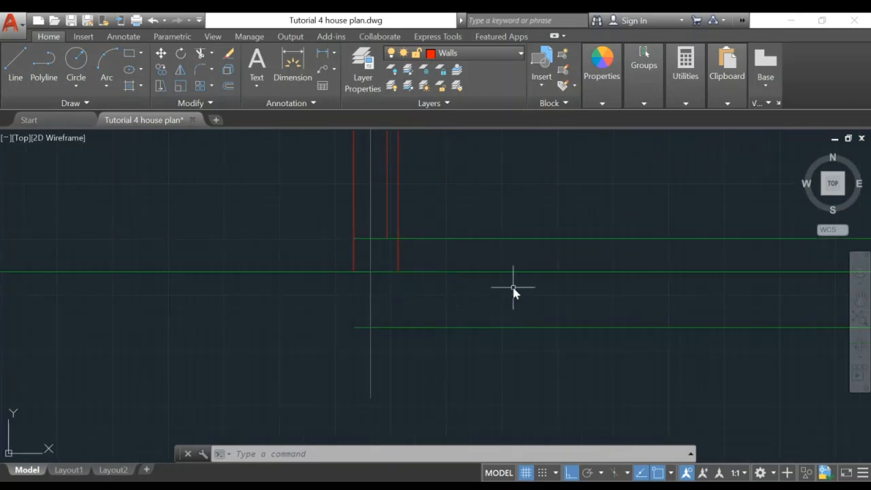
left_click(494, 54)
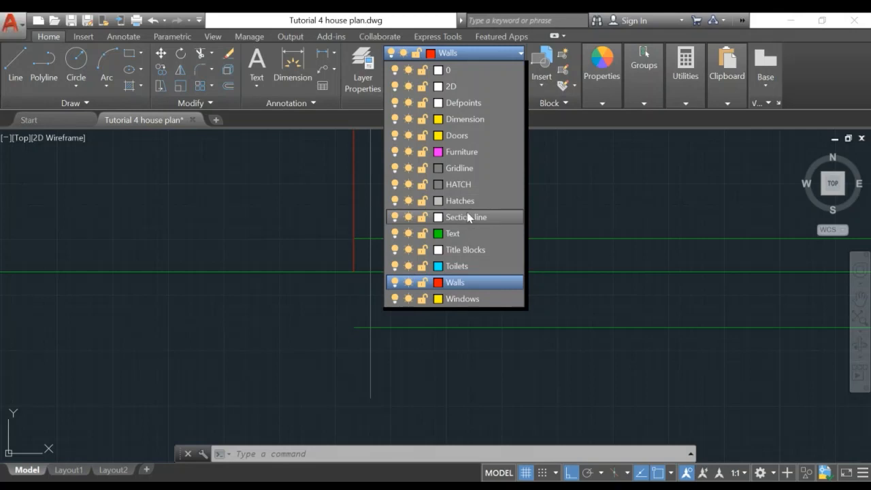
left_click(363, 75)
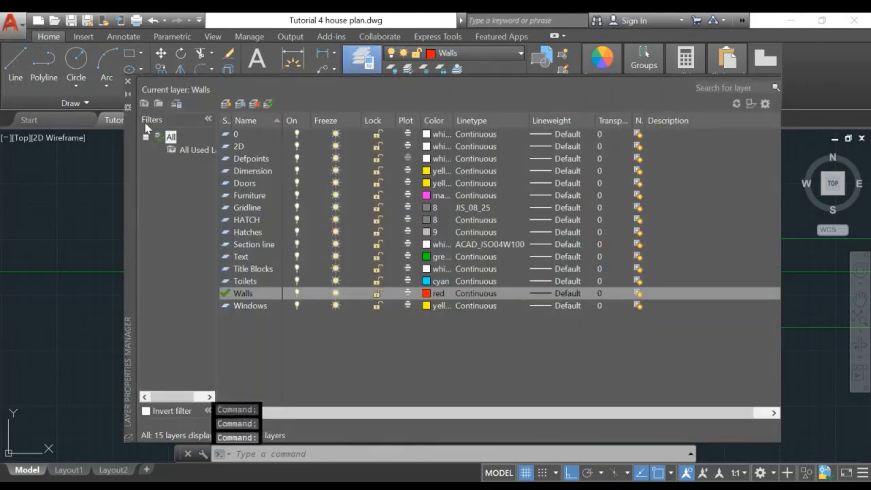
left_click(226, 104)
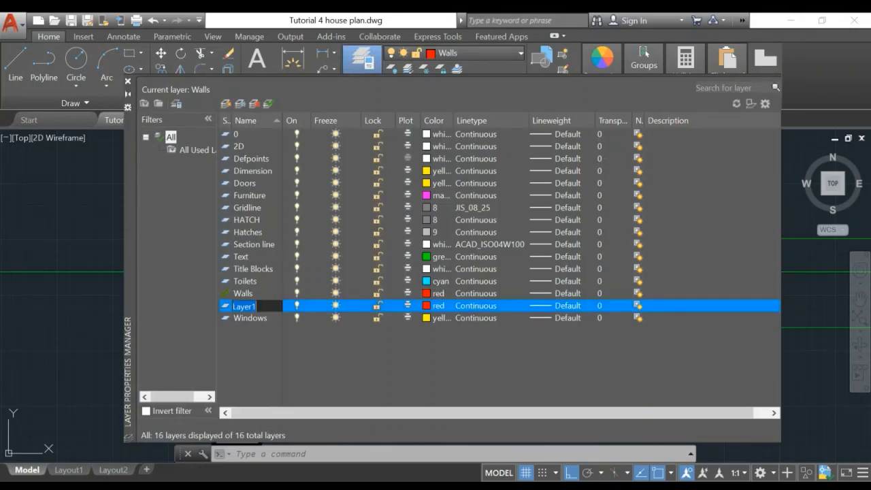
type("Beams")
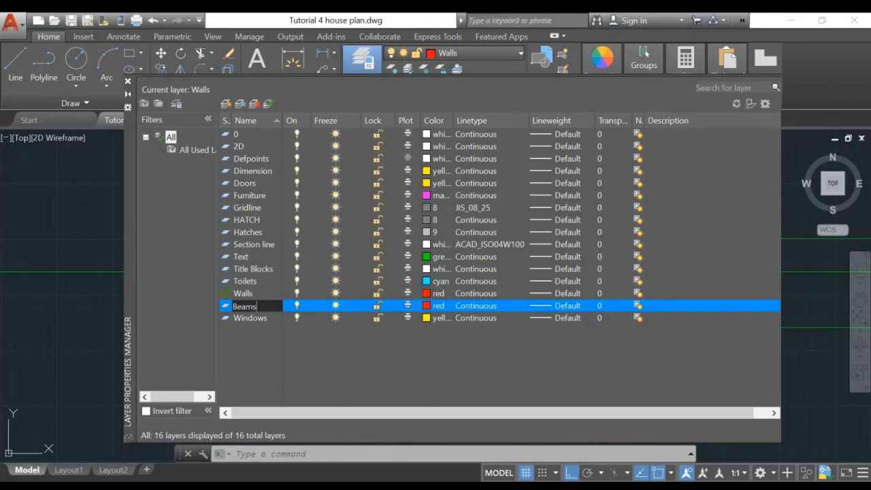
key("Return")
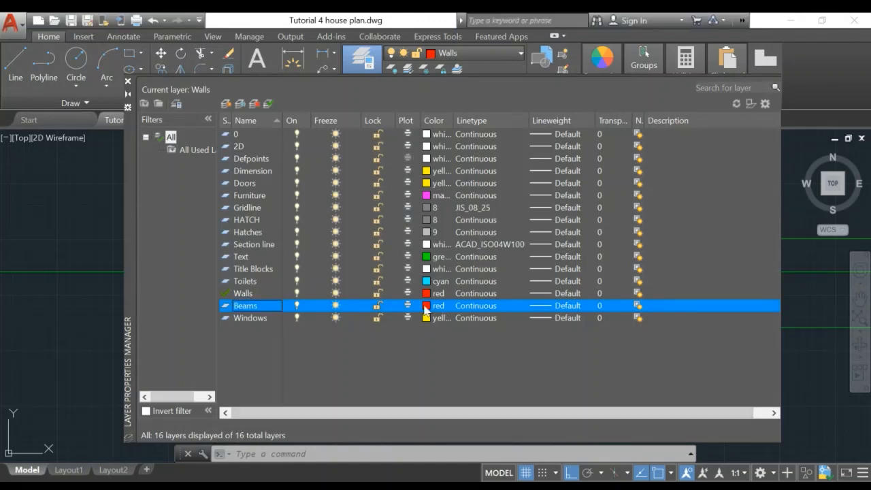
Set the Beams layer's colour to green and make Beams the current layer
left_click(425, 306)
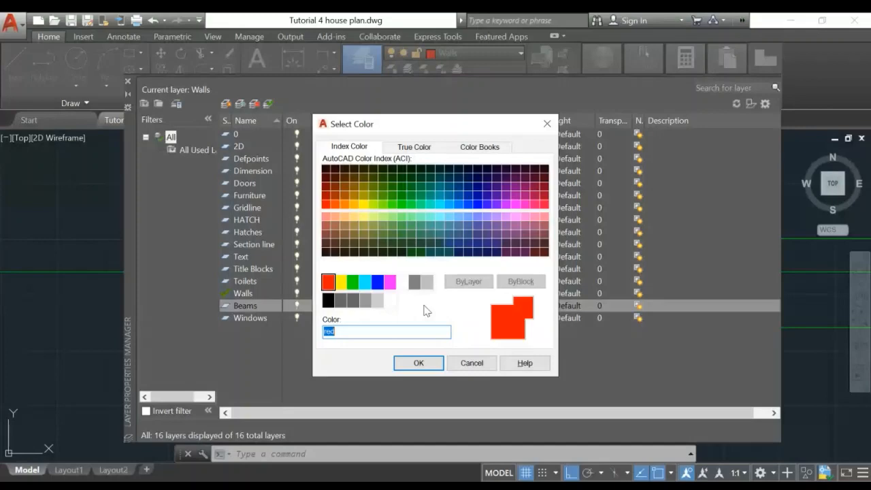
left_click(353, 282)
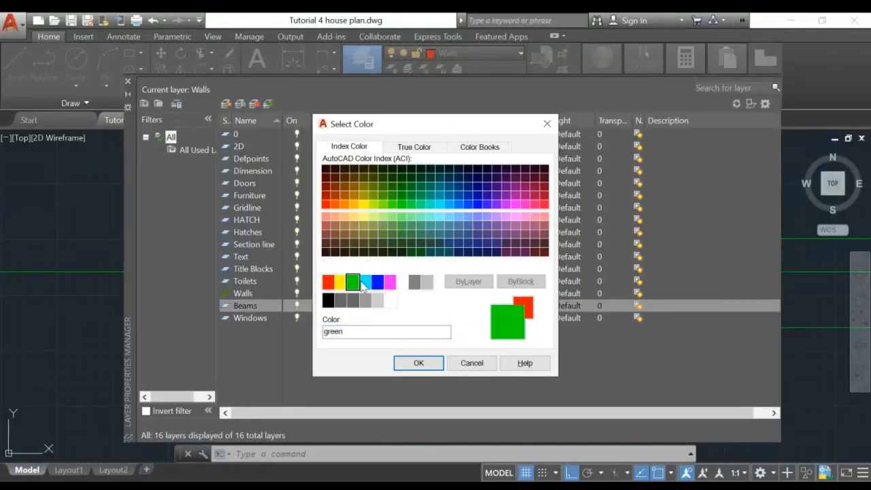
left_click(417, 363)
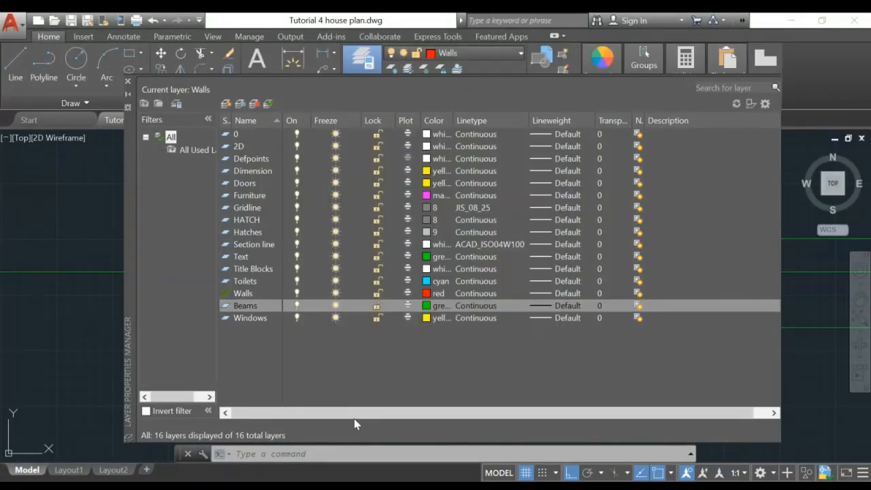
left_click(126, 82)
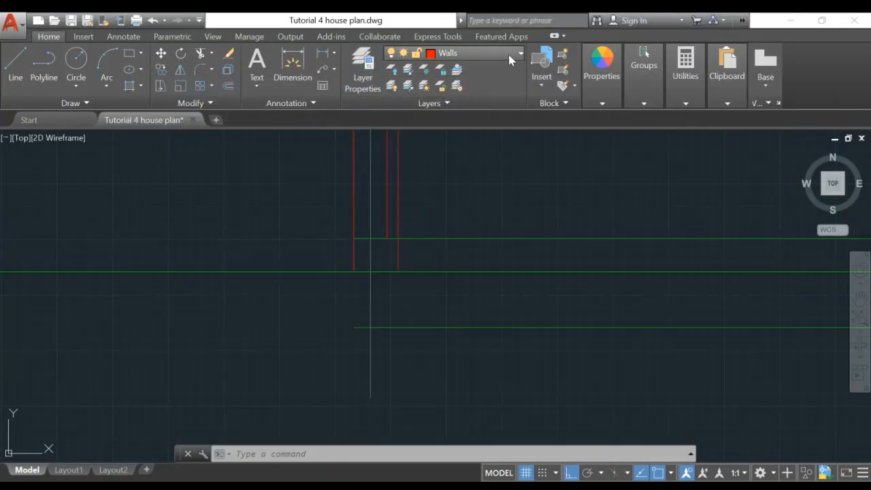
left_click(508, 54)
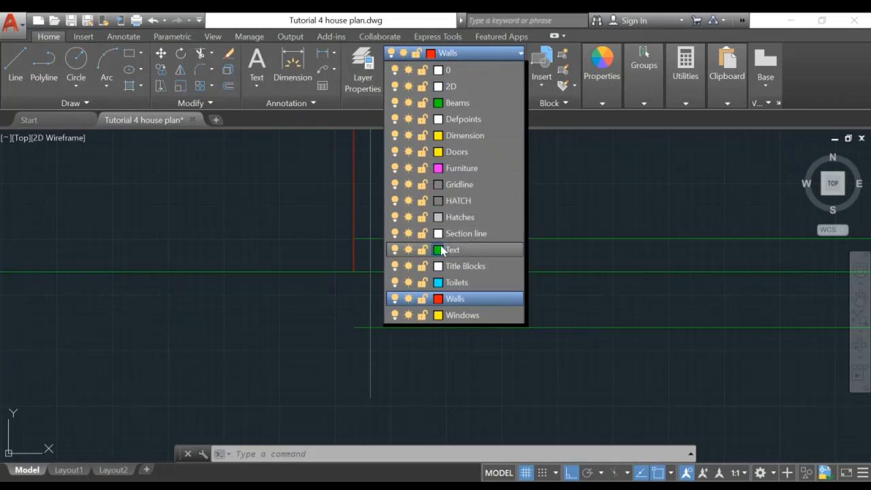
left_click(467, 103)
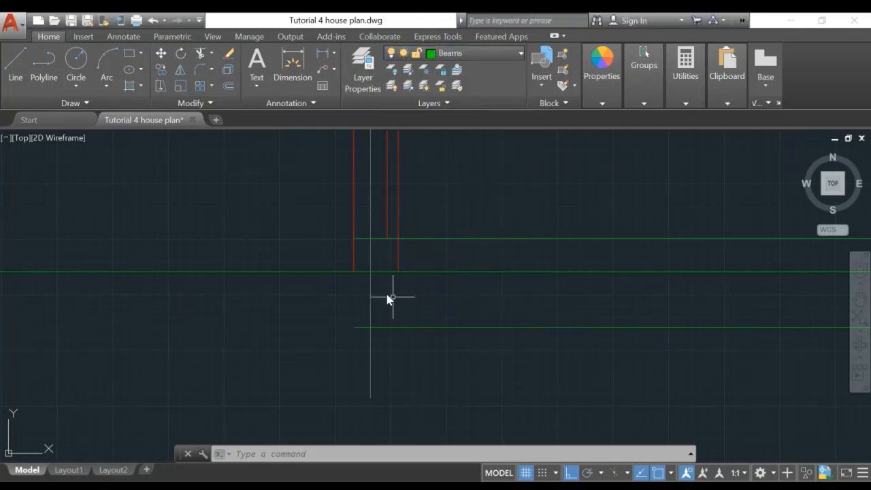
Draw a rectangular beam under the leftmost wall, from the floor line to the lowest green line, between the outer face and its inner offset
middle_click_drag(387, 298, 415, 290)
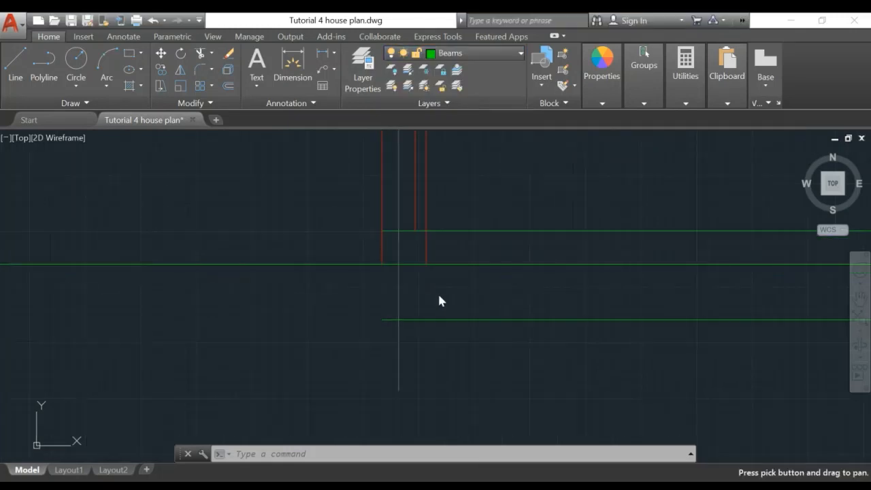
left_click(130, 54)
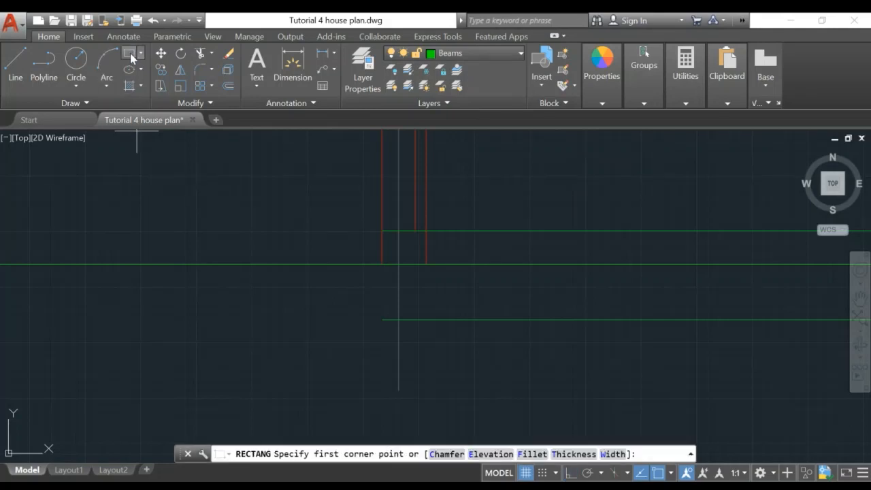
left_click(427, 232)
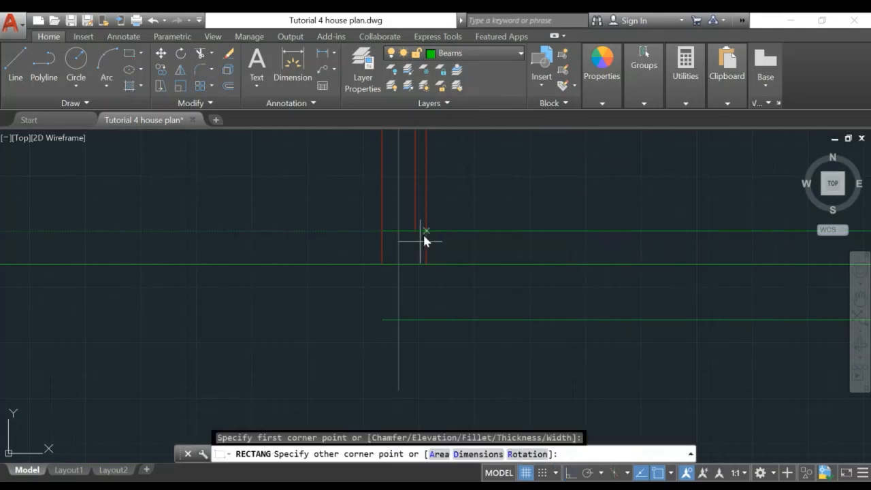
left_click(382, 319)
Draw a rectangular beam under the middle wall between its two offset gridlines, from the floor line to the lowest green line
middle_click_drag(655, 351, 88, 344)
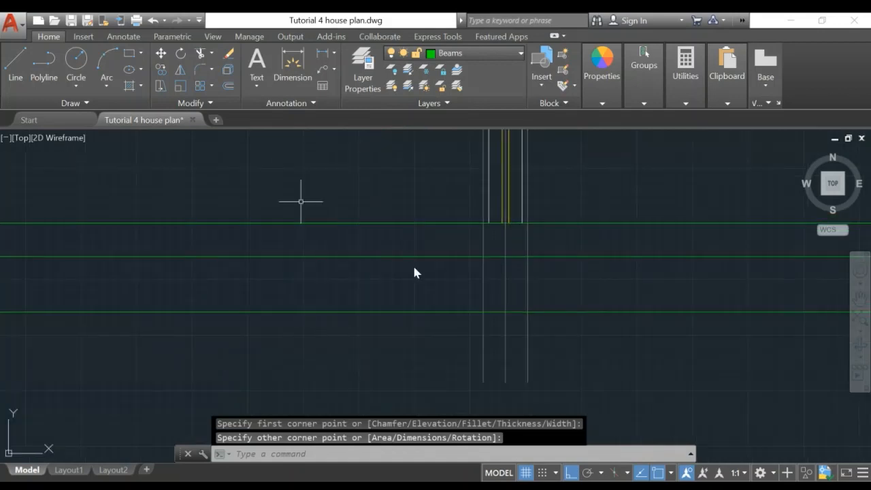
left_click(125, 58)
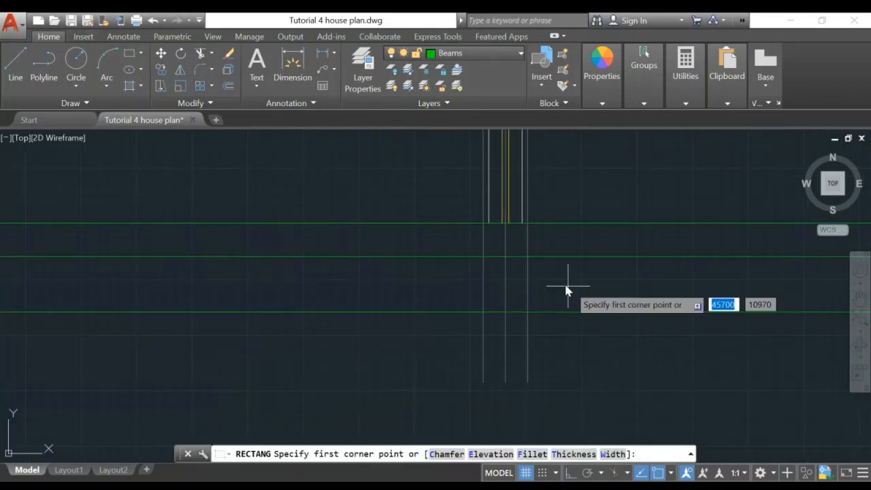
left_click(527, 223)
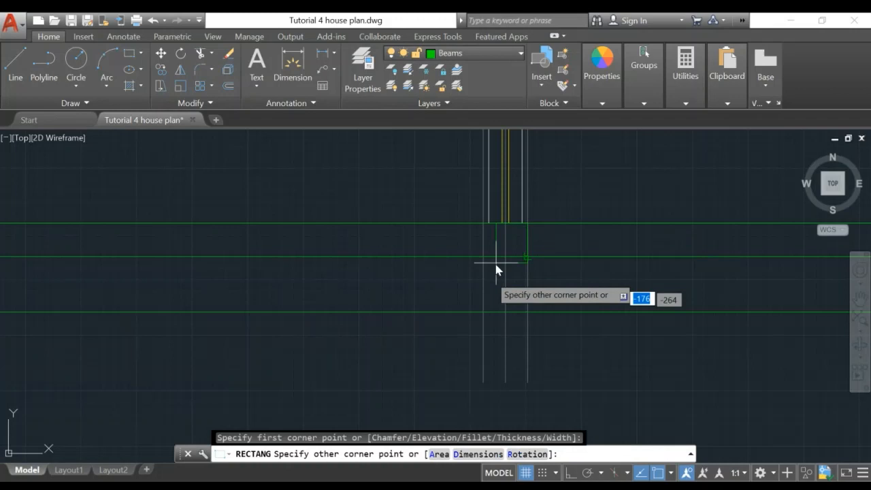
left_click(482, 312)
middle_click_drag(767, 353, 249, 342)
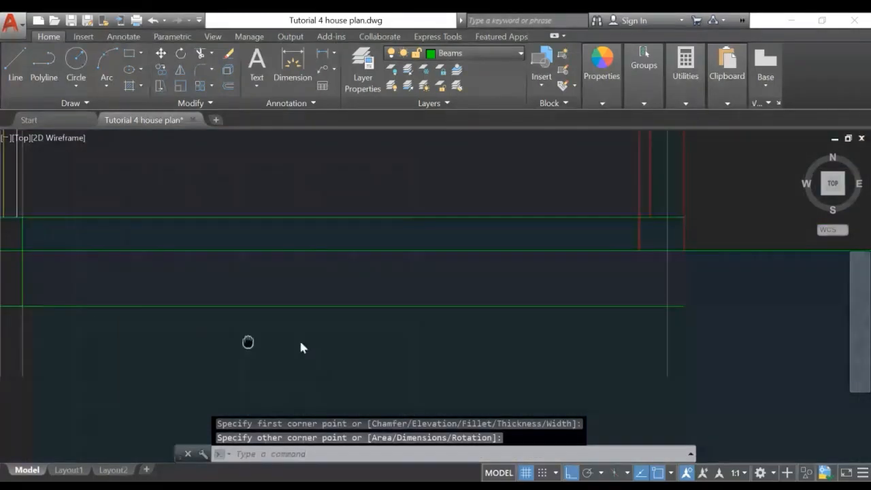
middle_click_drag(738, 367, 532, 366)
key("Return")
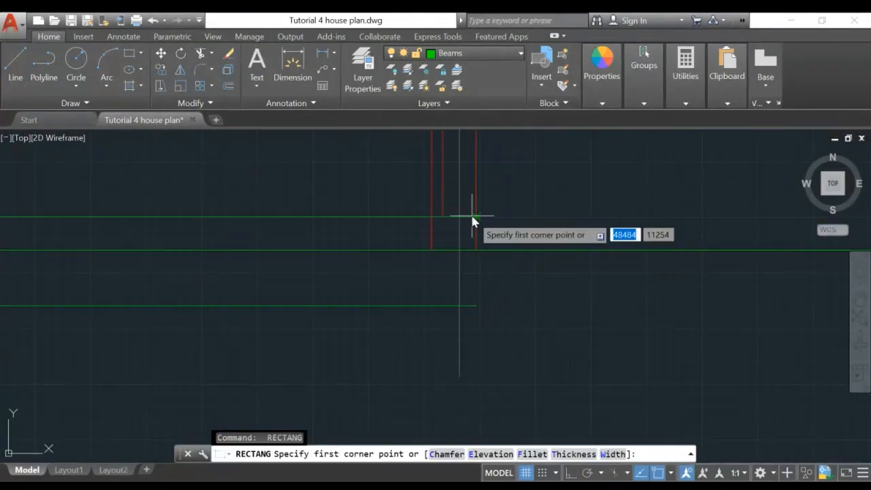
left_click(475, 216)
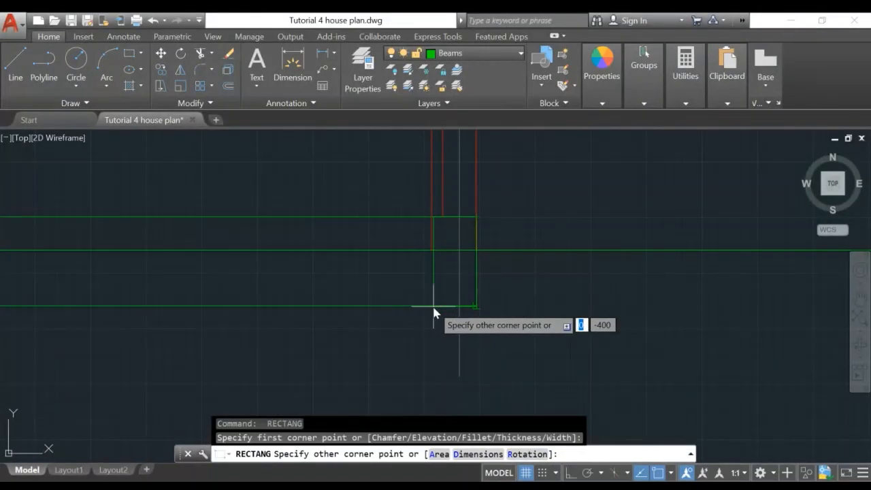
key("Escape")
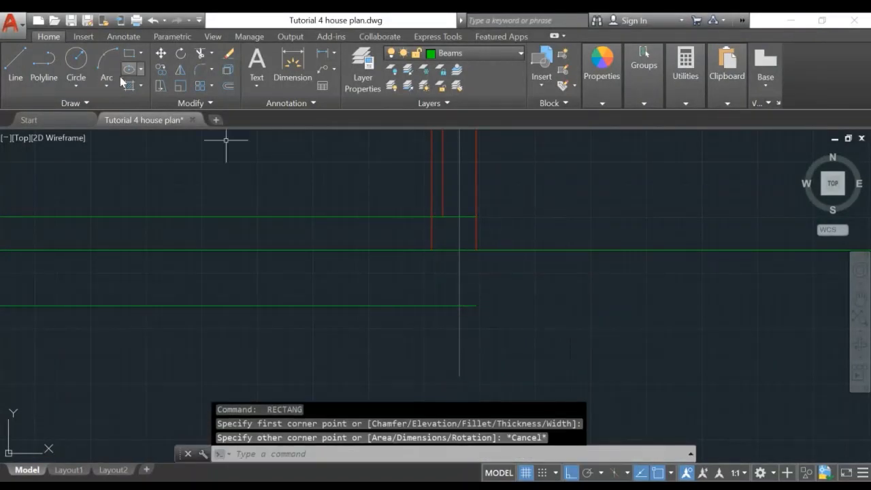
Draw a rectangular beam under the rightmost wall from the inner offset line at floor level to the outer end of the lowest green line
left_click(130, 54)
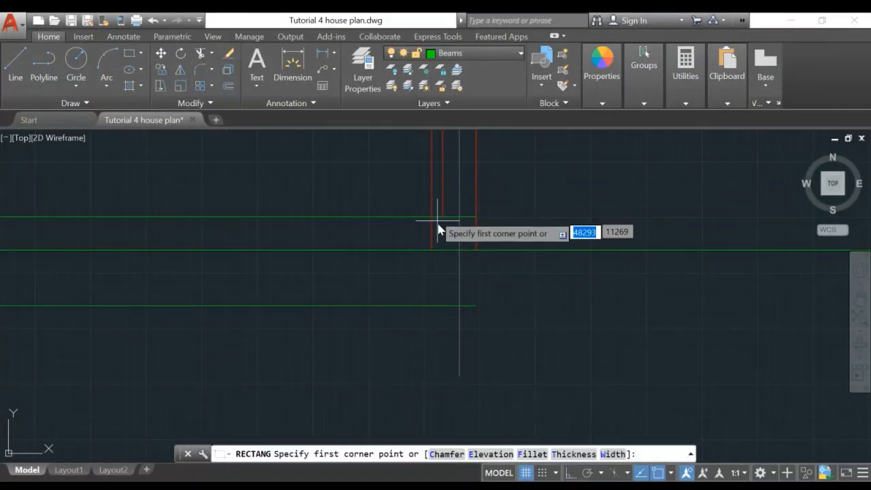
left_click(431, 216)
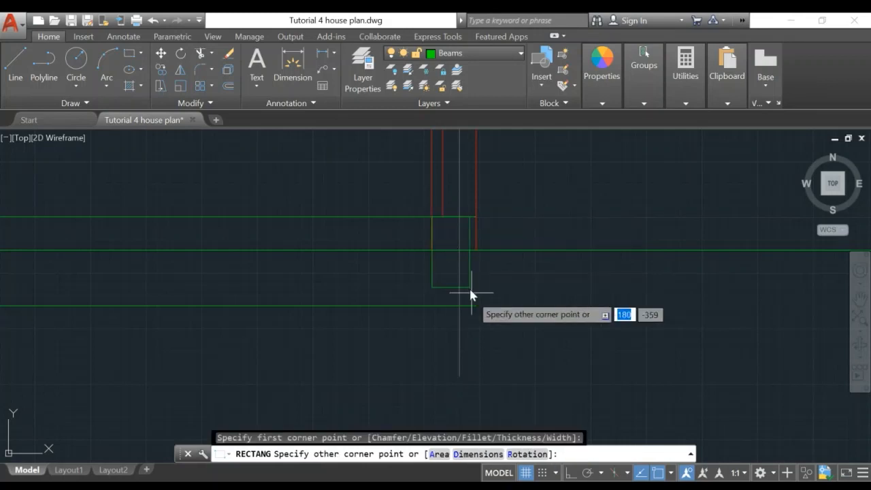
left_click(476, 305)
scroll(544, 306, "down", 2)
scroll(546, 307, "down", 3)
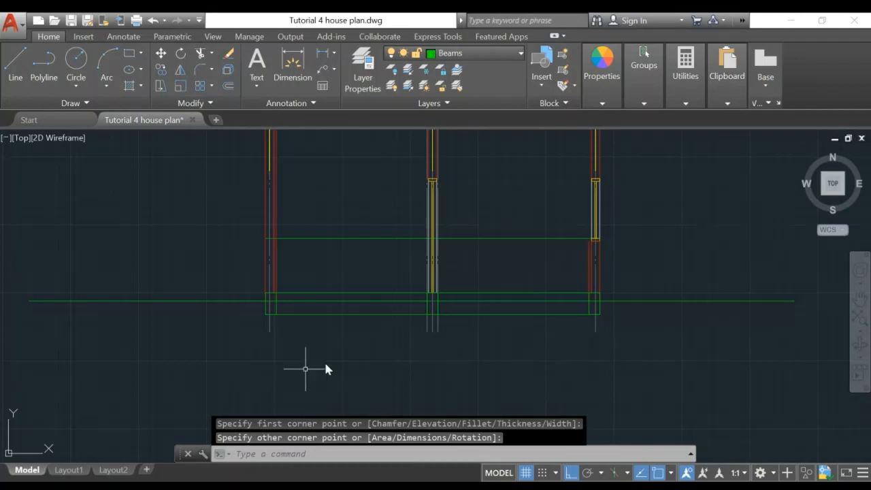
Erase the two offset gridlines on either side of the middle wall, keeping its centre gridline
scroll(296, 344, "up", 4)
middle_click_drag(293, 346, 346, 391)
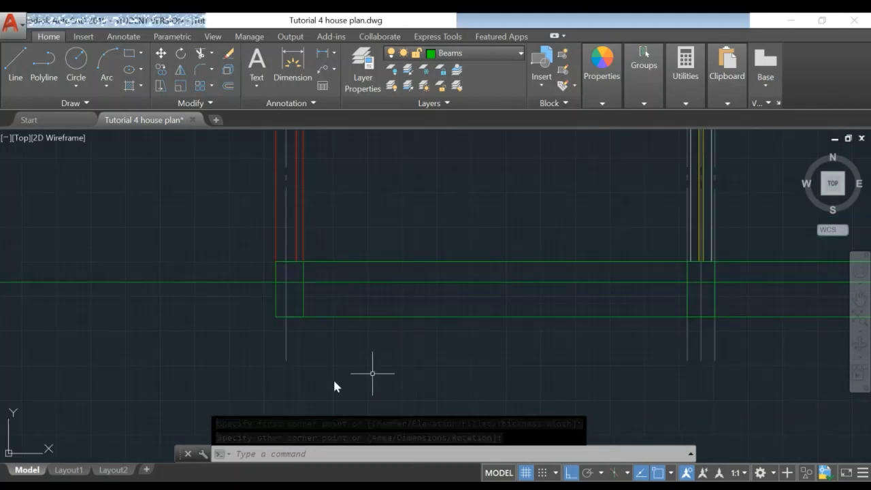
middle_click_drag(443, 361, 227, 352)
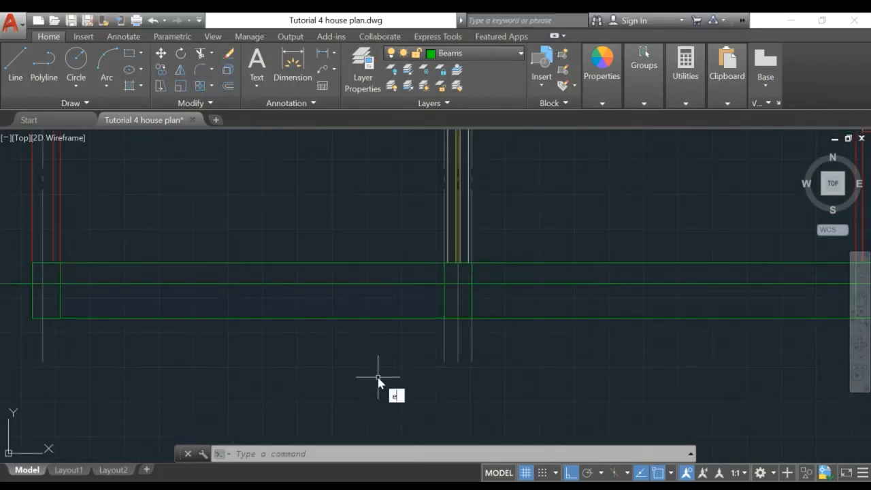
key("Return")
left_click(443, 347)
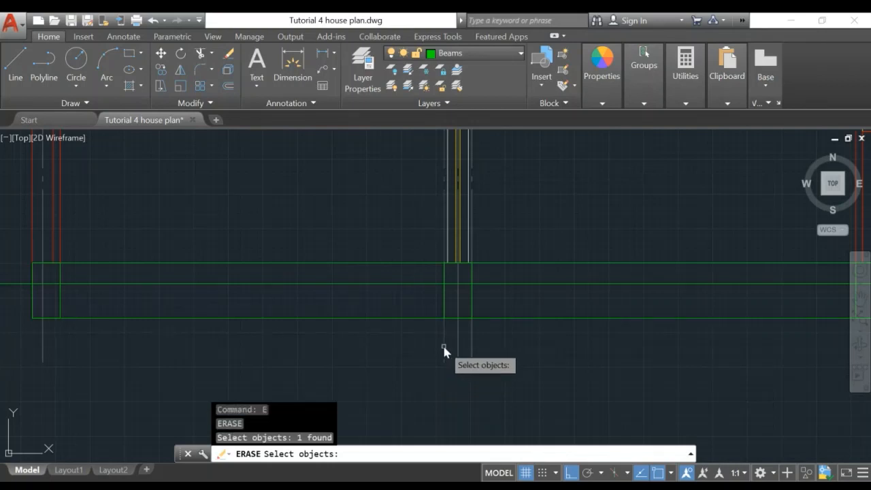
key("Return")
key("Return")
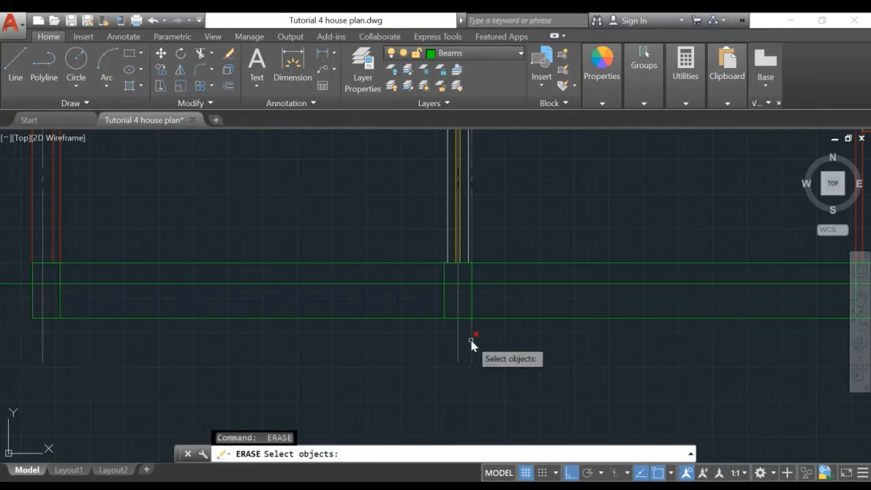
left_click(470, 341)
key("Return")
Erase the leftmost wall's inner offset line above the beam
middle_click_drag(285, 375, 417, 392)
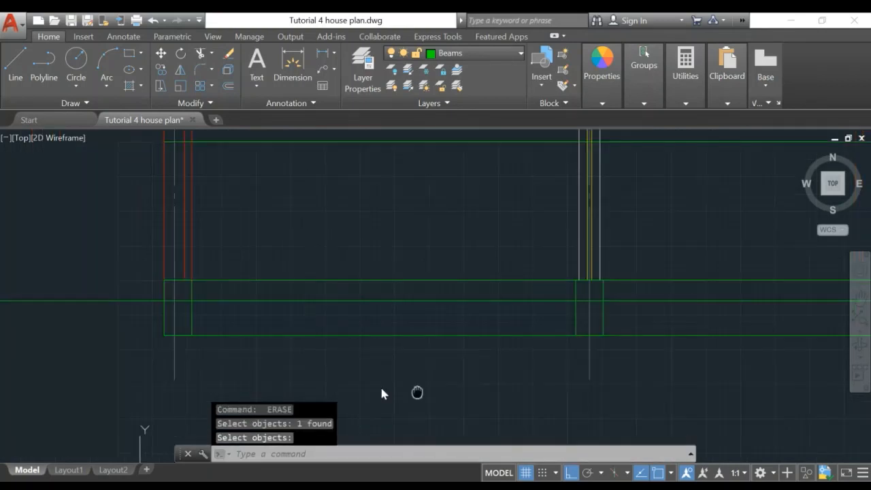
key("Return")
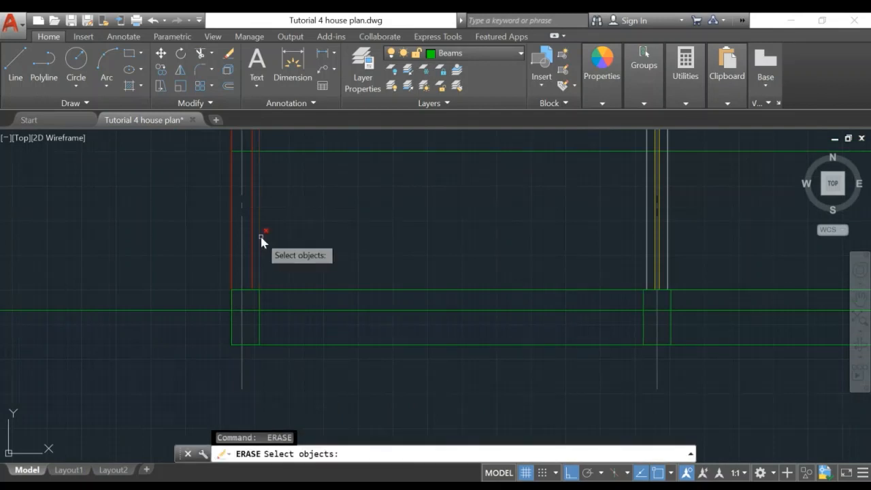
Erase the leftover vertical construction line on the inner side of each outer wall, just above the foundation
left_click(260, 239)
key("Return")
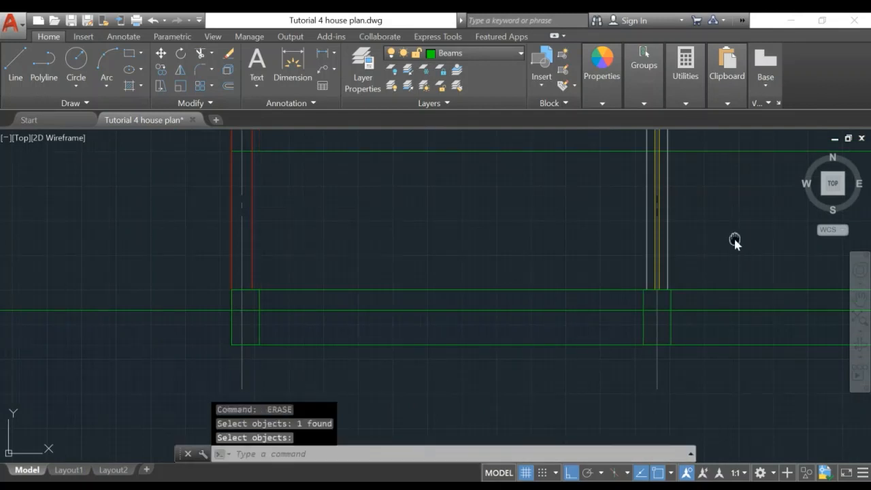
middle_click_drag(733, 239, 229, 251)
key("Return")
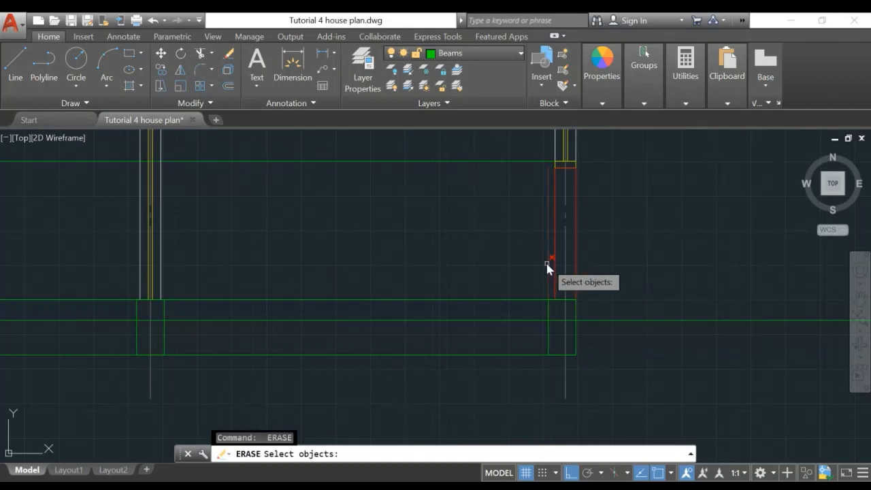
key("Return")
Trim the inner sides of the outer footings and both sides of the middle footing between the two slab lines
middle_click_drag(375, 340, 608, 302)
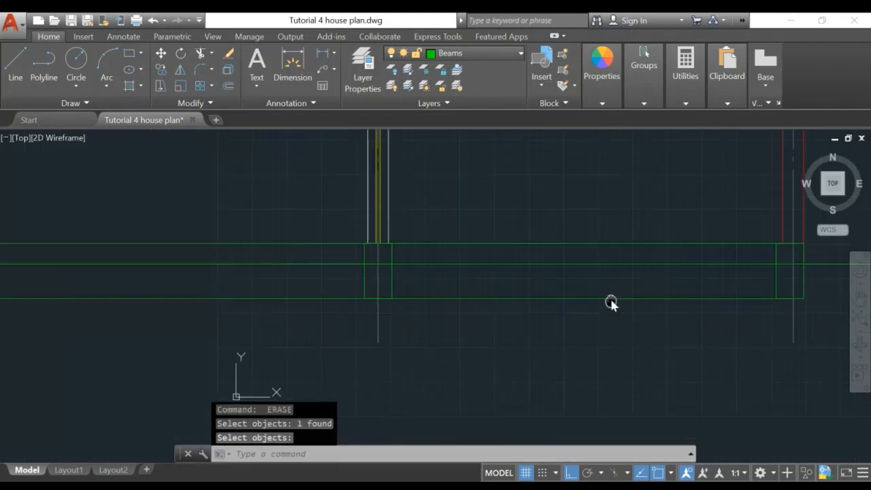
middle_click_drag(428, 312, 578, 311)
scroll(281, 315, "down", 2)
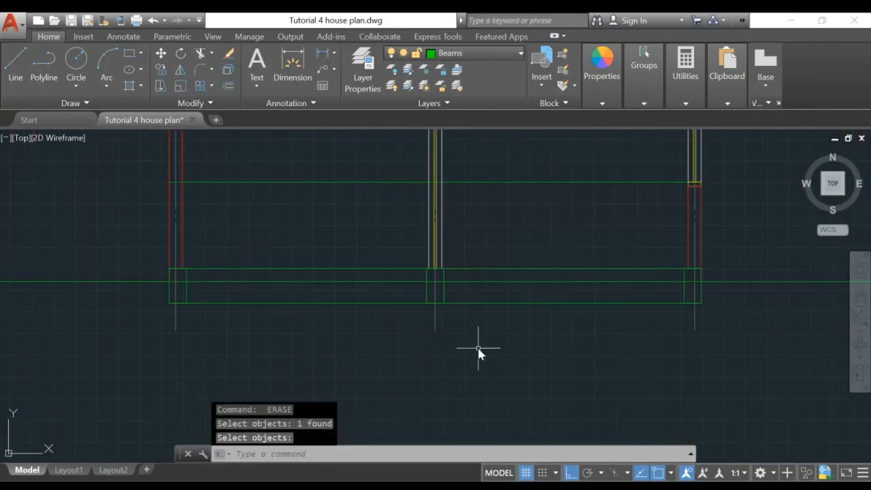
scroll(274, 345, "up", 2)
middle_click_drag(274, 345, 352, 340)
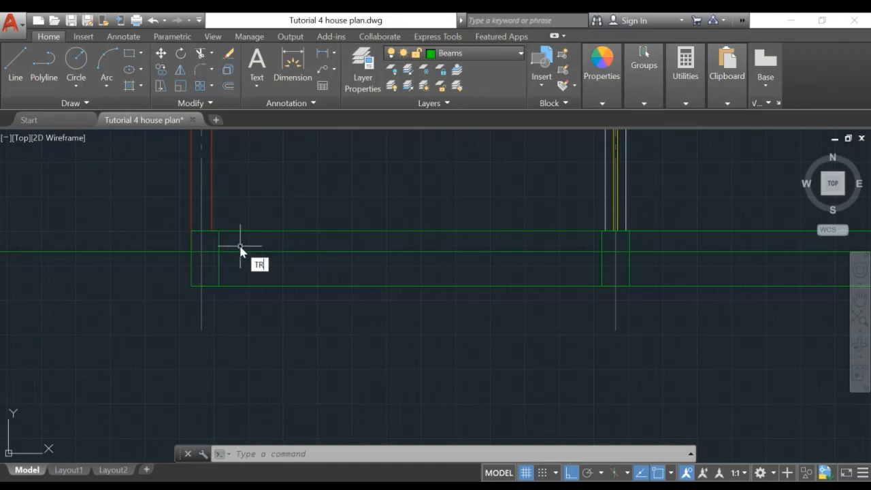
type("tr")
key("Return")
left_click(239, 252)
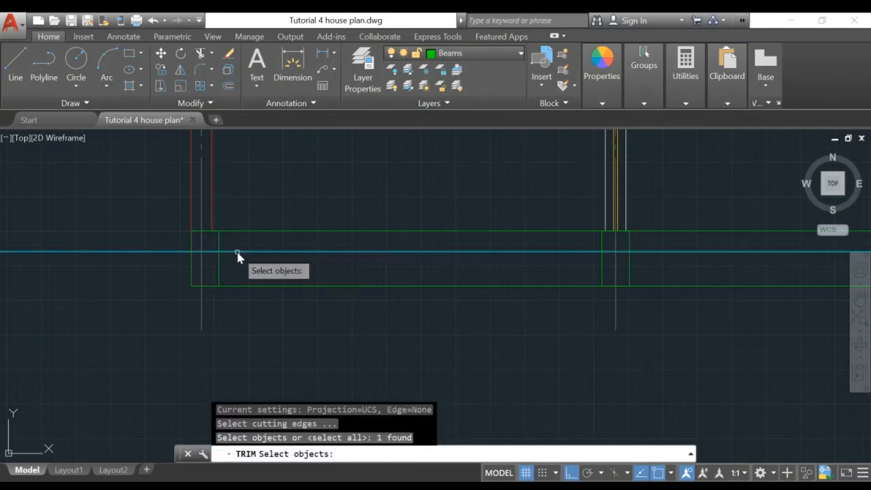
left_click(239, 232)
key("Return")
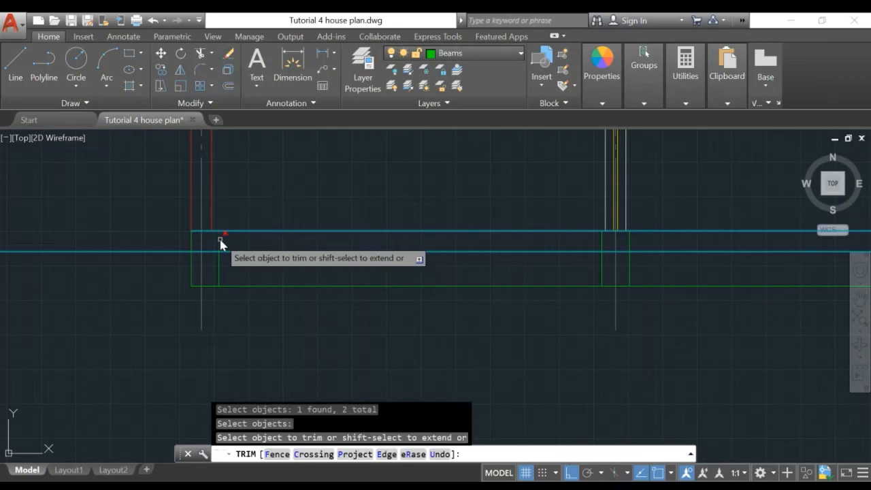
left_click(220, 241)
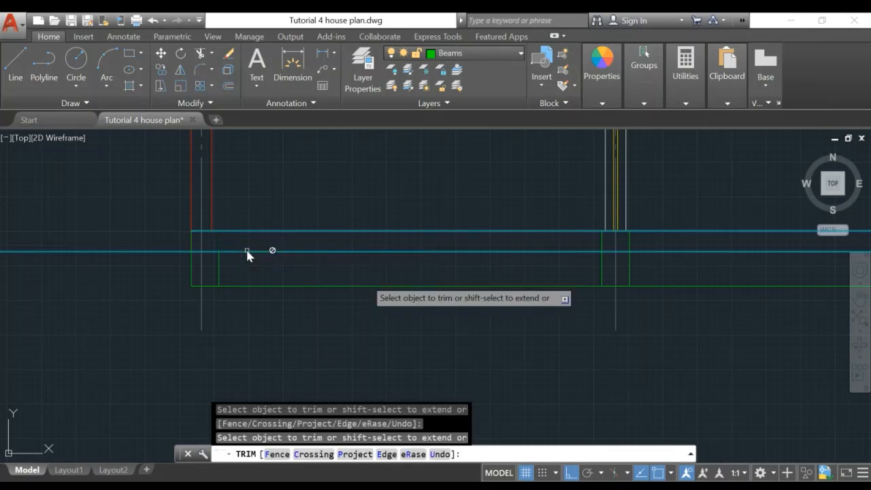
left_click(602, 243)
left_click(629, 243)
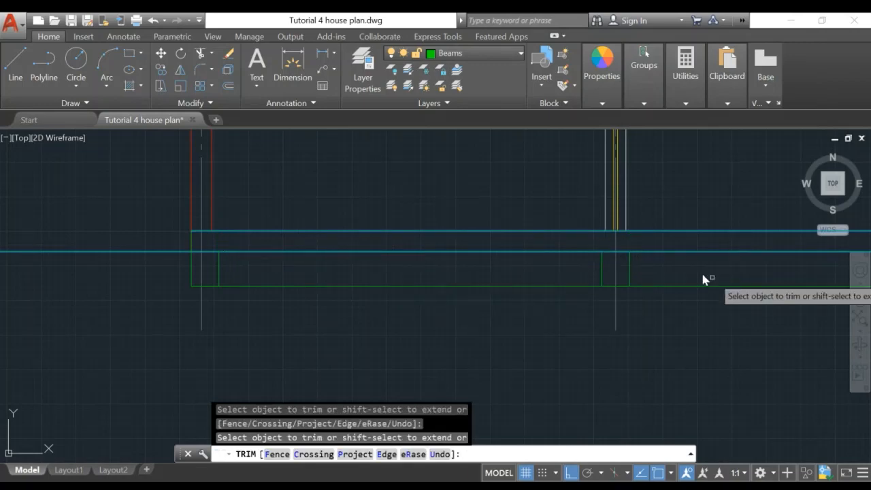
middle_click_drag(713, 279, 278, 276)
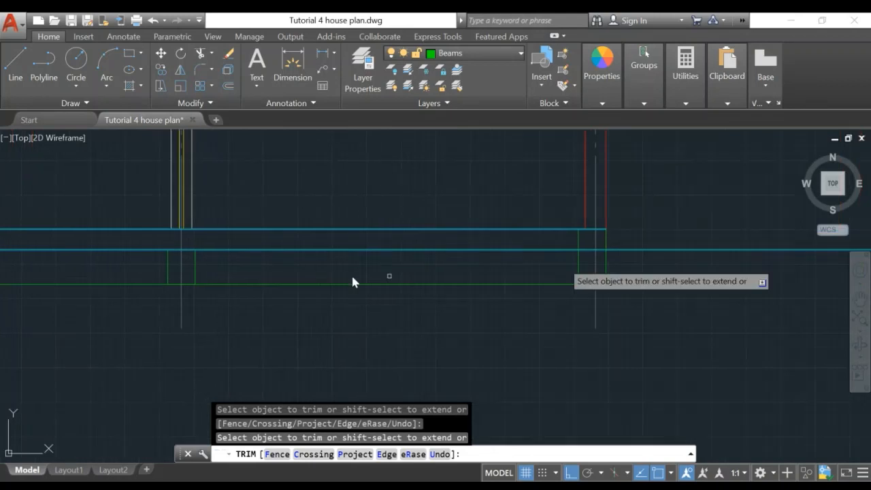
left_click(577, 241)
key("Escape")
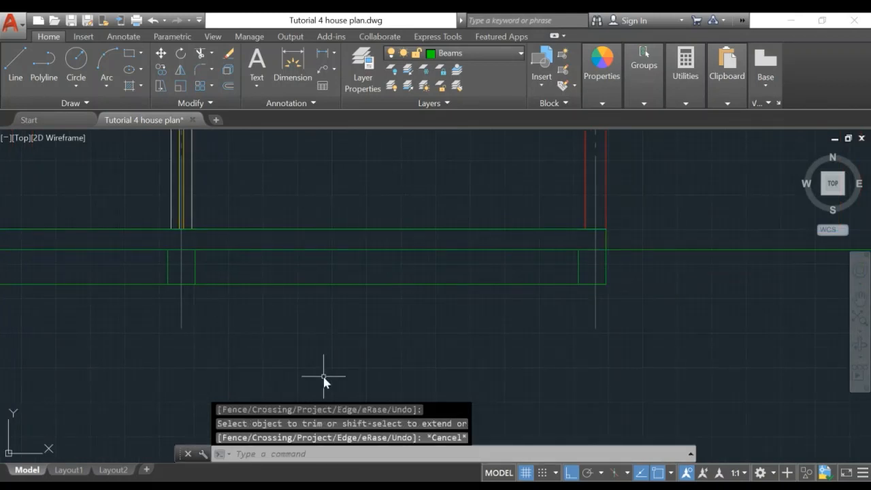
Trim the slab's lower line where it passes through the three footings, using the footing outlines as cutting edges
type("ts or")
key("Return")
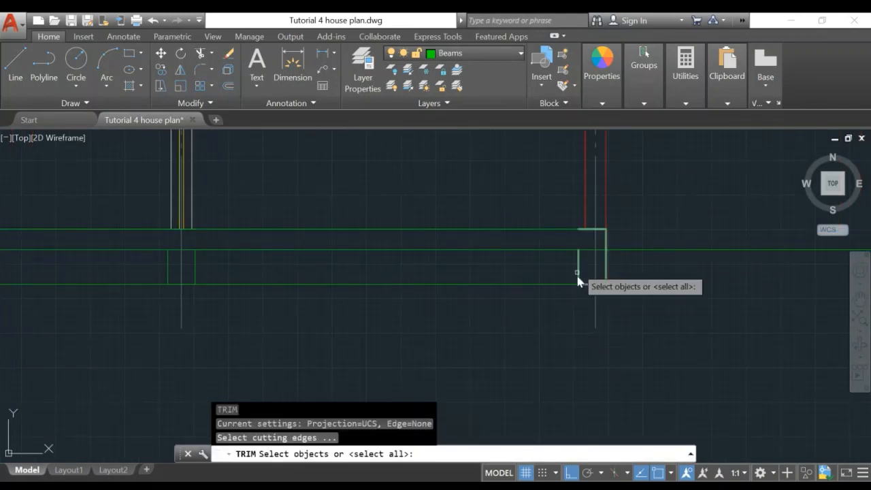
left_click(578, 268)
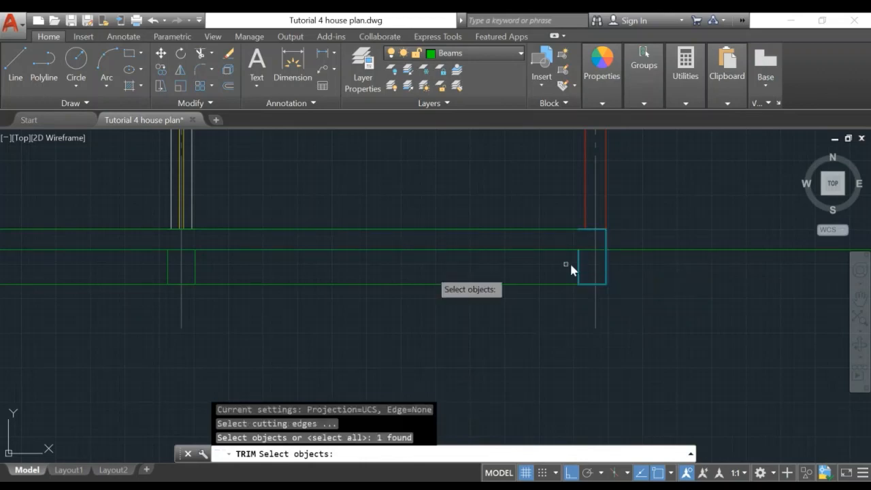
left_click(195, 267)
middle_click_drag(81, 332, 470, 350)
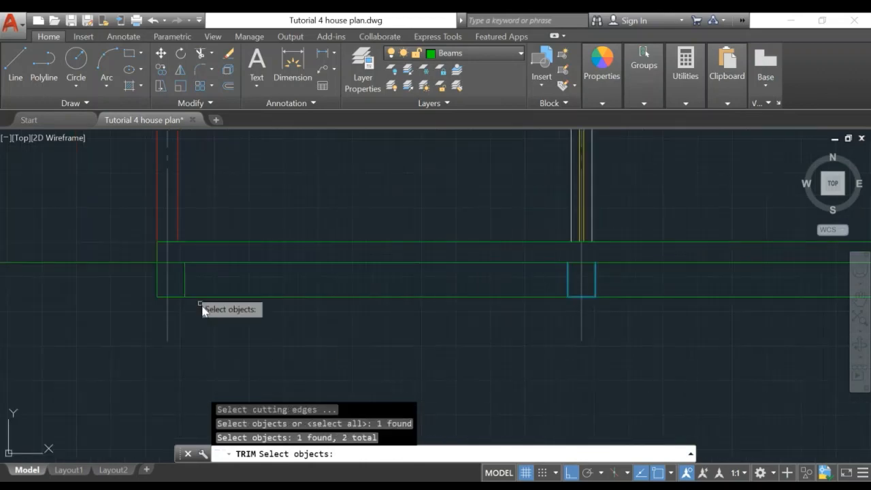
left_click(185, 282)
key("Return")
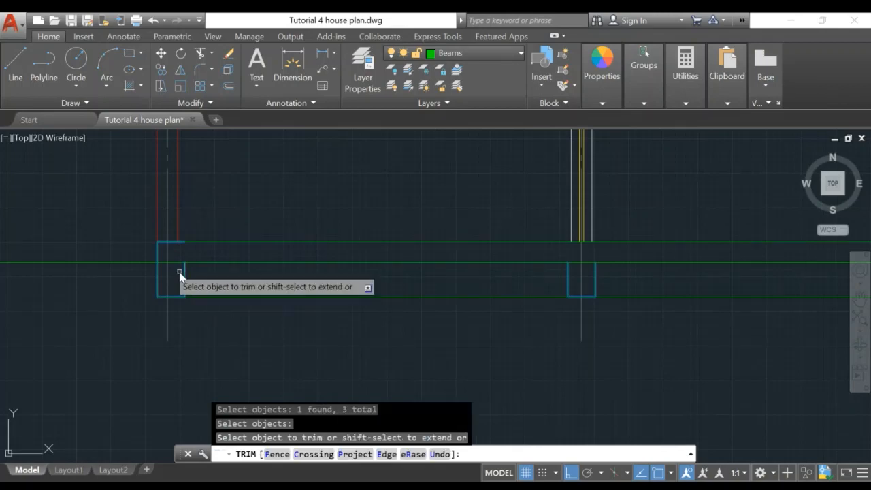
left_click(176, 265)
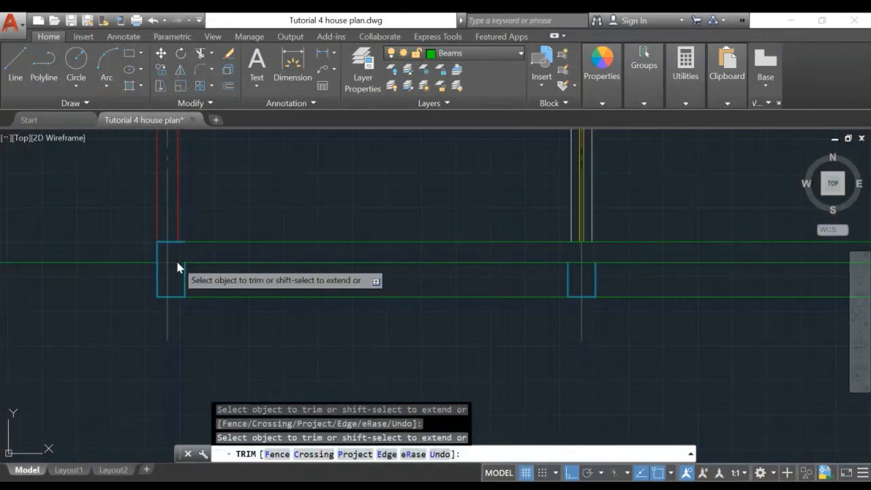
middle_click_drag(644, 347, 523, 363)
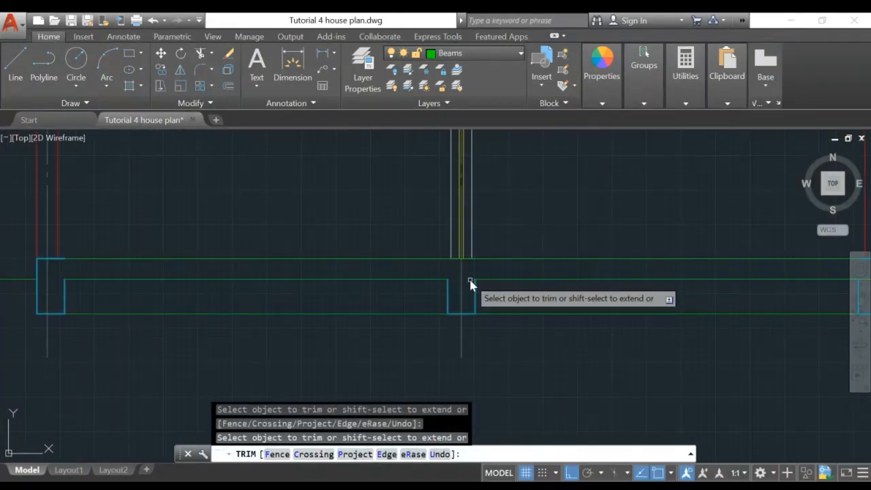
left_click(460, 280)
middle_click_drag(653, 372, 354, 376)
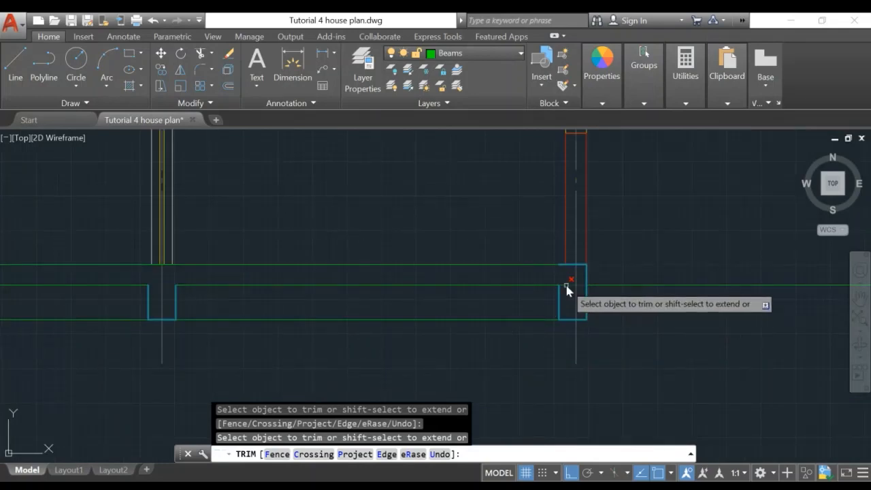
key("Return")
Erase the long horizontal line joining the undersides of the three footings
scroll(443, 365, "down", 6)
middle_click_drag(360, 381, 414, 333)
scroll(440, 326, "up", 4)
type("e")
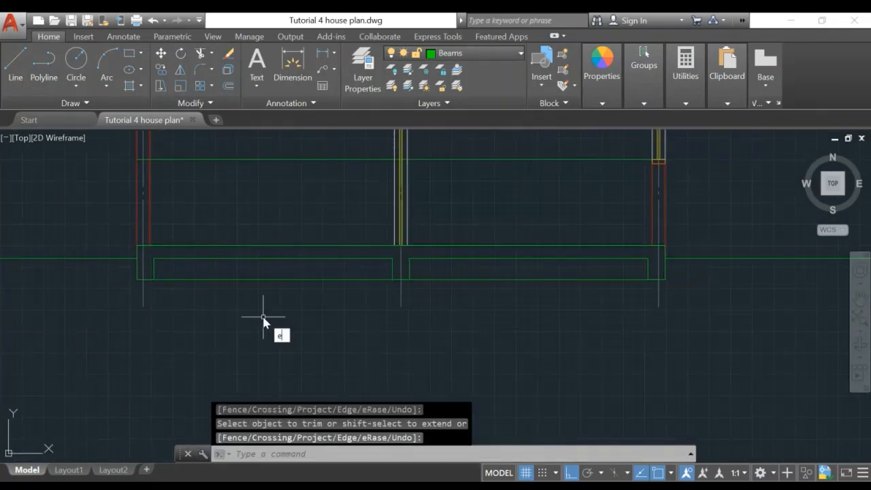
key("Return")
left_click(264, 279)
key("Return")
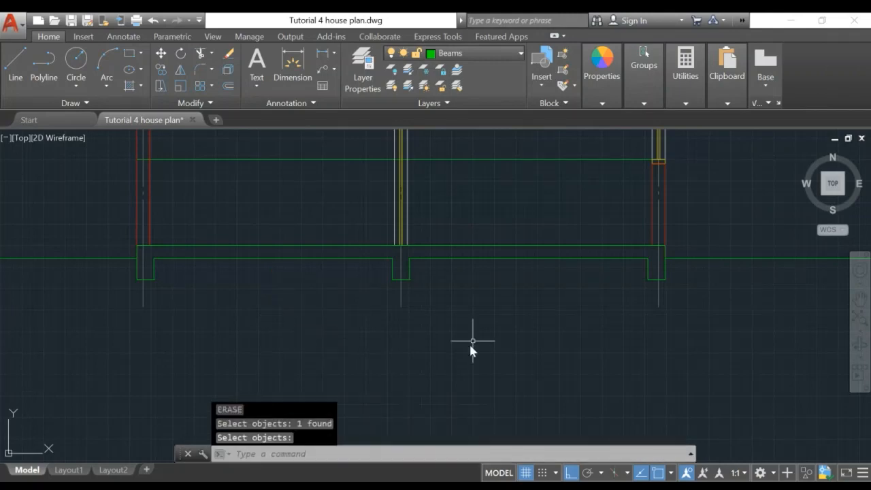
Erase the horizontal beam-layer line crossing both rooms at window sill height above the floor slab
scroll(472, 345, "down", 4)
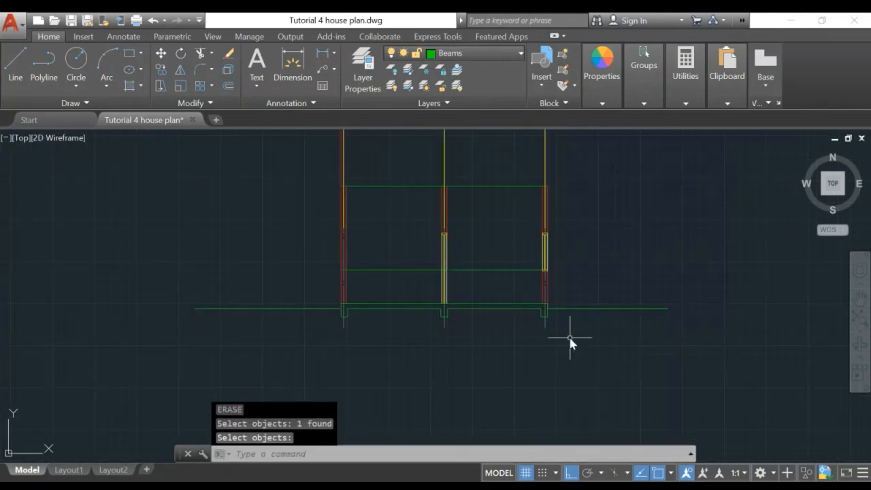
scroll(523, 340, "up", 2)
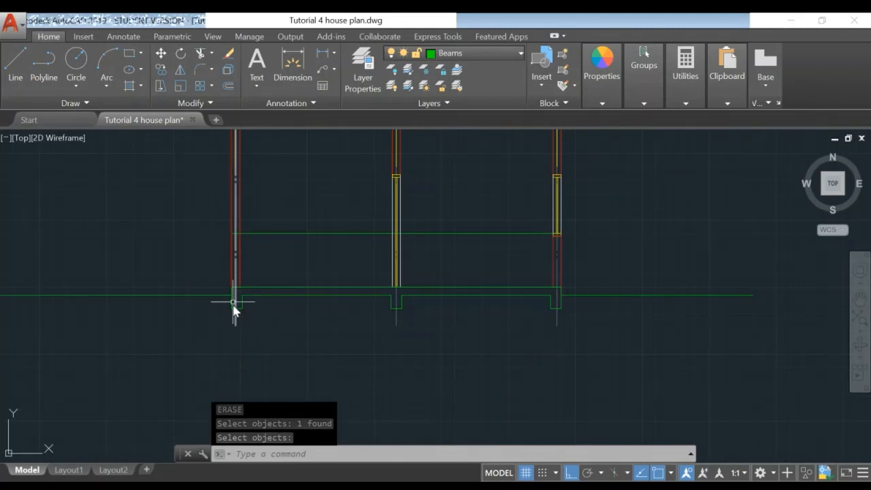
key("Return")
scroll(316, 353, "up", 2)
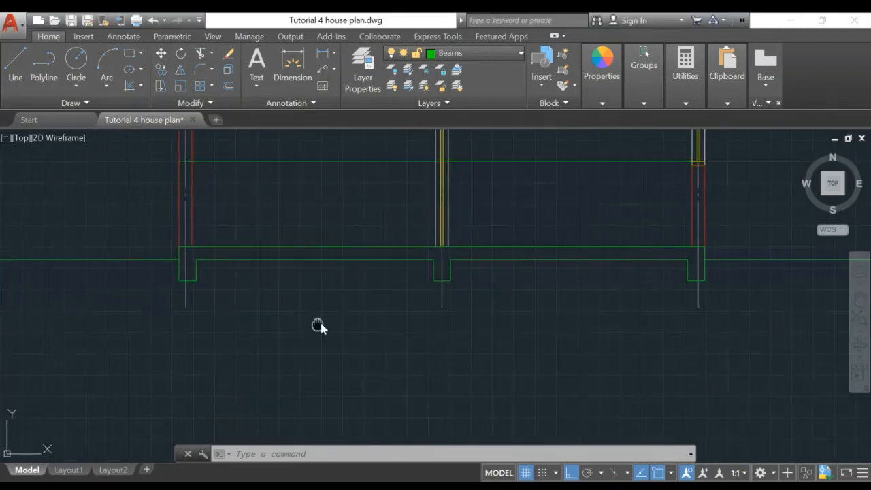
middle_click_drag(319, 327, 281, 368)
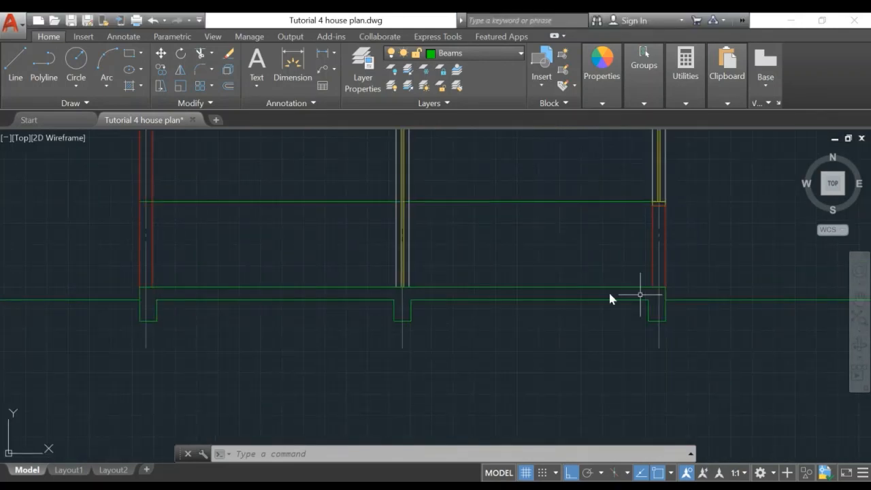
scroll(304, 340, "down", 2)
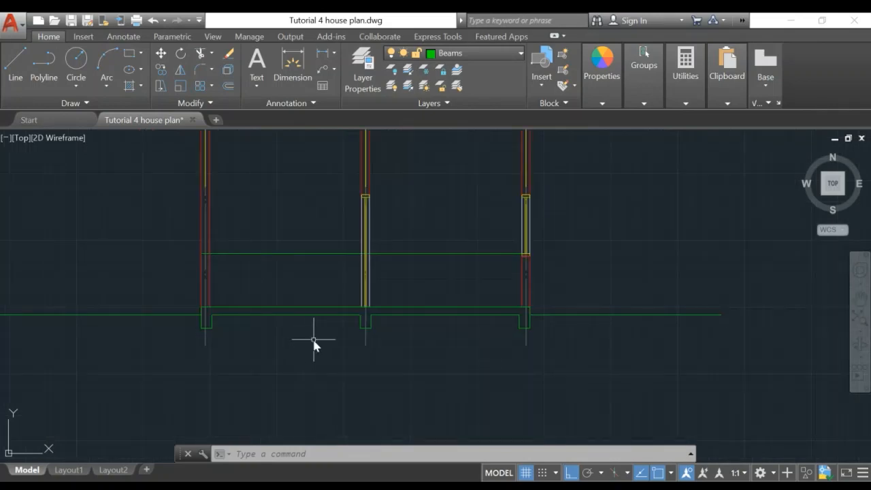
middle_click_drag(314, 345, 259, 351)
scroll(252, 345, "up", 2)
middle_click_drag(175, 222, 159, 234)
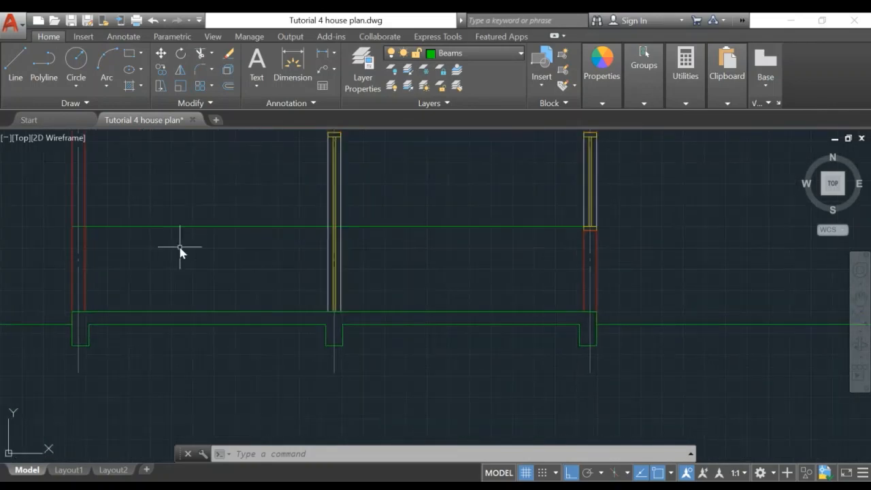
middle_click_drag(374, 259, 355, 282)
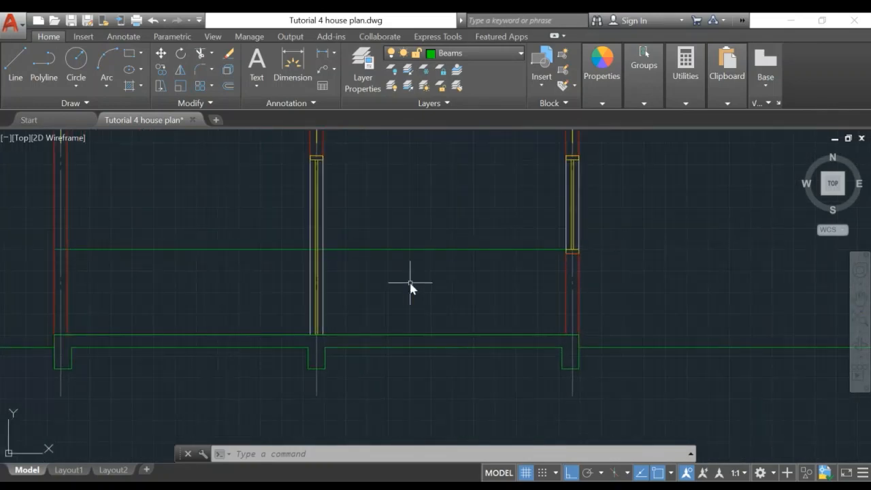
key("Return")
left_click(412, 249)
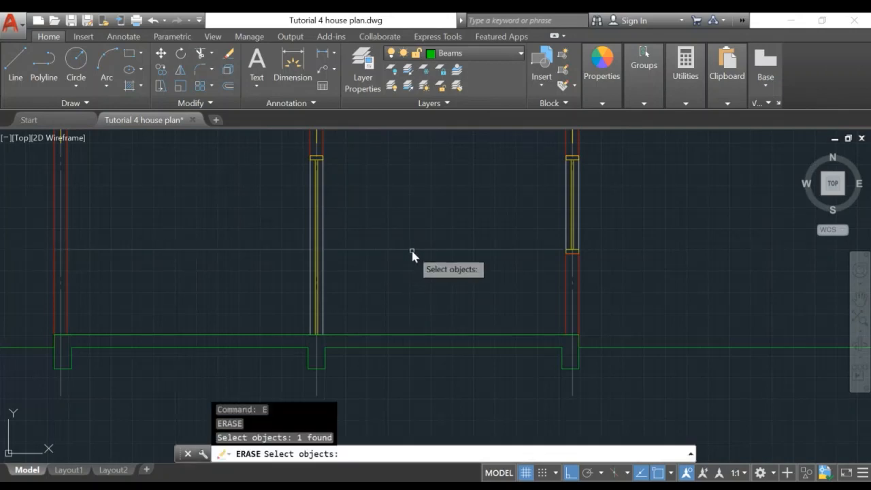
mouse_move(402, 268)
middle_mouse_down()
mouse_move(428, 249)
mouse_move(424, 284)
mouse_move(432, 284)
middle_mouse_up()
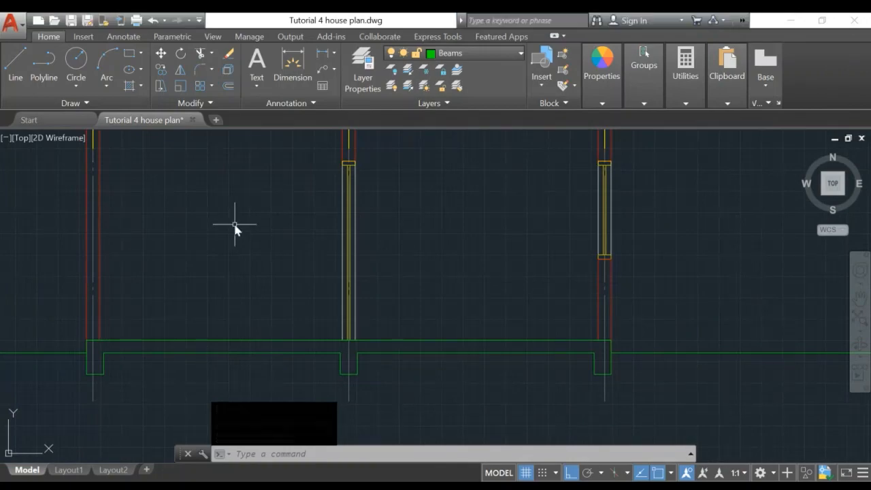
Examine the section with its slab hatch and room labels, and the A-A section line on the floor plan above
scroll(234, 228, "down", 3)
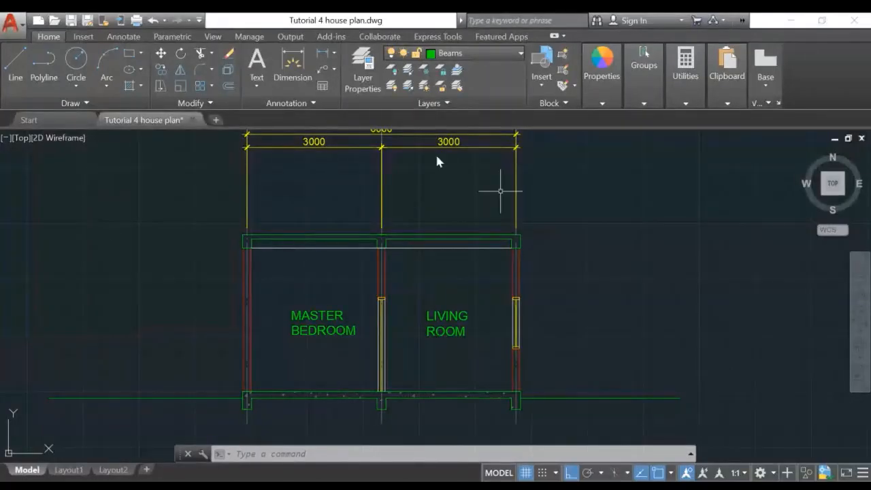
scroll(482, 333, "up", 5)
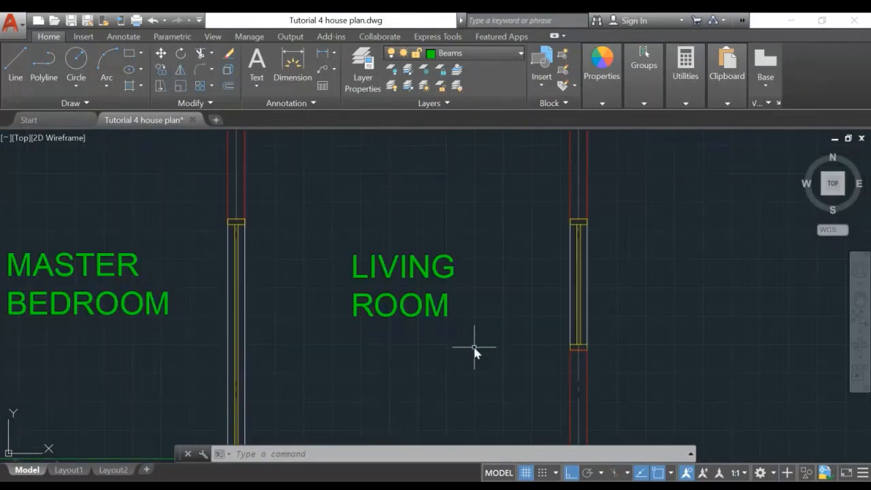
scroll(474, 333, "down", 5)
scroll(455, 306, "down", 3)
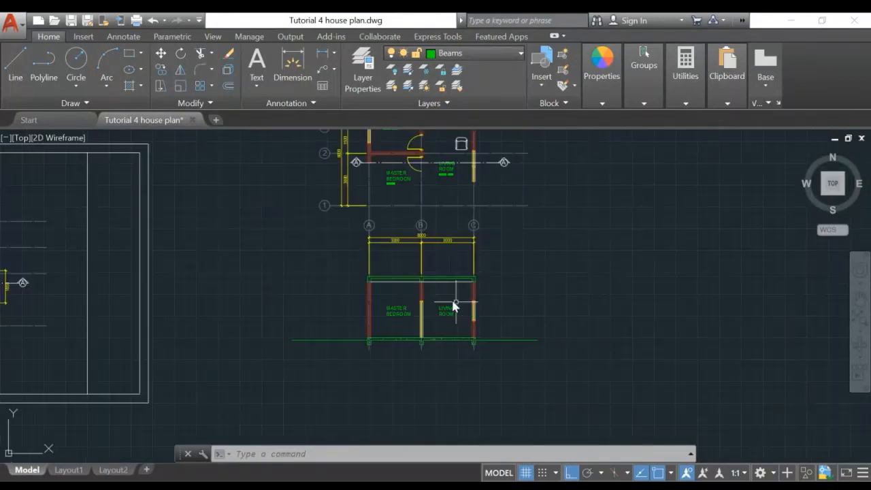
middle_click_drag(435, 309, 429, 326)
scroll(435, 278, "up", 3)
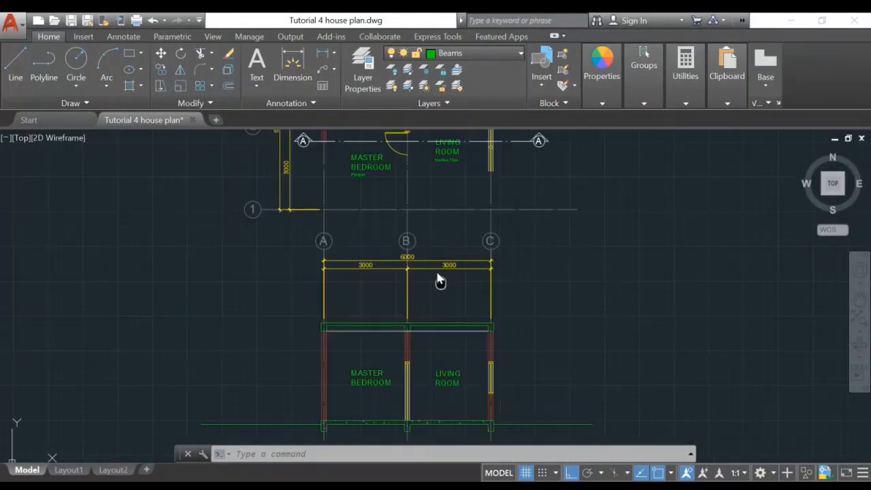
scroll(459, 391, "up", 3)
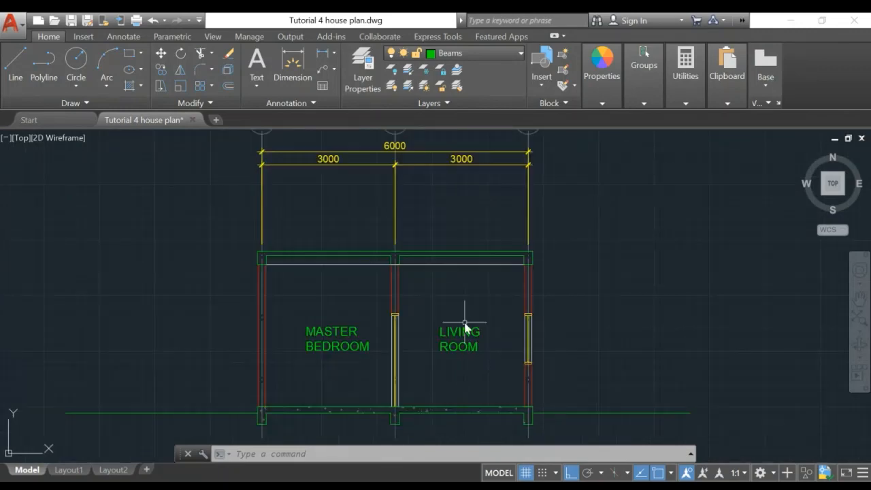
mouse_move(466, 189)
middle_mouse_down()
mouse_move(458, 360)
mouse_move(427, 335)
mouse_move(428, 357)
middle_mouse_up()
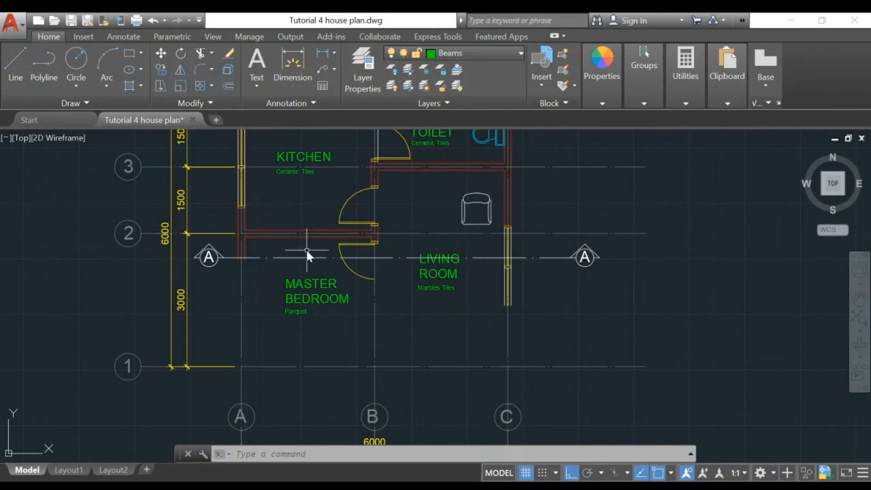
Examine the finished section's roof beams, walls and openings in both rooms against the floor plan's section line and gridlines A to C
middle_click_drag(458, 375, 452, 226)
scroll(449, 356, "up", 1)
middle_click_drag(449, 364, 451, 338)
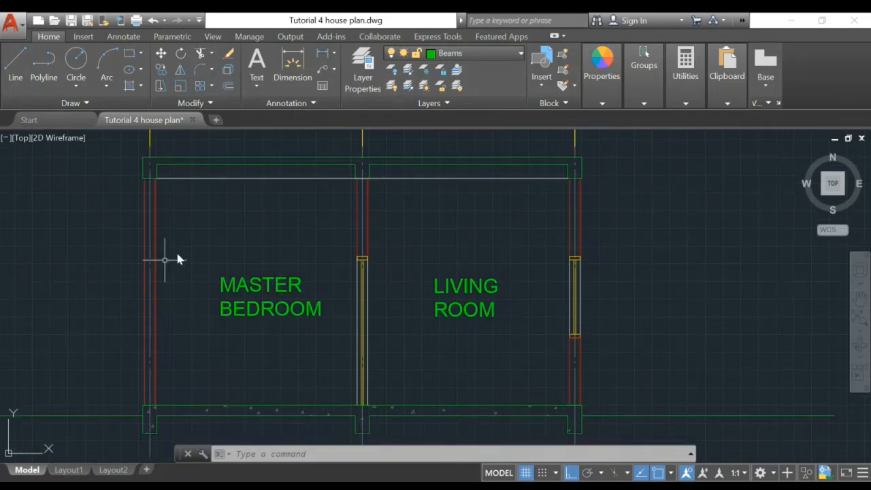
scroll(284, 331, "down", 2)
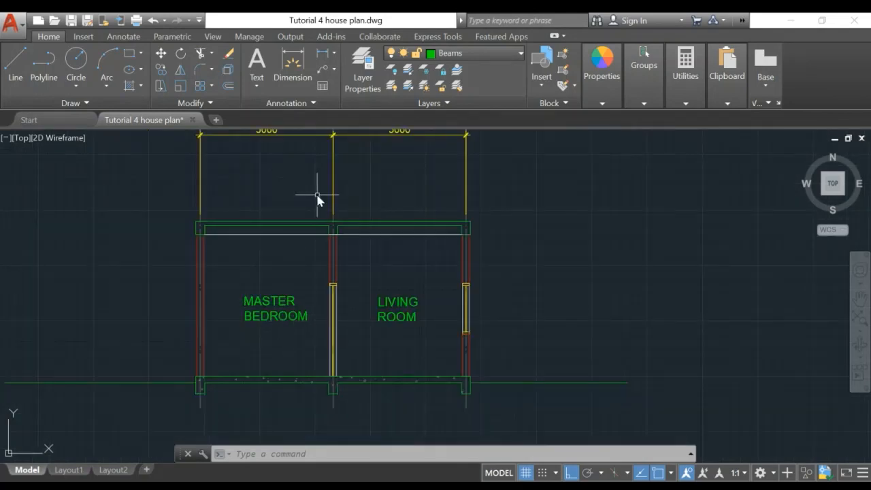
scroll(317, 194, "down", 2)
middle_click_drag(343, 231, 342, 361)
middle_click_drag(321, 275, 324, 262)
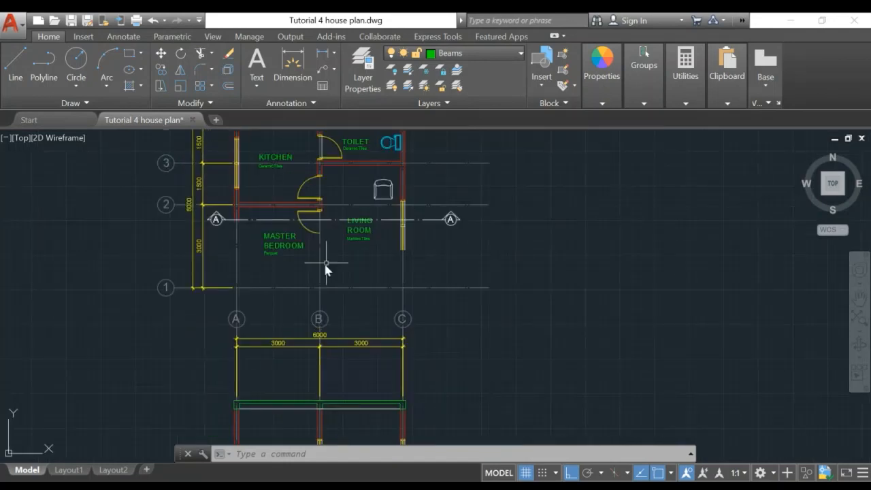
scroll(325, 266, "up", 2)
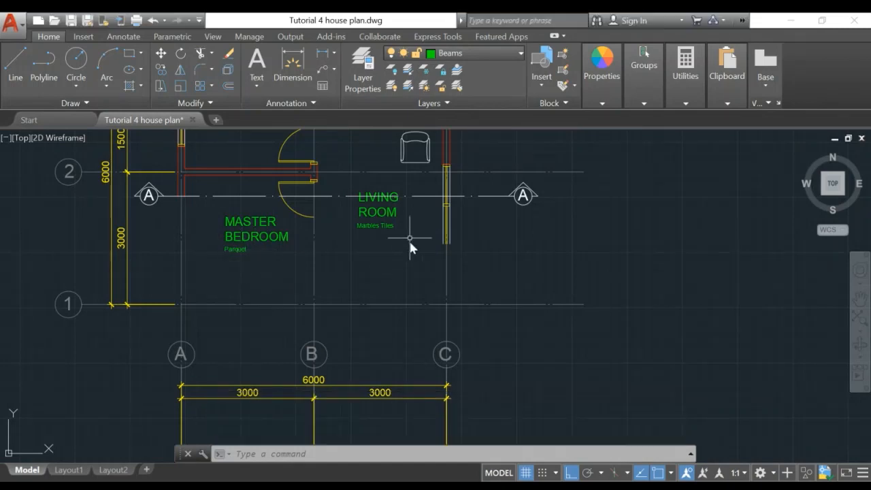
middle_click_drag(369, 388, 412, 237)
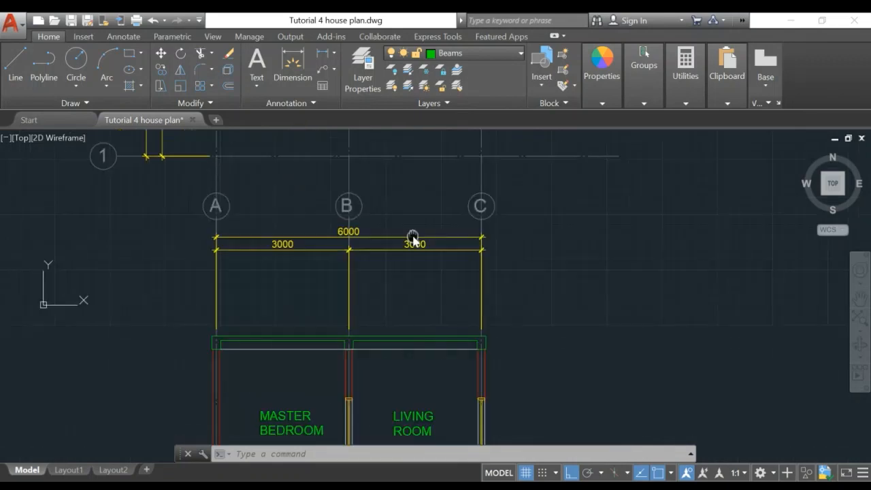
middle_click_drag(402, 374, 420, 307)
scroll(327, 317, "up", 2)
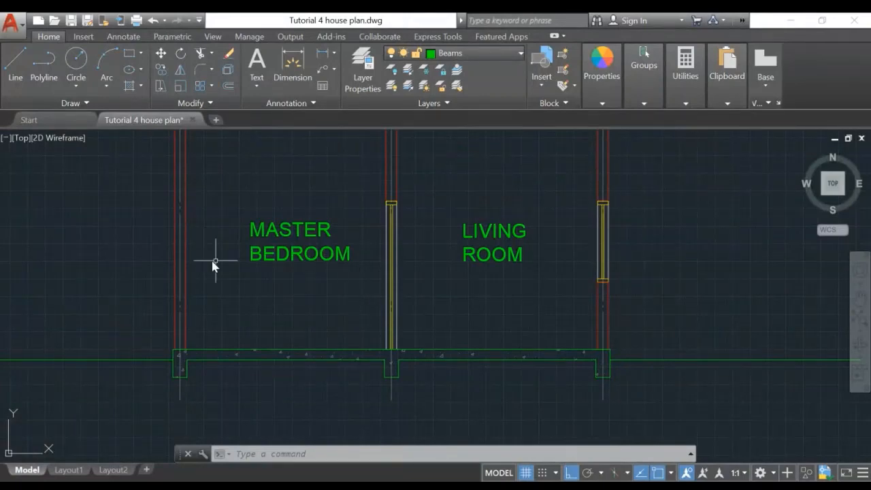
scroll(291, 270, "down", 2)
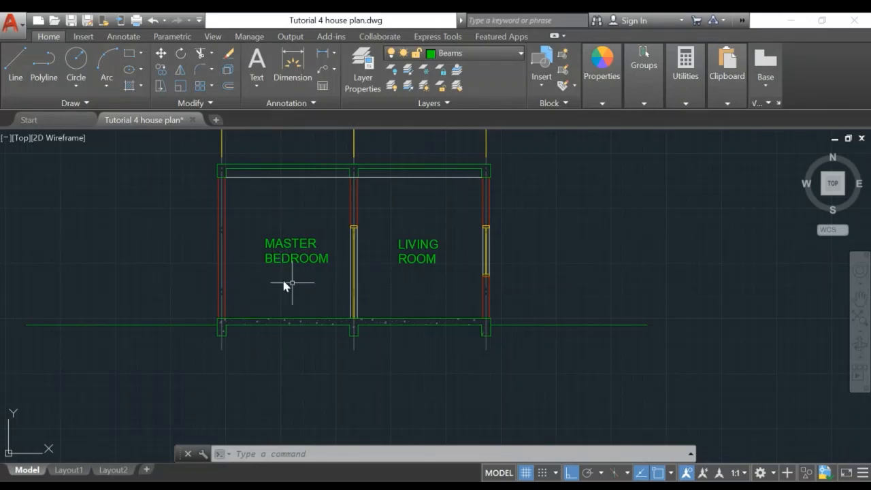
middle_click_drag(420, 258, 428, 307)
scroll(428, 307, "down", 1)
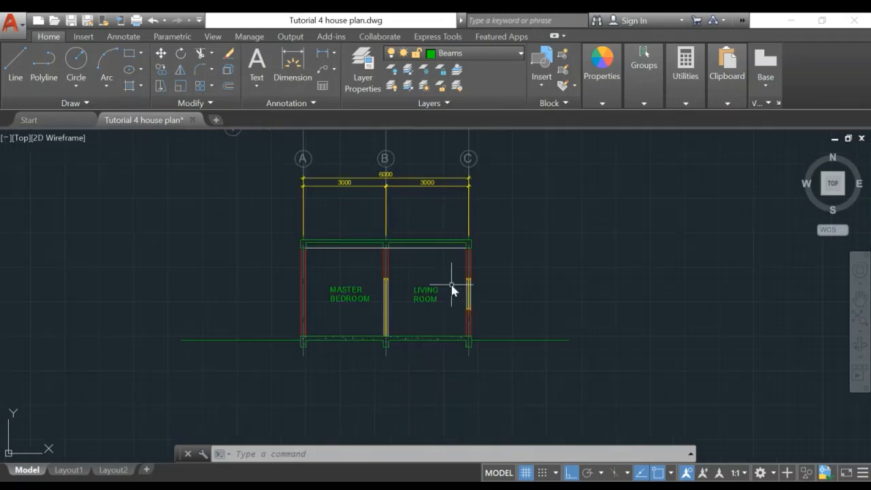
scroll(453, 283, "up", 1)
Make HATCH the current layer
left_click(130, 85)
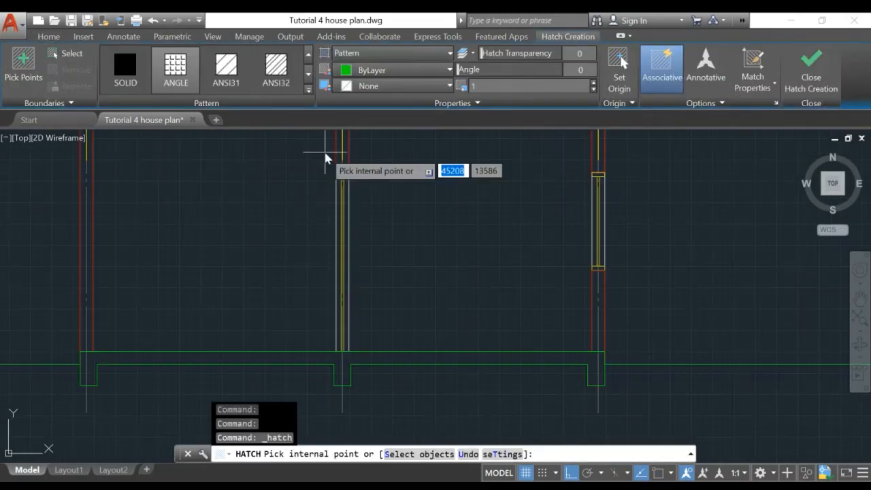
key("Escape")
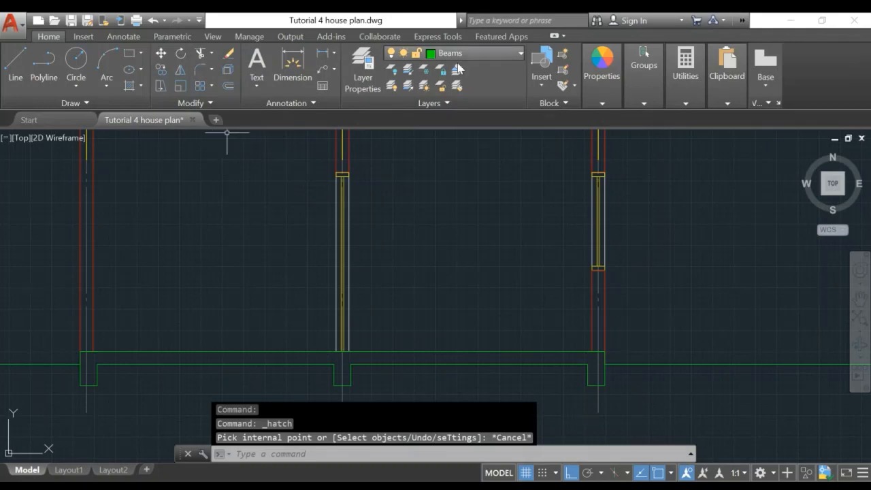
left_click(483, 53)
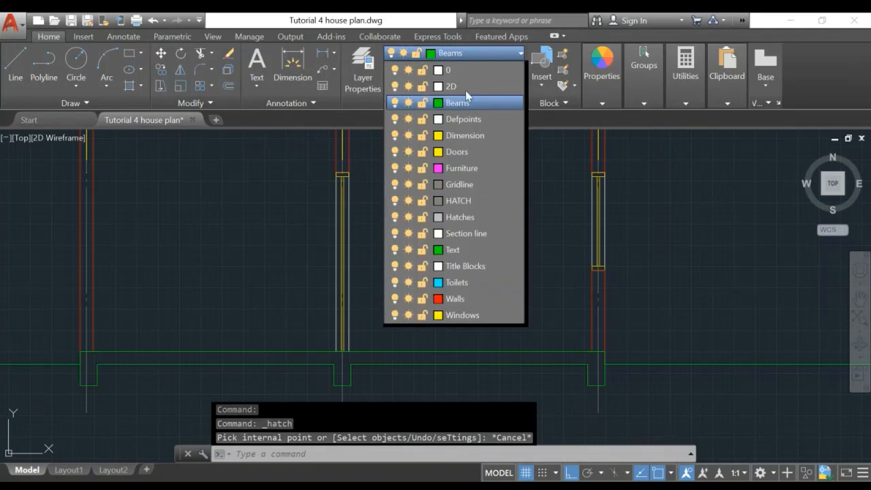
left_click(460, 202)
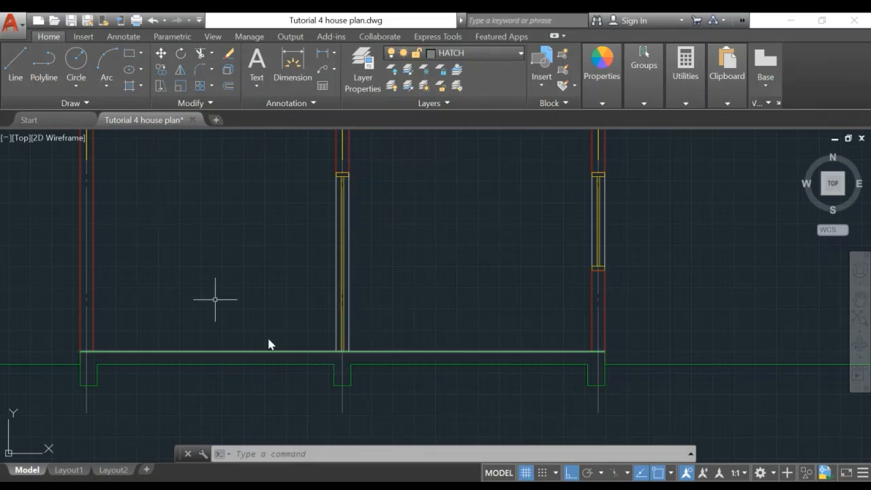
Hatch the floor slab and its three footings with the AR-CONC pattern across both rooms, including the parts split by the gridlines
left_click(141, 87)
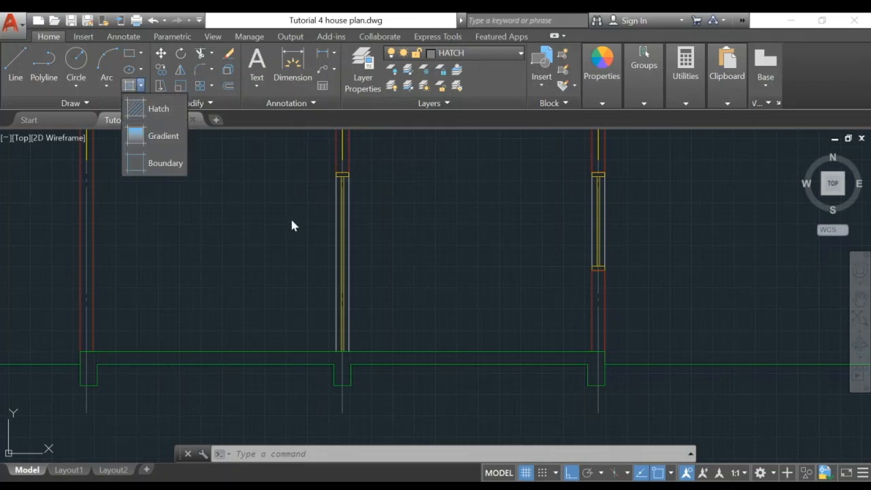
left_click(139, 111)
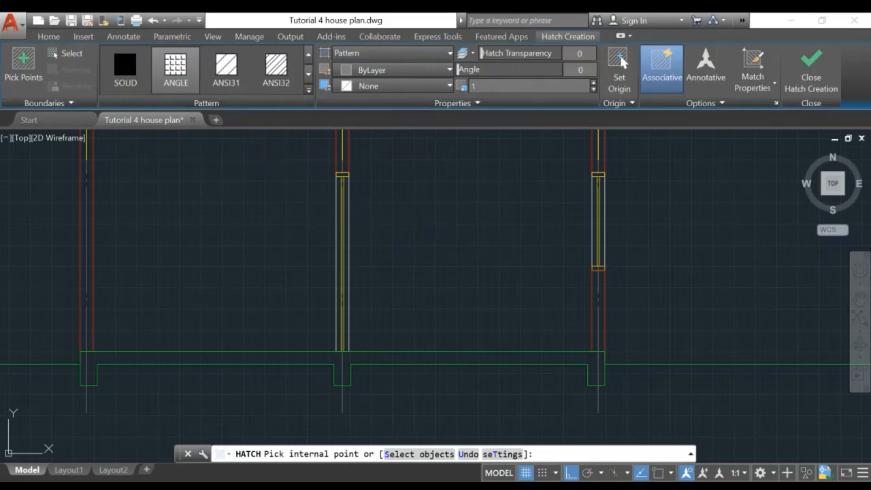
left_click(308, 89)
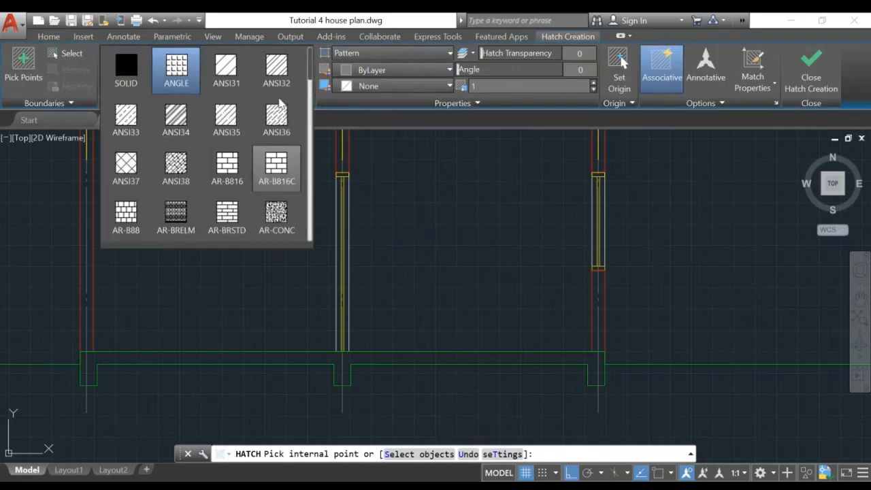
left_click(275, 215)
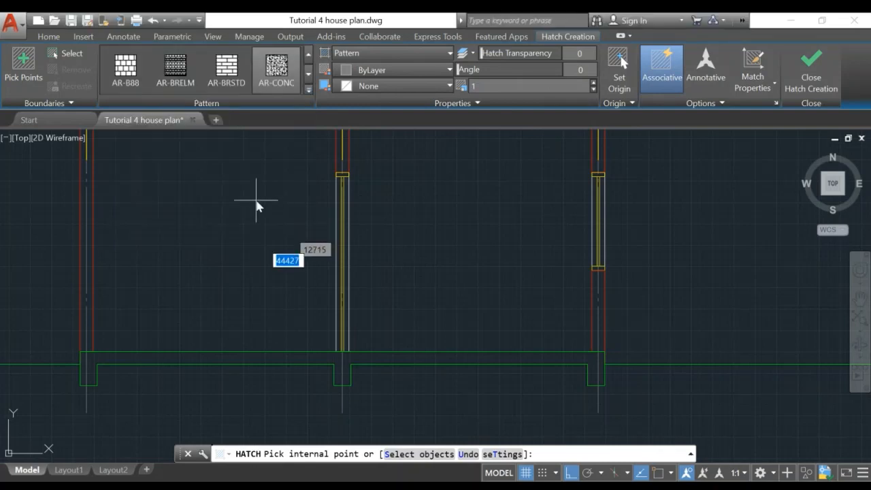
scroll(102, 355, "up", 2)
left_click(116, 355)
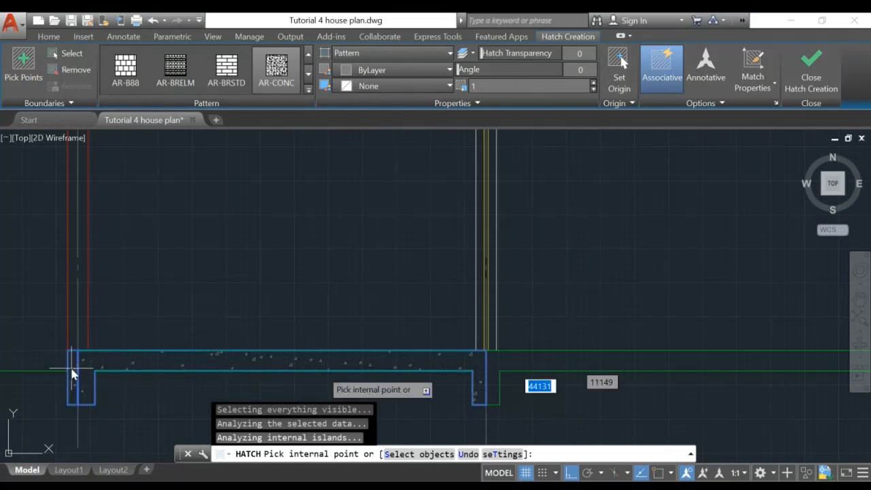
left_click(518, 358)
middle_click_drag(691, 254, 255, 185)
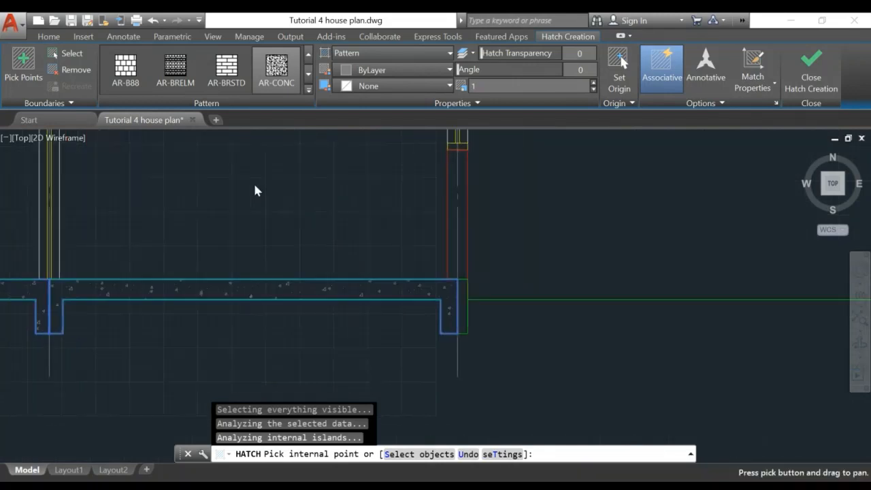
left_click(462, 308)
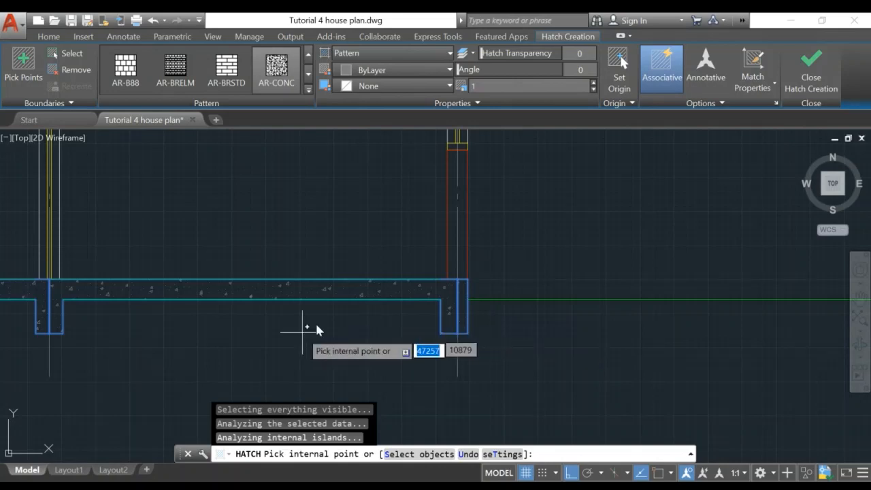
middle_click_drag(242, 206, 526, 237)
scroll(525, 236, "down", 2)
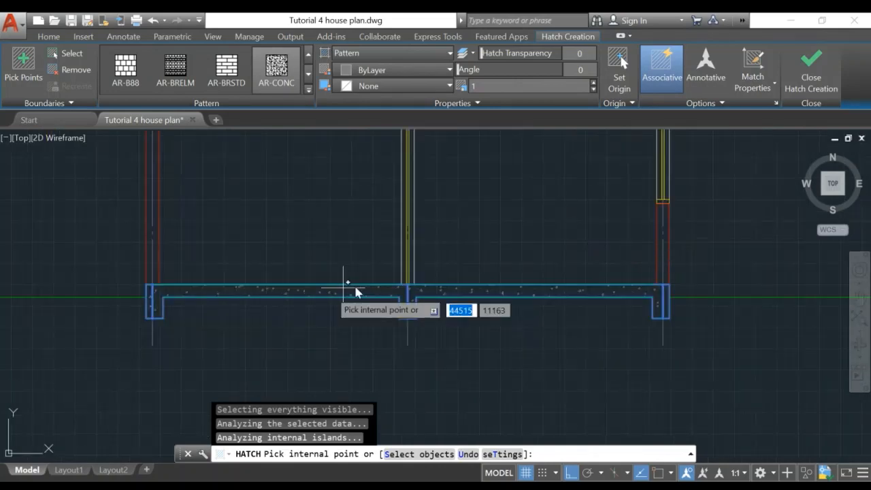
left_click(407, 308)
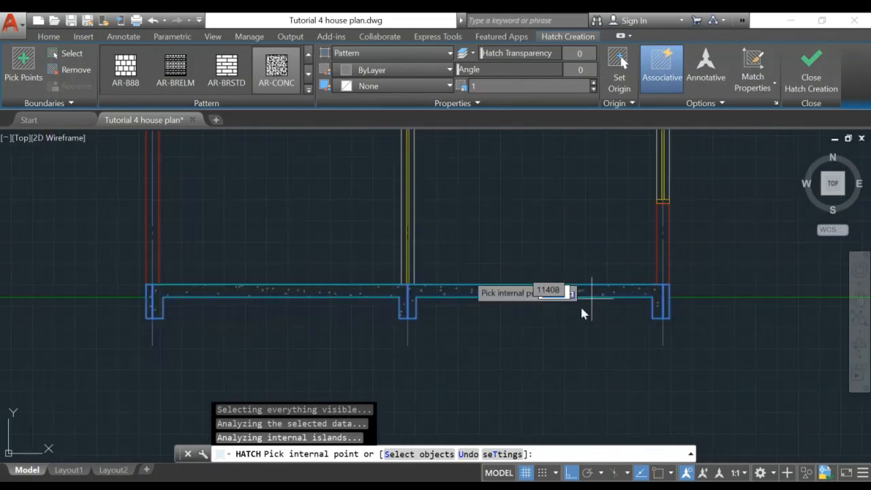
Set the slab hatch's scale to 2 and finish the hatch
left_click(492, 86)
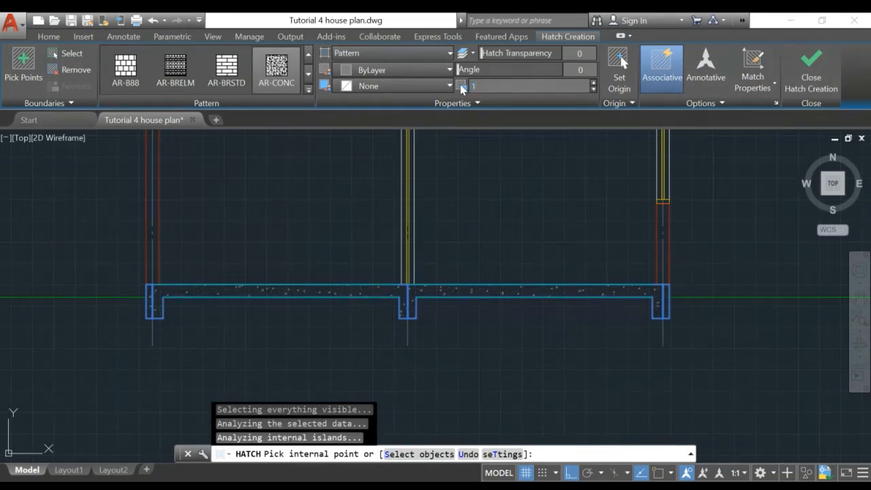
type("1.5")
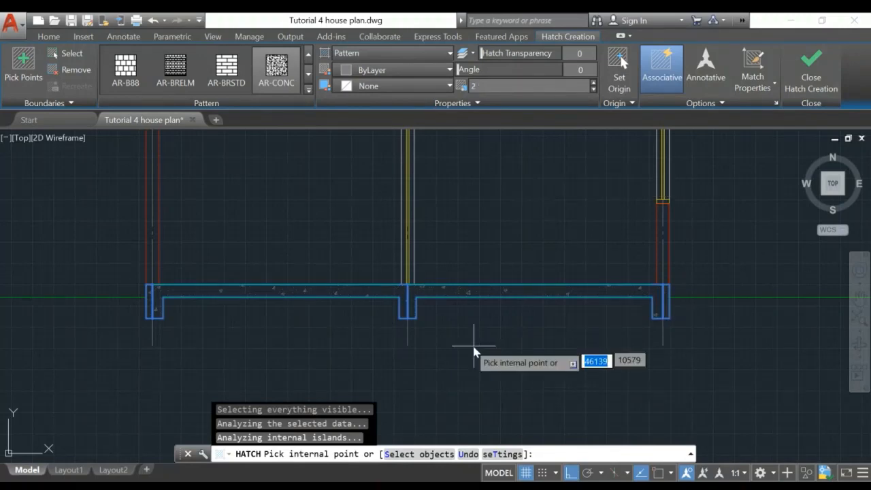
scroll(474, 351, "up", 4)
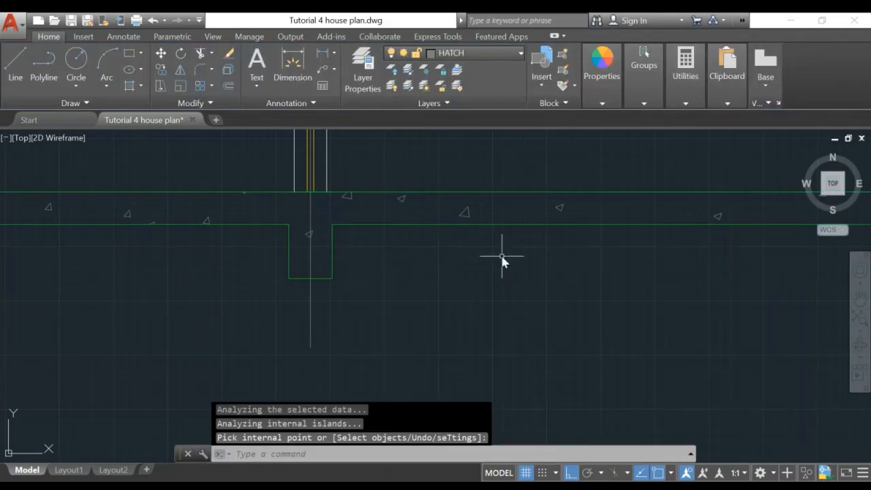
Examine the concrete hatch along the floor slab and in the three footings, from the grid A wall to the grid C wall
scroll(501, 269, "down", 6)
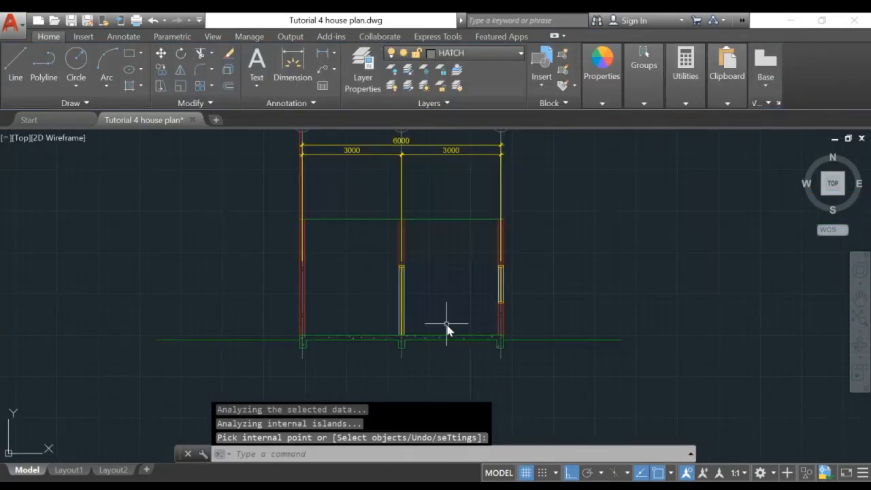
scroll(446, 324, "up", 2)
middle_click_drag(445, 241, 501, 243)
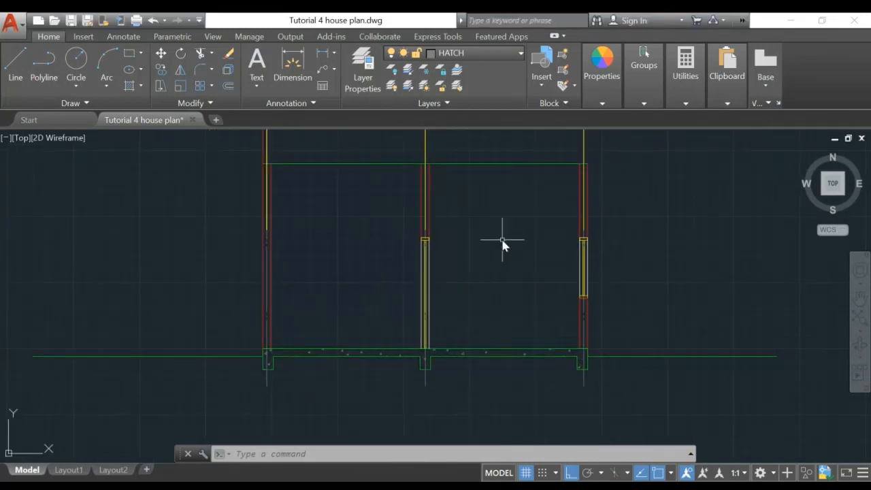
middle_click_drag(506, 231, 456, 315)
middle_click_drag(393, 306, 422, 155)
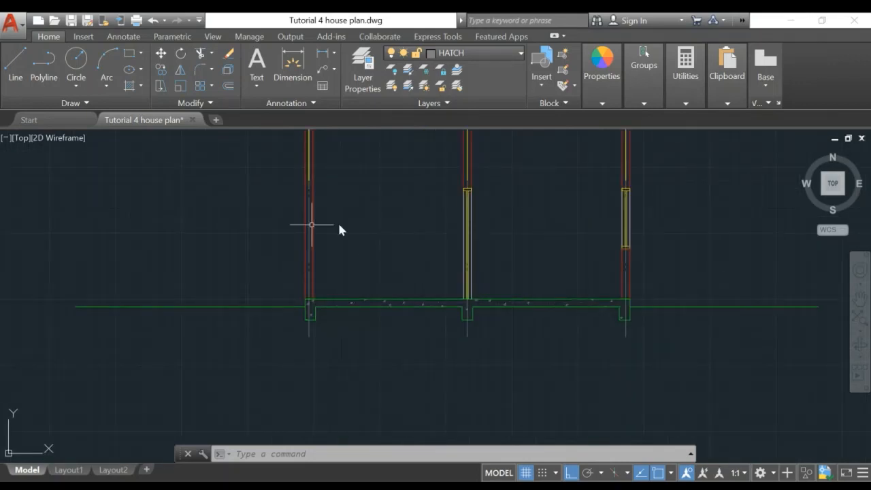
scroll(344, 339, "up", 2)
middle_click_drag(299, 342, 416, 298)
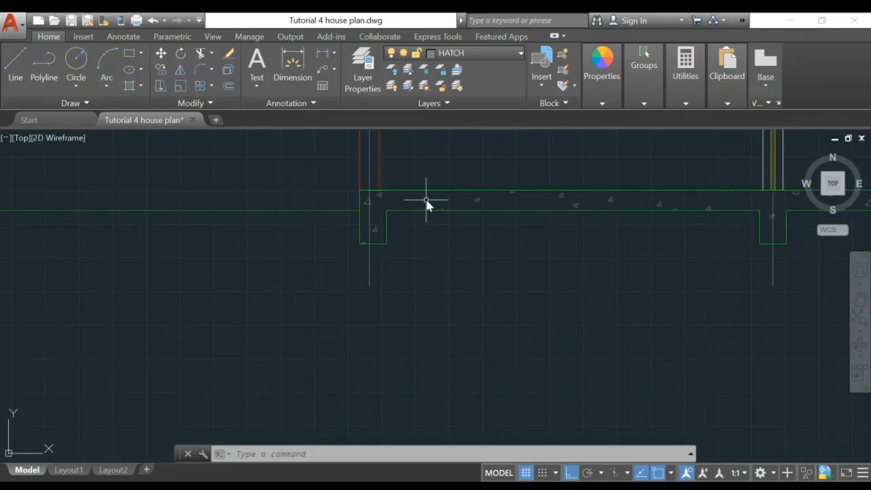
middle_click_drag(709, 316, 281, 298)
scroll(675, 322, "up", 1)
mouse_move(674, 321)
middle_mouse_down()
mouse_move(273, 321)
mouse_move(515, 355)
middle_mouse_up()
scroll(344, 222, "down", 2)
middle_click_drag(330, 229, 349, 310)
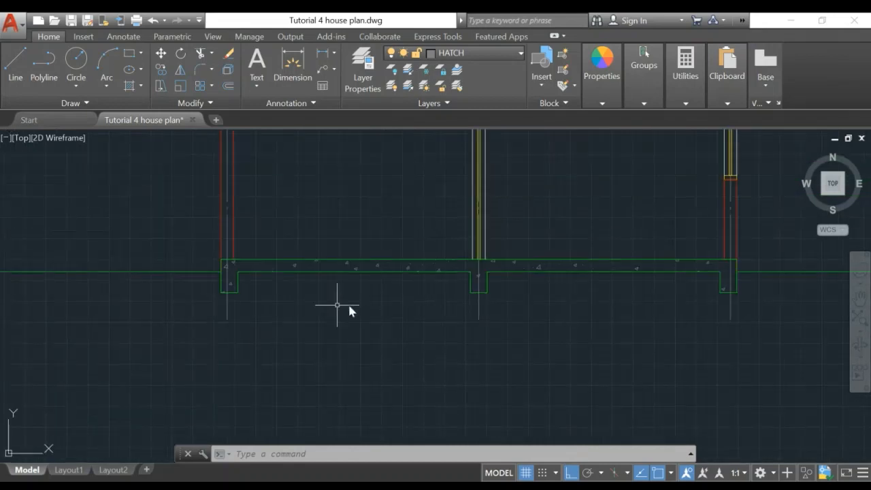
mouse_move(325, 197)
middle_mouse_down()
mouse_move(320, 230)
mouse_move(330, 253)
middle_mouse_up()
scroll(328, 254, "down", 1)
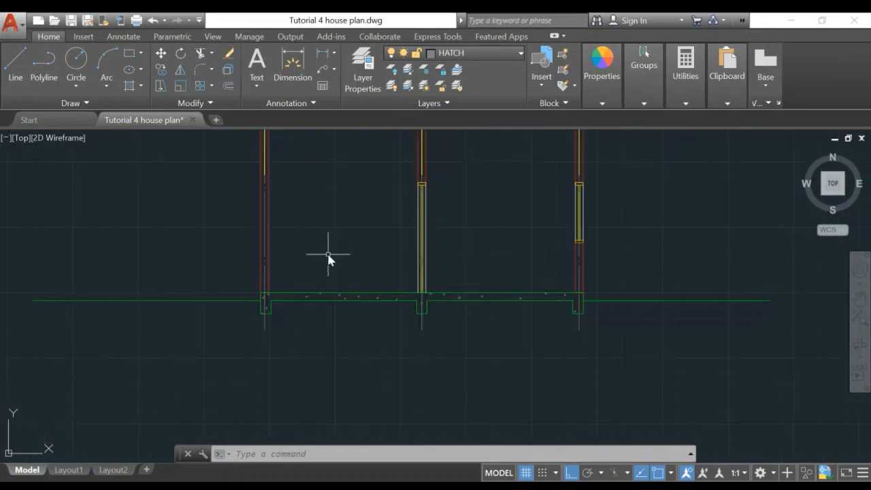
Trim the grid A wall's outer line above the green line at the wall tops, using that horizontal line as the cutting edge
mouse_move(333, 201)
middle_mouse_down()
mouse_move(327, 320)
mouse_move(314, 323)
middle_mouse_up()
scroll(327, 313, "up", 1)
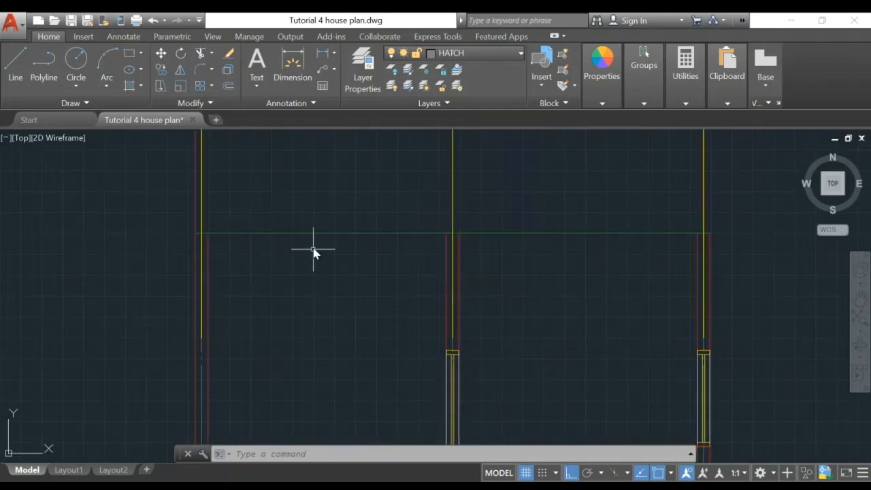
middle_click_drag(313, 250, 284, 294)
key("Return")
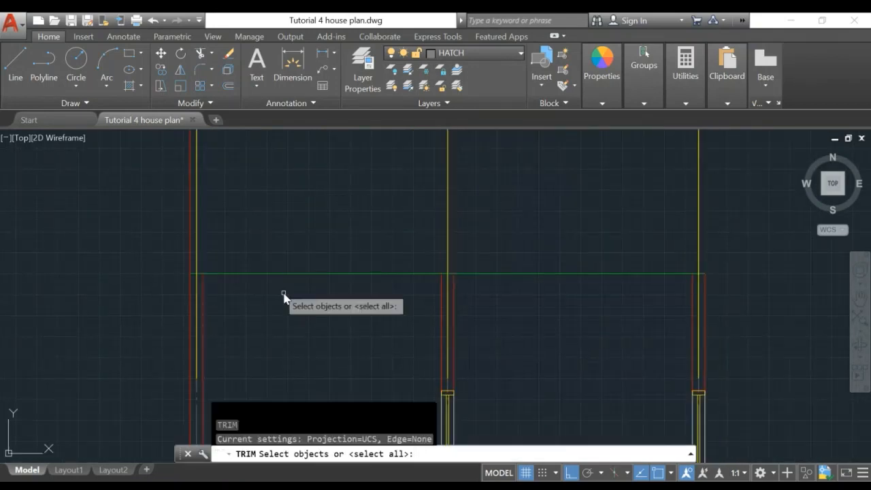
left_click(261, 274)
key("Return")
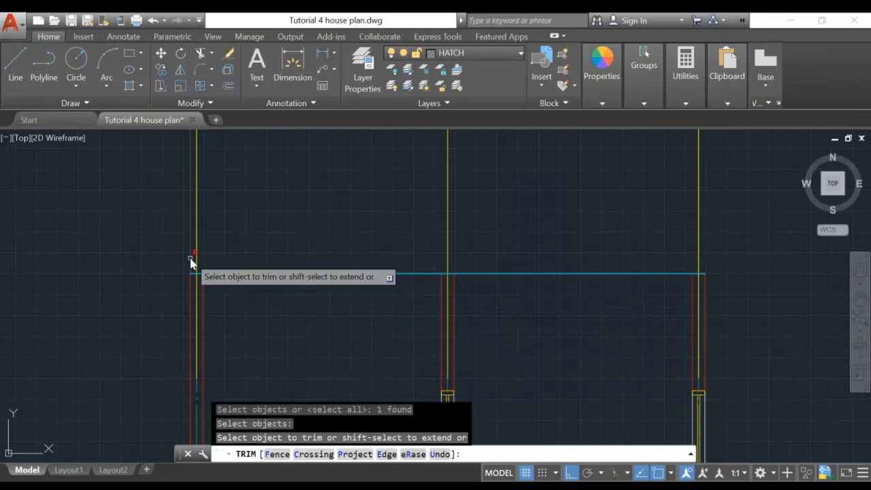
left_click(191, 262)
key("Escape")
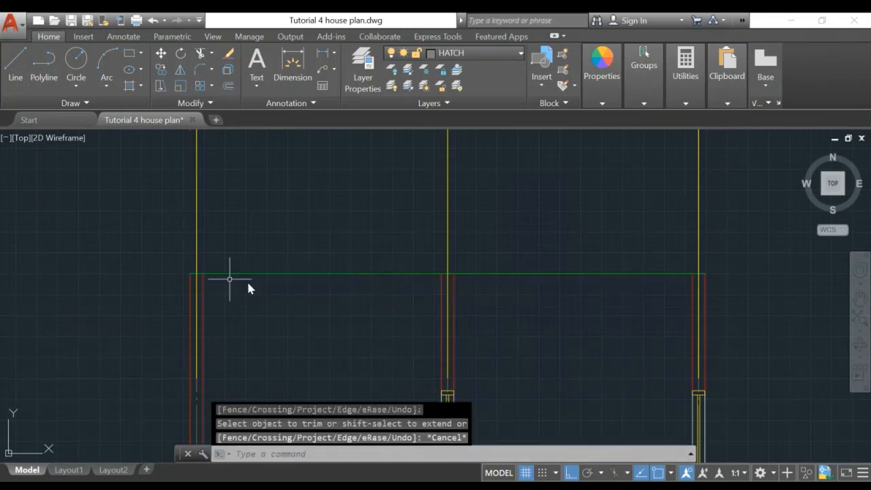
scroll(213, 302, "up", 4)
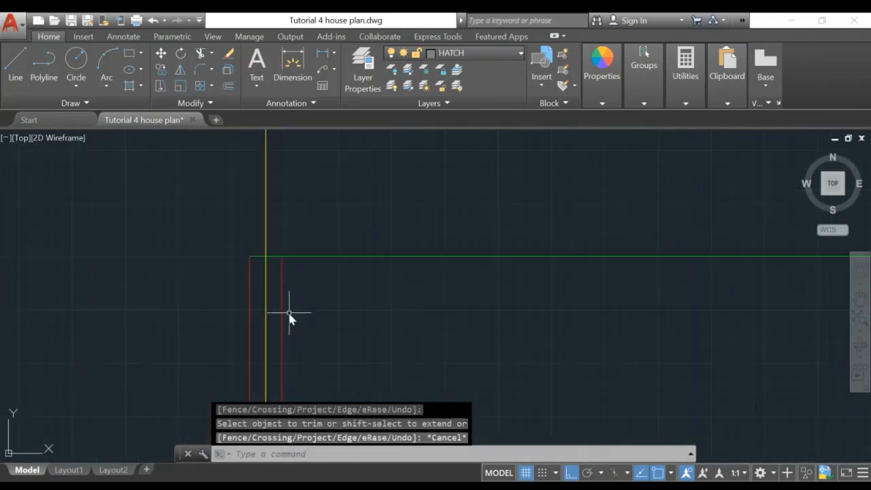
Offset the green horizontal line at the wall tops 300 downward across both rooms
scroll(406, 302, "down", 4)
middle_click_drag(415, 306, 375, 174)
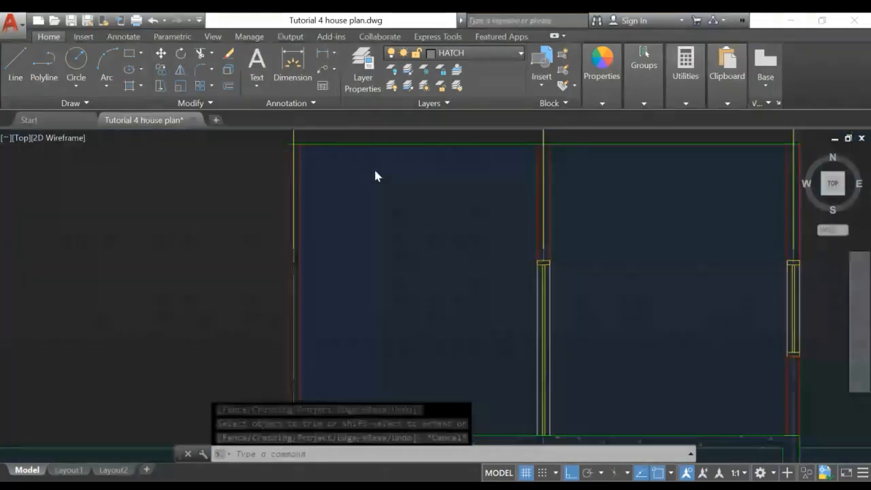
mouse_move(361, 211)
middle_mouse_down()
mouse_move(392, 175)
mouse_move(383, 324)
middle_mouse_up()
scroll(305, 266, "up", 2)
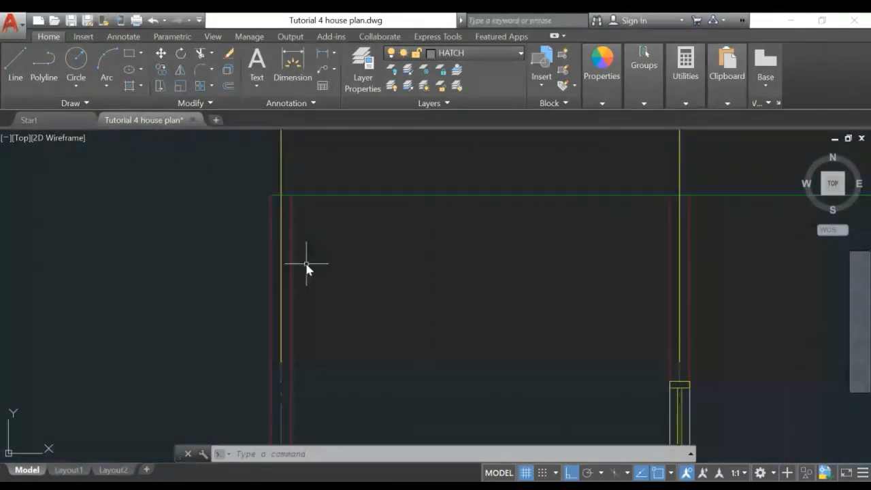
middle_click_drag(305, 266, 315, 290)
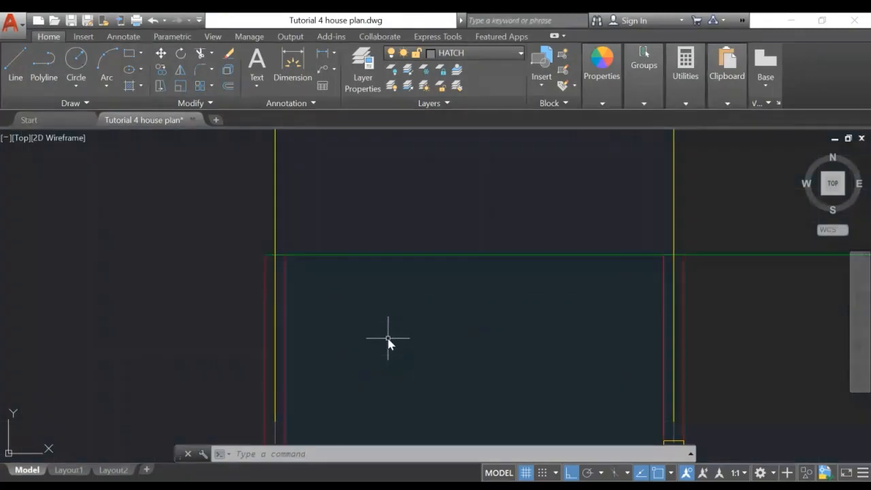
type("o")
key("Return")
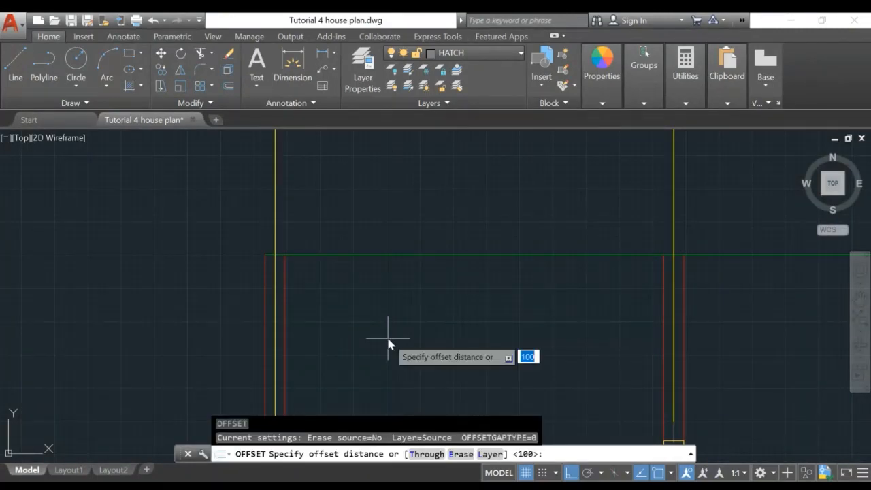
type("30")
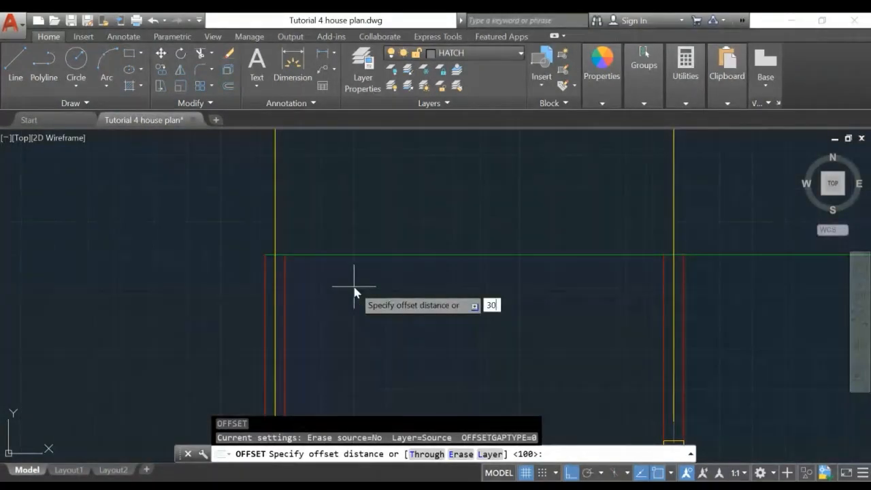
type("0")
key("Return")
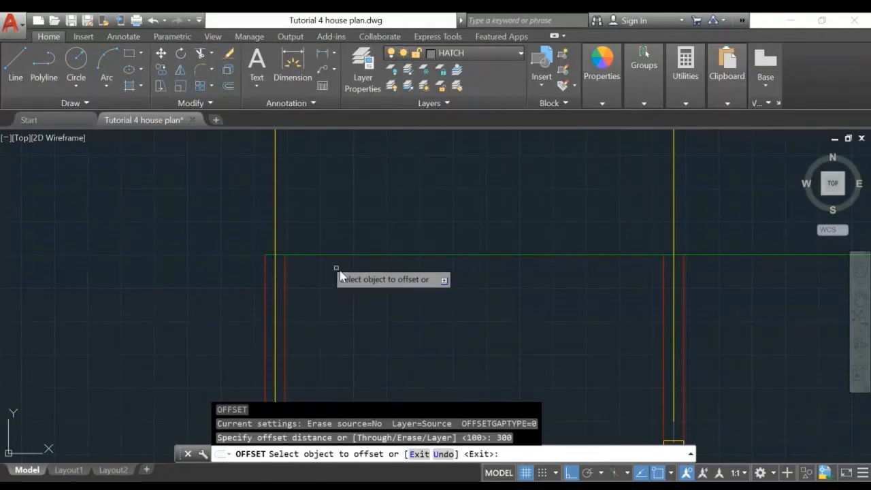
left_click(317, 255)
left_click(319, 305)
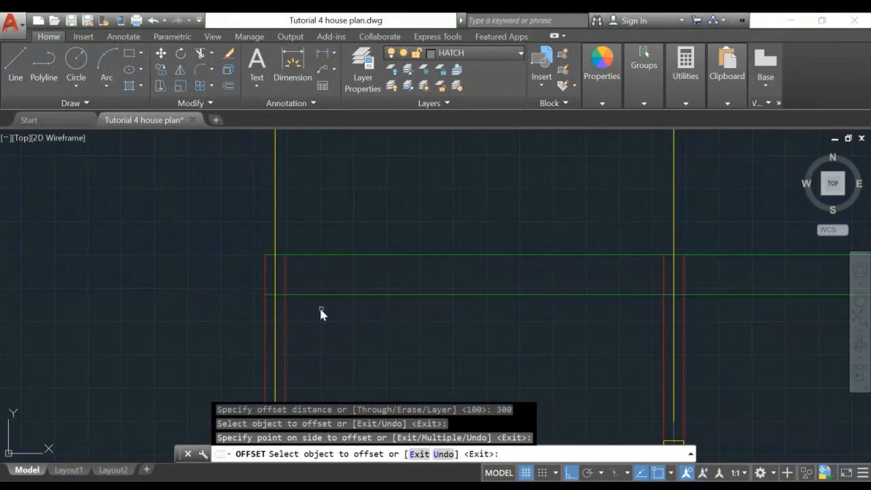
key("Escape")
Examine the section from the gridline bubbles down to the footings, then the two horizontal lines at the wall tops near grid A
scroll(363, 311, "down", 2)
scroll(349, 334, "down", 2)
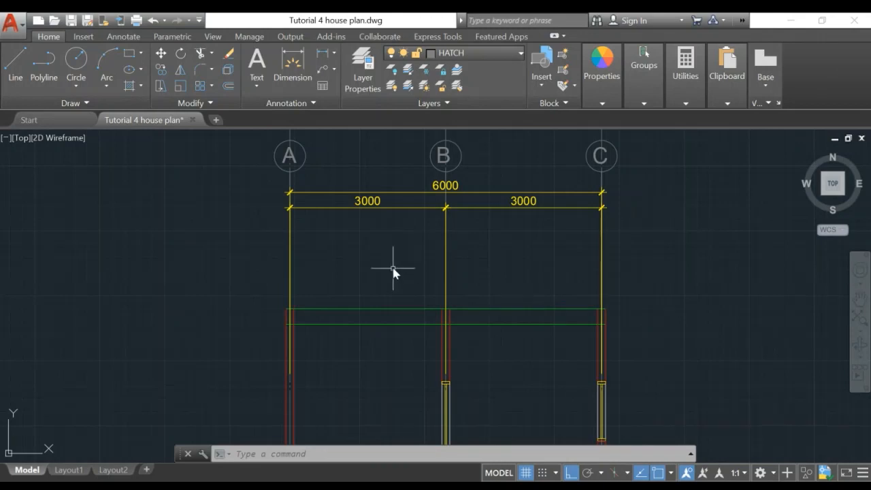
middle_click_drag(393, 268, 397, 213)
middle_click_drag(380, 333, 392, 226)
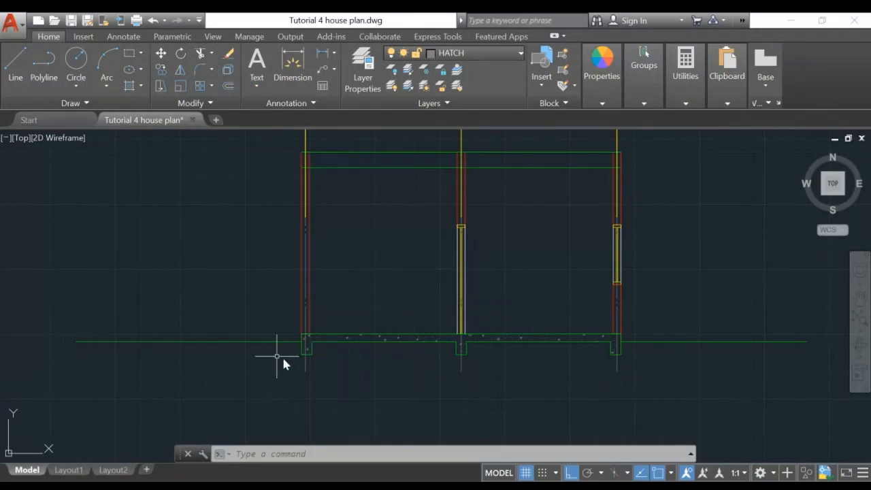
mouse_move(346, 239)
middle_mouse_down()
mouse_move(310, 297)
mouse_move(233, 325)
middle_mouse_up()
scroll(310, 297, "up", 4)
scroll(320, 328, "down", 2)
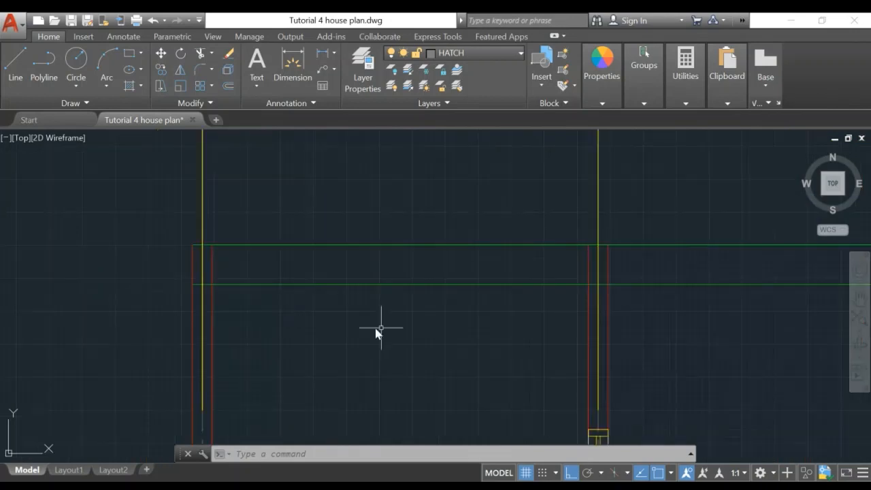
middle_click_drag(381, 331, 293, 340)
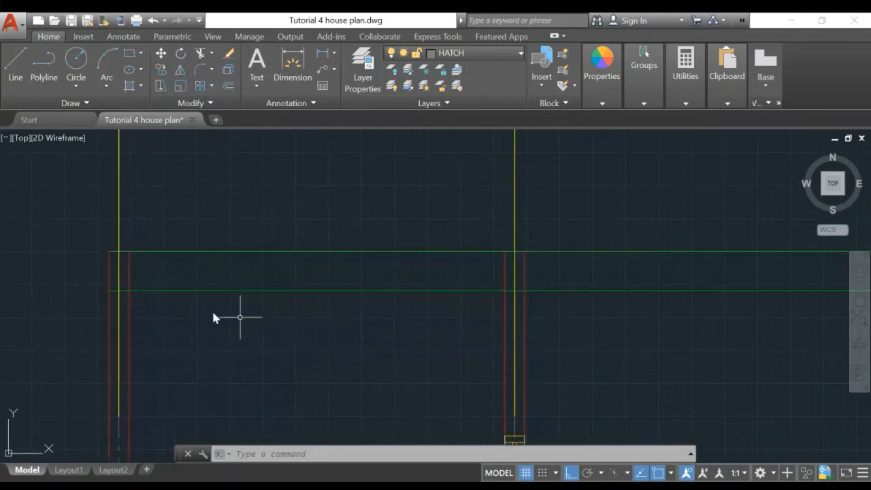
scroll(166, 325, "up", 2)
mouse_move(226, 342)
middle_mouse_down()
mouse_move(400, 365)
mouse_move(390, 365)
middle_mouse_up()
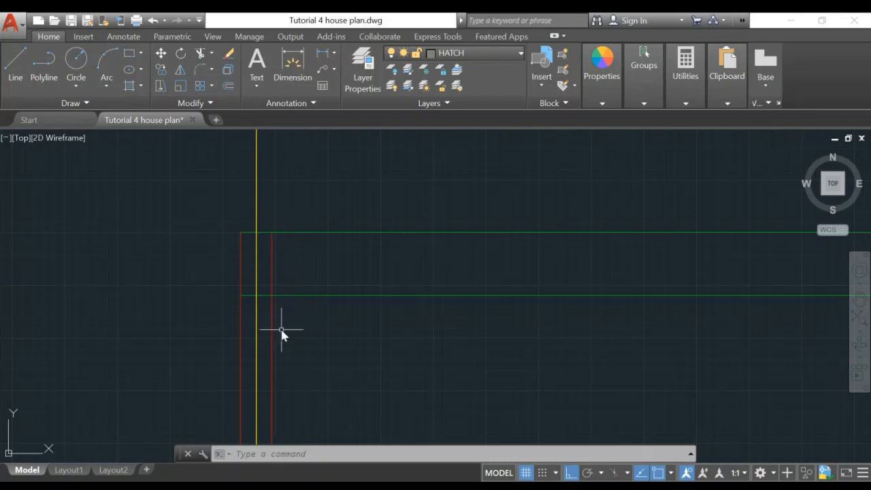
scroll(439, 344, "down", 2)
mouse_move(521, 346)
middle_mouse_down()
mouse_move(322, 327)
mouse_move(583, 321)
mouse_move(404, 314)
middle_mouse_up()
mouse_move(333, 314)
middle_mouse_down()
mouse_move(210, 310)
mouse_move(238, 292)
mouse_move(260, 355)
middle_mouse_up()
scroll(187, 290, "up", 2)
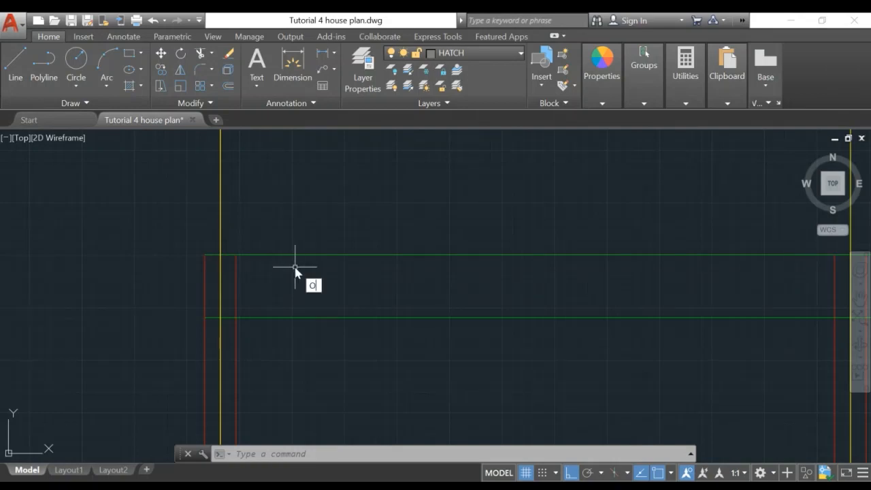
Set the offset distance to 100 and try to offset the vertical line at grid A above the wall top
key("Return")
type("100")
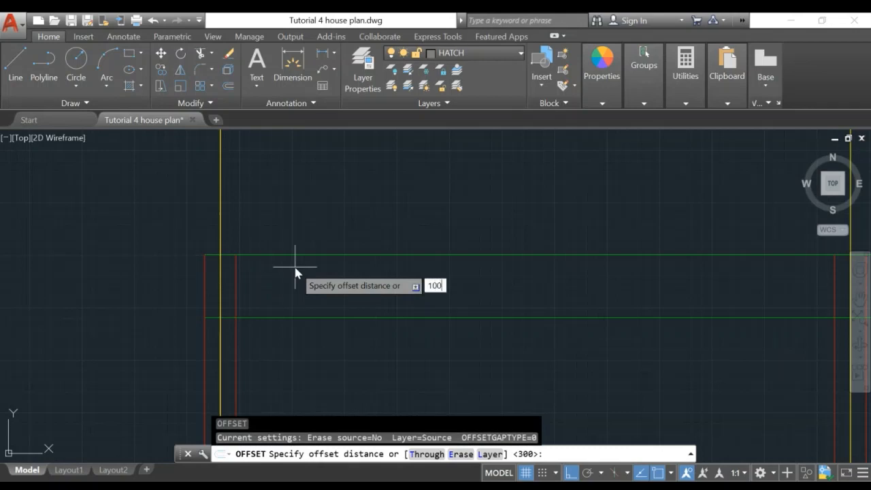
key("Return")
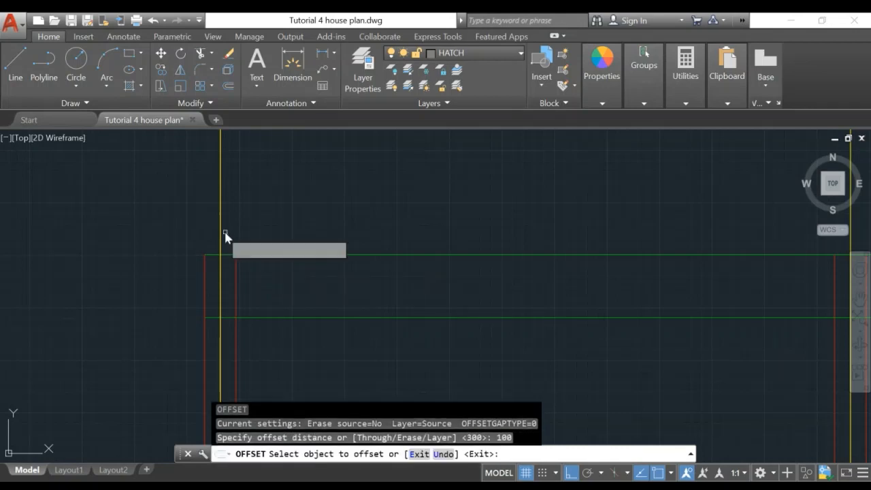
left_click(220, 233)
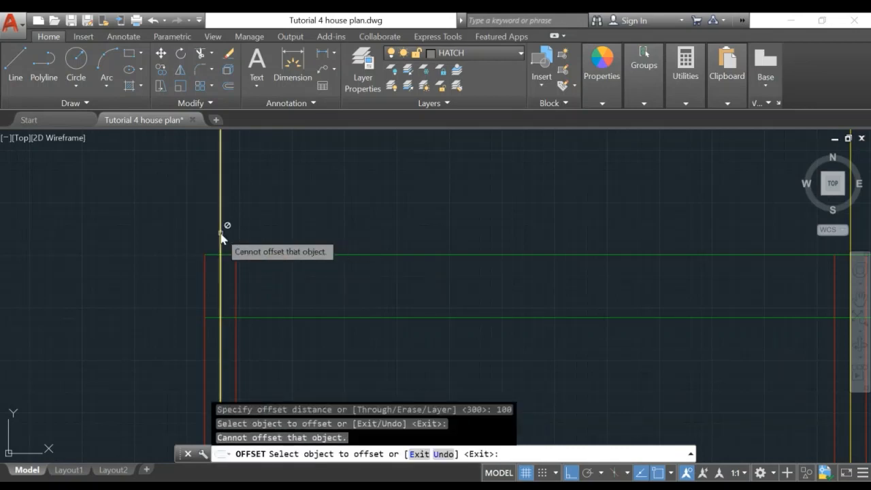
left_click(220, 235)
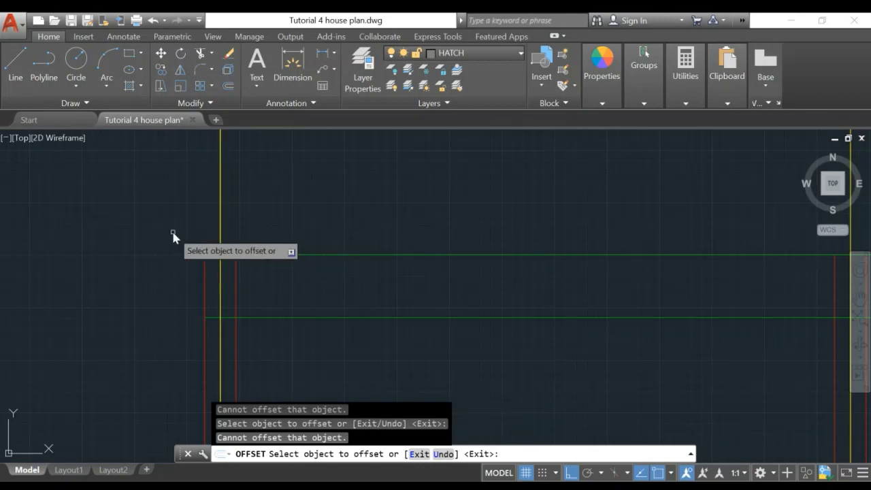
key("Escape")
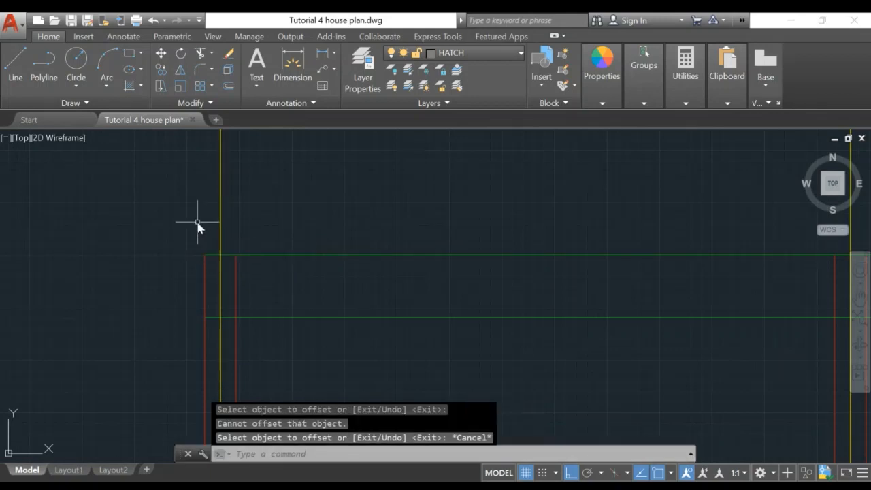
Offset gridline A by 100 to both sides, picking it below the end of the dimension's extension line
key("Return")
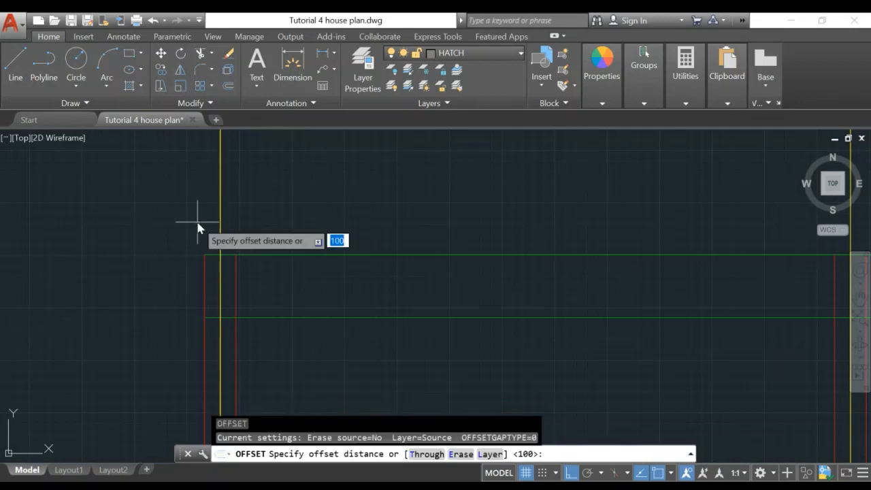
key("Return")
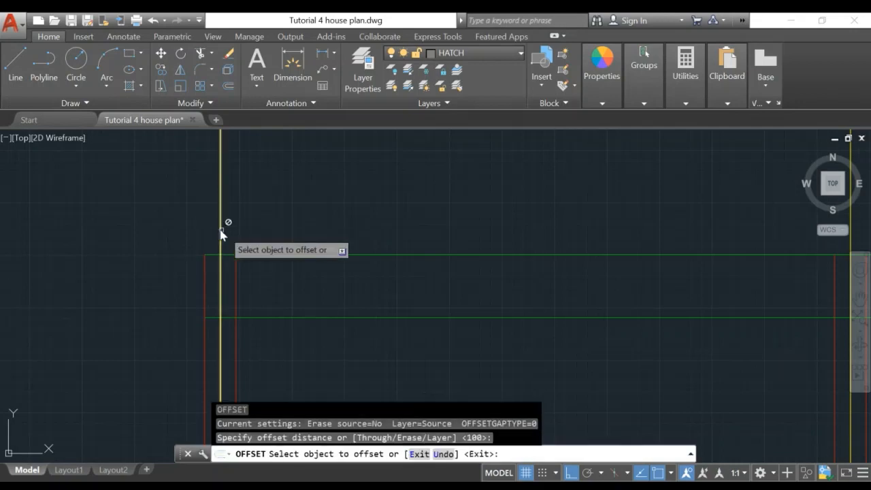
scroll(282, 321, "down", 3)
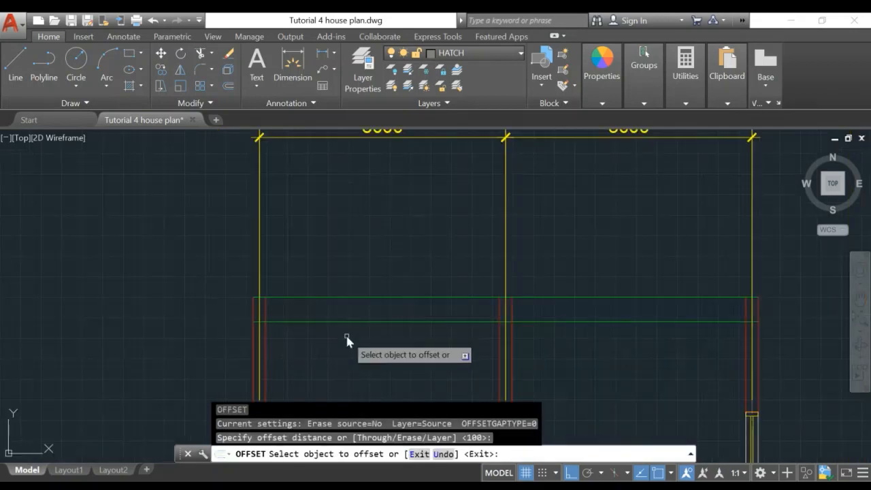
scroll(334, 308, "down", 2)
scroll(341, 325, "up", 2)
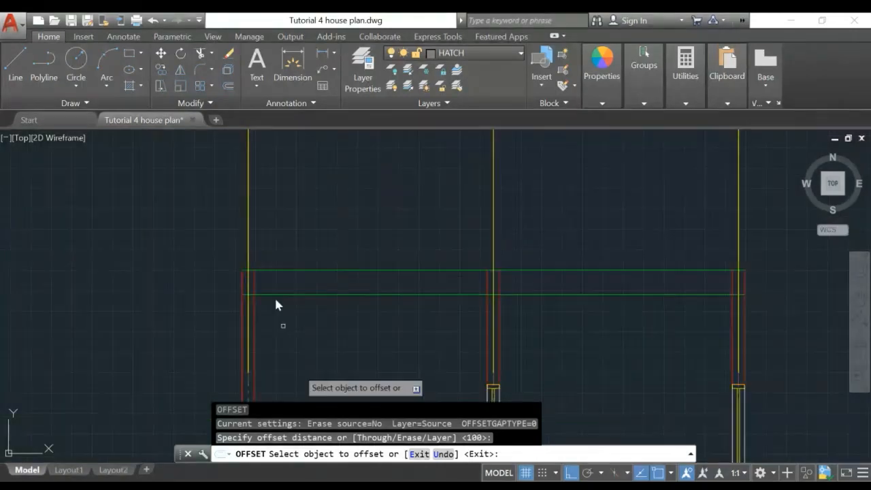
middle_click_drag(277, 381, 284, 316)
left_click(255, 330)
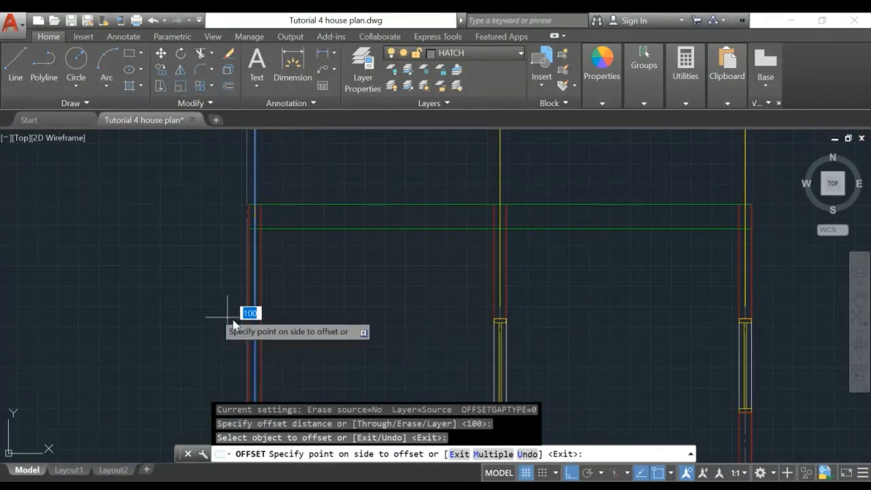
left_click(249, 313)
left_click(254, 331)
left_click(266, 332)
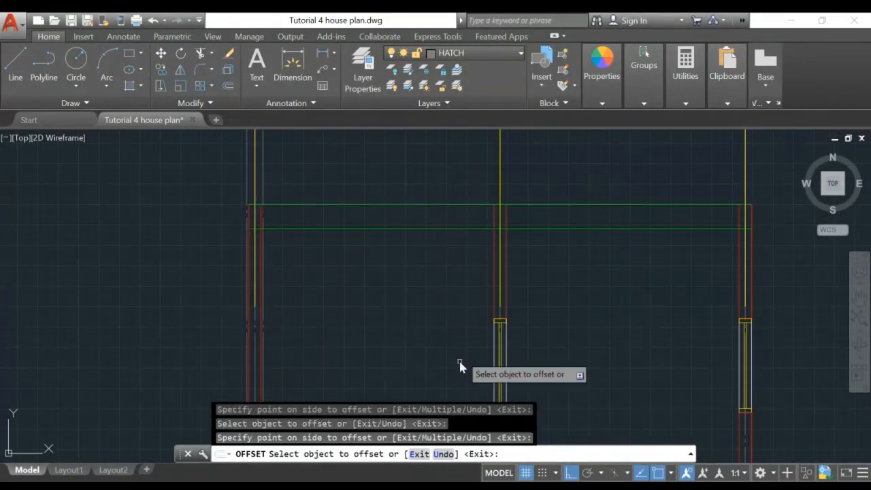
Offset gridline B by 100 to both sides
left_click(500, 317)
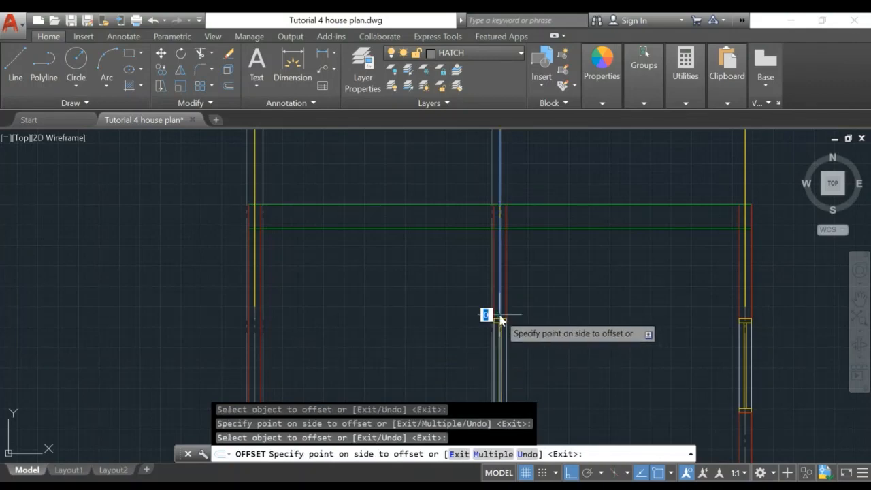
left_click(477, 314)
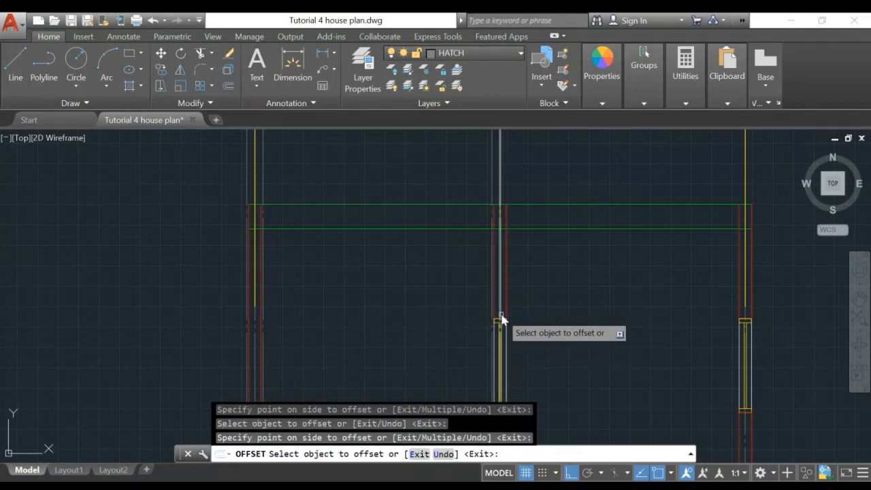
left_click(502, 316)
left_click(536, 314)
Offset gridline C by 100 to both sides and finish the offset command
middle_click_drag(670, 334, 497, 323)
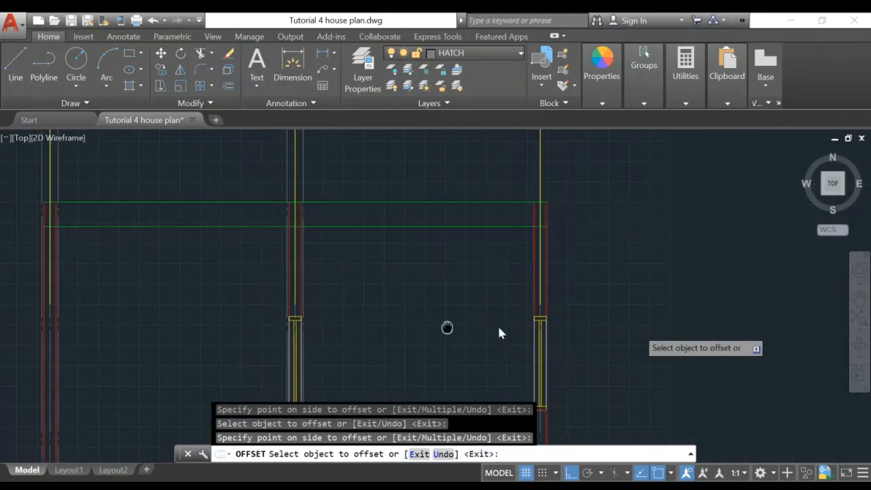
scroll(507, 329, "up", 3)
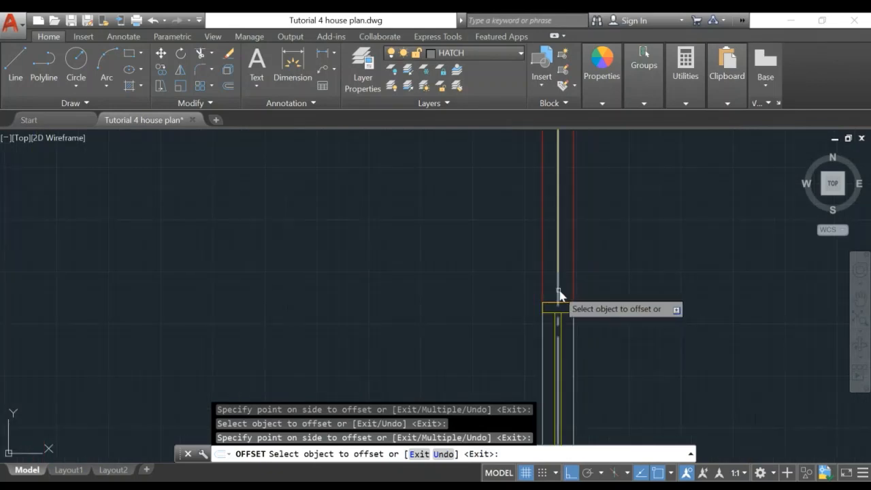
left_click(557, 303)
left_click(484, 293)
left_click(556, 292)
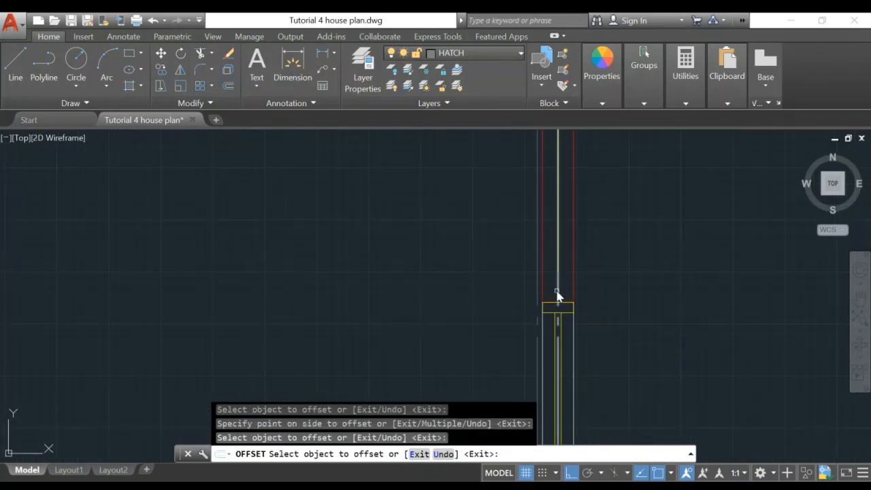
left_click(615, 296)
key("Escape")
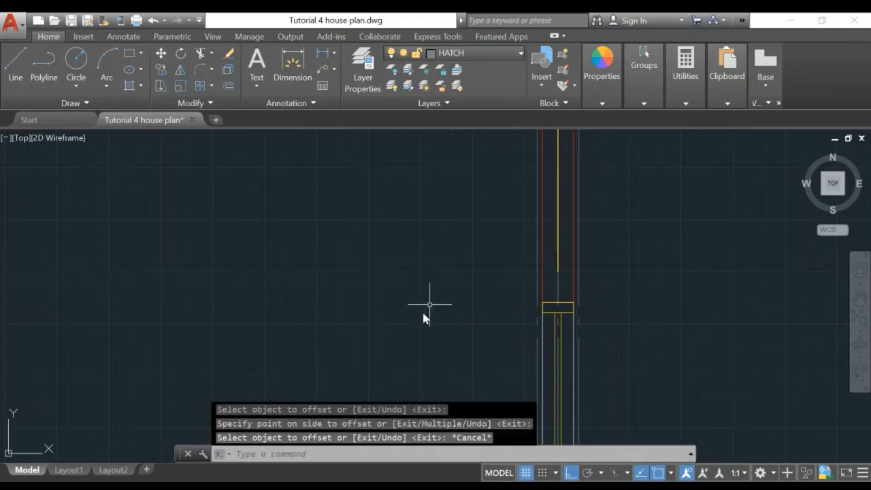
Stretch the 6000 overall dimension's extension line origin at gridline A up to the upper green beam line
scroll(432, 300, "down", 6)
scroll(422, 292, "down", 4)
scroll(475, 294, "up", 4)
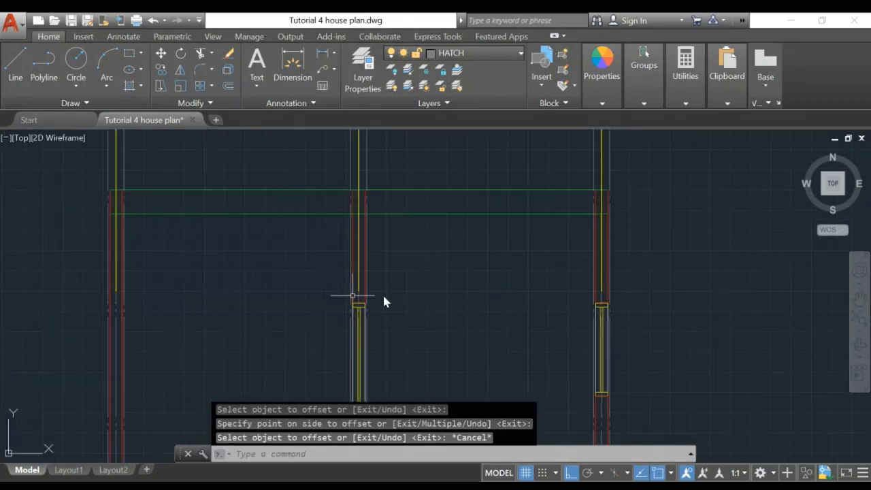
scroll(284, 280, "down", 3)
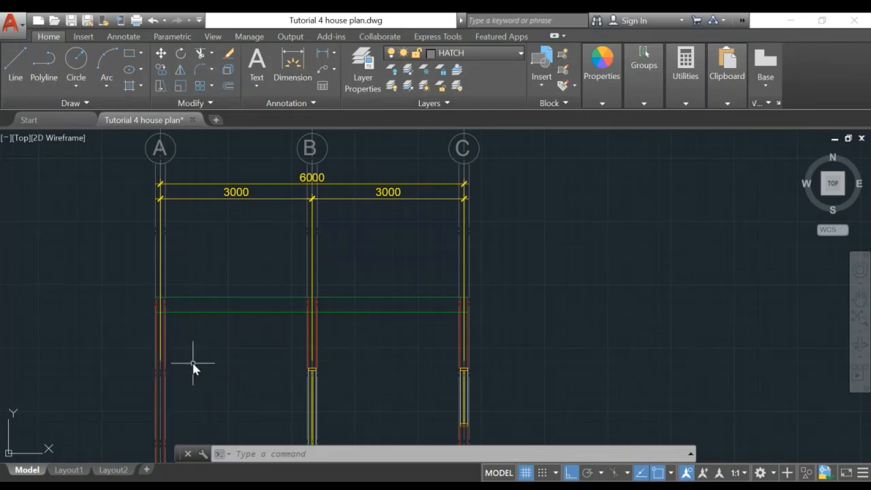
middle_click_drag(194, 367, 358, 349)
scroll(358, 348, "up", 2)
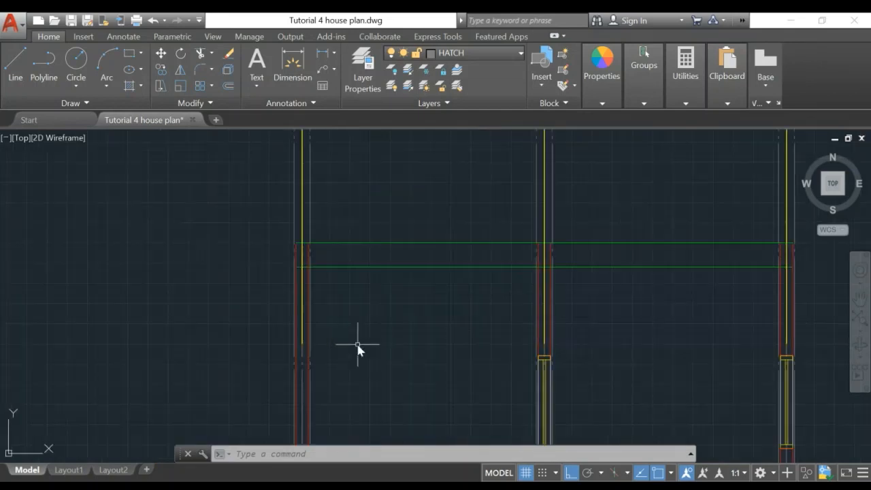
left_click(304, 335)
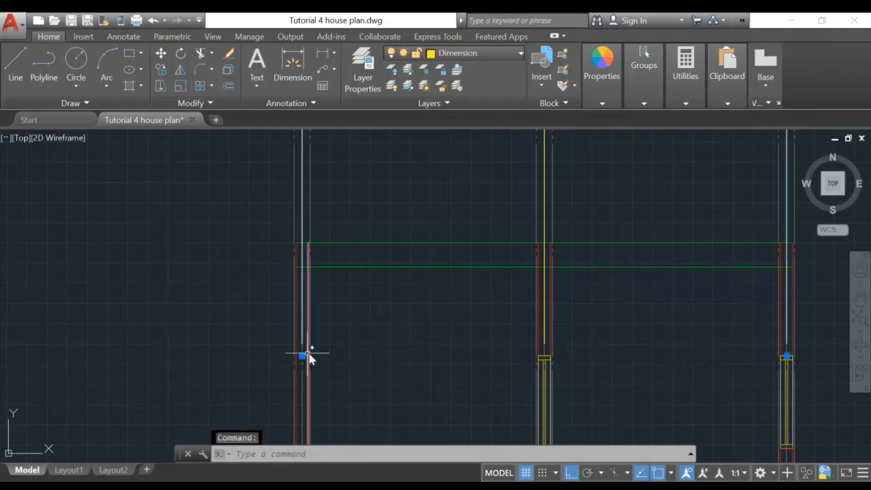
left_click(302, 356)
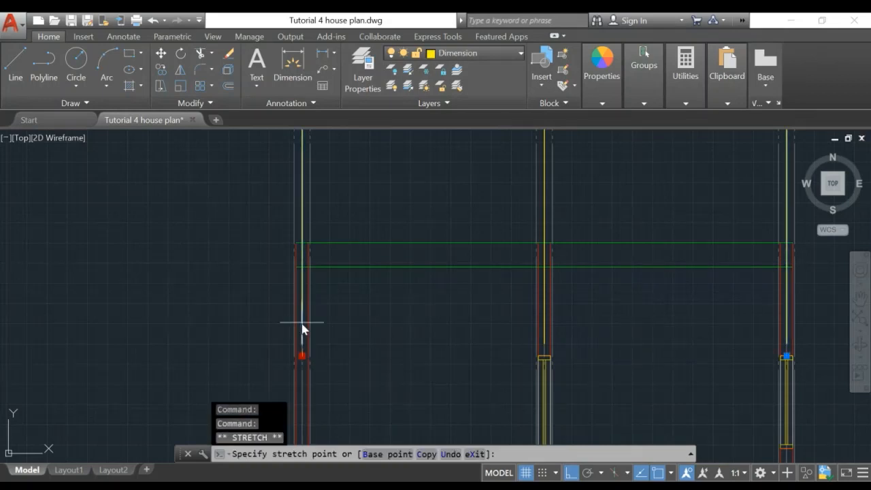
left_click(303, 244)
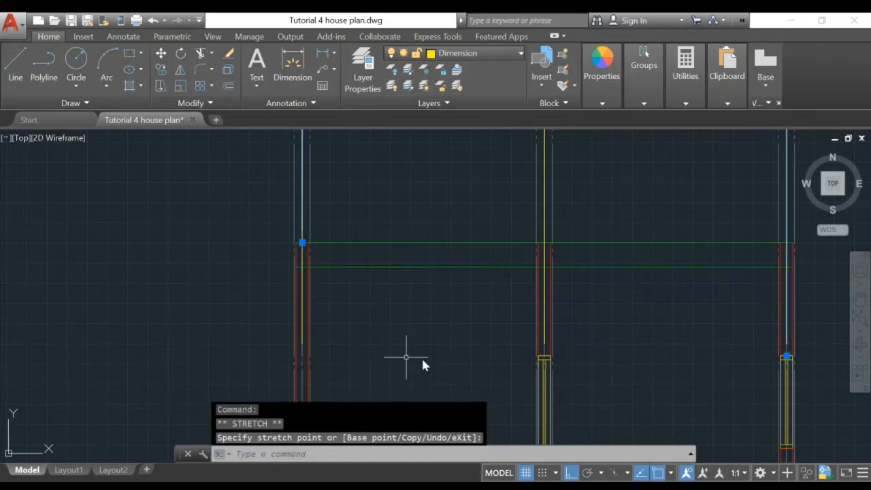
key("Escape")
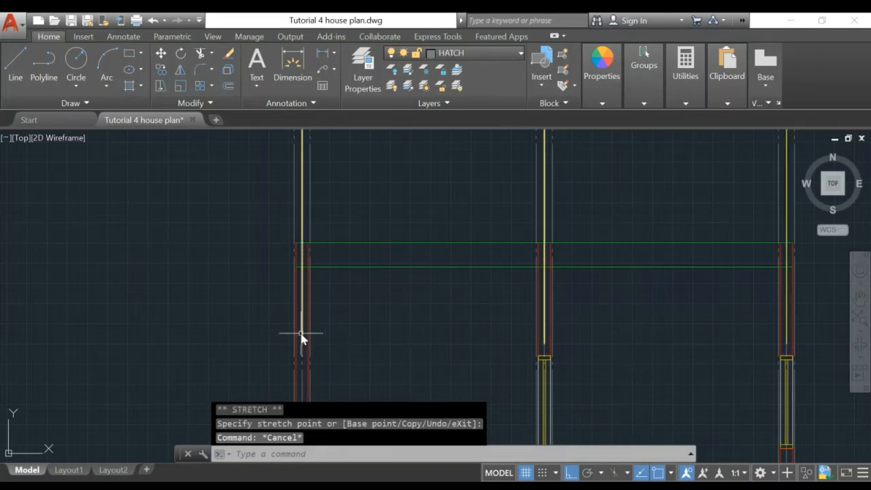
Stretch the 3000 dimension's extension line origin at gridline A up to the upper green beam line
left_click(302, 348)
left_click(302, 355)
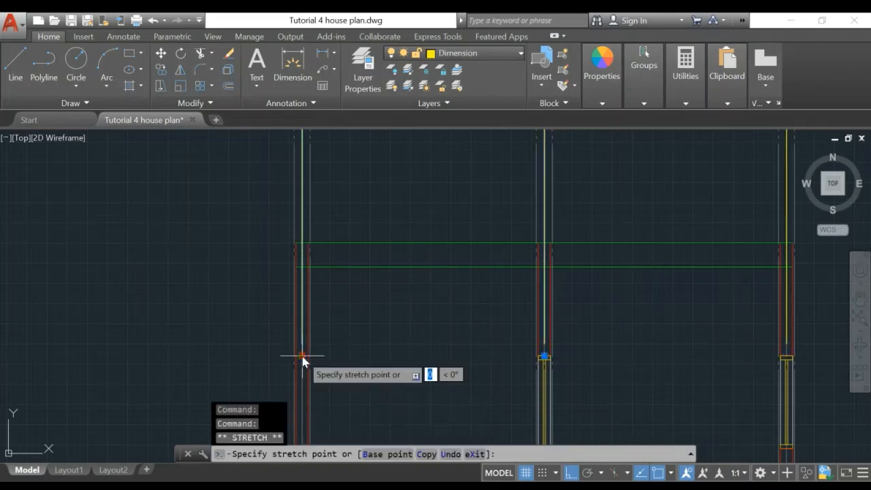
left_click(302, 242)
key("Escape")
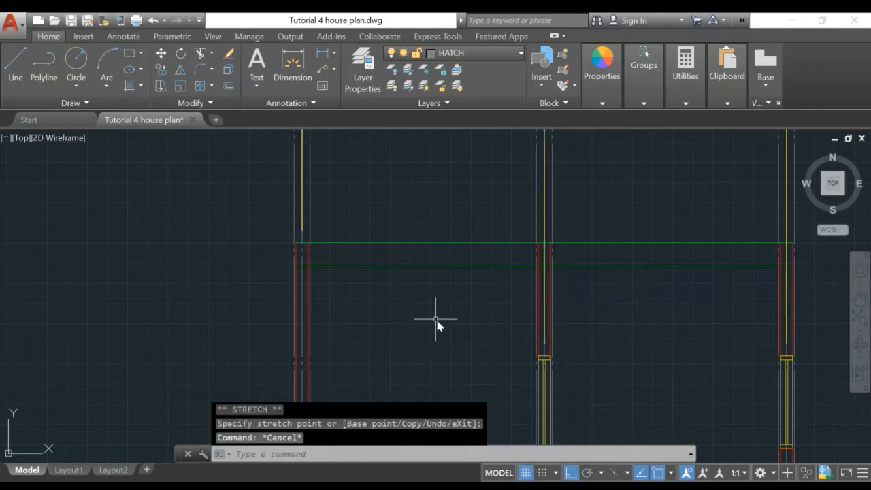
Stretch the extension line origins of both 3000 dimensions at gridline B up to the upper green beam line
middle_click_drag(437, 319, 230, 281)
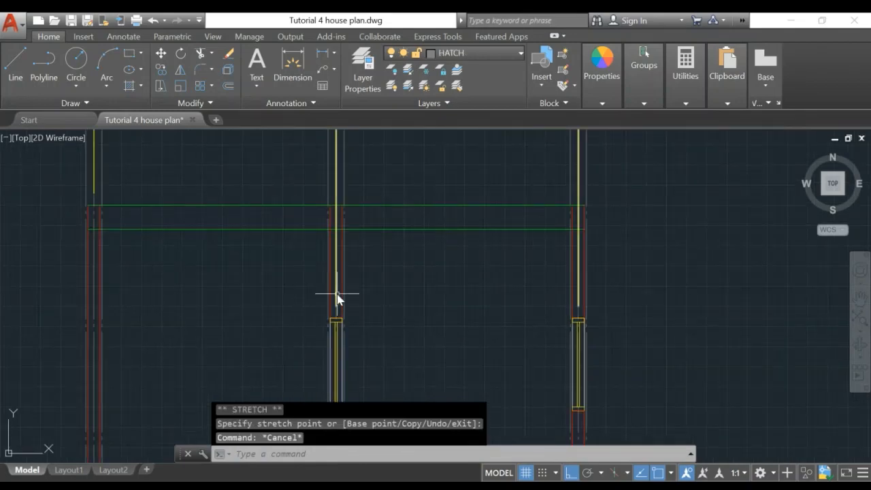
left_click(336, 297)
left_click(335, 318)
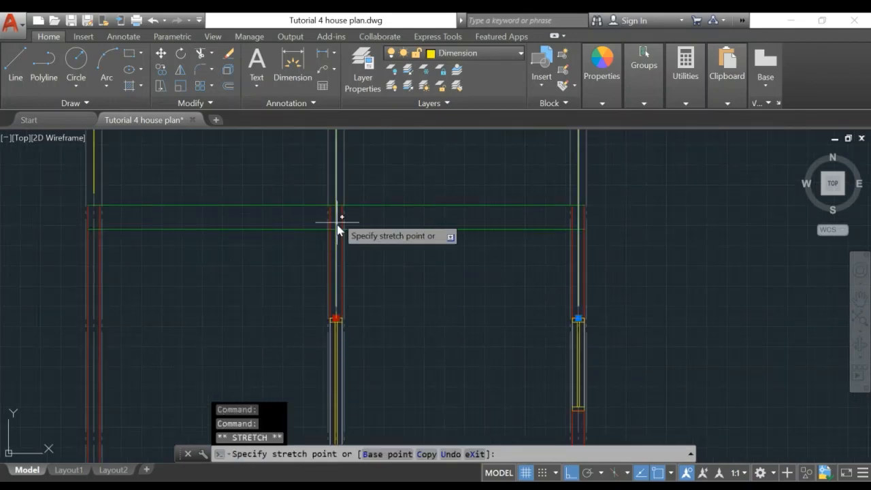
left_click(336, 300)
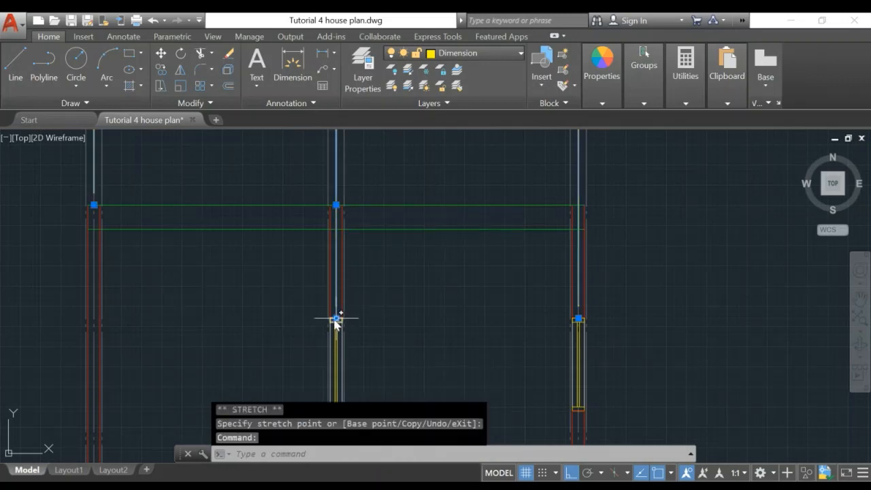
left_click(336, 318)
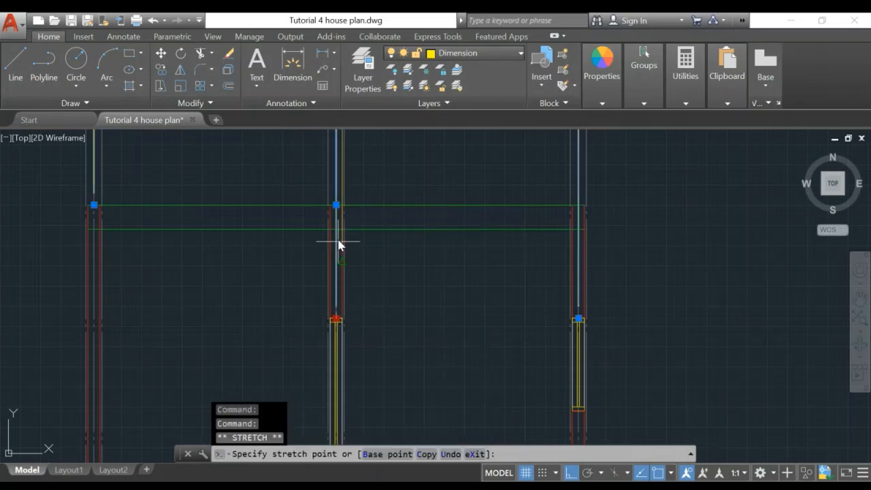
left_click(338, 205)
key("Escape")
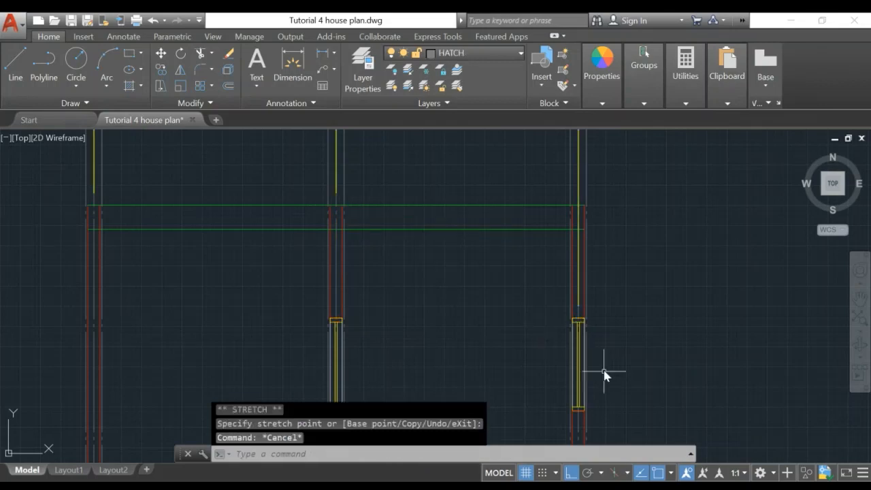
Stretch the extension line origins of the 6000 and 3000 dimensions at gridline C up to the upper green beam line
left_click(579, 296)
left_click(577, 318)
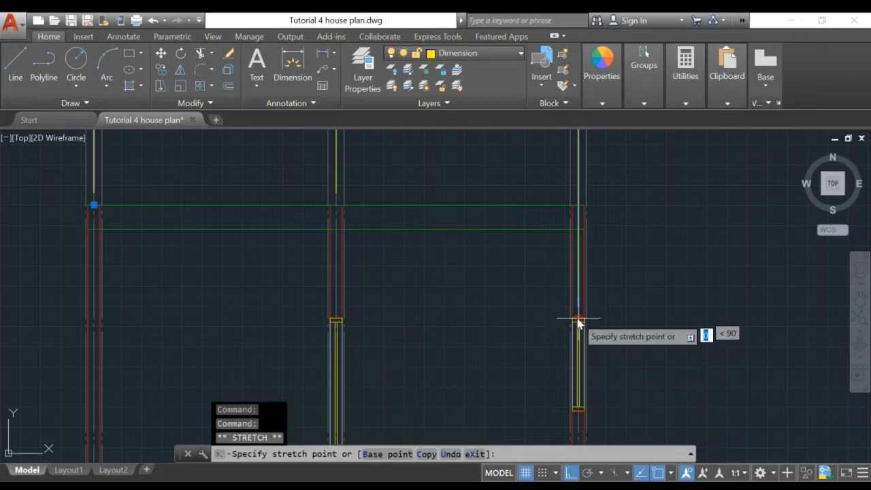
left_click(580, 206)
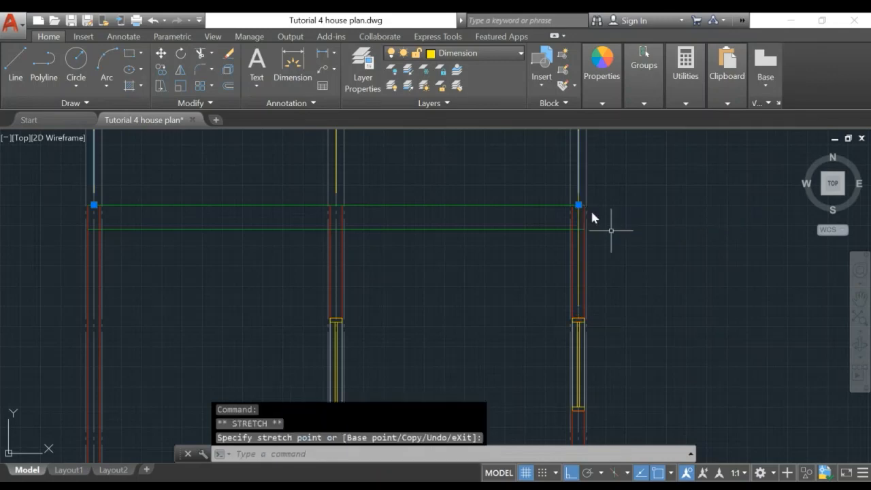
left_click(578, 319)
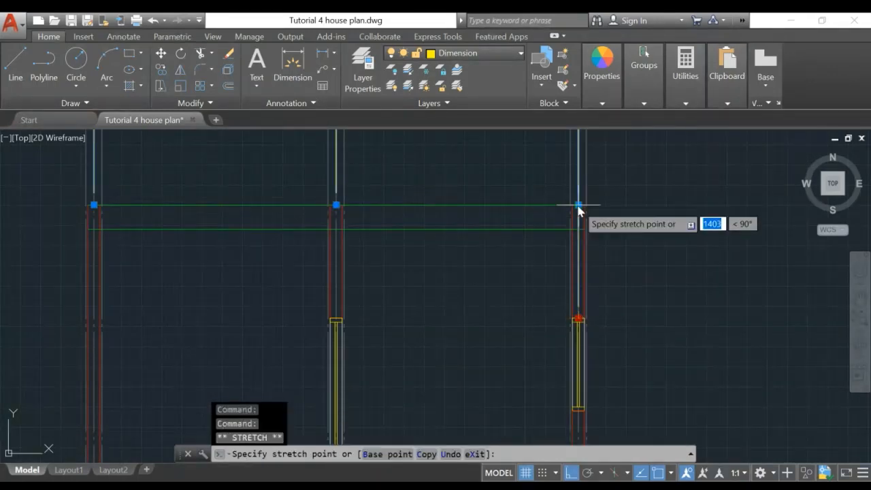
key("Escape")
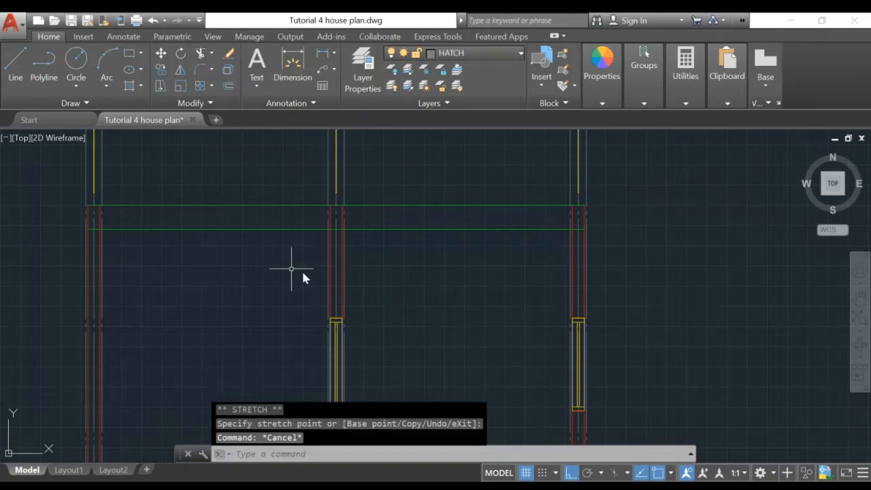
Examine where the green beam lines end relative to the offset gridlines at A, B and C
middle_click_drag(177, 267, 188, 319)
scroll(157, 302, "up", 2)
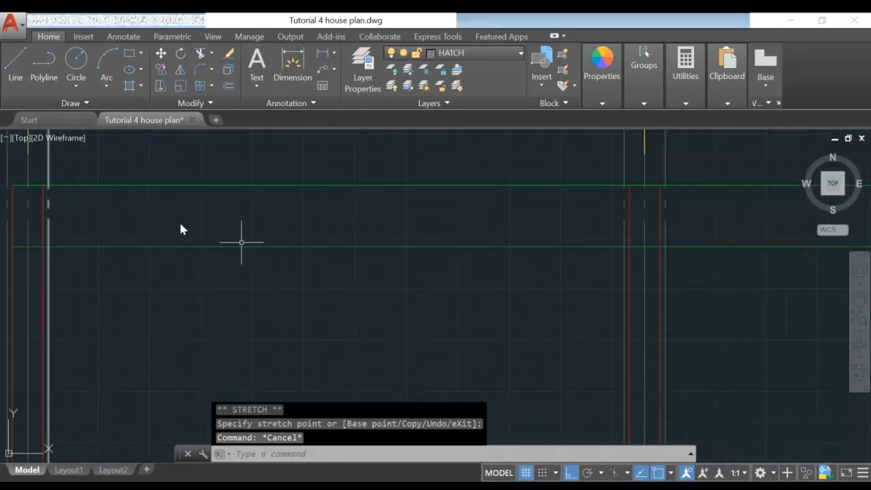
scroll(436, 295, "down", 2)
mouse_move(427, 341)
middle_mouse_down()
mouse_move(352, 332)
mouse_move(469, 338)
middle_mouse_up()
scroll(372, 313, "up", 2)
scroll(260, 292, "up", 2)
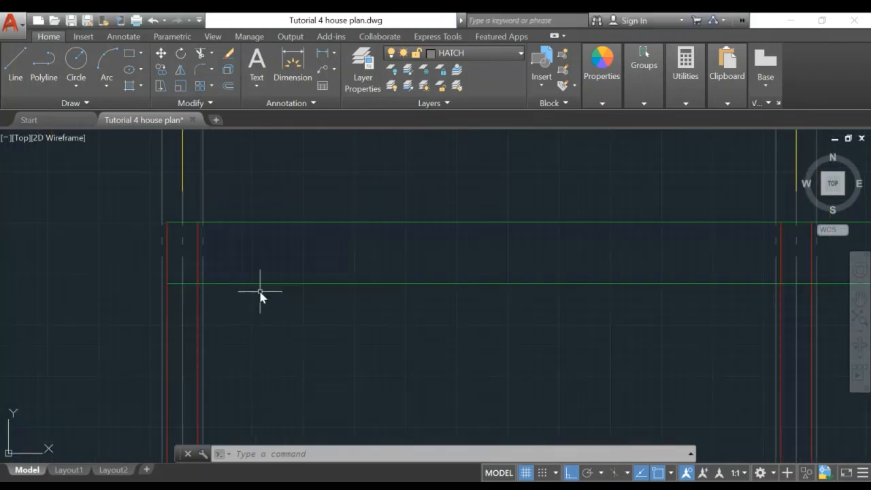
scroll(571, 320, "down", 2)
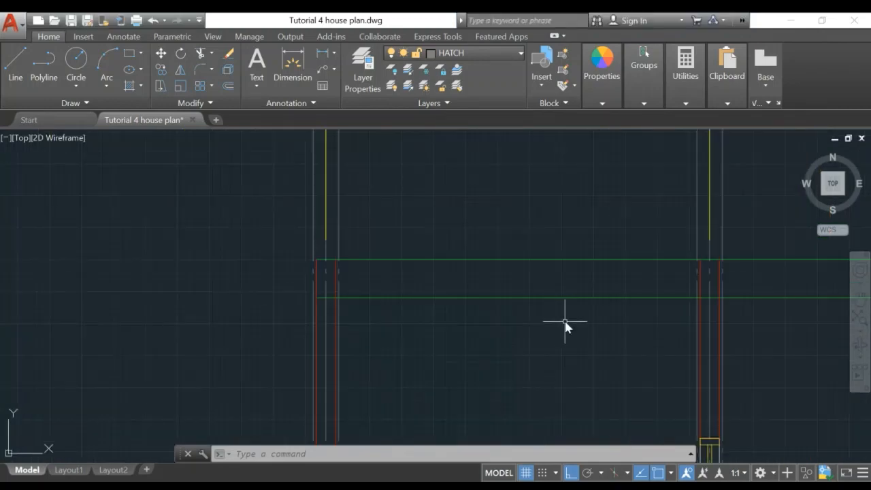
middle_click_drag(571, 320, 172, 321)
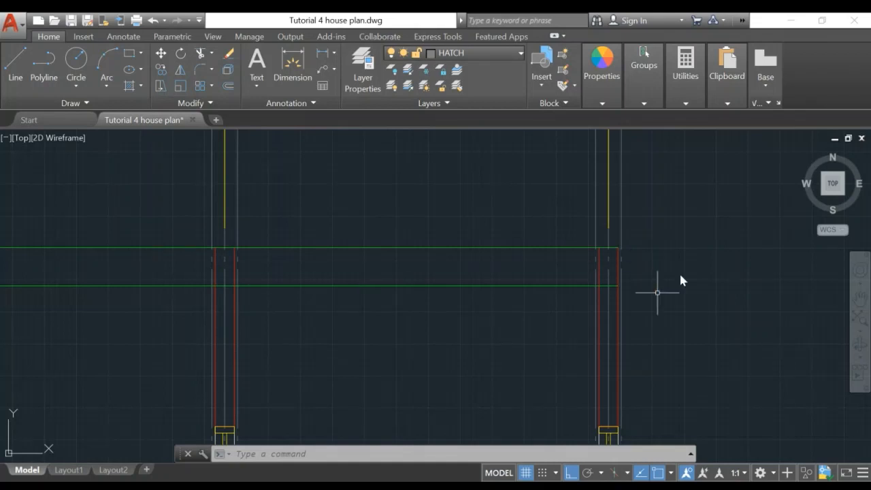
middle_click_drag(366, 316, 338, 318)
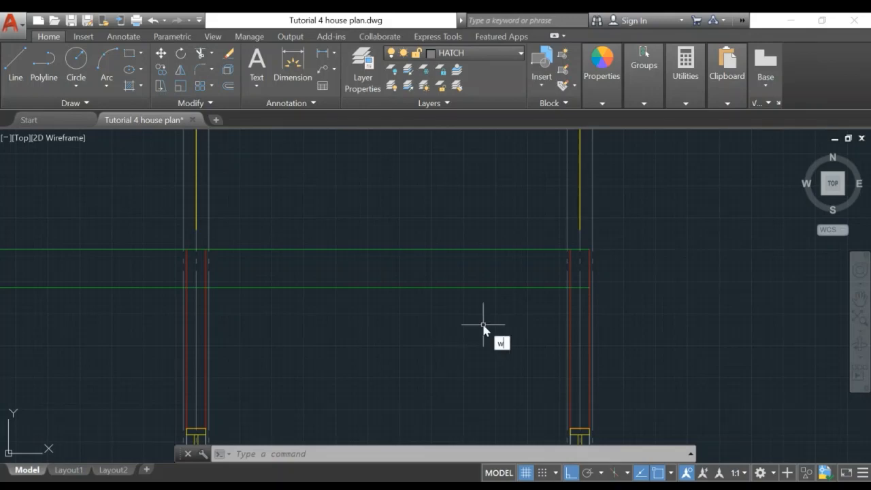
Extend the lower green beam line to the outer offset line at gridline C
key("Escape")
key("Escape")
type("EX")
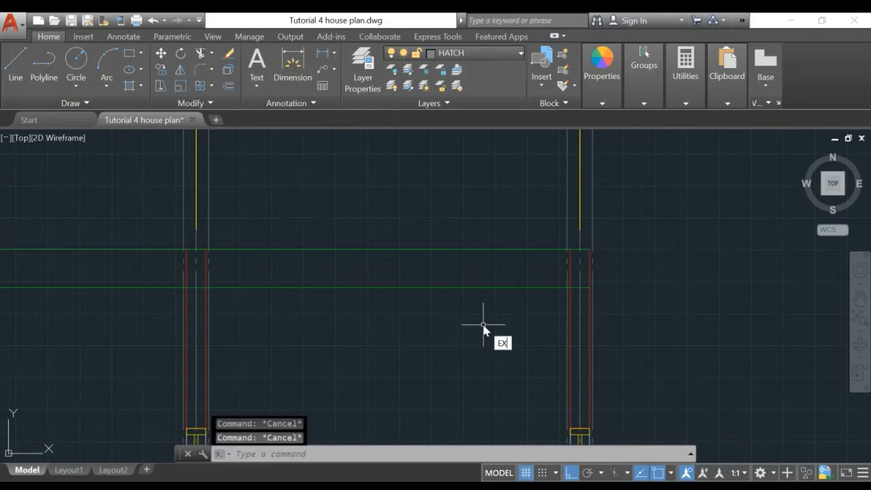
key("Return")
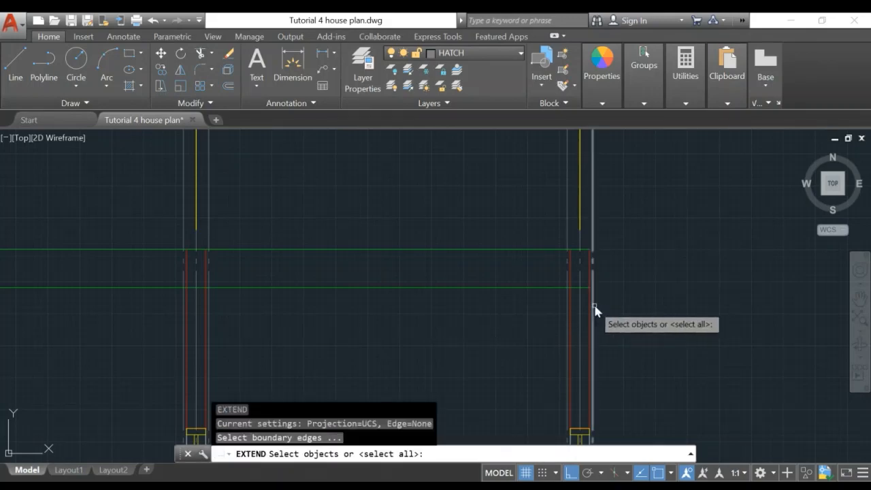
left_click(592, 307)
key("Return")
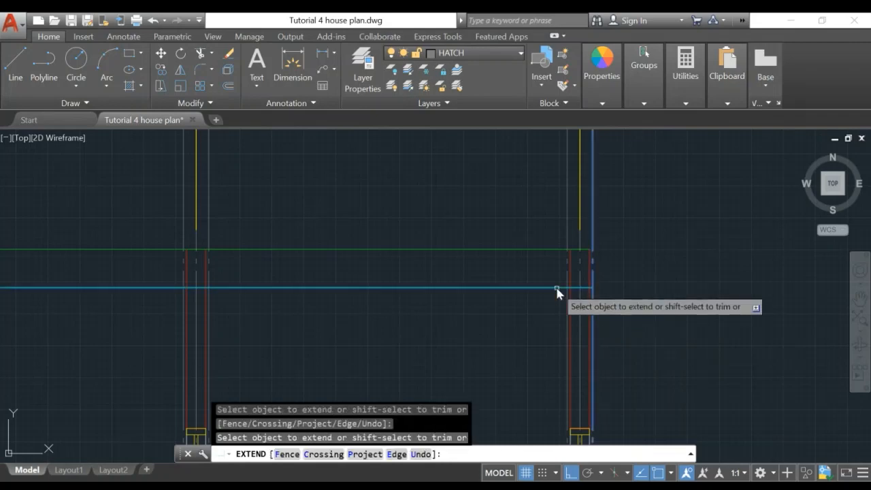
middle_click_drag(104, 332, 631, 338)
key("Return")
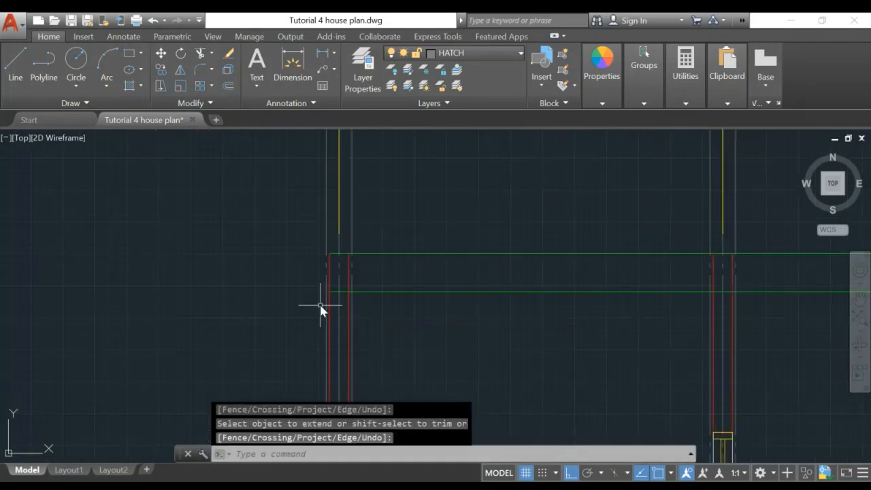
Extend the lower green beam line to the outer offset line at gridline A
key("Return")
left_click(327, 304)
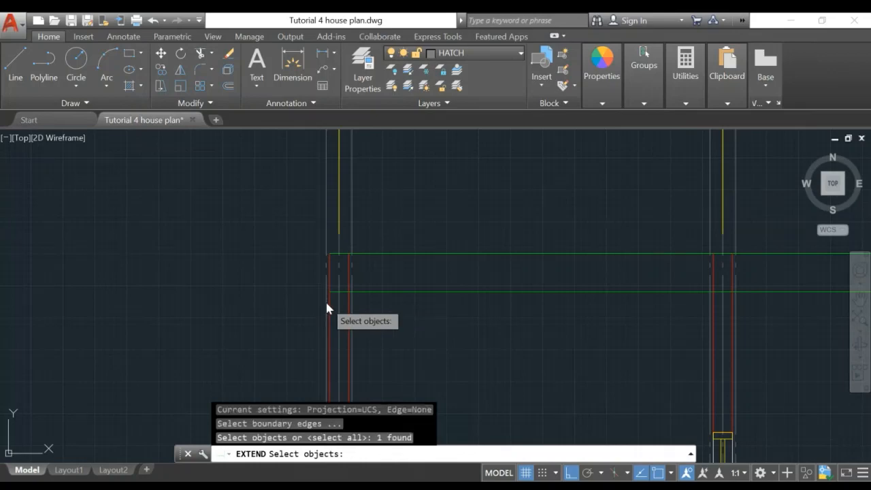
key("Return")
left_click(375, 293)
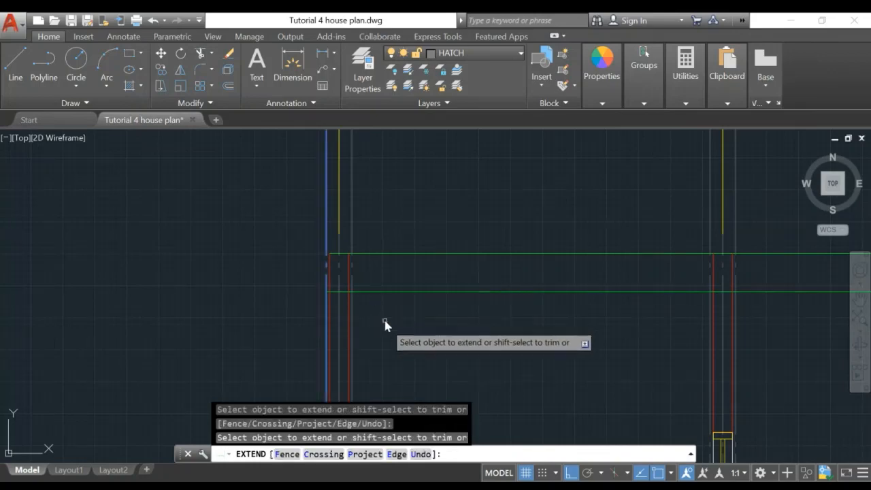
key("Escape")
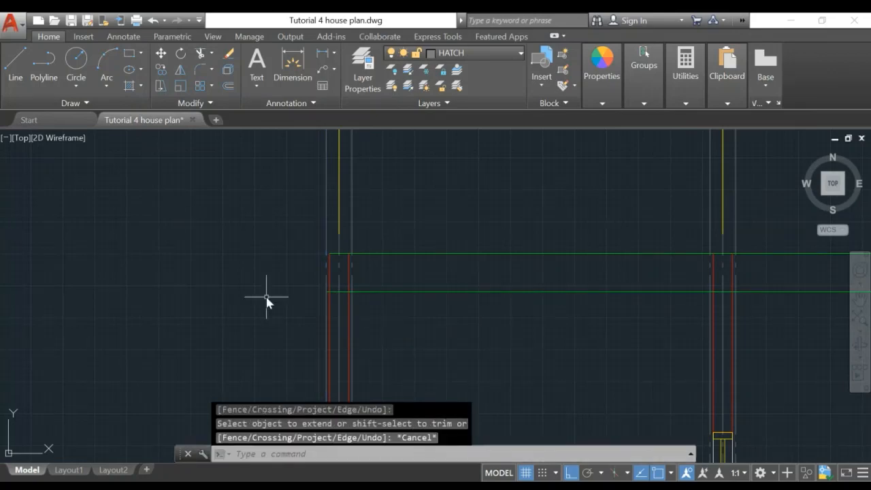
On the Beams layer, draw a rectangle at gridline A between its two offset lines and the upper and lower green lines
left_click(476, 53)
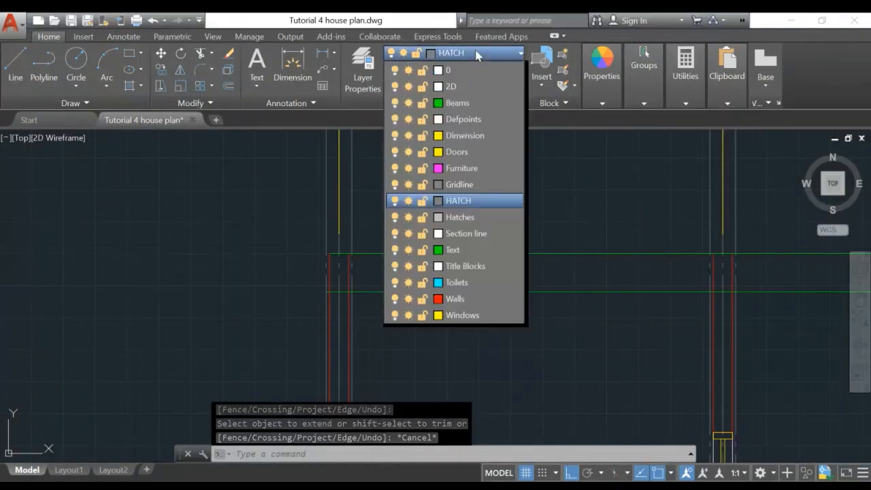
left_click(454, 103)
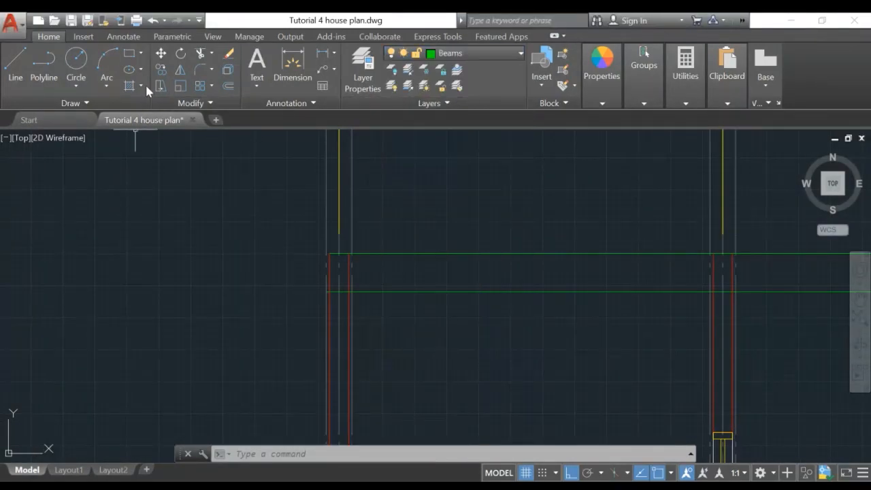
left_click(133, 55)
scroll(387, 279, "up", 4)
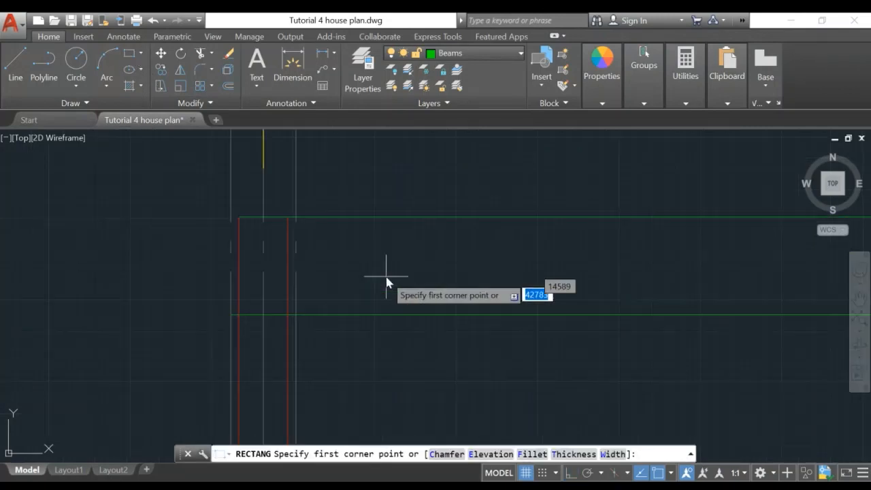
left_click(297, 217)
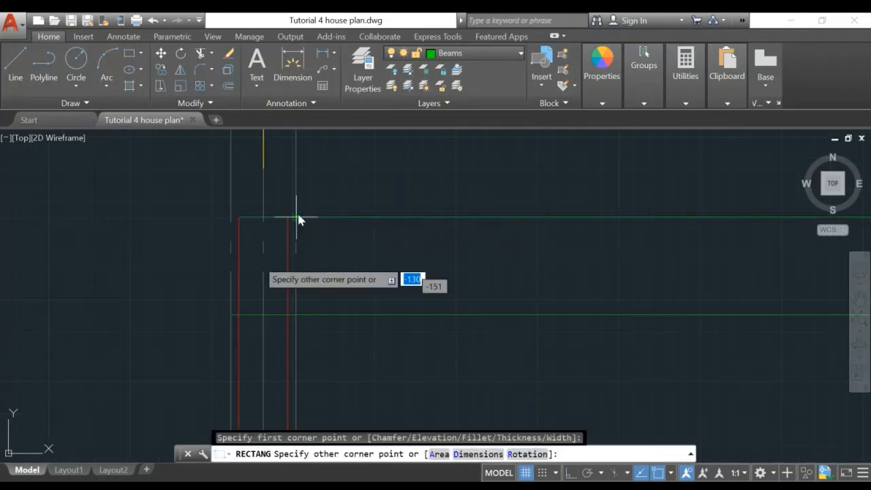
left_click(231, 314)
Draw a beam rectangle at gridline B between its two offset lines and the upper and lower green lines
middle_click_drag(617, 265, 0, 258)
key("Return")
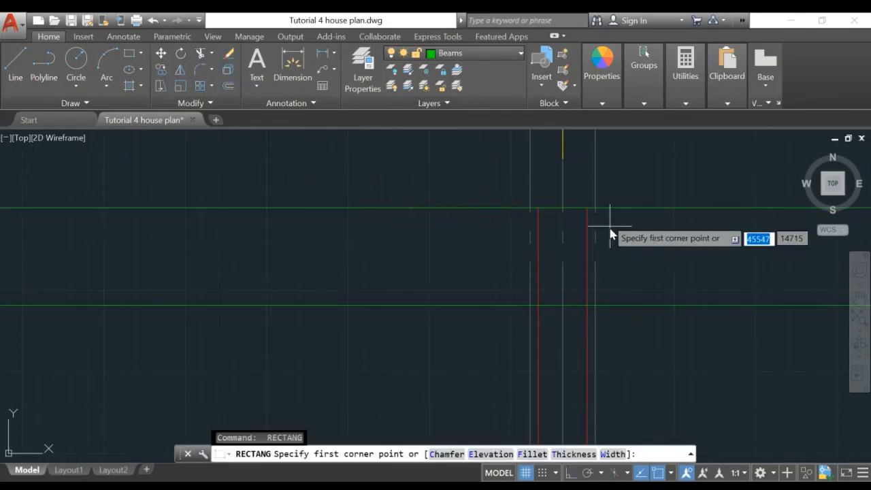
left_click(596, 208)
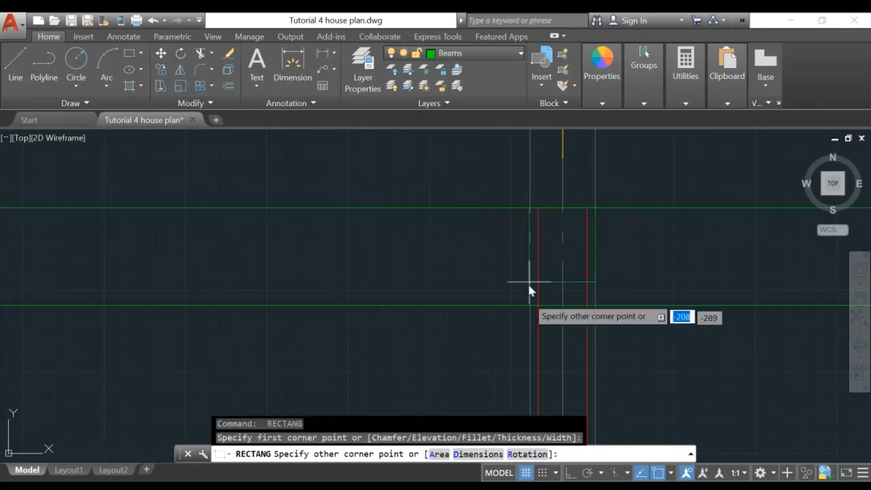
left_click(526, 307)
Draw a 200 by 300 beam rectangle at gridline C between its two offset lines and the green lines
middle_click_drag(711, 260, 36, 270)
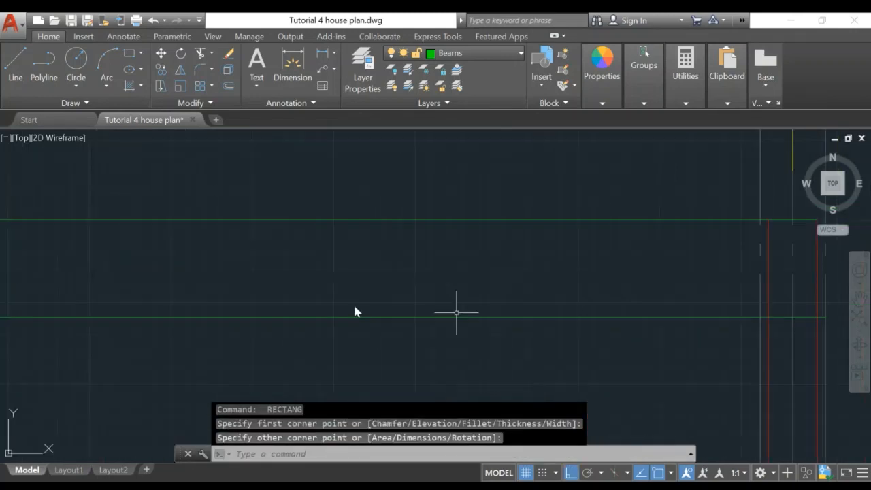
middle_click_drag(722, 291, 393, 285)
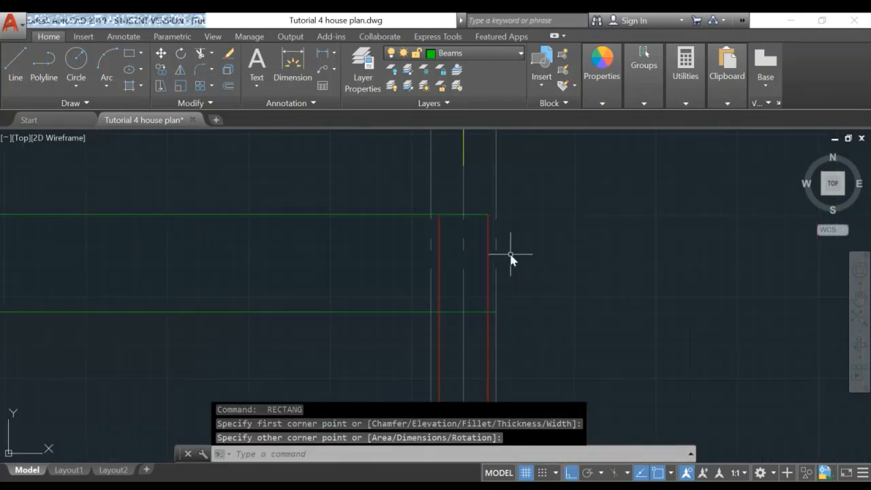
key("Return")
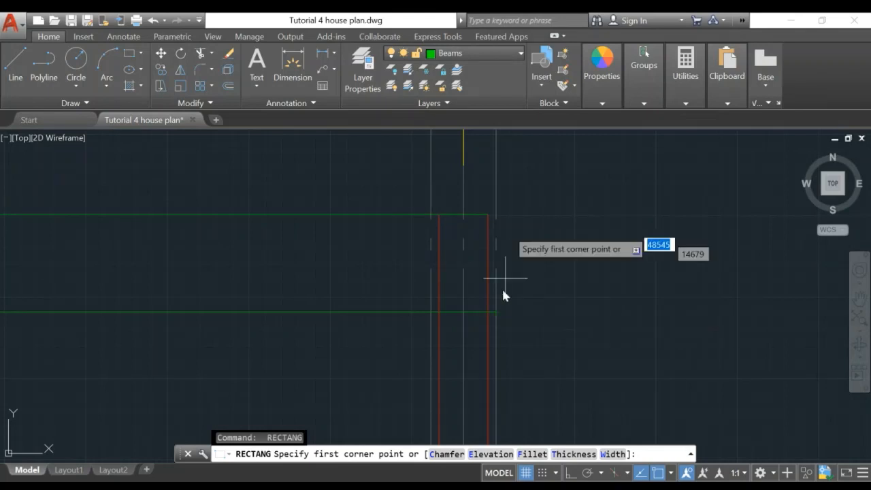
left_click(430, 215)
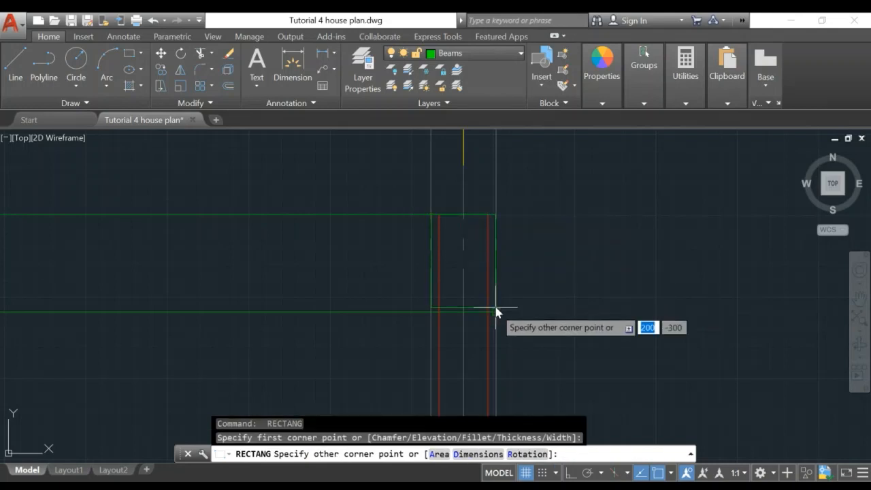
key("Escape")
Erase the lower and upper long green lines running between gridlines A and C, keeping the three beam rectangles
scroll(361, 293, "down", 5)
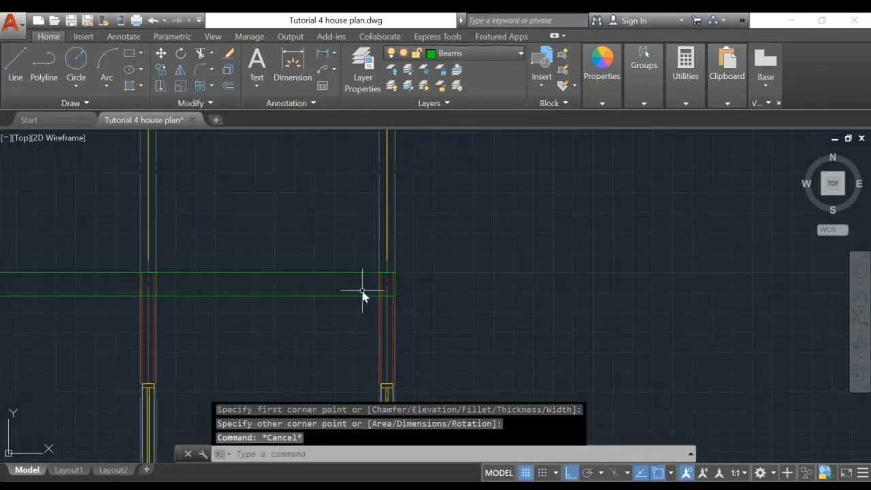
scroll(345, 306, "down", 1)
middle_click_drag(317, 321, 499, 345)
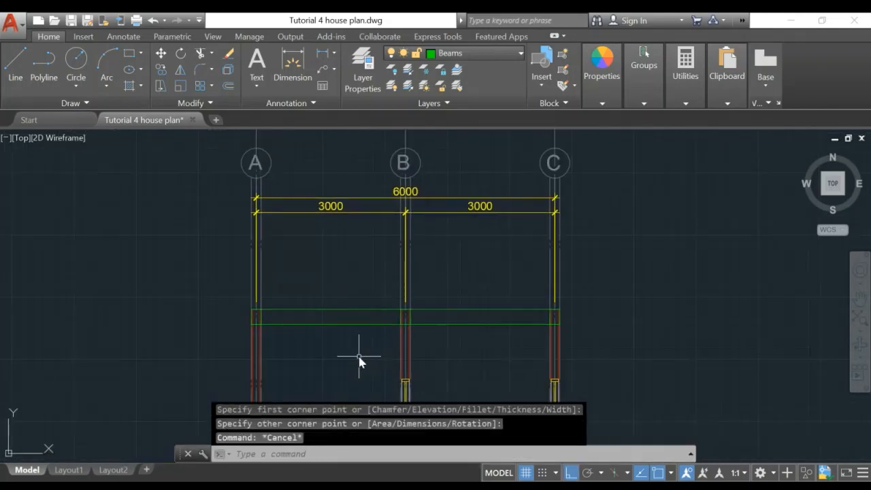
scroll(358, 357, "up", 2)
type("e")
key("Return")
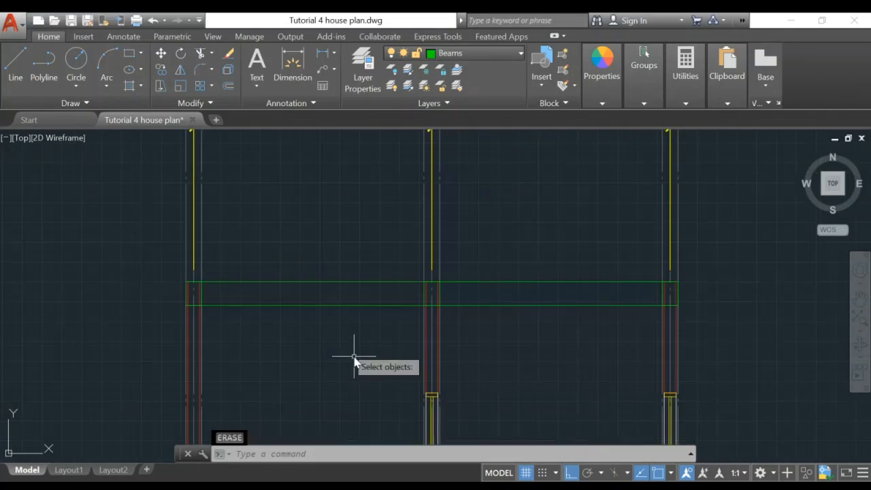
left_click(348, 306)
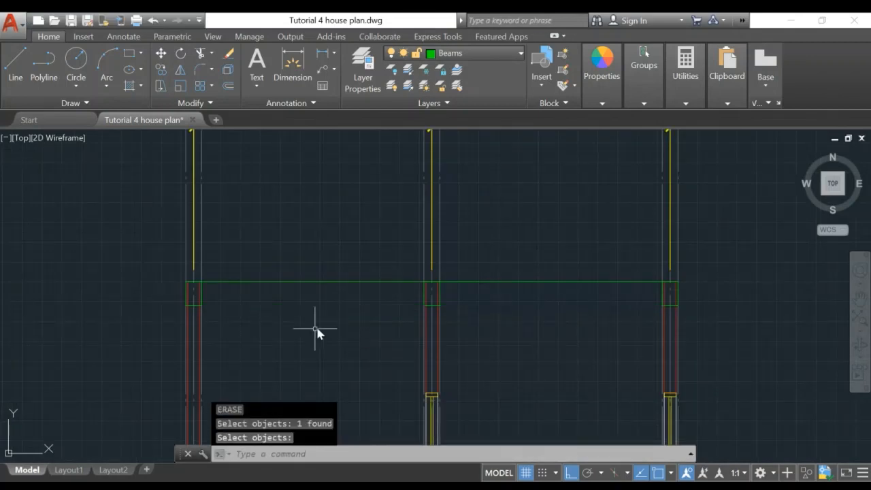
key("Return")
key("Return")
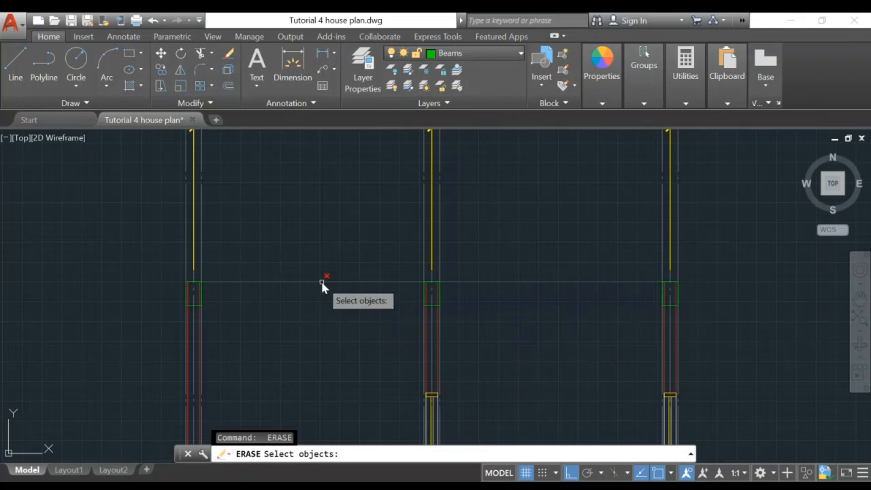
left_click(322, 283)
key("Return")
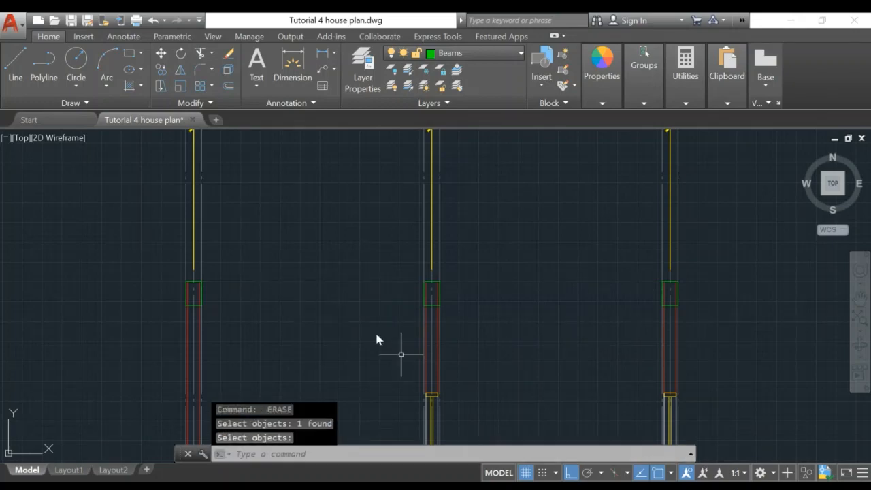
Examine how the ground beams and floor slab line up with the walls and offset lines at gridlines A, B and C
scroll(540, 374, "down", 3)
scroll(499, 320, "up", 2)
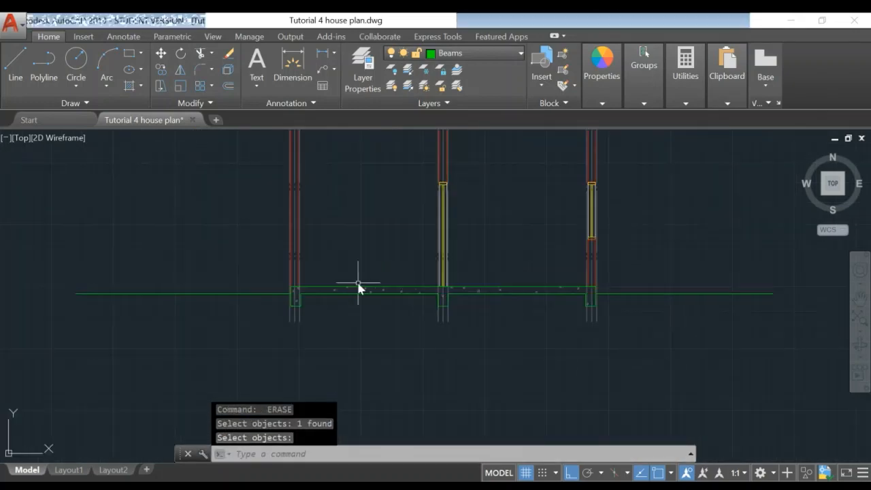
mouse_move(535, 199)
middle_mouse_down()
mouse_move(519, 297)
mouse_move(536, 291)
mouse_move(564, 216)
middle_mouse_up()
scroll(518, 310, "up", 1)
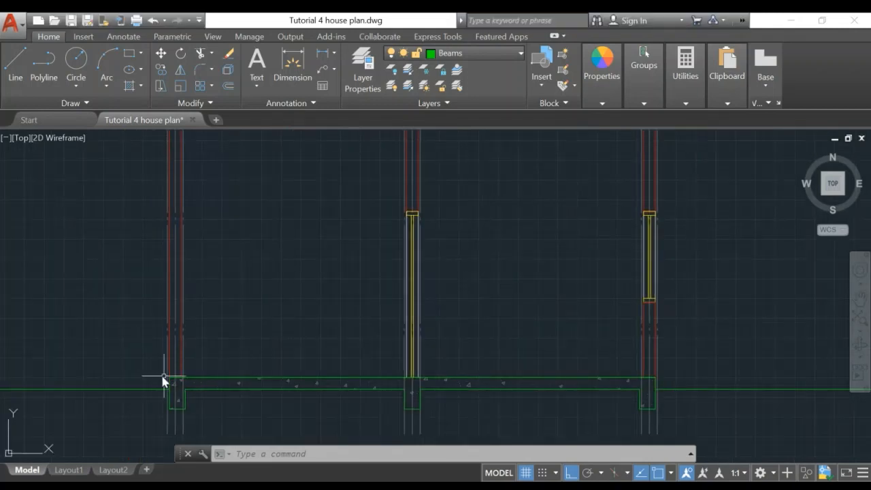
scroll(202, 392, "up", 2)
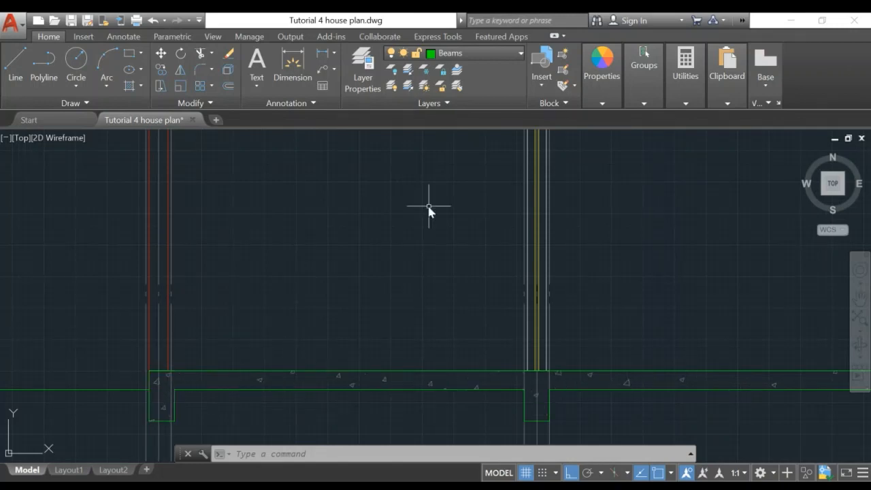
scroll(425, 192, "down", 4)
mouse_move(414, 200)
middle_mouse_down()
mouse_move(391, 263)
mouse_move(370, 371)
middle_mouse_up()
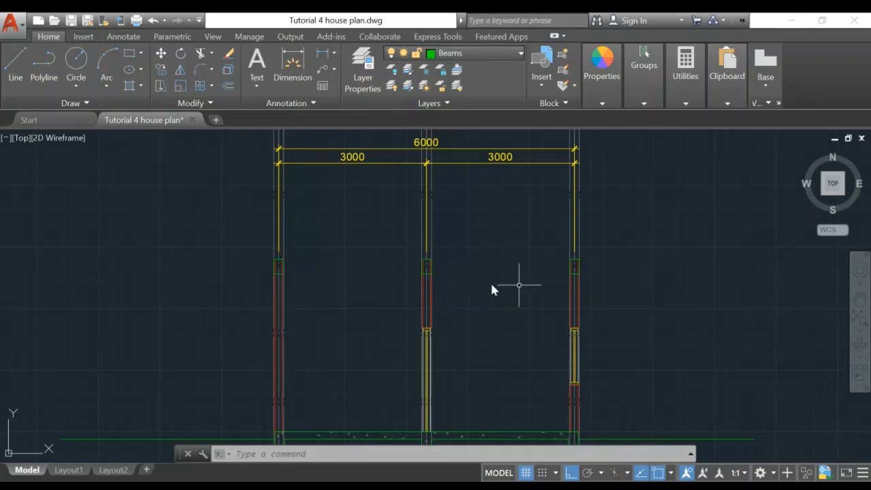
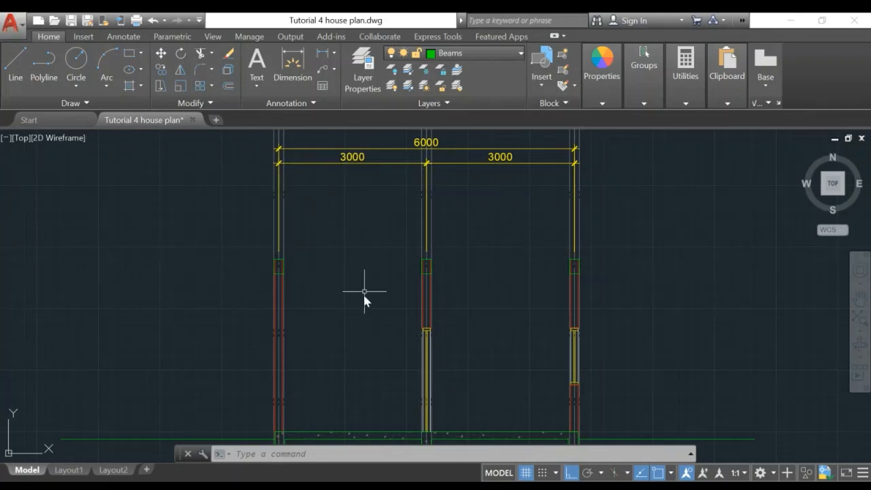
Draw a horizontal line along the tops of the beam rectangles from gridline A to gridline C
mouse_move(364, 291)
middle_mouse_down()
mouse_move(346, 321)
mouse_move(317, 306)
mouse_move(264, 320)
middle_mouse_up()
scroll(347, 316, "up", 1)
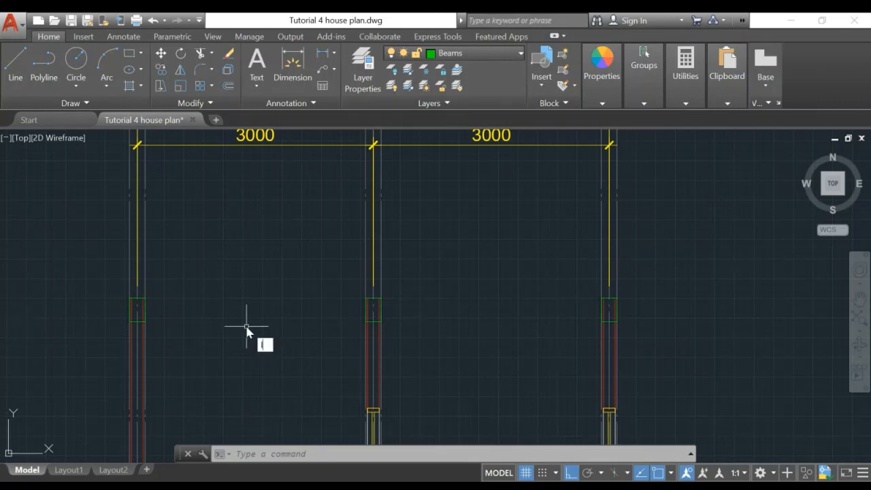
key("Return")
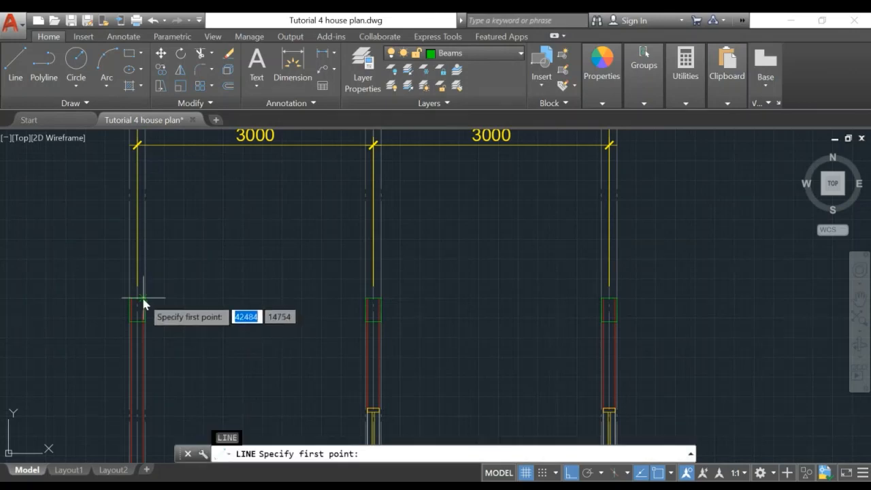
left_click(142, 298)
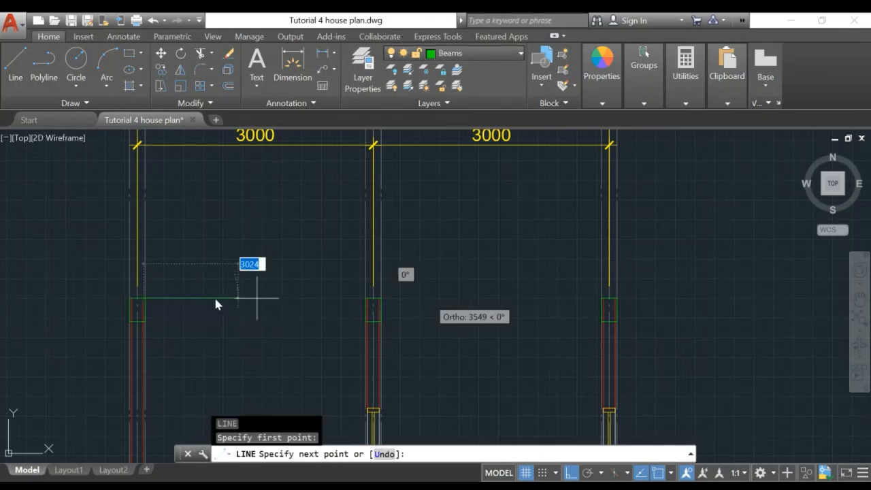
left_click(604, 299)
key("Return")
Draw a horizontal line along the bottoms of the beam rectangles, from the inner corner at gridline A to gridline C
key("Return")
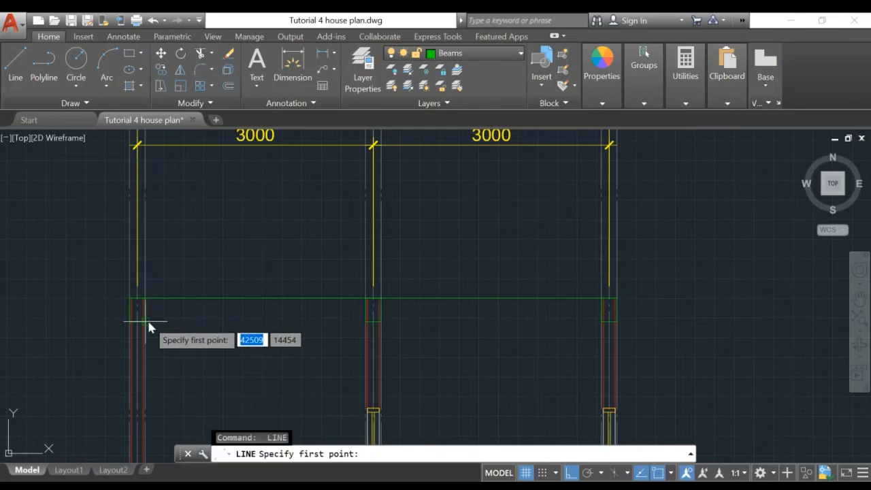
left_click(146, 321)
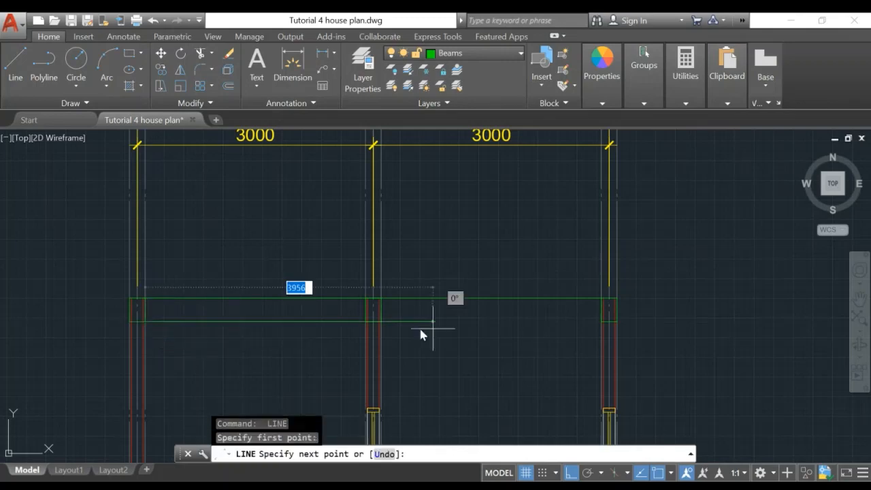
left_click(598, 325)
key("Return")
key("Escape")
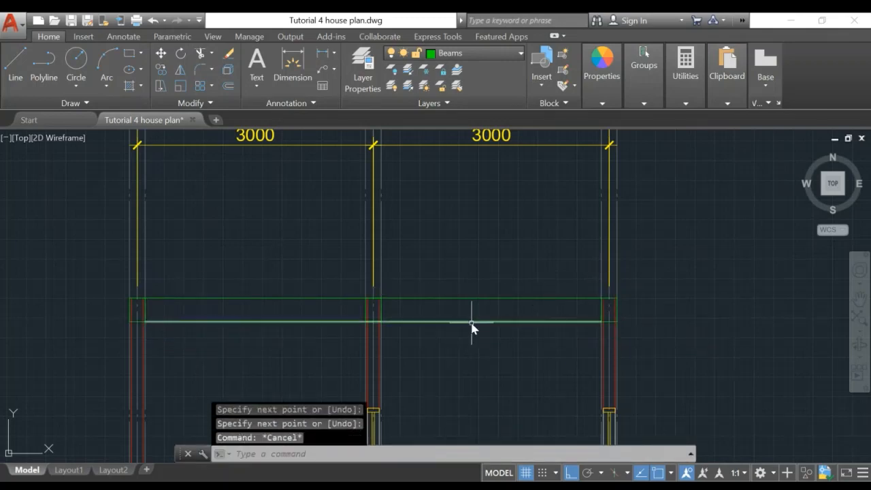
Change the colour of the two horizontal lines joining the roof beams to white
left_click(470, 321)
left_click(471, 297)
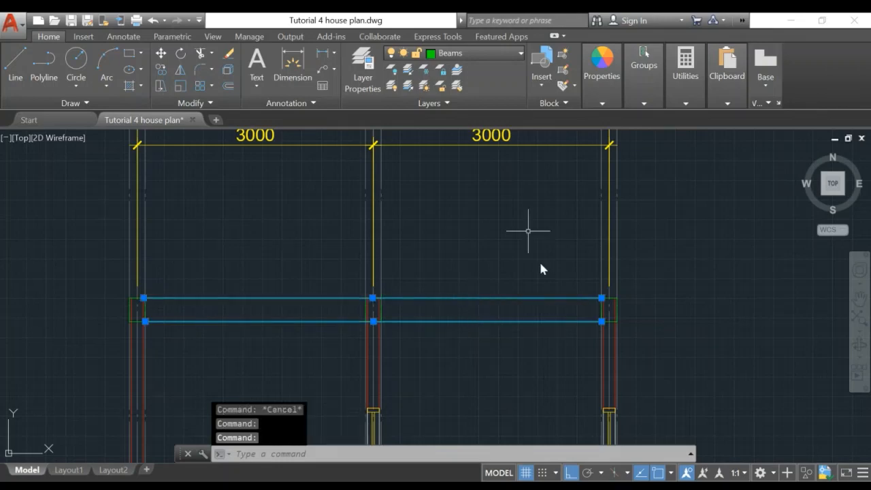
mouse_move(613, 102)
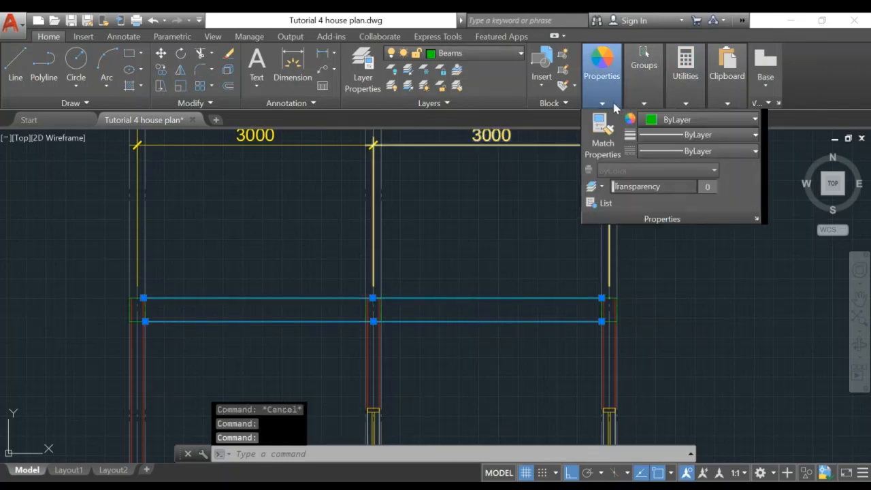
left_click(673, 119)
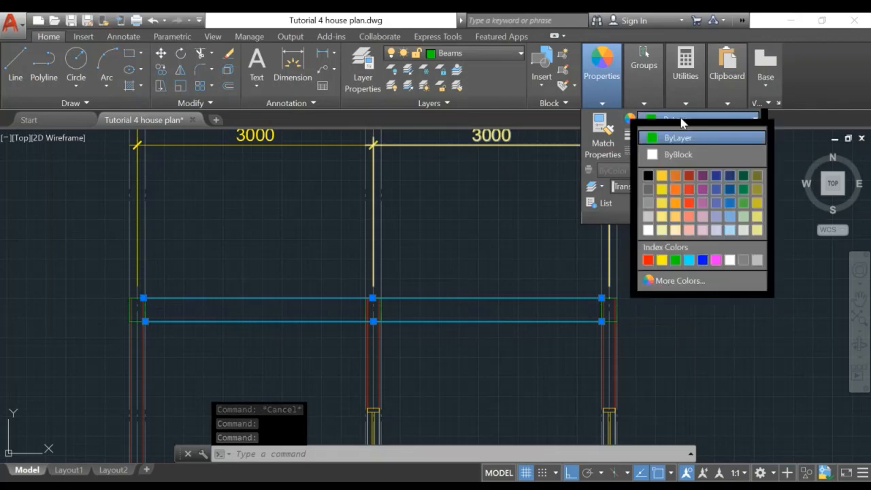
left_click(729, 260)
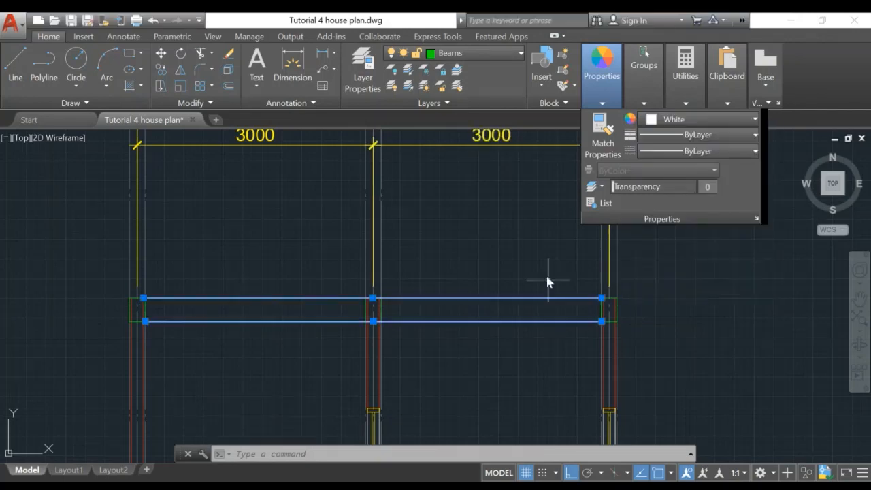
key("Escape")
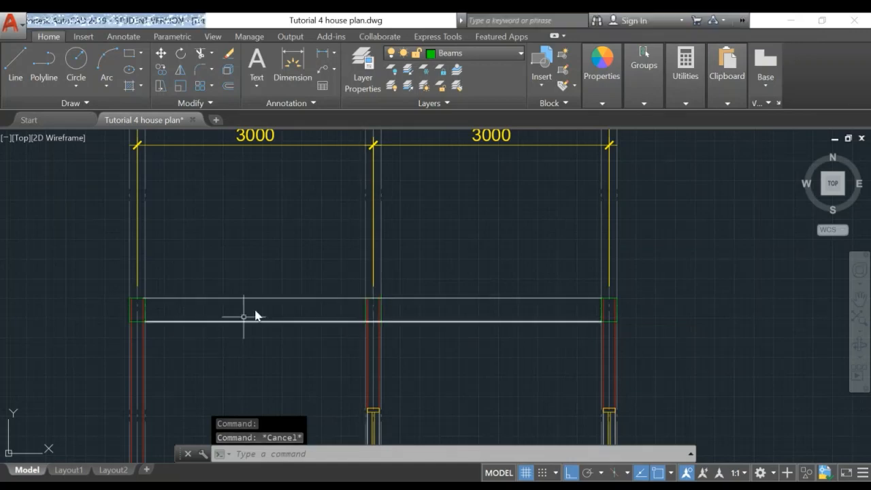
Stretch both outer corners of the ground beam outline at gridline A to the outer offset line
middle_click_drag(551, 415, 581, 115)
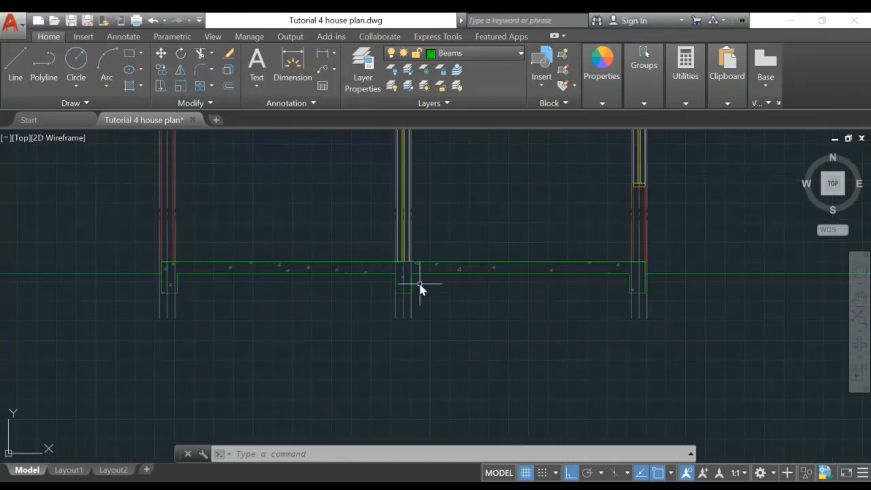
scroll(206, 324, "up", 3)
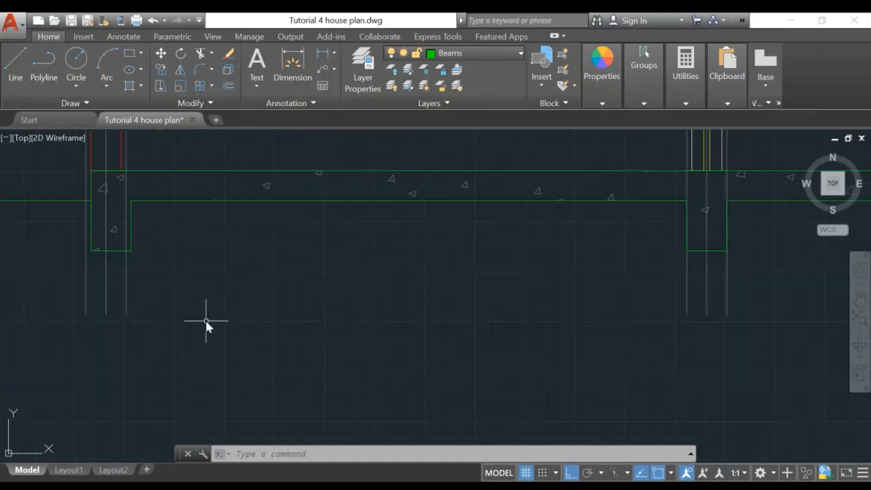
middle_click_drag(206, 325, 356, 379)
scroll(272, 339, "up", 1)
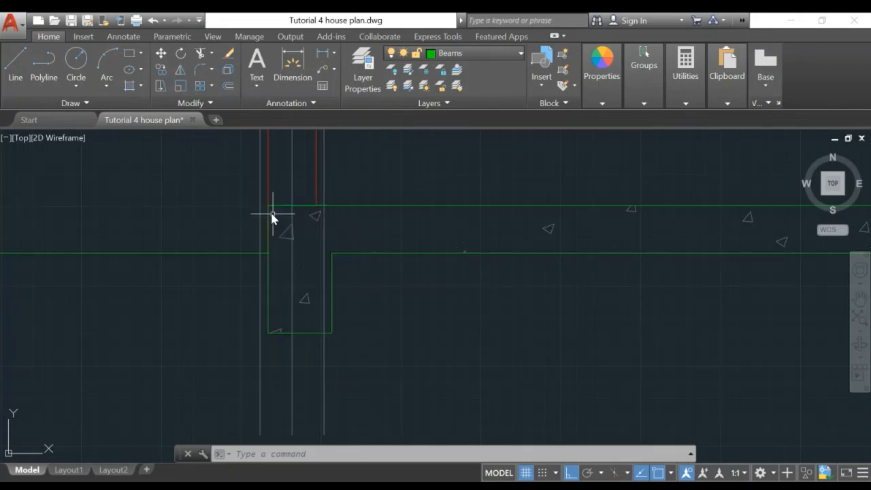
left_click(269, 309)
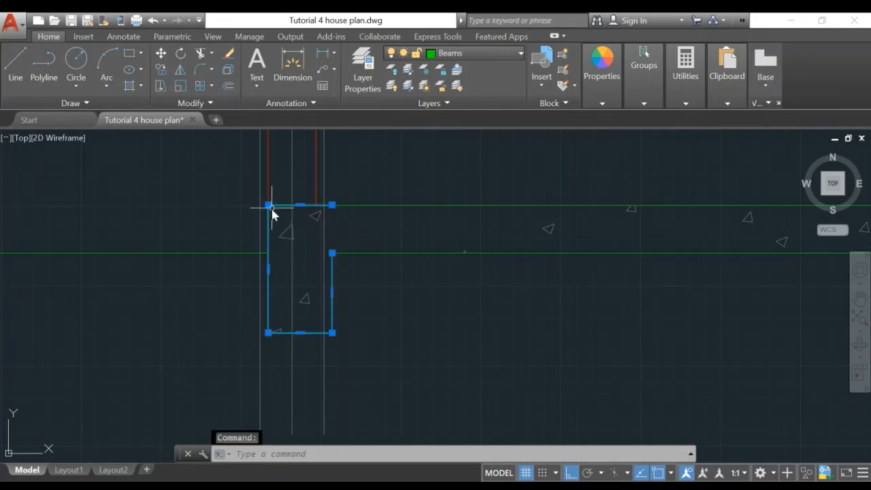
left_click(268, 205)
left_click(260, 205)
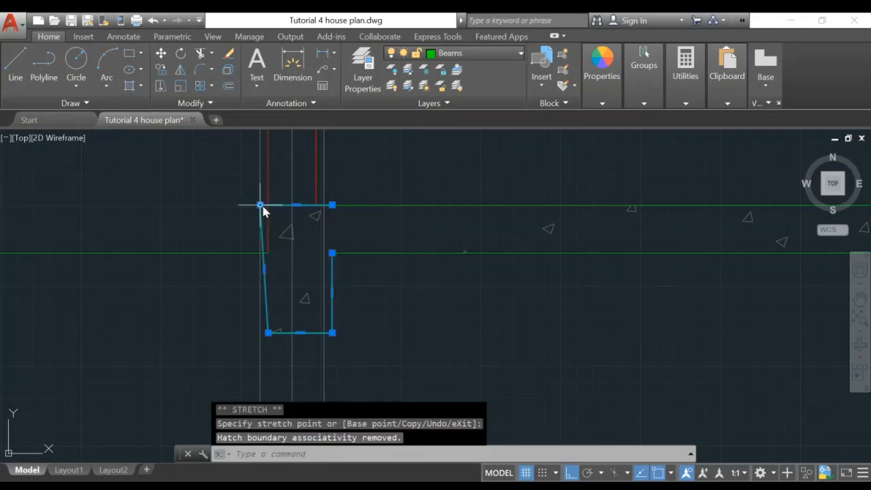
left_click(268, 332)
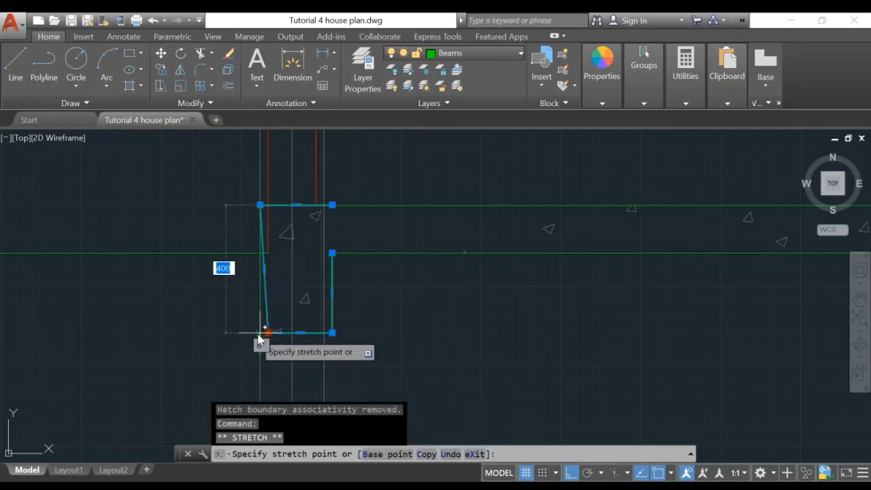
left_click(261, 333)
key("Escape")
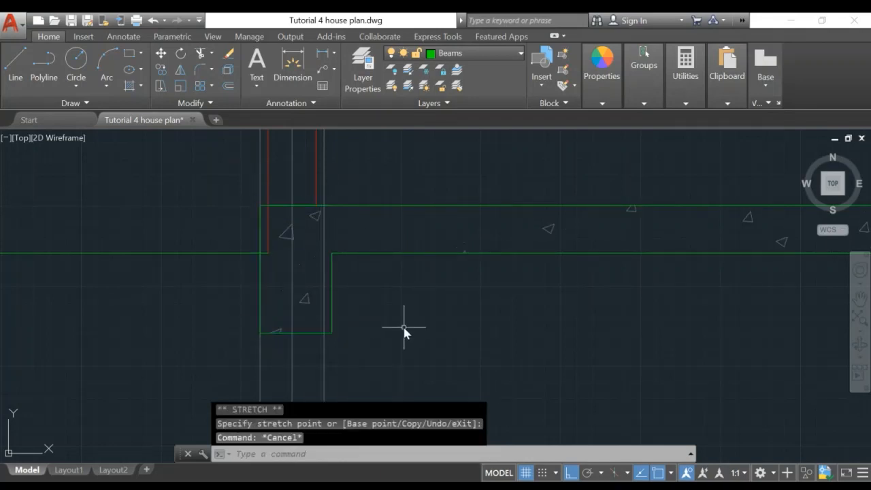
Trim the outer wall line and the ground line where they run inside the ground beam outline at gridline A
middle_click_drag(371, 295, 478, 365)
scroll(411, 347, "up", 4)
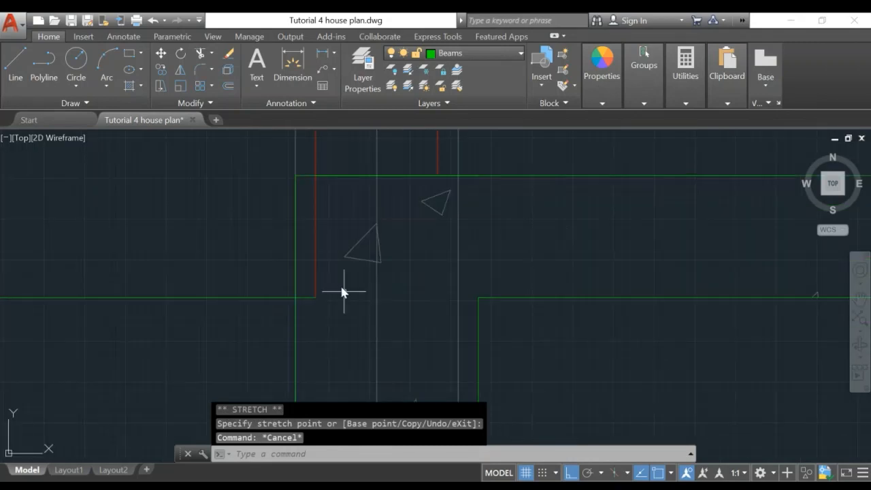
key("Return")
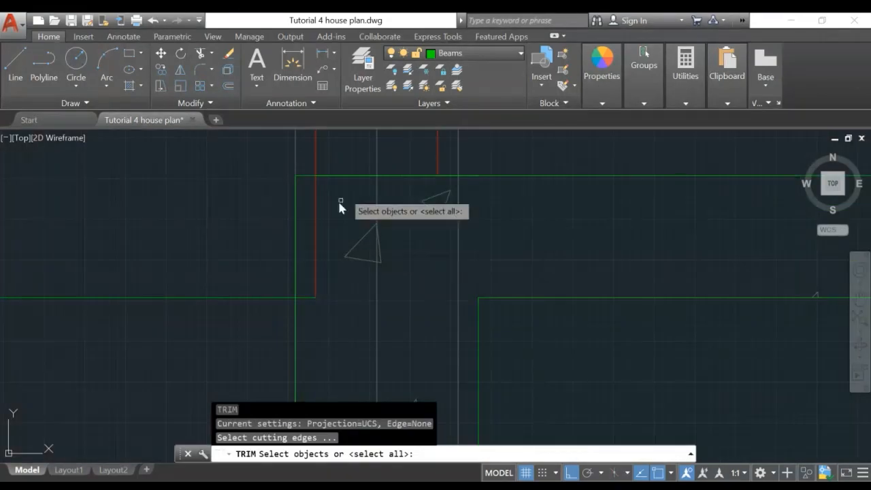
left_click(337, 175)
key("Return")
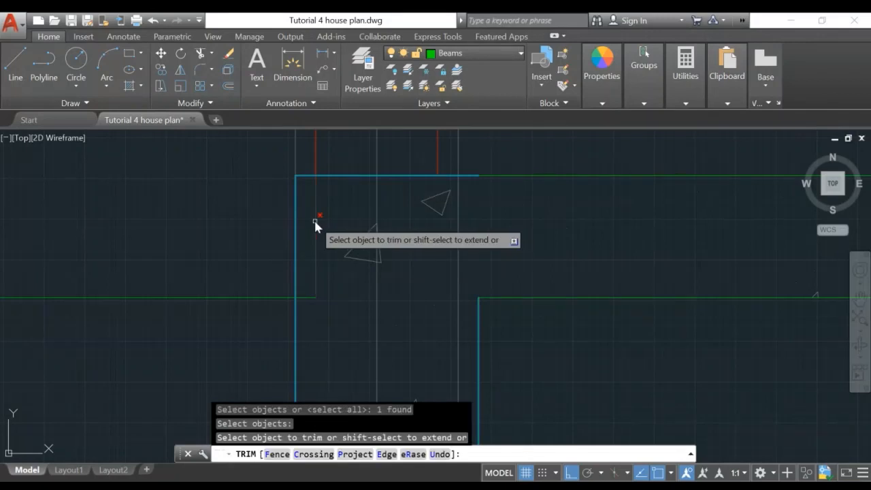
key("Return")
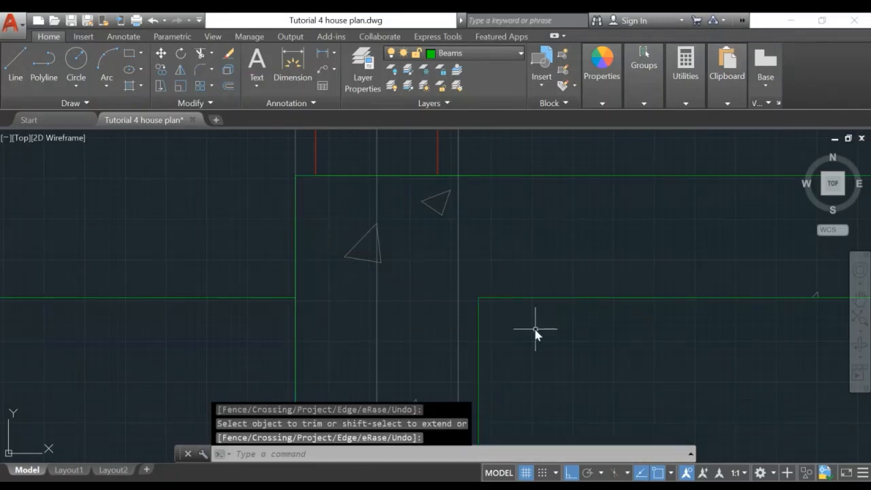
Stretch both inner corners of the ground beam outline at gridline A to the inner offset line
scroll(530, 326, "down", 4)
mouse_move(575, 374)
middle_mouse_down()
mouse_move(517, 270)
mouse_move(480, 363)
middle_mouse_up()
scroll(507, 299, "down", 1)
scroll(481, 364, "down", 1)
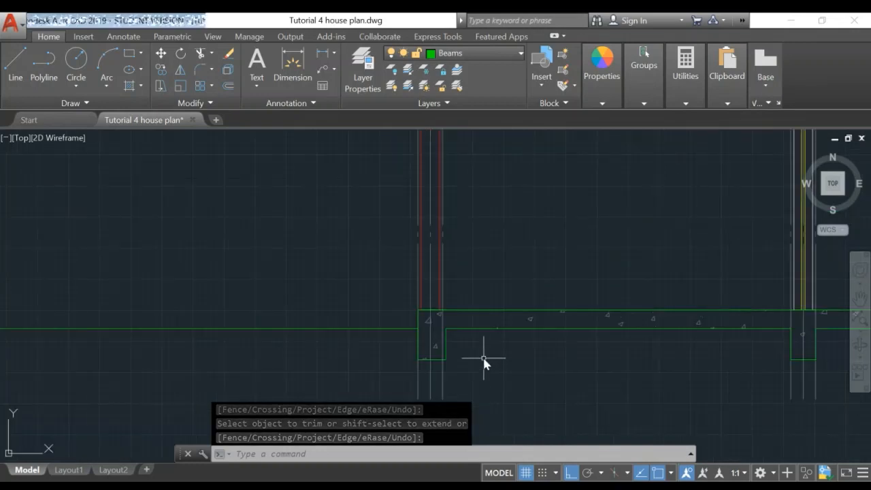
scroll(476, 333, "up", 3)
scroll(513, 350, "down", 2)
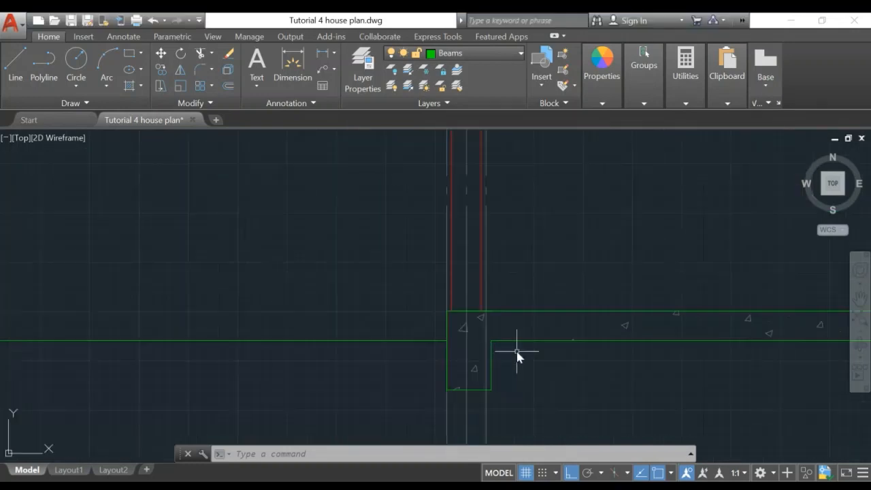
scroll(531, 381, "up", 2)
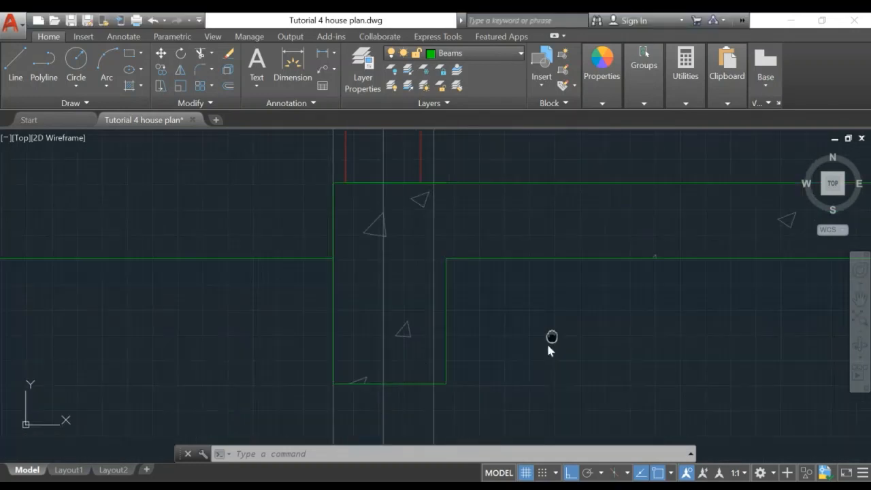
left_click(458, 309)
left_click(456, 243)
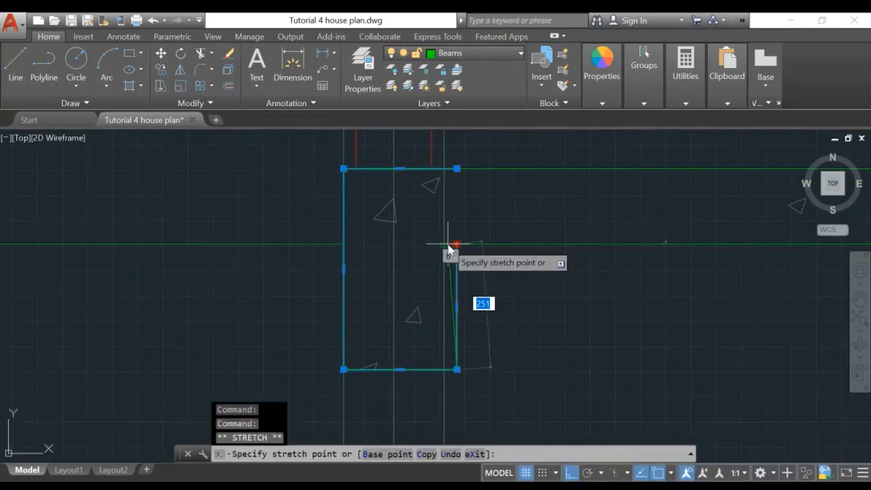
left_click(444, 243)
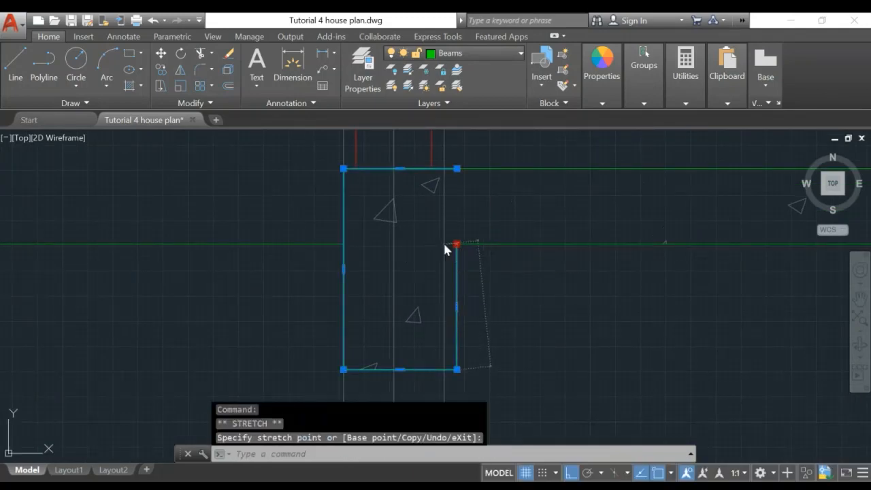
left_click(446, 369)
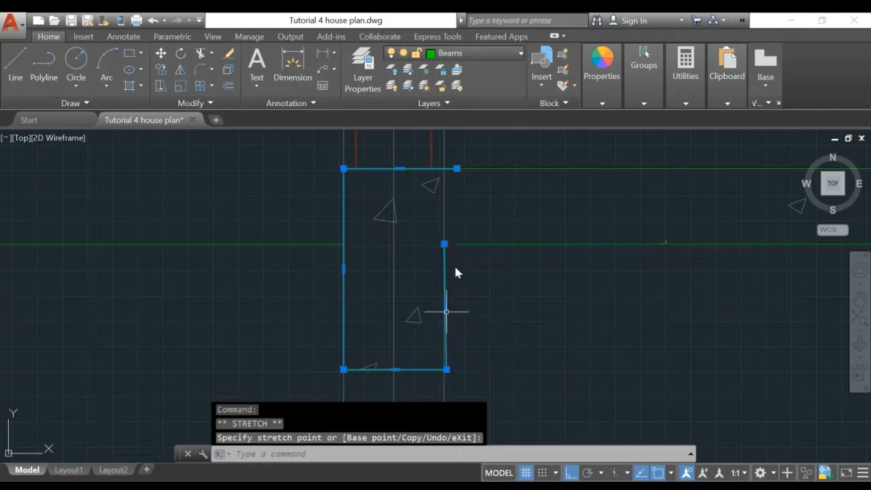
scroll(453, 381, "up", 4)
left_click(430, 349)
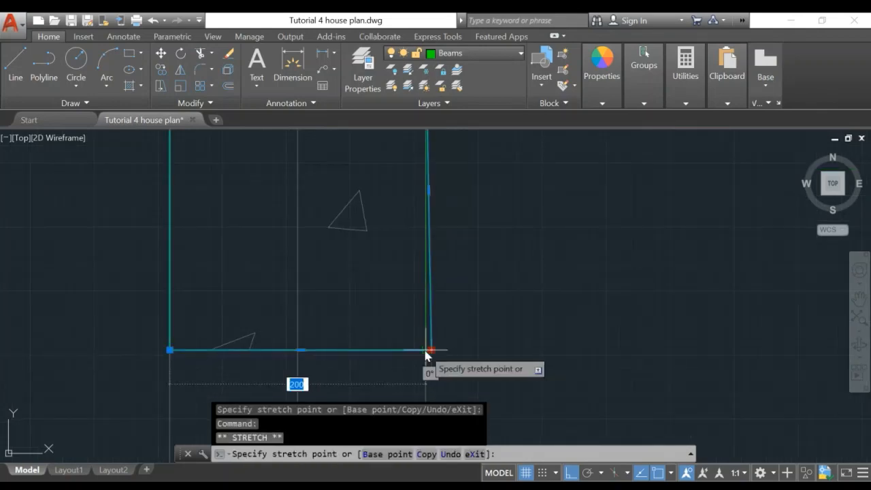
left_click(426, 349)
Extend the slab's underside line to meet the inner edge of the ground beam at gridline A
middle_click_drag(495, 240, 484, 436)
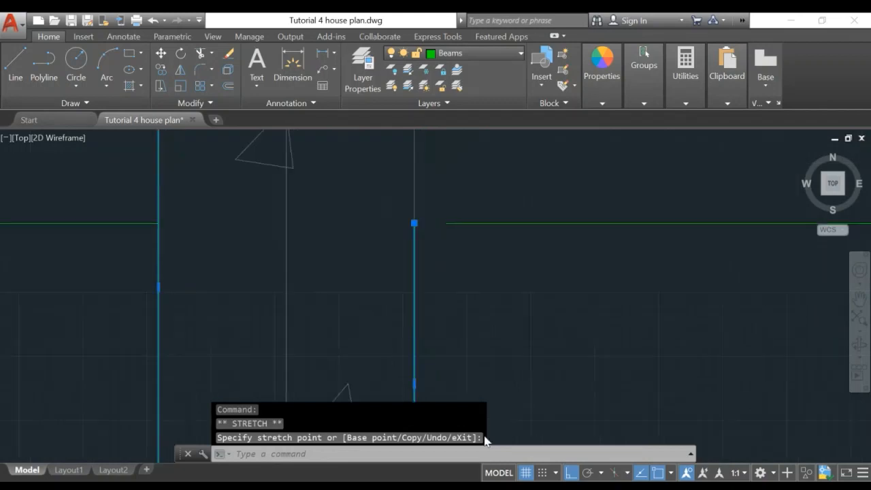
left_click(463, 225)
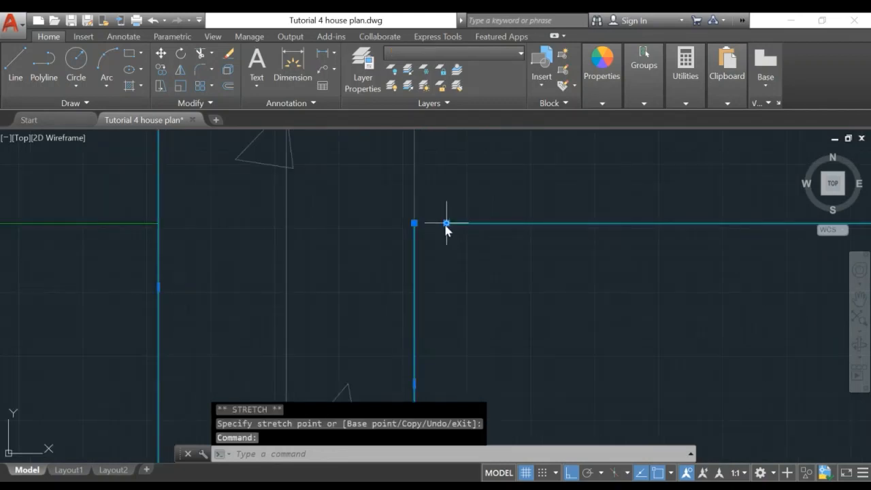
left_click(445, 222)
left_click(415, 223)
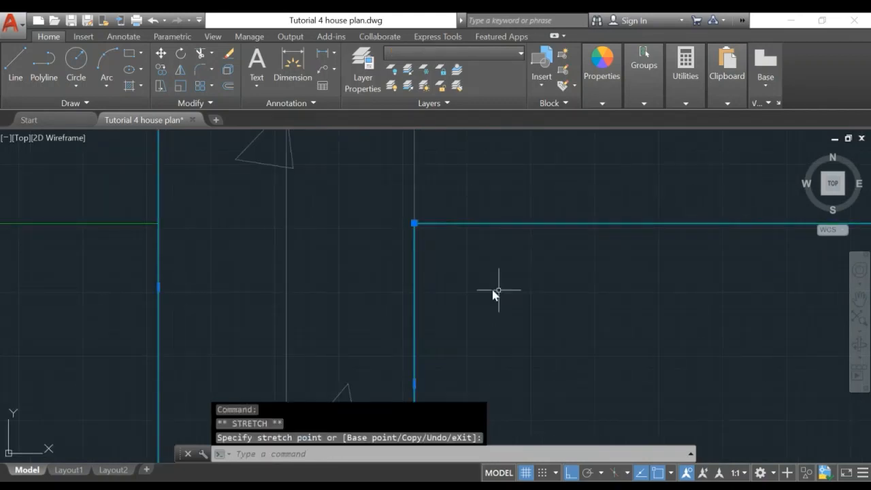
scroll(493, 295, "up", 3)
key("Escape")
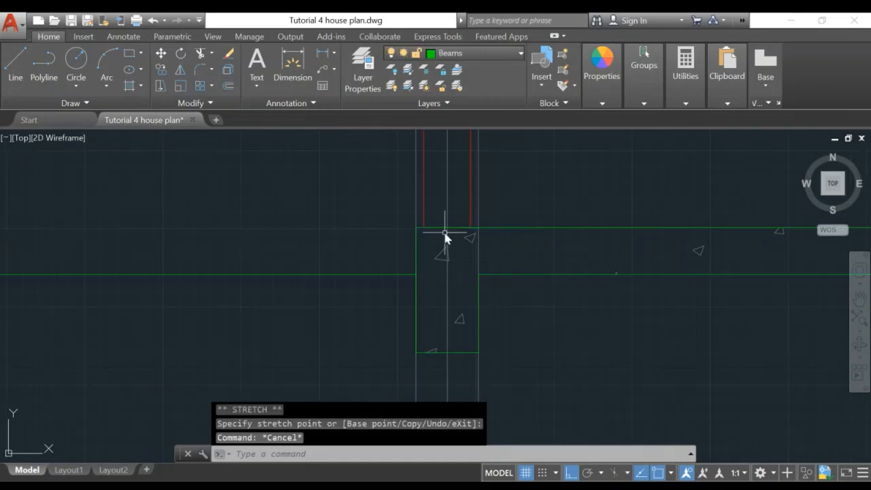
Erase the two offset lines on either side of gridline A
type("e")
key("Return")
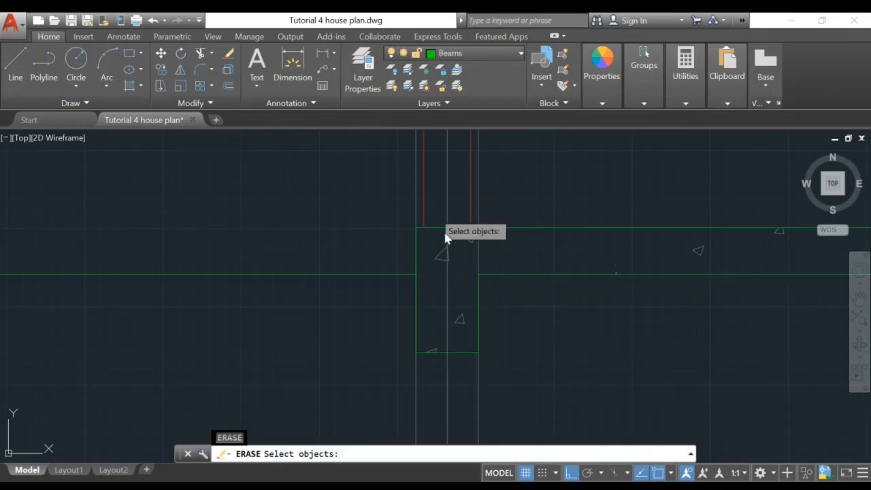
left_click(417, 208)
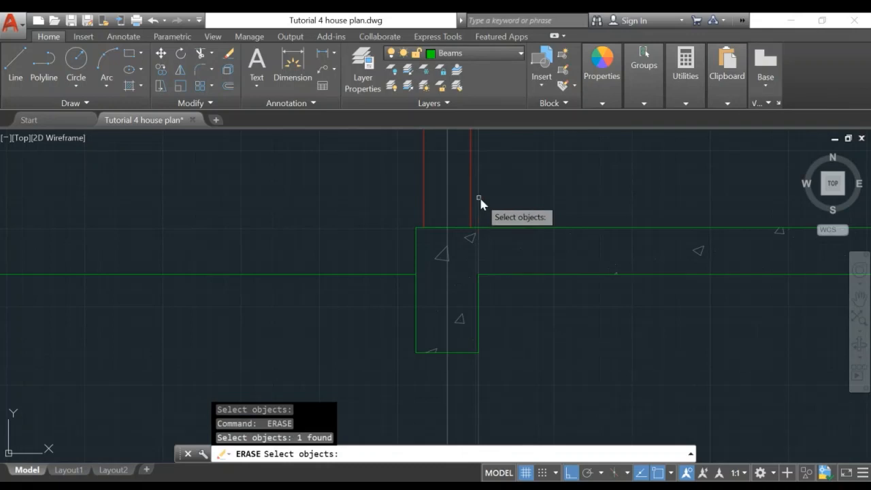
key("Return")
Erase the two offset lines on either side of gridline B
scroll(624, 349, "down", 4)
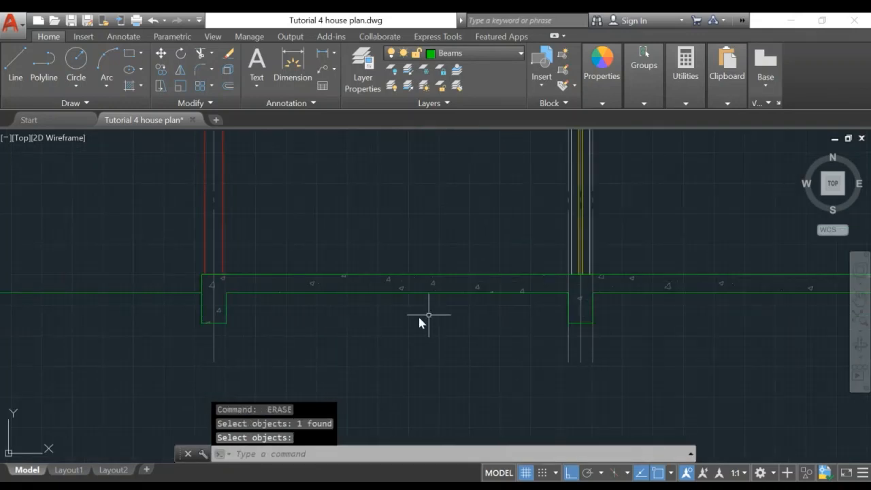
middle_click_drag(670, 355, 326, 336)
scroll(259, 309, "up", 4)
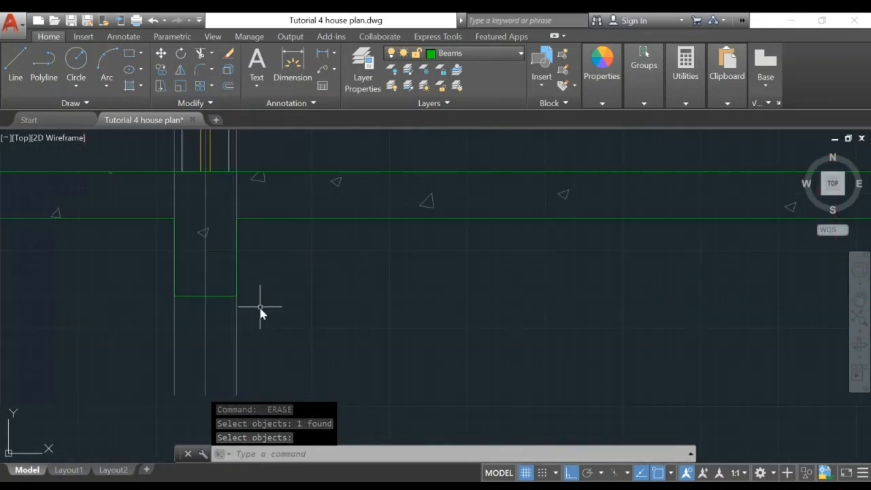
type("e")
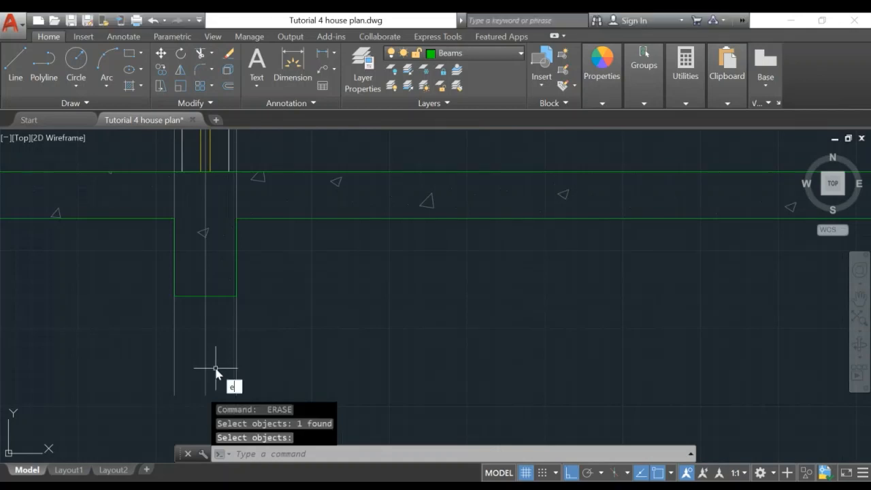
key("Return")
left_click(176, 356)
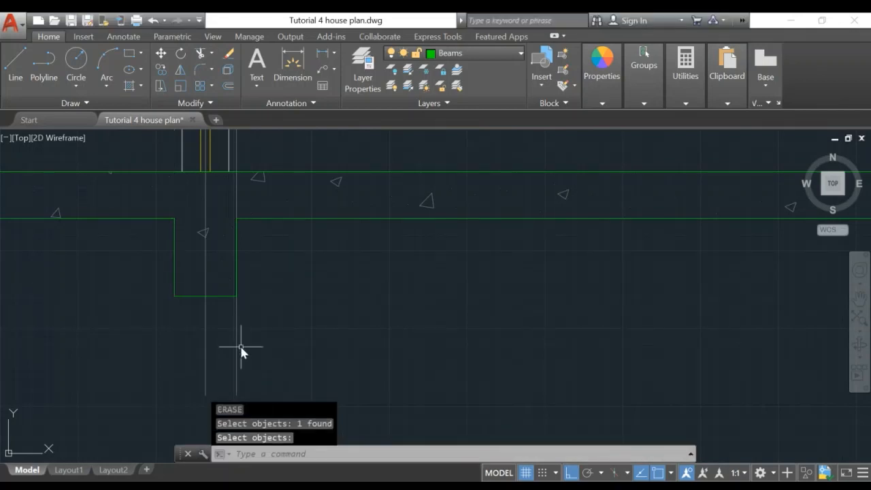
key("Return")
left_click(237, 345)
key("Return")
Stretch both outer corners of the ground beam outline at gridline C to the outer offset line
scroll(548, 307, "up", 2)
middle_click_drag(548, 307, 14, 306)
scroll(530, 286, "down", 4)
middle_click_drag(592, 288, 531, 399)
scroll(461, 314, "up", 2)
scroll(555, 374, "down", 2)
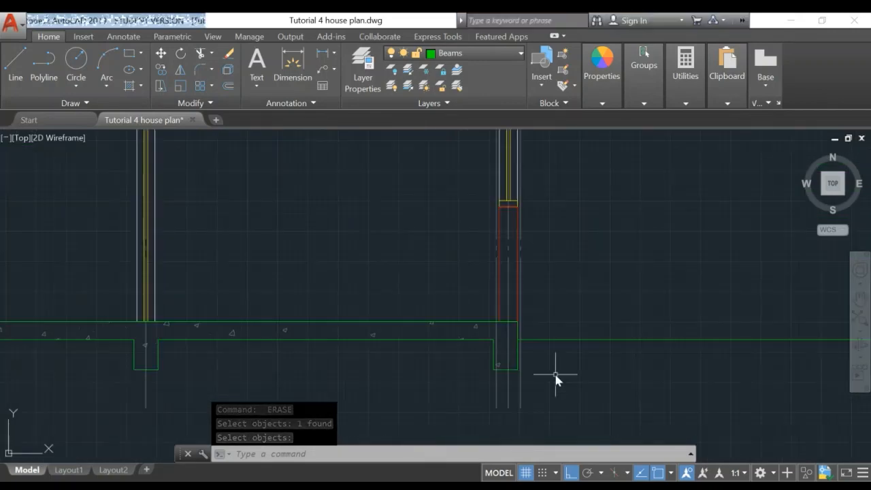
scroll(555, 374, "down", 6)
scroll(575, 379, "up", 4)
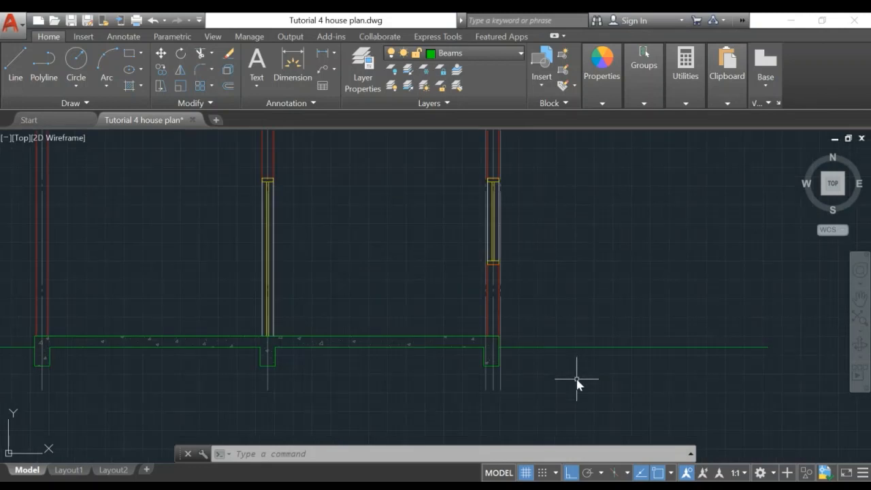
scroll(531, 379, "up", 8)
middle_click_drag(419, 317, 548, 366)
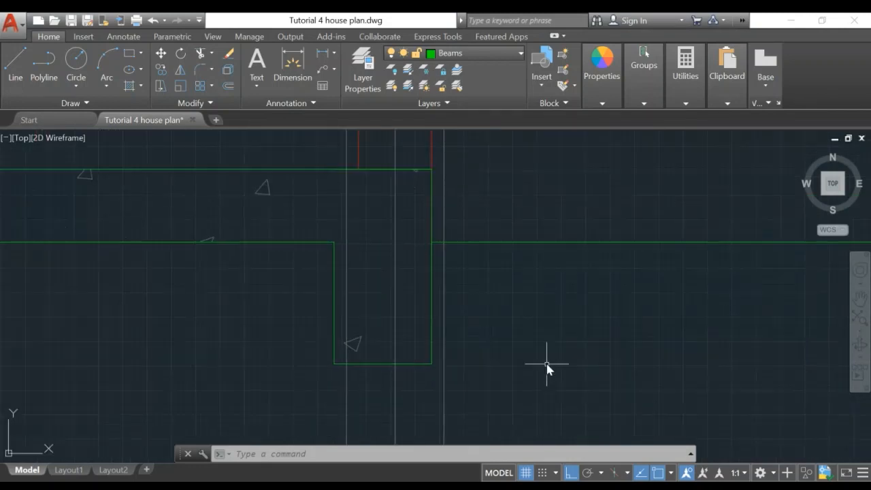
left_click(431, 196)
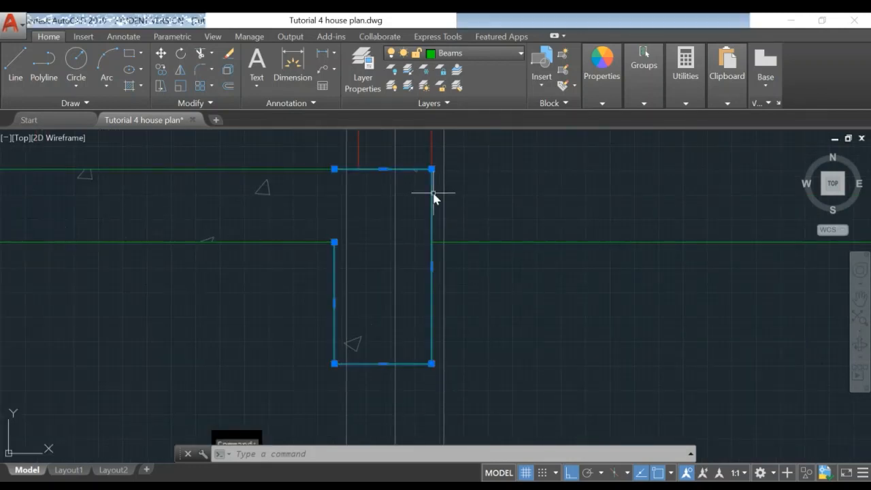
left_click(431, 169)
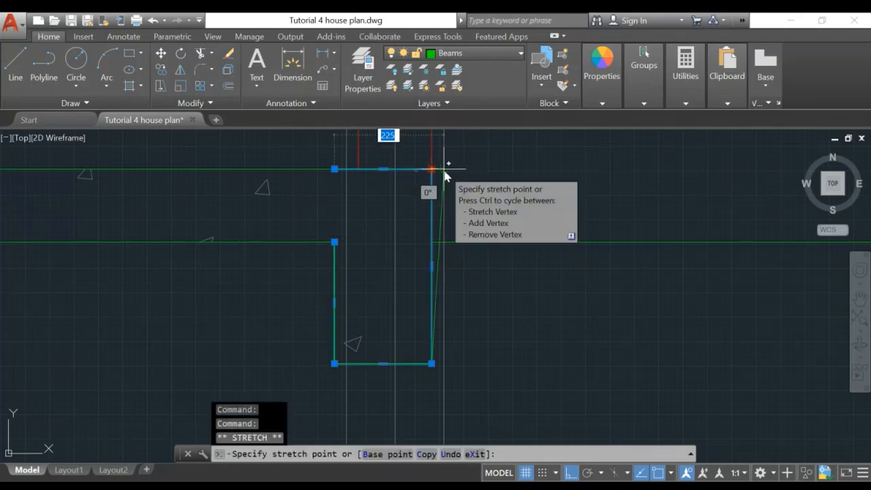
left_click(432, 363)
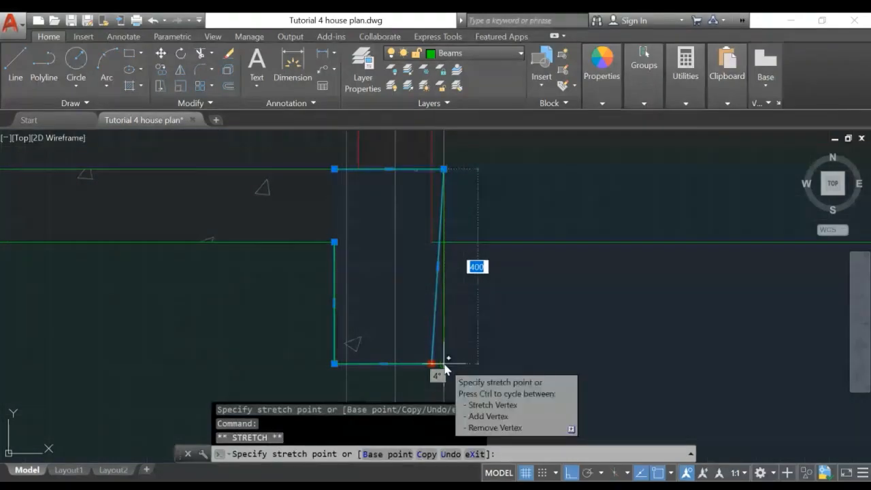
left_click(443, 363)
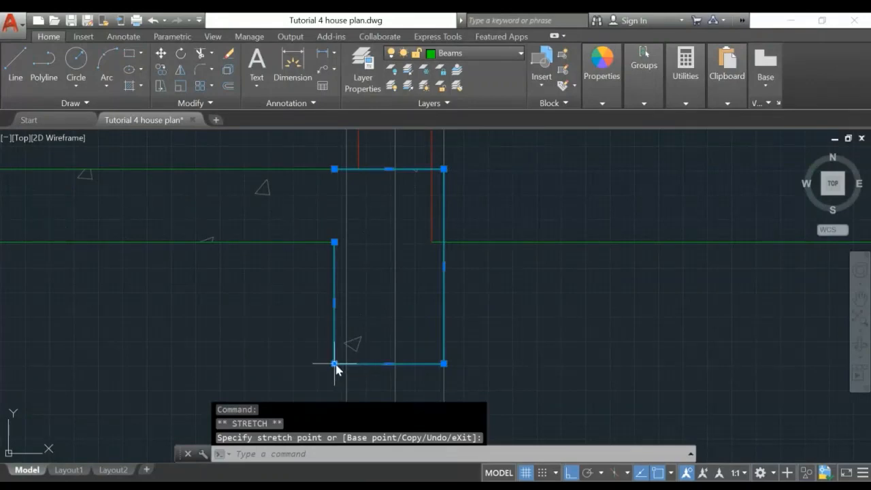
Stretch both inner corners of the ground beam outline at gridline C to the inner offset line
left_click(345, 363)
left_click(334, 241)
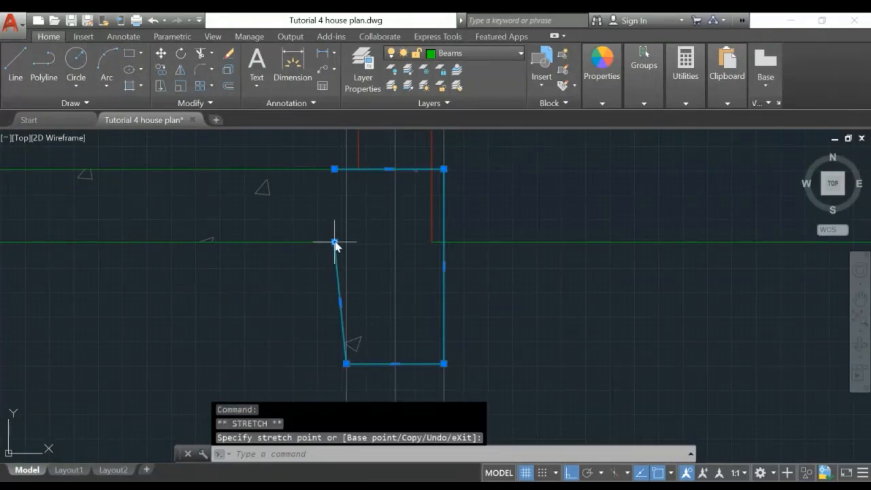
left_click(346, 243)
key("Escape")
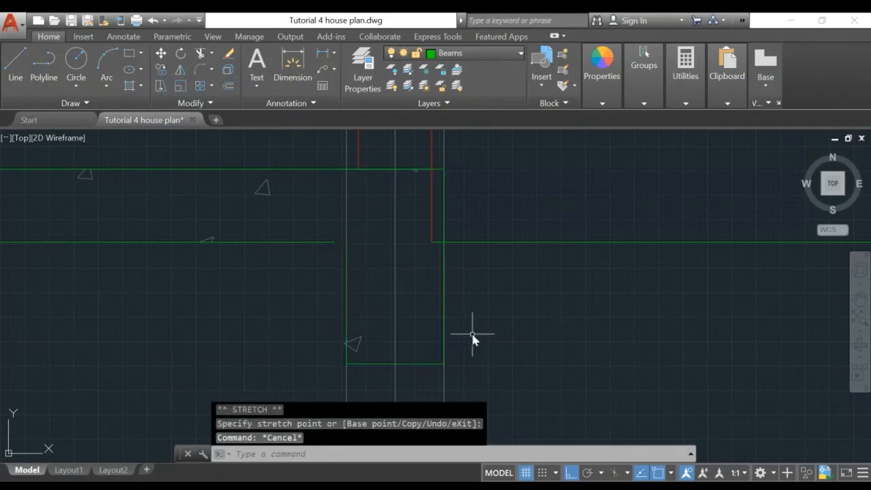
Extend the slab's underside line to meet the inner edge of the ground beam at gridline C
left_click(327, 242)
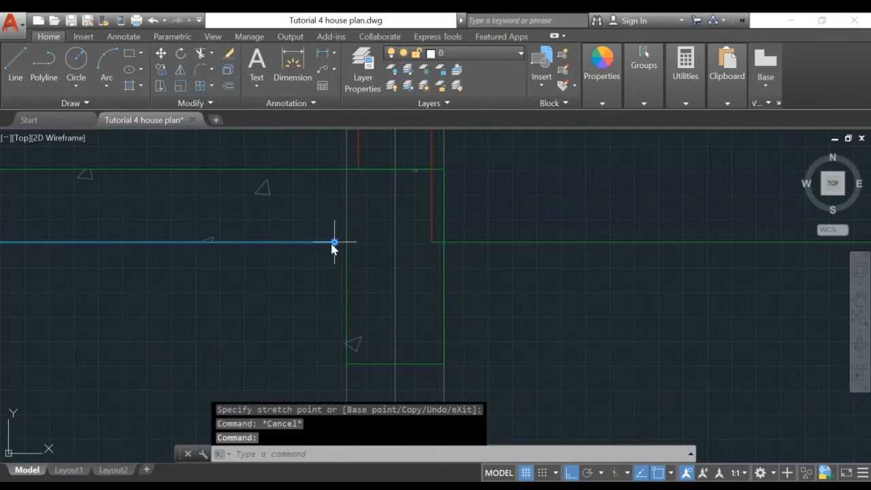
left_click(334, 241)
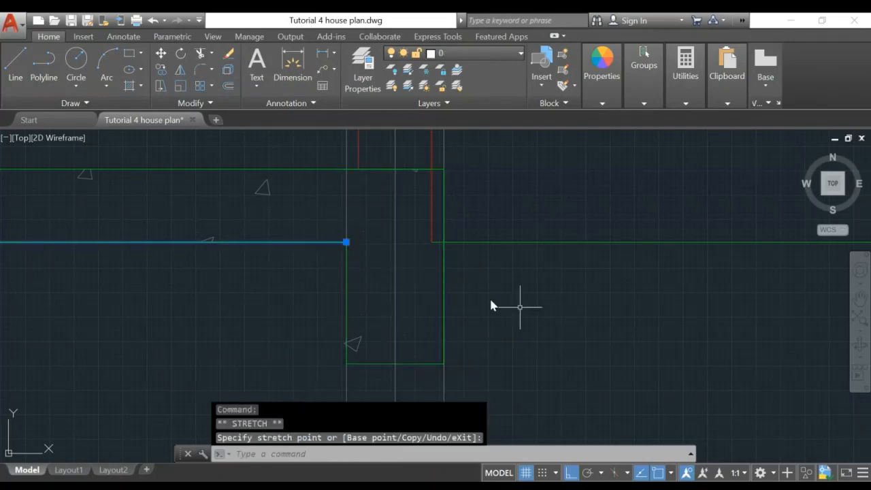
key("Escape")
Trim the wall line and the ground line stub inside the ground beam at gridline C, using the beam outline as cutting edge
middle_click_drag(492, 229, 461, 272)
type("tr")
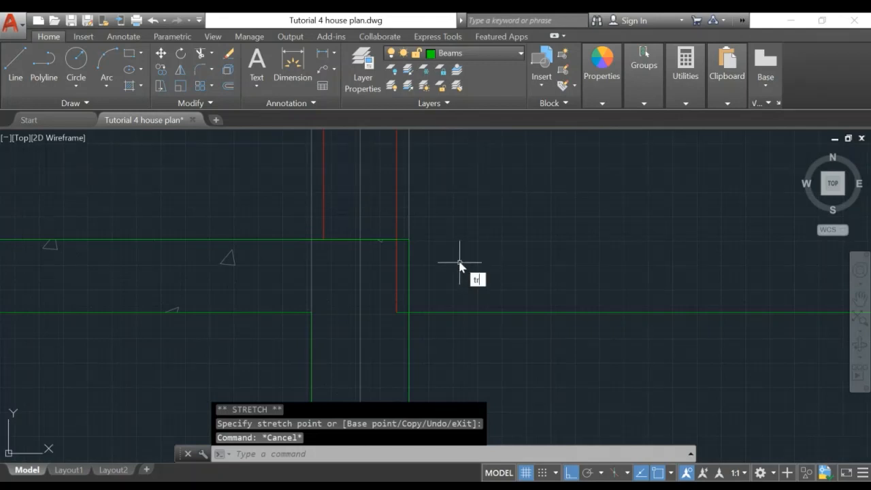
key("Return")
left_click(387, 241)
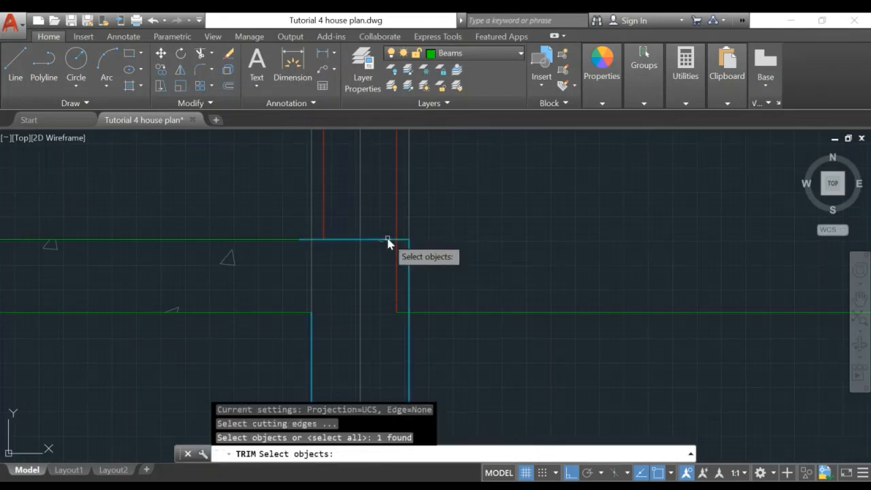
key("Return")
left_click(395, 243)
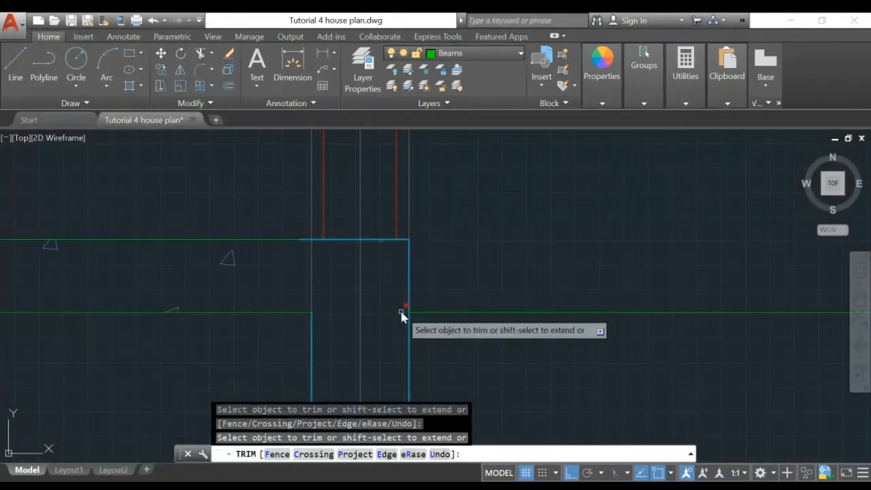
key("Return")
Examine the section from the ground beams and floor slab up to the upper beams and gridline dimensions
scroll(489, 279, "down", 5)
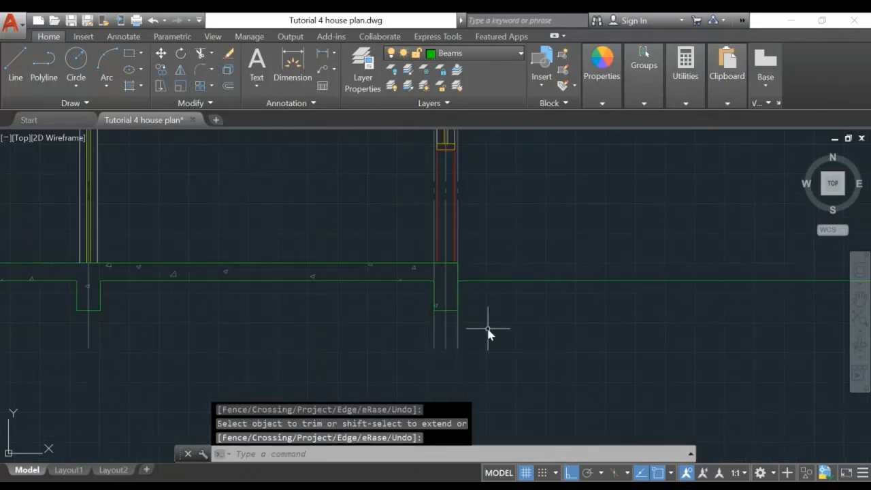
middle_click_drag(487, 329, 589, 345)
scroll(245, 332, "down", 1)
middle_click_drag(401, 337, 456, 301)
scroll(457, 302, "down", 4)
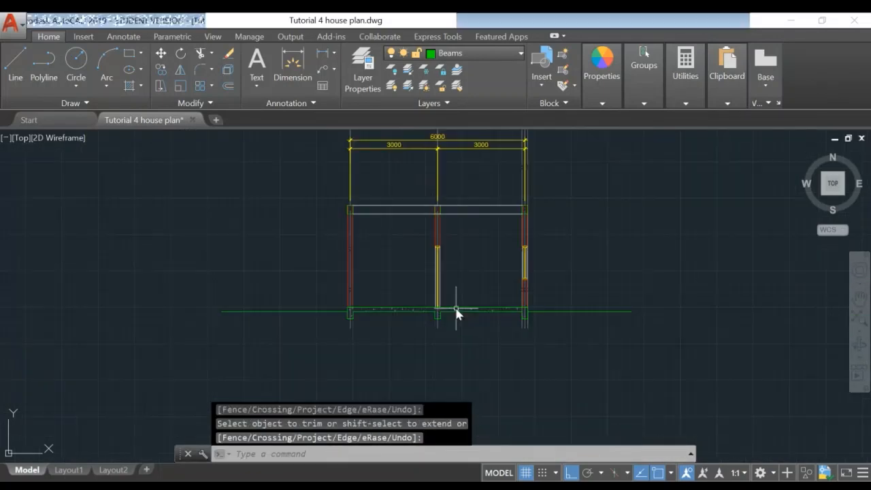
scroll(469, 340, "up", 2)
middle_click_drag(479, 243, 425, 323)
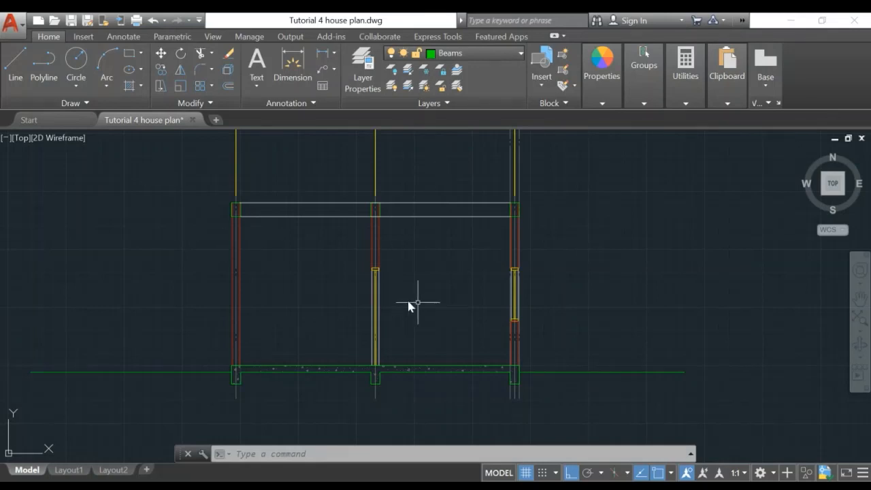
middle_click_drag(417, 302, 446, 280)
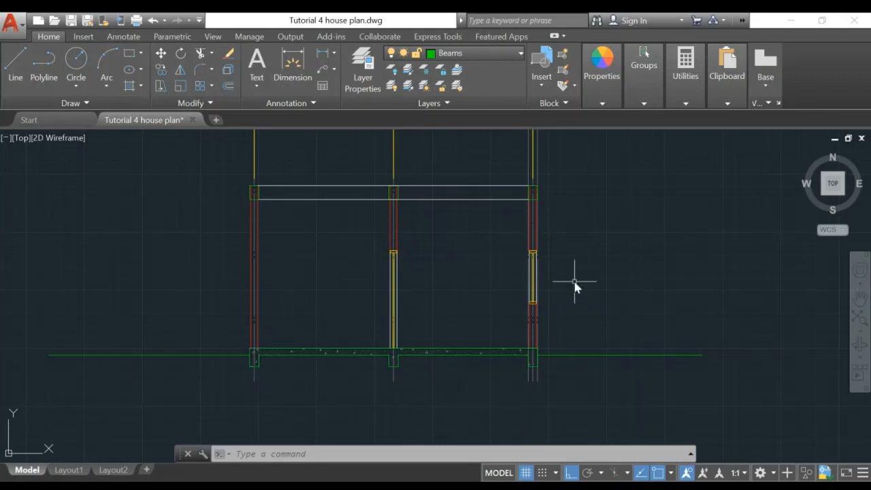
scroll(574, 281, "down", 2)
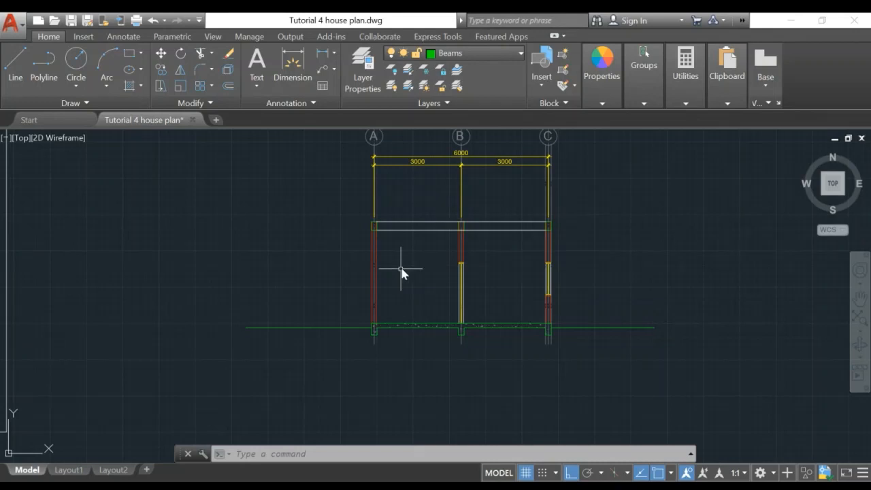
scroll(405, 243, "up", 2)
mouse_move(395, 232)
middle_mouse_down()
mouse_move(393, 279)
mouse_move(347, 354)
middle_mouse_up()
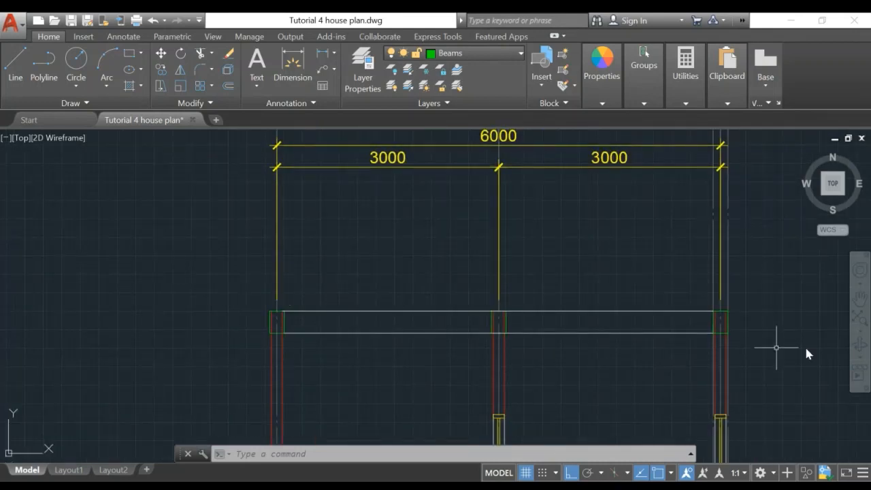
scroll(345, 326, "up", 2)
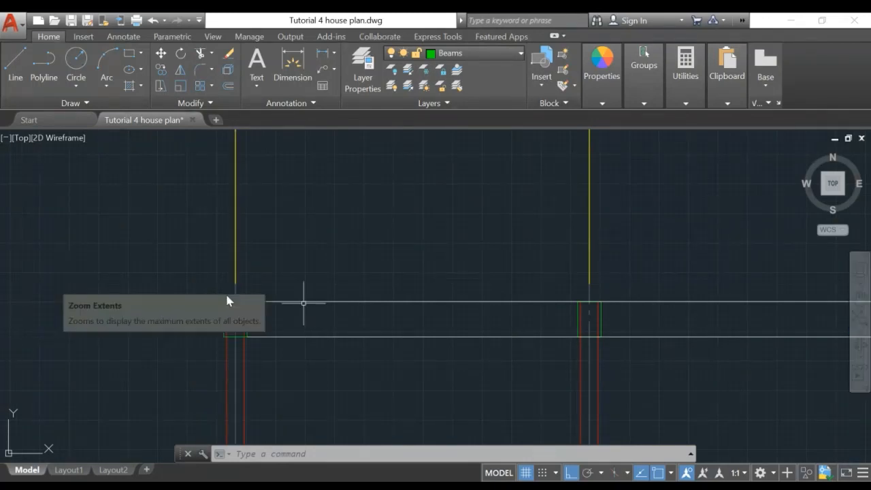
scroll(411, 371, "down", 3)
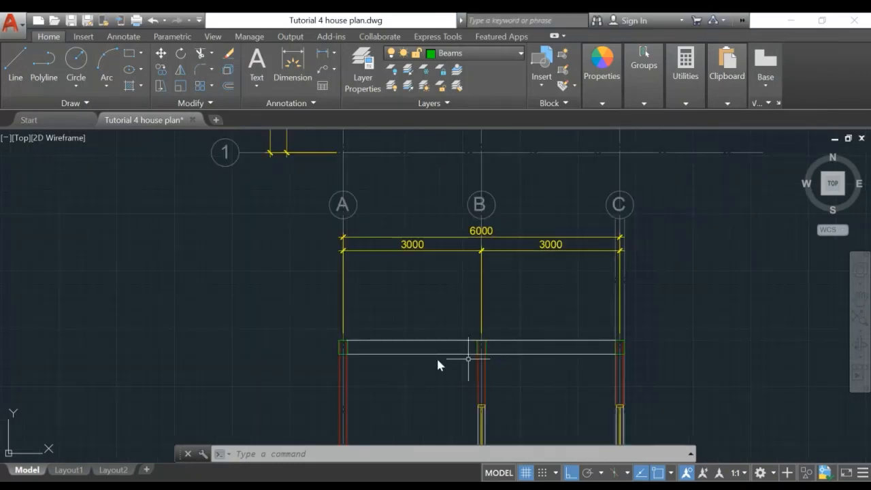
scroll(504, 373, "down", 3)
mouse_move(504, 372)
middle_mouse_down()
mouse_move(491, 295)
mouse_move(469, 278)
mouse_move(392, 277)
middle_mouse_up()
Offset the top line running between the upper beams 100 downward to form the upper slab's underside
scroll(490, 297, "up", 4)
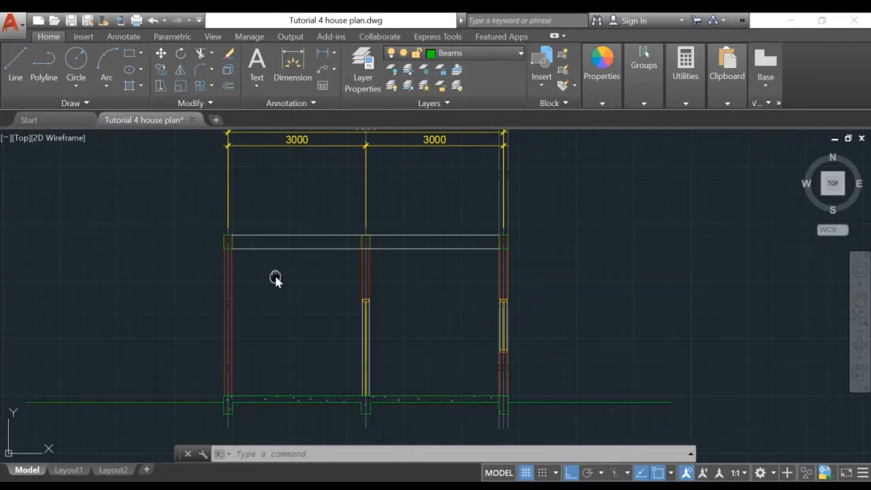
middle_click_drag(276, 279, 277, 301)
scroll(282, 301, "up", 1)
scroll(245, 277, "up", 3)
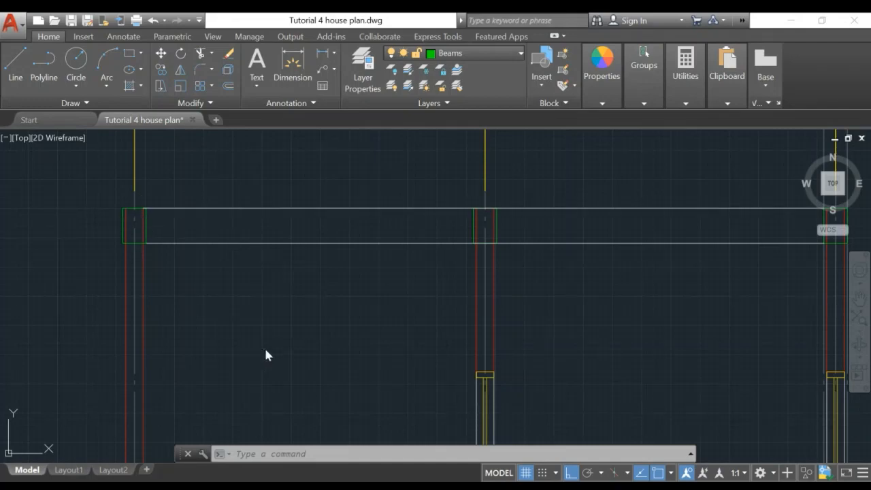
type("o")
key("Return")
type("100")
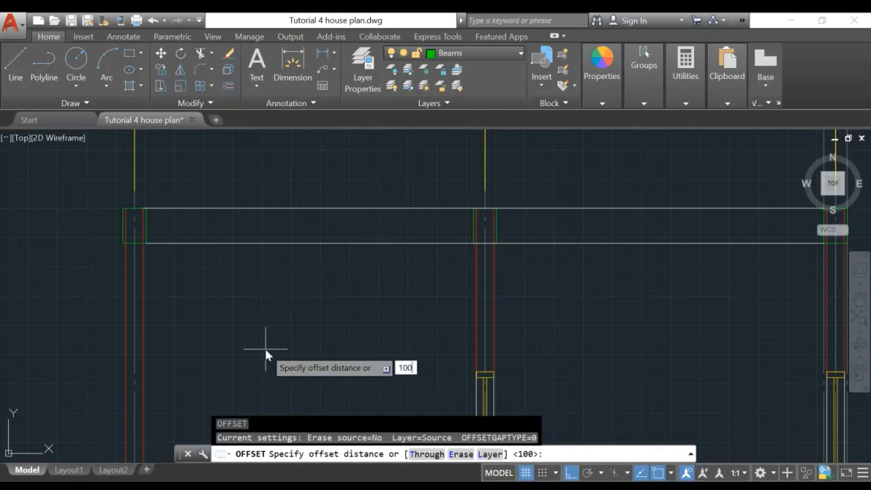
key("Return")
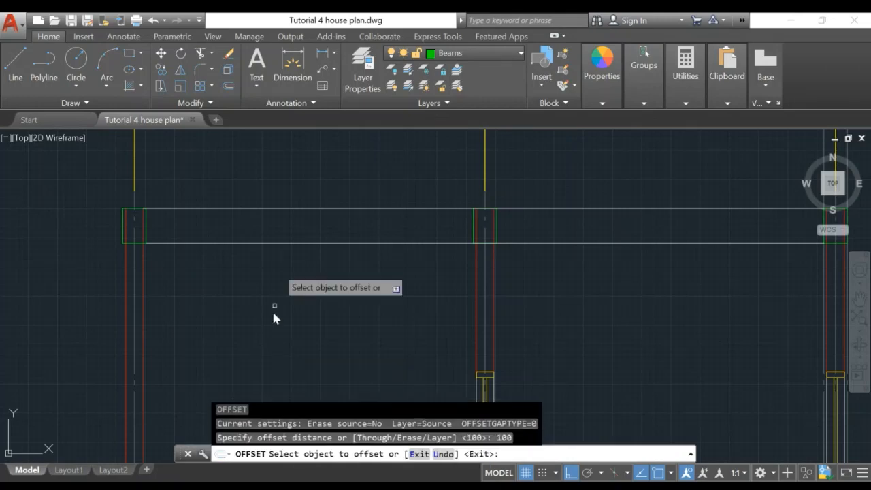
left_click(302, 208)
left_click(289, 219)
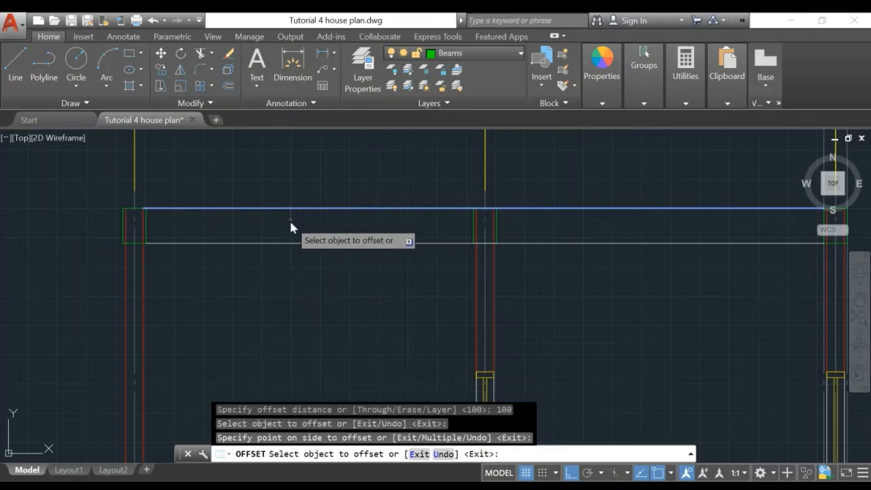
key("Escape")
Assign the upper slab's top and underside lines to the Beams layer and set their colour to ByLayer
middle_click_drag(291, 288, 230, 353)
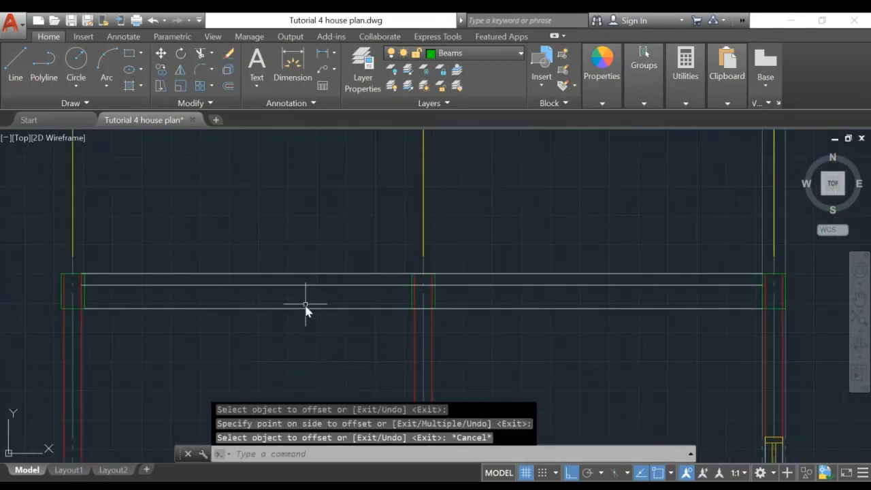
left_click(301, 284)
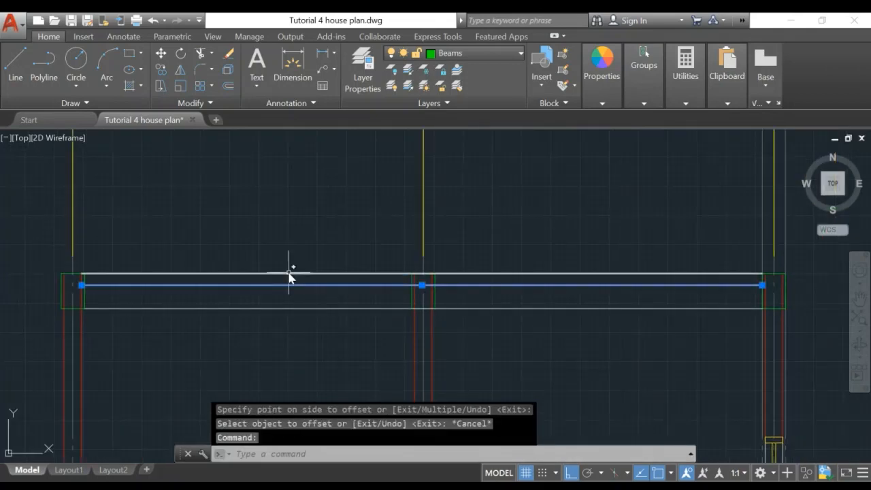
left_click(289, 273)
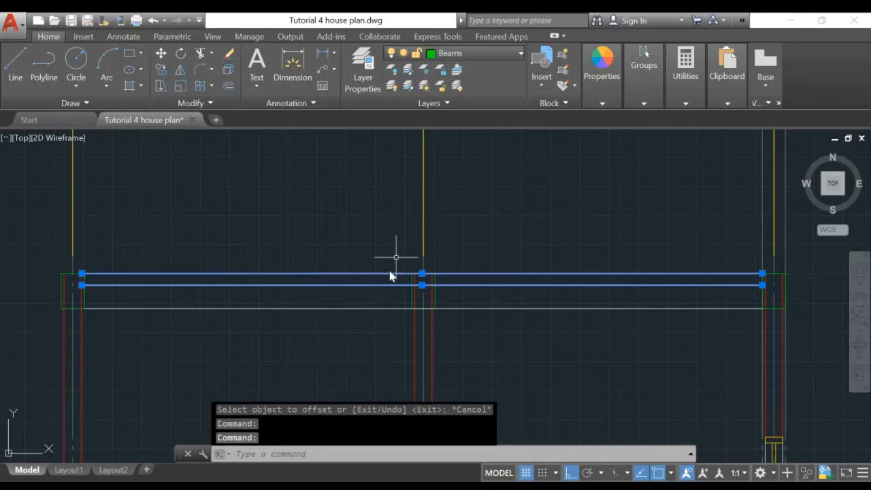
left_click(521, 55)
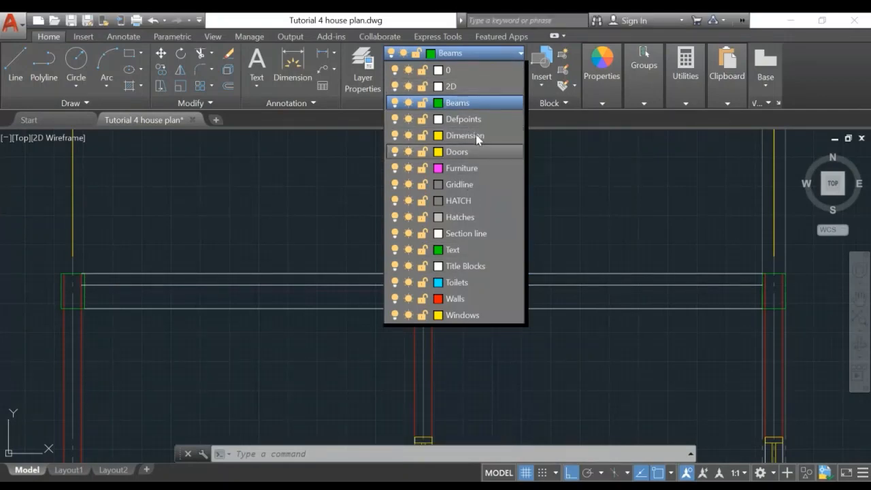
left_click(457, 104)
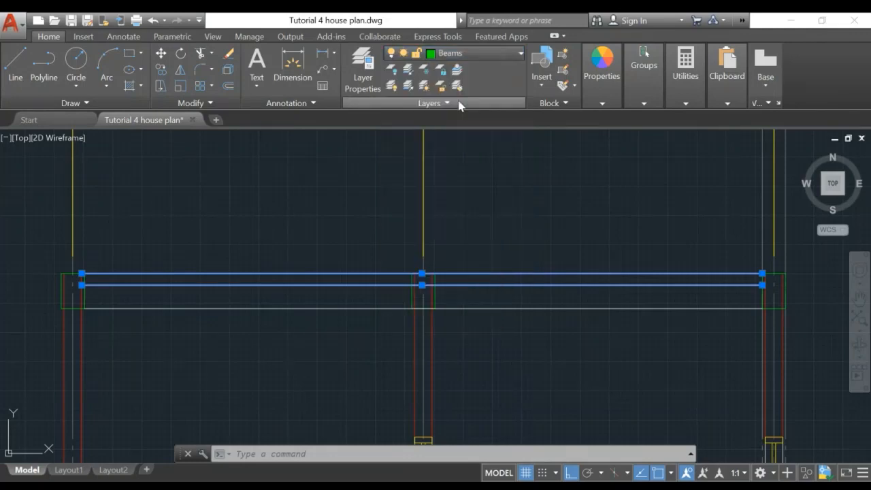
left_click(601, 76)
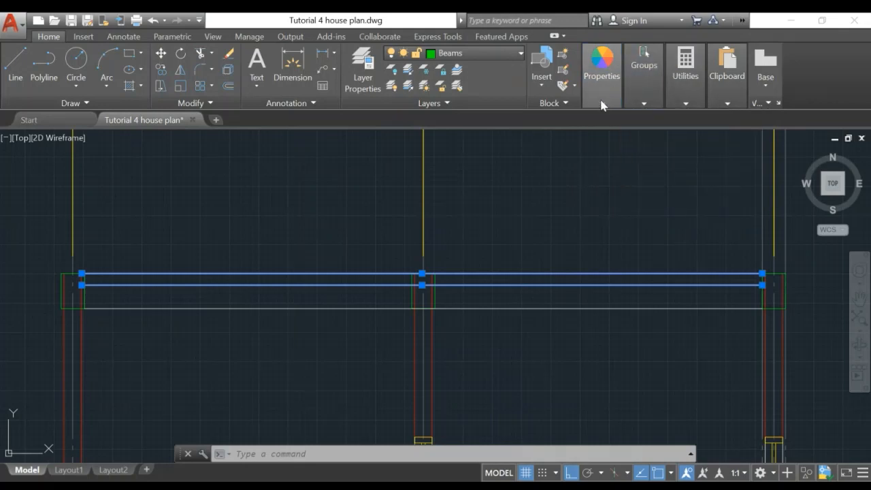
mouse_move(600, 103)
left_click(690, 117)
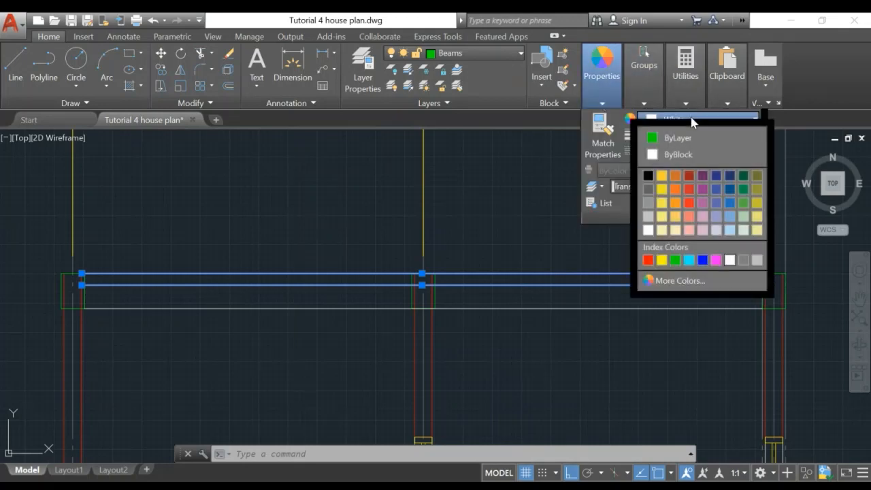
left_click(678, 137)
key("Escape")
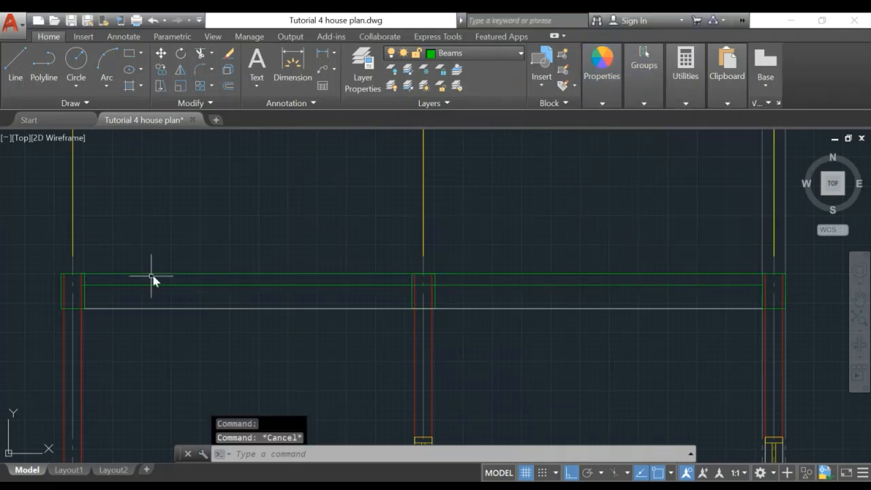
Trim the overlapping slab, beam and wall lines where the upper slab meets the beam at gridline A
scroll(143, 285, "up", 3)
middle_click_drag(132, 289, 500, 294)
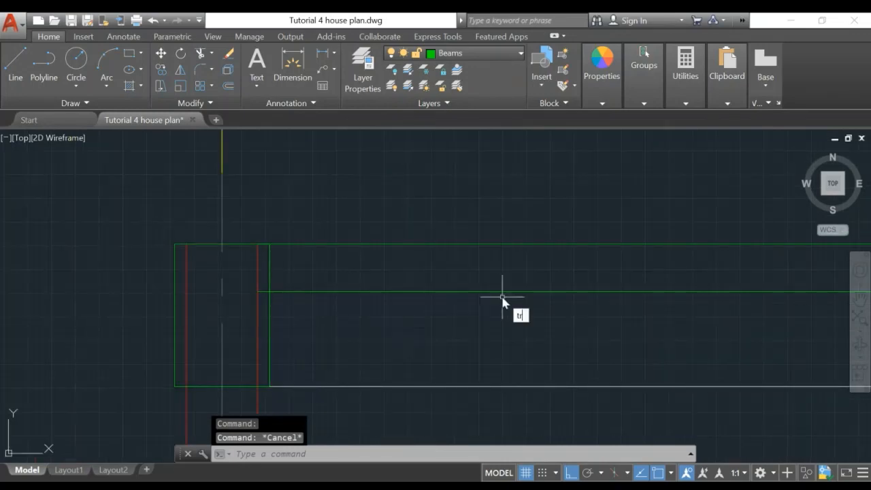
type("tr")
key("Return")
left_click(269, 334)
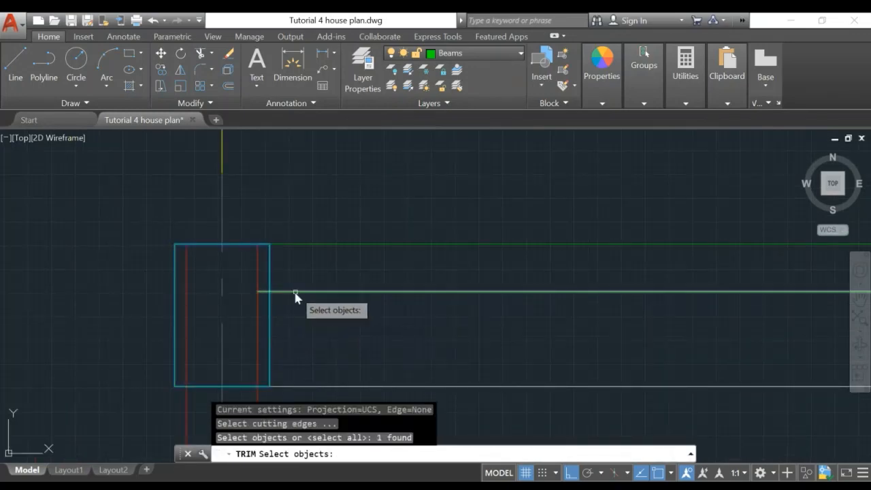
left_click(295, 292)
left_click(305, 244)
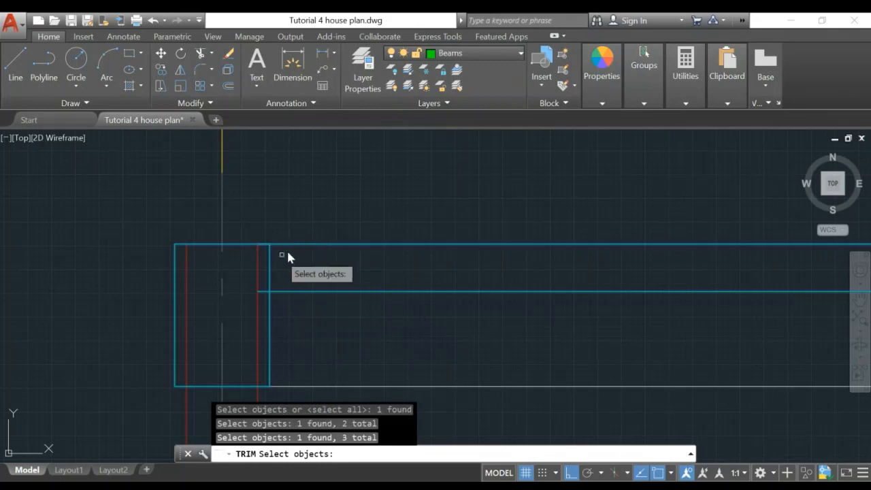
key("Return")
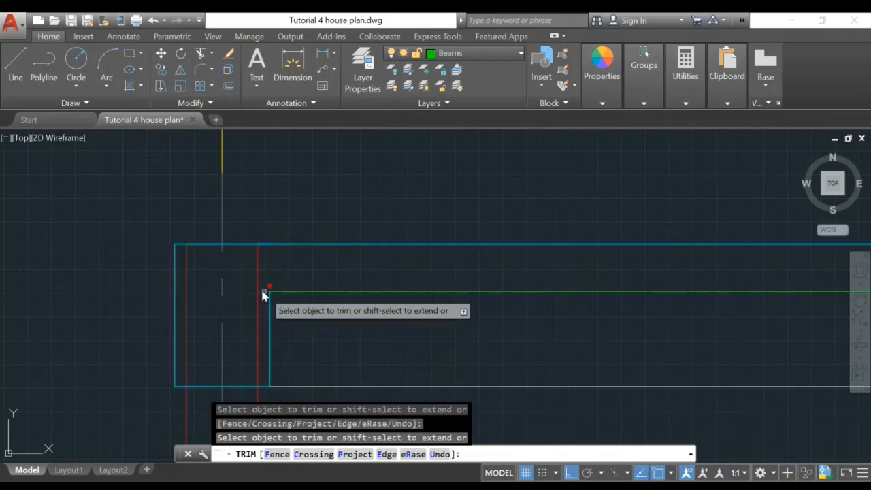
left_click(259, 365)
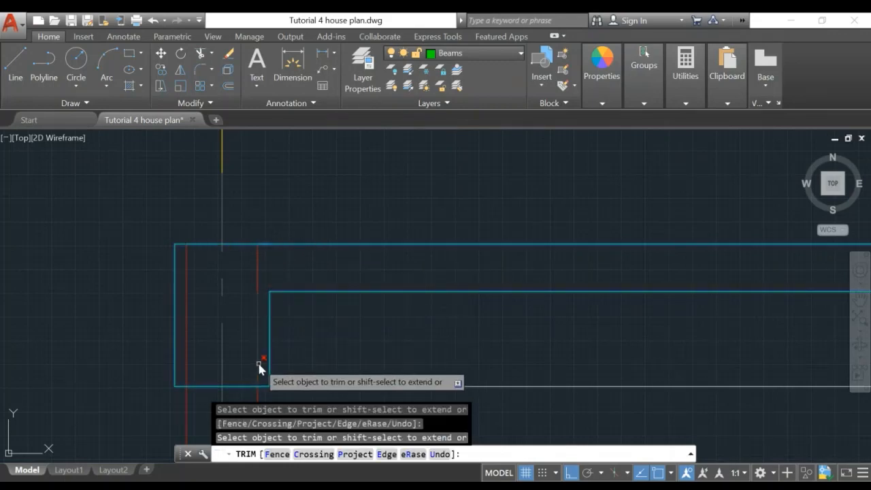
left_click(187, 349)
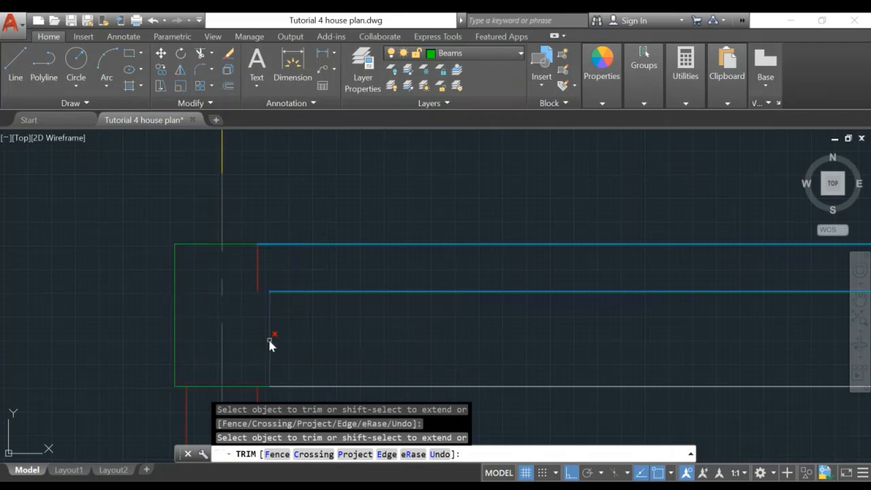
key("Escape")
Erase the leftover red wall line segment inside the upper beam at gridline A
key("Return")
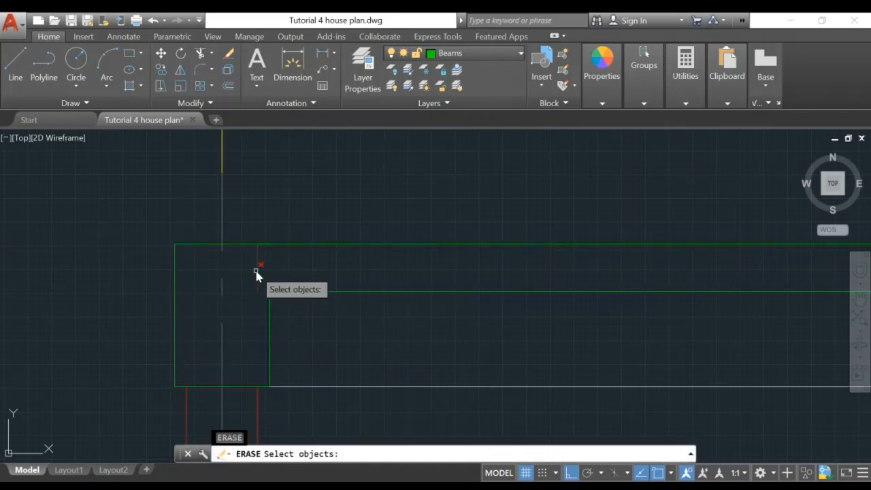
left_click(256, 272)
left_click(262, 287)
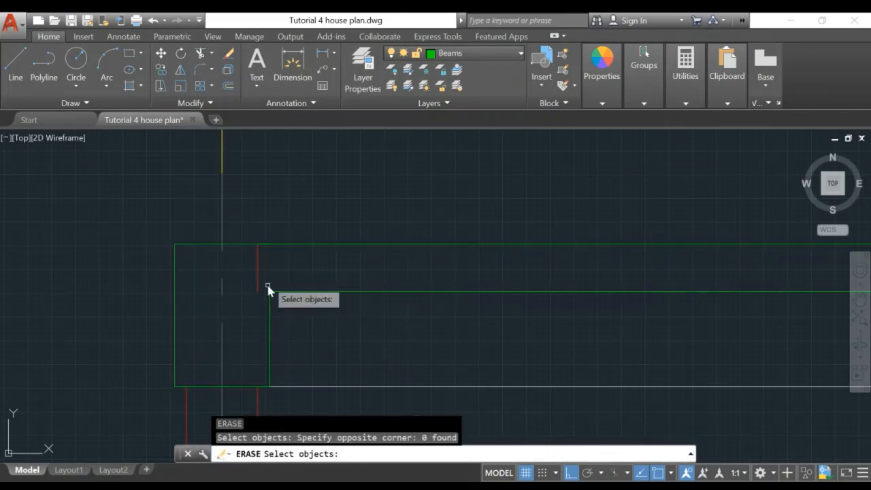
left_click(266, 272)
left_click(252, 267)
key("Return")
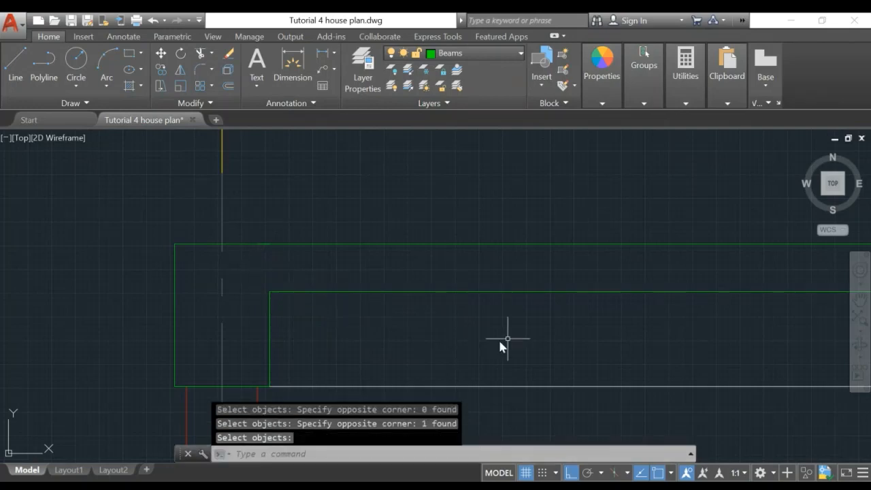
Trim the red wall lines and the slab underside line inside the upper beam at gridline B
scroll(651, 340, "up", 3)
middle_click_drag(98, 340, 58, 245)
scroll(348, 285, "up", 2)
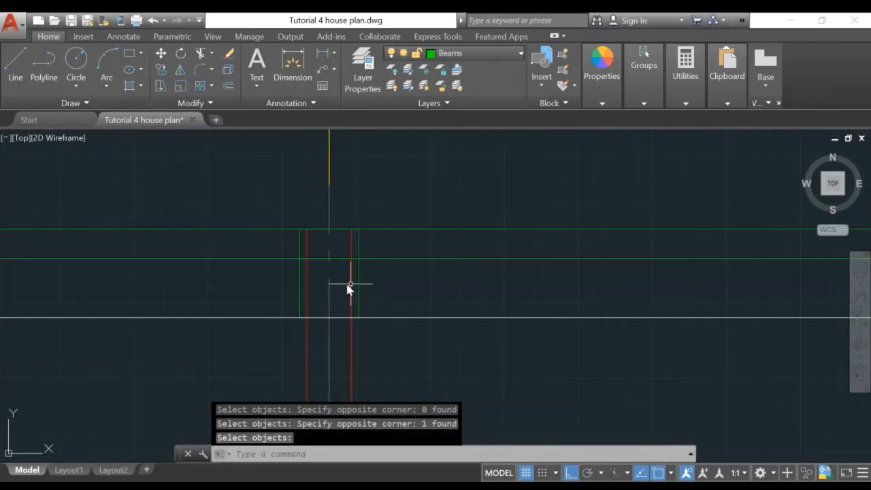
type("tr")
key("Return")
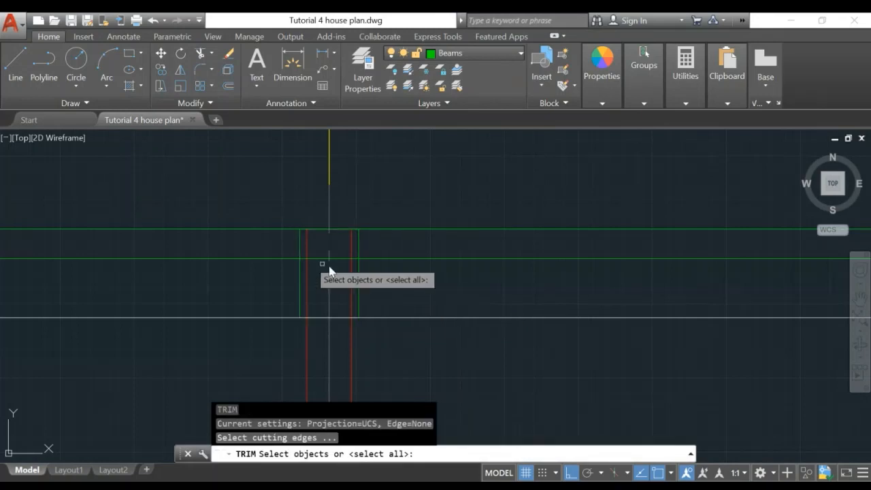
left_click(300, 253)
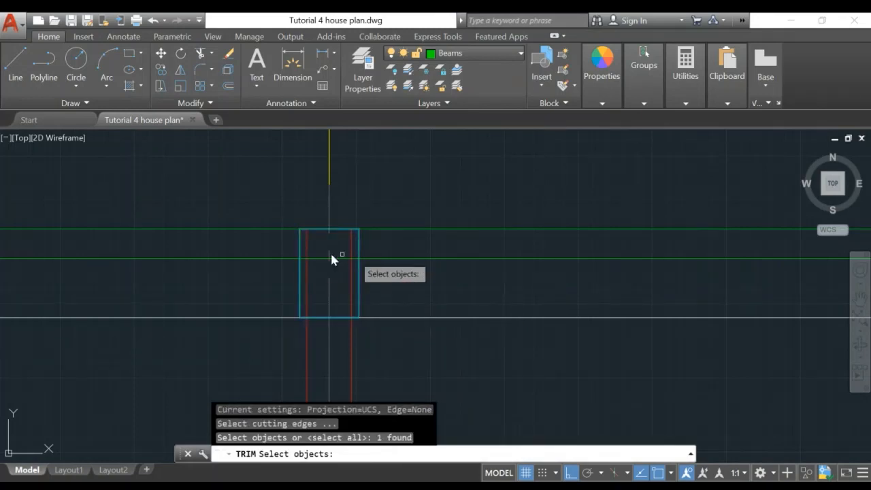
left_click(376, 260)
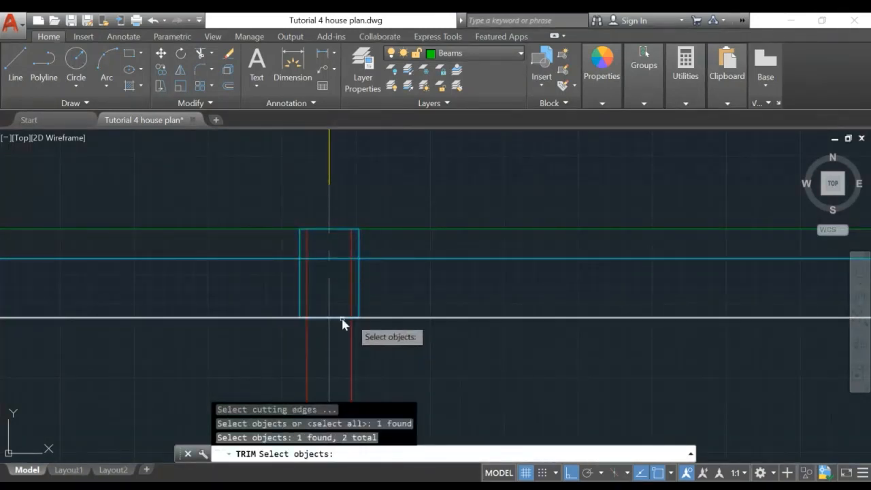
key("Return")
left_click(304, 244)
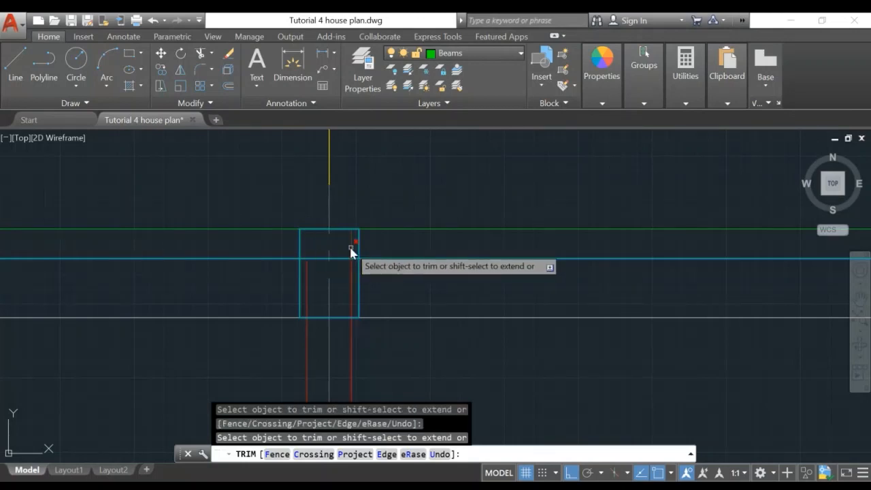
left_click(350, 245)
left_click(341, 259)
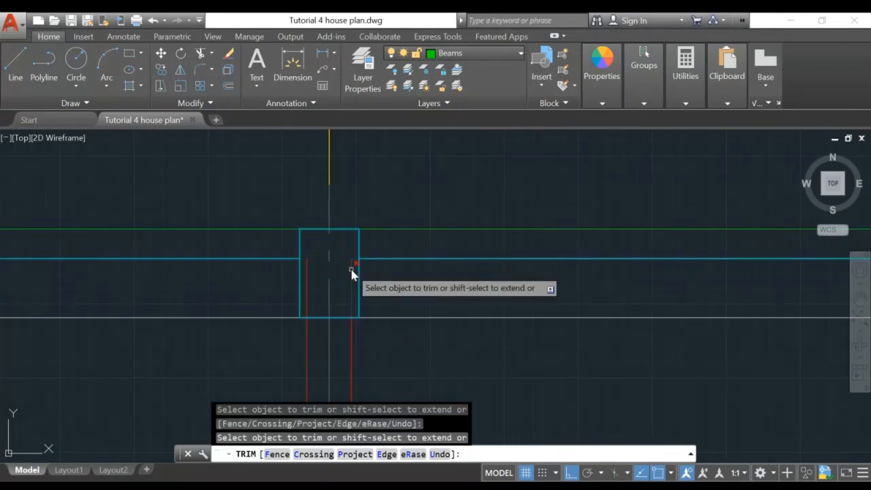
left_click(306, 277)
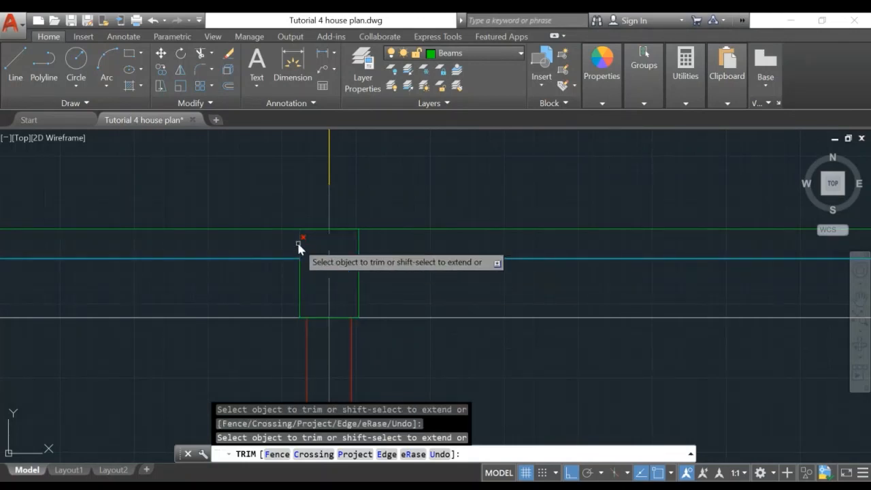
Trim both side edges of the gridline B beam between the slab's top and underside lines
left_click(299, 244)
left_click(359, 246)
key("Return")
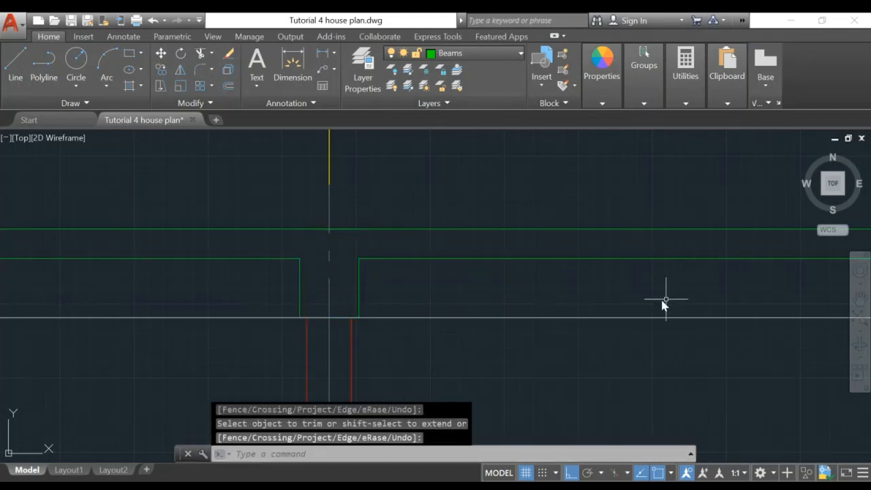
Trim the red wall lines and the beam's inner edge within the slab thickness where the upper slab meets the beam at gridline C
middle_click_drag(664, 298, 26, 264)
middle_click_drag(479, 274, 241, 273)
type("t")
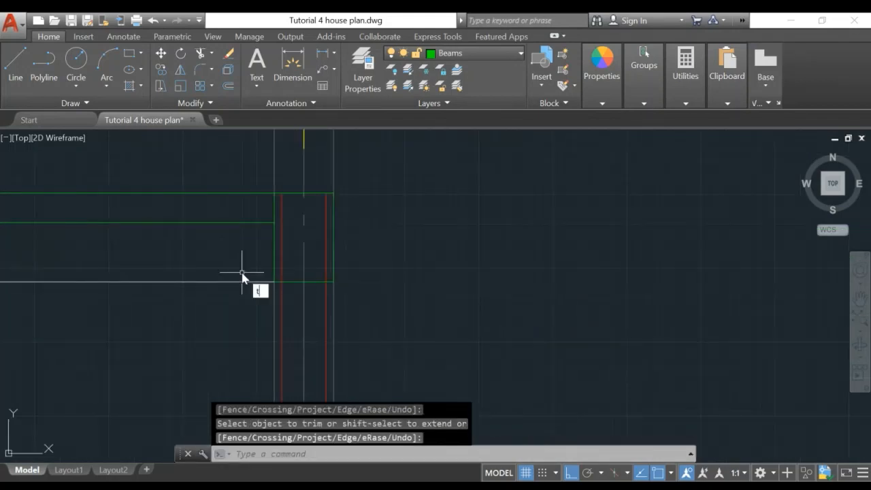
type("r")
key("Return")
left_click(254, 221)
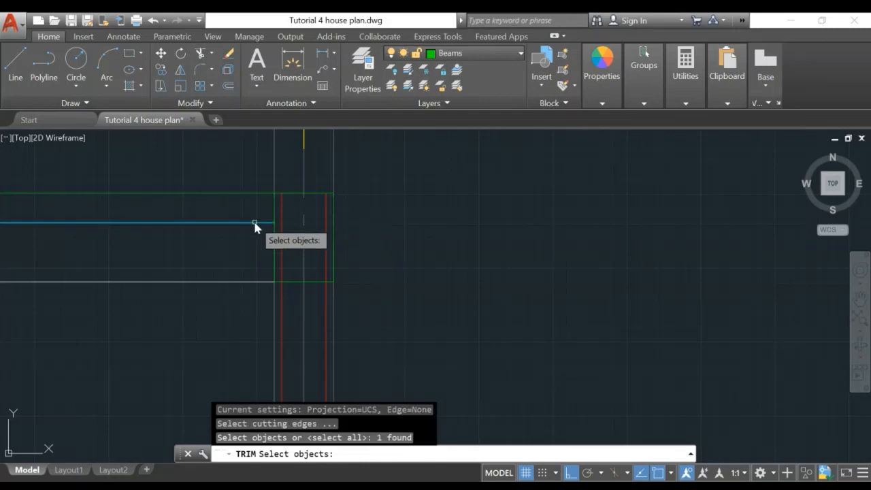
left_click(274, 270)
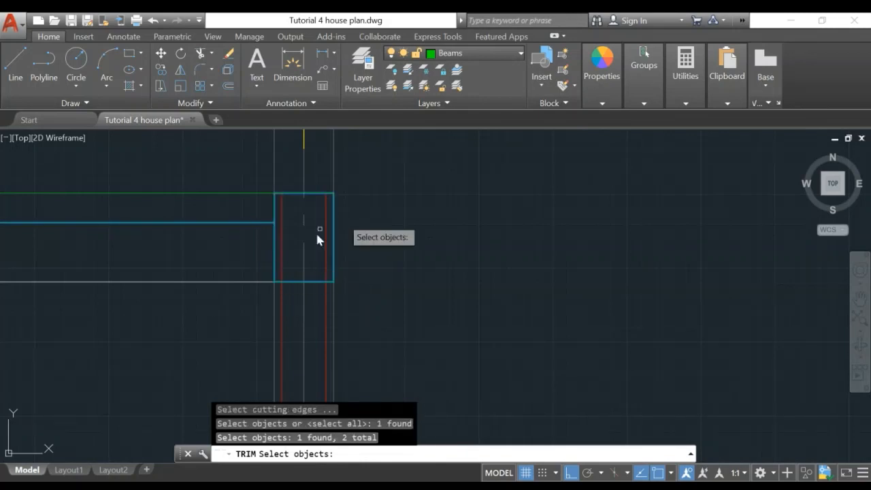
left_click(256, 193)
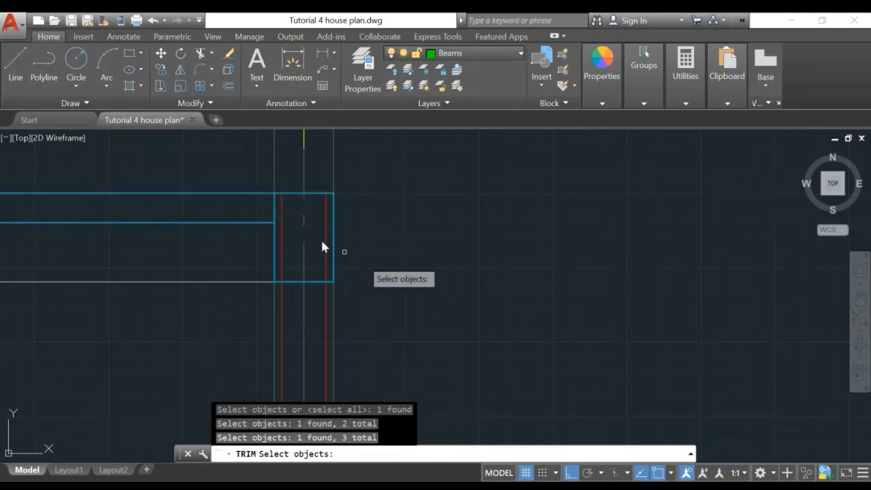
key("Return")
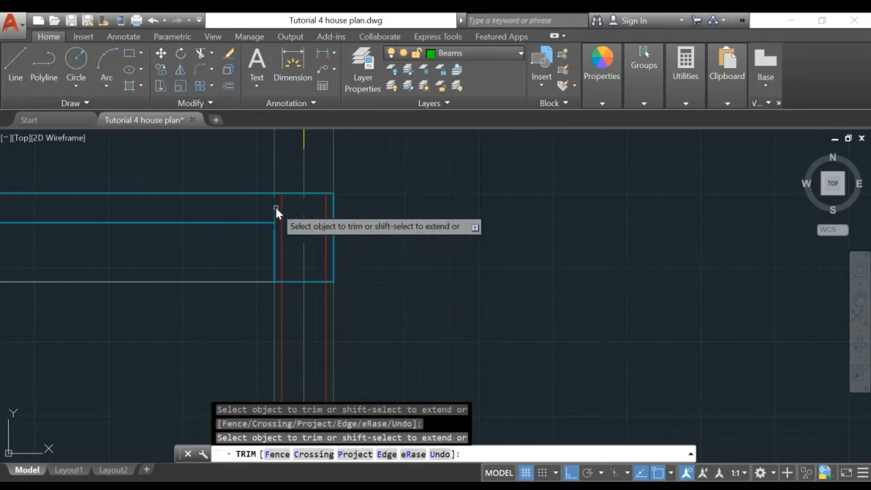
left_click(281, 212)
left_click(326, 244)
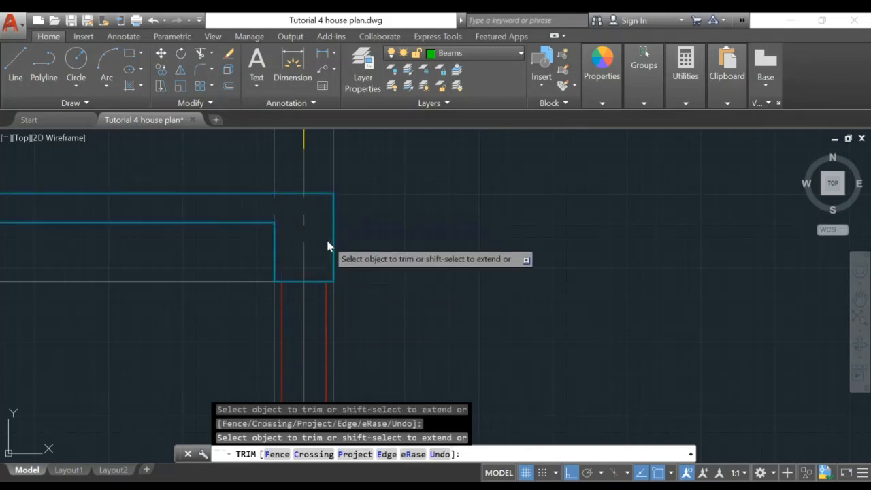
key("Return")
Erase the vertical construction lines running along the faces of the beam at gridline C
scroll(373, 233, "down", 2)
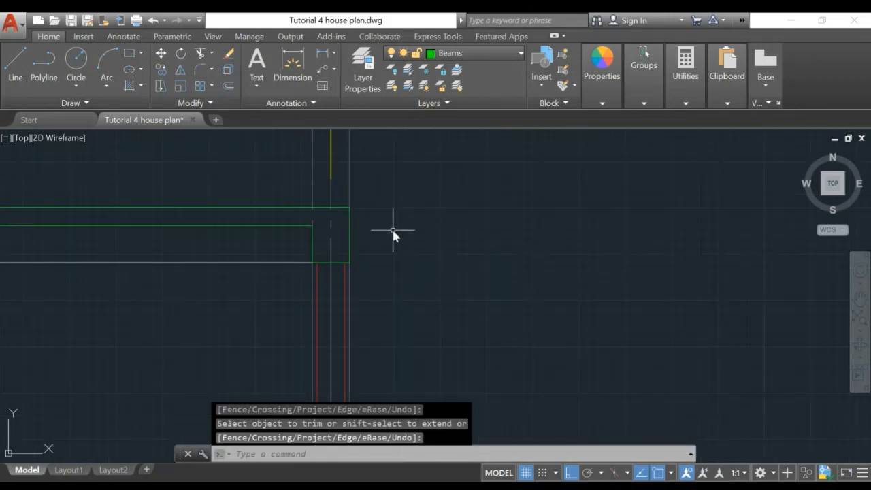
scroll(393, 233, "down", 2)
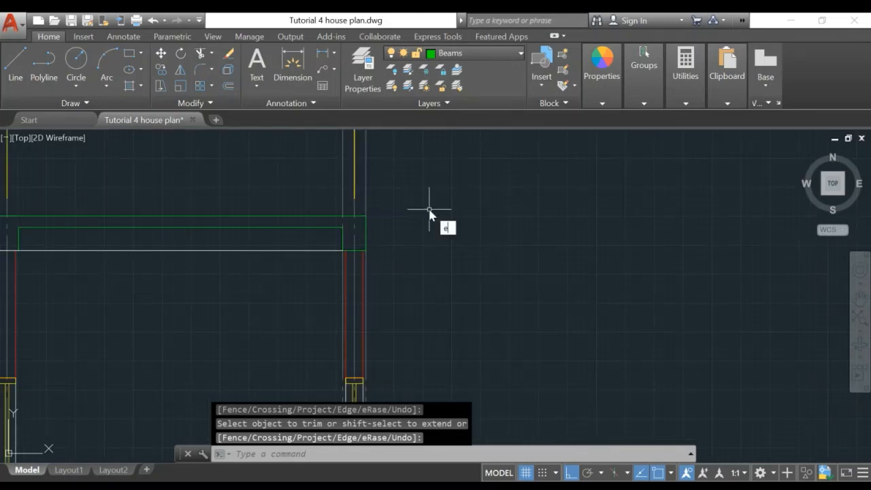
key("Return")
left_click(344, 188)
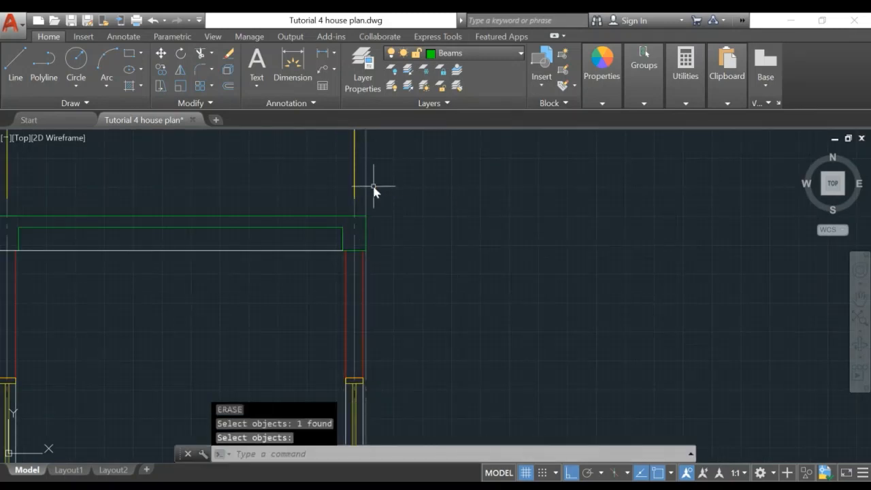
Compare the drawn section with the rooms that section line A-A crosses on the floor plan
middle_click_drag(185, 293, 405, 317)
scroll(317, 317, "down", 2)
middle_click_drag(334, 384, 429, 327)
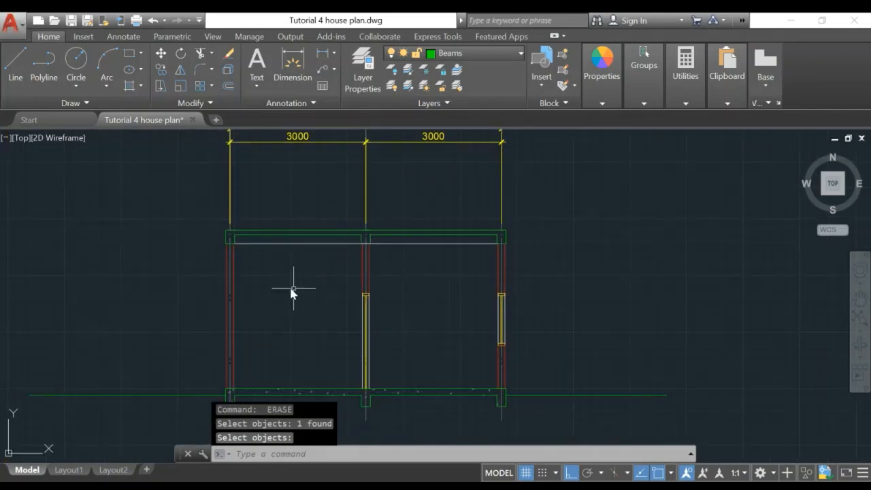
mouse_move(291, 289)
middle_mouse_down()
mouse_move(302, 276)
mouse_move(302, 246)
middle_mouse_up()
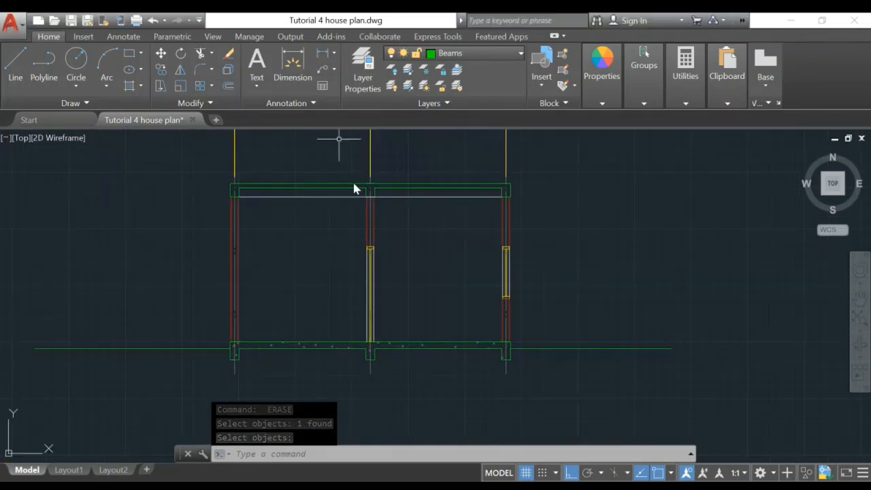
key("Return")
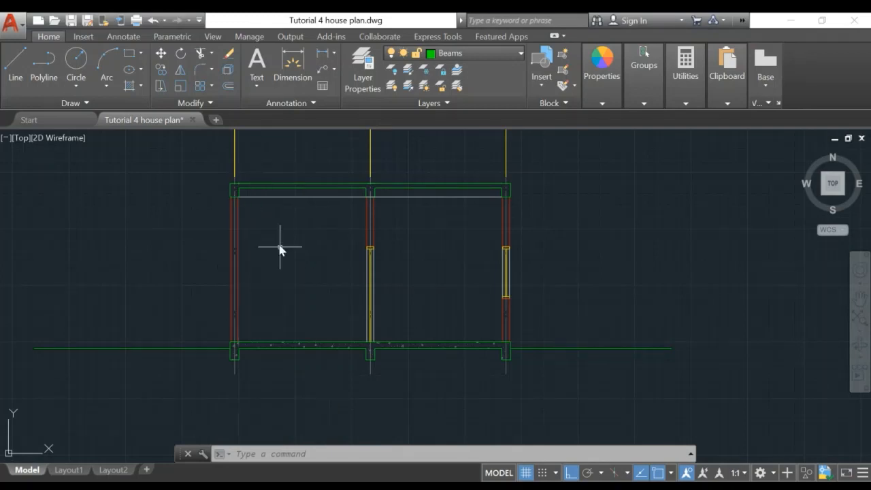
scroll(302, 310, "up", 2)
scroll(314, 284, "down", 2)
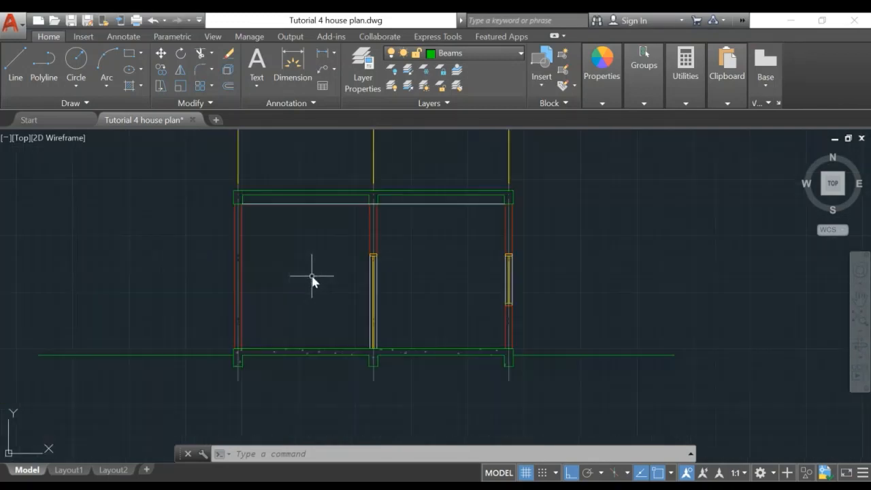
scroll(440, 285, "down", 2)
mouse_move(437, 281)
middle_mouse_down()
mouse_move(438, 310)
mouse_move(461, 283)
mouse_move(444, 229)
middle_mouse_up()
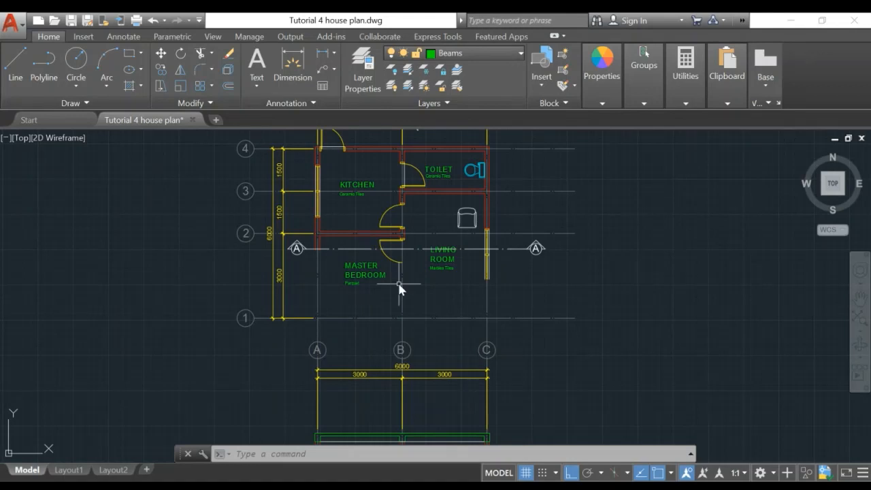
scroll(385, 298, "up", 2)
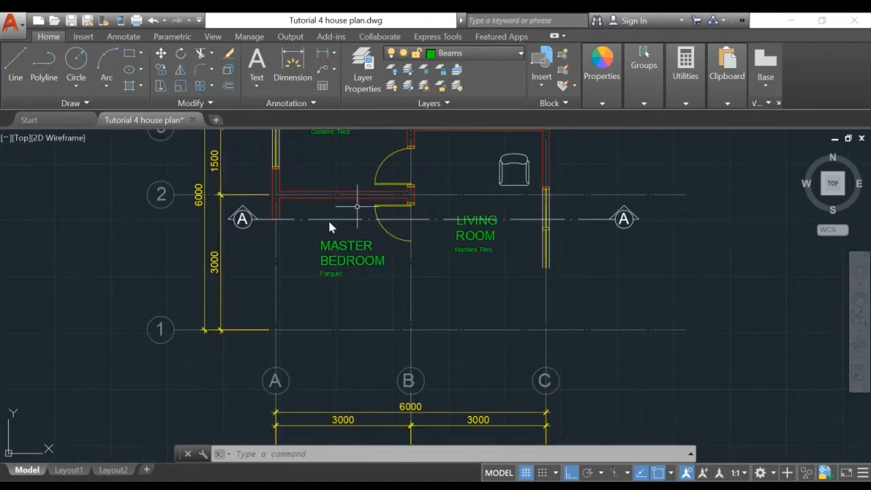
middle_click_drag(488, 176, 444, 249)
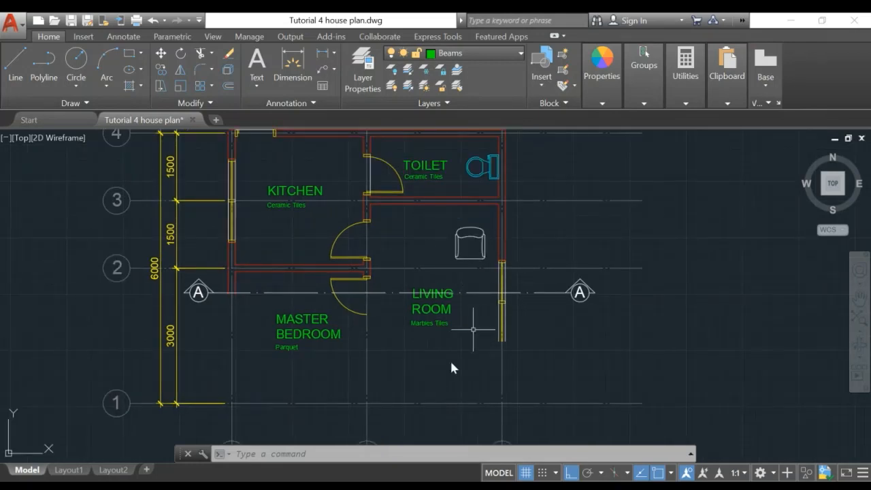
middle_click_drag(454, 378, 446, 285)
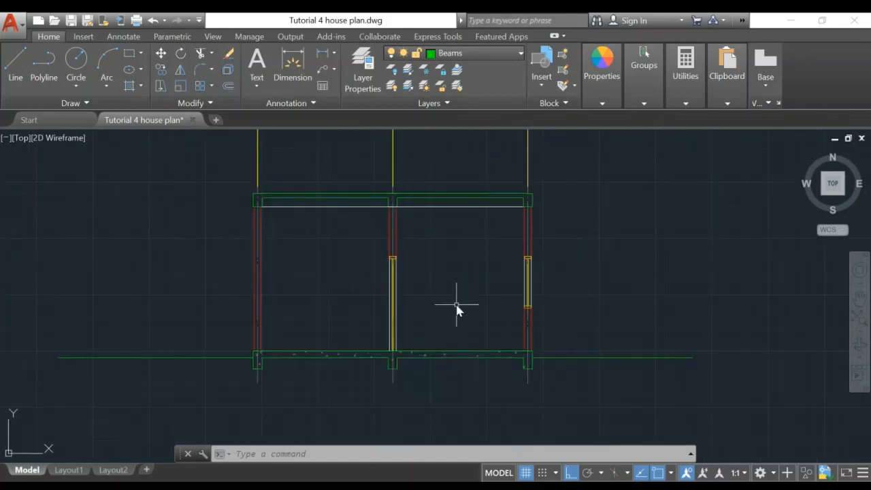
mouse_move(447, 247)
middle_mouse_down()
mouse_move(448, 232)
mouse_move(456, 346)
mouse_move(483, 204)
middle_mouse_up()
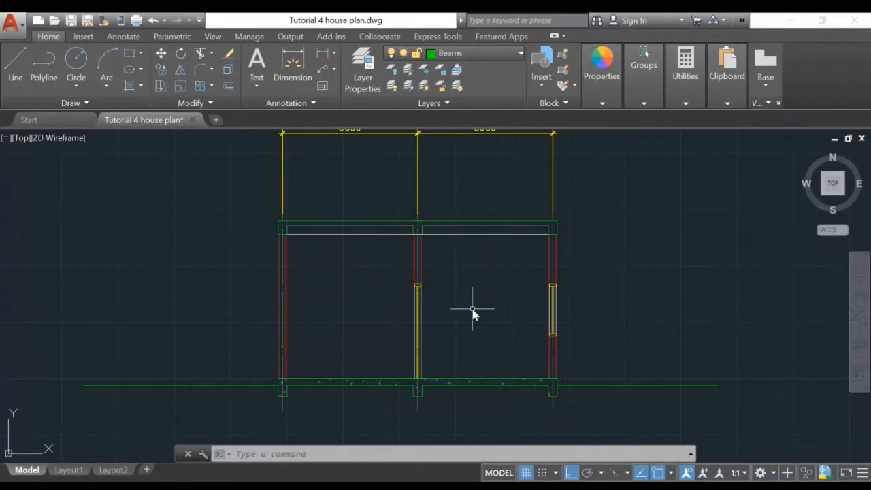
Copy the MASTER BEDROOM and LIVING ROOM labels straight down from the plan into the corresponding rooms of the section
mouse_move(473, 279)
middle_mouse_down()
mouse_move(432, 418)
mouse_move(417, 408)
mouse_move(416, 438)
middle_mouse_up()
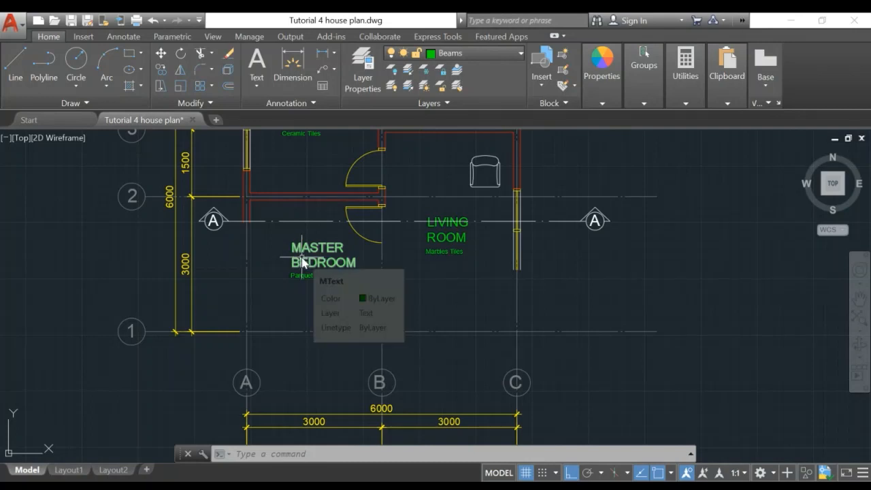
type("c")
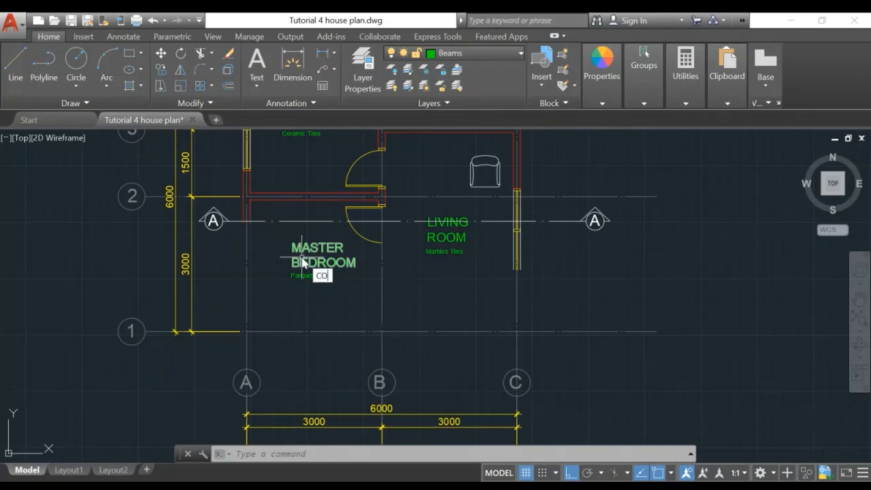
type("o")
key("Return")
left_click(313, 251)
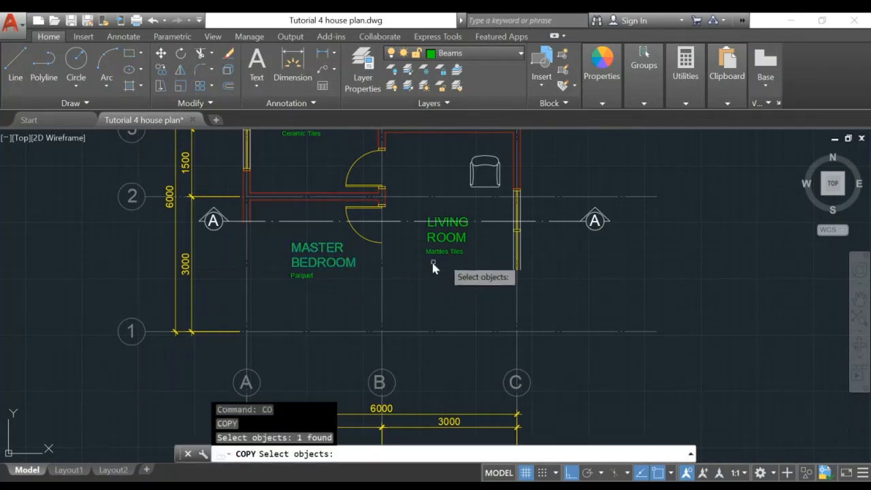
left_click(447, 243)
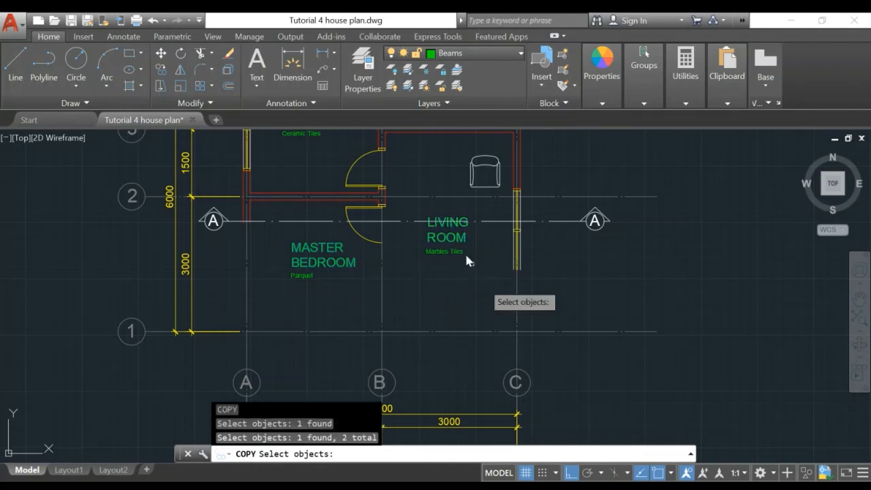
key("Return")
left_click(578, 272)
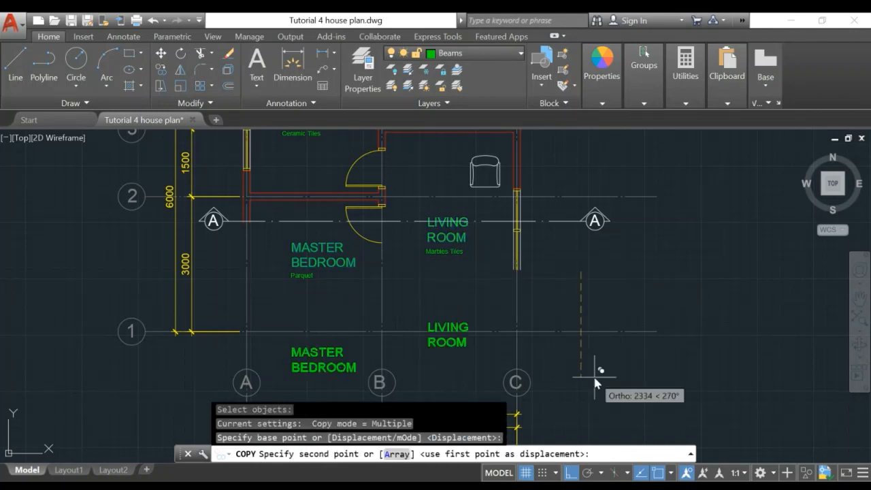
middle_click_drag(593, 373, 608, 257)
middle_click_drag(637, 376, 641, 303)
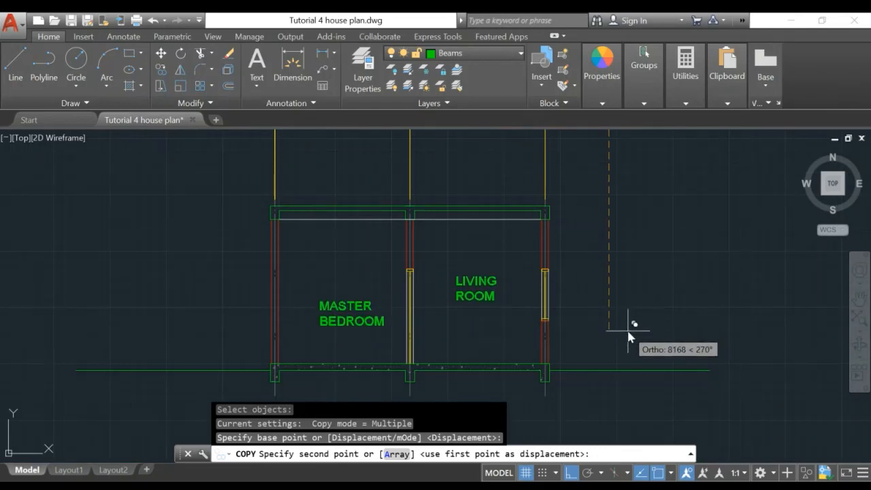
left_click(627, 335)
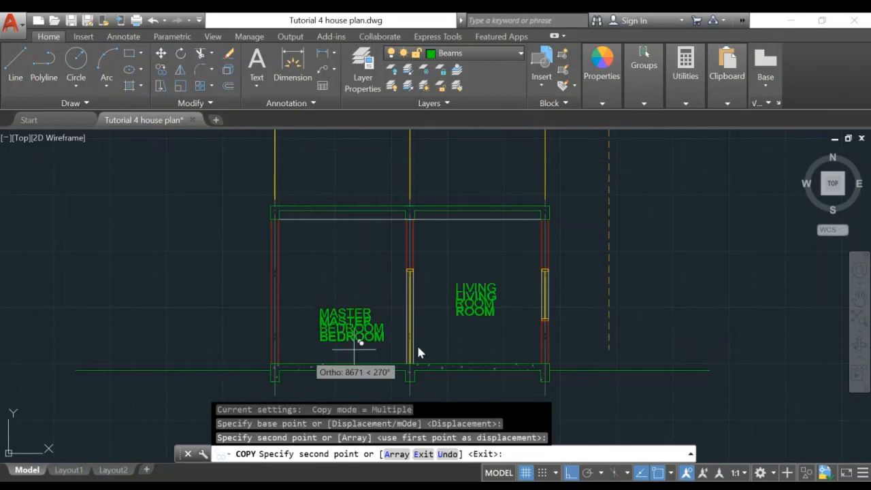
key("Escape")
Move the section's MASTER BEDROOM label straight up until it lines up with the LIVING ROOM label
type("m")
key("space")
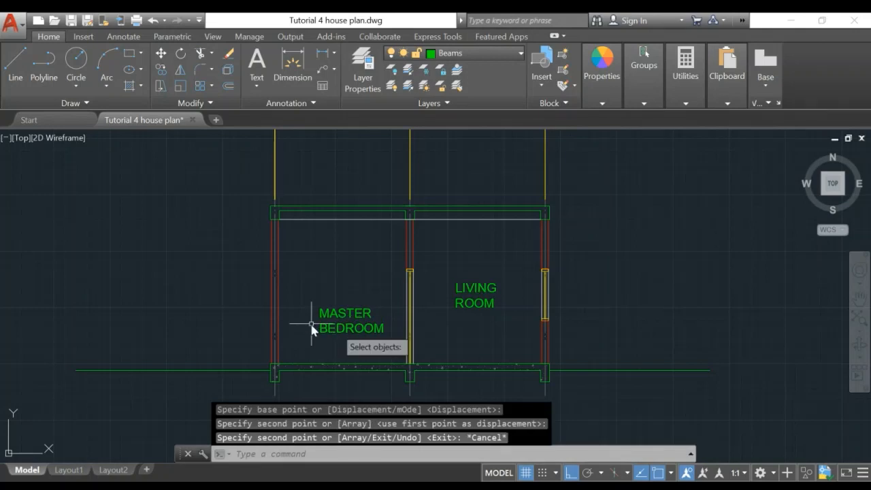
left_click(349, 320)
key("space")
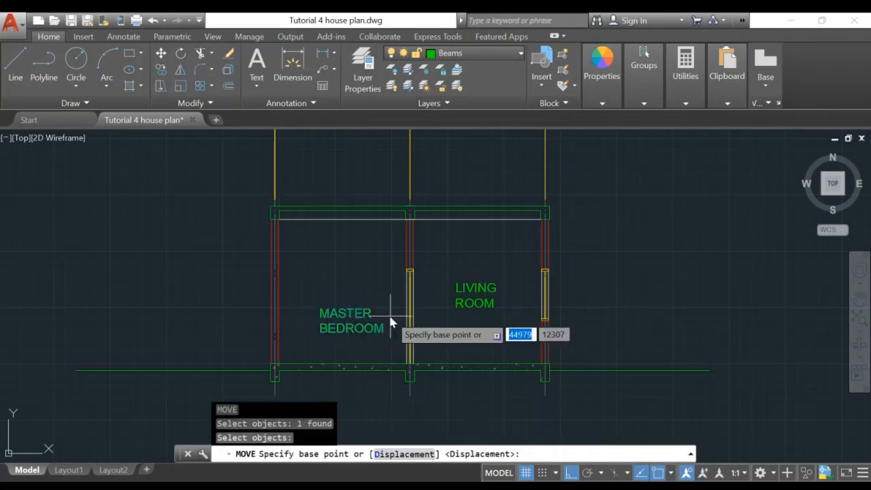
left_click(379, 310)
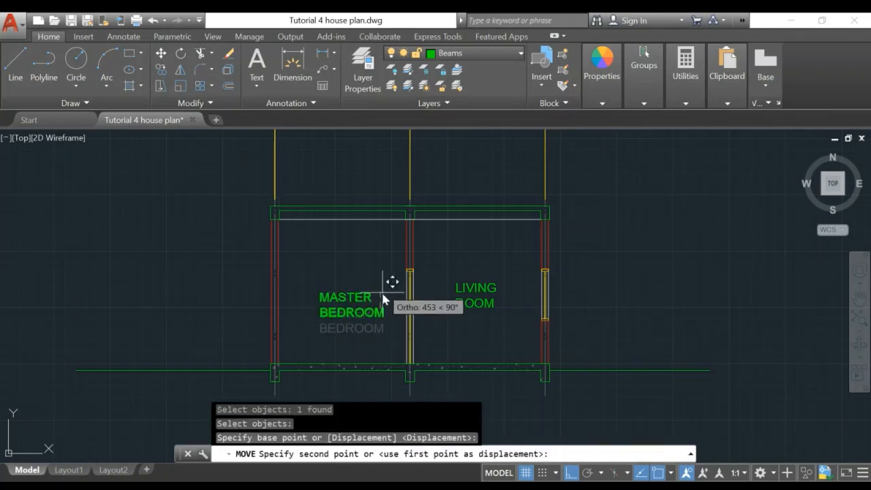
left_click(383, 283)
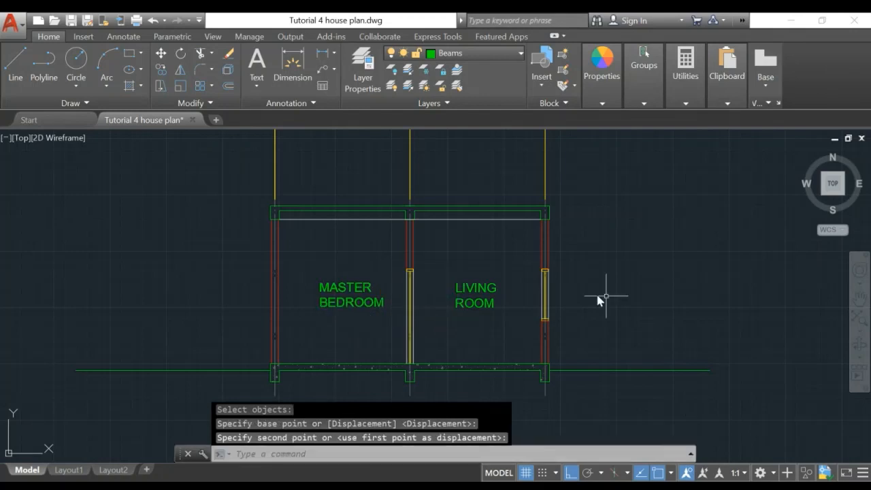
key("Escape")
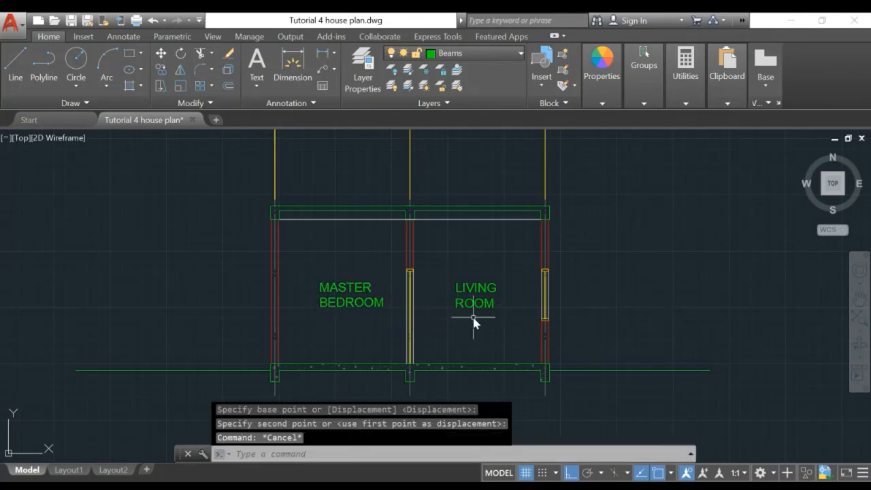
Compare section A-A with the floor plans and examine its upper slab and beams
scroll(476, 326, "down", 4)
middle_click_drag(483, 329, 454, 367)
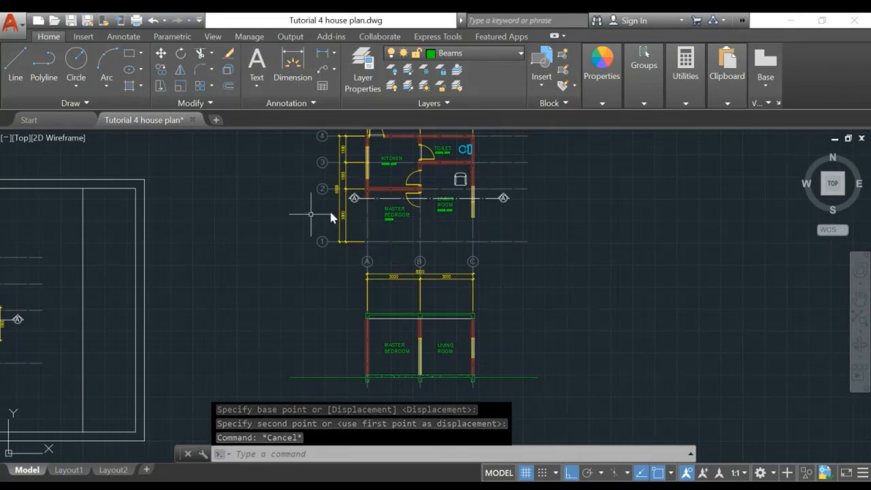
scroll(445, 365, "up", 4)
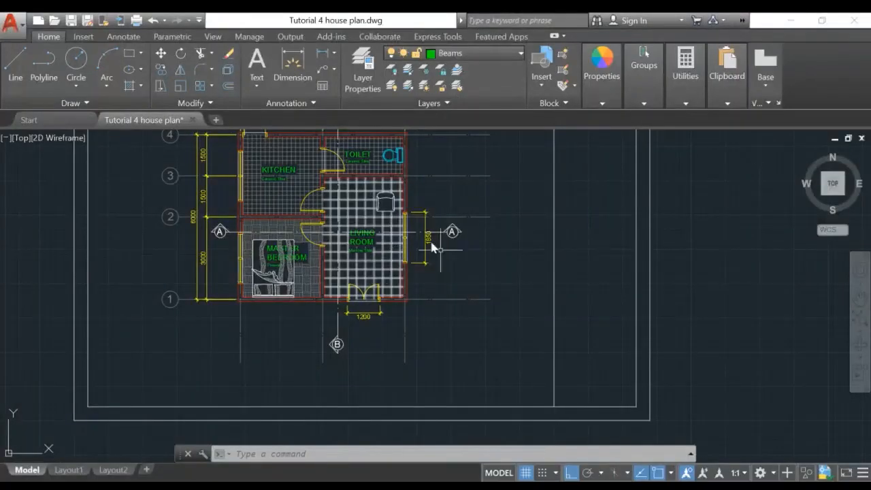
scroll(494, 290, "down", 2)
middle_click_drag(726, 318, 211, 312)
scroll(350, 308, "up", 2)
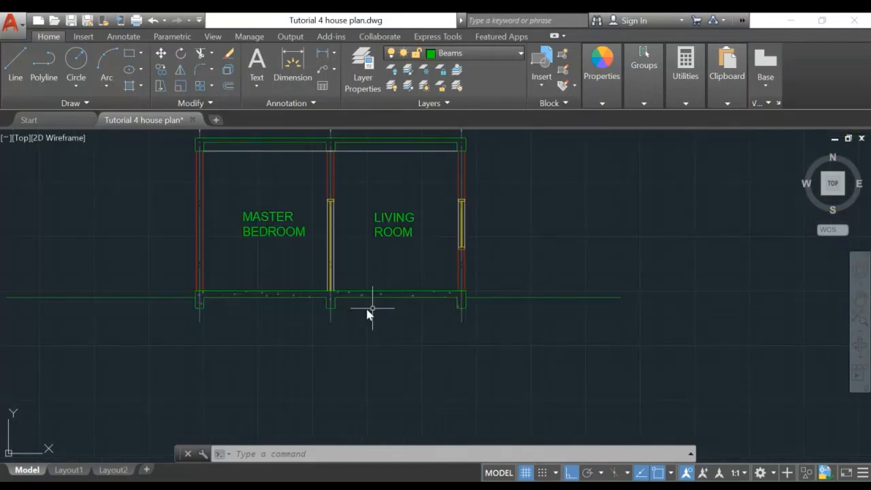
middle_click_drag(383, 295, 389, 324)
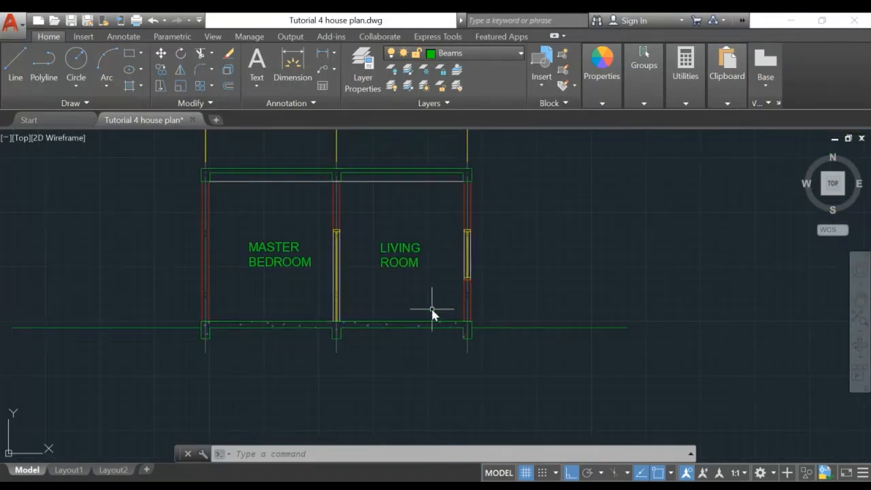
middle_click_drag(510, 245, 528, 272)
scroll(424, 237, "up", 2)
middle_click_drag(419, 238, 432, 287)
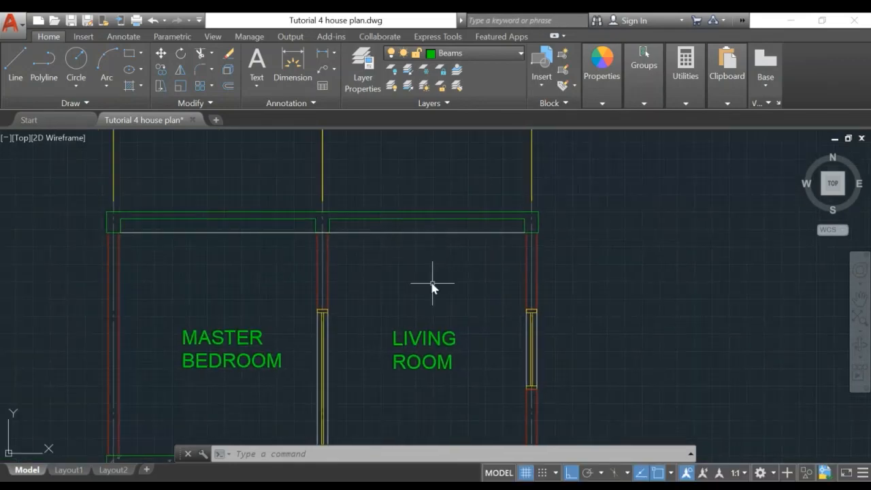
middle_click_drag(241, 301, 229, 331)
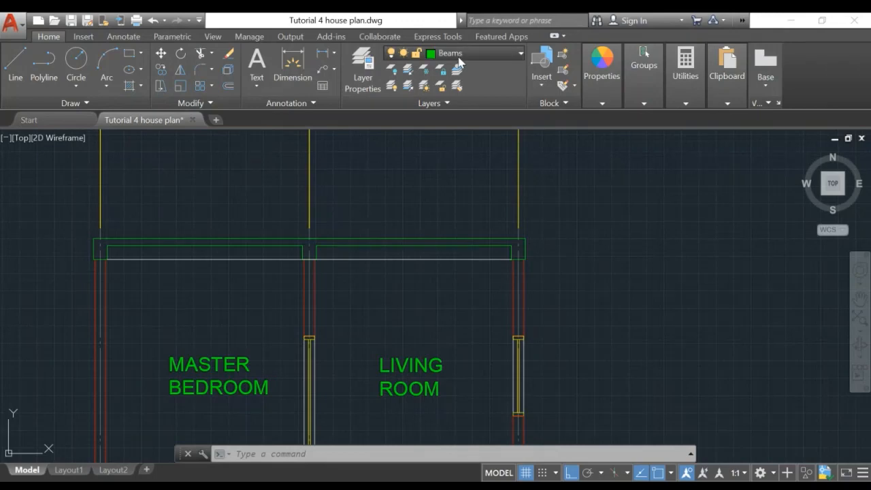
On the HATCH layer, hatch the beam at gridline A and the upper slab up to gridline B with AR-CONC at scale 2
left_click(459, 56)
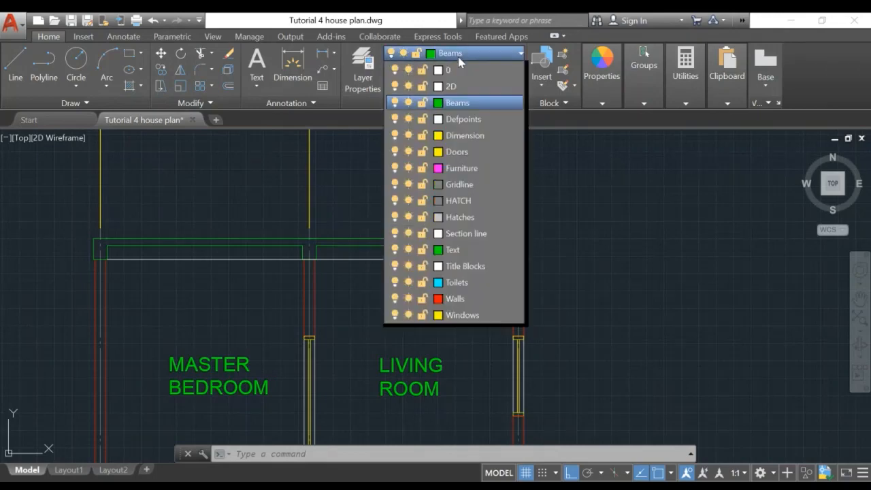
left_click(456, 201)
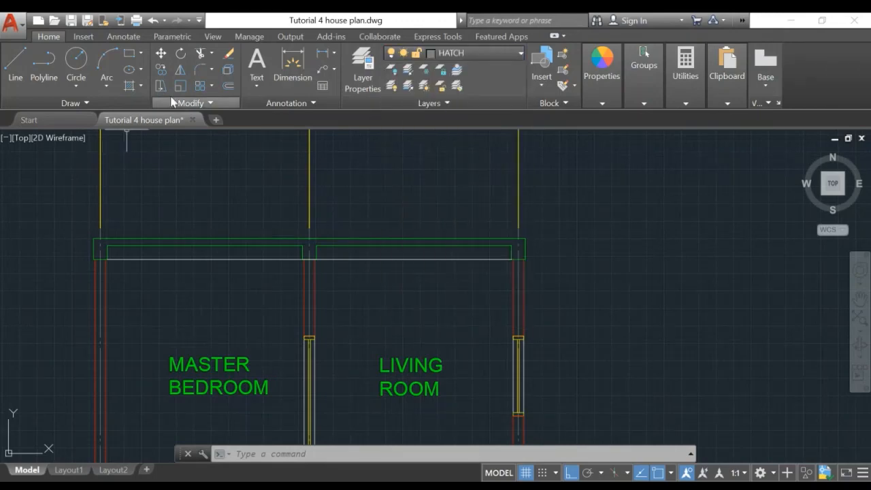
left_click(129, 85)
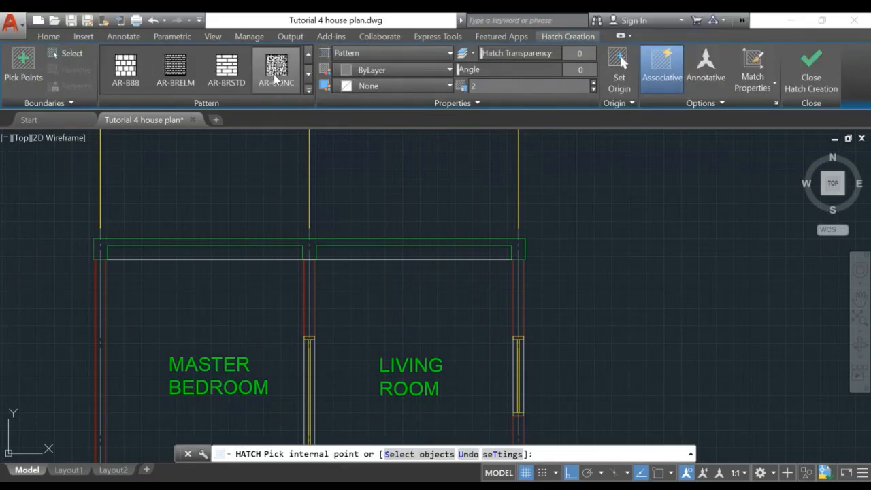
left_click(267, 92)
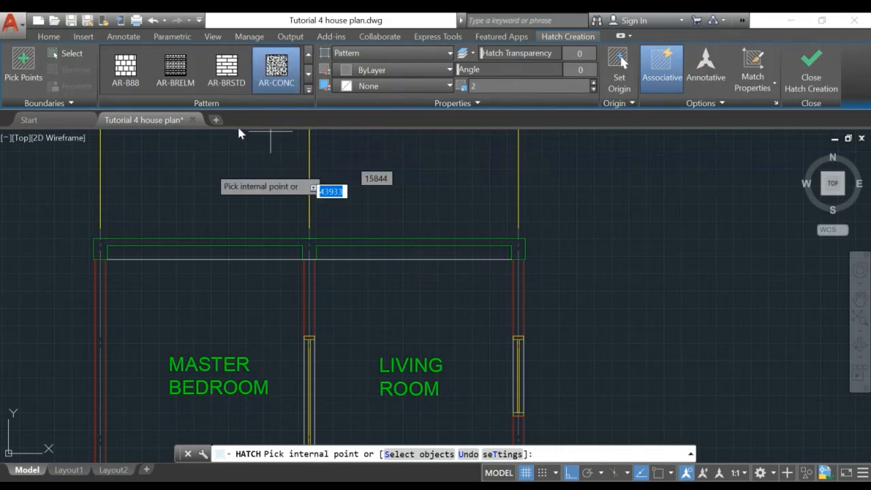
scroll(103, 250, "up", 2)
left_click(103, 246)
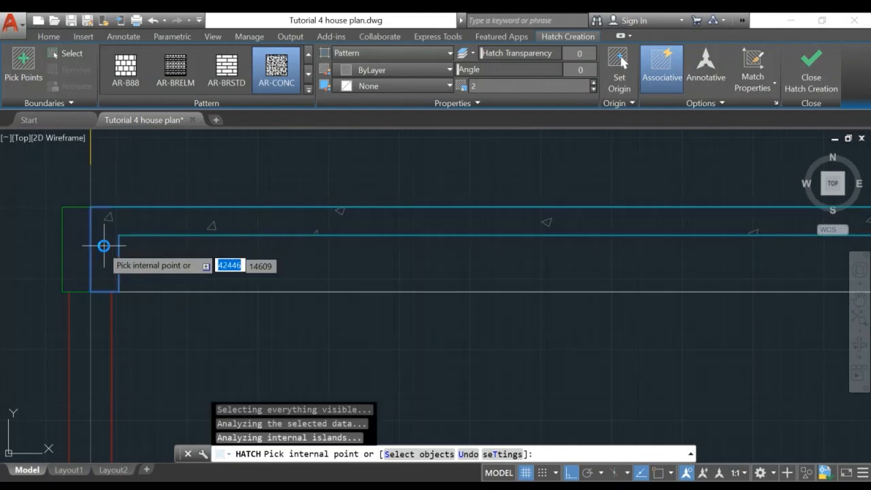
left_click(79, 251)
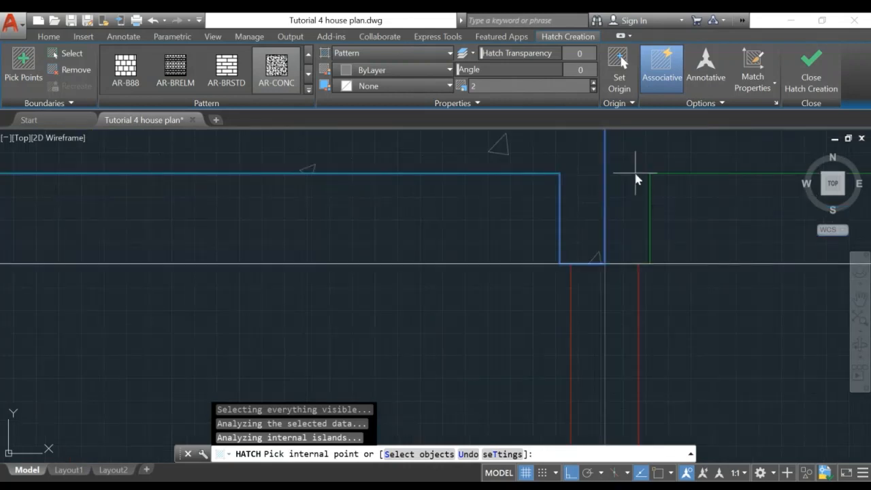
Extend the AR-CONC hatch to the upper slab and beams from gridline B to C, and finish the hatch
left_click(633, 172)
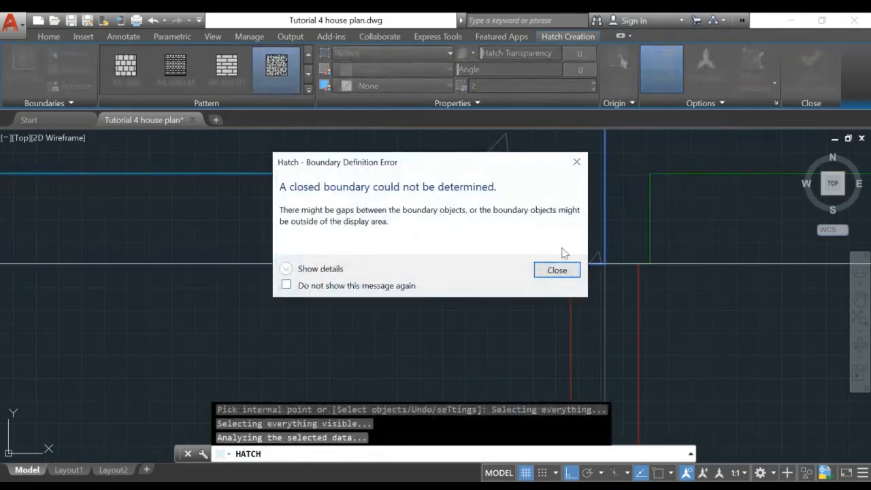
left_click(556, 270)
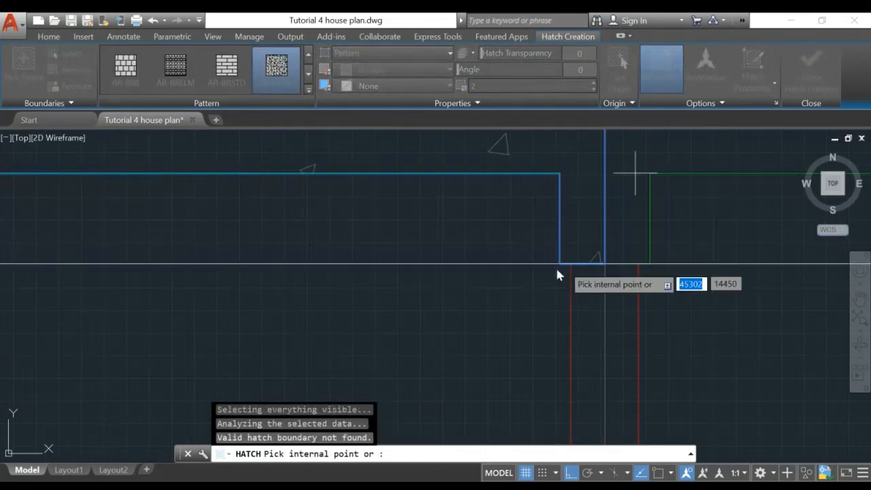
scroll(661, 249, "down", 3)
middle_click_drag(661, 249, 266, 255)
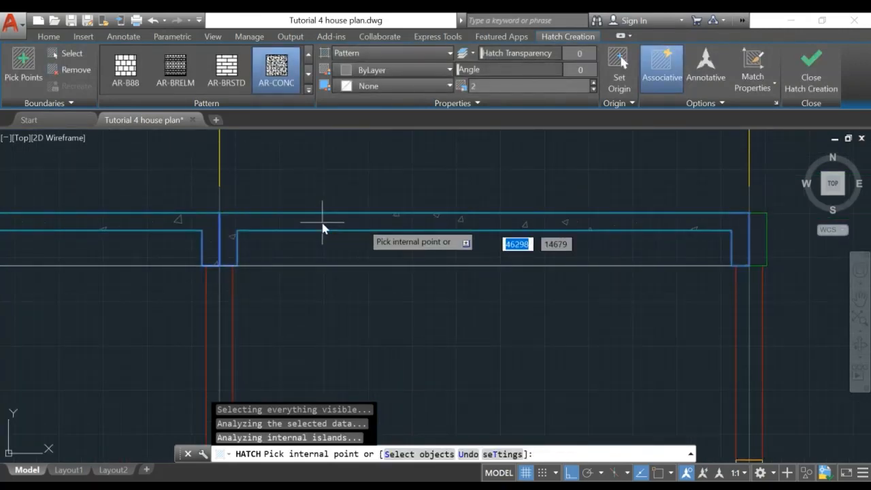
left_click(758, 237)
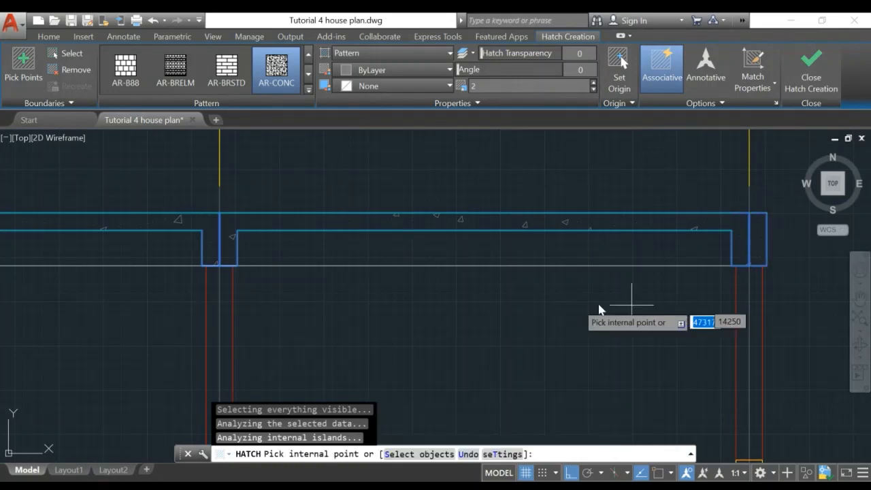
scroll(598, 309, "down", 3)
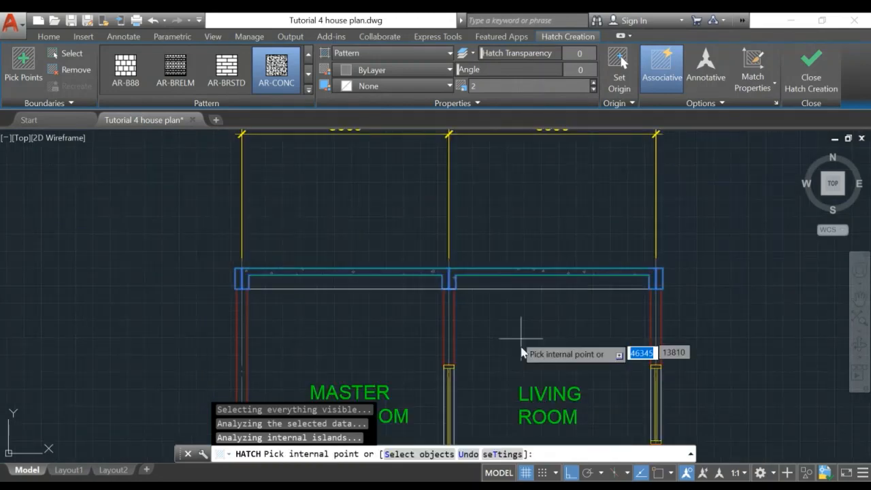
scroll(517, 344, "up", 2)
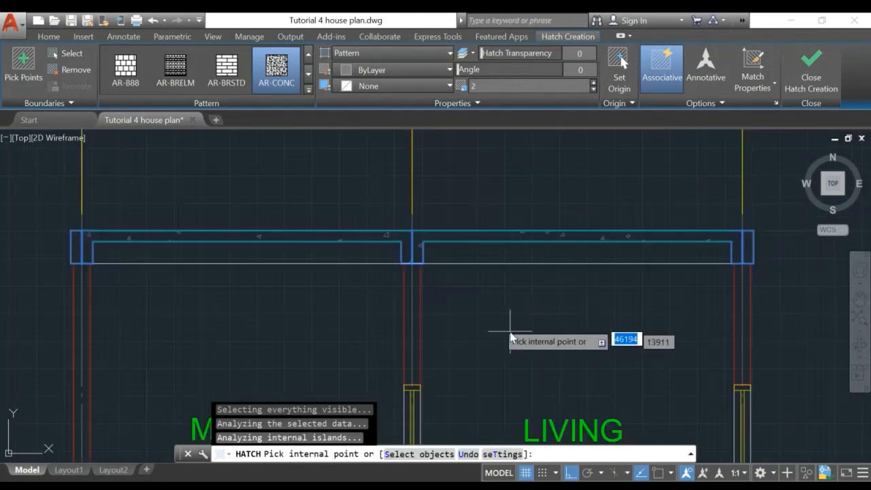
left_click(817, 82)
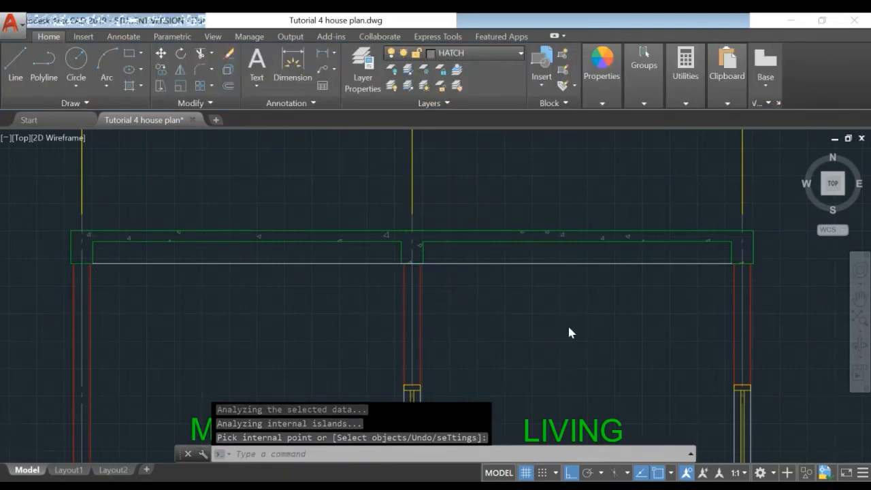
Check the hatched upper slab and beams against the rest of the section
scroll(568, 331, "down", 3)
mouse_move(538, 305)
middle_mouse_down()
mouse_move(514, 204)
mouse_move(427, 305)
middle_mouse_up()
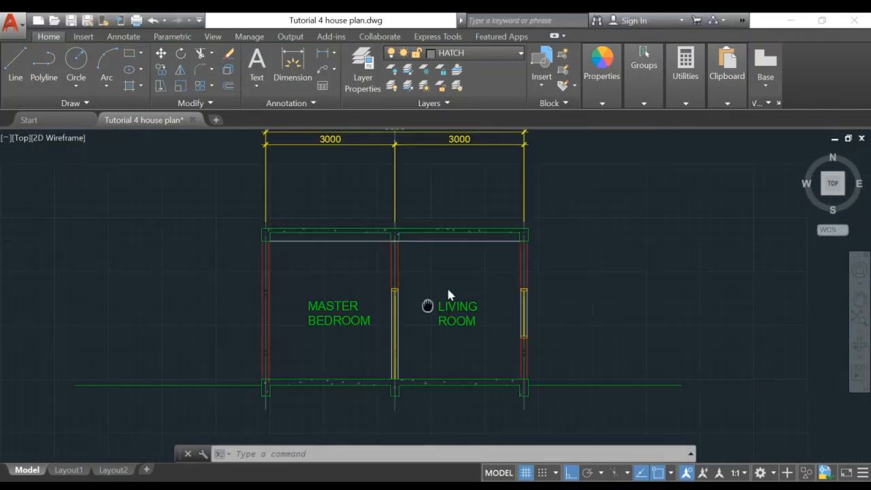
scroll(447, 262, "up", 2)
middle_click_drag(445, 272, 432, 303)
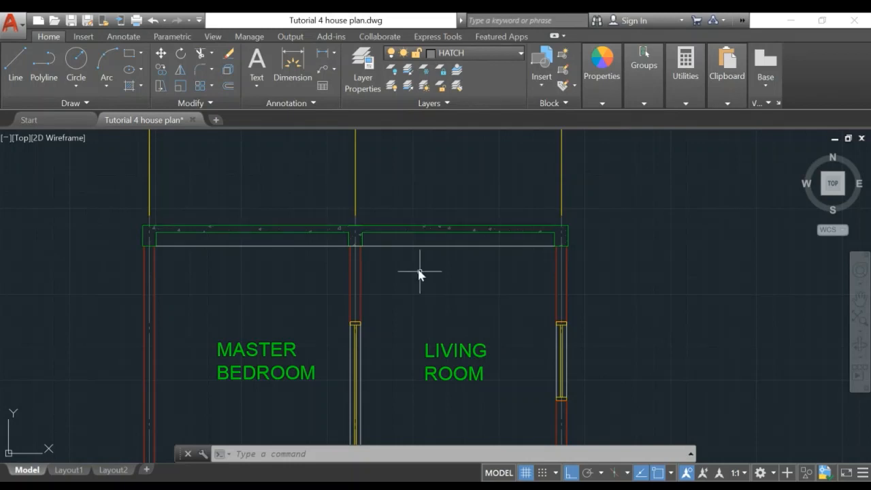
middle_click_drag(429, 277, 297, 189)
scroll(408, 228, "down", 2)
middle_click_drag(435, 233, 512, 257)
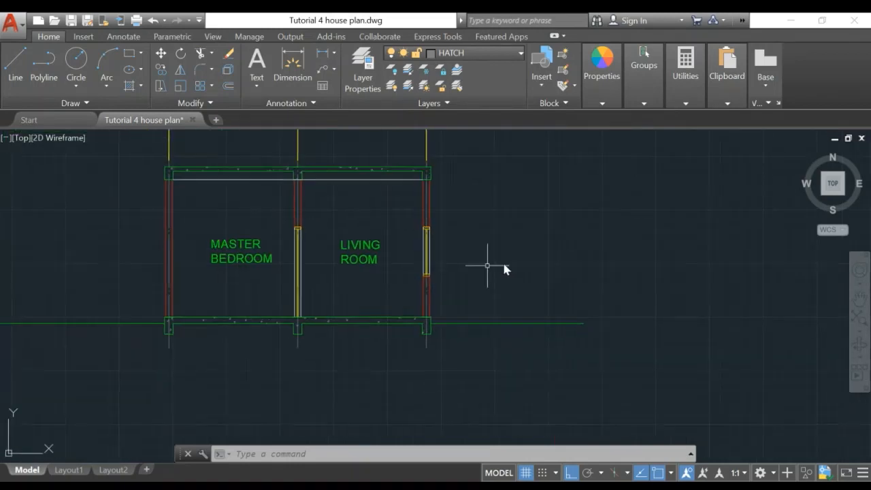
middle_click_drag(337, 220, 404, 240)
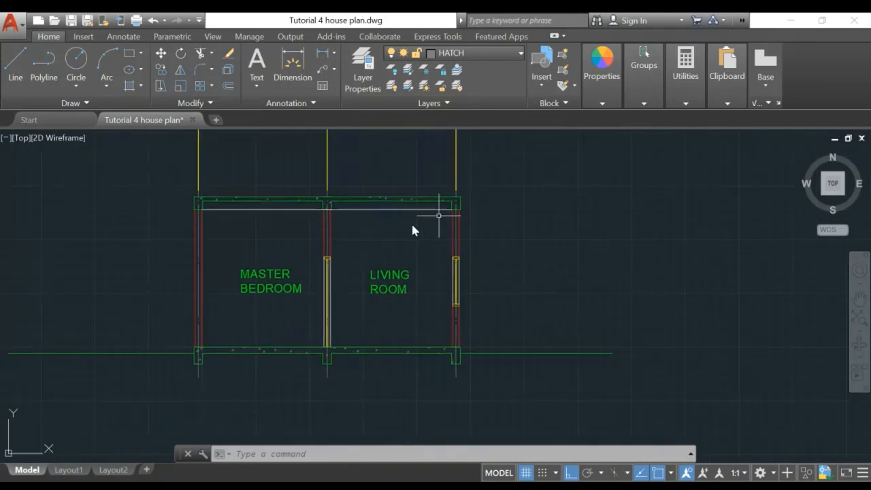
Make Dimension the current layer for dimensioning the section beside gridline C
left_click(516, 54)
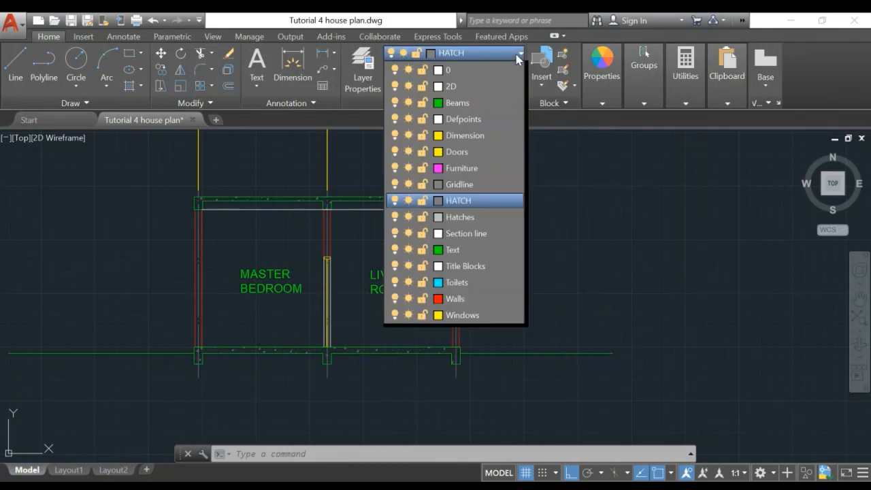
left_click(457, 137)
mouse_move(511, 333)
middle_mouse_down()
mouse_move(426, 284)
mouse_move(397, 330)
middle_mouse_up()
scroll(397, 330, "up", 1)
middle_click_drag(392, 293, 392, 343)
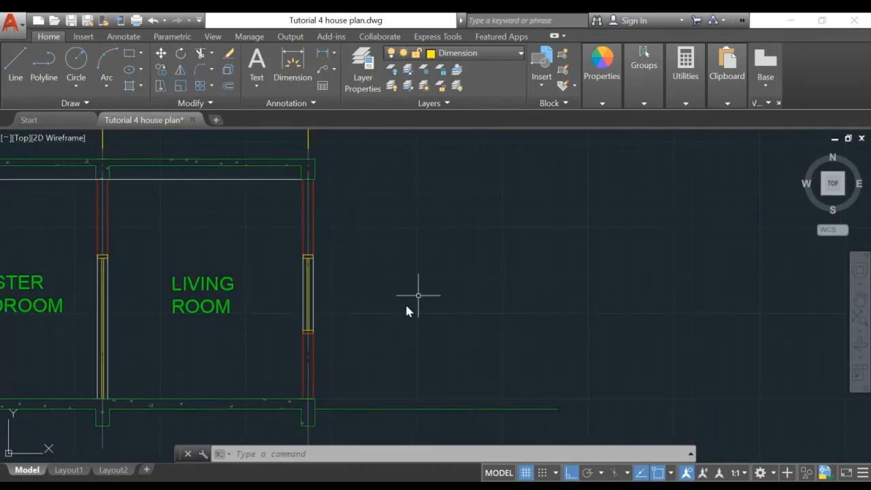
Add a vertical linear dimension beside gridline C from the ground line to the top of the upper slab
left_click(121, 38)
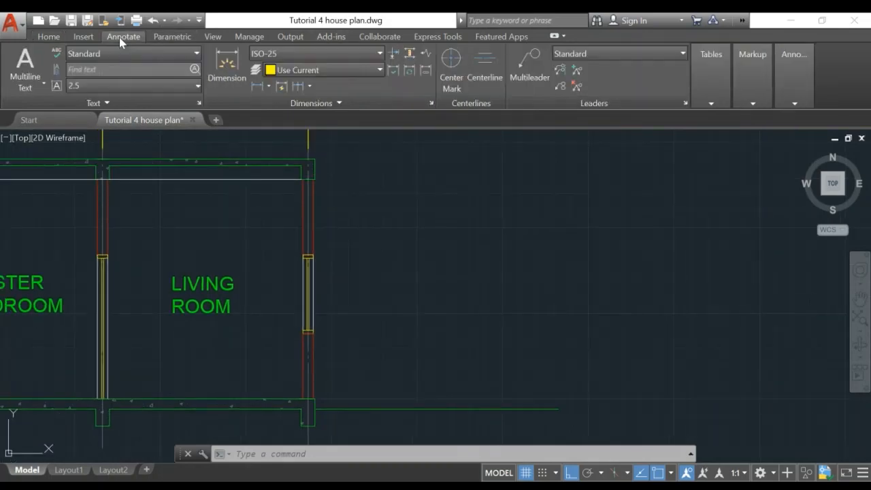
left_click(269, 86)
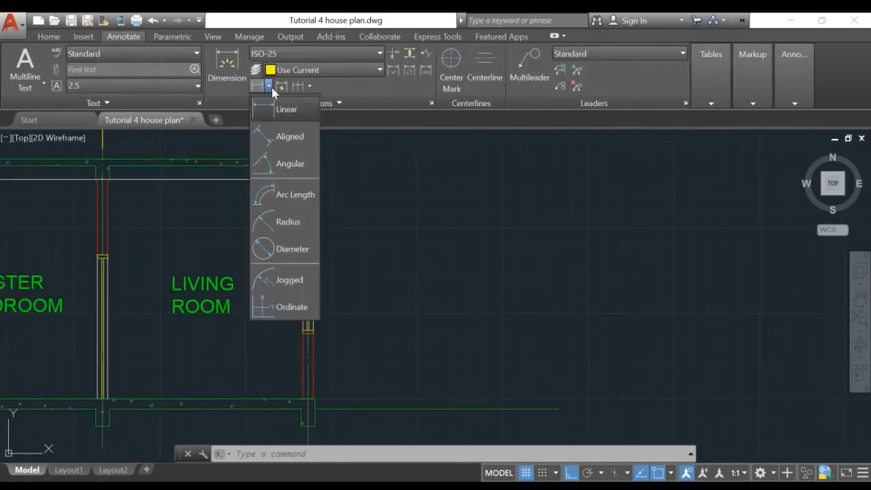
left_click(285, 110)
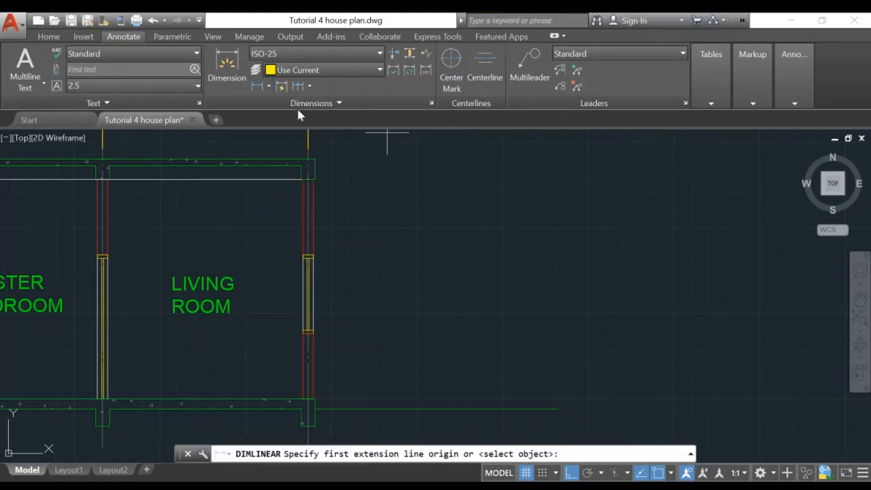
middle_click_drag(406, 252, 237, 175)
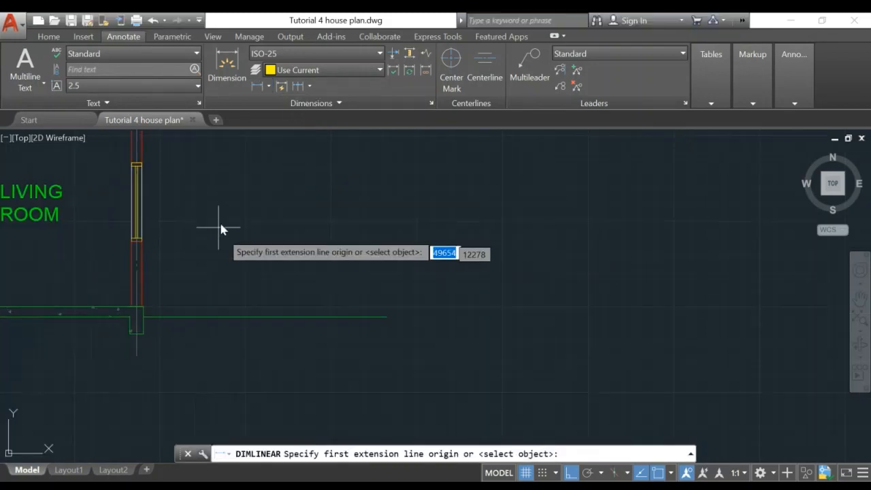
middle_click_drag(219, 227, 302, 307)
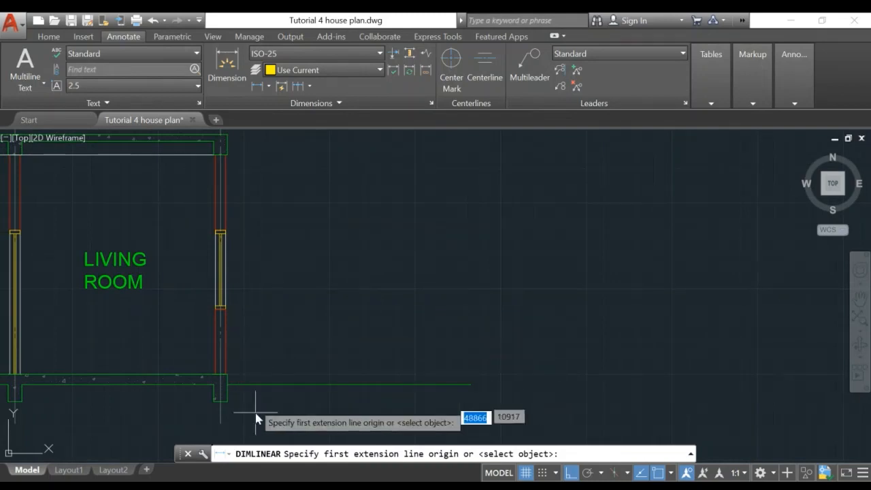
scroll(253, 400, "up", 2)
left_click(213, 376)
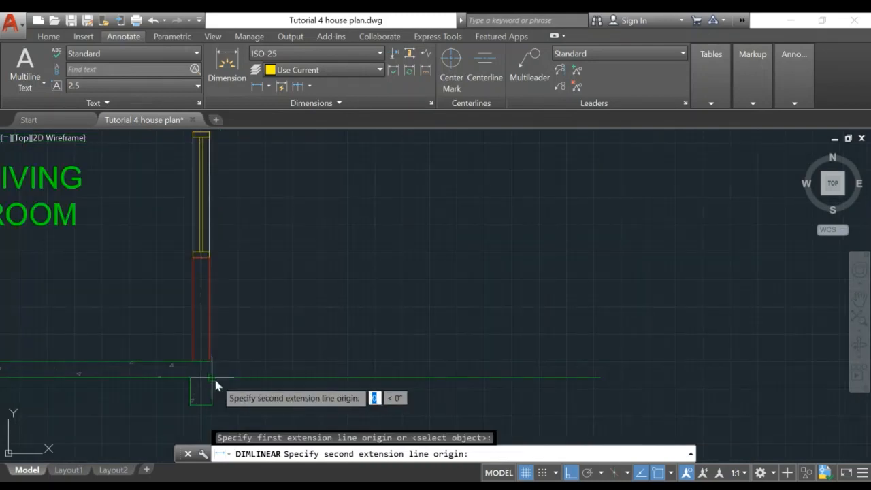
middle_click_drag(291, 220, 319, 378)
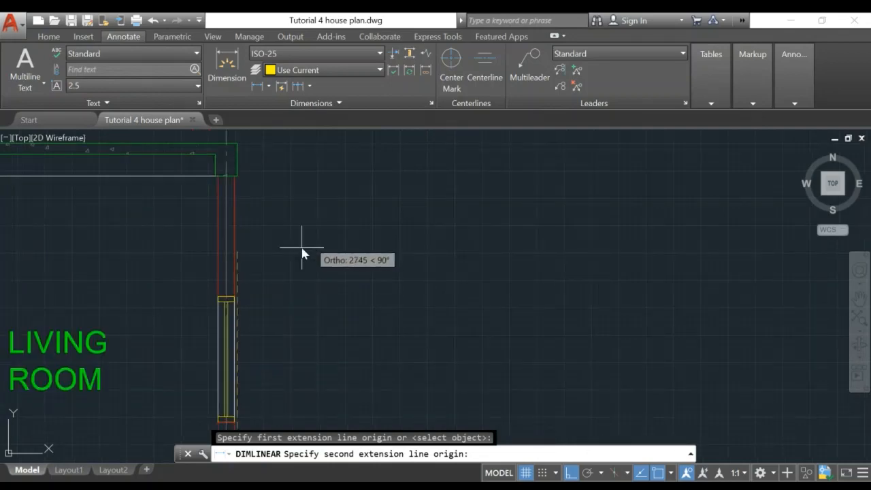
left_click(235, 146)
scroll(580, 265, "down", 1)
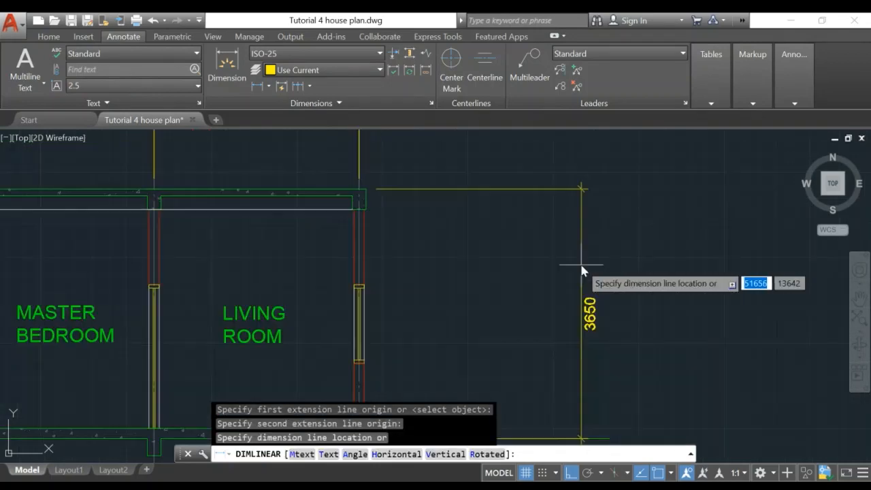
middle_click_drag(605, 272, 544, 207)
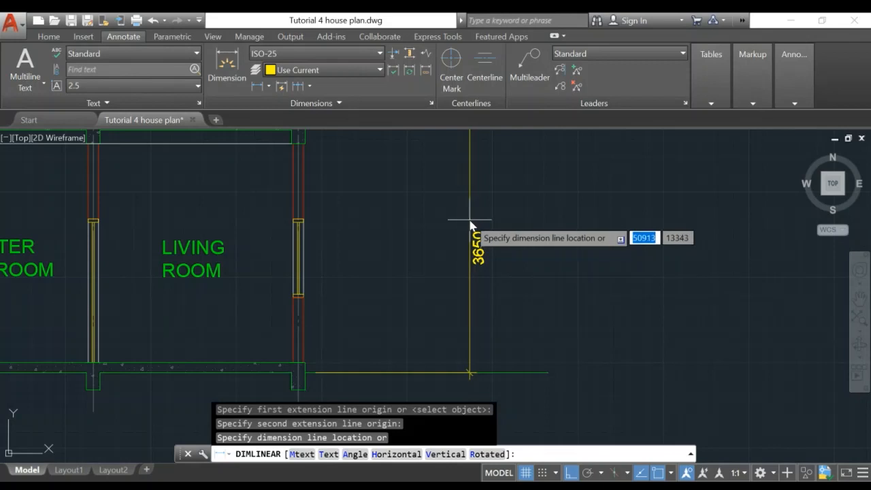
Place the overall height dimension beside the section, and add a vertical linear dimension for the ground slab's thickness at grid C
left_click(470, 227)
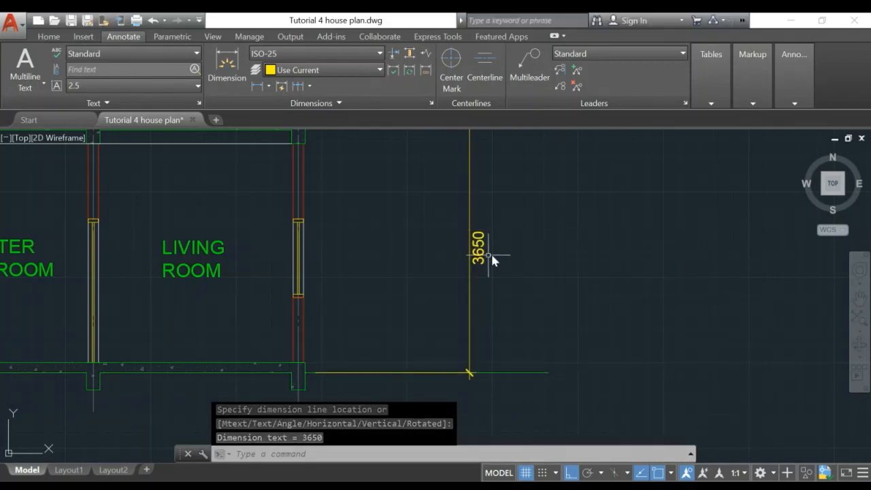
scroll(327, 361, "up", 5)
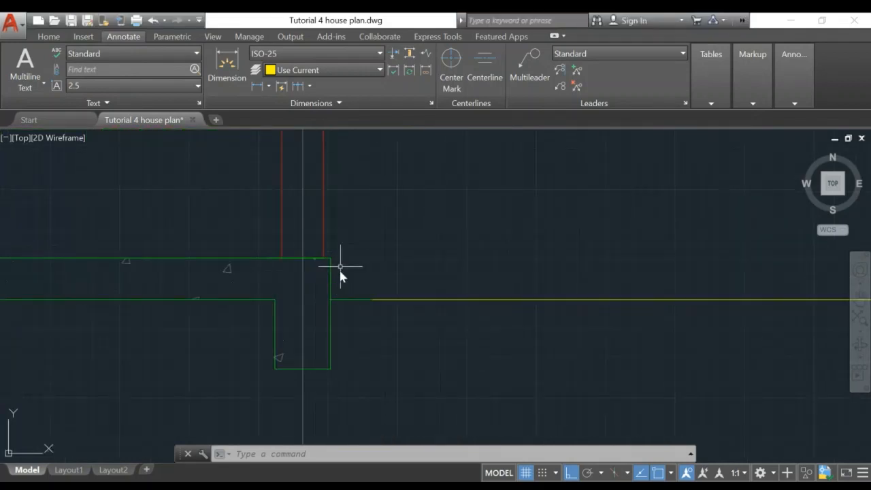
left_click(256, 87)
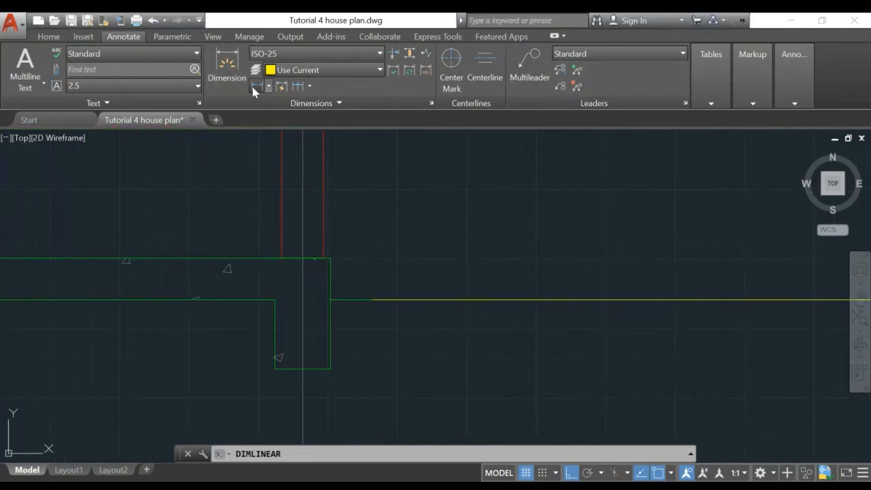
left_click(330, 300)
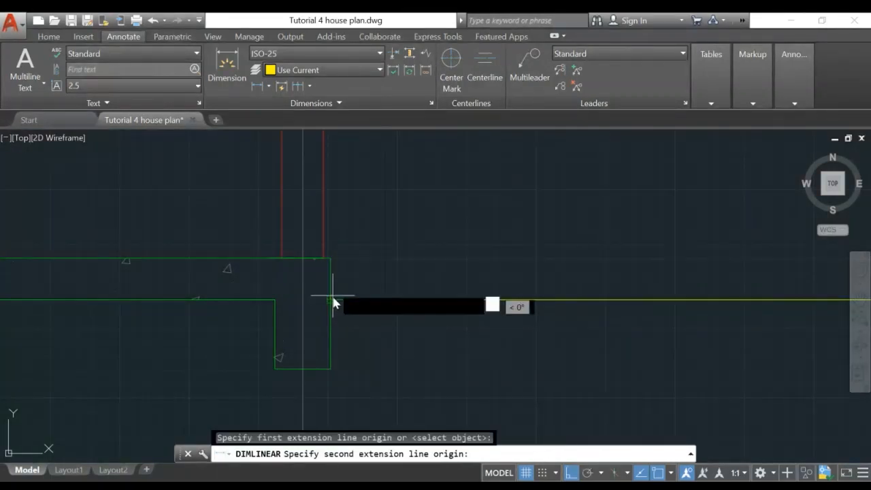
left_click(331, 259)
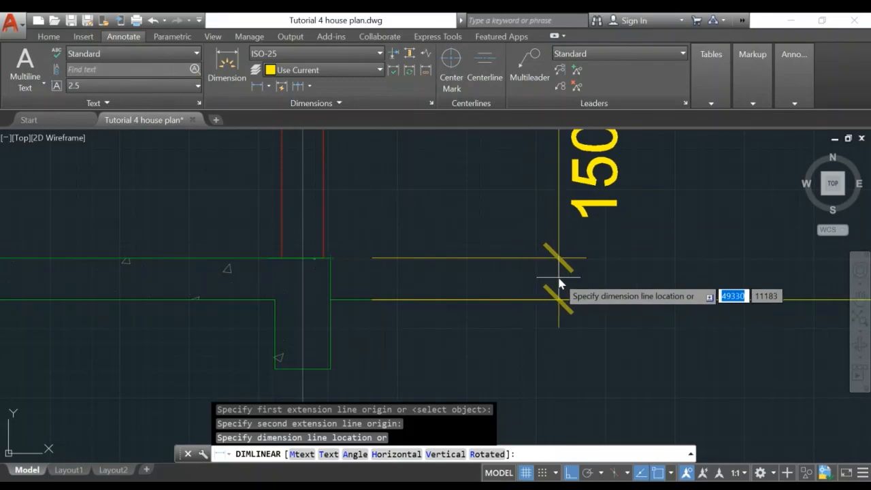
left_click(562, 286)
scroll(656, 306, "down", 5)
middle_click_drag(693, 339, 494, 361)
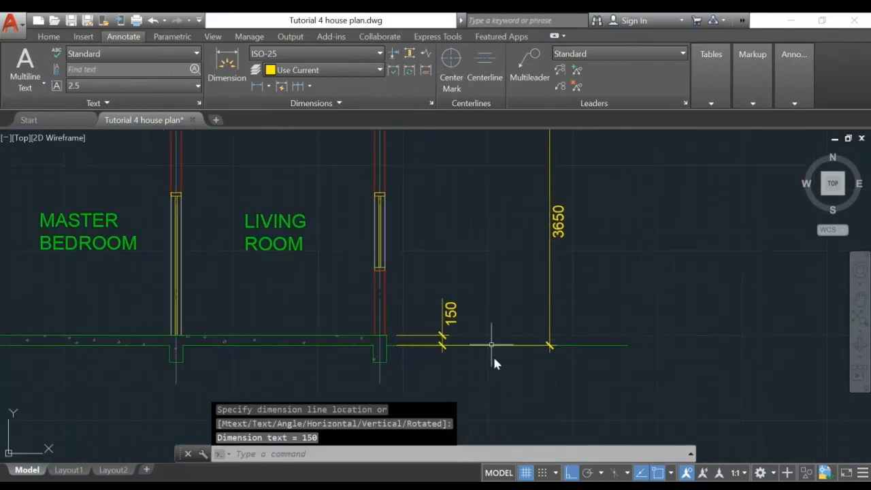
scroll(494, 361, "down", 3)
middle_click_drag(494, 297, 391, 297)
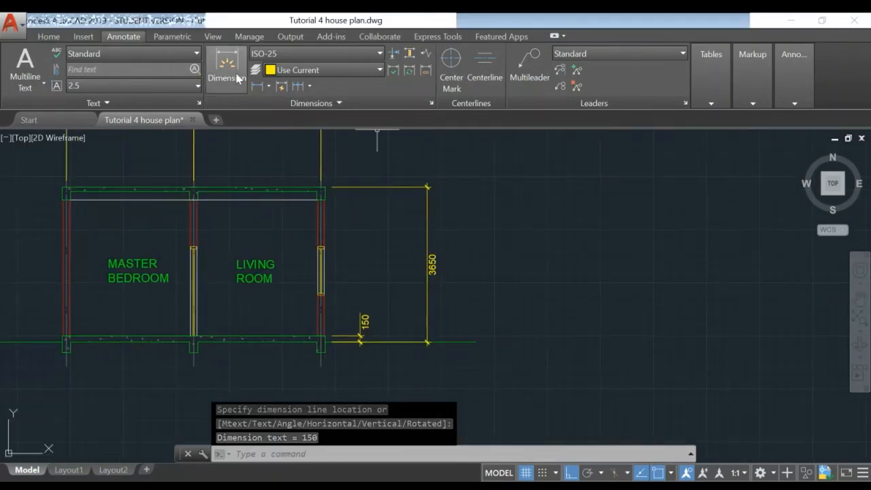
left_click(257, 86)
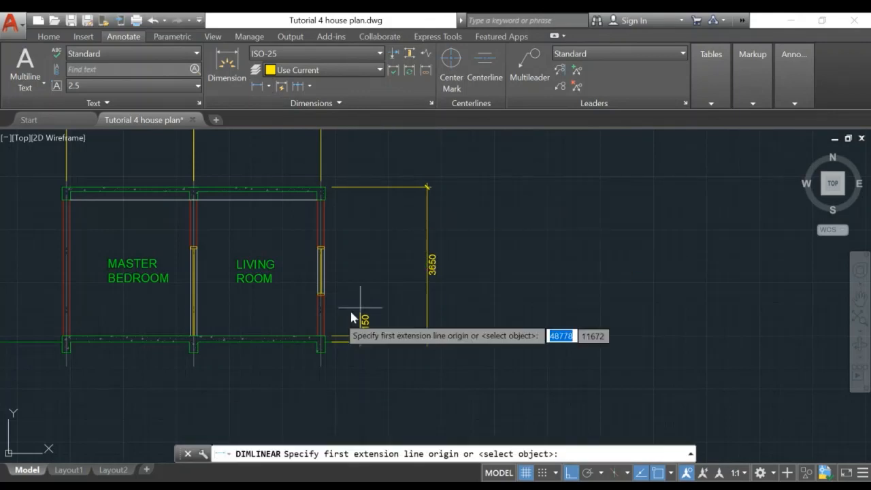
left_click(326, 340)
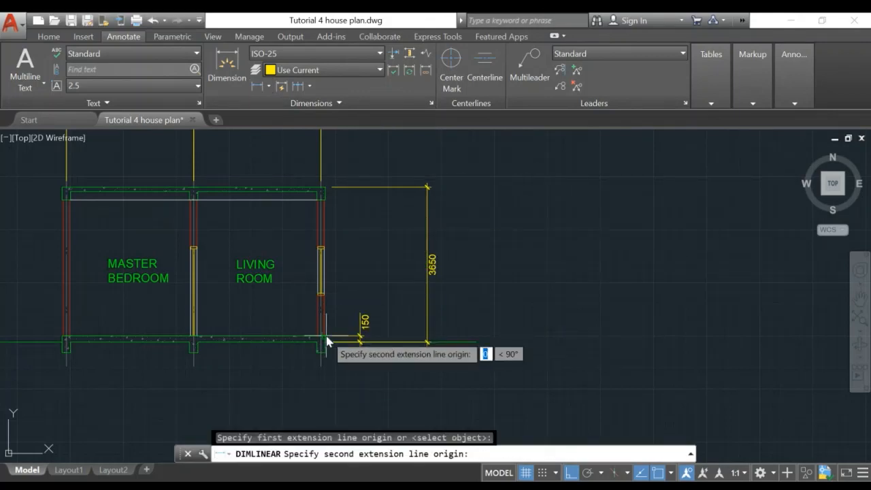
left_click(326, 189)
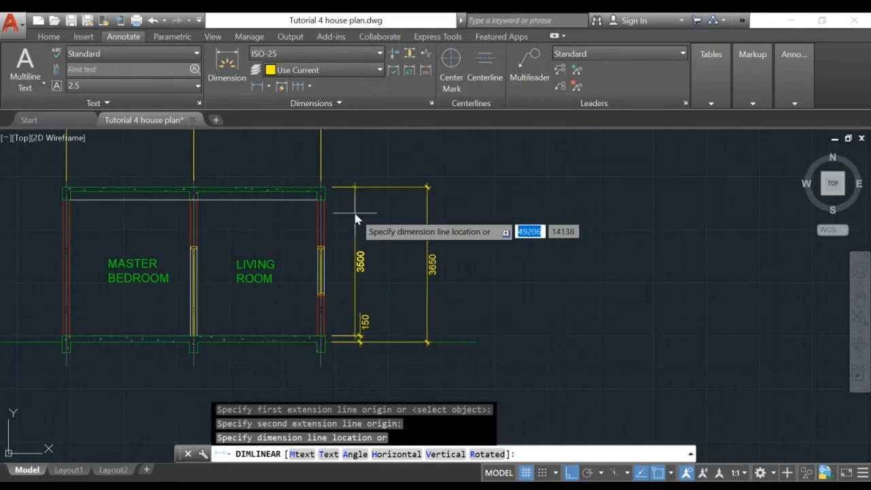
key("Escape")
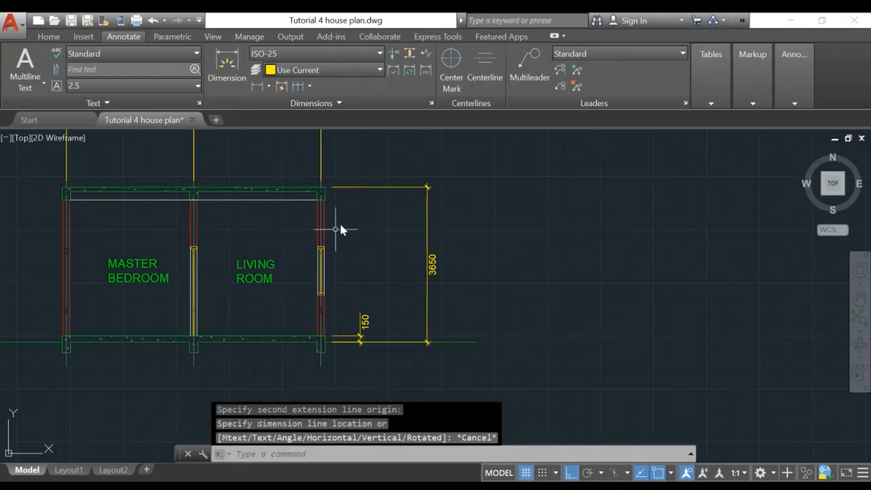
Add a vertical linear dimension from the top of the ground slab to the underside of the living room's outer window
left_click(257, 85)
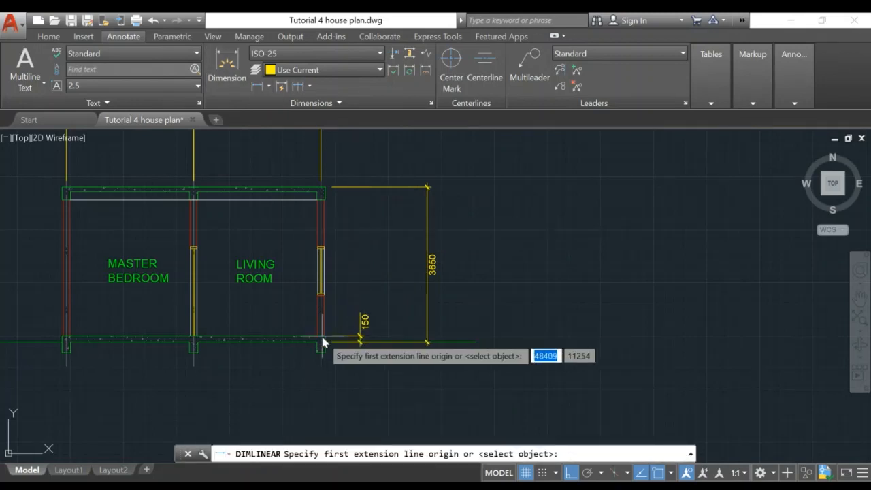
scroll(323, 335, "up", 3)
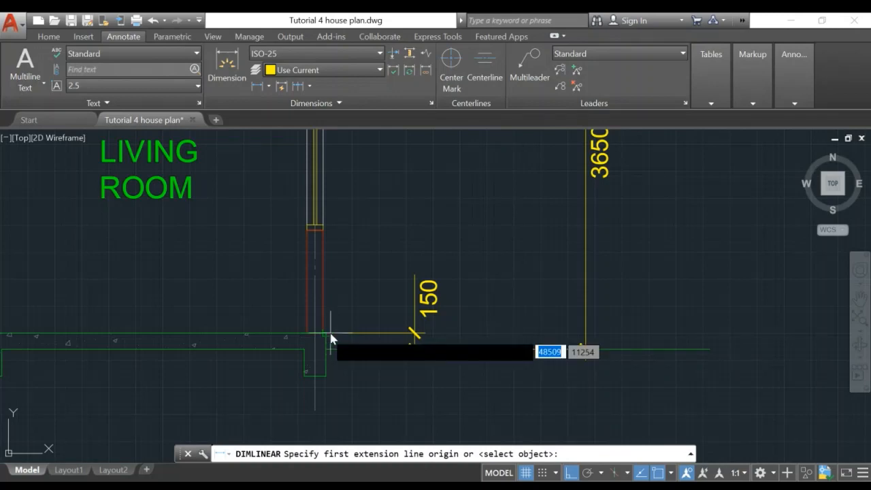
left_click(325, 335)
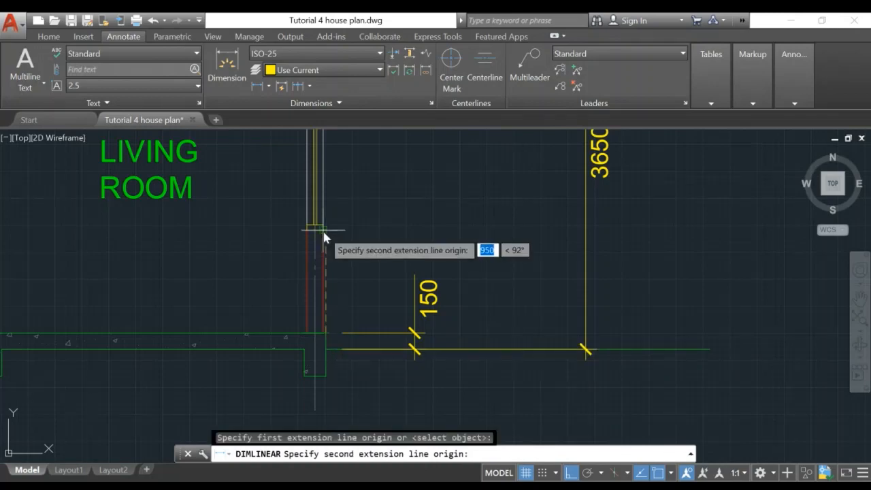
scroll(323, 237, "up", 2)
scroll(319, 225, "up", 2)
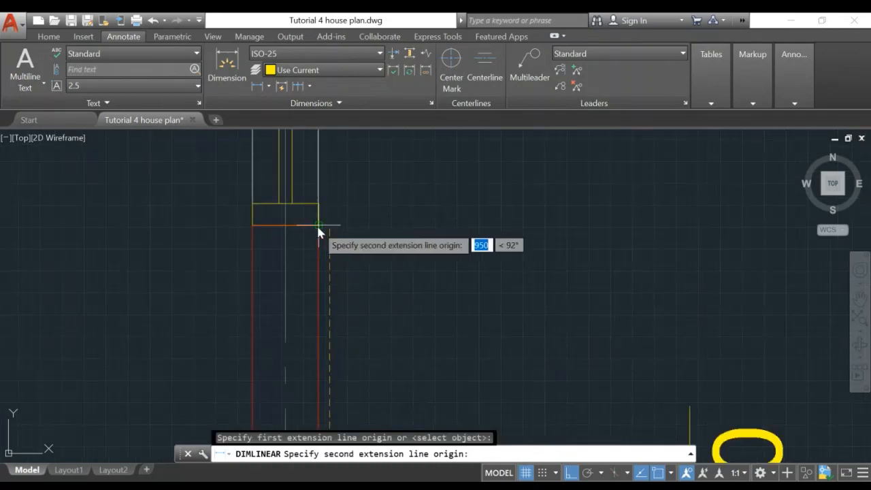
left_click(317, 224)
scroll(473, 235, "down", 3)
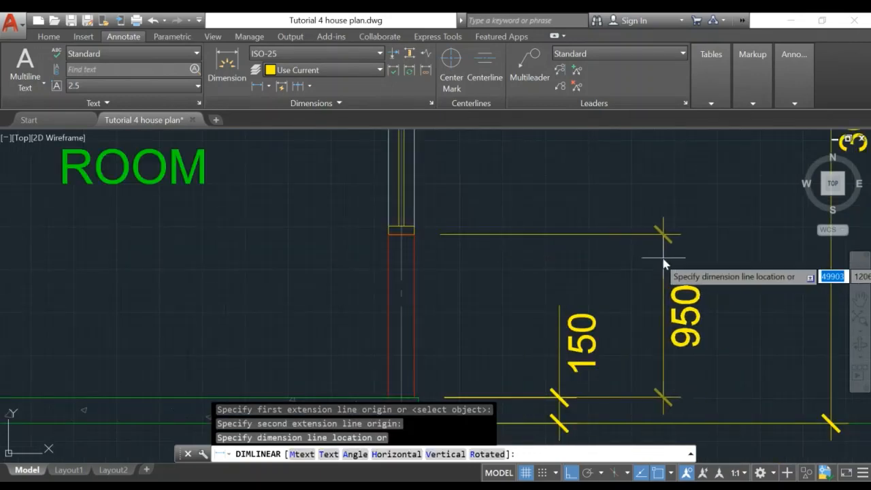
left_click(618, 264)
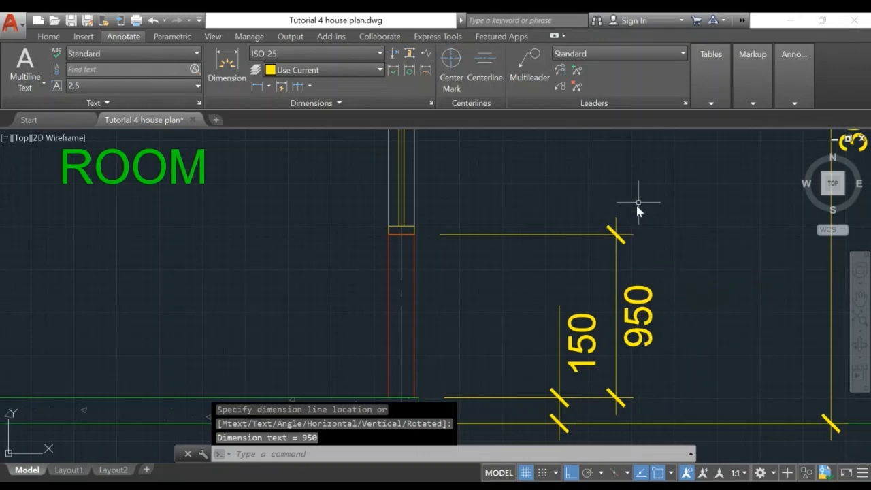
Continue the sill height dimension upward to the top of the window and on to the top of the roof slab
middle_click_drag(638, 203, 574, 319)
scroll(510, 230, "down", 2)
scroll(497, 196, "up", 1)
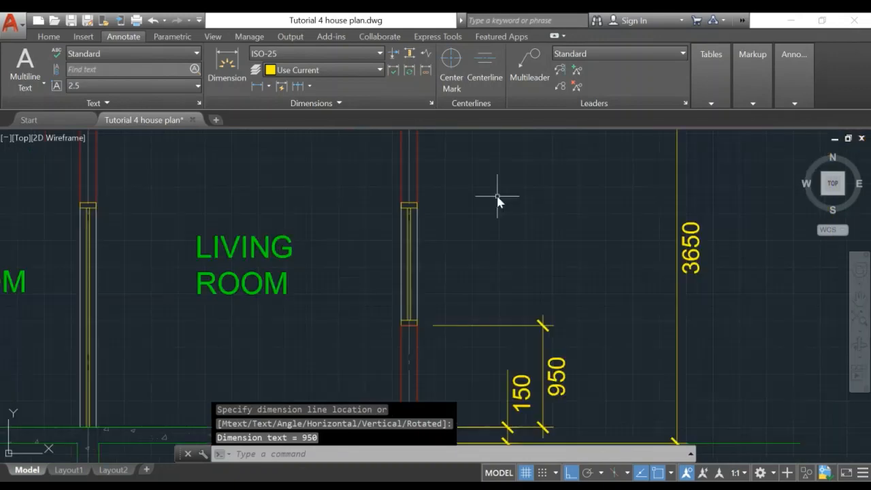
middle_click_drag(497, 198, 447, 202)
left_click(299, 86)
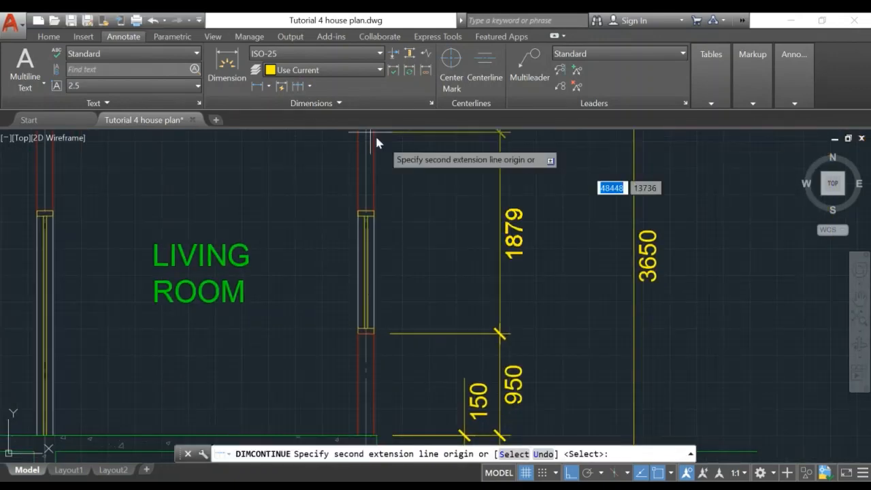
left_click(372, 210)
middle_click_drag(422, 175, 385, 334)
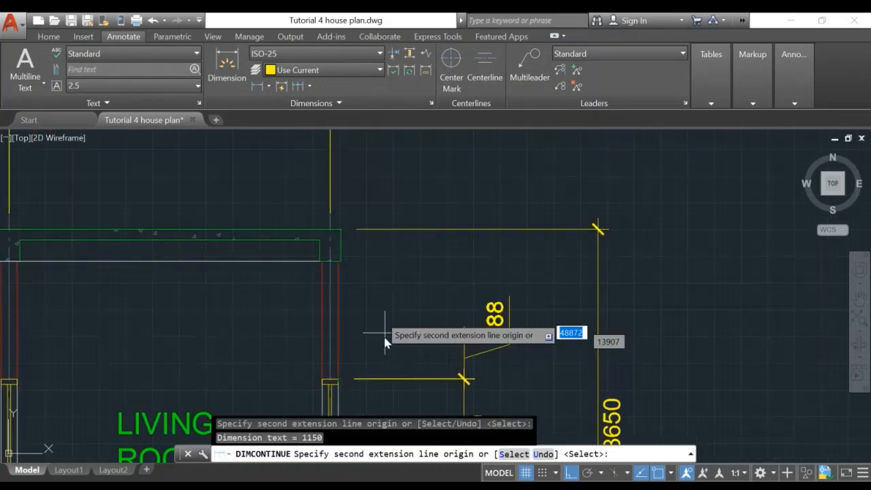
left_click(344, 235)
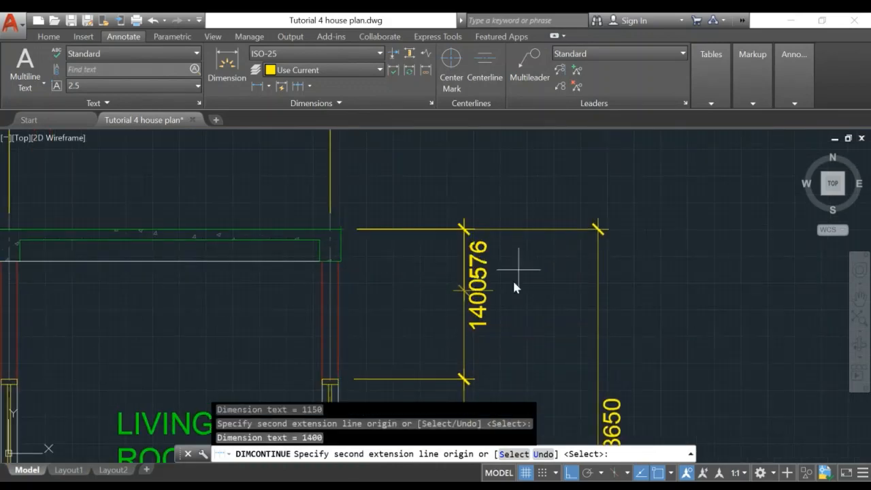
key("Escape")
scroll(512, 344, "down", 4)
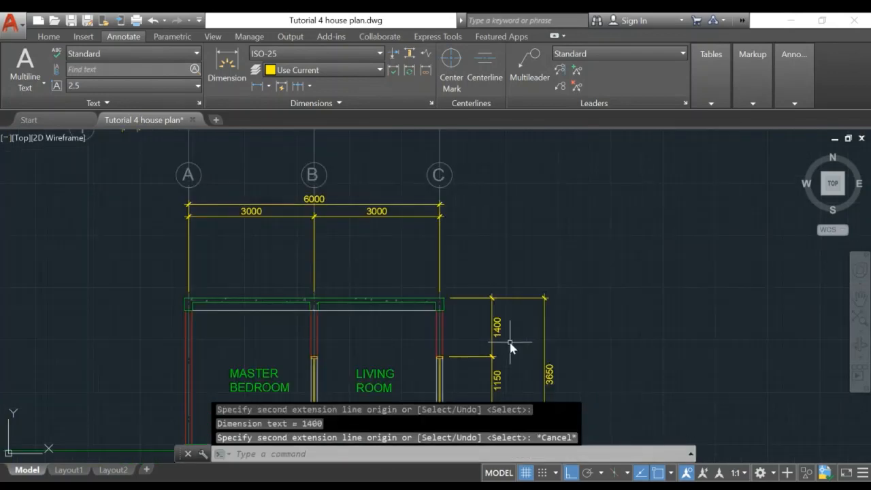
Add a vertical linear dimension for the height of the door between the master bedroom and the living room
middle_click_drag(509, 346, 494, 222)
middle_click_drag(370, 309, 480, 361)
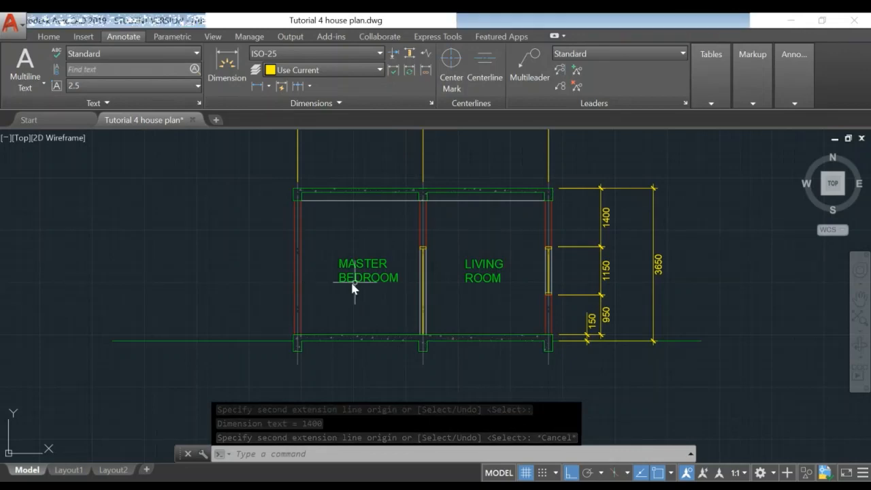
middle_click_drag(391, 294, 304, 274)
scroll(304, 272, "up", 5)
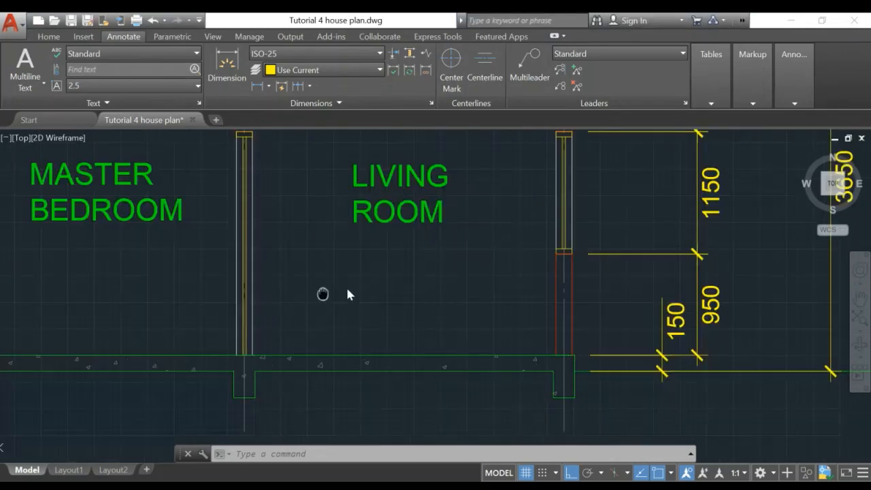
left_click(257, 86)
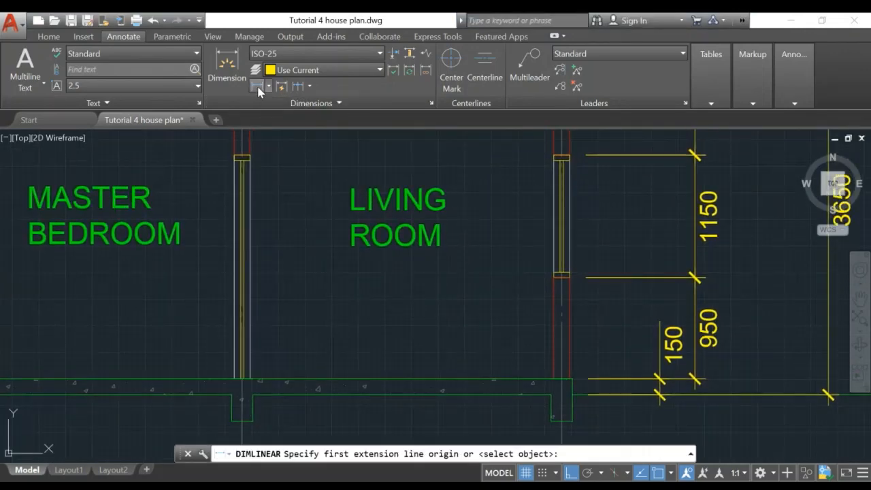
left_click(251, 380)
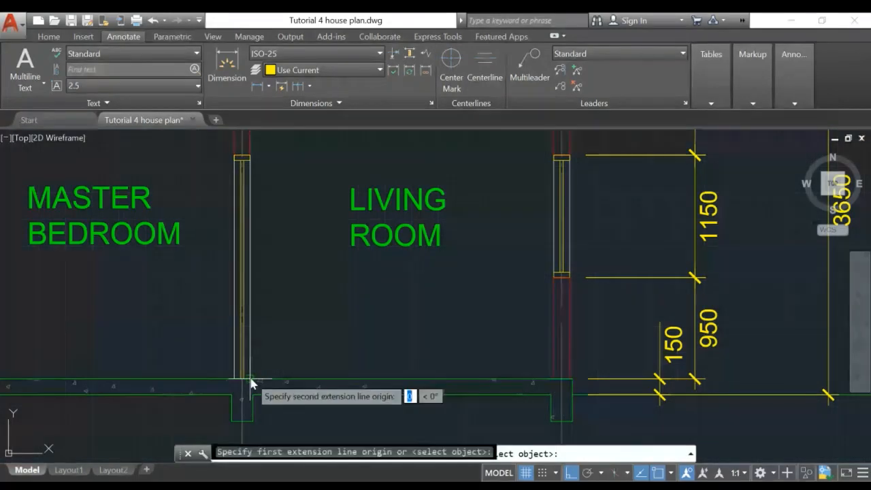
left_click(251, 157)
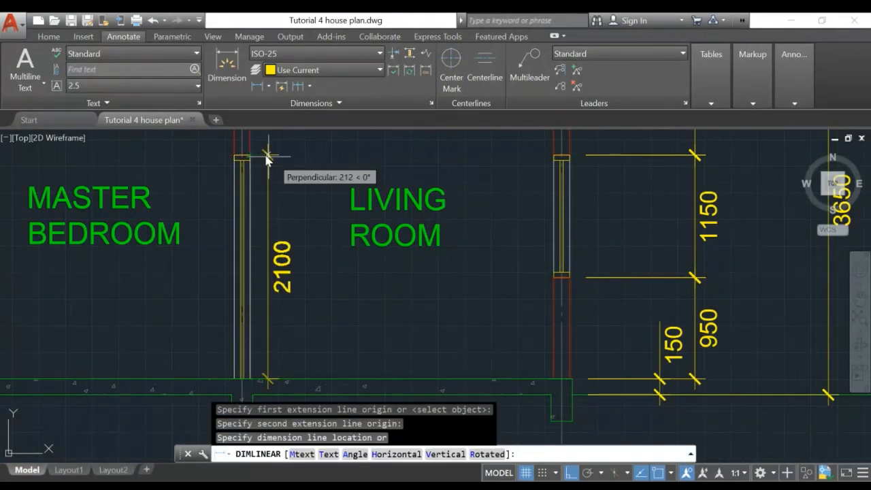
left_click(291, 167)
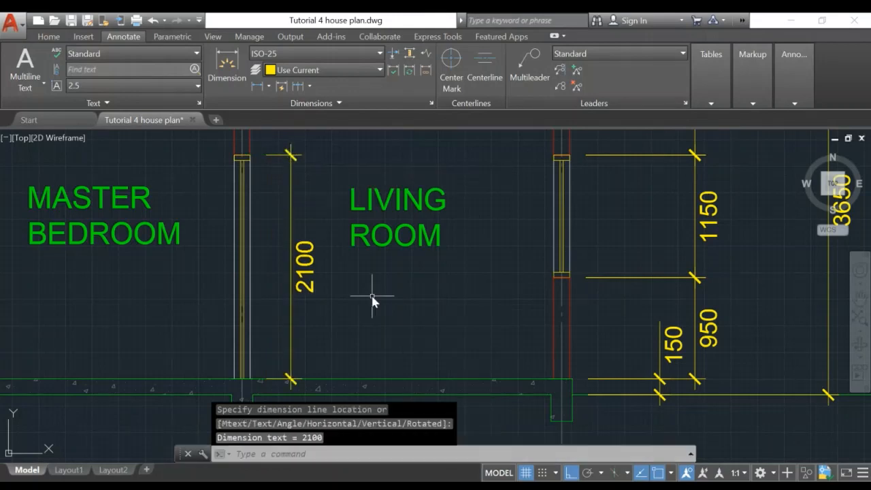
Review the dimensioned section drawing and the list of existing layers
scroll(370, 297, "down", 4)
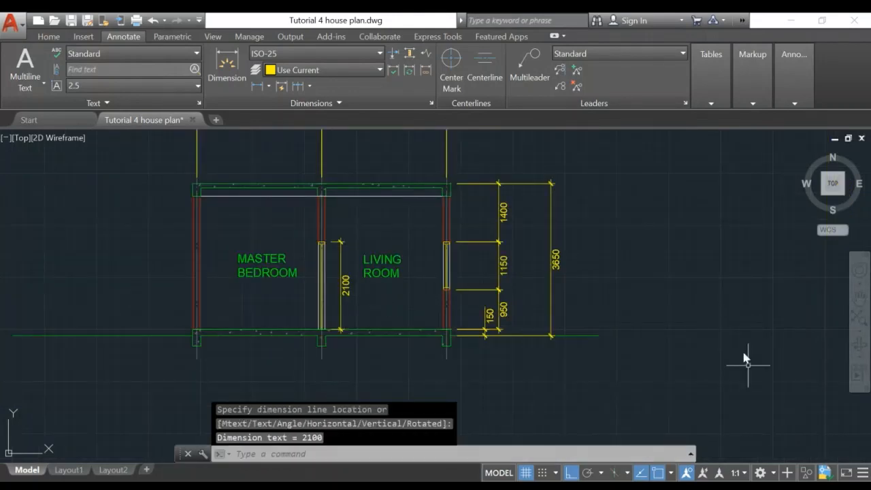
middle_click_drag(747, 364, 726, 345)
scroll(590, 238, "down", 3)
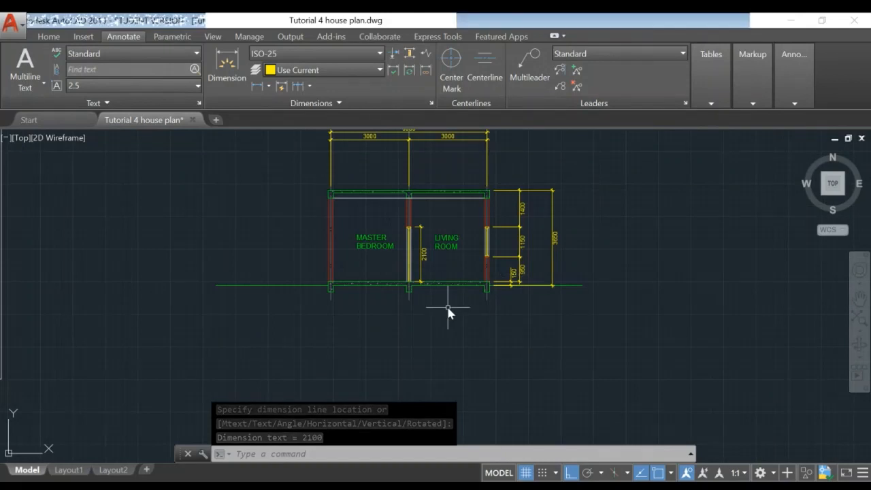
middle_click_drag(449, 307, 459, 403)
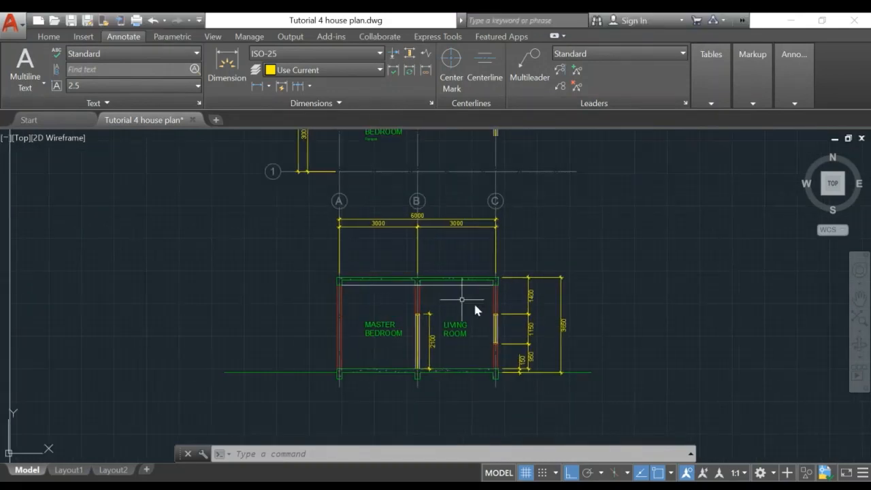
middle_click_drag(449, 307, 399, 290)
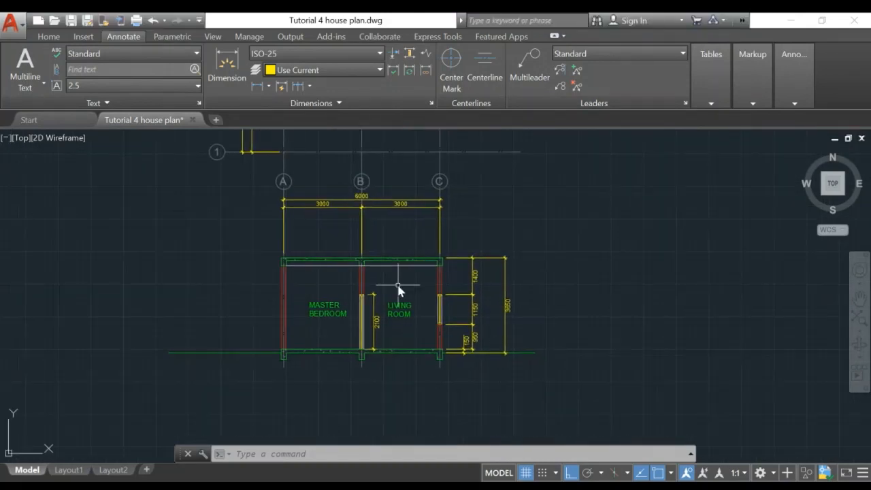
scroll(435, 288, "up", 2)
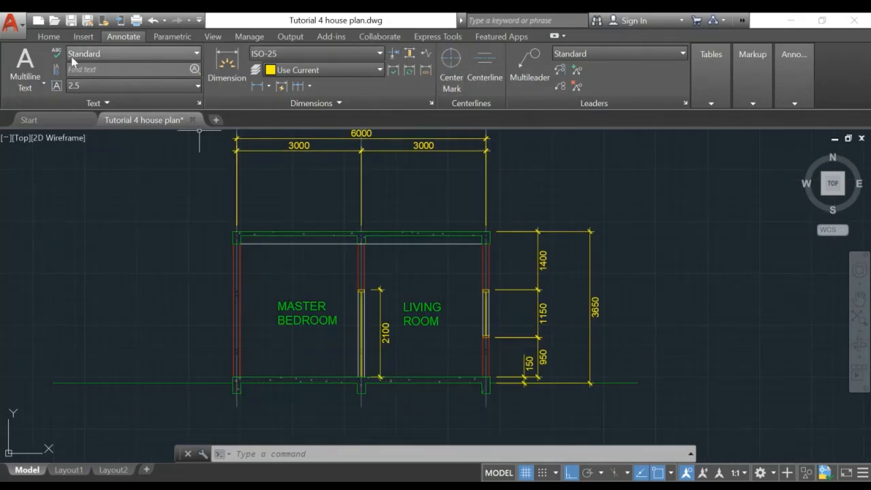
left_click(49, 37)
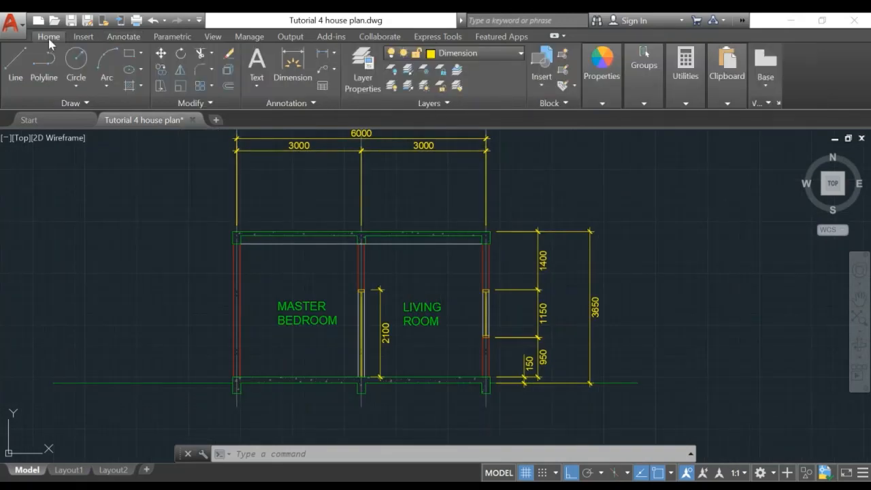
left_click(517, 52)
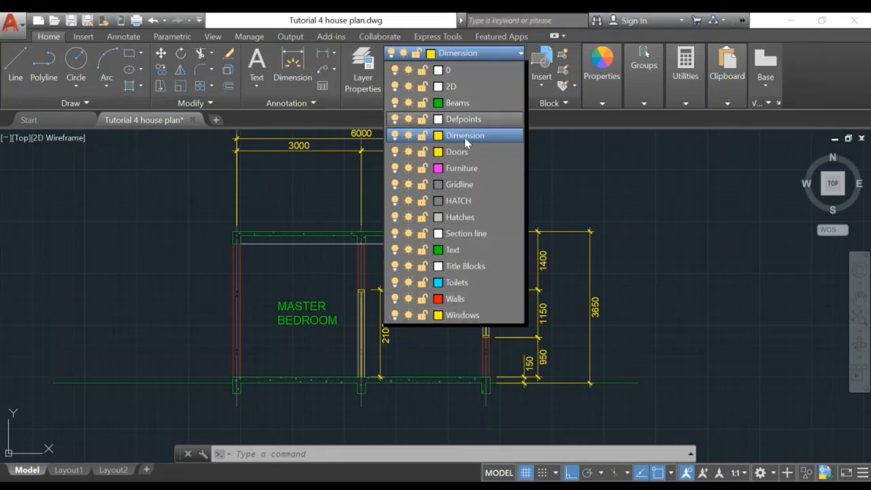
left_click(612, 154)
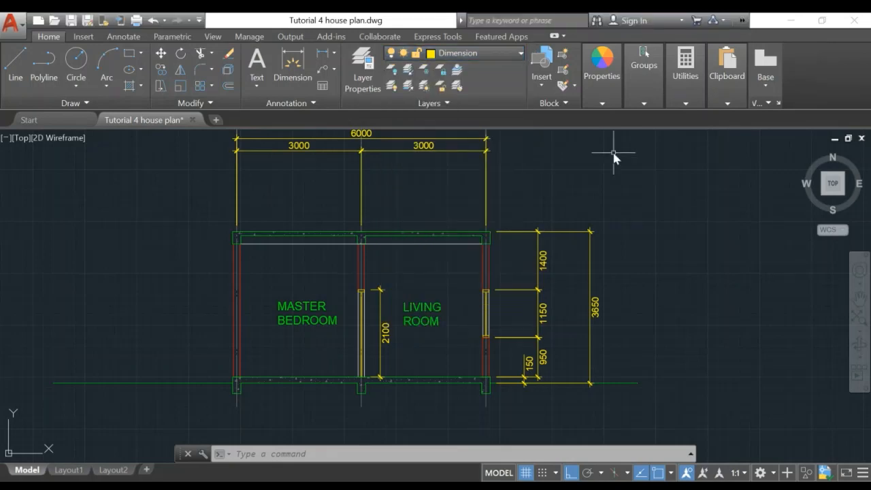
Create a new layer named Specifications
left_click(366, 65)
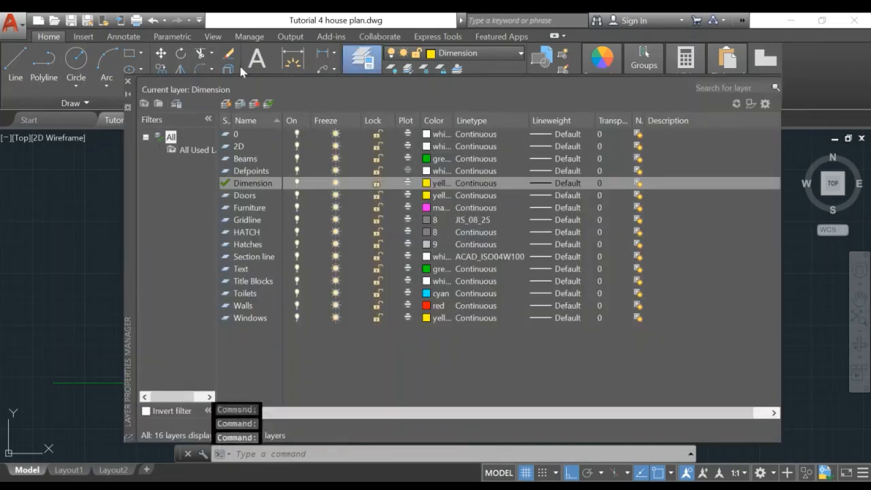
left_click(229, 103)
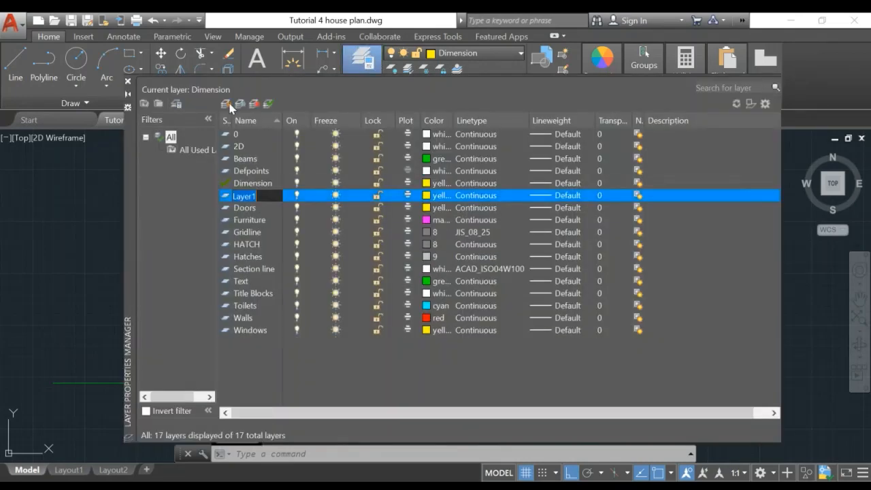
type("Specific")
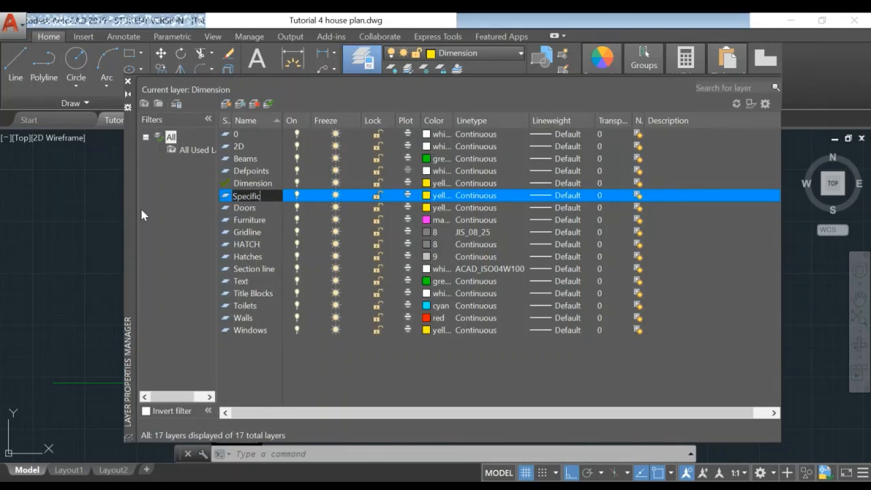
type("ations")
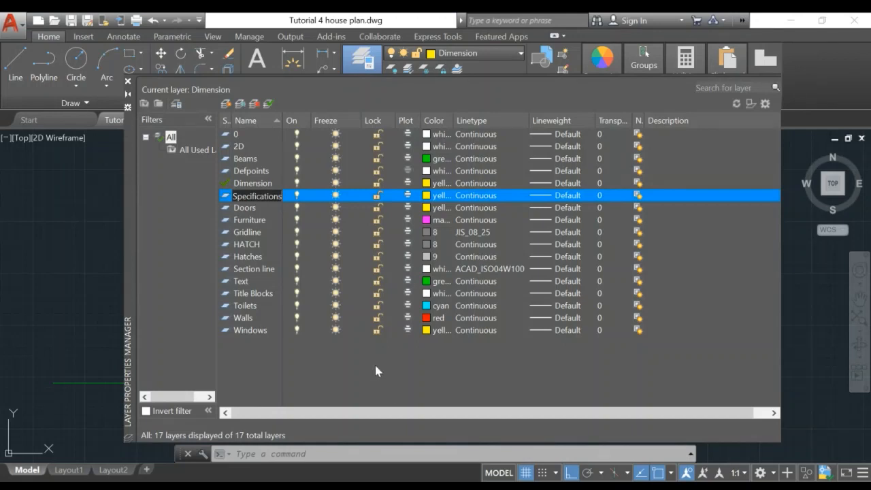
key("Return")
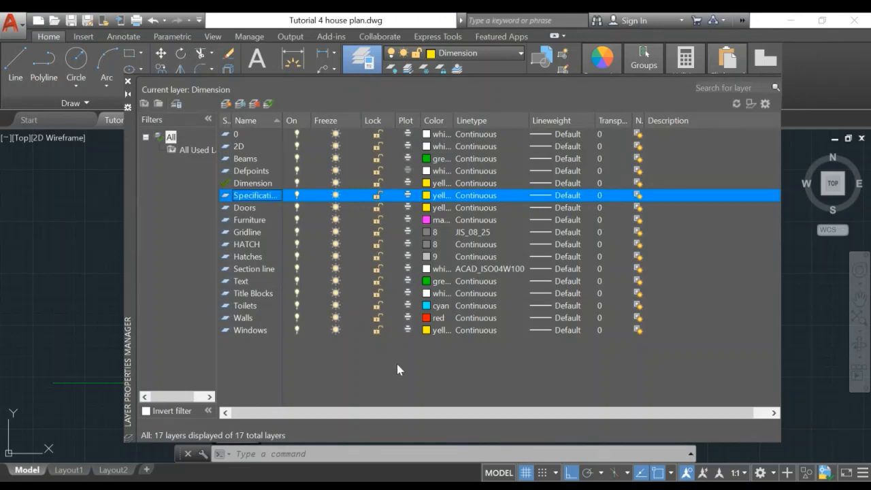
Set the Specifications layer's colour to white and make it the current layer
left_click(429, 195)
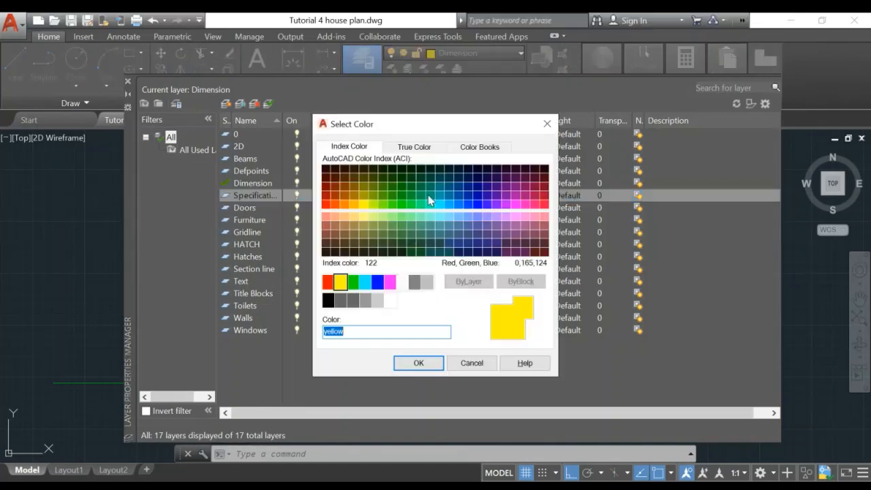
left_click(402, 283)
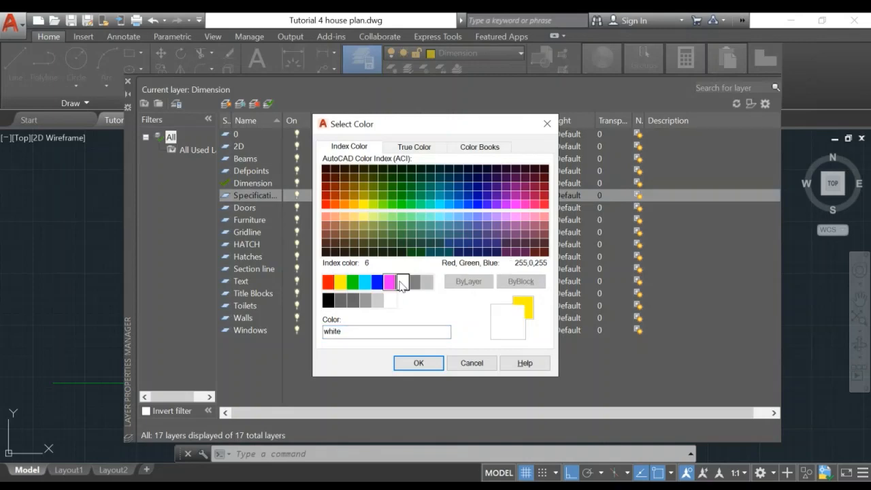
left_click(417, 362)
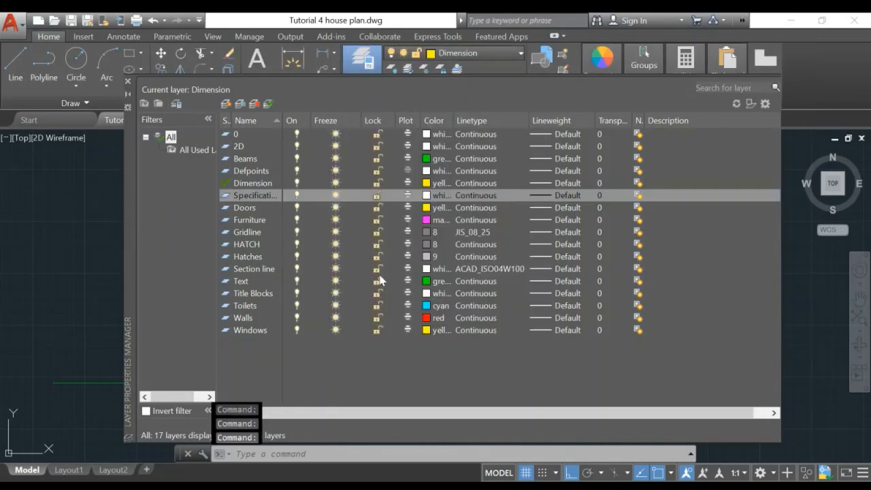
left_click(126, 81)
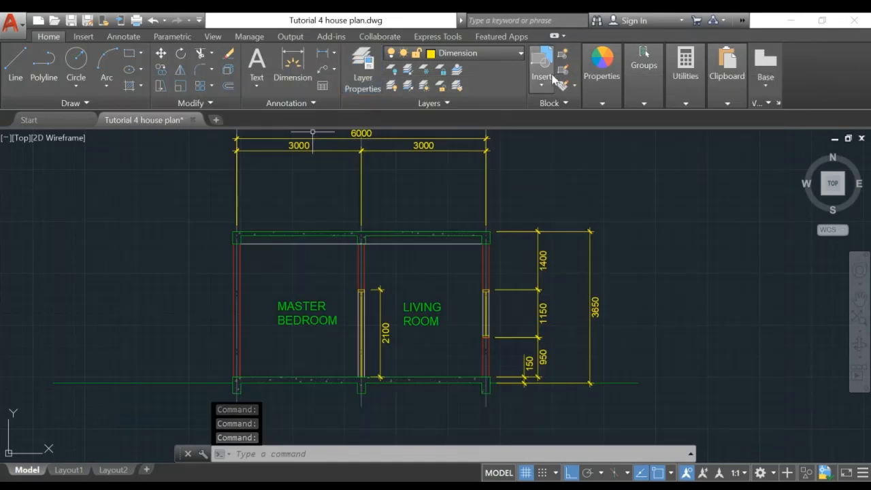
left_click(509, 52)
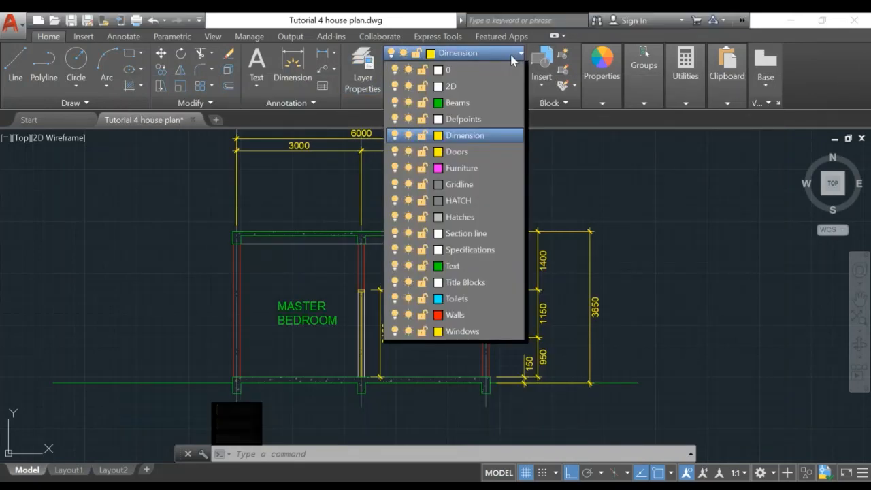
left_click(465, 251)
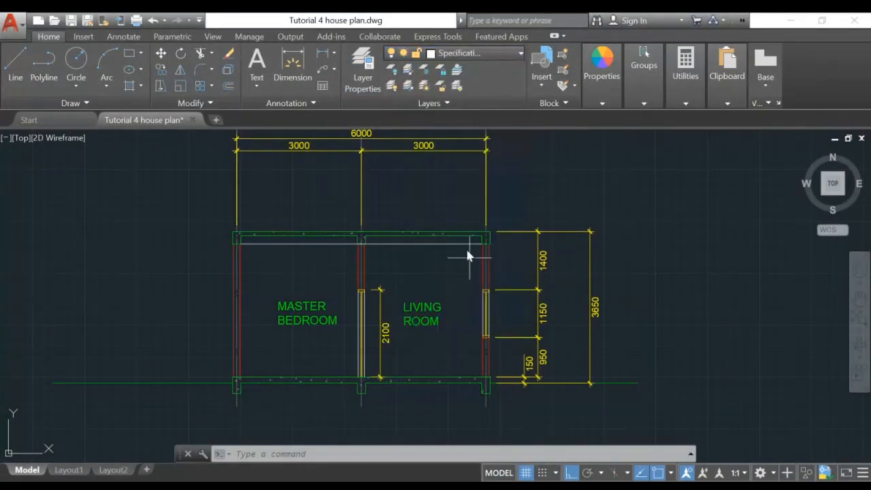
Examine the section's vertical dimensions and the free space beside the overall height dimension
scroll(517, 326, "up", 4)
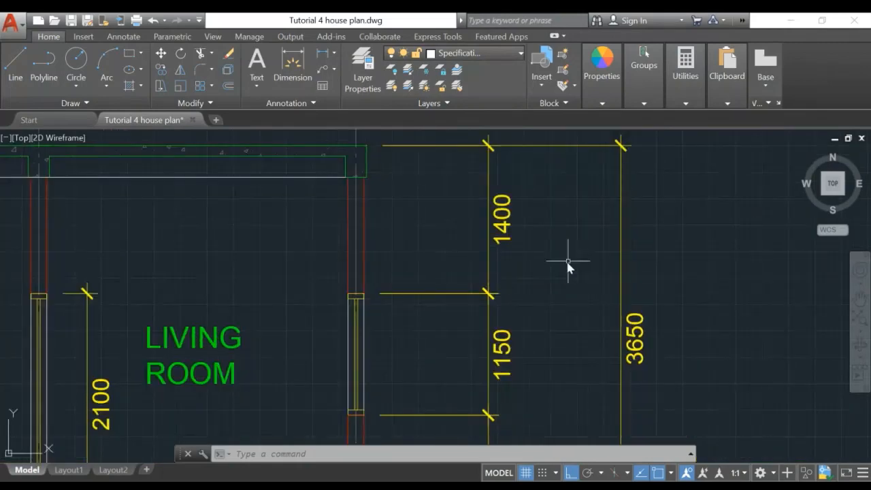
scroll(567, 260, "down", 4)
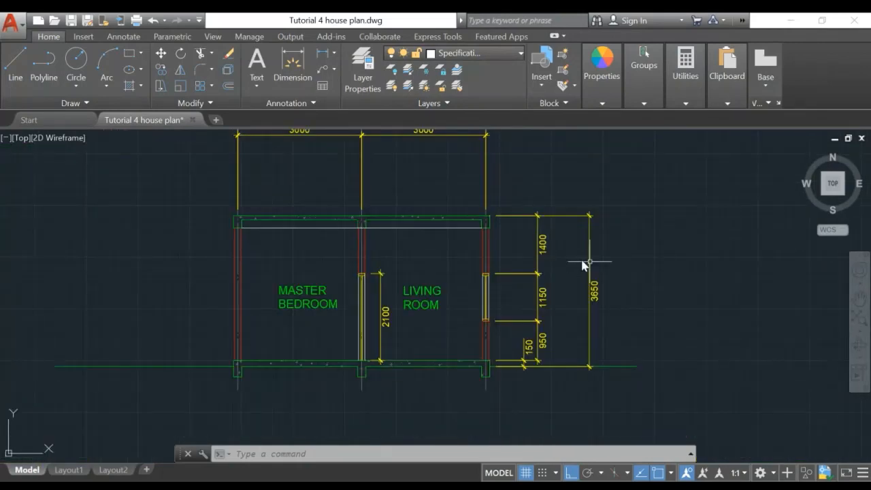
scroll(589, 262, "up", 2)
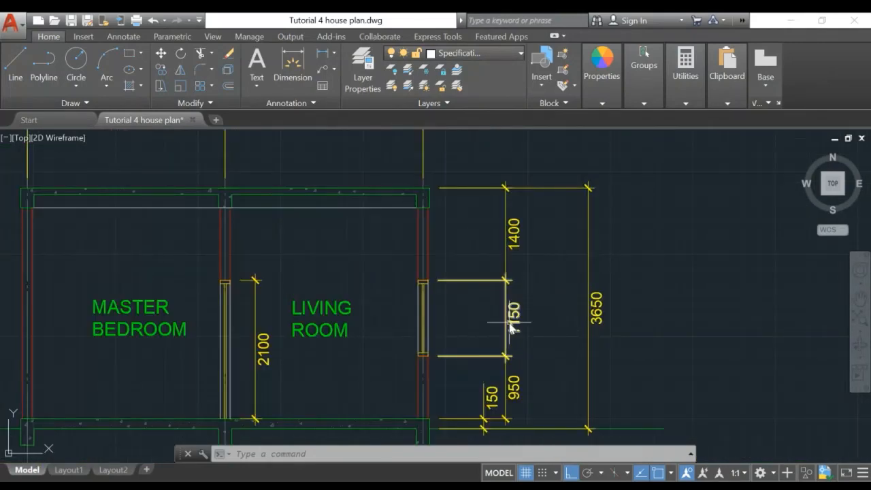
scroll(441, 249, "up", 2)
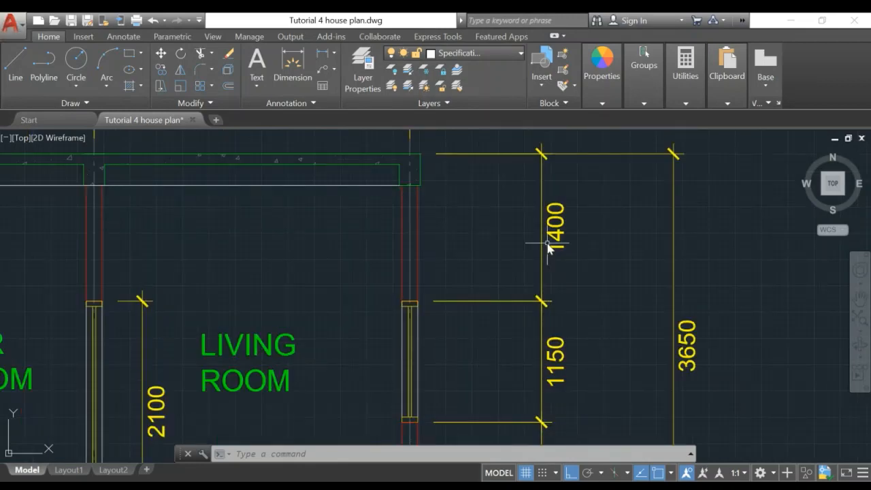
scroll(592, 282, "down", 4)
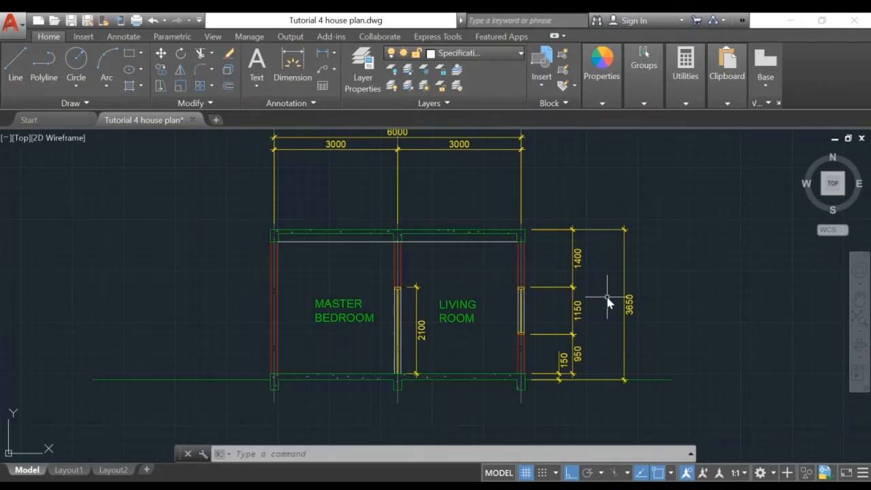
scroll(576, 277, "up", 2)
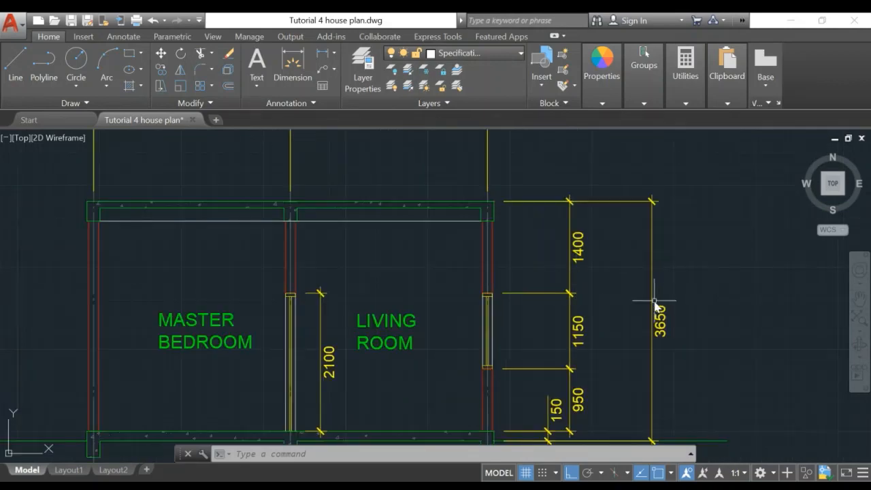
scroll(731, 284, "down", 2)
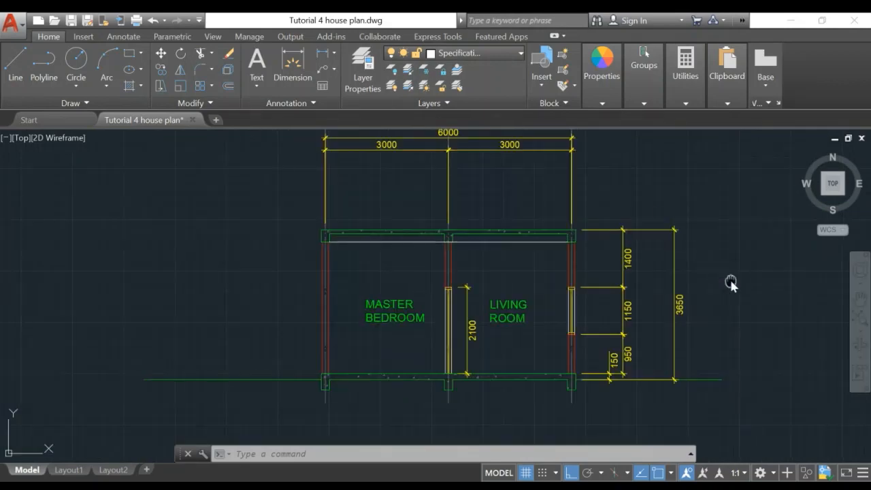
mouse_move(731, 283)
middle_mouse_down()
mouse_move(562, 236)
mouse_move(552, 248)
middle_mouse_up()
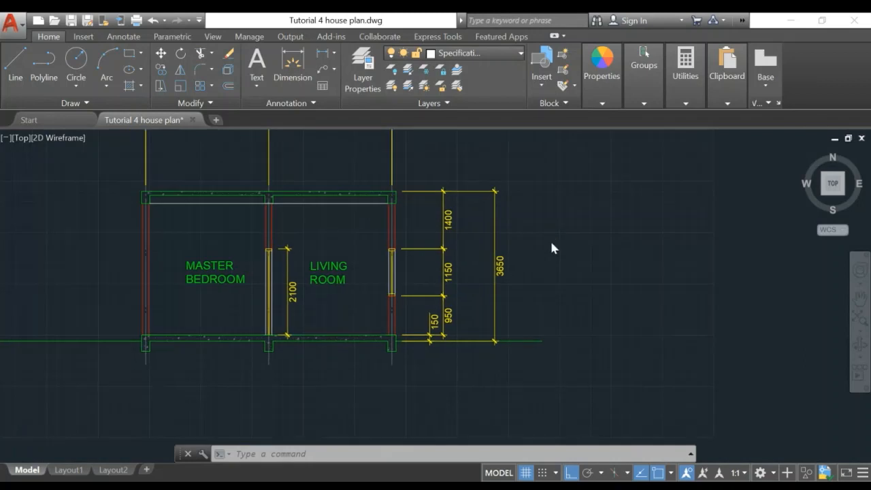
left_click(494, 335)
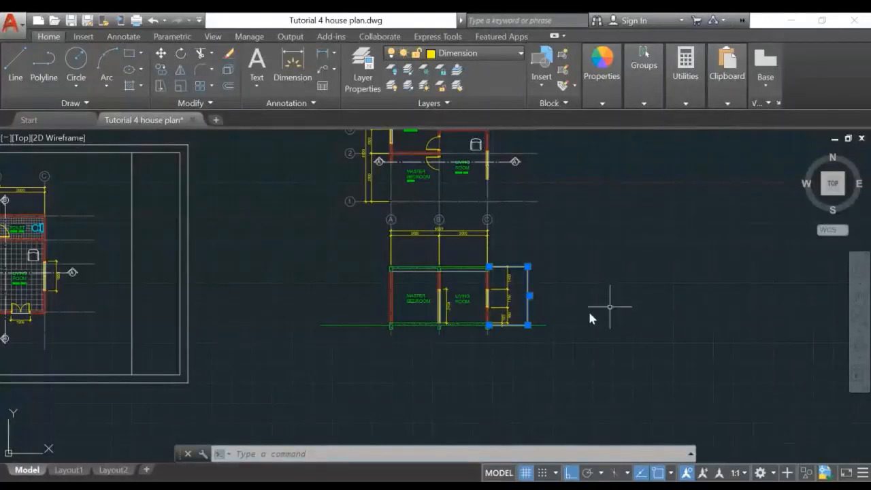
scroll(522, 314, "up", 2)
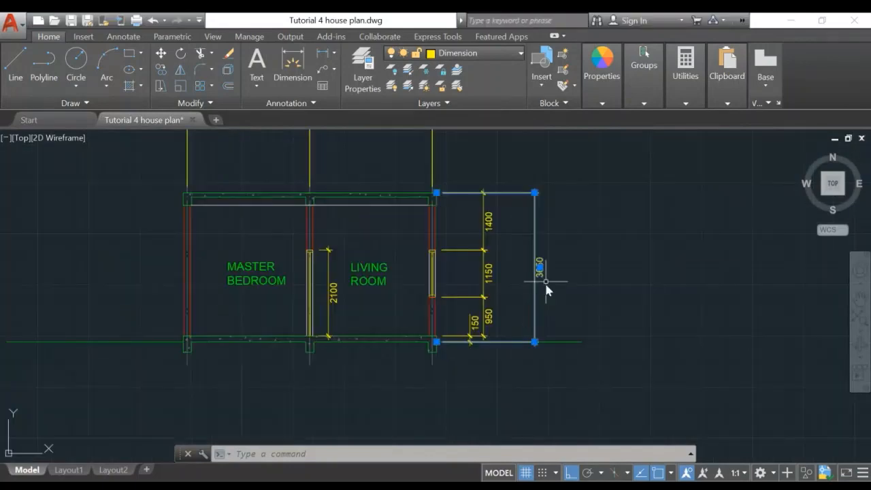
middle_click_drag(563, 291, 520, 295)
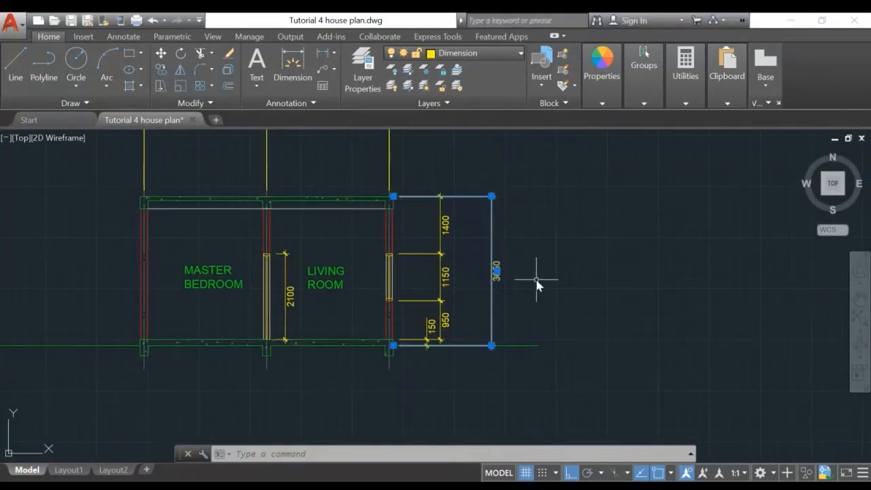
key("Escape")
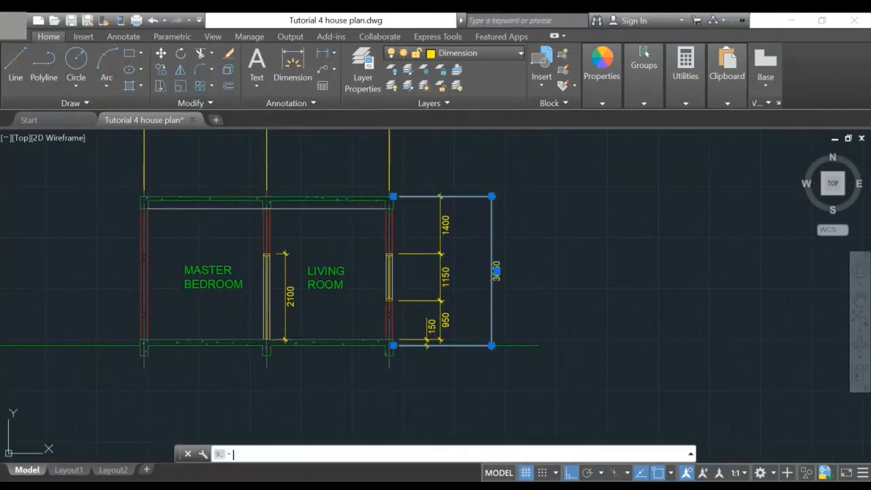
left_click(362, 68)
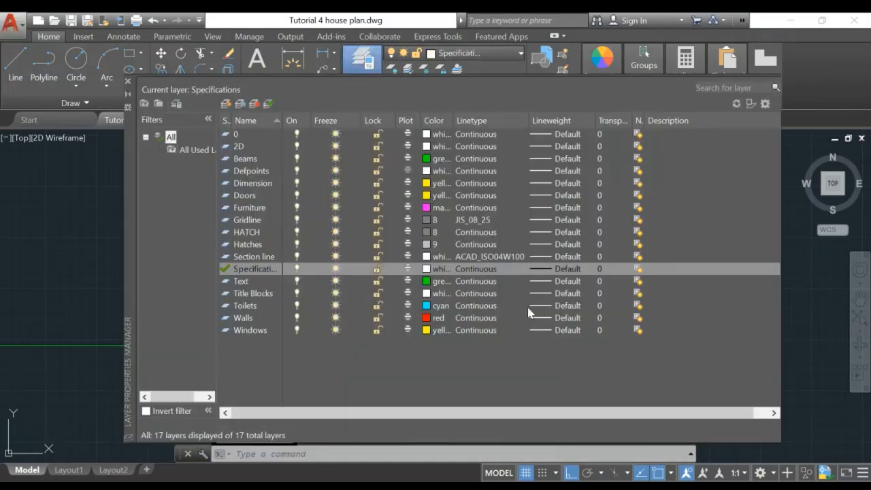
left_click(128, 82)
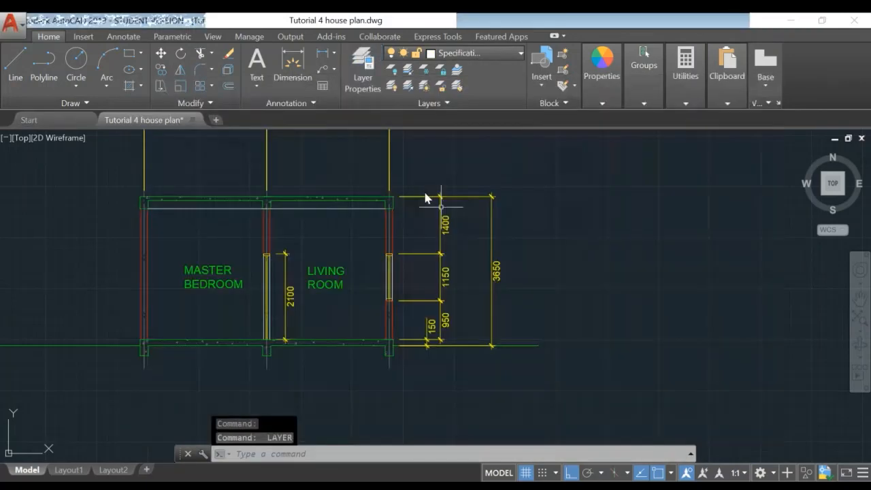
type("m")
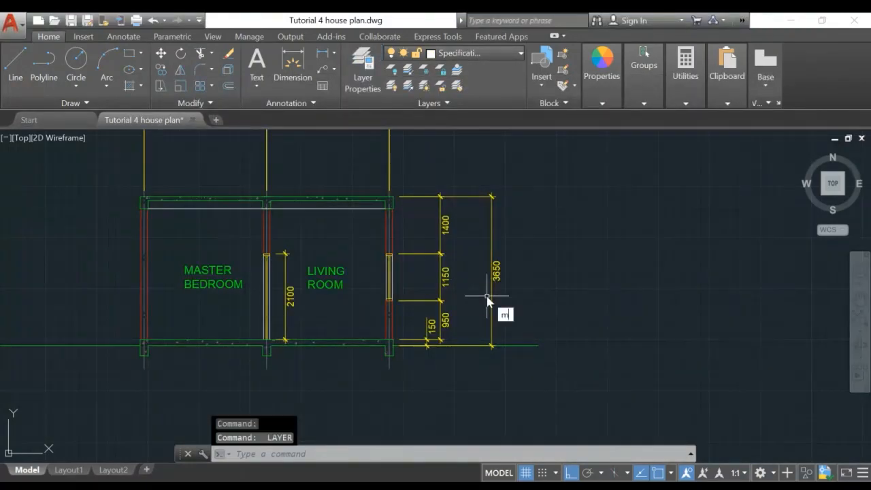
key("Return")
left_click(491, 299)
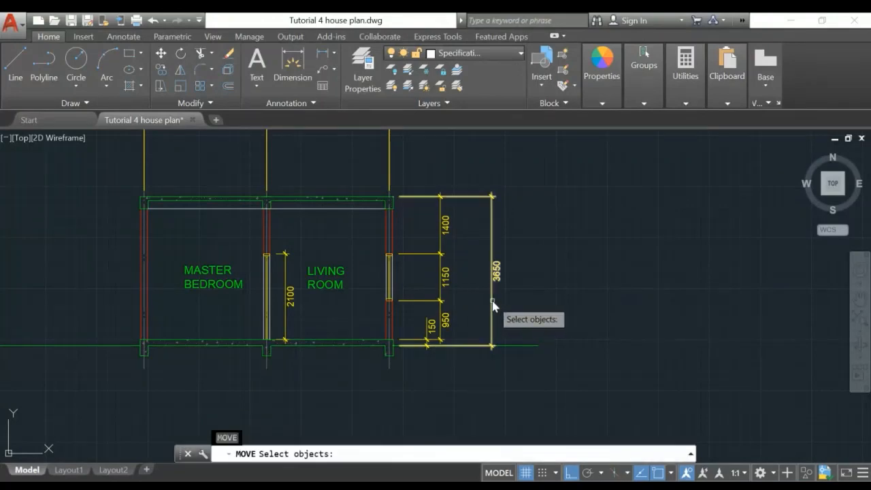
key("Return")
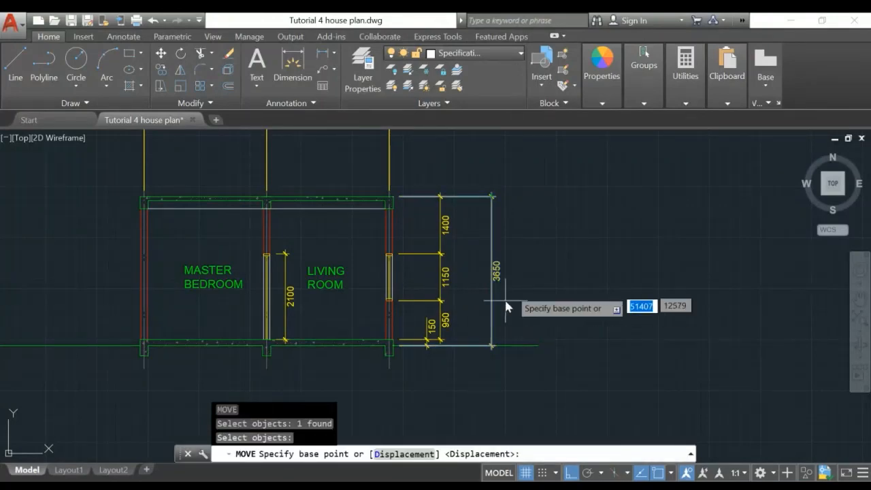
key("Escape")
Stretch the overall height dimension line about 750 mm farther out from the section
left_click(494, 299)
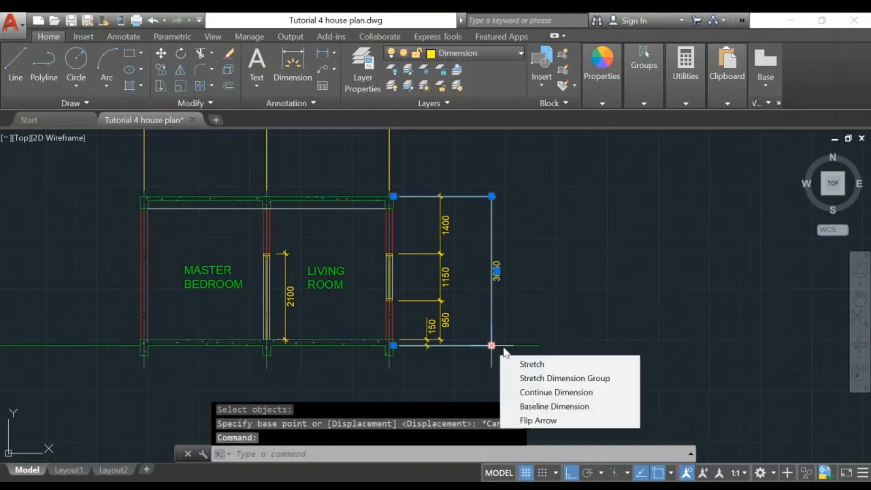
left_click(503, 350)
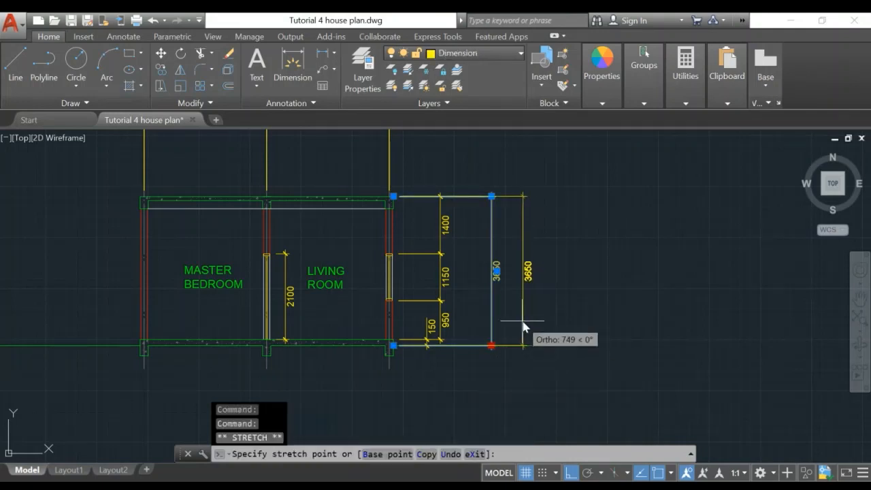
key("Escape")
Stretch the 1400 and 1150 dimension lines outward together so they sit just inside the overall height dimension
left_click(446, 243)
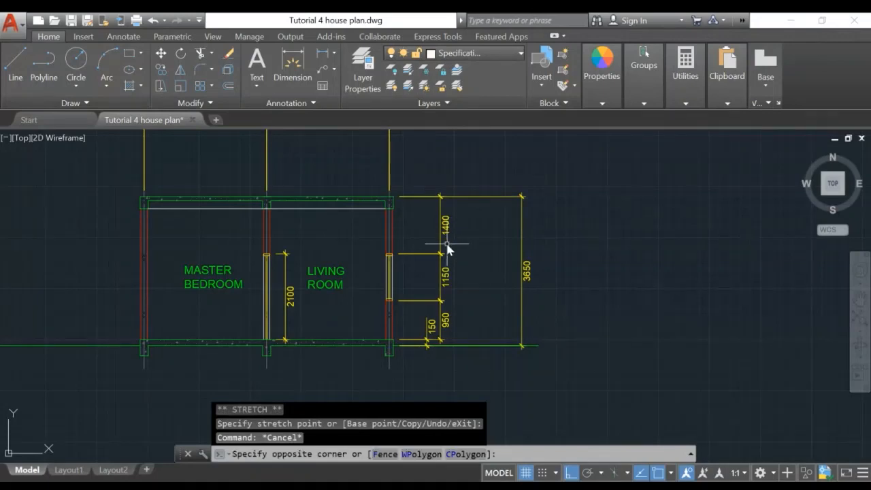
left_click(408, 319)
scroll(449, 265, "up", 4)
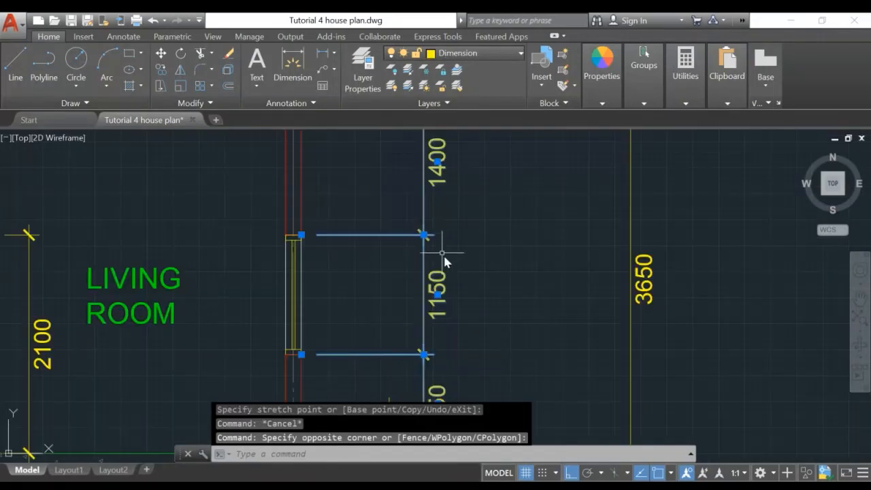
left_click(423, 235)
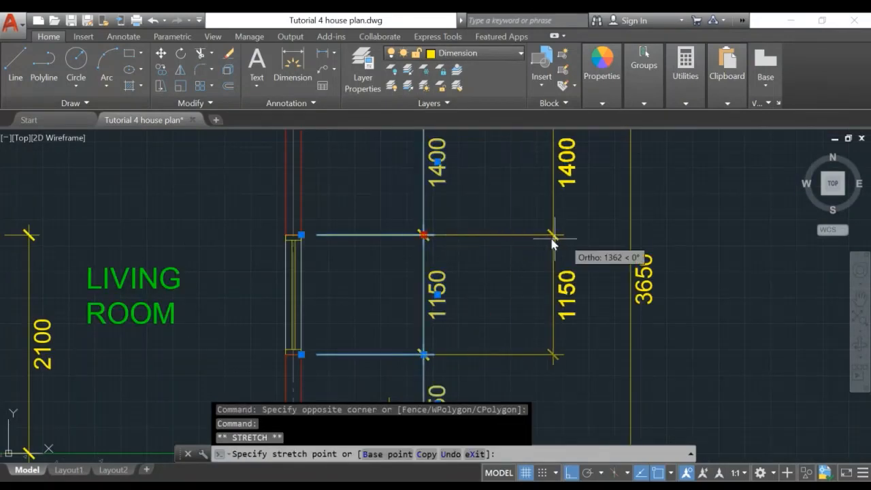
left_click(599, 238)
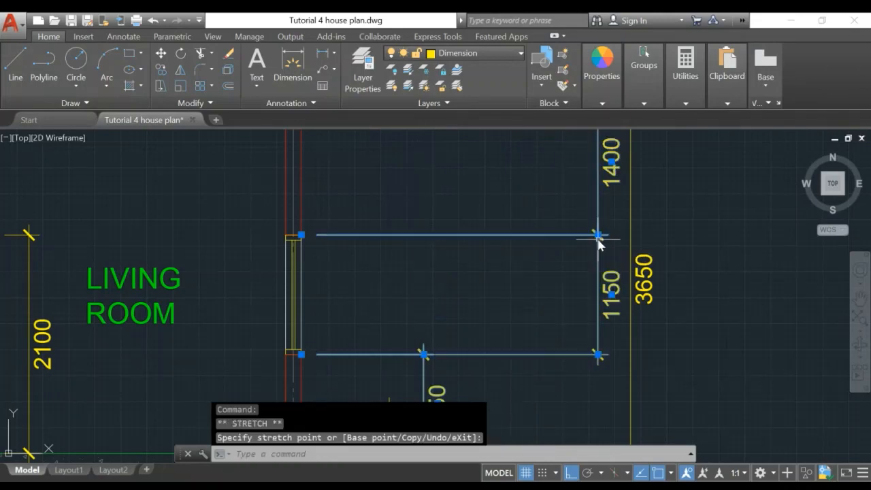
Stretch the 950 dimension line outward to align with the relocated 1150 dimension line
middle_click_drag(540, 349, 523, 279)
middle_click_drag(532, 308, 523, 267)
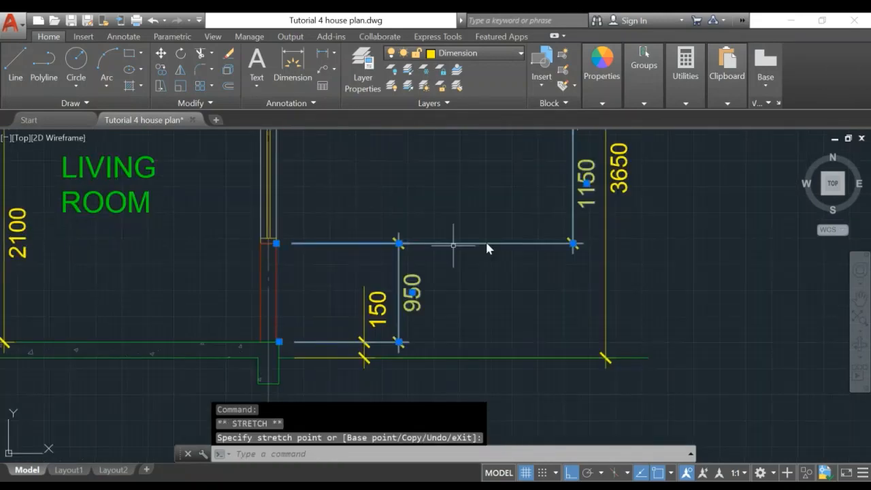
left_click(398, 243)
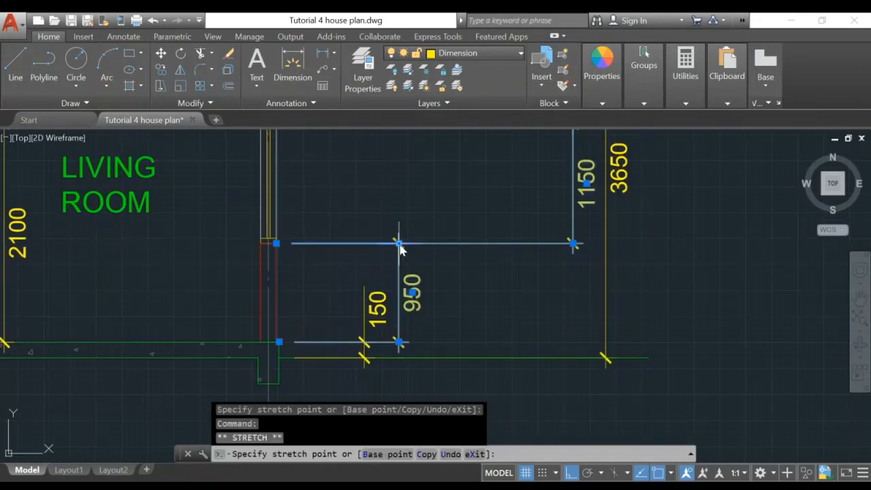
left_click(573, 243)
key("Escape")
scroll(670, 269, "down", 4)
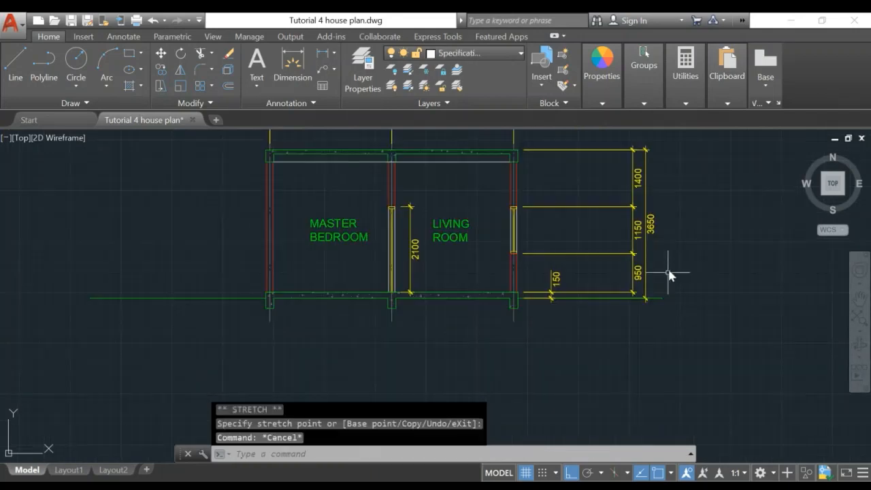
middle_click_drag(669, 276, 673, 353)
scroll(520, 311, "up", 4)
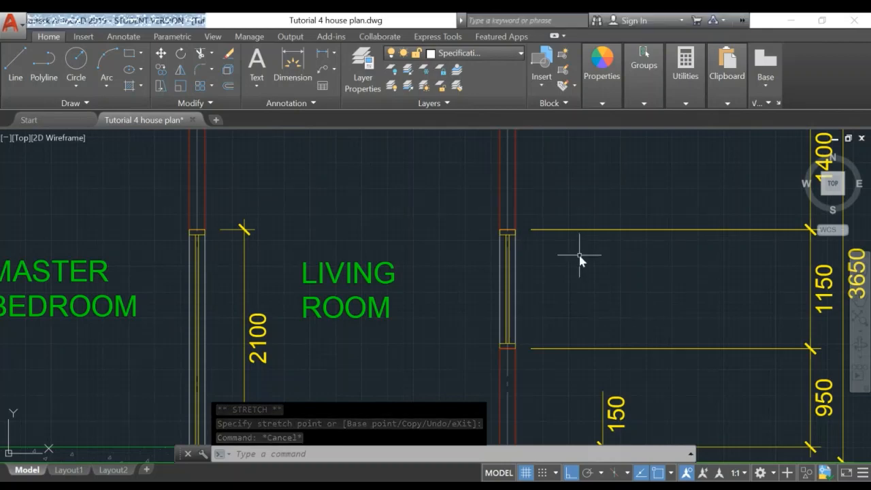
mouse_move(578, 254)
middle_mouse_down()
mouse_move(556, 295)
mouse_move(559, 329)
middle_mouse_up()
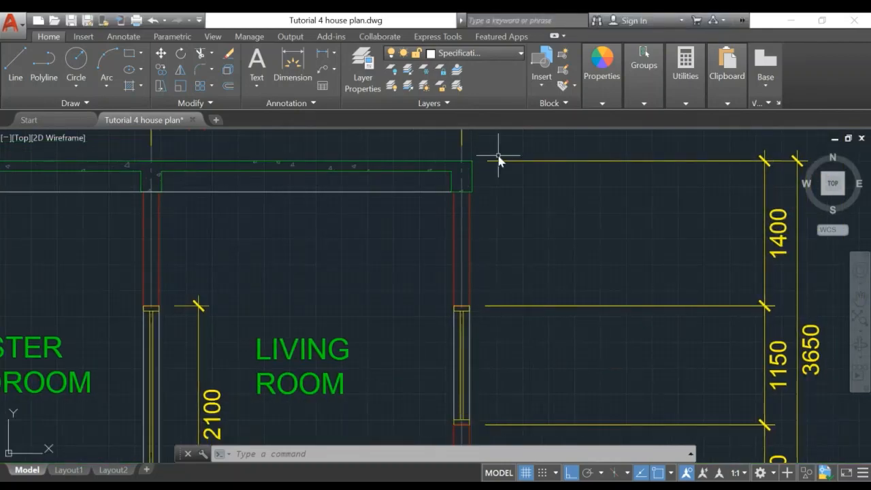
left_click(527, 159)
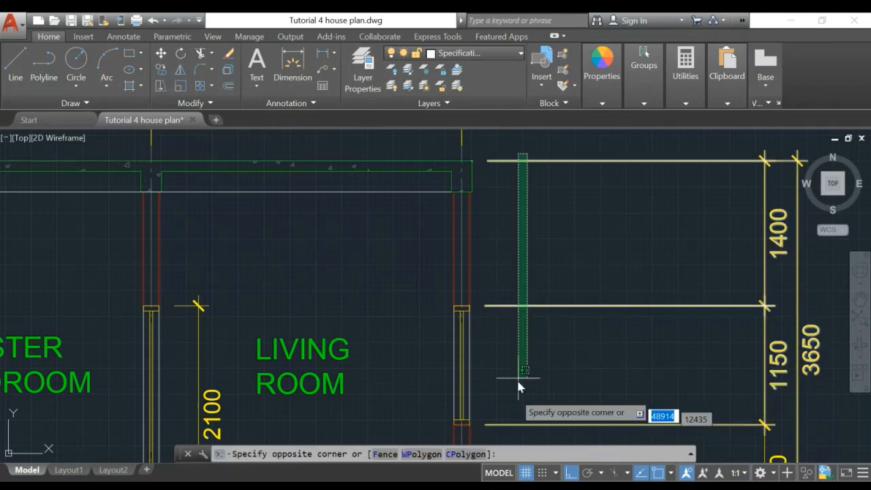
left_click(512, 423)
type("m")
key("Return")
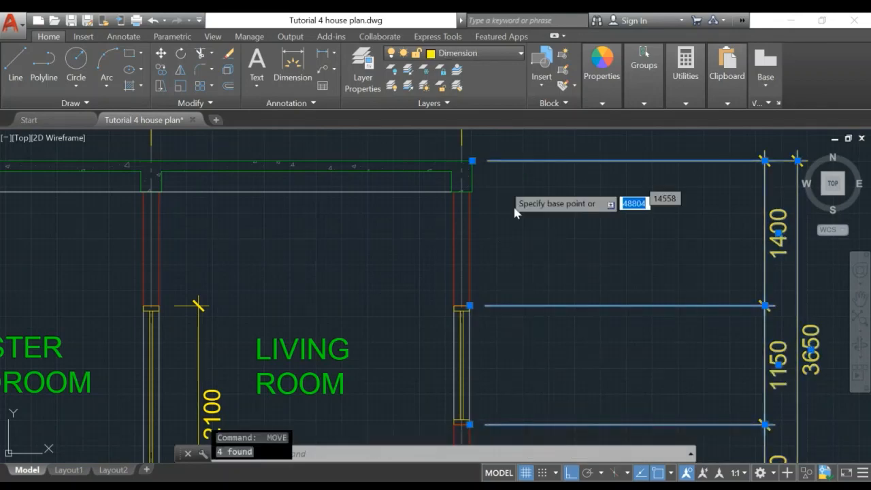
key("Escape")
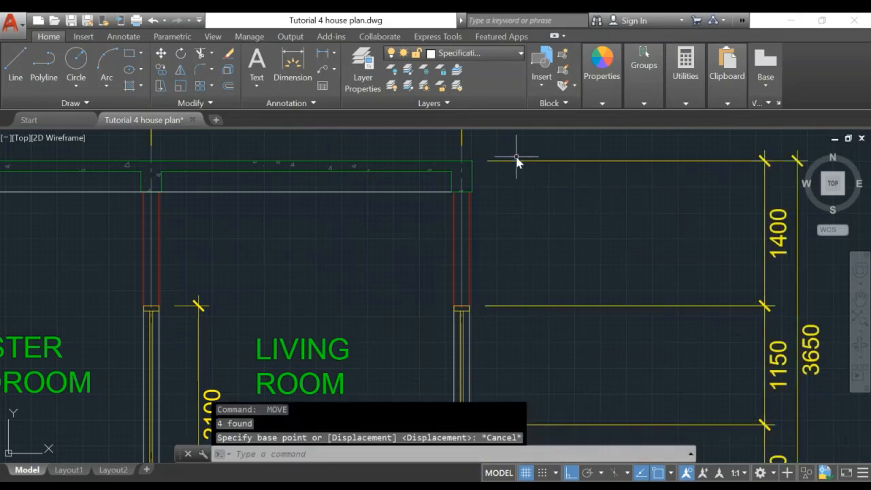
Shorten the roof-level extension lines of the 1400 and 3650 dimensions by pulling their shared origin outward from the section
left_click(565, 142)
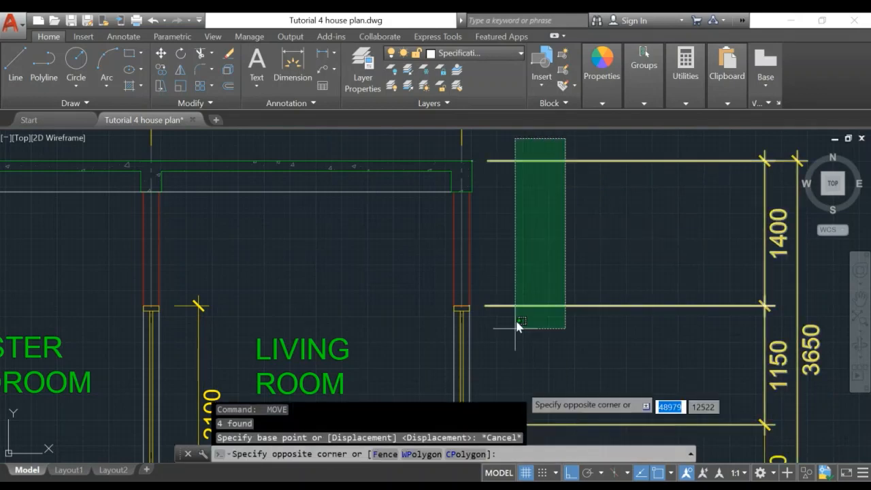
left_click(531, 435)
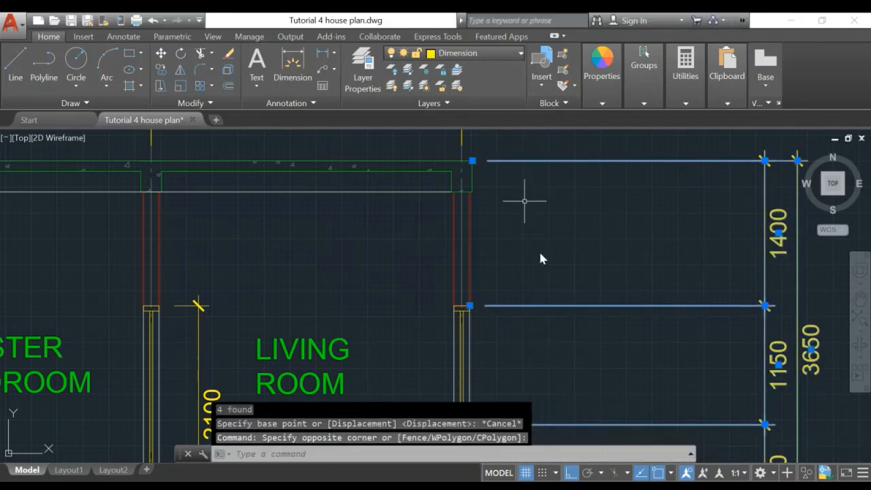
left_click(471, 161)
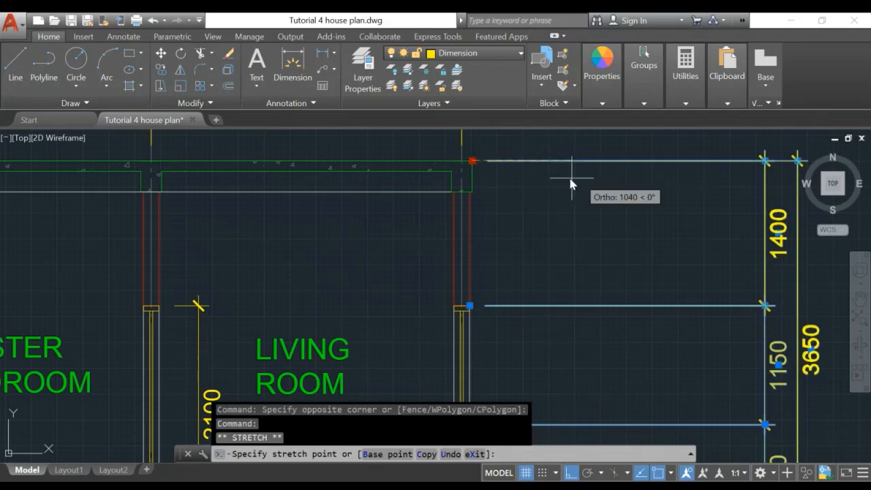
left_click(600, 181)
key("Escape")
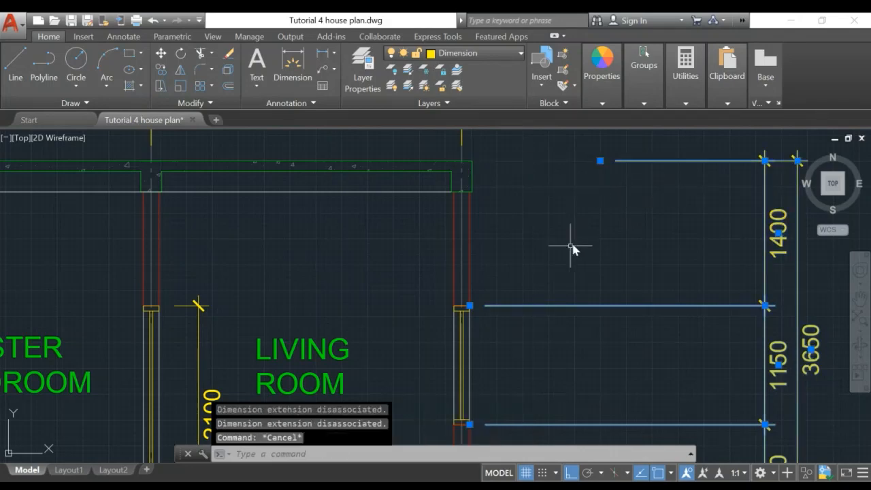
Shorten the window-head extension lines of the 1400 and 1150 dimensions by pulling both origins about 1345 mm away from the wall
left_click(510, 305)
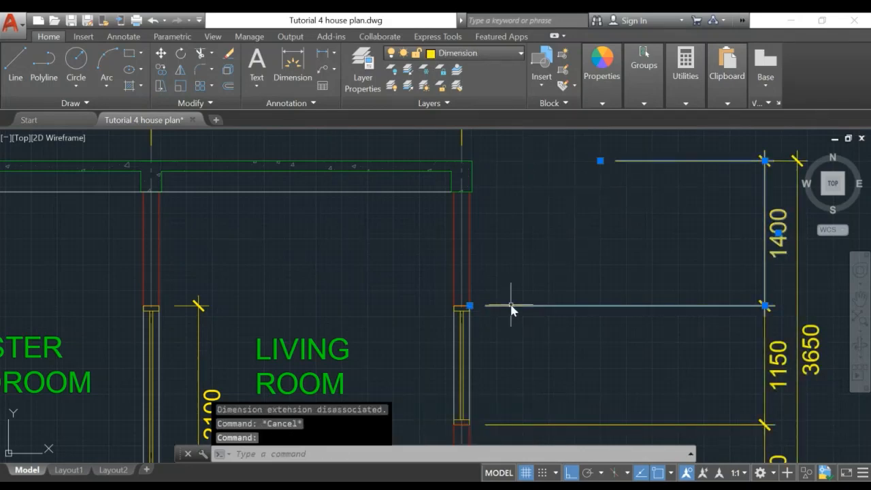
left_click(469, 305)
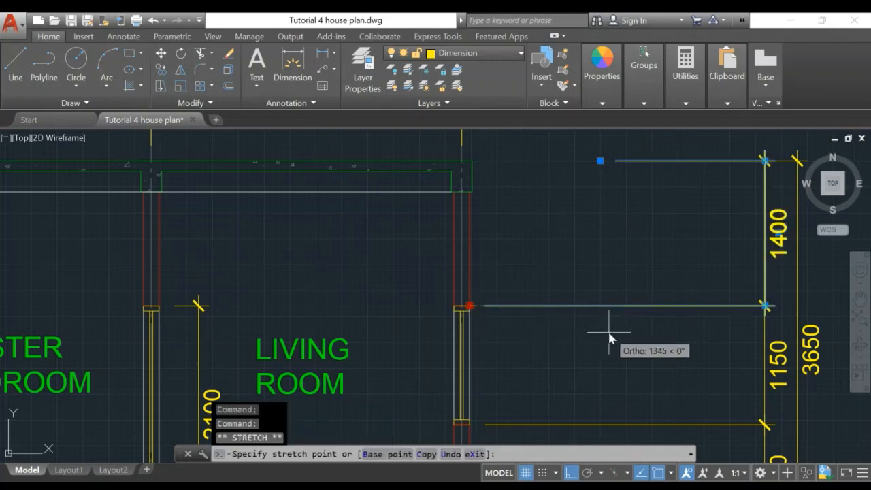
left_click(607, 330)
left_click(513, 305)
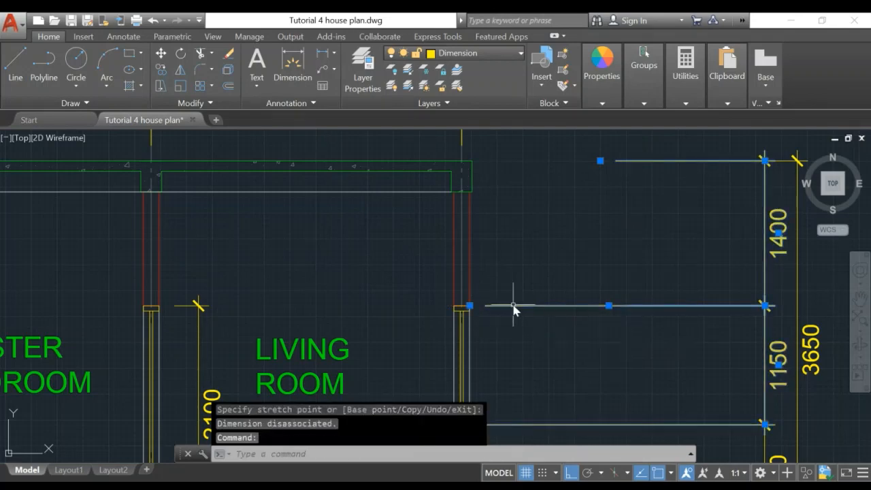
left_click(470, 305)
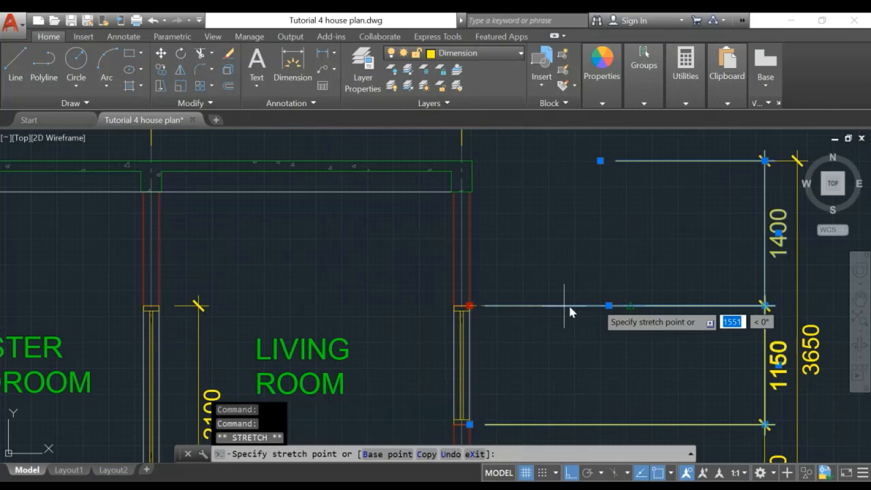
left_click(608, 305)
Shorten the window-sill extension lines of the 1150 and 950 dimensions by pulling both origins outward to the same point
middle_click_drag(614, 355, 572, 202)
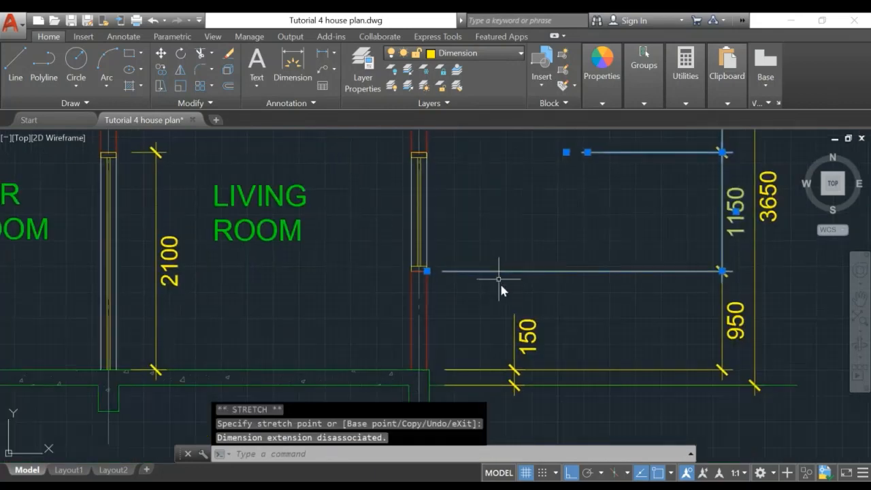
left_click(426, 270)
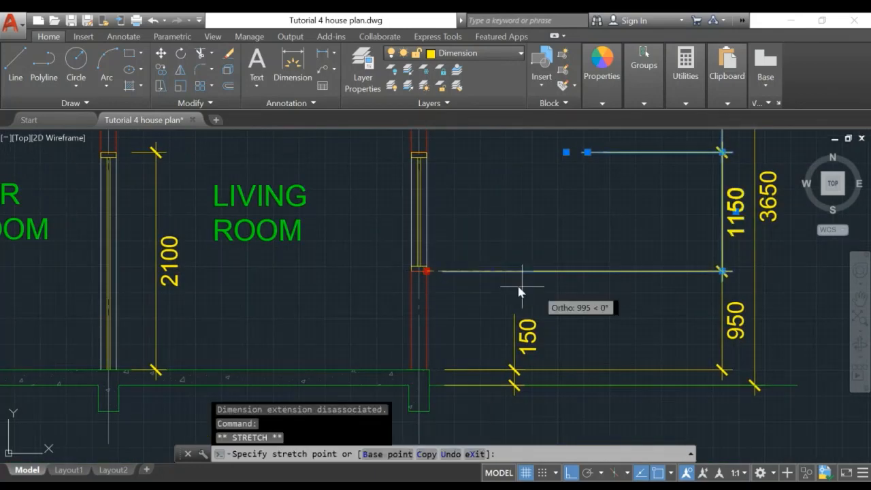
left_click(562, 290)
left_click(449, 272)
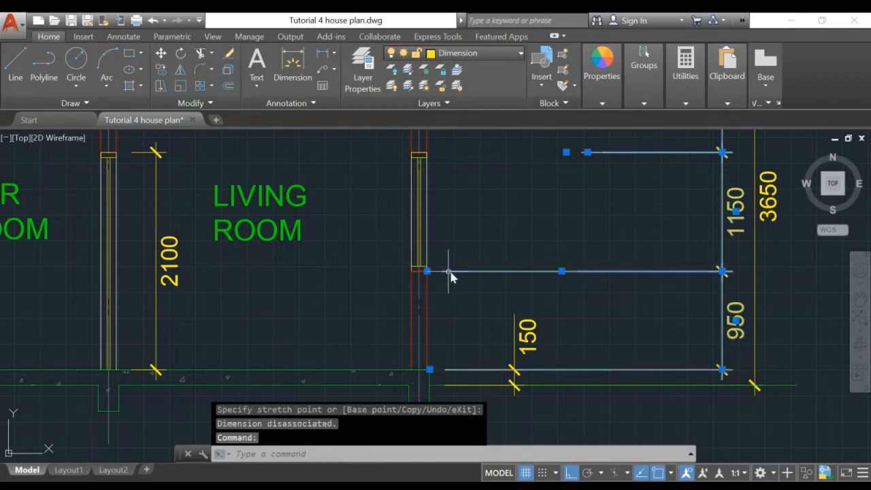
left_click(428, 271)
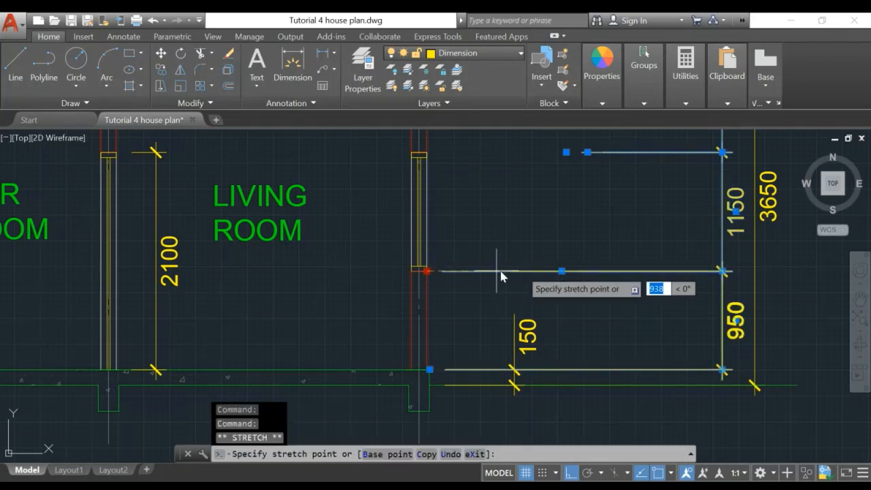
left_click(561, 272)
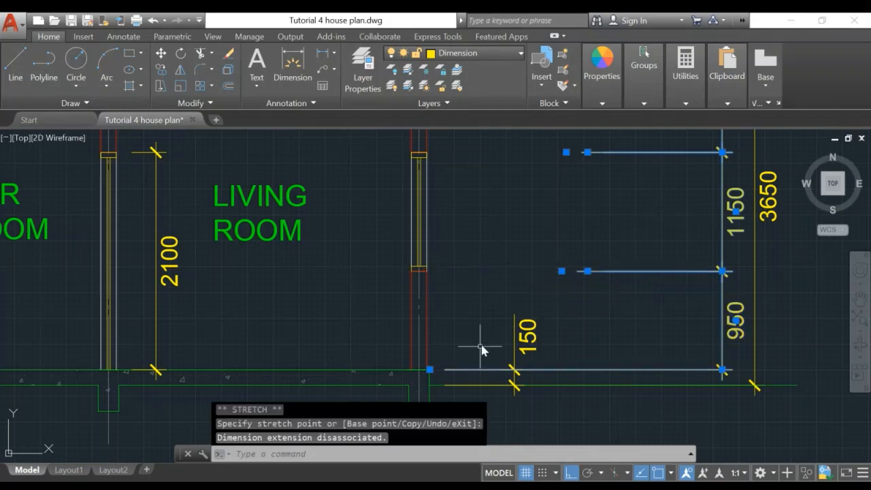
Shorten the floor-level extension line of the 950 dimension, roughly in line with the other shortened lines
left_click(430, 369)
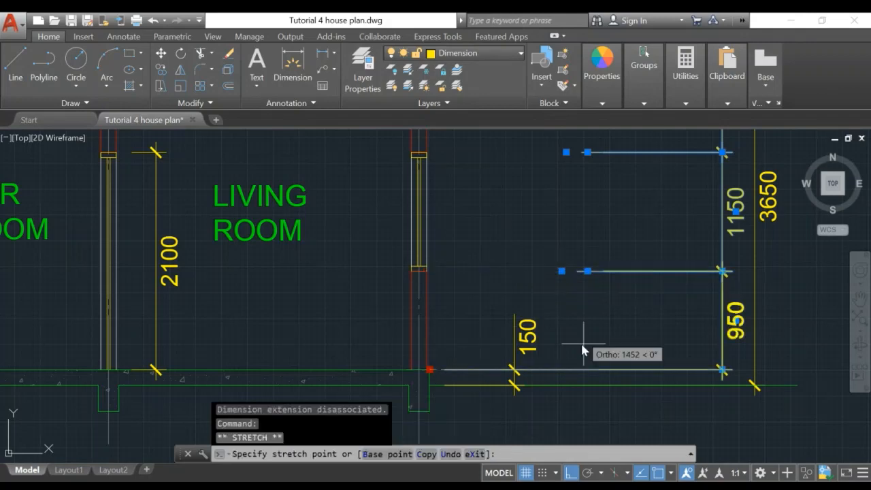
left_click(564, 354)
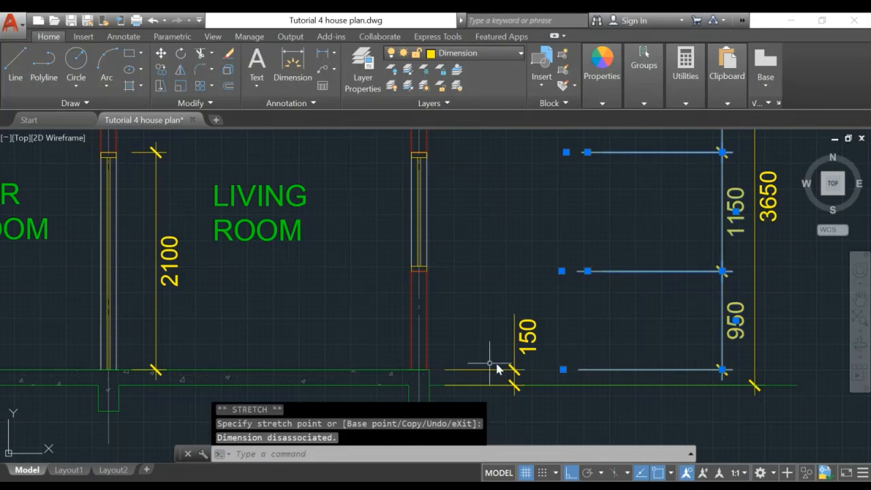
key("Escape")
Add a multileader from the outer face of the living room window with the note "Aluminium windows to designers detail"
scroll(625, 368, "down", 4)
scroll(625, 336, "up", 2)
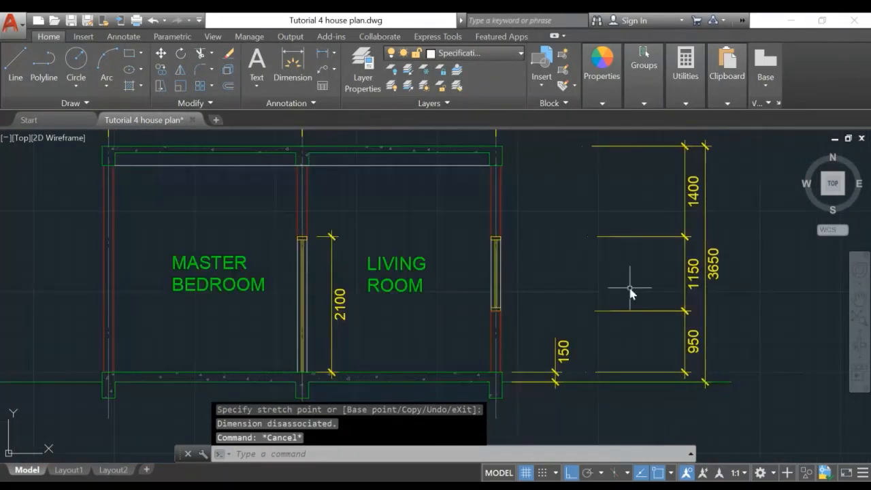
middle_click_drag(582, 251, 552, 312)
scroll(541, 279, "up", 2)
mouse_move(540, 281)
middle_mouse_down()
mouse_move(521, 290)
mouse_move(494, 240)
middle_mouse_up()
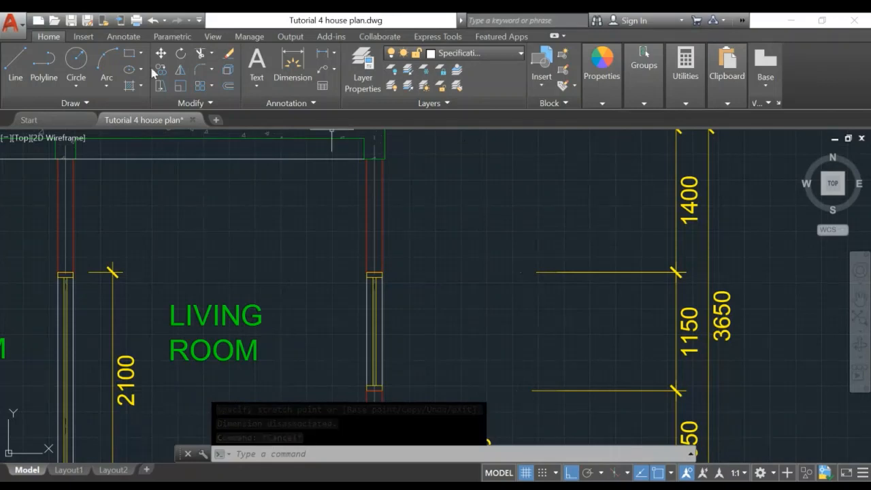
left_click(124, 37)
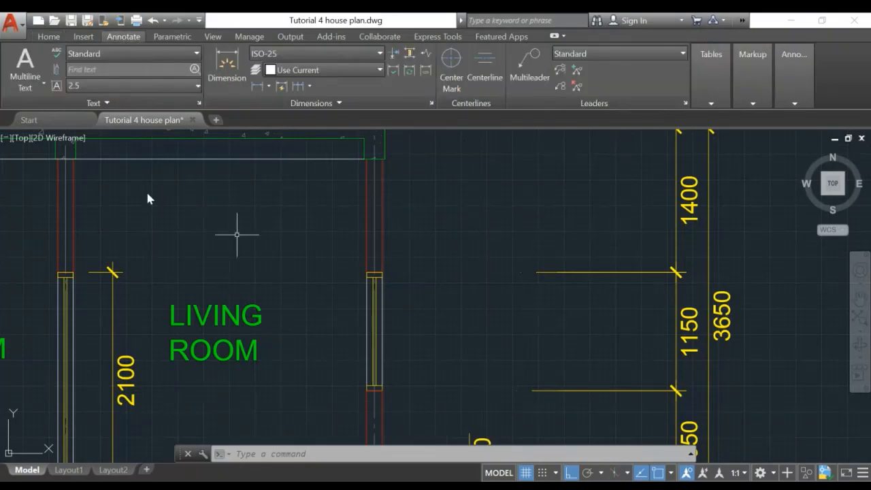
left_click(528, 68)
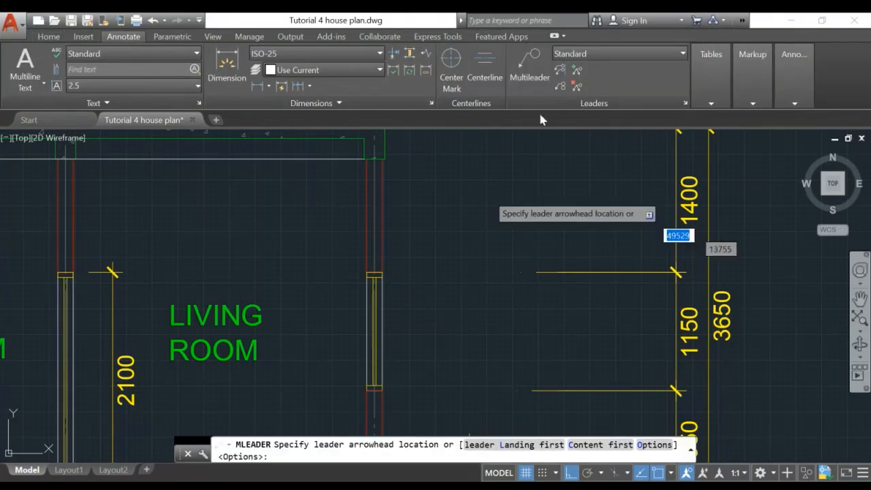
left_click(383, 329)
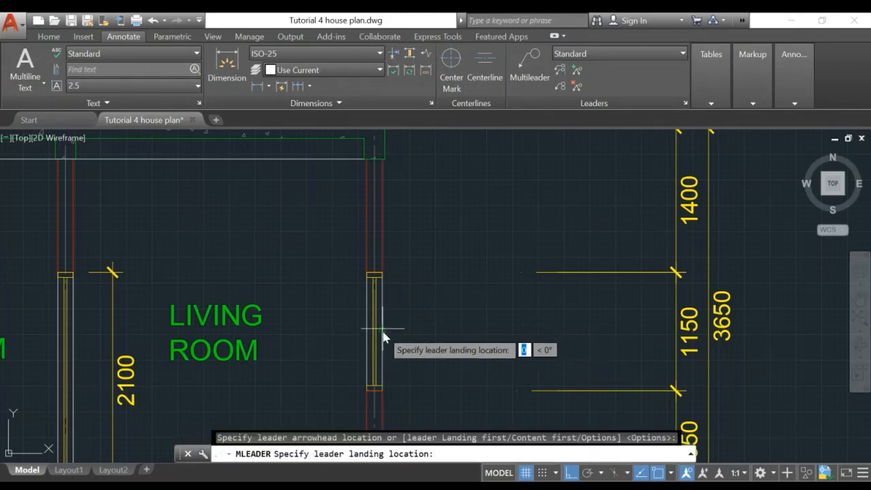
left_click(452, 331)
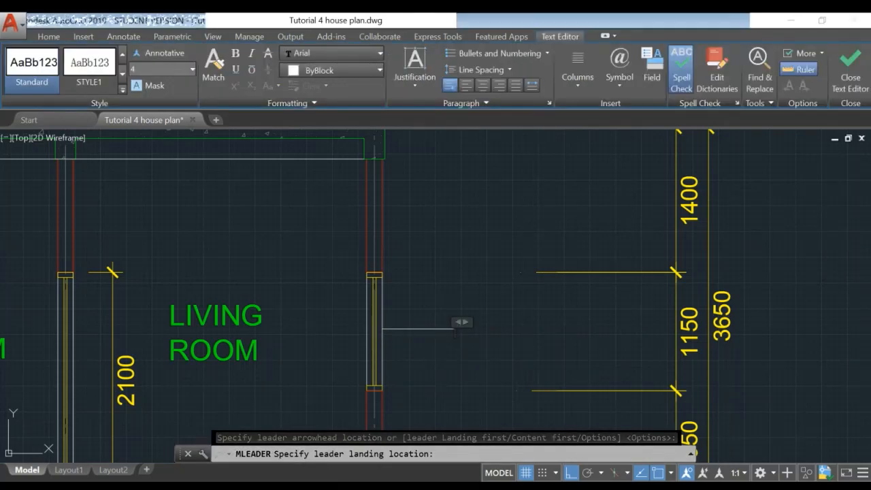
type("A")
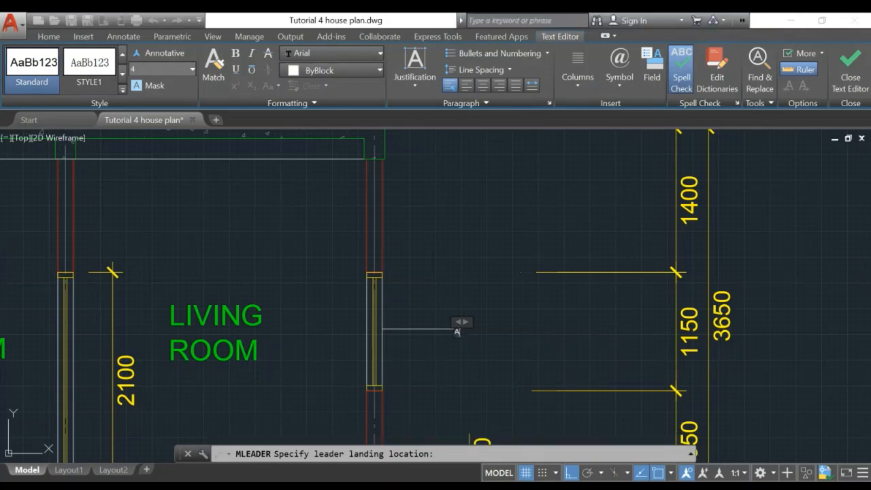
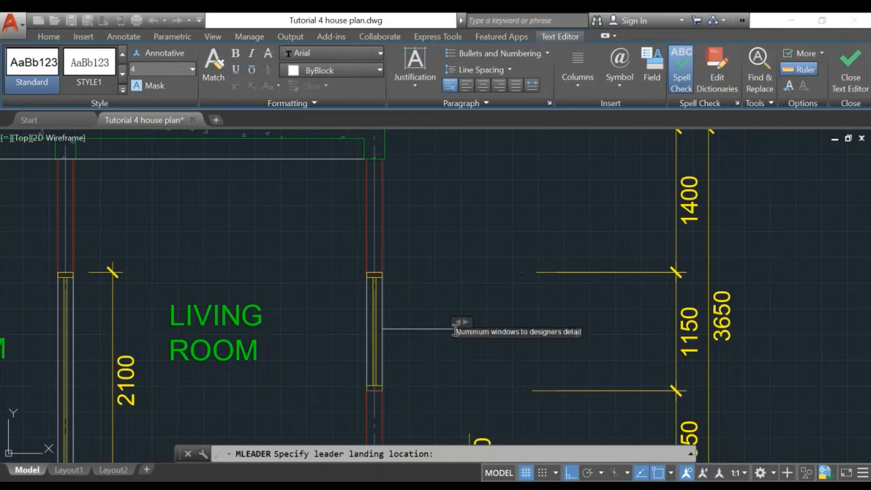
Set the text height of the whole window note to 160 and finish the leader
left_click_drag(454, 331, 599, 334)
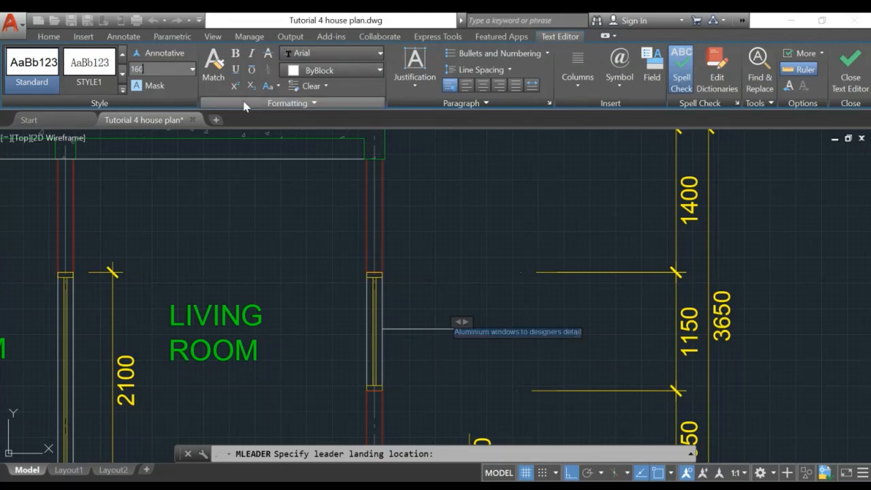
key("Return")
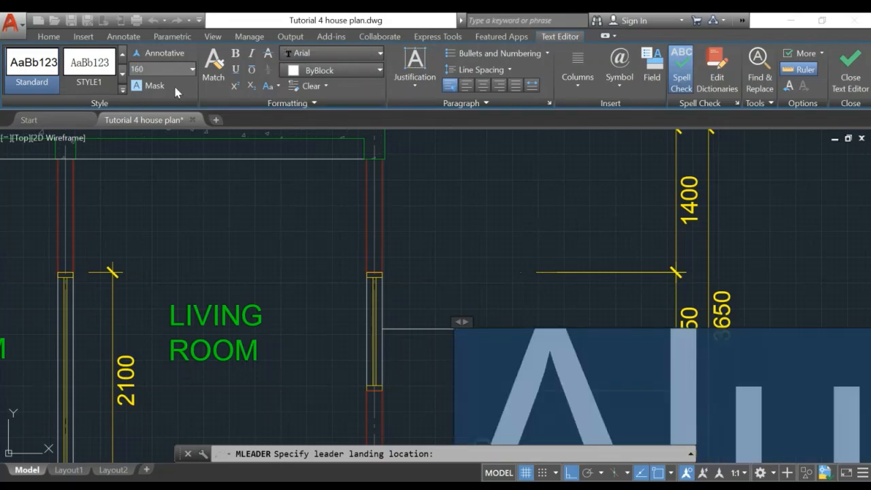
left_click(844, 80)
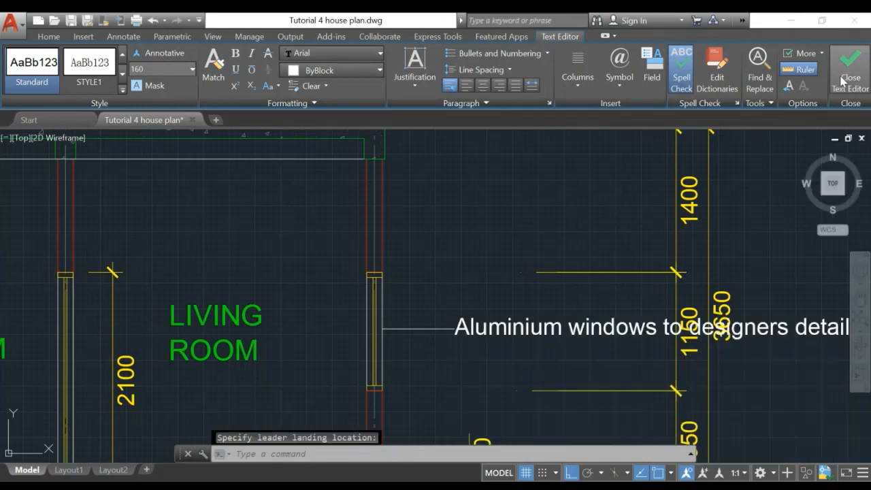
scroll(670, 210, "down", 6)
scroll(710, 295, "up", 2)
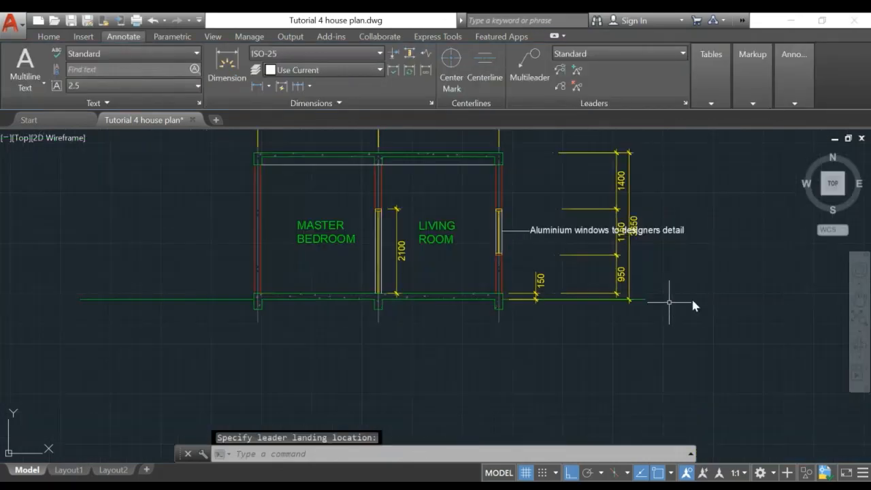
scroll(585, 245, "up", 4)
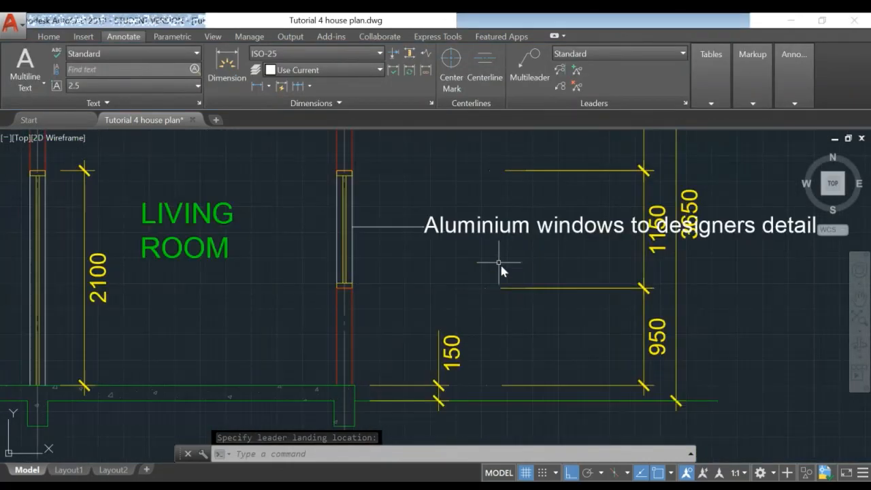
scroll(466, 237, "down", 6)
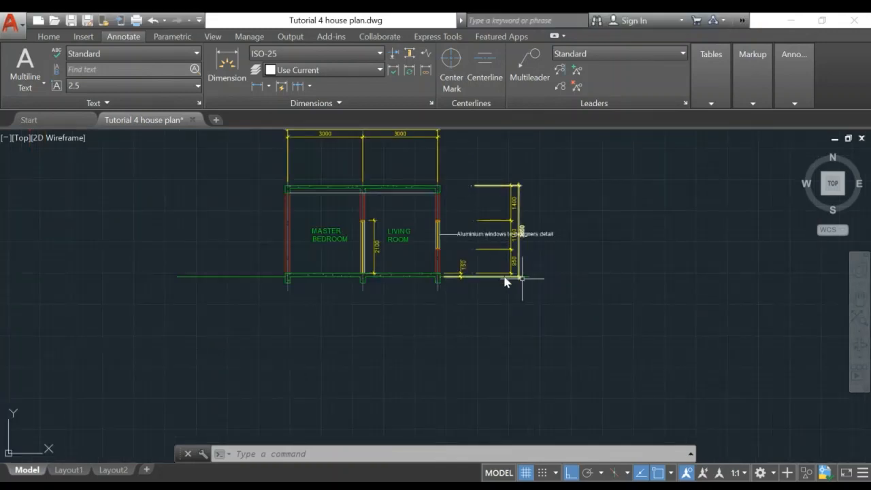
scroll(506, 279, "up", 4)
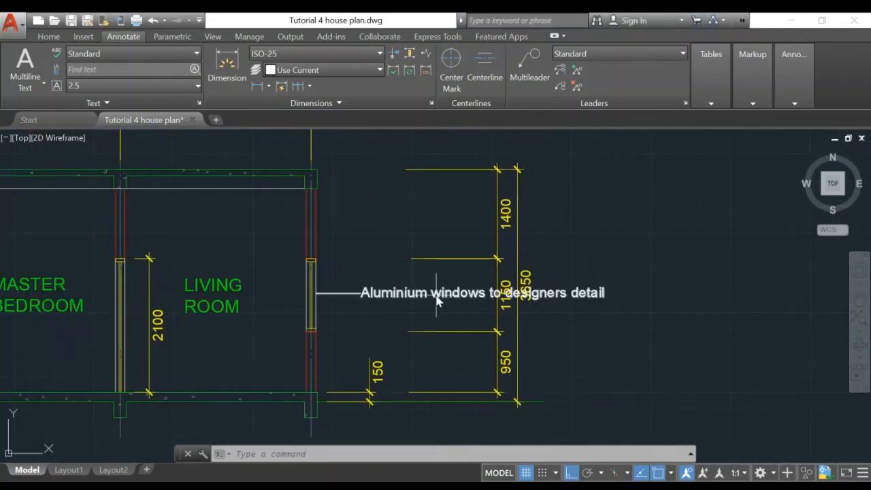
mouse_move(438, 300)
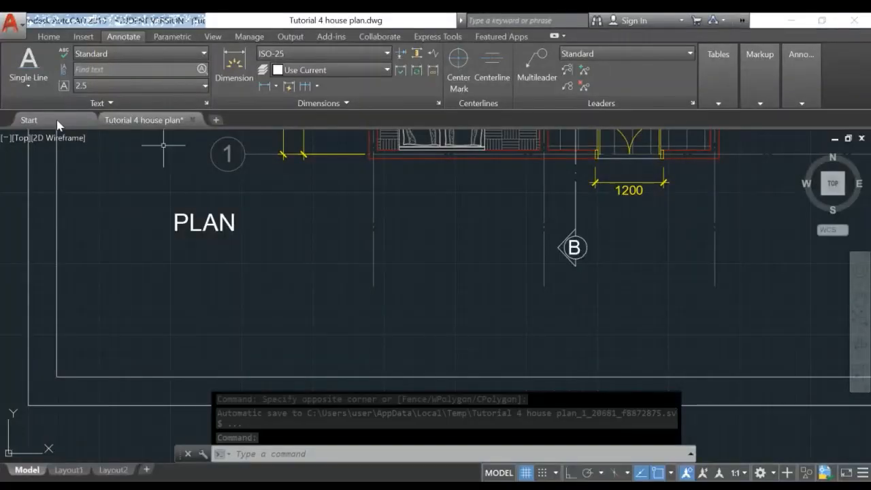
Add multiline text reading "Scale 1 : 50" directly beneath the PLAN title
left_click(29, 85)
left_click(41, 105)
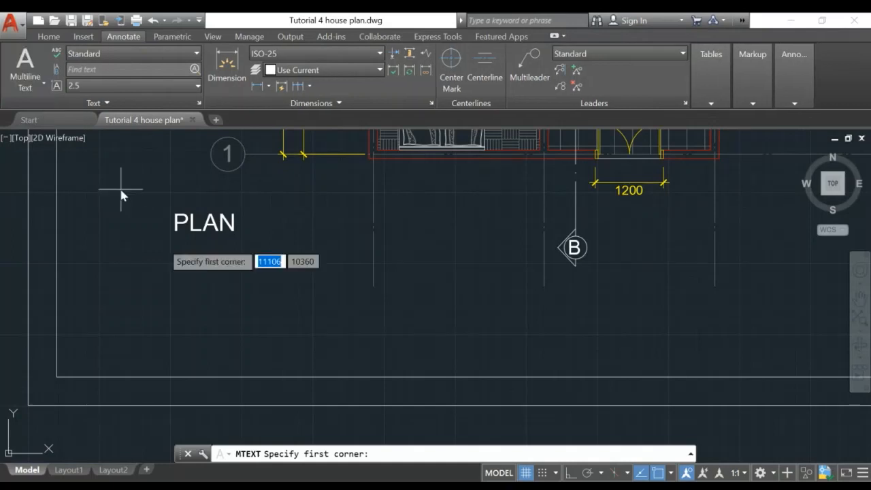
left_click(171, 244)
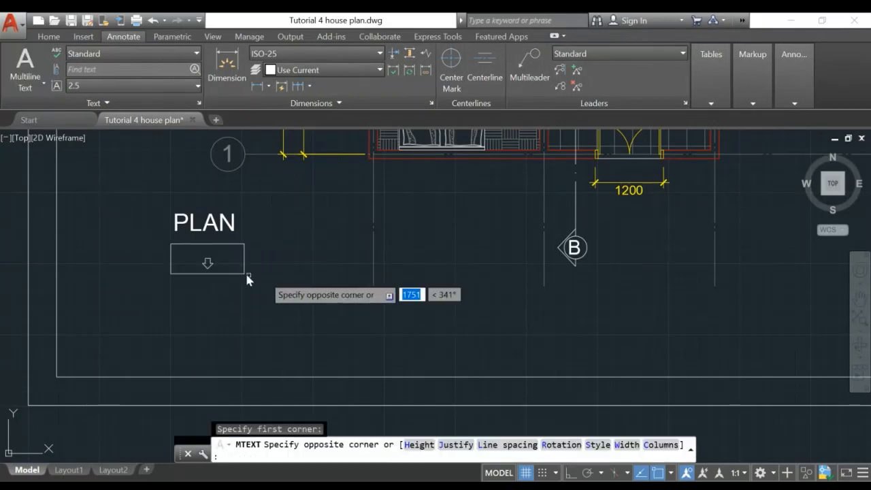
left_click(273, 285)
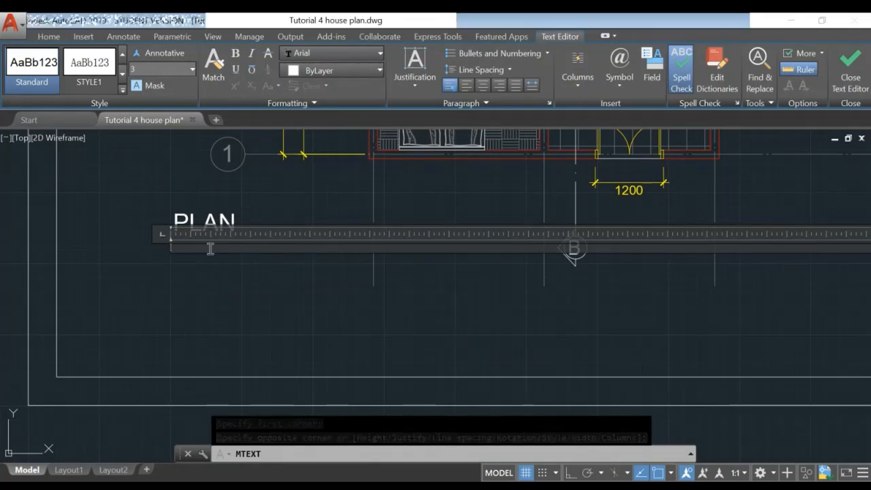
type("Scale ")
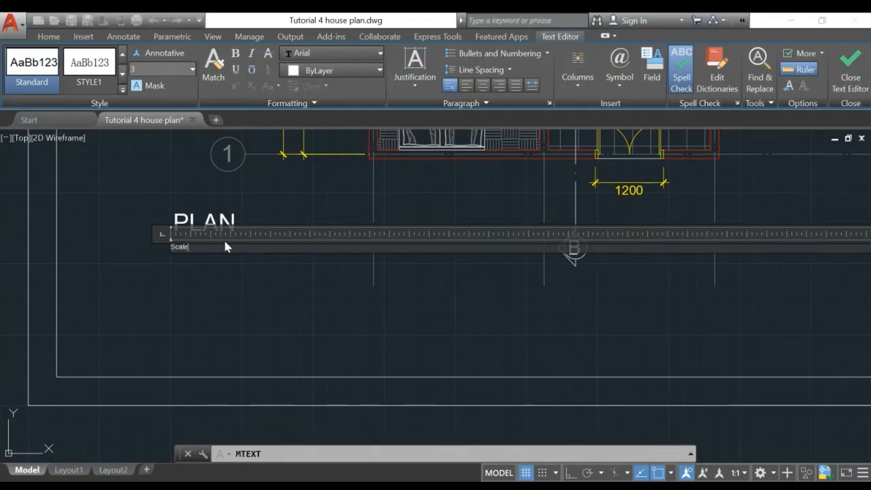
type("1 : 50")
Try to enlarge the whole scale text under the PLAN title with a larger text height, and finish editing
left_click_drag(215, 248, 151, 242)
left_click(143, 67)
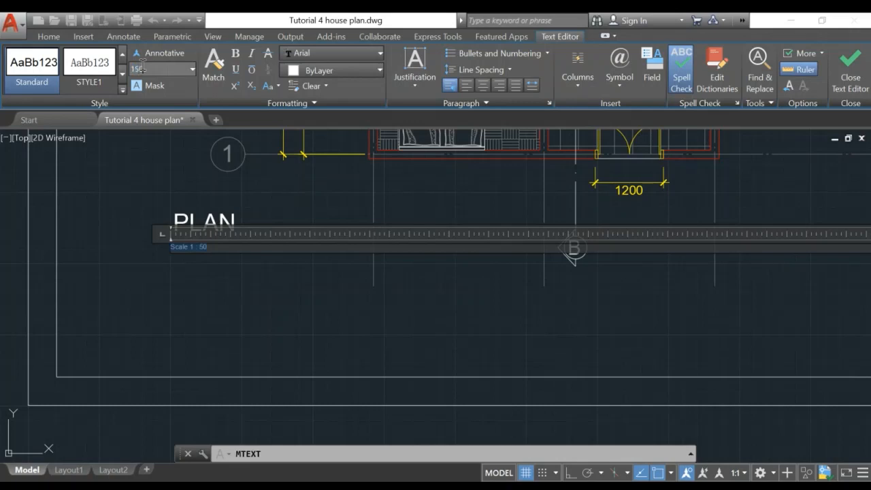
left_click(850, 77)
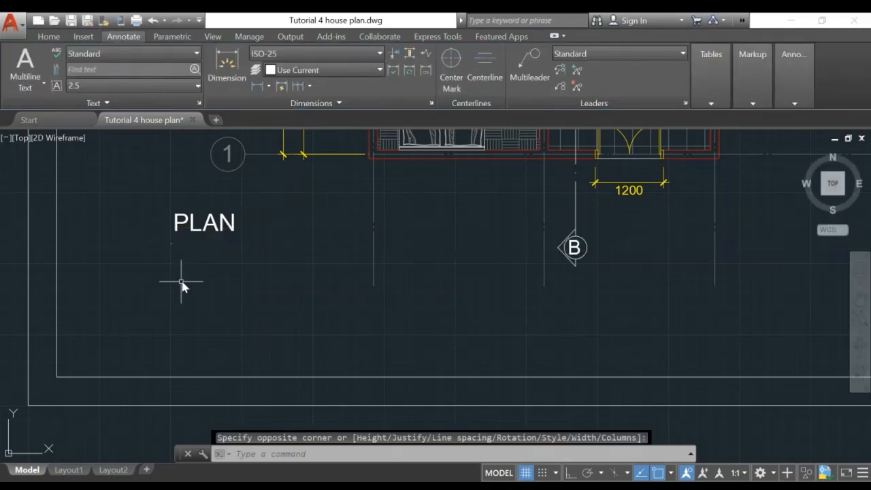
scroll(179, 278, "up", 8)
middle_click_drag(157, 189, 267, 304)
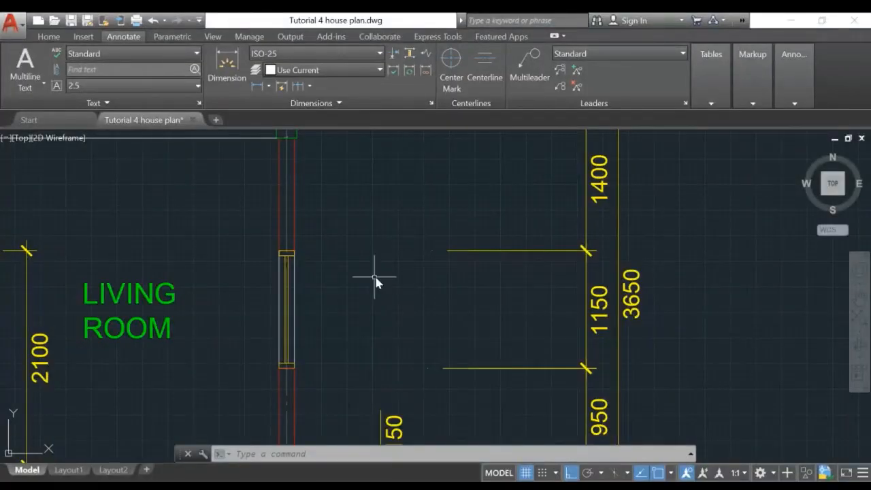
Place a multileader from the outer face of the living room window, ending horizontally beside it, with text height 90
left_click(524, 76)
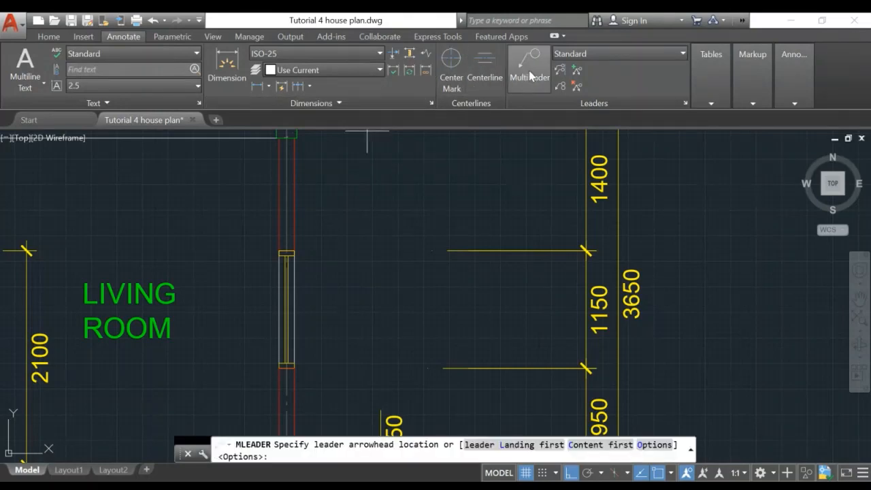
left_click(294, 311)
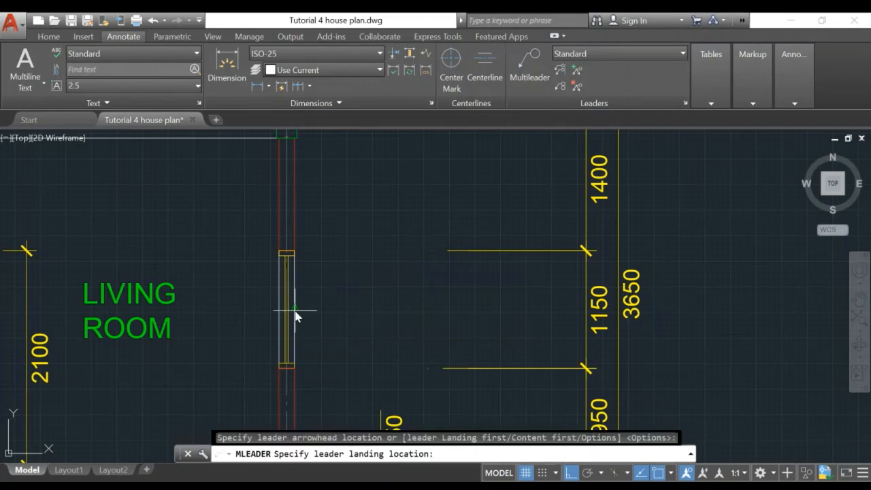
left_click(366, 309)
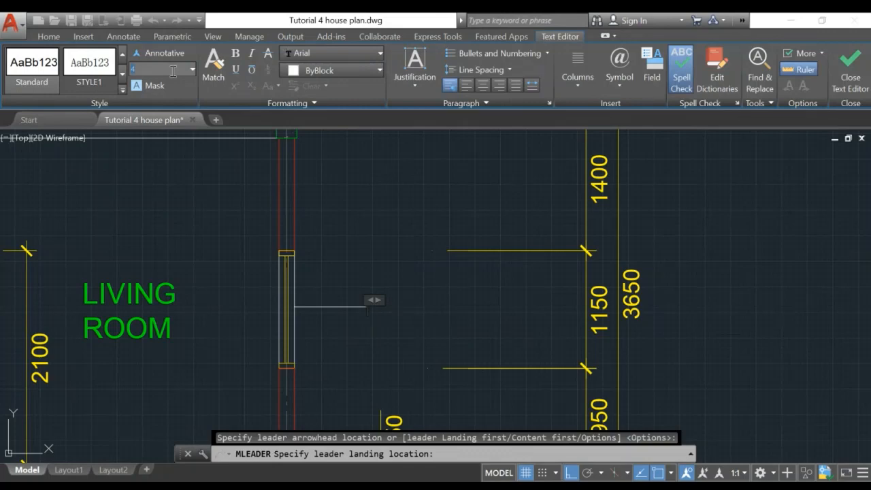
type("100")
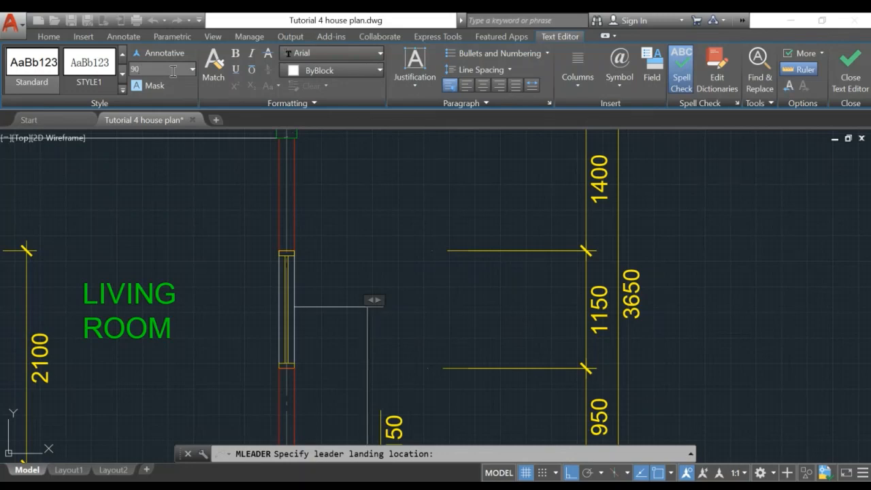
key("Return")
Enter "Aluminium windows to designer detail" as the window leader's note and finish the text
type("Ali")
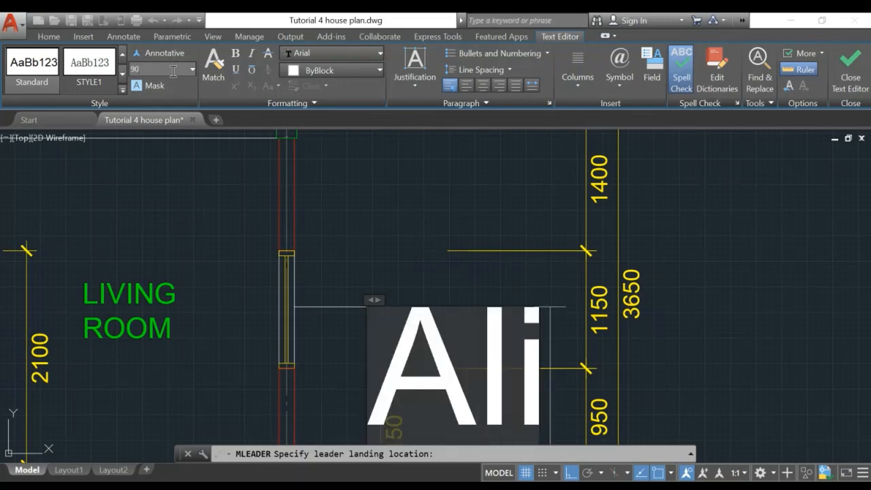
key("BackSpace")
type("umin")
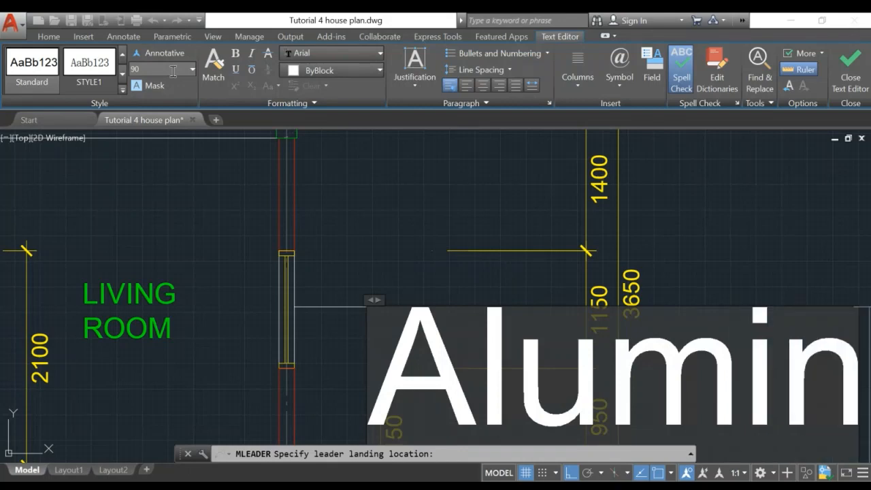
type("ium w")
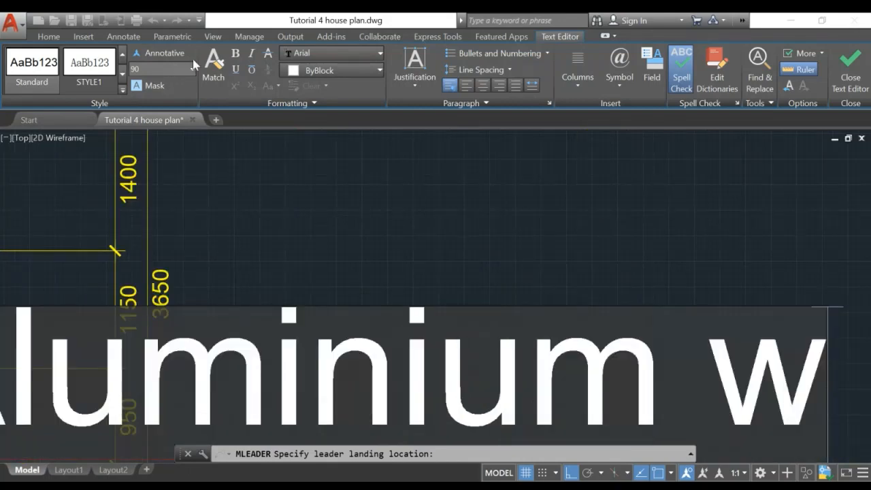
type("indows")
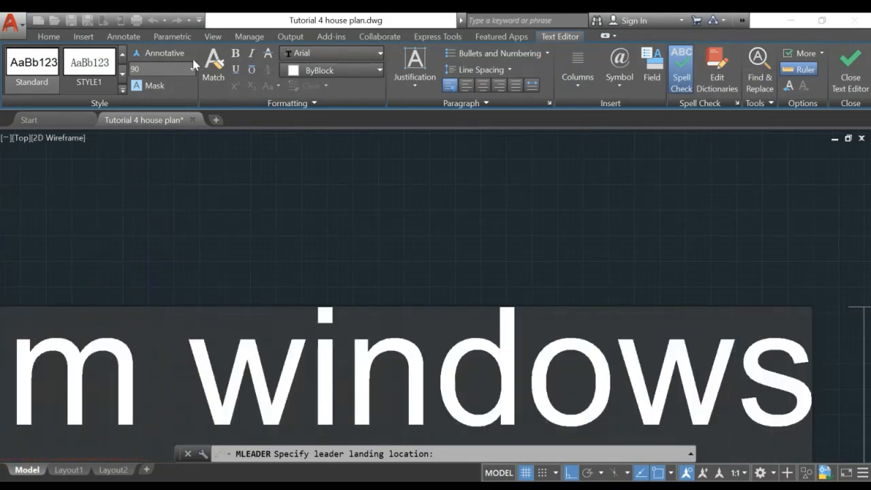
type(" to de")
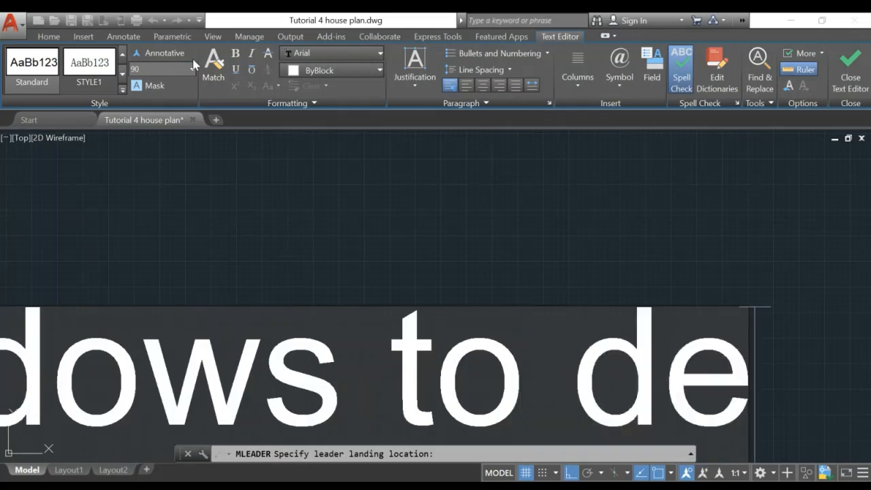
type("signer d")
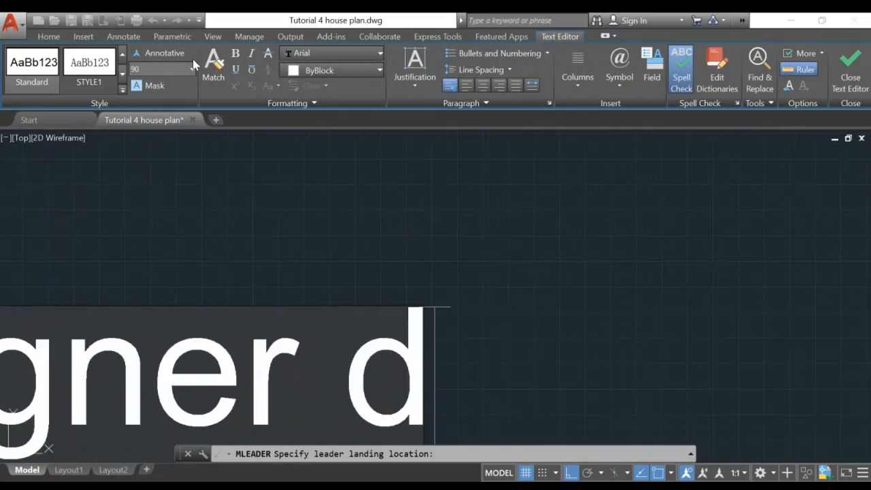
type("etail")
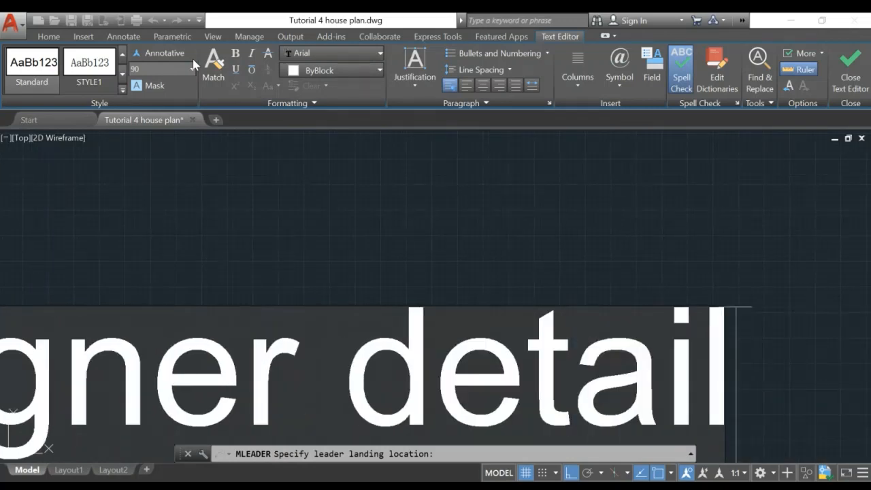
left_click(844, 81)
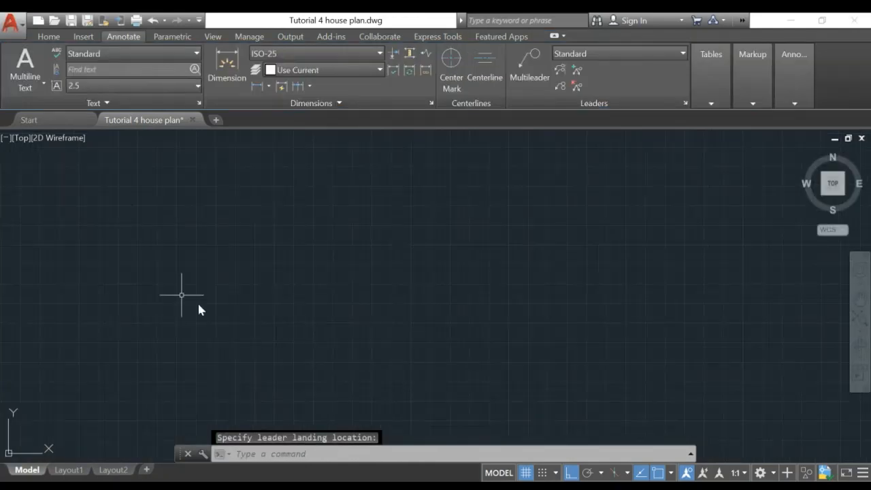
Narrow the window leader's note so "Aluminium windows to" and "designer detail" wrap onto two lines, and finish editing
mouse_move(181, 294)
middle_mouse_down()
mouse_move(355, 296)
mouse_move(581, 278)
middle_mouse_up()
scroll(363, 285, "up", 6)
mouse_move(248, 305)
middle_mouse_down()
mouse_move(239, 304)
mouse_move(678, 263)
middle_mouse_up()
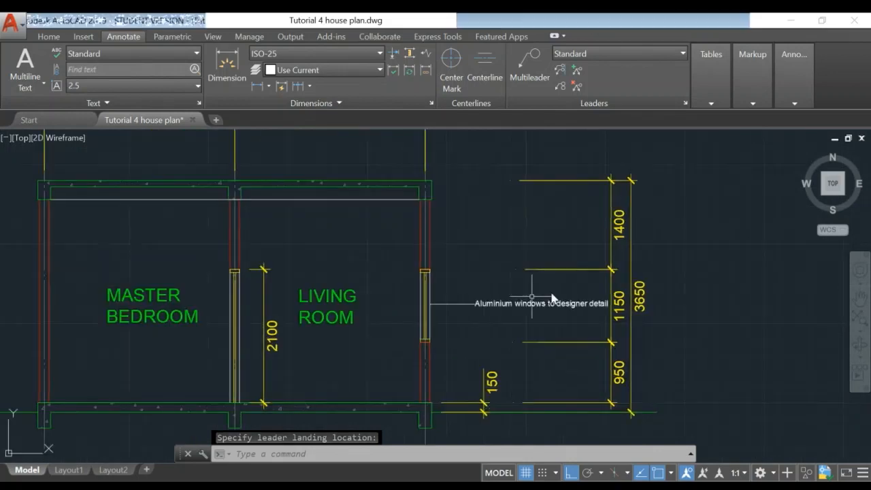
scroll(552, 300, "up", 4)
scroll(578, 337, "down", 2)
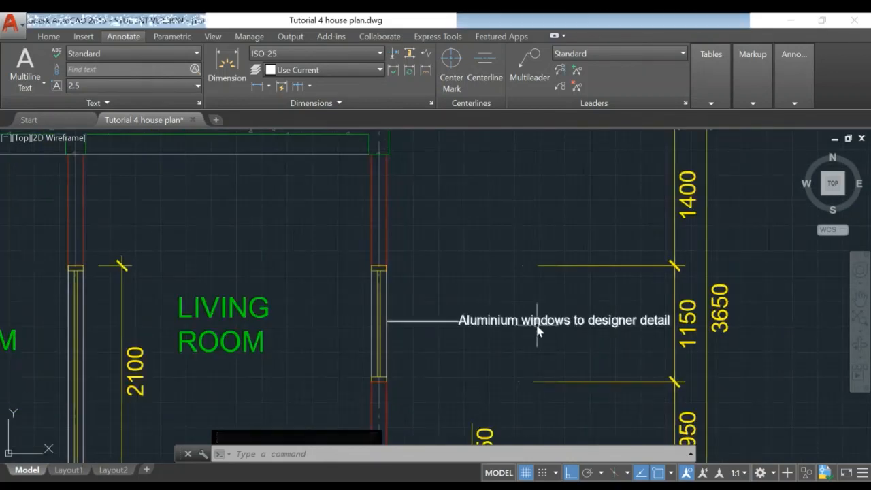
left_click(554, 330)
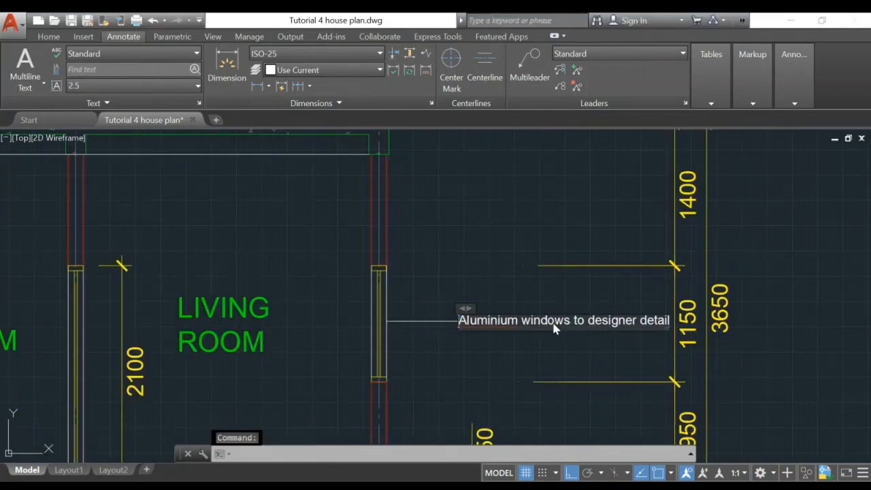
double_click(554, 329)
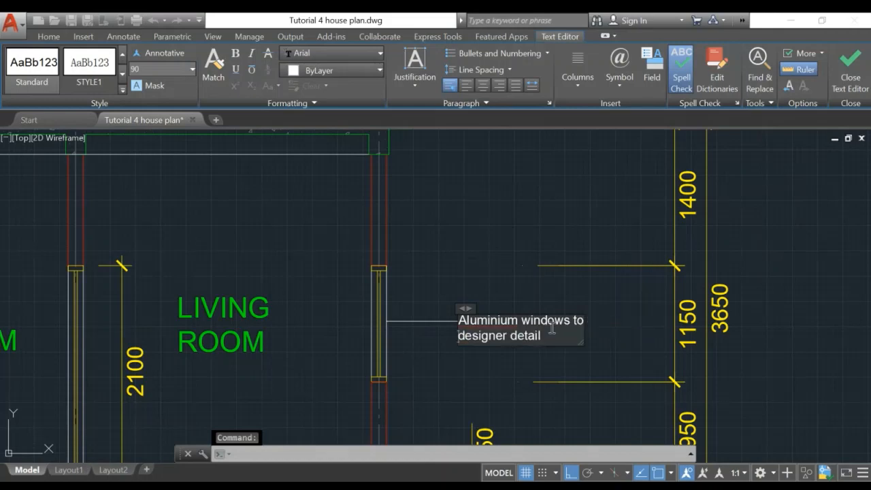
left_click(850, 68)
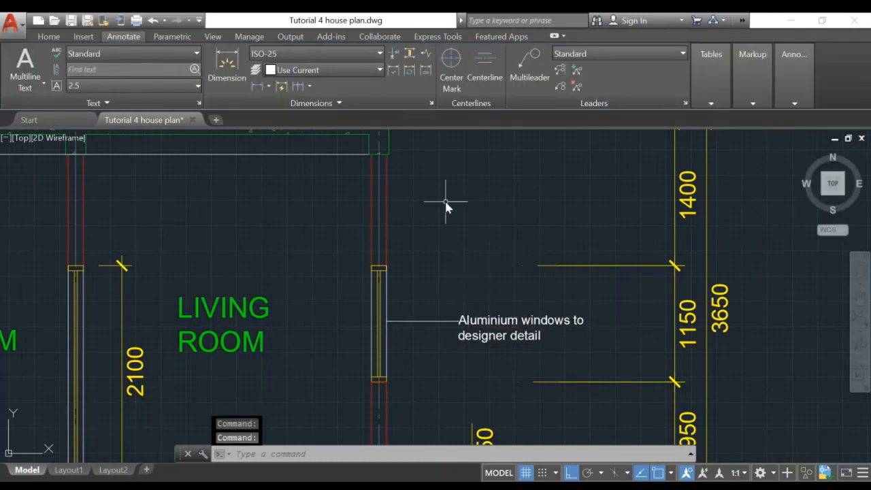
Set the arrowhead size of the Standard multileader style to 50
scroll(428, 268, "up", 3)
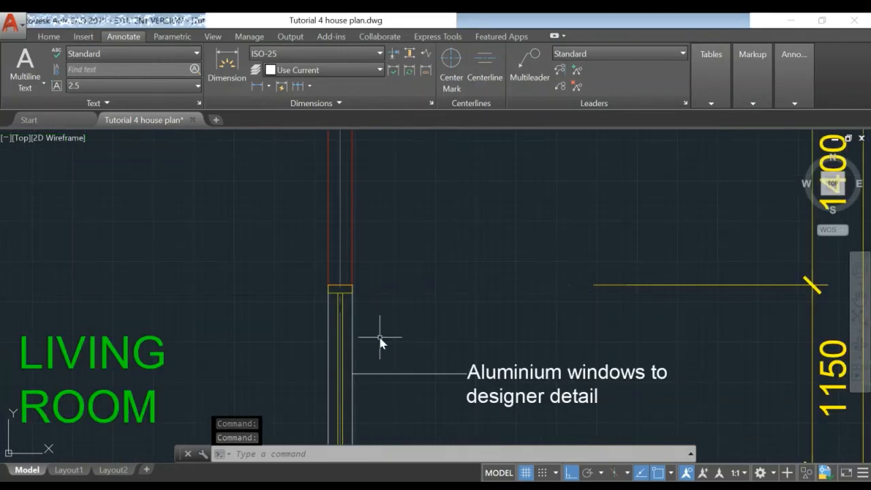
scroll(384, 340, "up", 3)
middle_click_drag(394, 340, 363, 301)
scroll(295, 308, "up", 3)
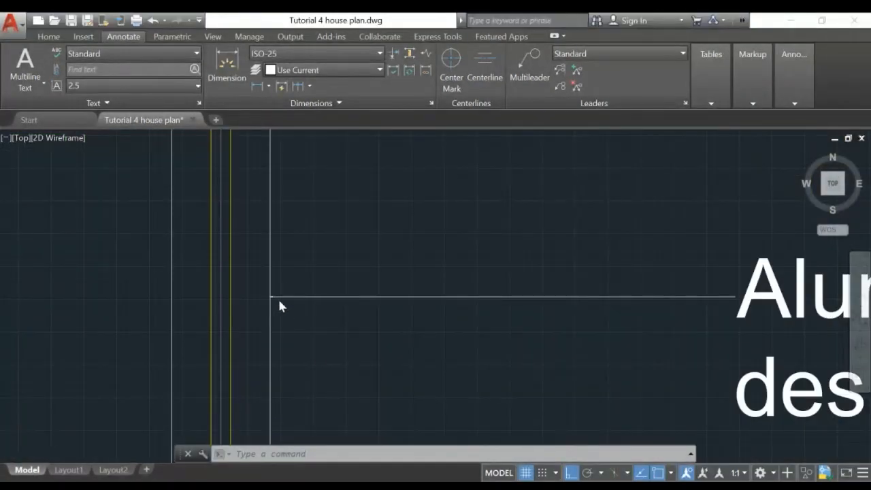
scroll(264, 303, "up", 3)
scroll(260, 298, "up", 3)
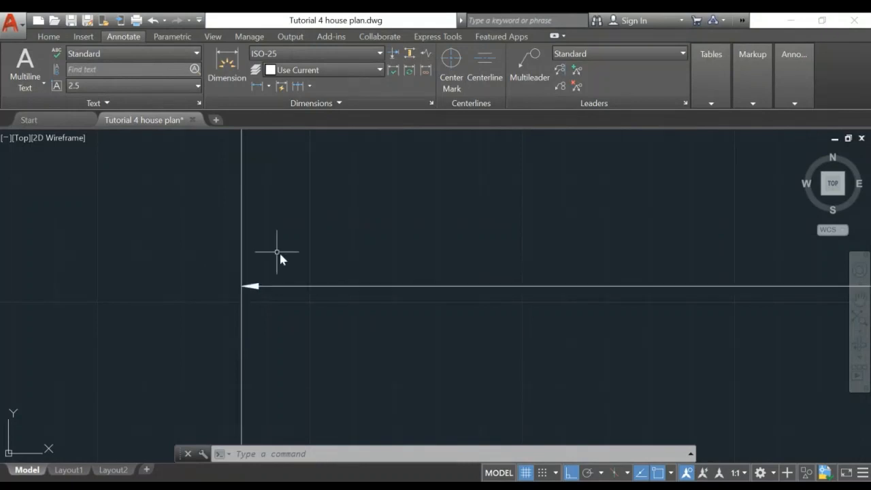
left_click(684, 103)
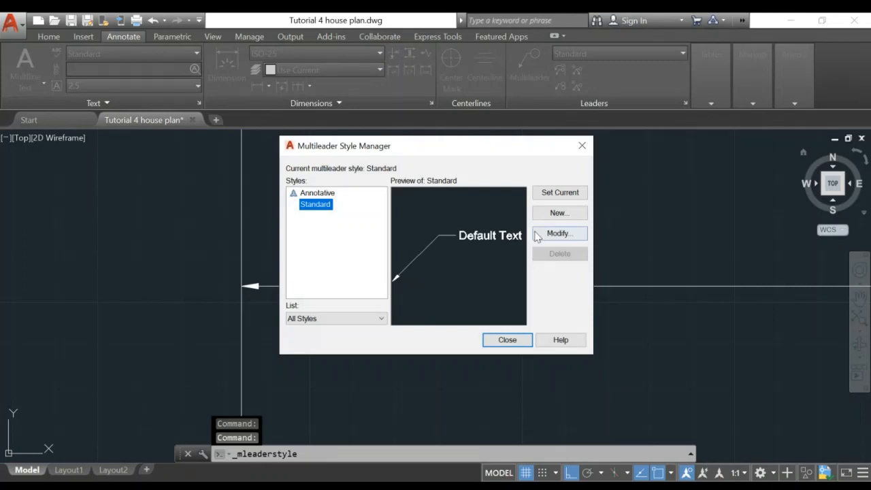
left_click(558, 233)
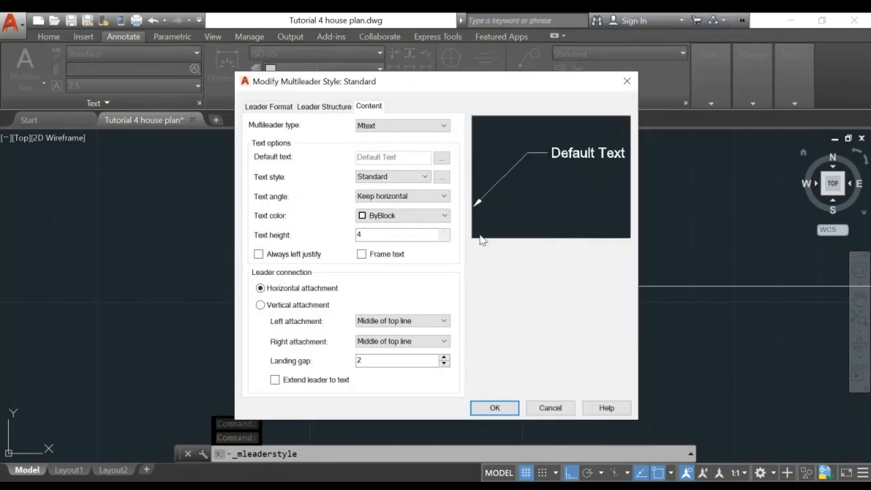
left_click(275, 107)
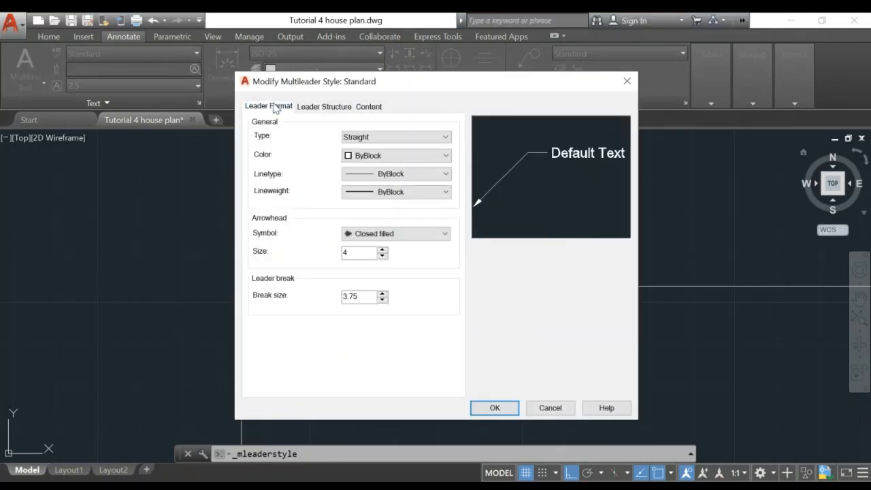
double_click(362, 253)
left_click(497, 408)
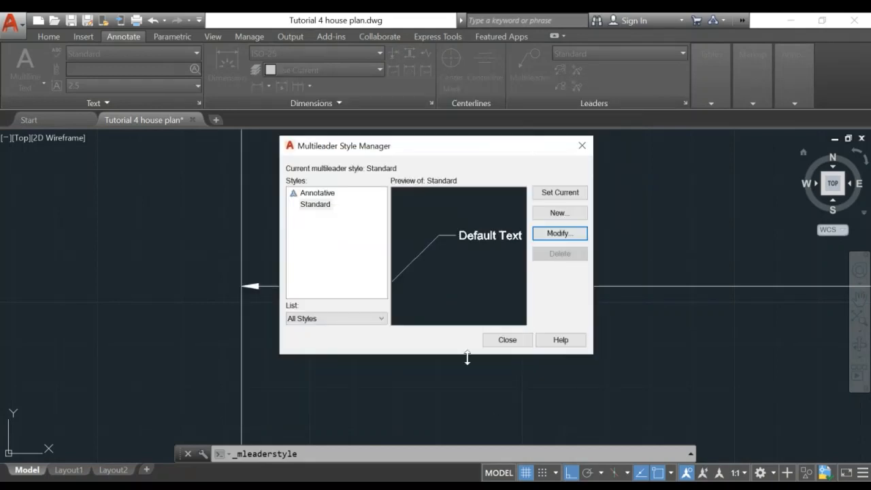
left_click(493, 341)
Enlarge the Standard multileader style's arrowhead to size 100
scroll(483, 337, "down", 5)
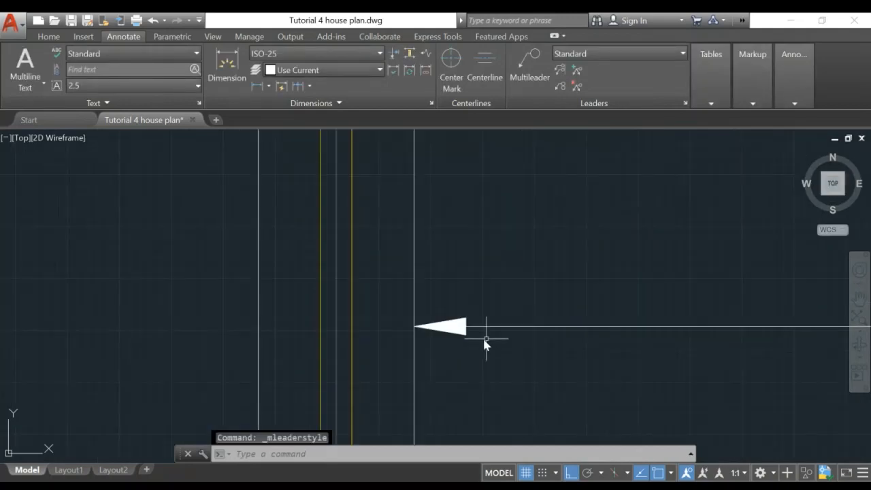
scroll(598, 380, "down", 4)
middle_click_drag(597, 385, 449, 210)
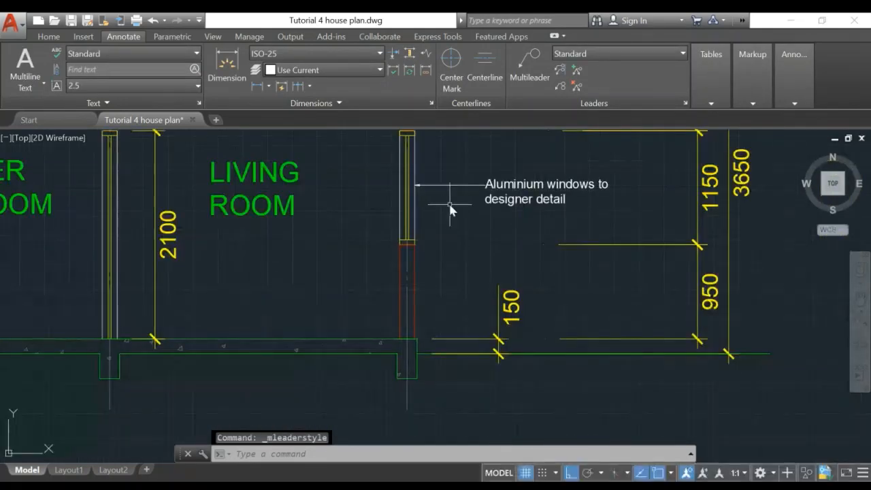
scroll(442, 214, "up", 2)
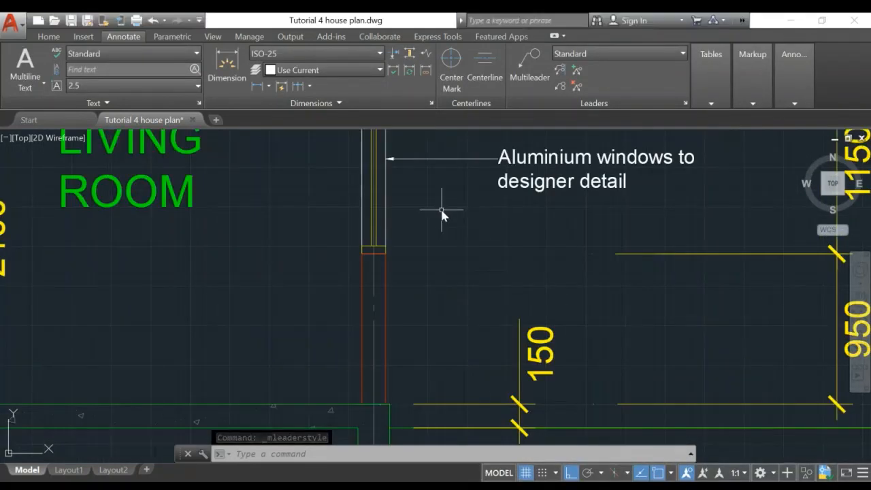
middle_click_drag(442, 215, 443, 335)
scroll(437, 288, "down", 4)
middle_click_drag(462, 302, 546, 309)
scroll(540, 320, "up", 1)
scroll(426, 279, "up", 2)
scroll(517, 279, "up", 1)
middle_click_drag(523, 280, 407, 296)
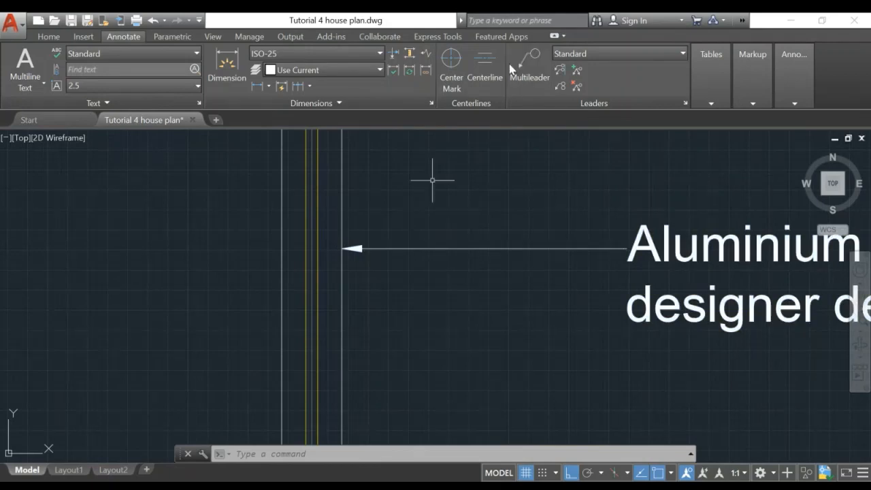
left_click(684, 102)
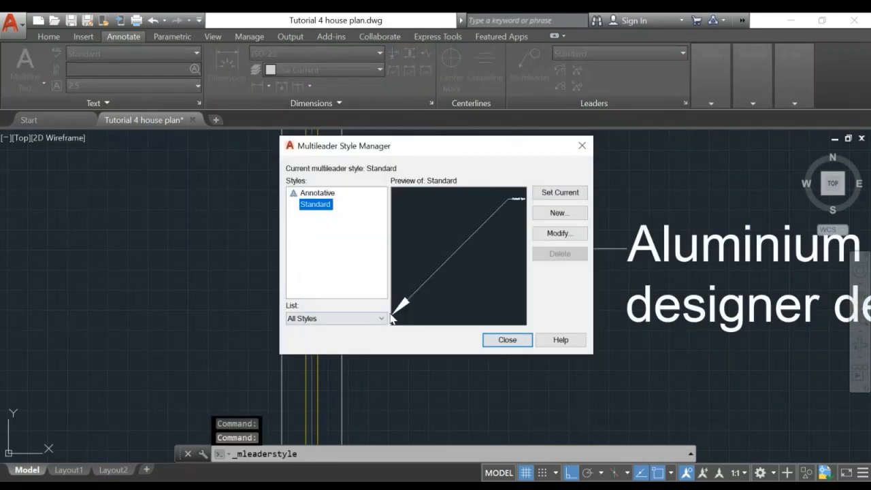
left_click(559, 233)
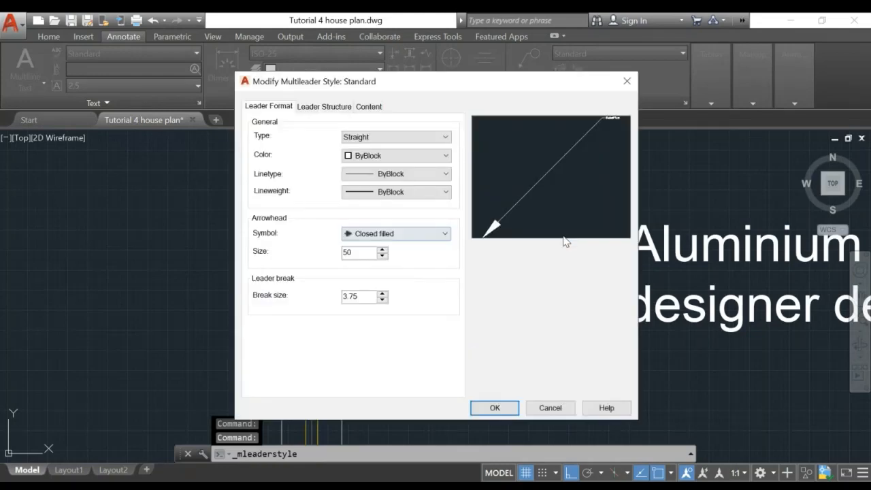
left_click_drag(360, 252, 333, 250)
type("1")
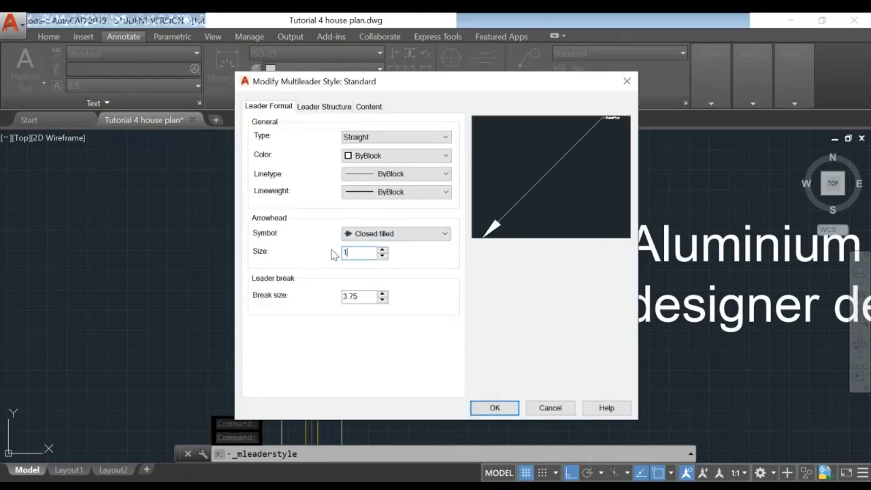
type("00")
left_click(494, 408)
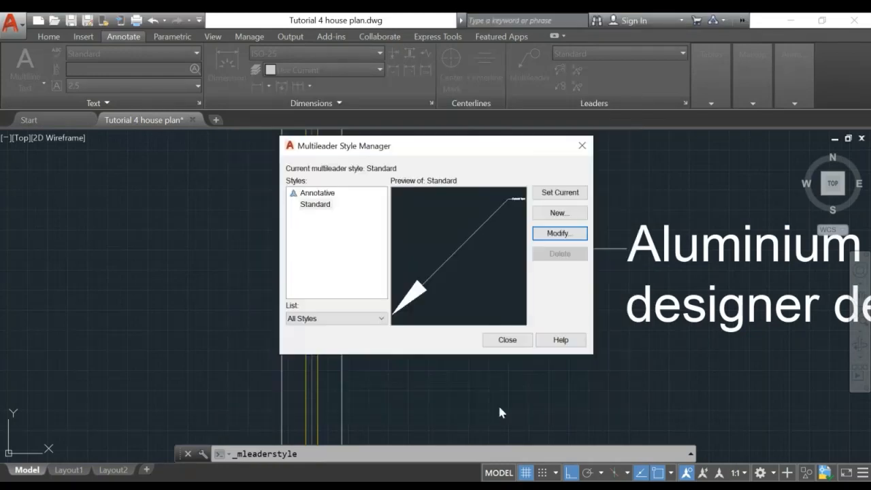
left_click(505, 340)
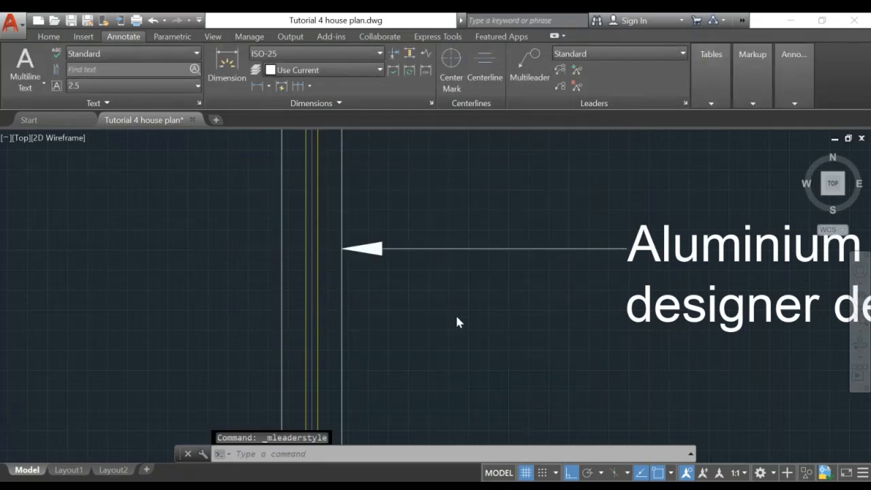
Place a multileader pointing at the living room wall above the room label, ending horizontally outside, aligned with the window note
scroll(457, 322, "down", 10)
scroll(503, 355, "up", 8)
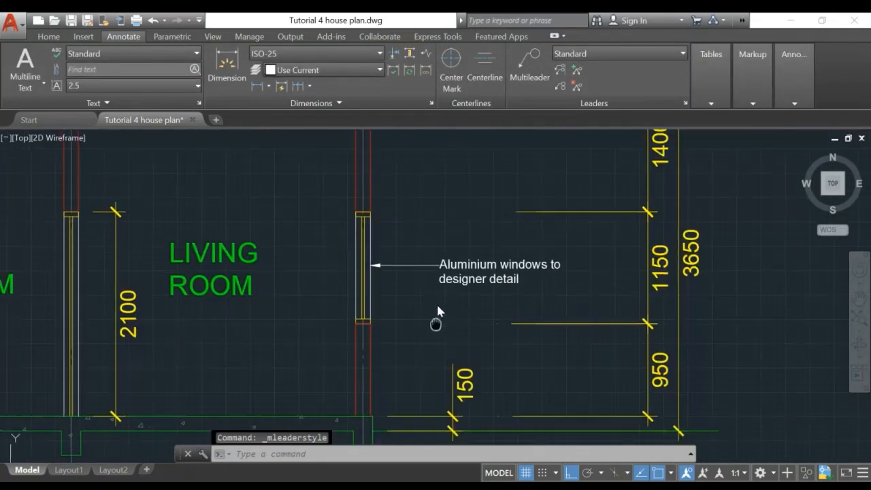
middle_click_drag(438, 309, 440, 338)
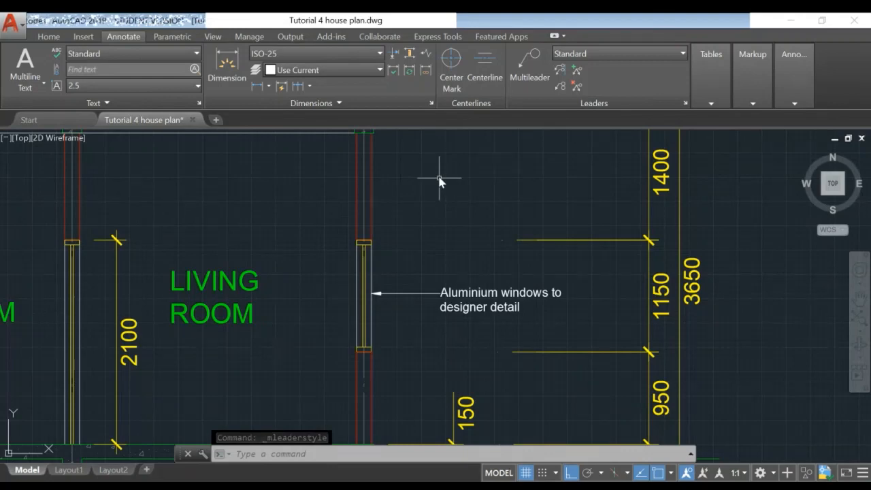
middle_click_drag(439, 178, 470, 276)
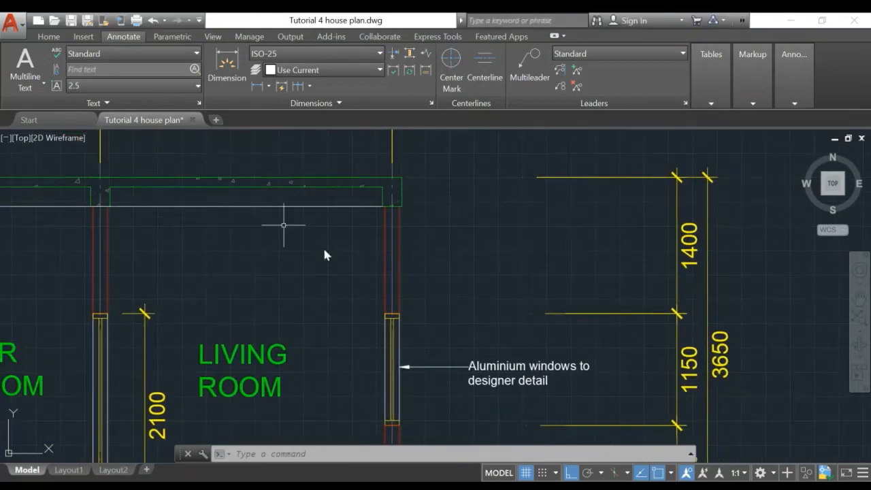
left_click(525, 68)
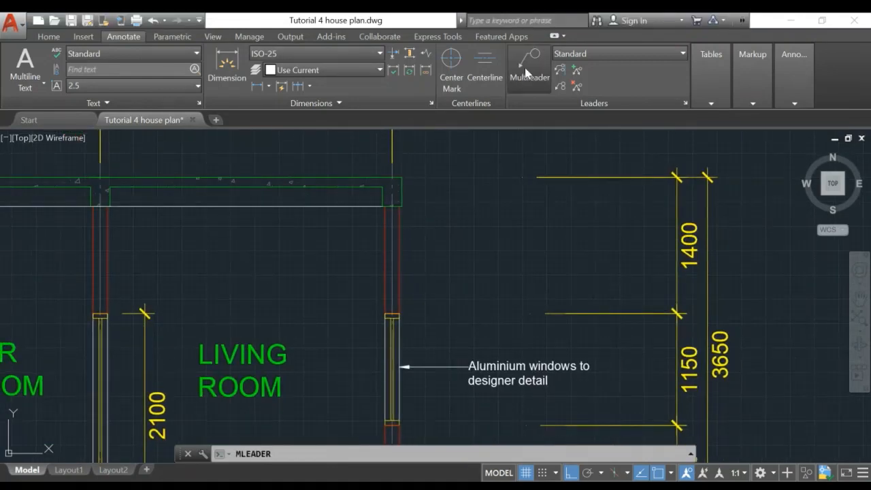
left_click(245, 249)
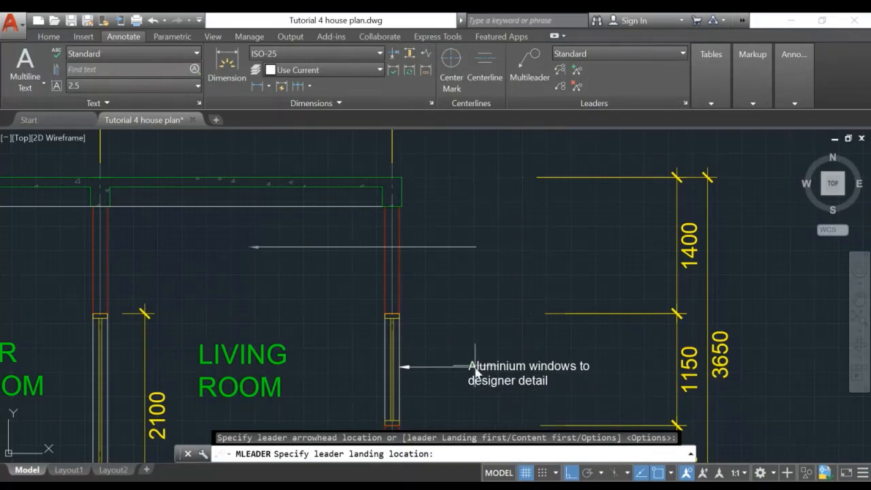
left_click(466, 248)
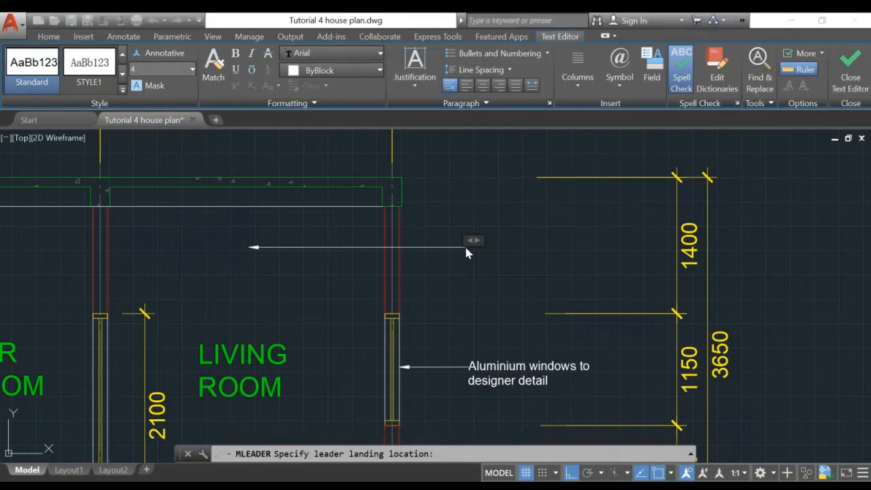
Enter "Wall to be paint with Nippon LC 361" as the wall leader's note and finish the text
type("Wall to be paint with")
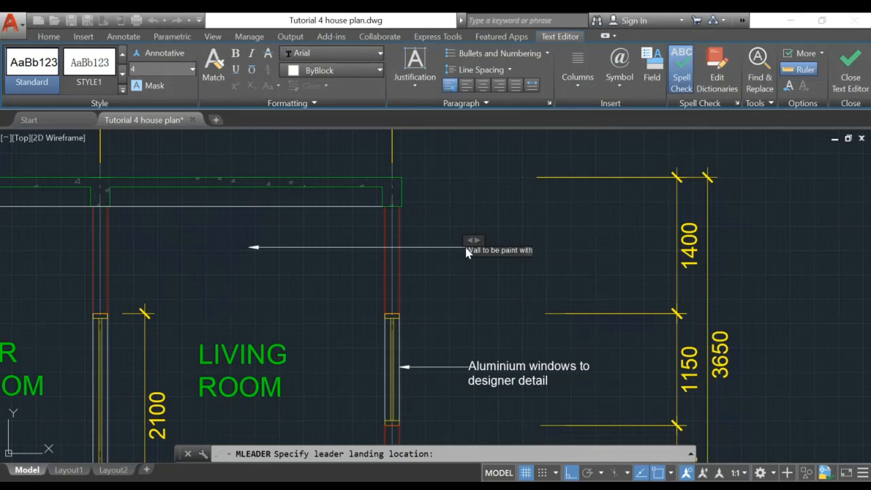
type("Nipp")
type("on LC 361")
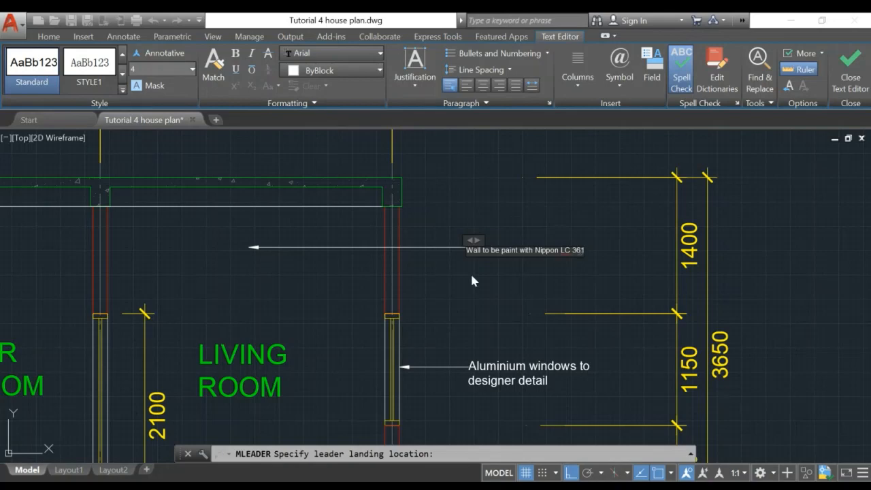
scroll(469, 276, "up", 2)
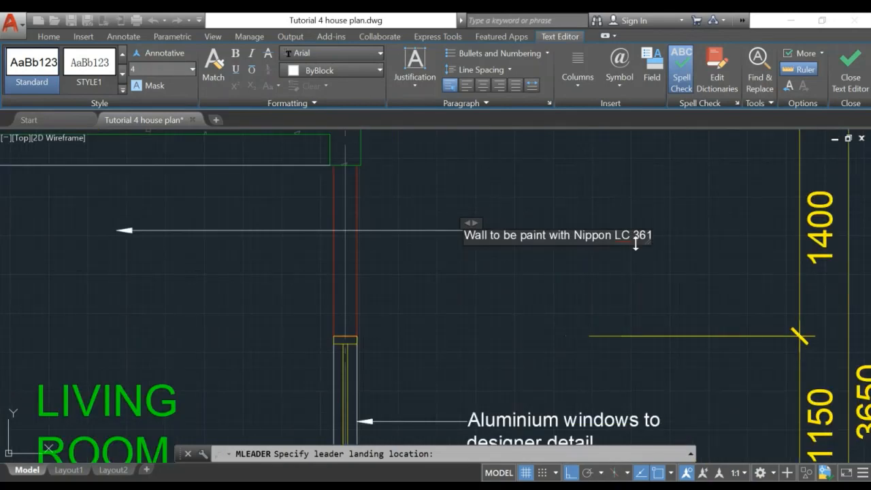
left_click(850, 72)
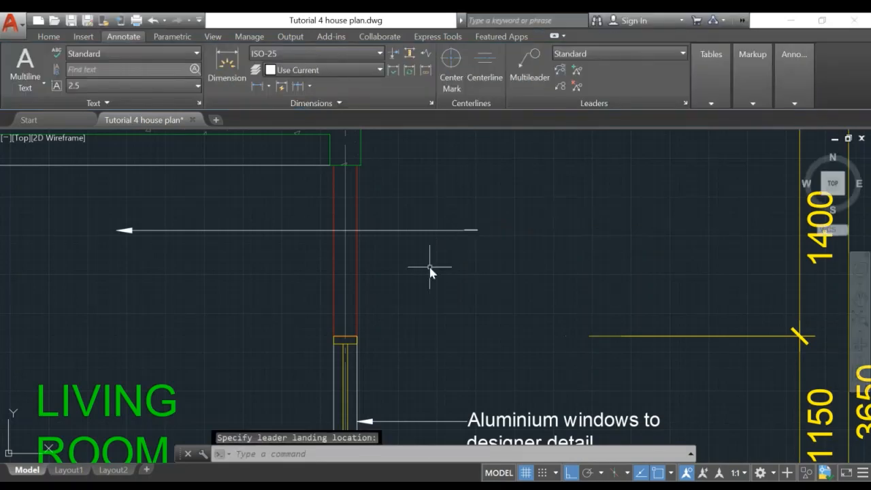
Set the text height of the wall paint leader note to 90
scroll(436, 269, "up", 2)
scroll(503, 279, "down", 4)
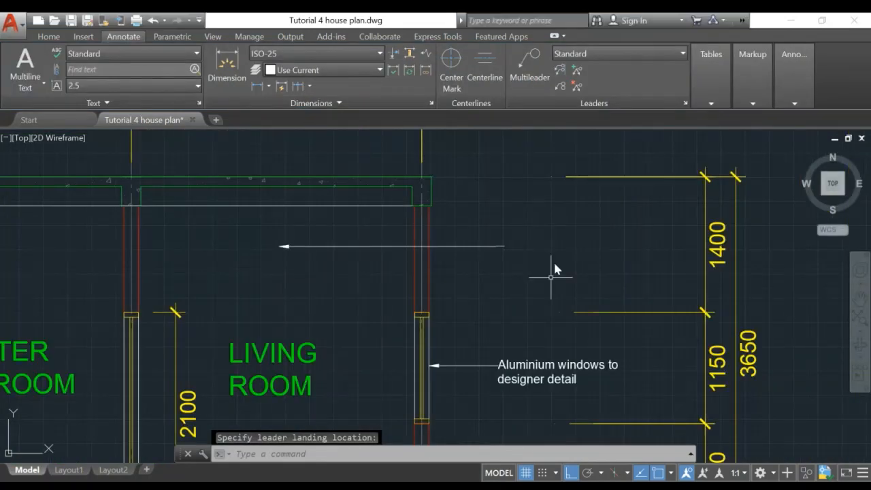
scroll(498, 296, "up", 2)
scroll(483, 282, "down", 1)
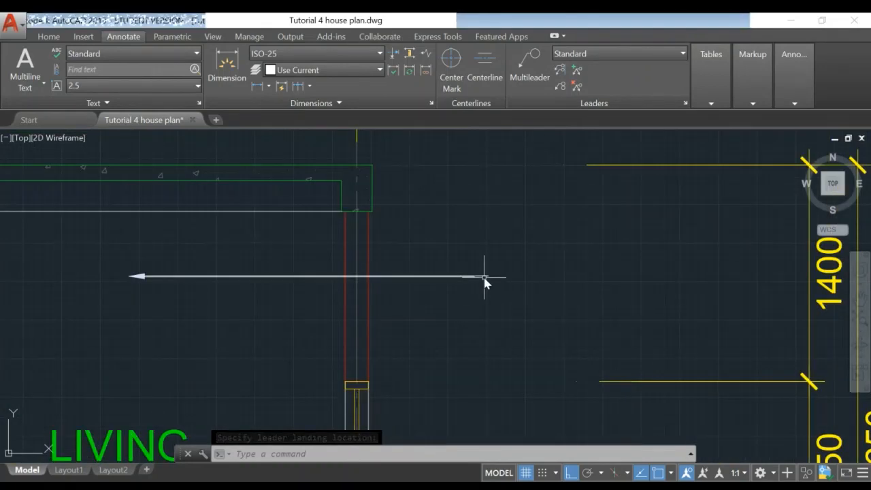
left_click(483, 281)
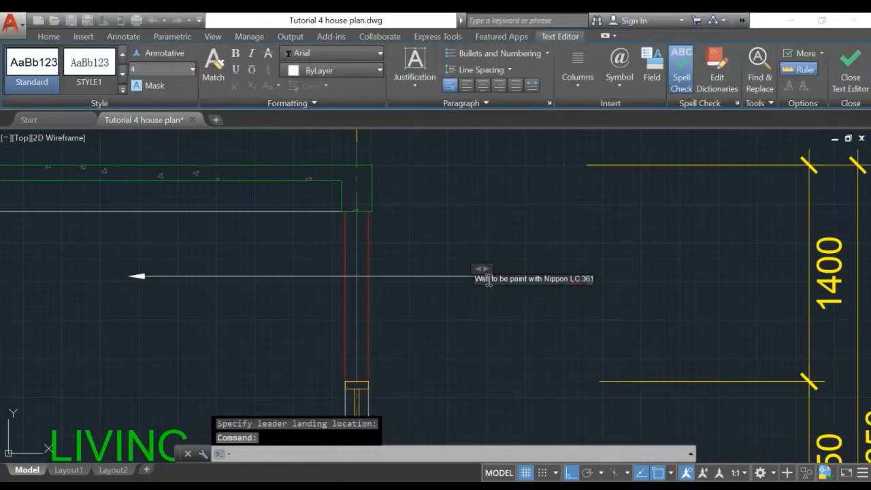
triple_click(488, 279)
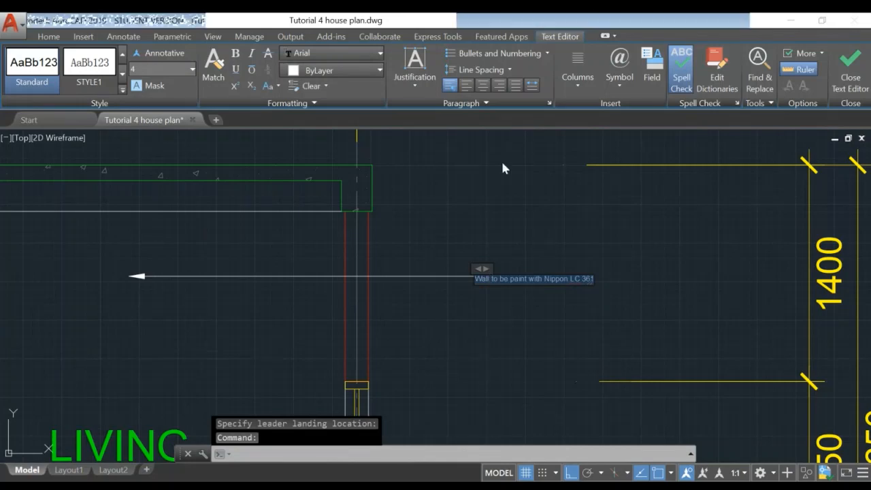
left_click(146, 70)
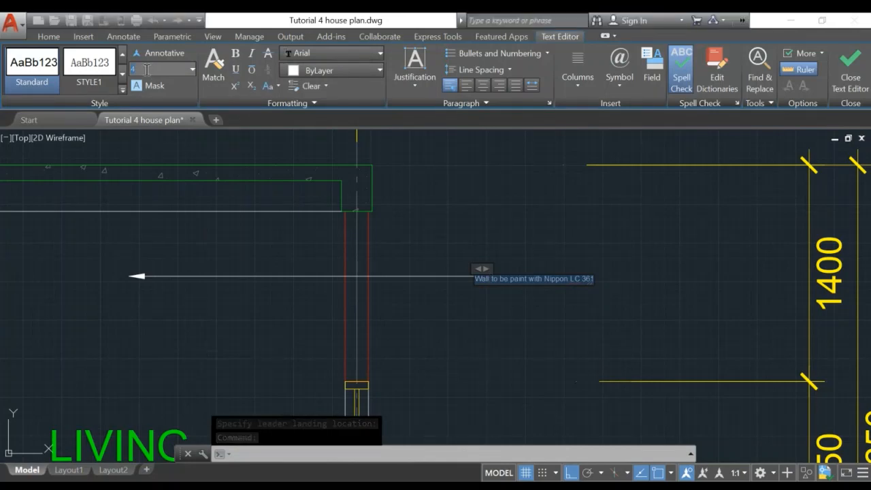
type("90")
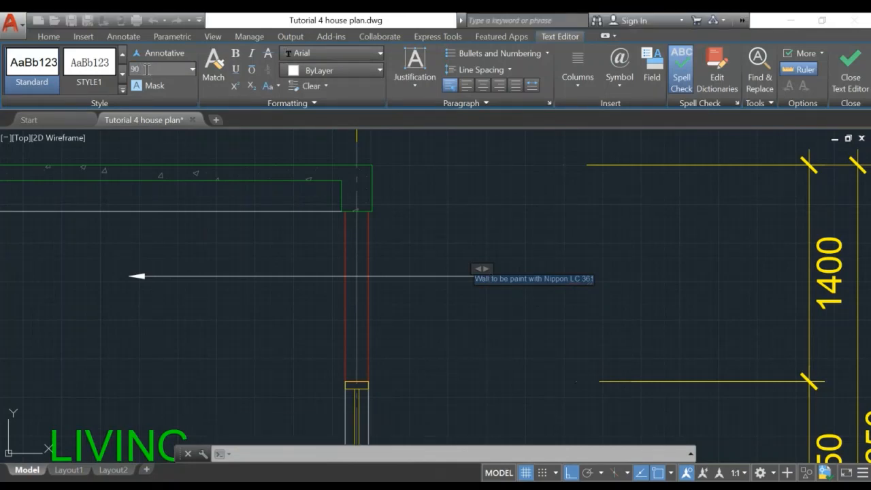
key("Return")
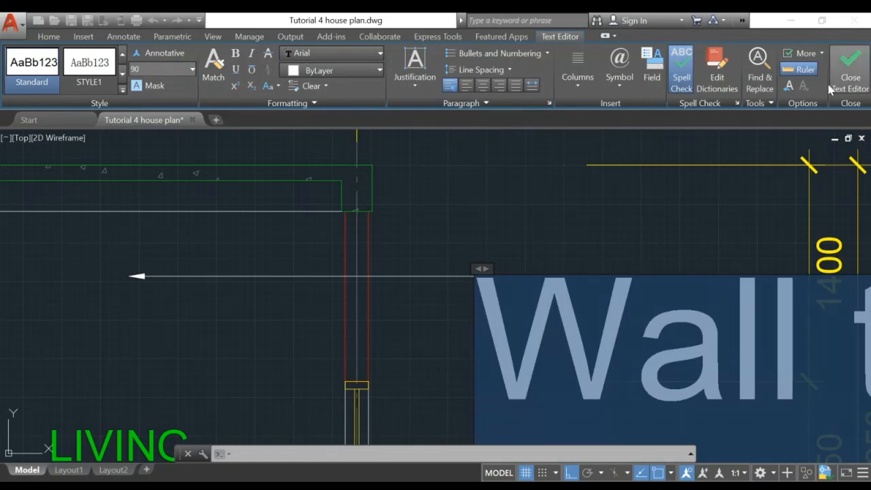
left_click(850, 75)
scroll(586, 314, "down", 4)
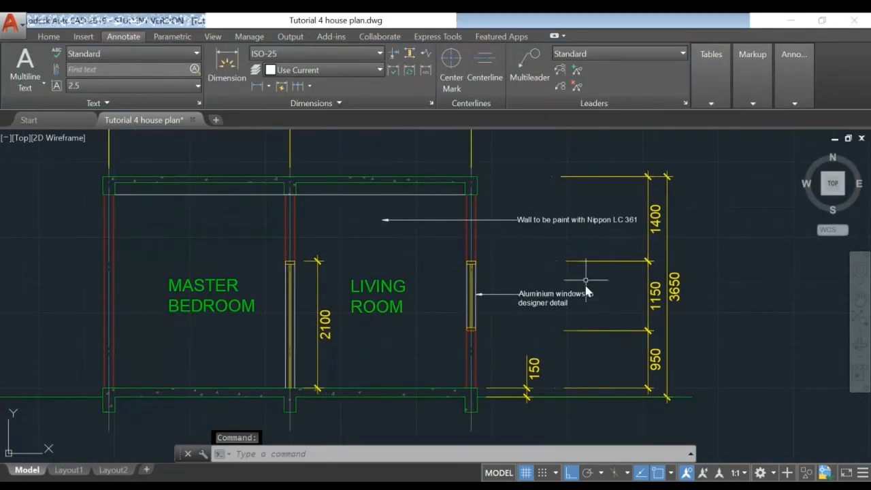
Break the wall paint note into two lines before "Nippon LC 361" and finish the text
scroll(583, 268, "up", 4)
middle_click_drag(579, 283, 571, 295)
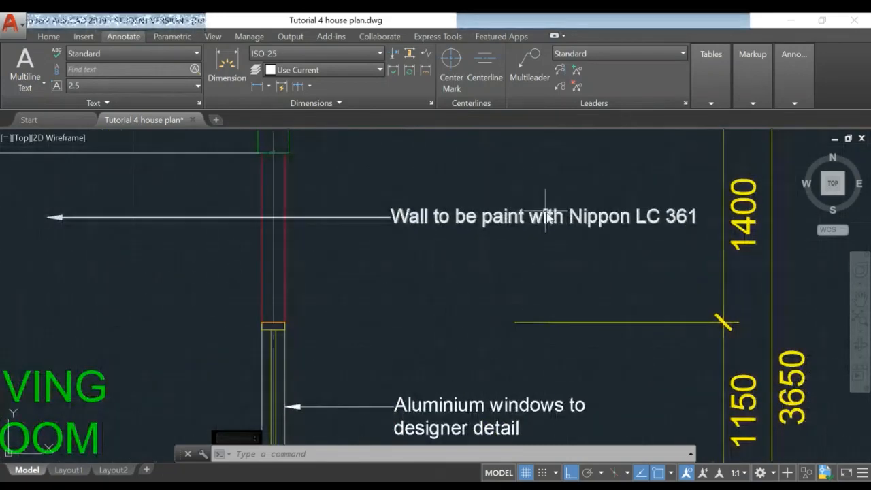
left_click(542, 218)
double_click(542, 218)
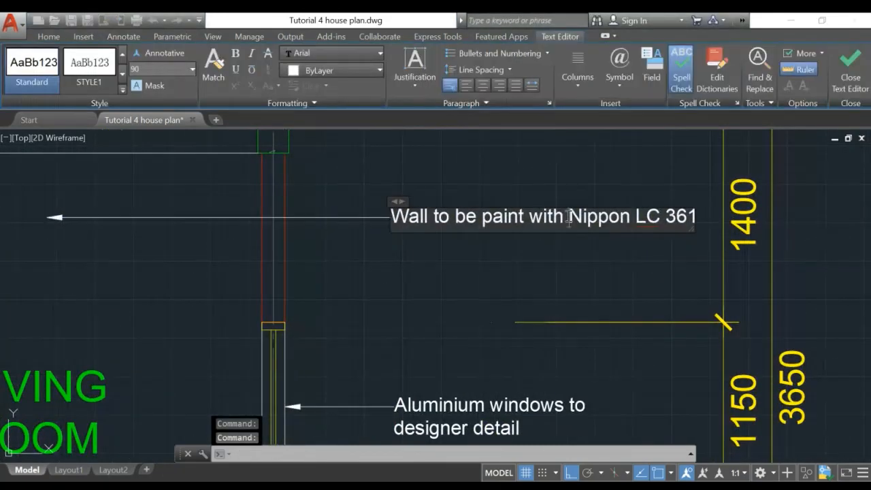
key("Return")
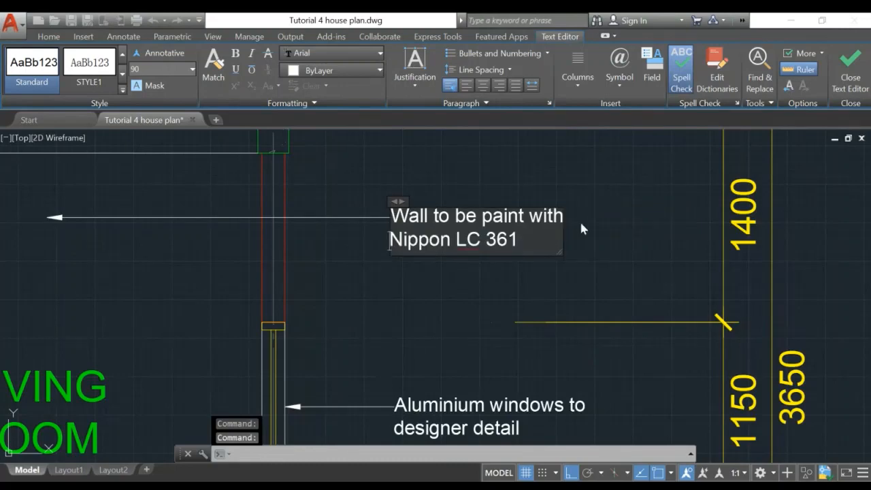
left_click(848, 68)
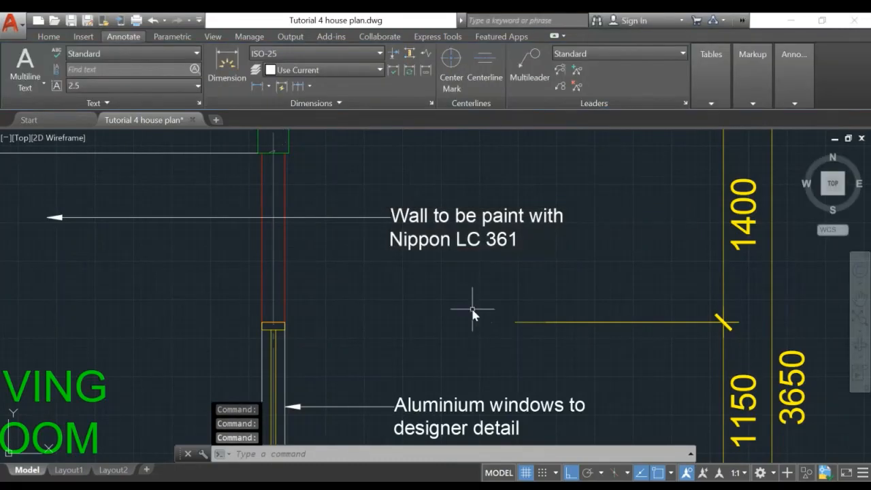
Examine the annotated section alongside the floor plan's toilet, kitchen and living room labels and finishes
scroll(470, 306, "down", 5)
middle_click_drag(521, 362, 541, 277)
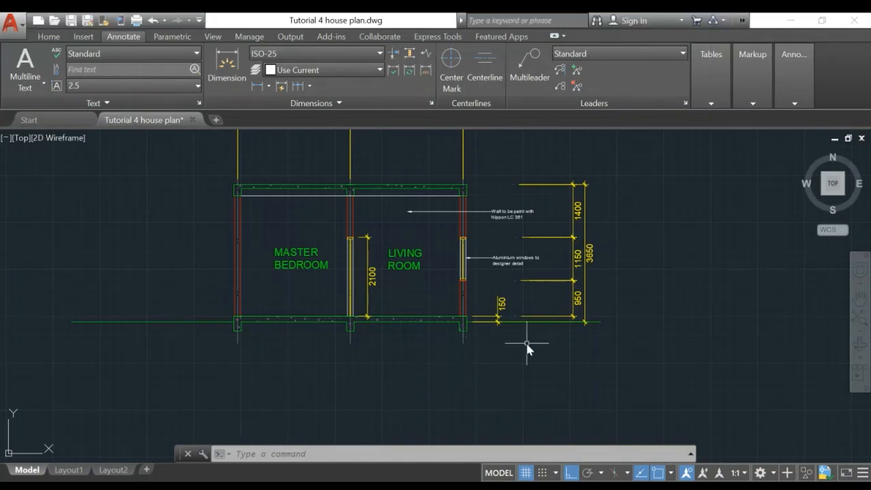
scroll(413, 294, "up", 2)
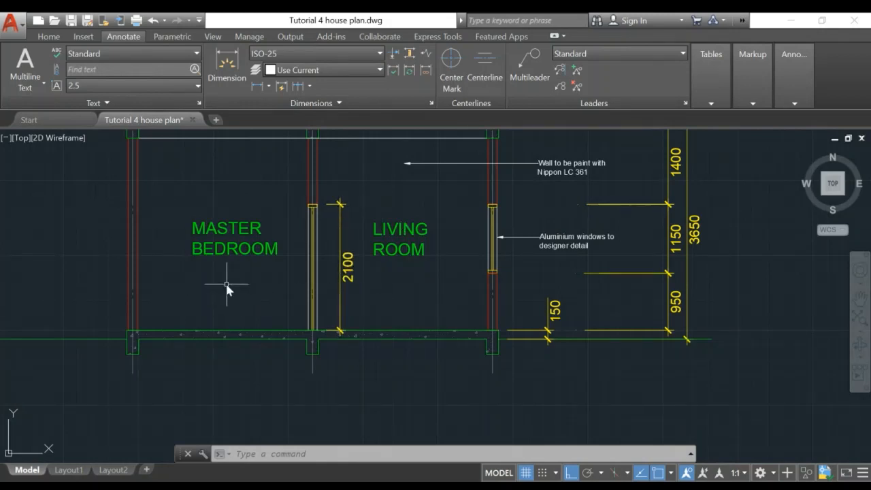
middle_click_drag(254, 280, 257, 297)
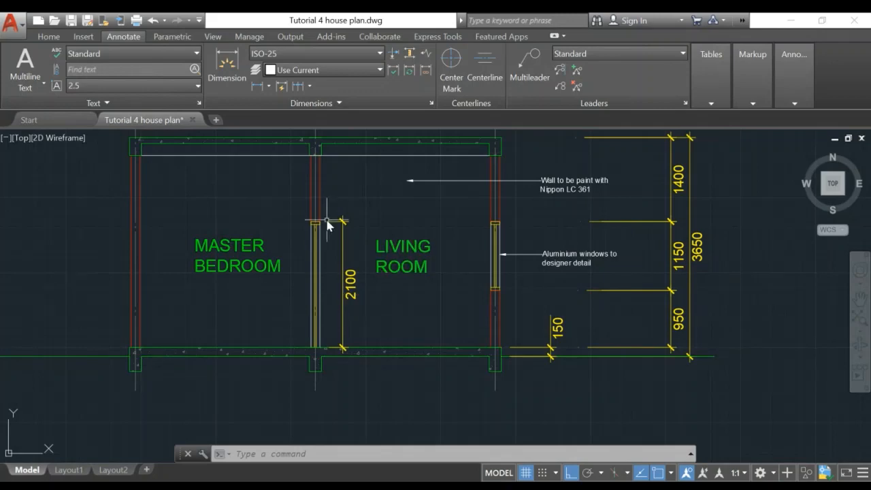
scroll(328, 220, "down", 3)
mouse_move(330, 221)
middle_mouse_down()
mouse_move(392, 246)
mouse_move(705, 302)
middle_mouse_up()
scroll(367, 283, "up", 5)
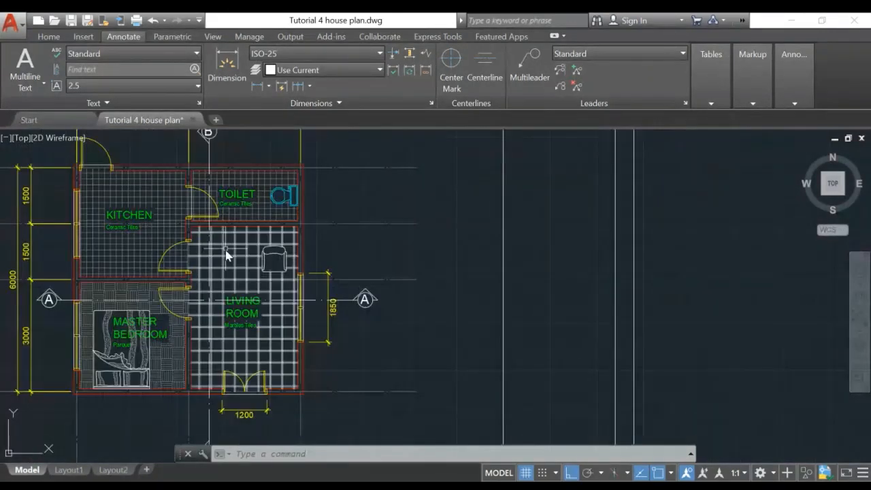
middle_click_drag(235, 255, 314, 295)
scroll(327, 281, "up", 5)
middle_click_drag(281, 238, 286, 299)
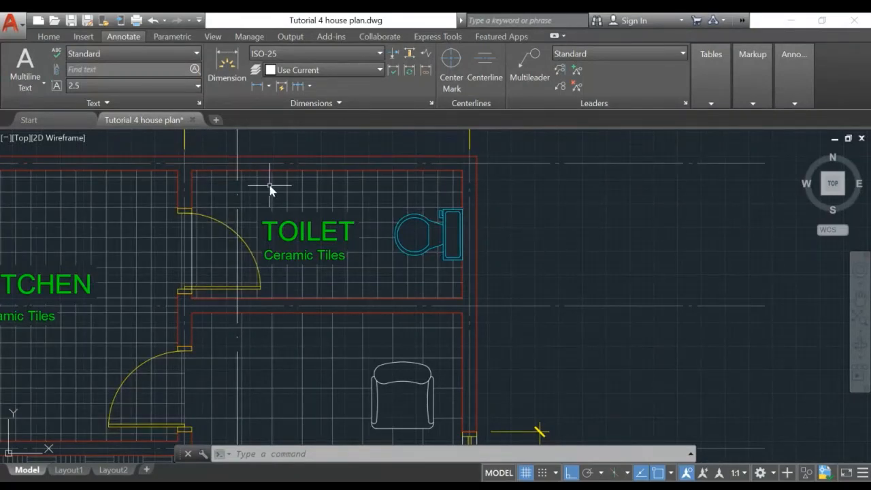
scroll(627, 250, "down", 2)
middle_click_drag(626, 250, 5, 210)
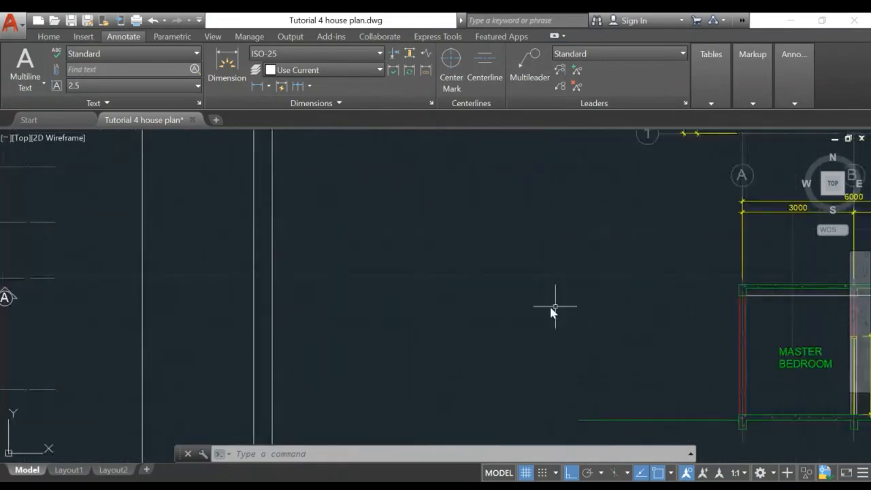
scroll(560, 301, "down", 1)
middle_click_drag(639, 300, 373, 290)
scroll(372, 290, "up", 2)
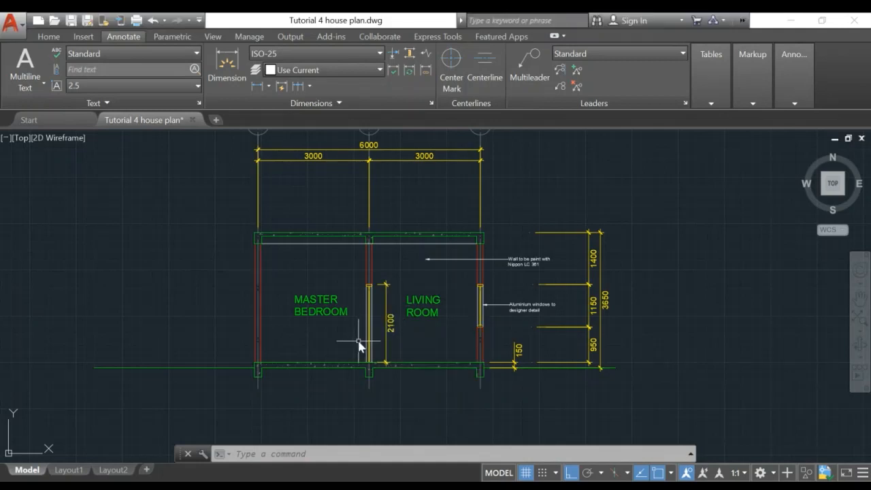
Erase the leftover copy of the floor plan above the section, including its numbered grid lines, dimensions and section markers
scroll(359, 345, "down", 2)
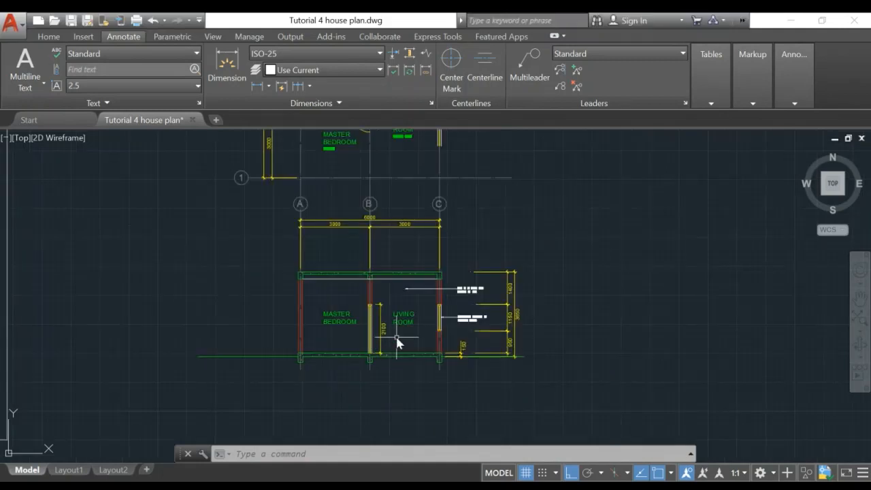
middle_click_drag(396, 344, 360, 341)
middle_click_drag(368, 296, 357, 311)
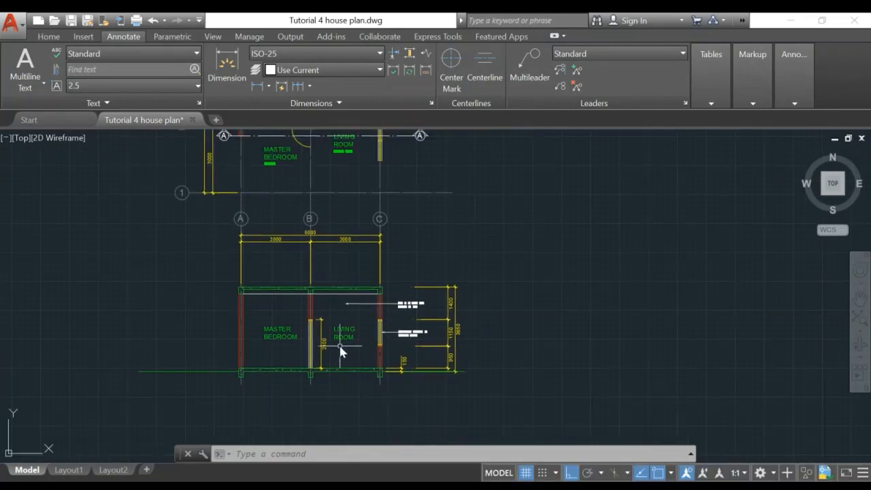
middle_click_drag(345, 293, 333, 392)
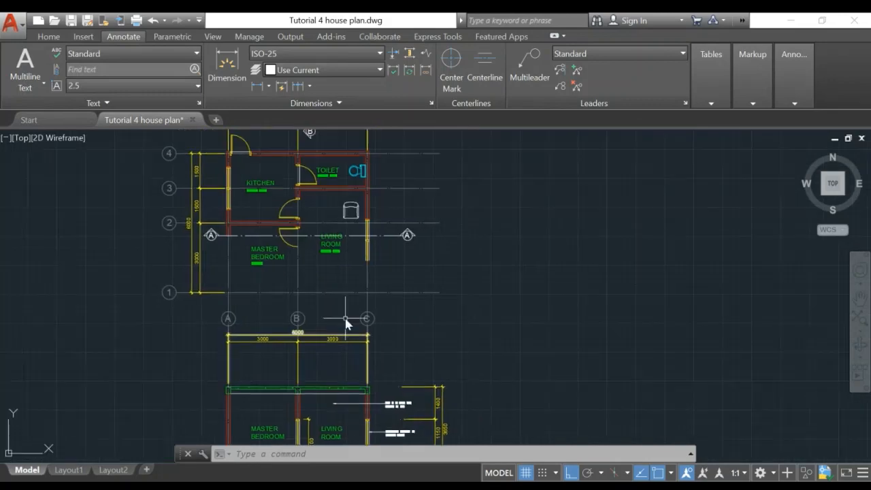
middle_click_drag(345, 311, 346, 363)
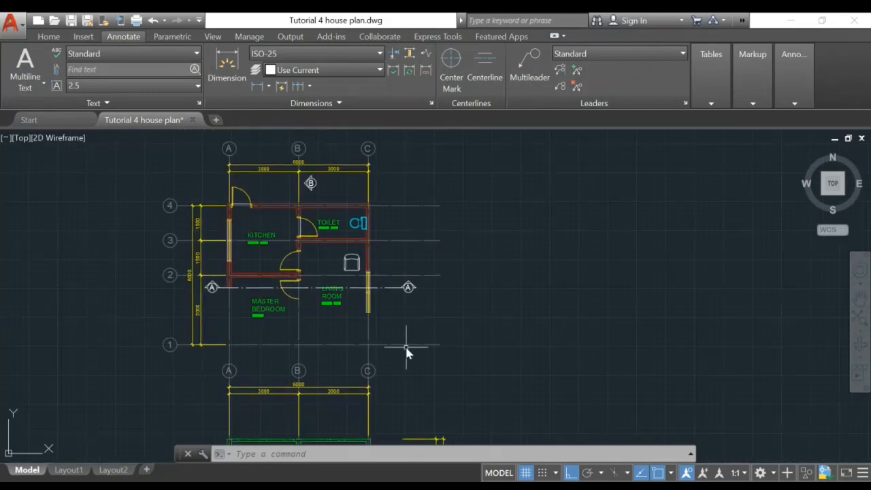
type("e")
key("Return")
left_click(117, 135)
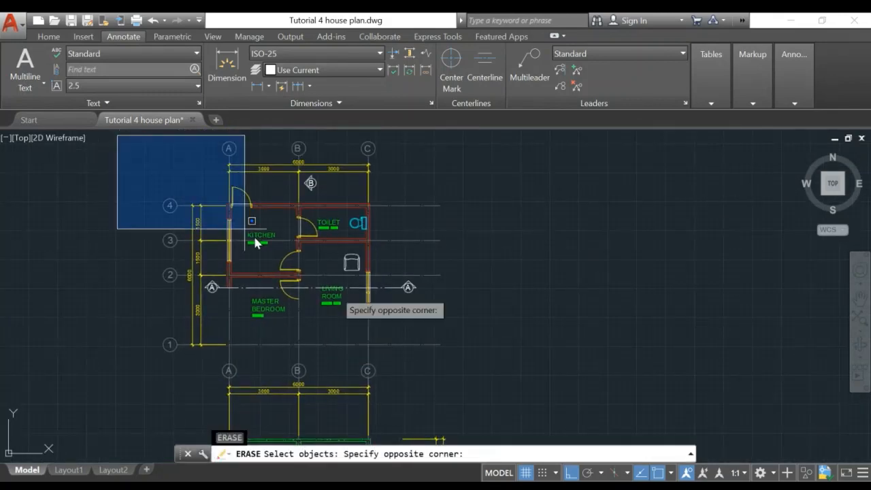
left_click(498, 354)
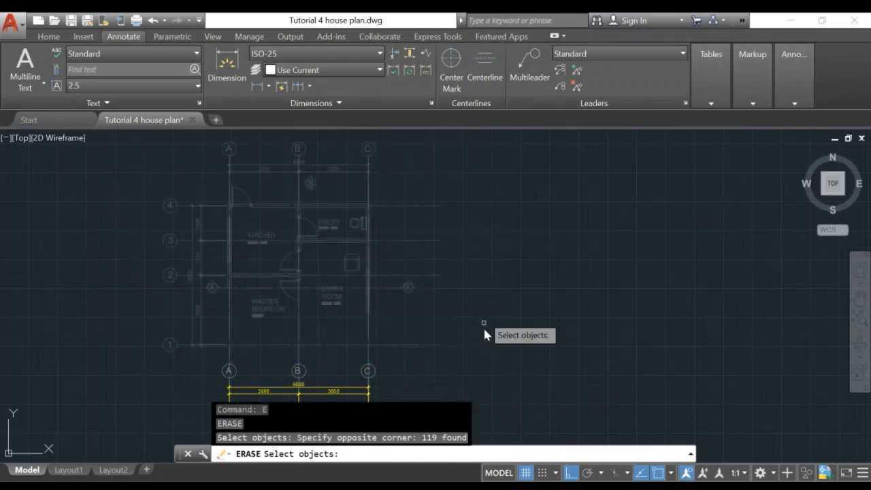
key("Return")
Delete the three remaining vertical grid lines above the A, B and C bubbles of the section
left_click(437, 180)
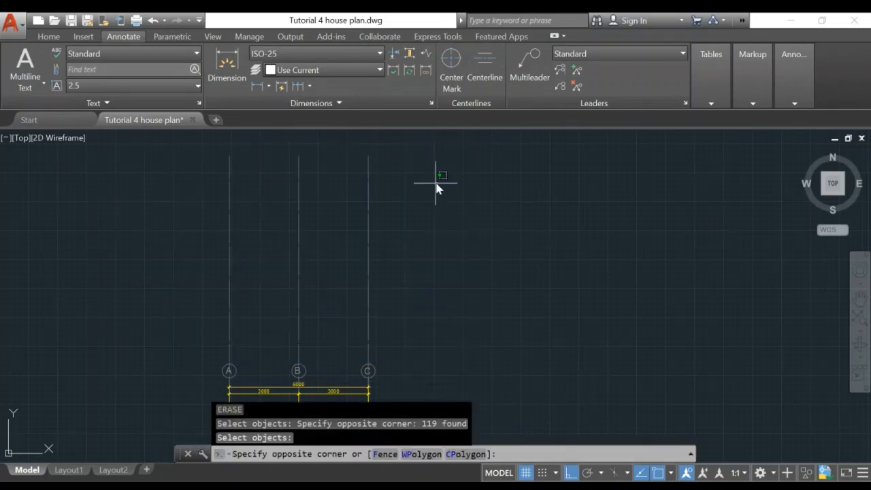
left_click(163, 229)
key("Delete")
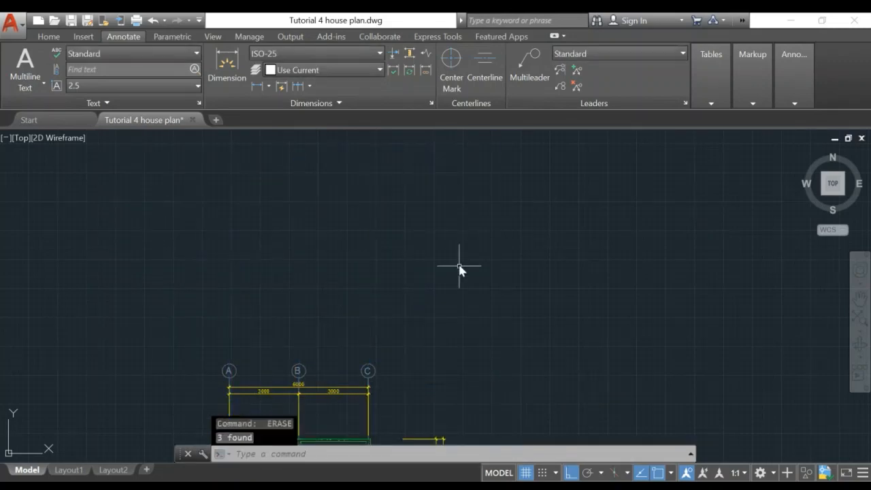
scroll(461, 285, "down", 3)
scroll(456, 315, "up", 4)
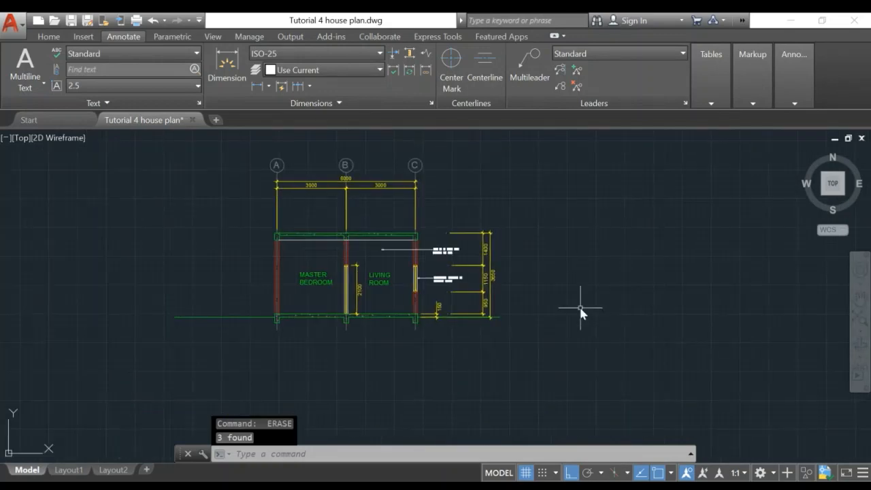
Copy the floor plan's drawing frame horizontally so that it encloses the section
scroll(581, 311, "down", 2)
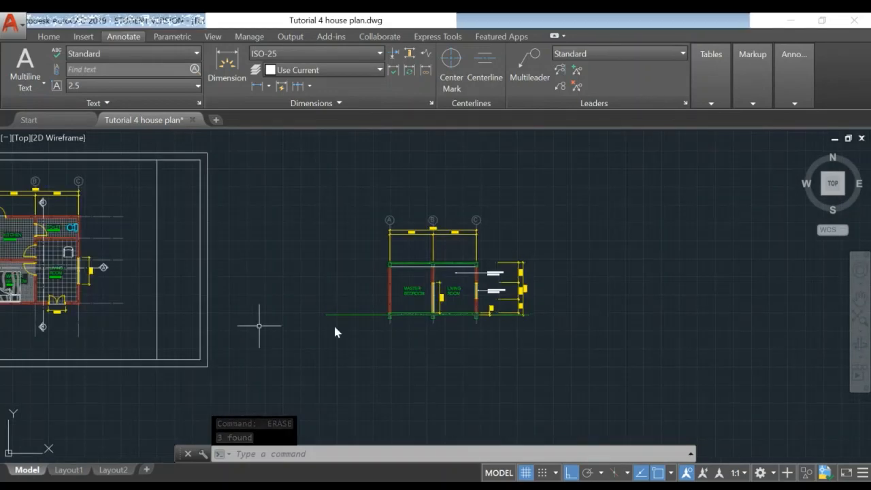
scroll(250, 319, "down", 1)
type("c")
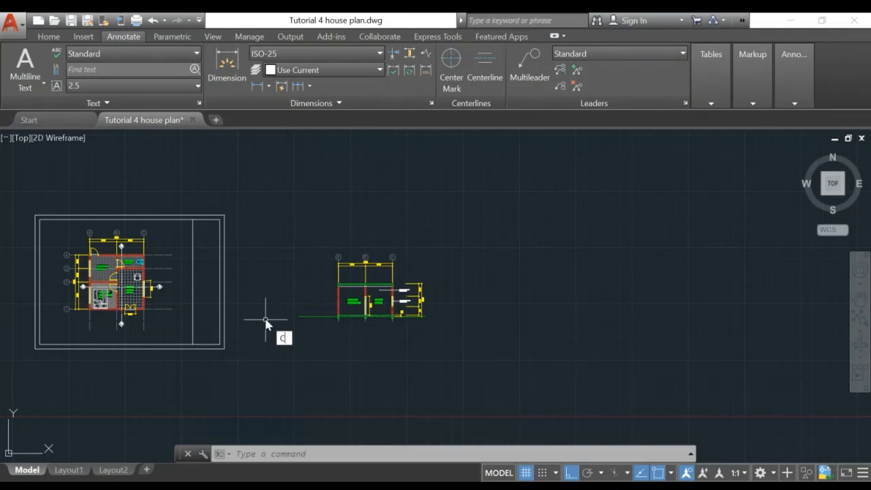
type("o")
key("Return")
left_click(250, 301)
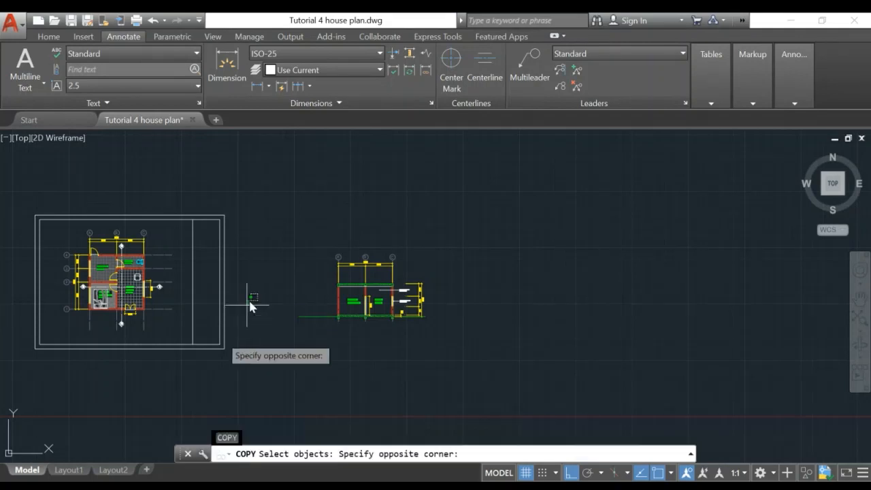
left_click(185, 362)
key("Return")
left_click(94, 370)
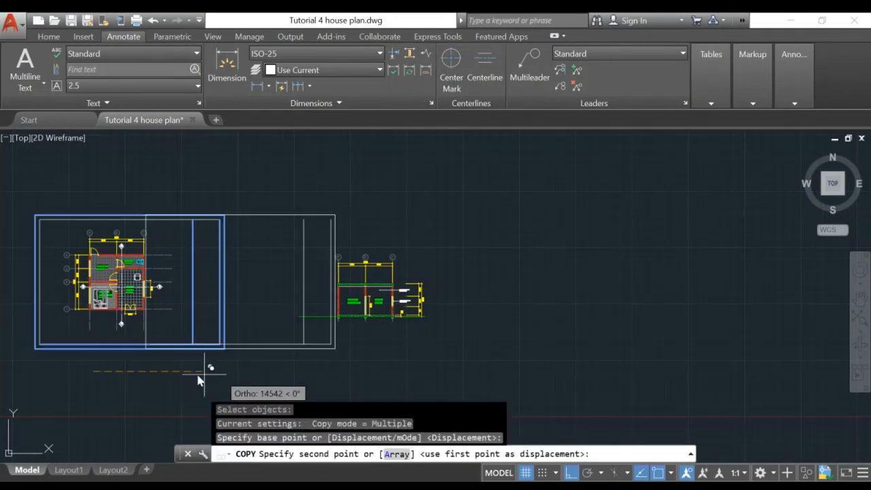
left_click(344, 374)
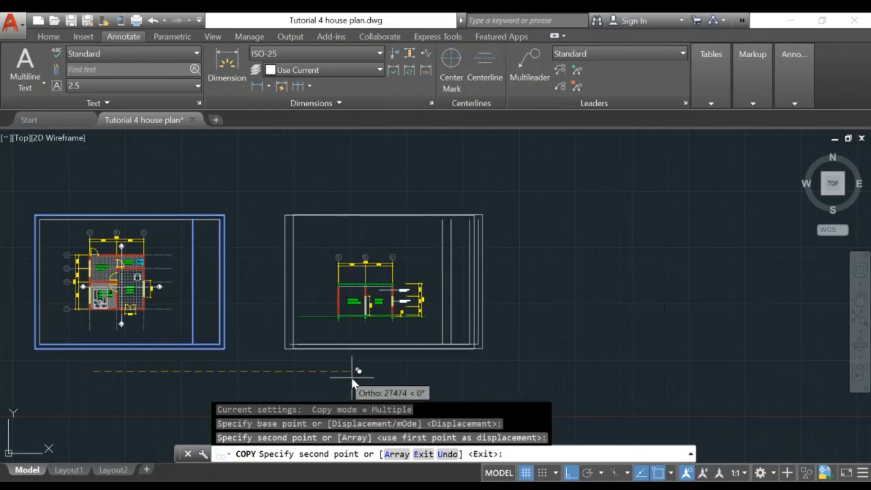
key("Escape")
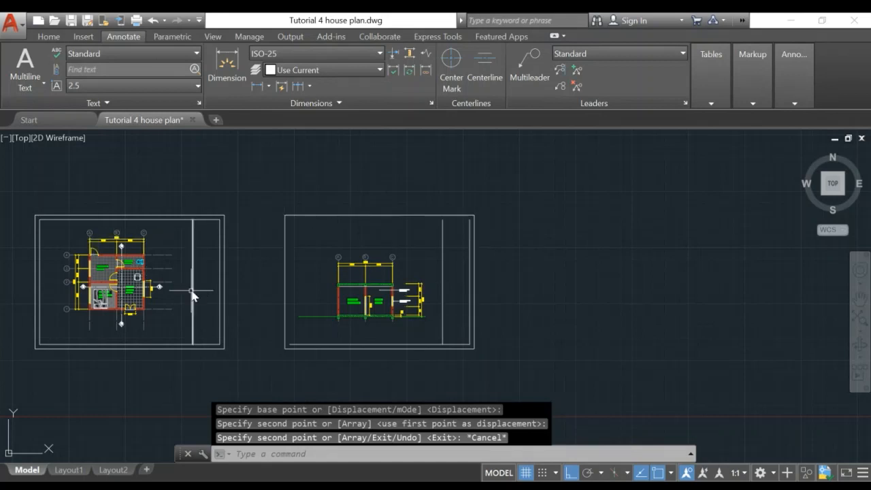
Copy the top and left inner border lines of the floor plan's frame onto the section's frame
type("co")
key("Return")
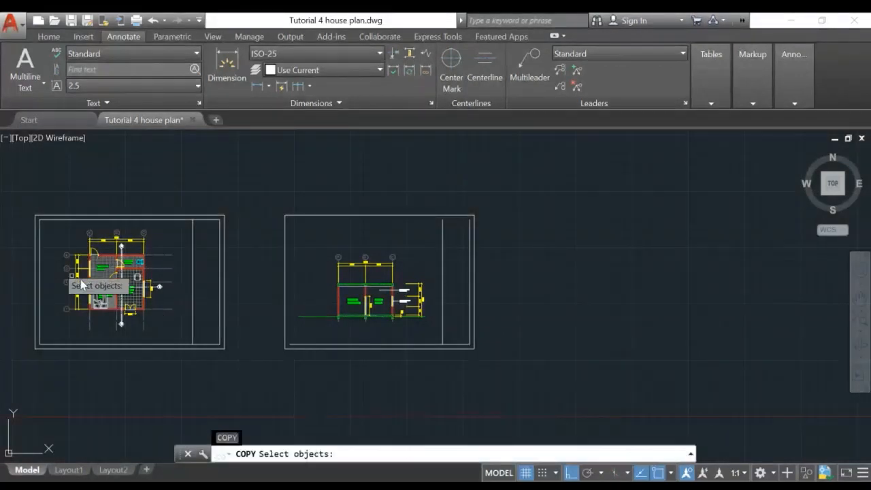
left_click(39, 249)
left_click(60, 220)
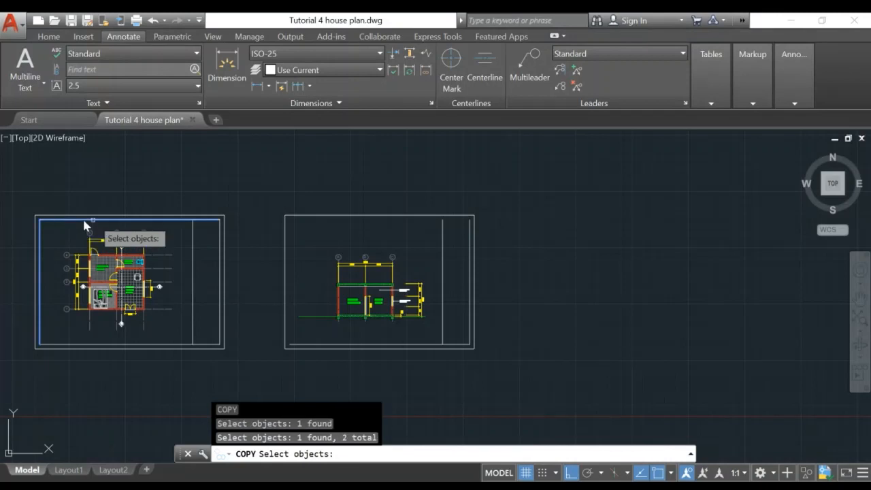
key("Return")
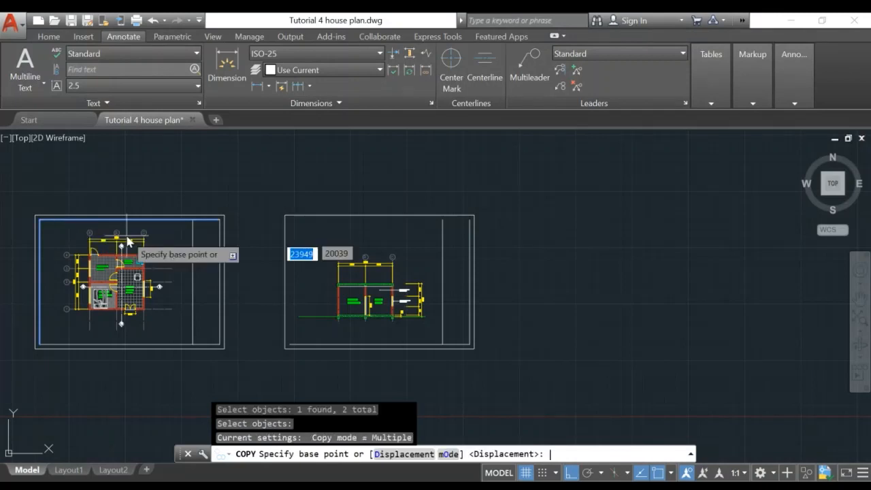
left_click(220, 219)
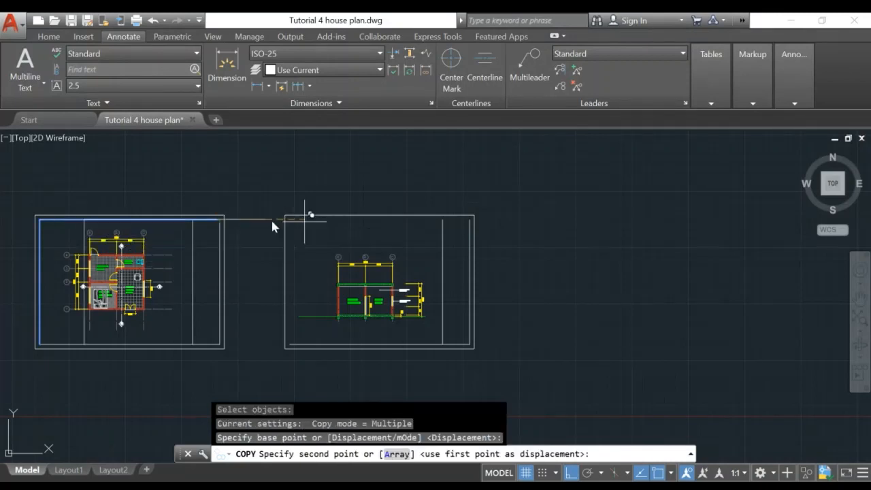
left_click(475, 215)
key("Escape")
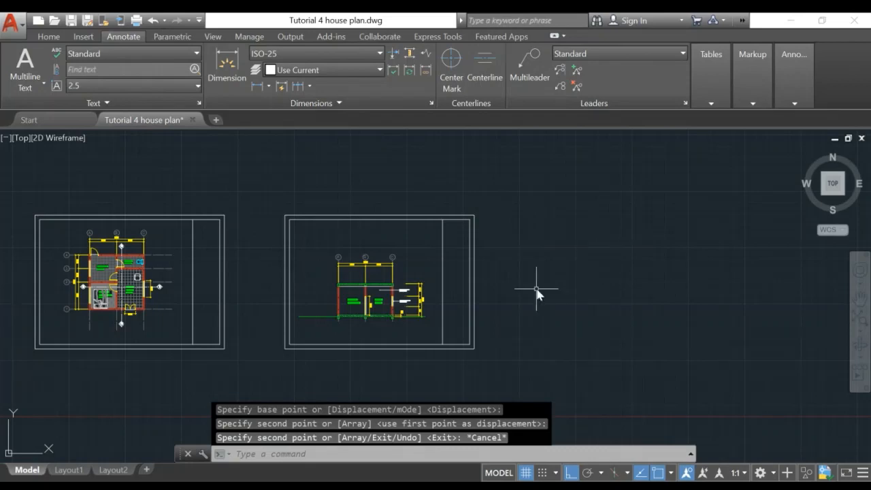
Shorten the ground line left of grid A by pulling its outer end inward to less than half its length
scroll(482, 311, "up", 4)
middle_click_drag(367, 318, 595, 291)
scroll(361, 310, "up", 2)
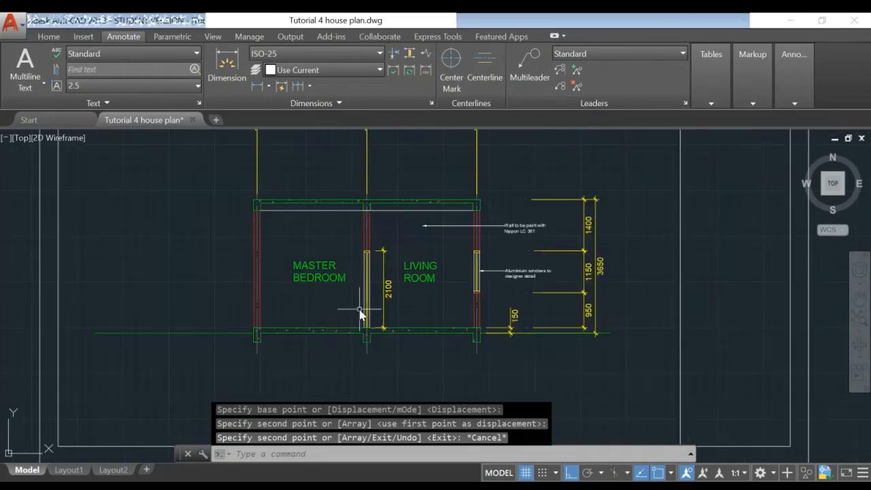
middle_click_drag(233, 268, 470, 202)
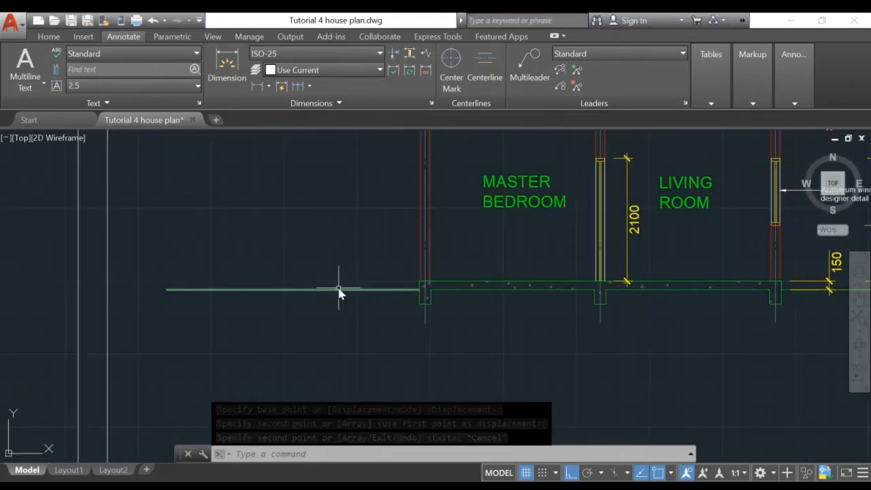
left_click(219, 289)
left_click(166, 289)
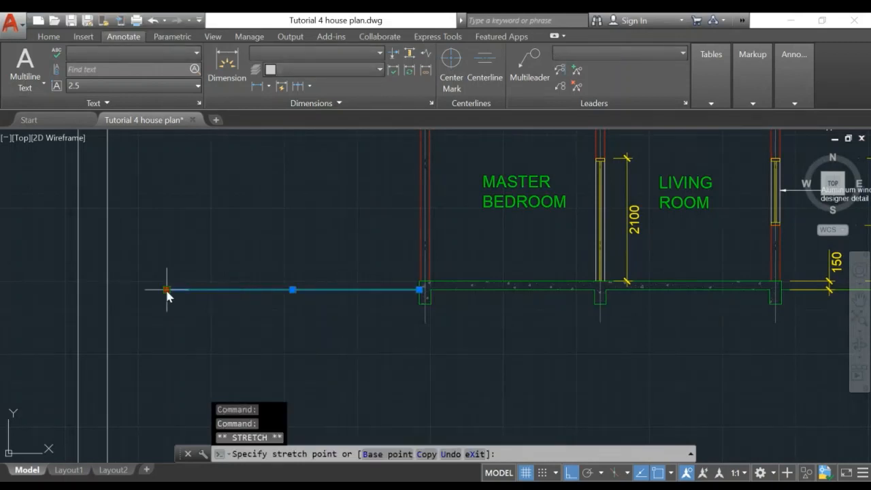
left_click(319, 311)
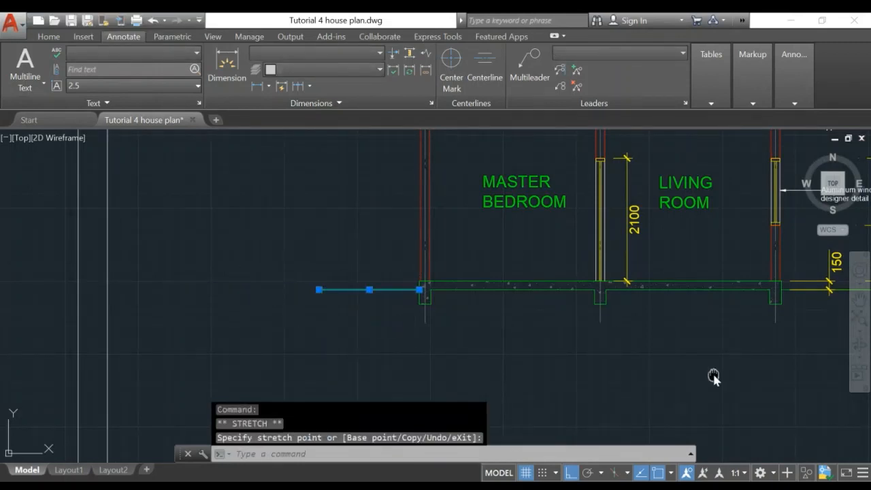
middle_click_drag(713, 375, 349, 349)
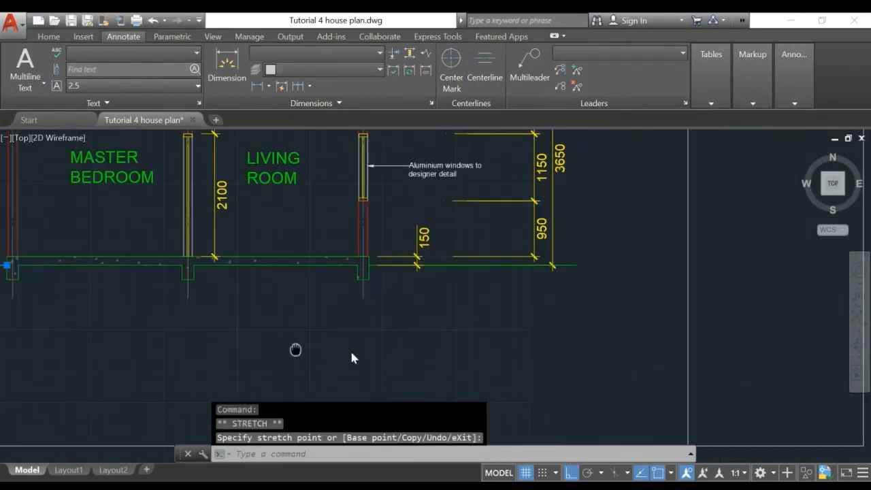
left_click(449, 261)
left_click(530, 262)
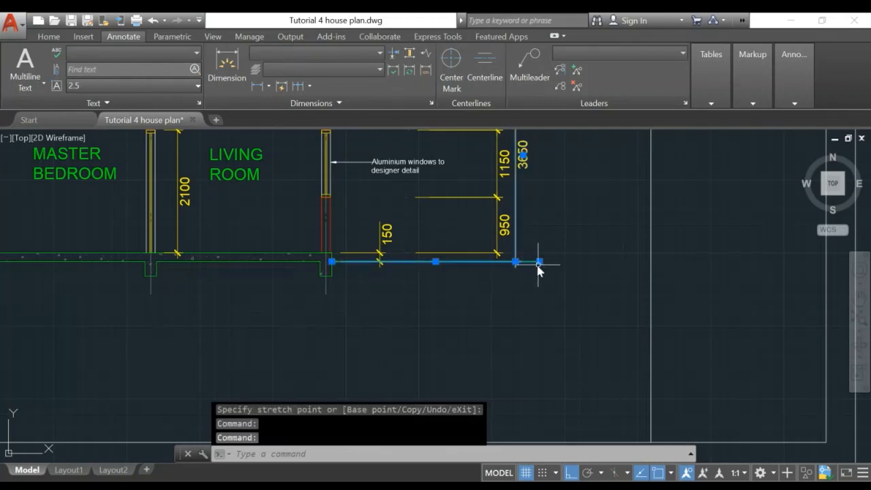
left_click(539, 262)
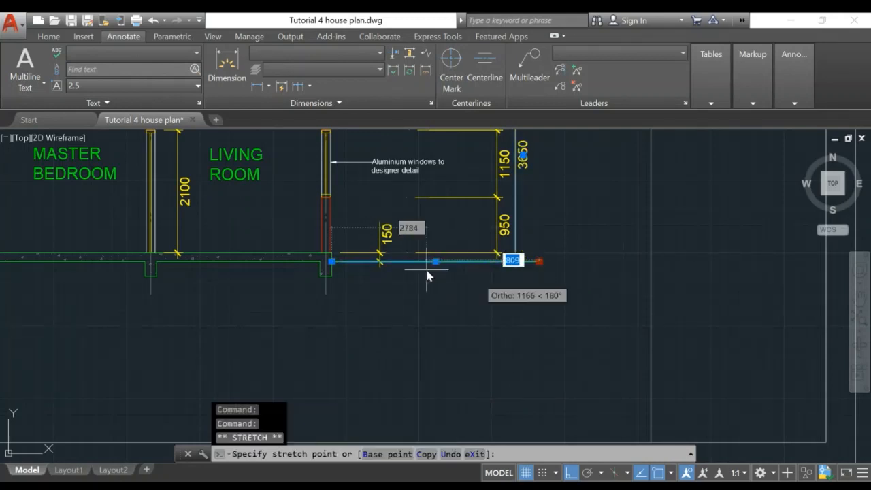
key("Escape")
key("Escape")
Shorten the ground line right of grid C so that it ends just past the 150 dimension
left_click(535, 262)
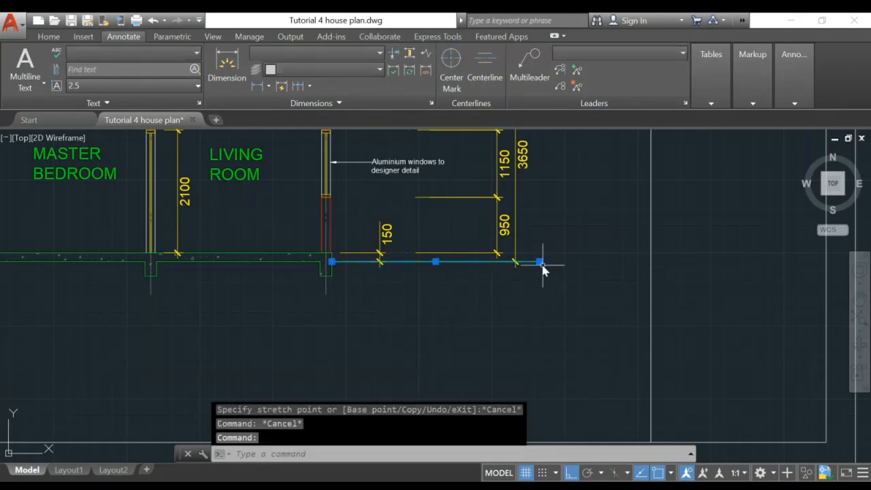
left_click(538, 261)
key("Escape")
key("Escape")
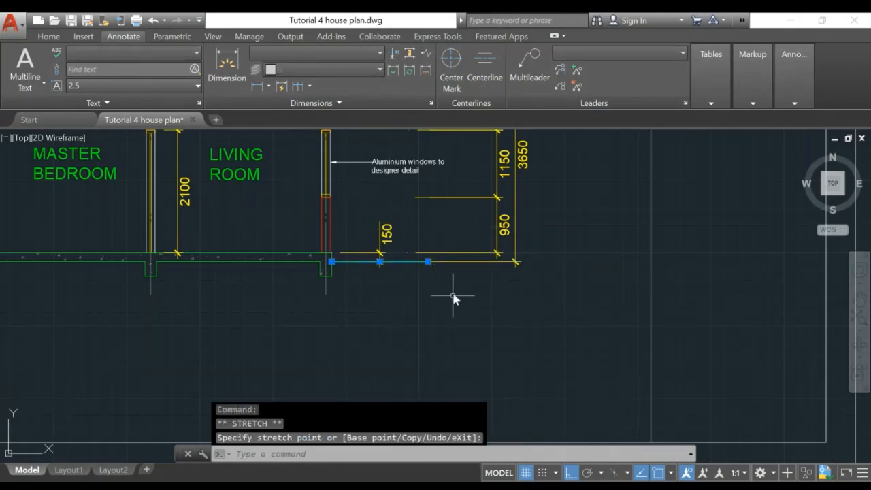
Add the multiline text title PLAN inside the floor plan's frame, just below grid bubble 1
scroll(357, 341, "down", 4)
middle_click_drag(349, 343, 459, 363)
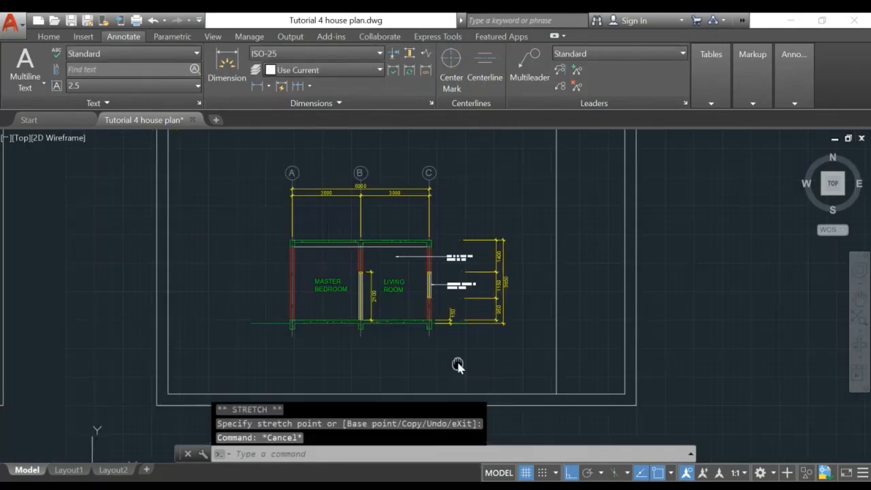
scroll(346, 306, "down", 2)
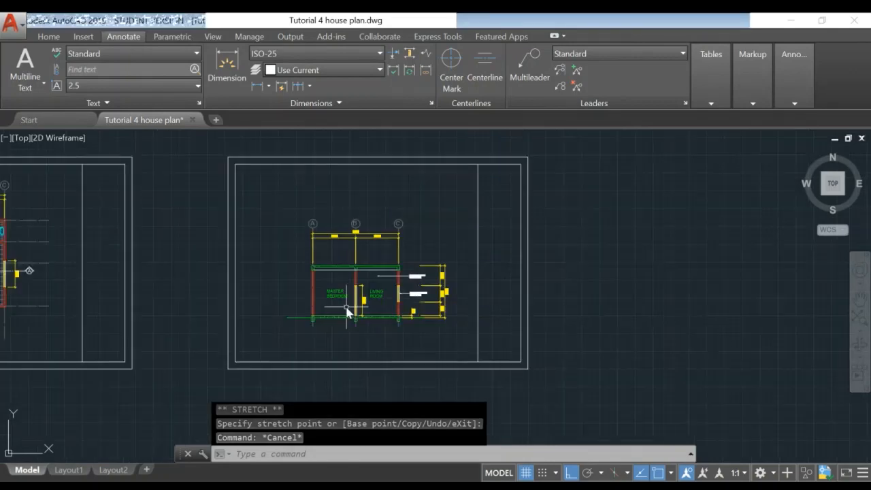
middle_click_drag(194, 404, 414, 388)
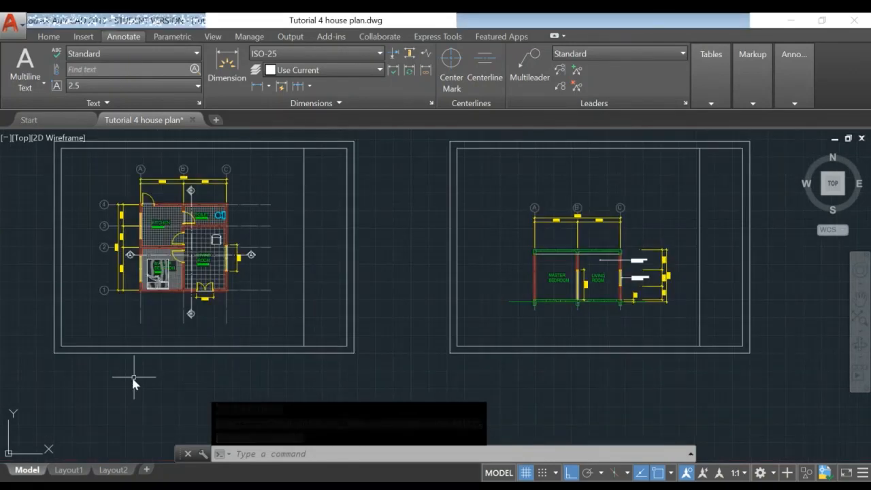
scroll(208, 349, "up", 4)
middle_click_drag(182, 342, 394, 331)
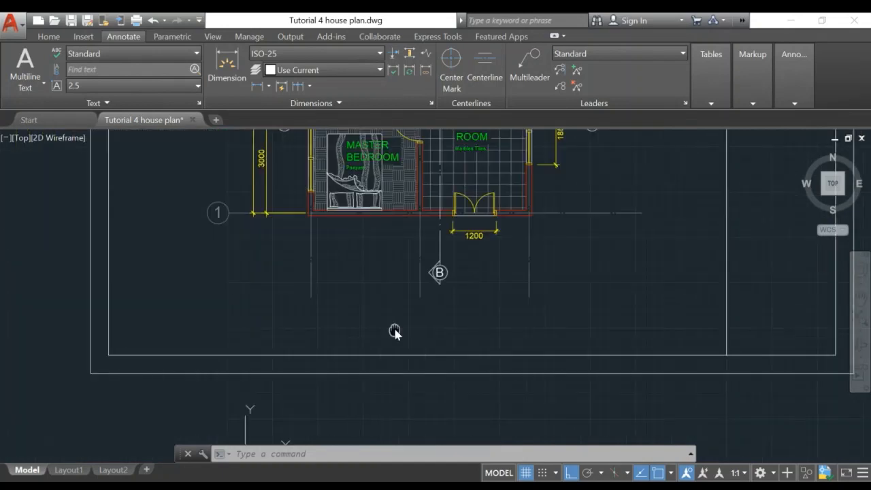
middle_click_drag(247, 271, 237, 302)
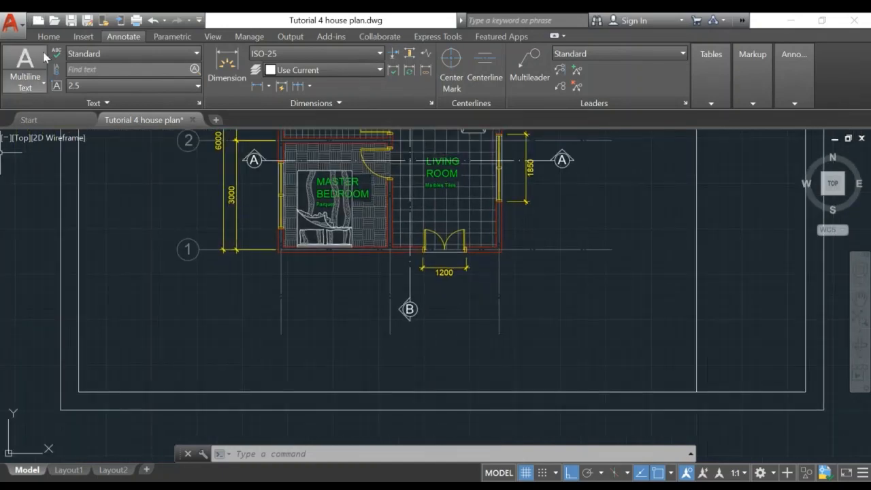
left_click(24, 66)
left_click(154, 287)
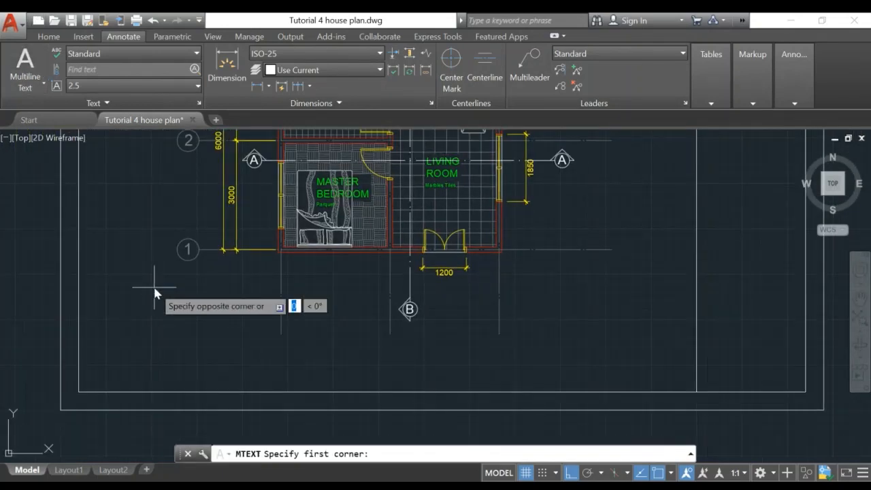
left_click(309, 325)
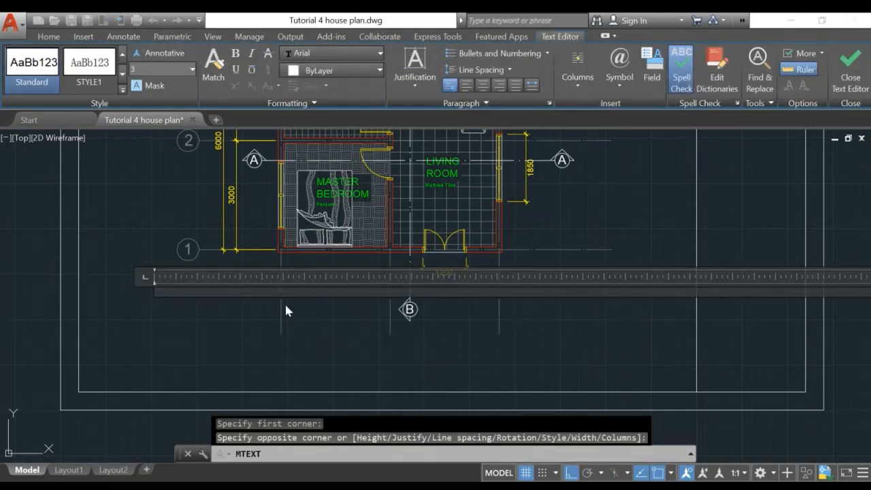
type("PLAN")
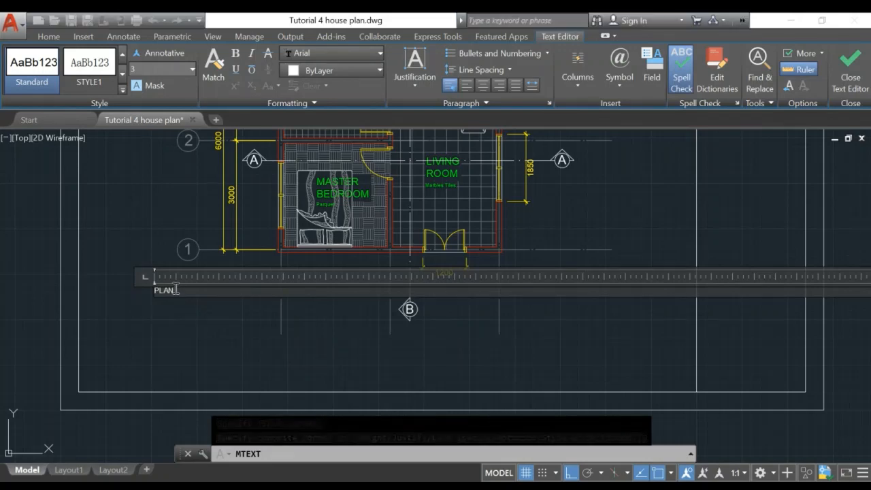
Set the PLAN title's text height to 300 and finish editing the text
left_click_drag(177, 291, 116, 289)
left_click(159, 70)
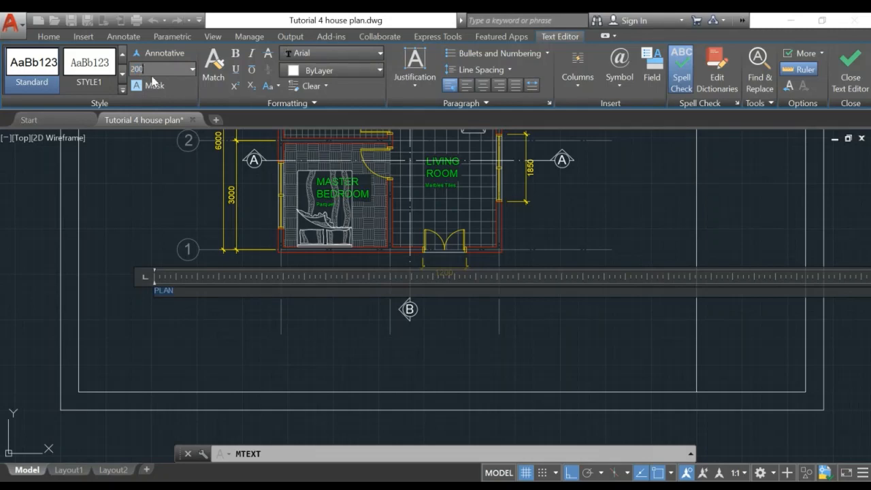
left_click(99, 75)
key("Return")
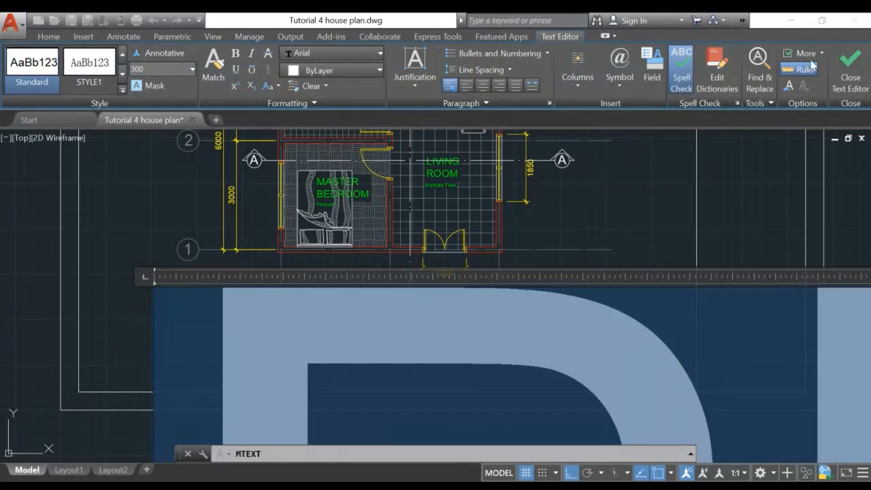
left_click(849, 75)
Copy the PLAN title horizontally into the section's frame, just below the outer end of the left ground line
scroll(126, 298, "down", 4)
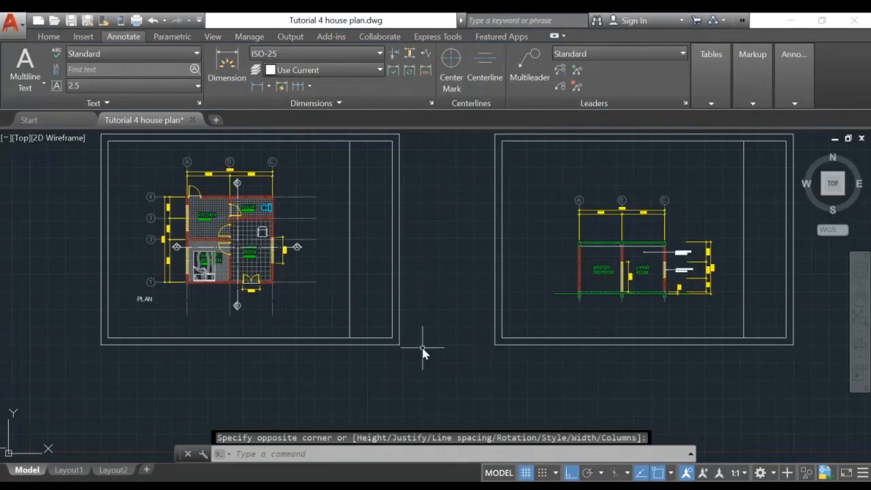
type("CO")
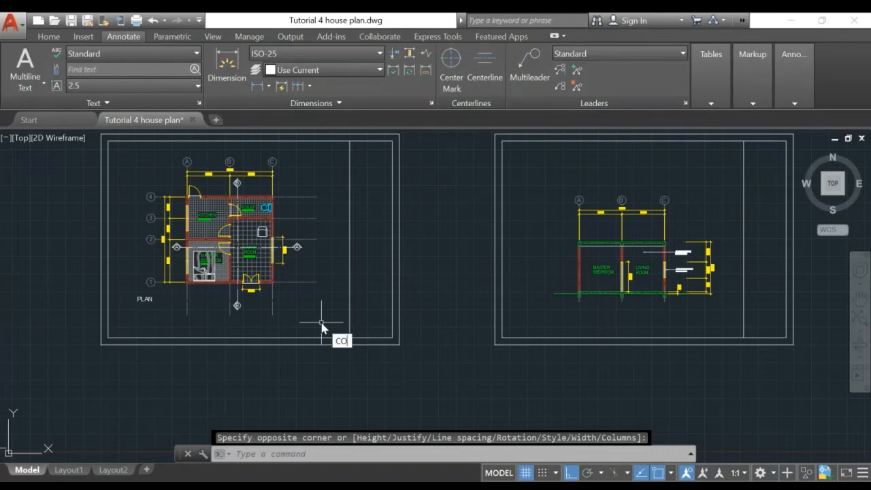
key("Return")
left_click(144, 300)
key("Return")
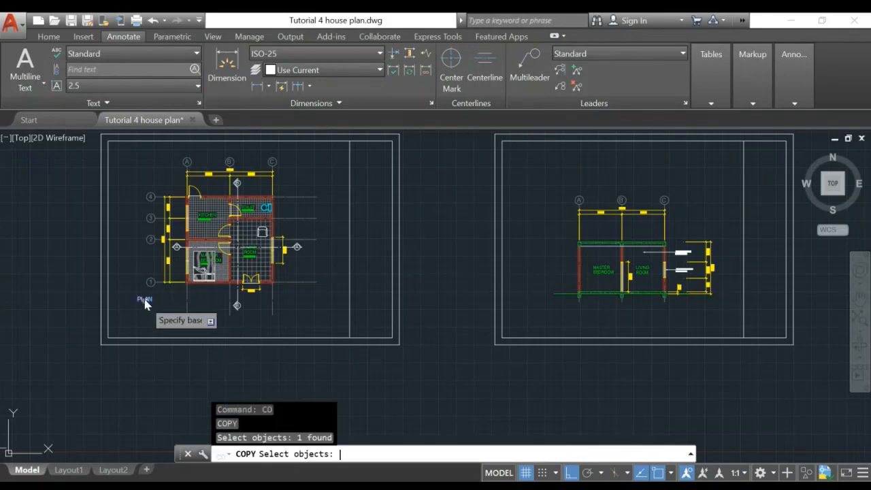
left_click(148, 317)
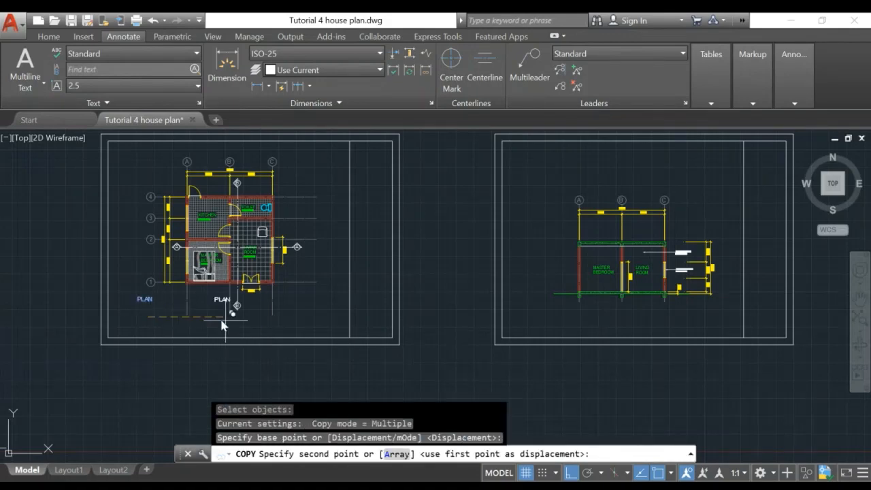
left_click(556, 364)
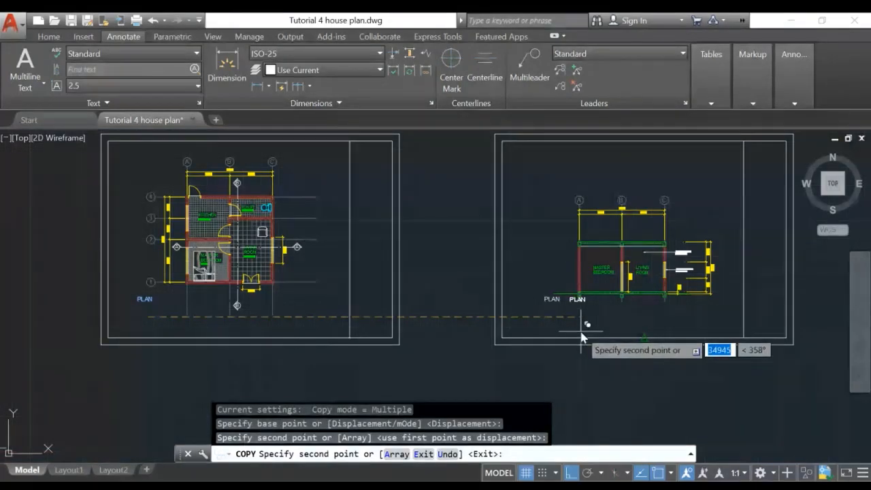
key("Escape")
Turn Ortho off and move the copied PLAN title down and inward to sit below the section's grid A wall
scroll(581, 337, "up", 5)
middle_click_drag(588, 321, 504, 329)
type("m")
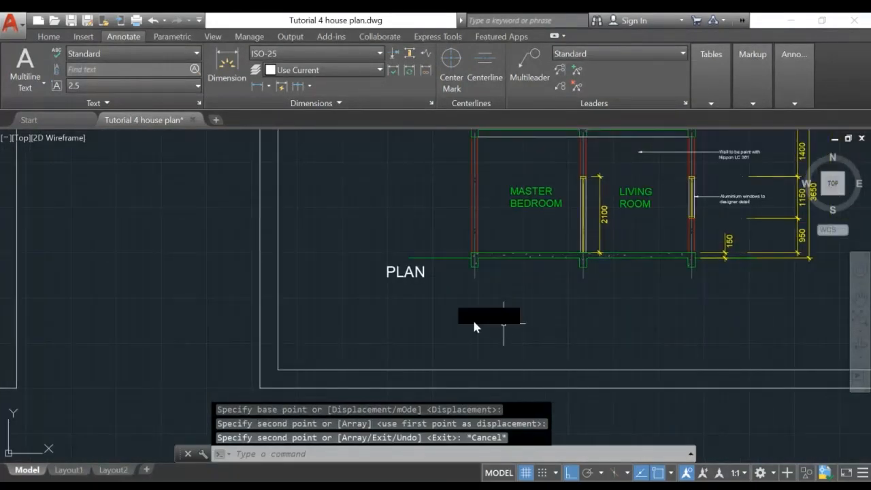
key("Return")
left_click(421, 276)
key("Return")
left_click(405, 272)
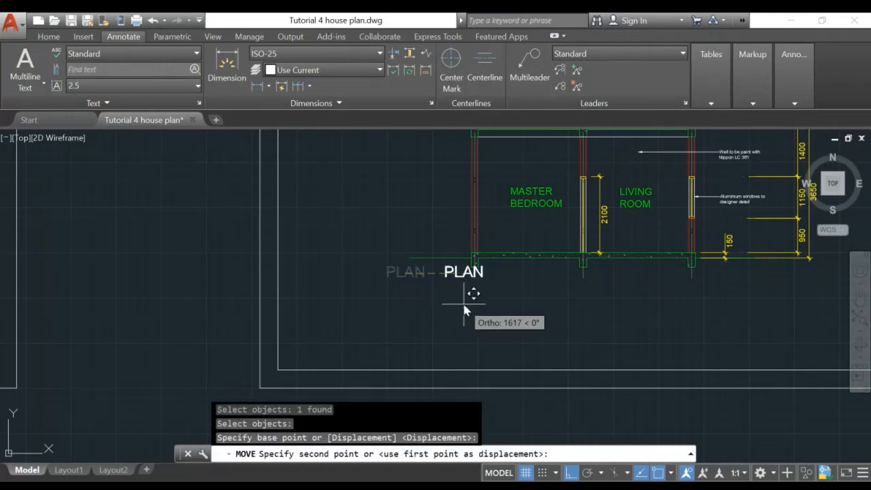
key("F8")
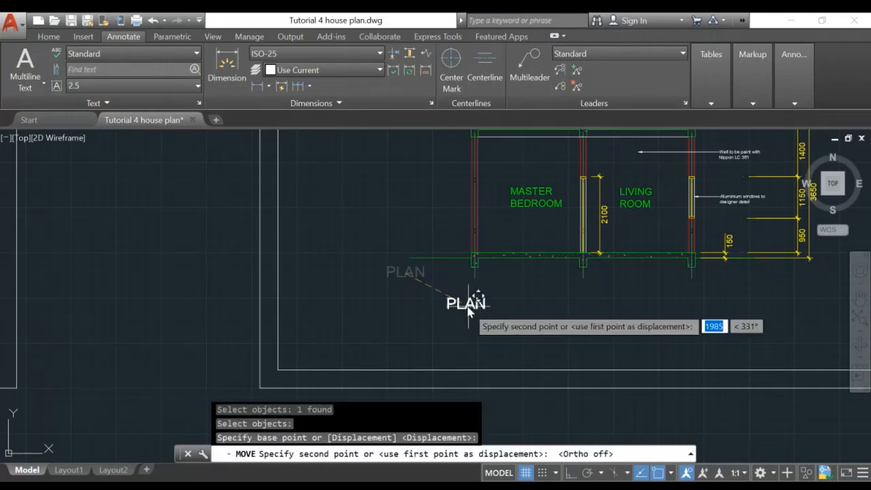
left_click(460, 302)
key("Escape")
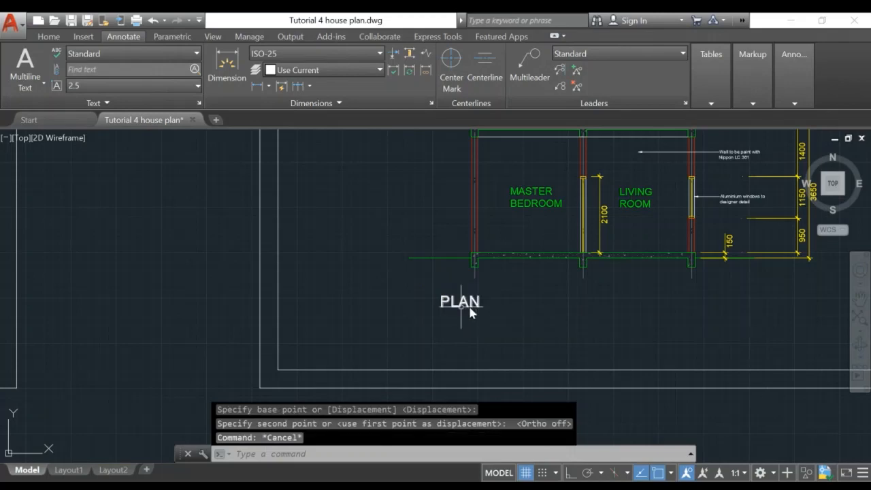
scroll(513, 307, "down", 5)
scroll(359, 278, "up", 3)
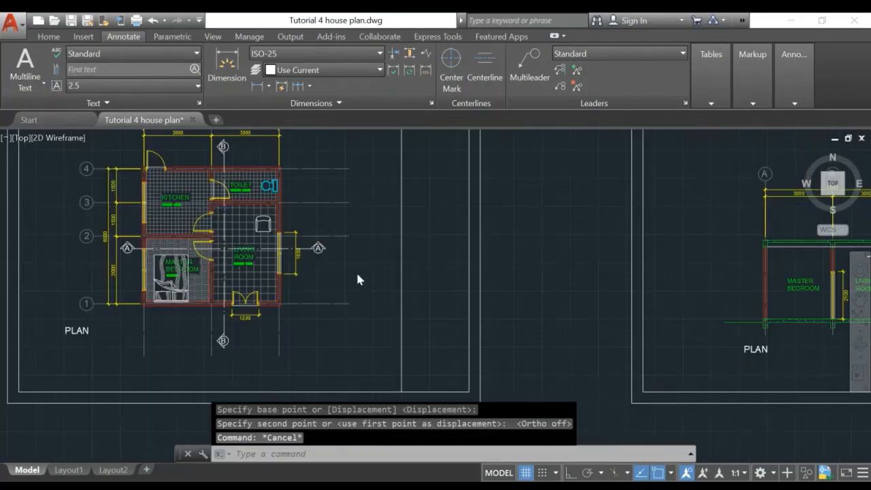
scroll(601, 282, "up", 2)
scroll(689, 299, "down", 3)
middle_click_drag(690, 302, 453, 311)
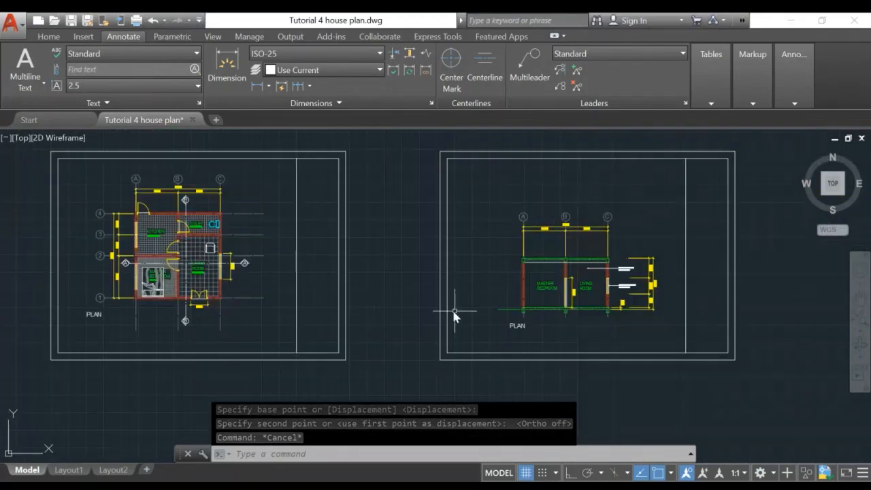
Replace the copied PLAN title below the section with the text SECTION A - A and finish editing
scroll(550, 340, "up", 4)
left_click_drag(549, 341, 516, 333)
middle_click_drag(516, 333, 398, 305)
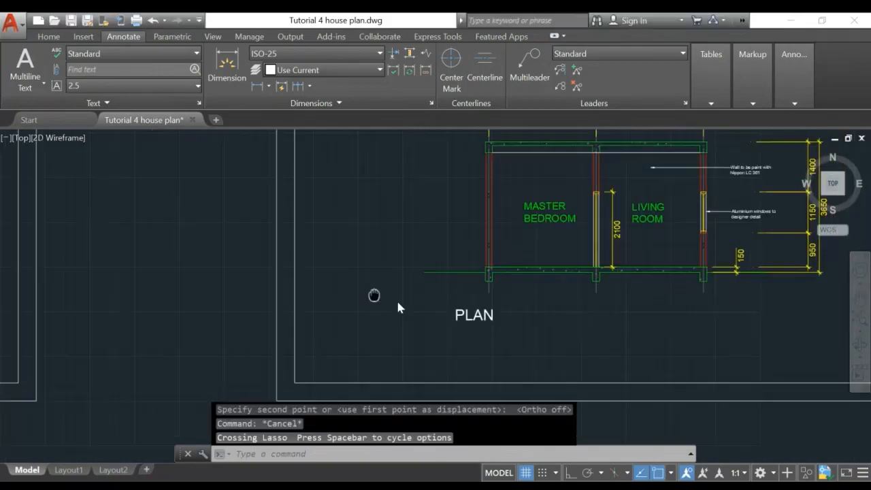
left_click(468, 313)
double_click(475, 317)
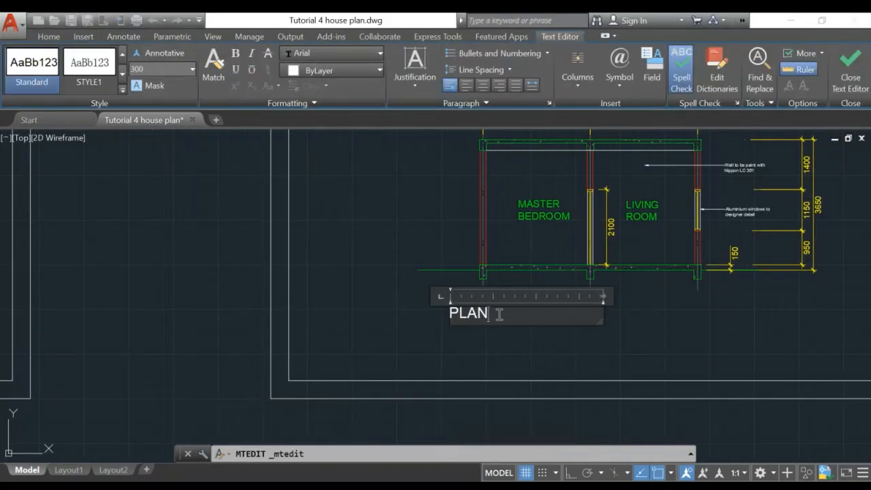
type("SECTION A - A")
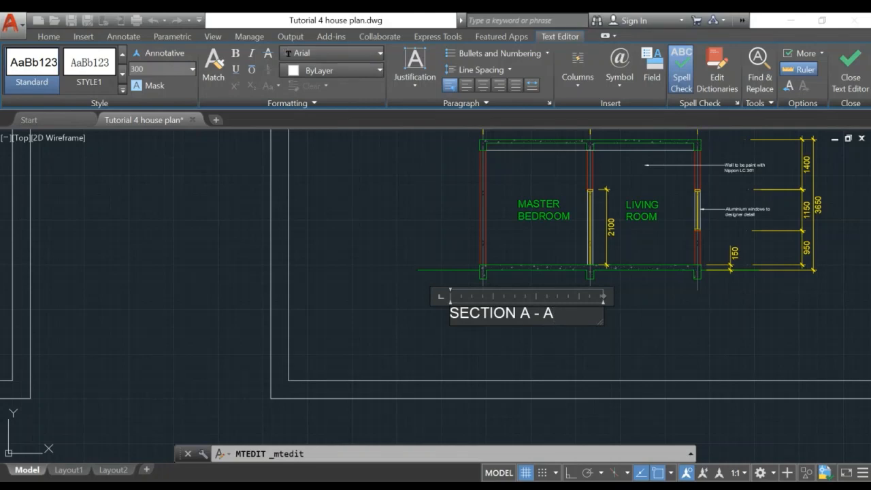
left_click(849, 68)
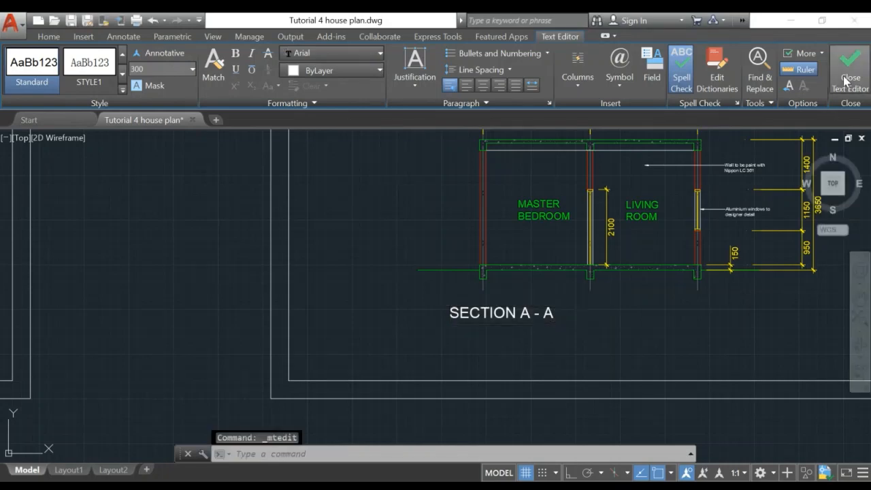
Add the smaller text note Scale 1 : 50 just below the floor plan's PLAN title
scroll(613, 211, "down", 2)
mouse_move(694, 293)
middle_mouse_down()
mouse_move(472, 333)
mouse_move(424, 375)
mouse_move(667, 332)
middle_mouse_up()
mouse_move(123, 315)
middle_mouse_down()
mouse_move(261, 274)
mouse_move(436, 254)
middle_mouse_up()
scroll(202, 287, "up", 2)
middle_click_drag(168, 271, 266, 311)
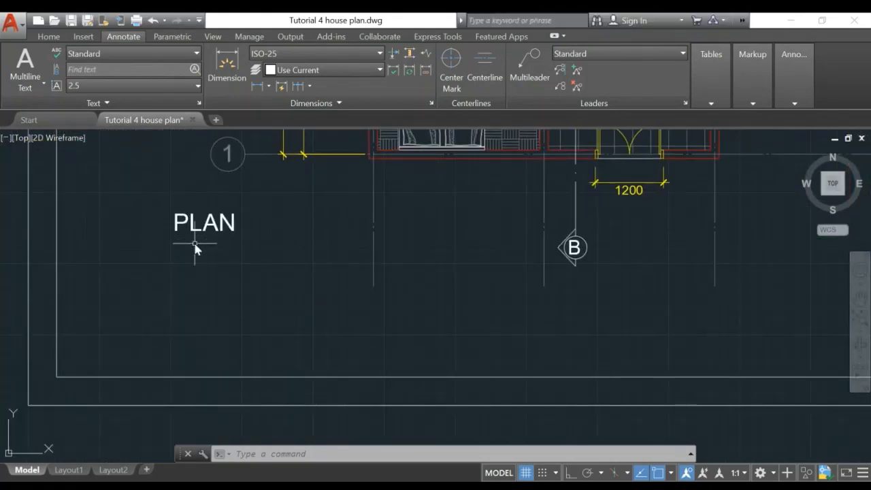
left_click(26, 82)
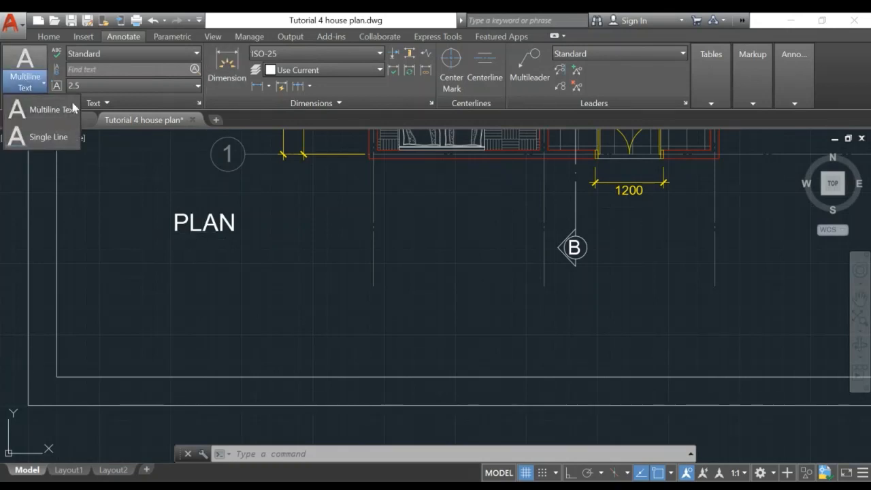
left_click(171, 243)
key("Escape")
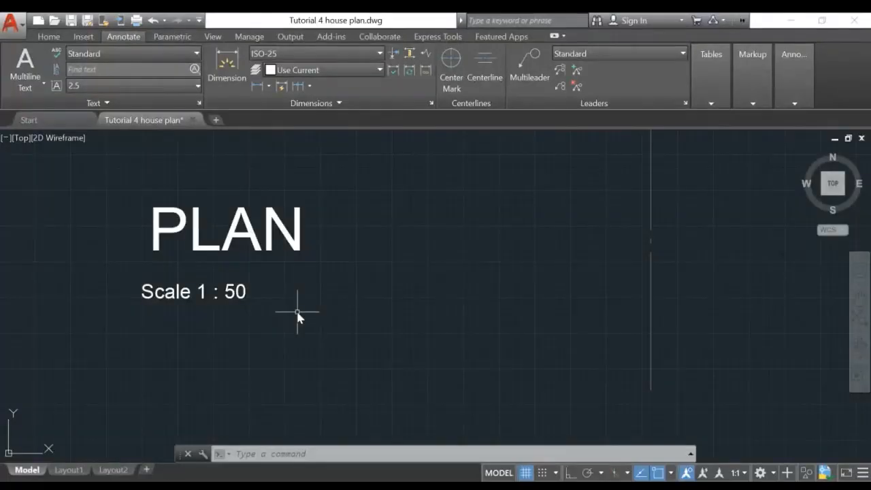
Move the Scale 1 : 50 note closer beneath the PLAN title and align it with the title's left edge
type("m")
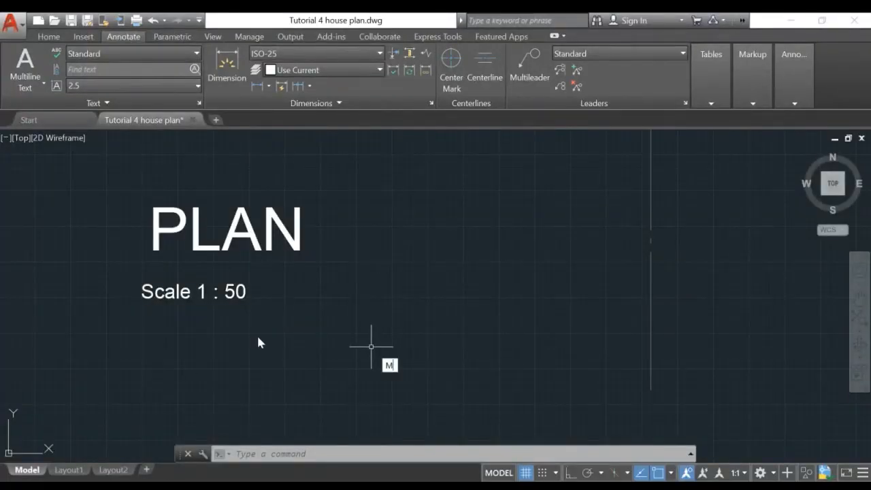
key("Return")
left_click(178, 303)
key("Return")
left_click(194, 312)
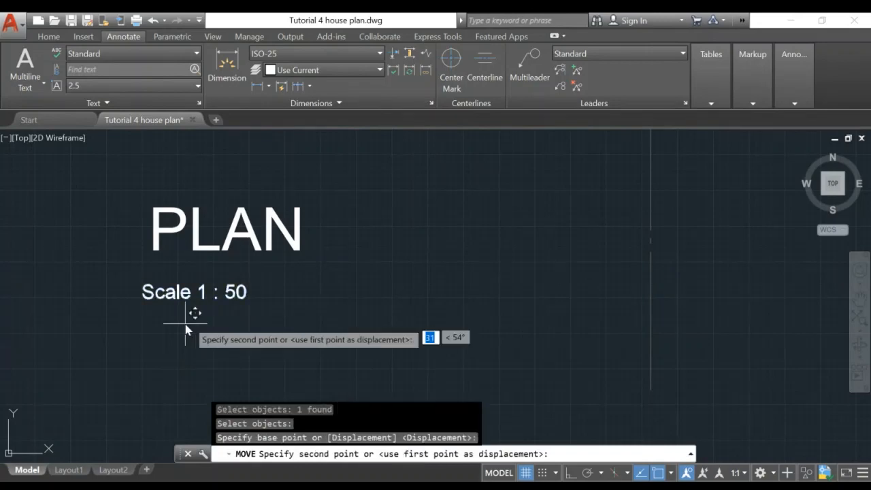
key("Escape")
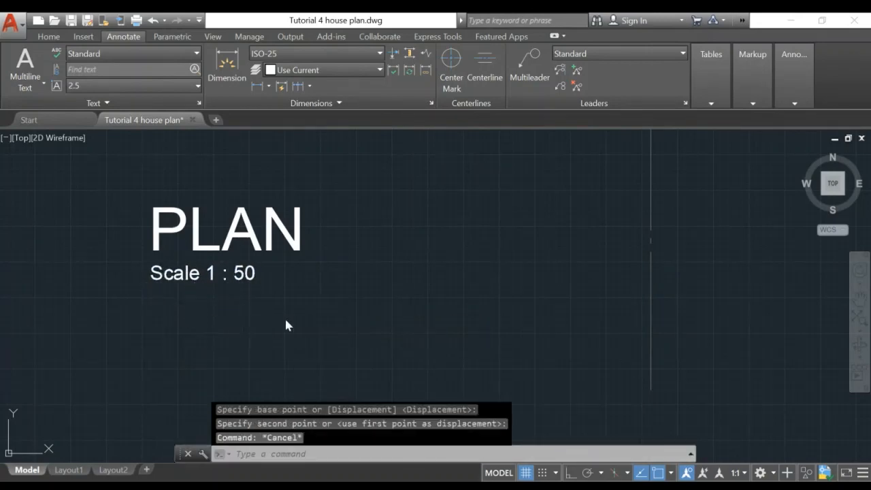
Copy the Scale 1 : 50 note to directly below the SECTION A - A title, aligned with its left edge
scroll(372, 317, "down", 4)
scroll(359, 329, "up", 2)
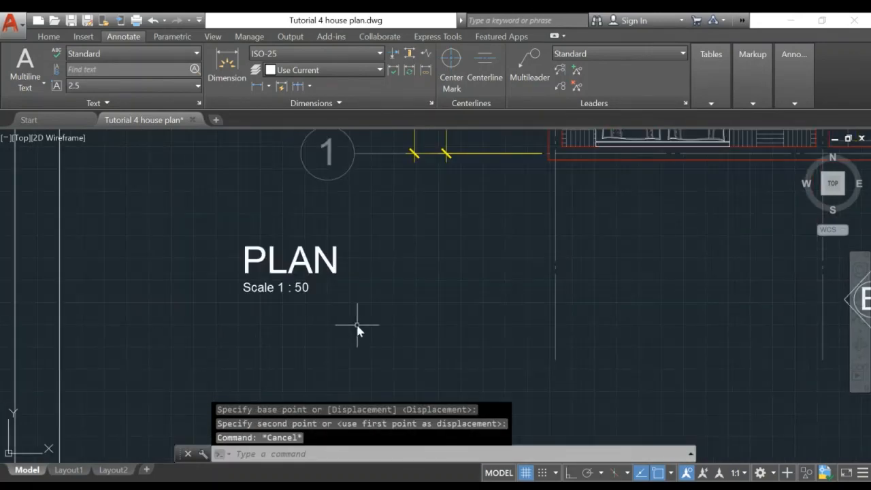
type("co")
key("Return")
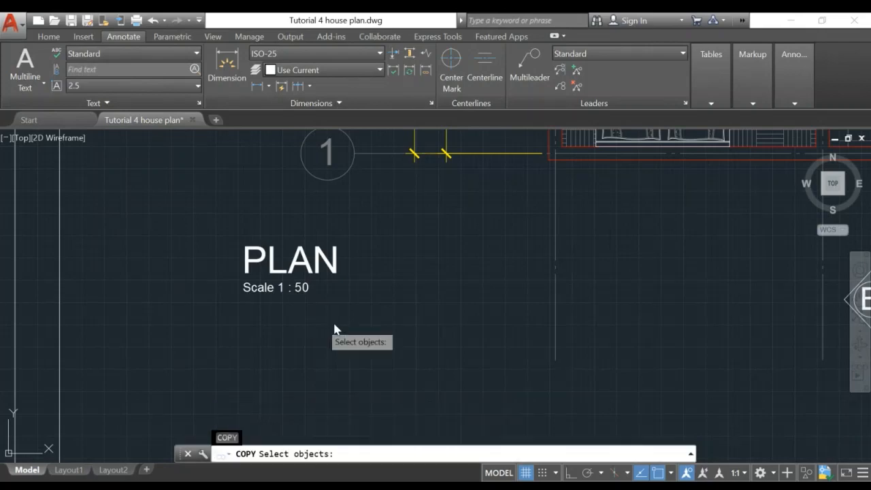
left_click(281, 289)
key("Return")
left_click(233, 305)
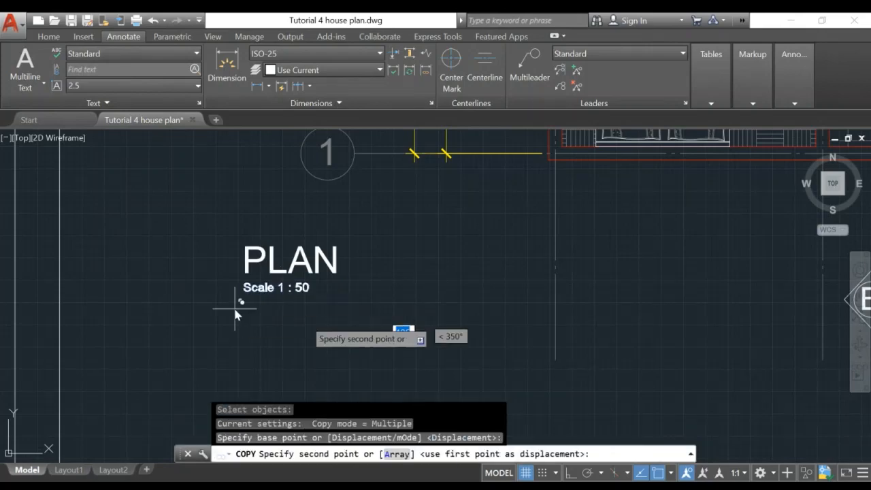
scroll(534, 328, "down", 3)
middle_click_drag(612, 327, 85, 307)
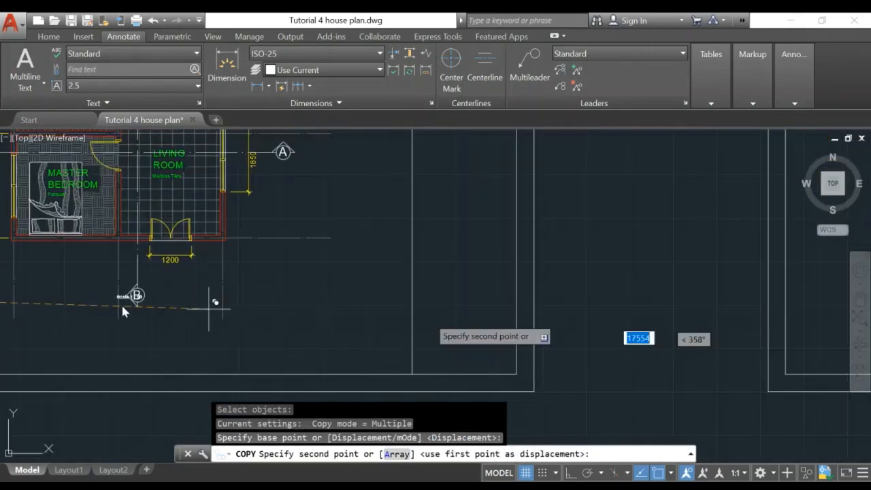
middle_click_drag(681, 321, 204, 291)
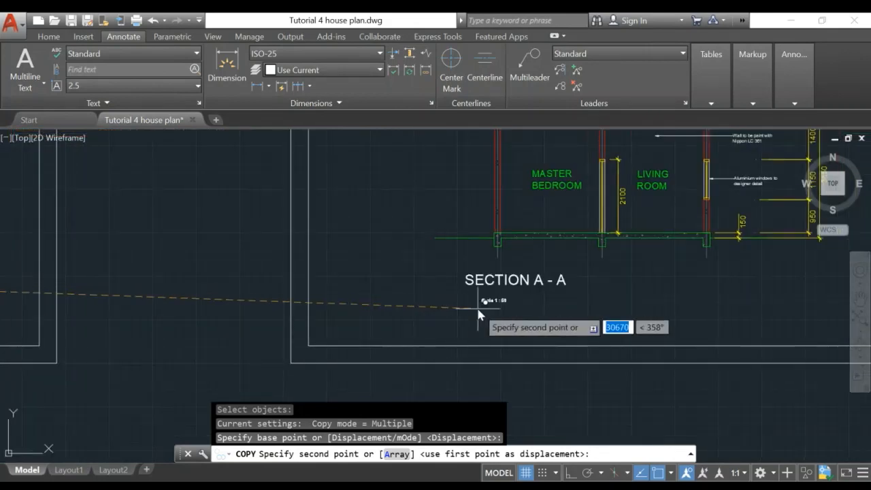
scroll(476, 307, "up", 2)
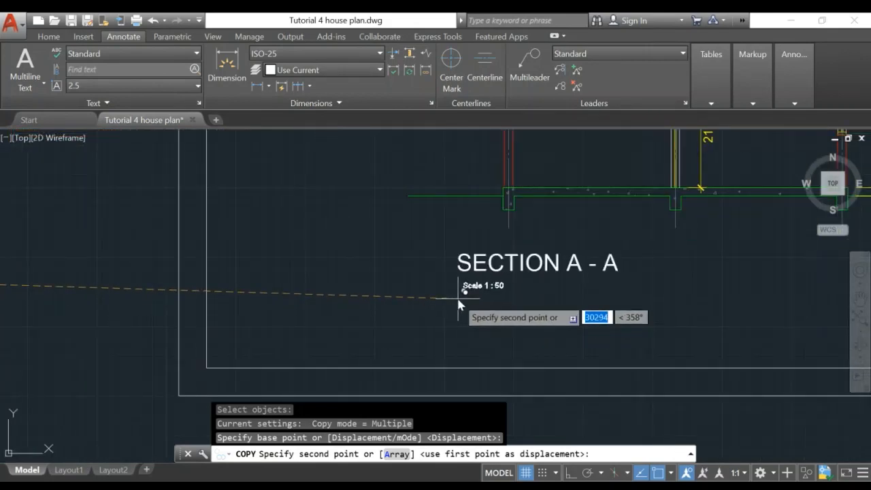
left_click(454, 298)
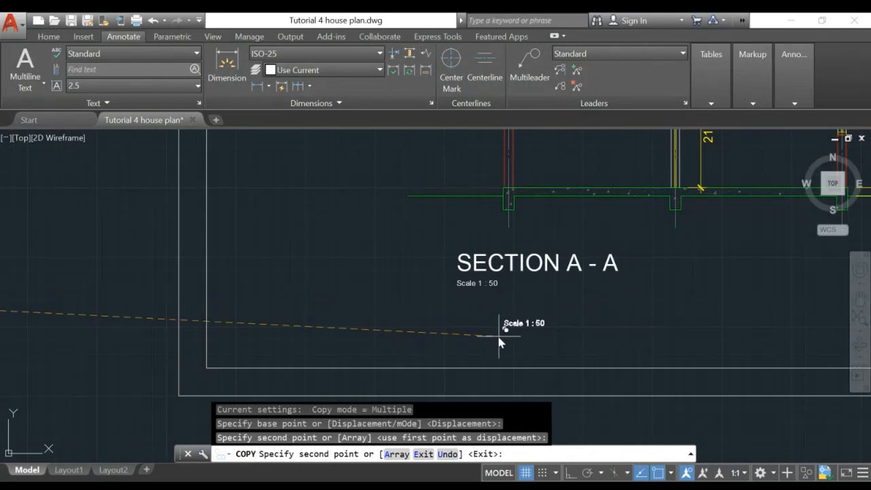
key("Escape")
Review both titled drawings, examining the section's walls, slabs, notes and dimensions for remaining work
scroll(506, 332, "down", 5)
scroll(243, 307, "up", 3)
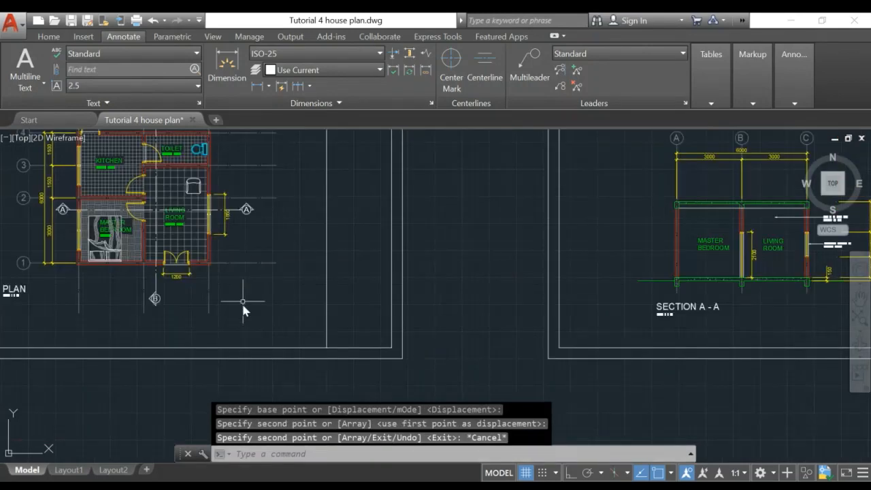
scroll(184, 291, "down", 2)
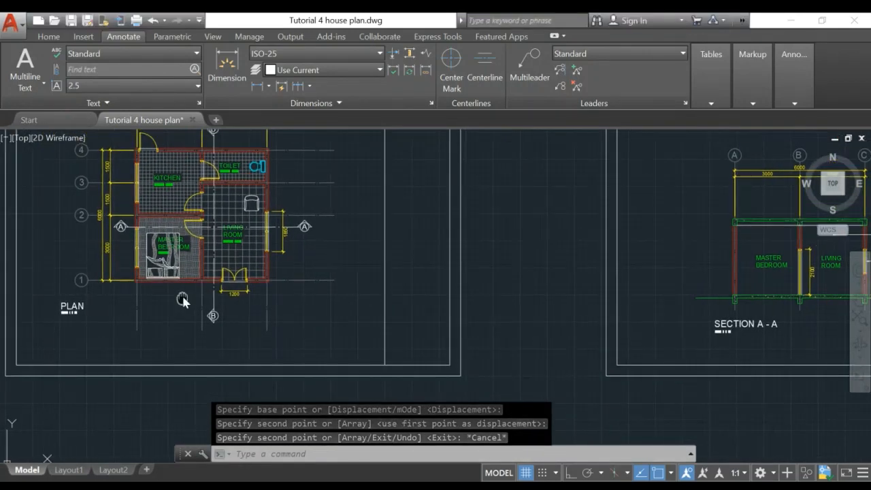
middle_click_drag(701, 301, 418, 308)
scroll(524, 308, "up", 4)
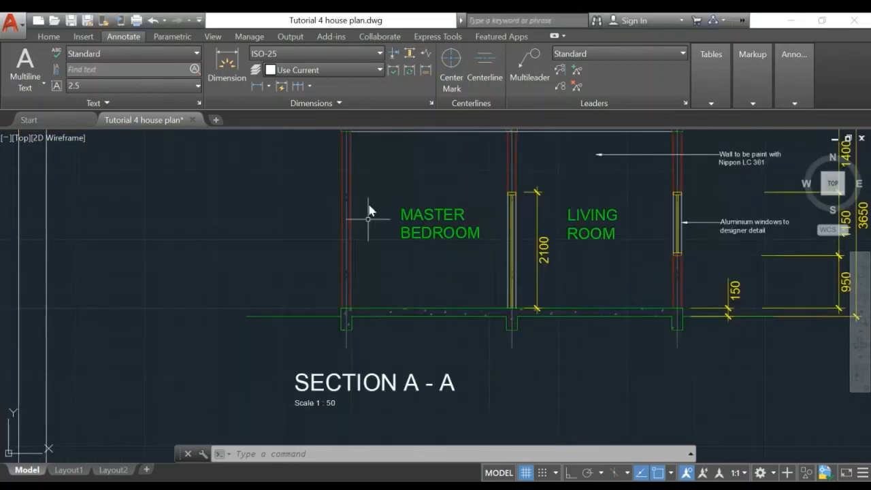
middle_click_drag(584, 272, 457, 286)
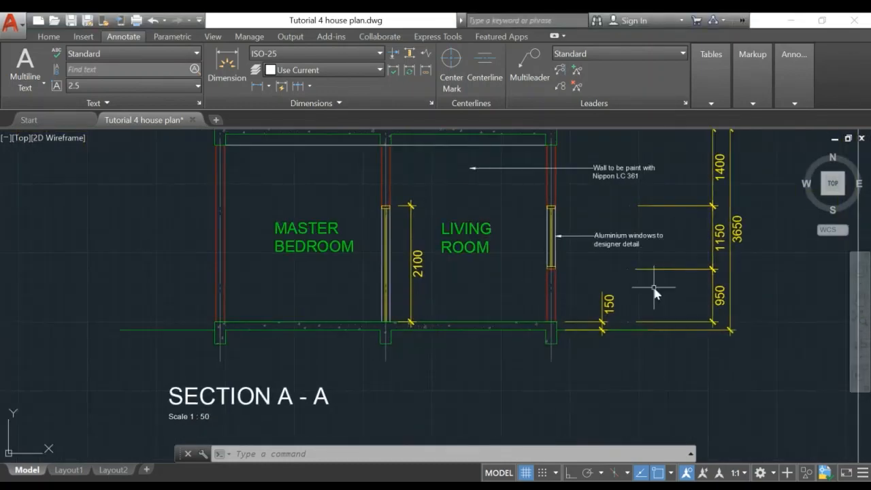
mouse_move(598, 230)
middle_mouse_down()
mouse_move(617, 277)
mouse_move(628, 284)
middle_mouse_up()
middle_click_drag(371, 290, 510, 239)
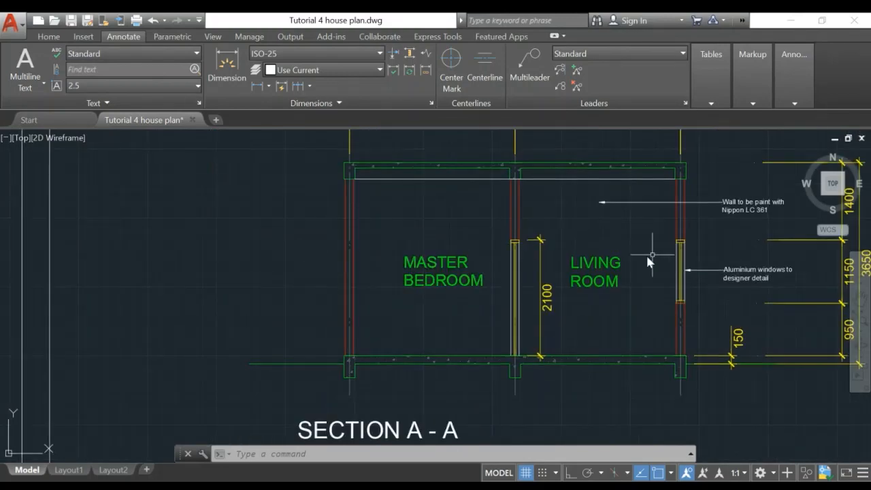
middle_click_drag(448, 322, 468, 247)
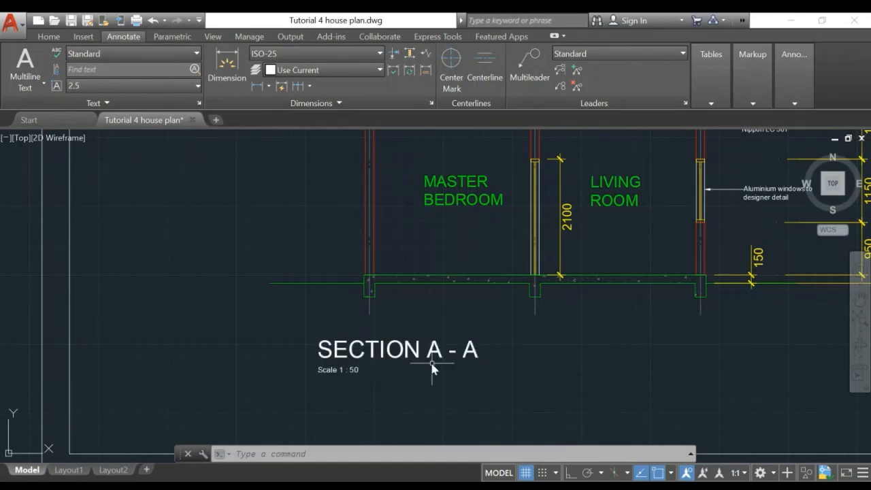
mouse_move(598, 379)
middle_mouse_down()
mouse_move(424, 388)
mouse_move(448, 367)
mouse_move(353, 388)
middle_mouse_up()
scroll(222, 303, "up", 3)
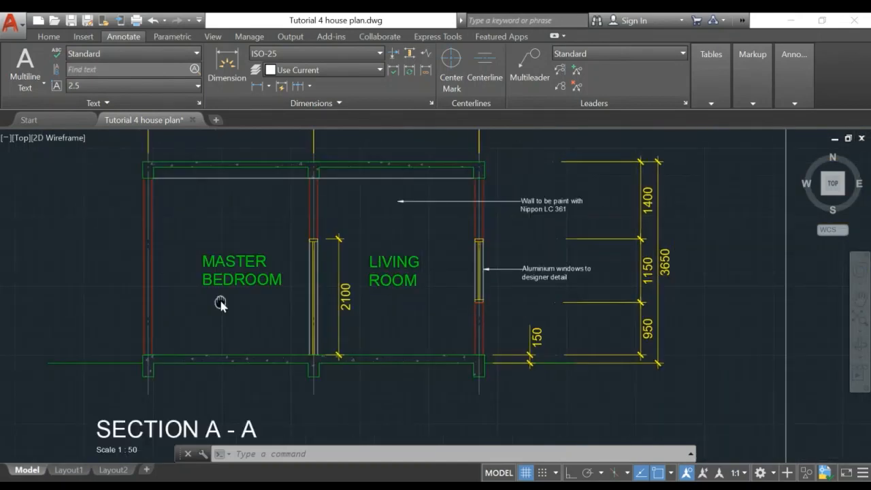
middle_click_drag(204, 252, 219, 287)
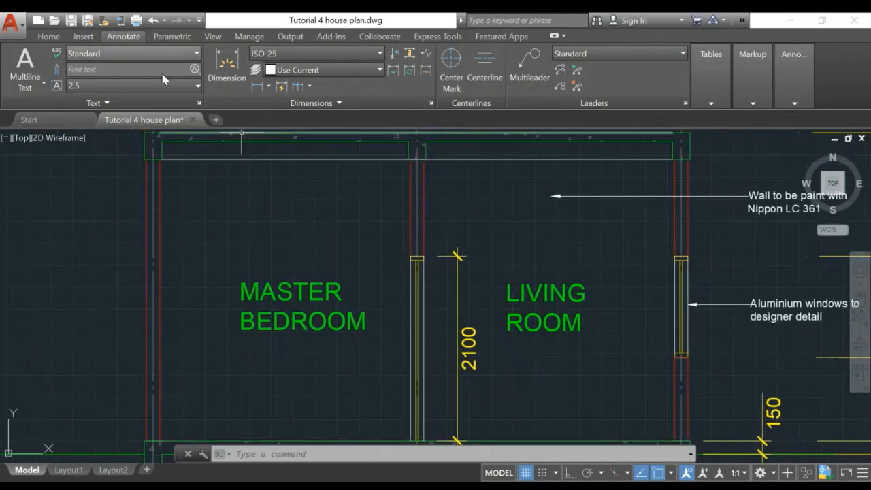
Make HATCH the current layer for filling the section's walls
left_click(60, 38)
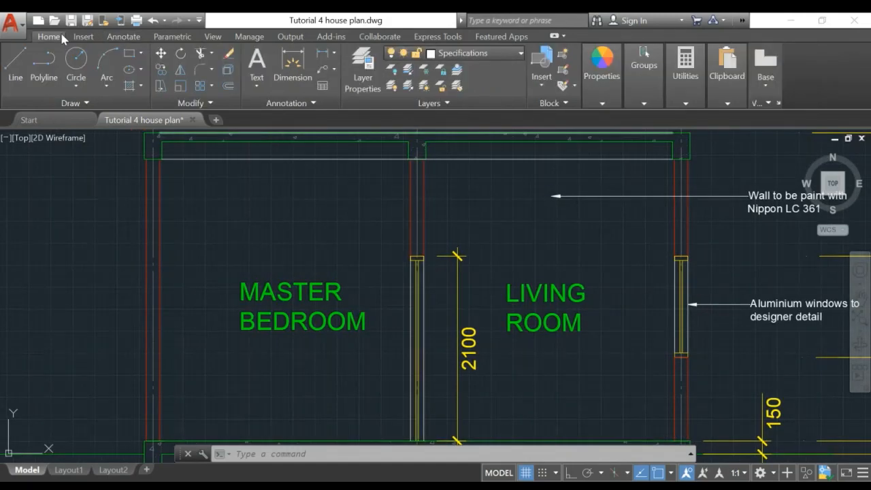
scroll(333, 231, "up", 2)
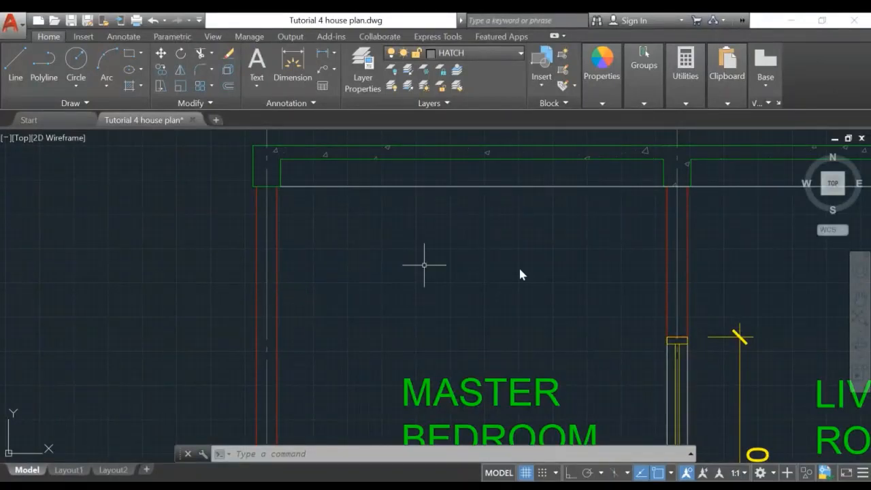
left_click(484, 52)
left_click(453, 201)
Start a hatch with the ANSI32 pattern and fill both halves of the section's outer wall left of the MASTER BEDROOM
left_click(130, 88)
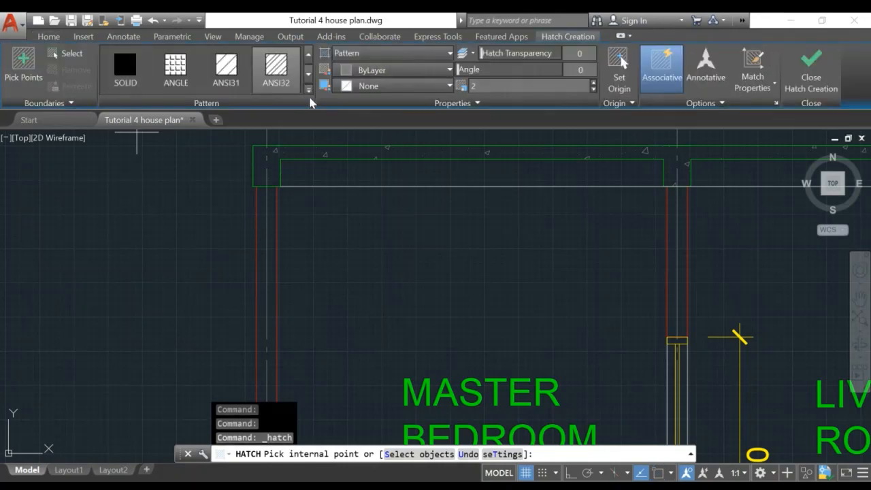
left_click(308, 89)
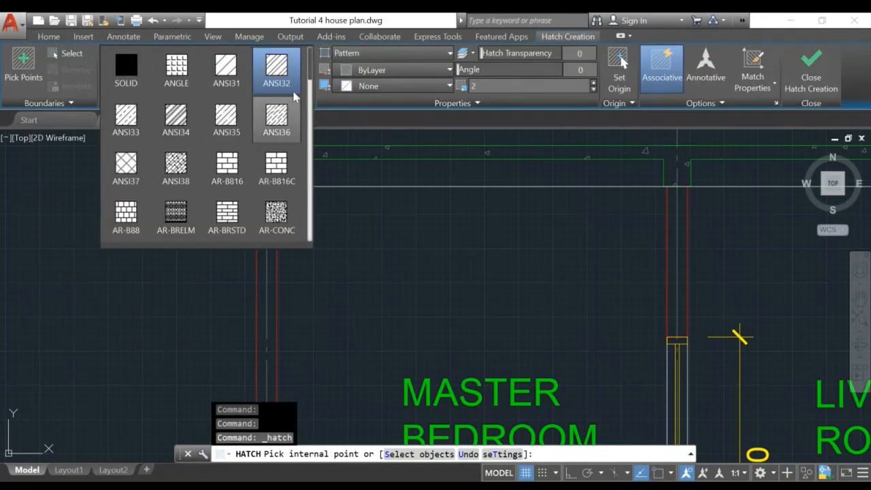
scroll(275, 144, "down", 2)
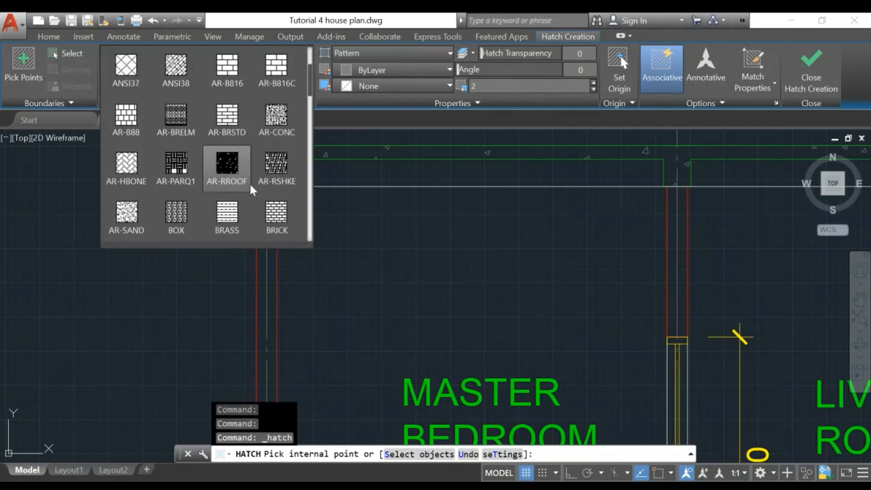
scroll(251, 189, "down", 4)
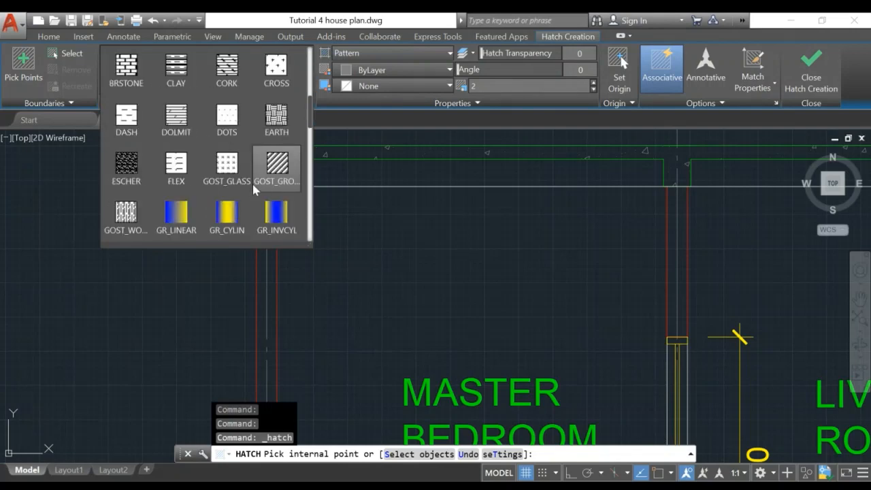
scroll(251, 182, "up", 3)
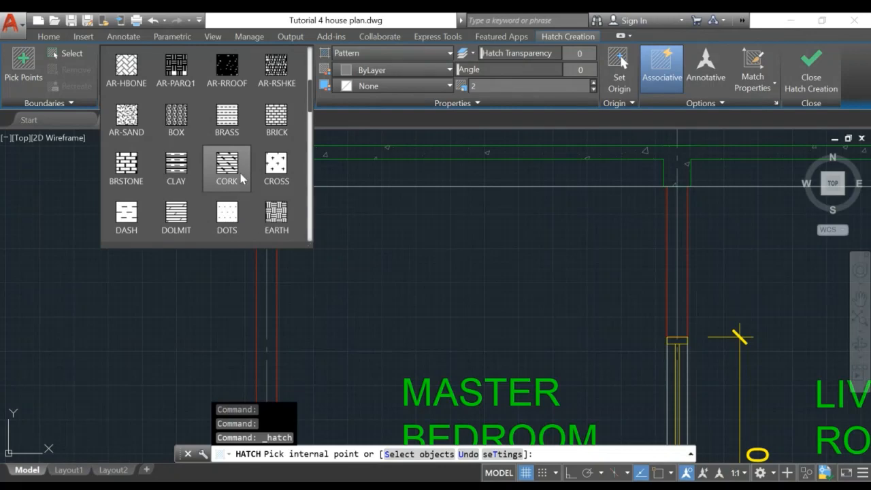
scroll(243, 175, "up", 2)
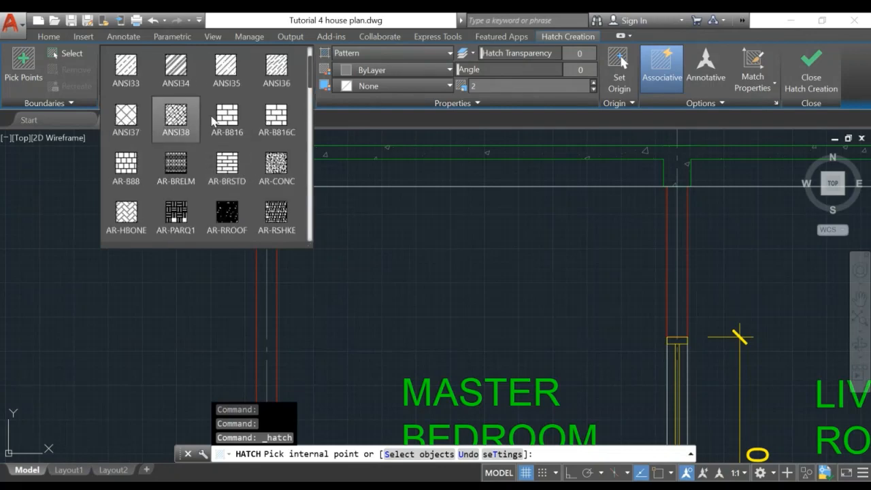
scroll(181, 123, "up", 1)
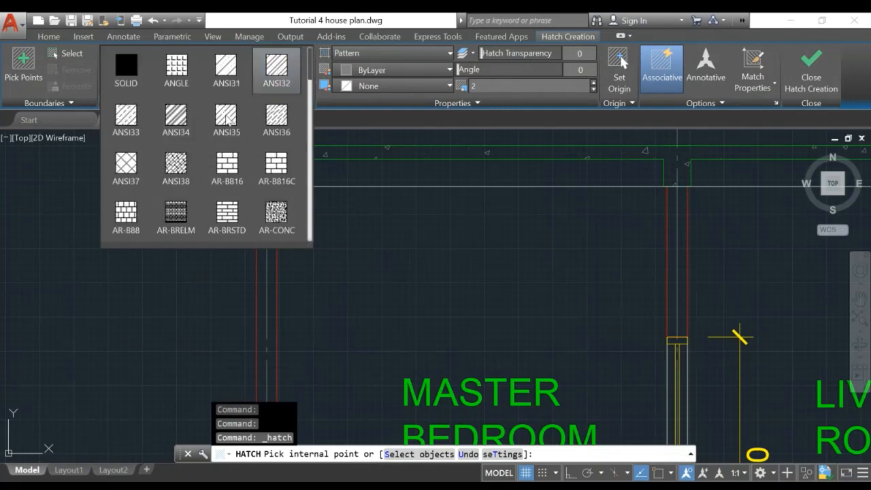
left_click(277, 76)
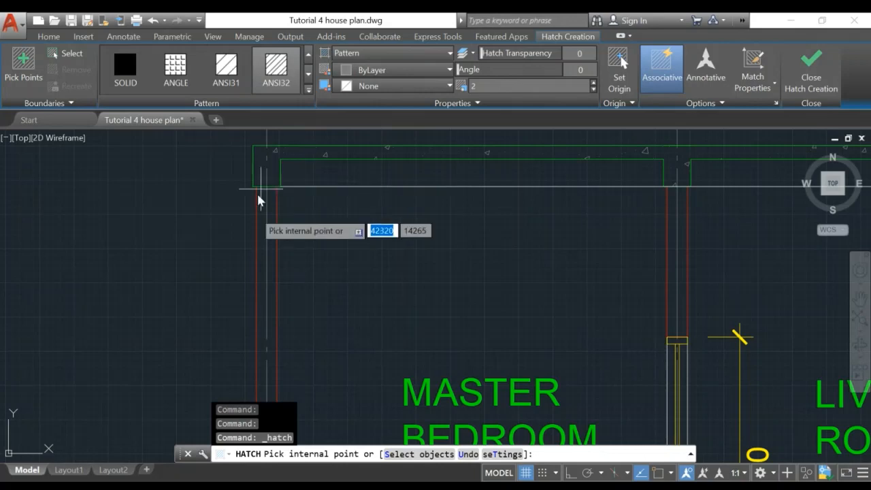
left_click(264, 234)
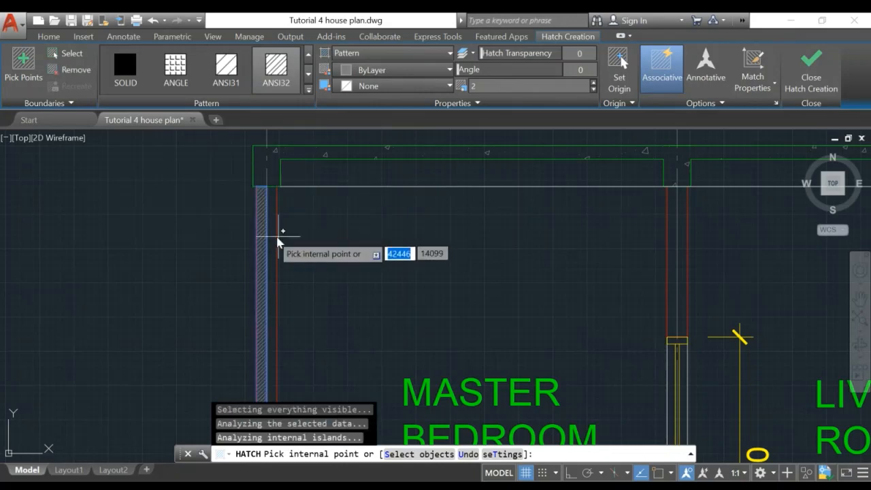
left_click(272, 243)
Try a hatch scale of 40 on the outer wall beside the MASTER BEDROOM and check the line spacing
scroll(270, 250, "up", 6)
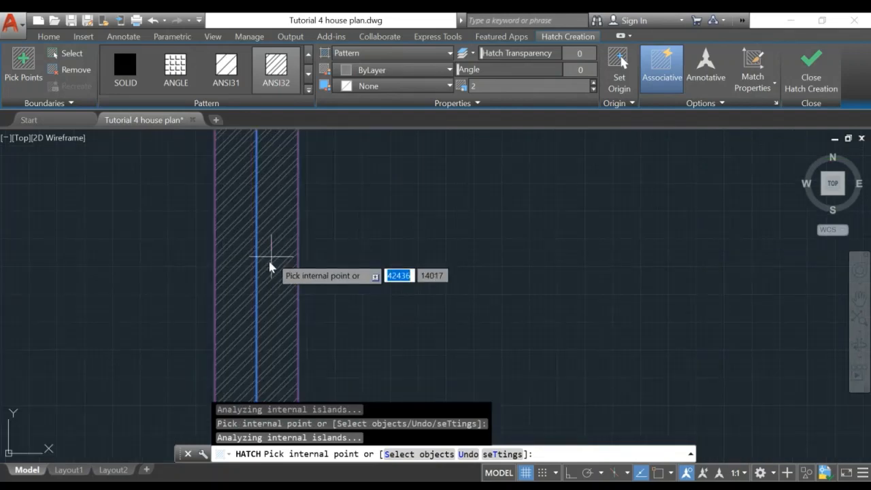
scroll(272, 262, "up", 2)
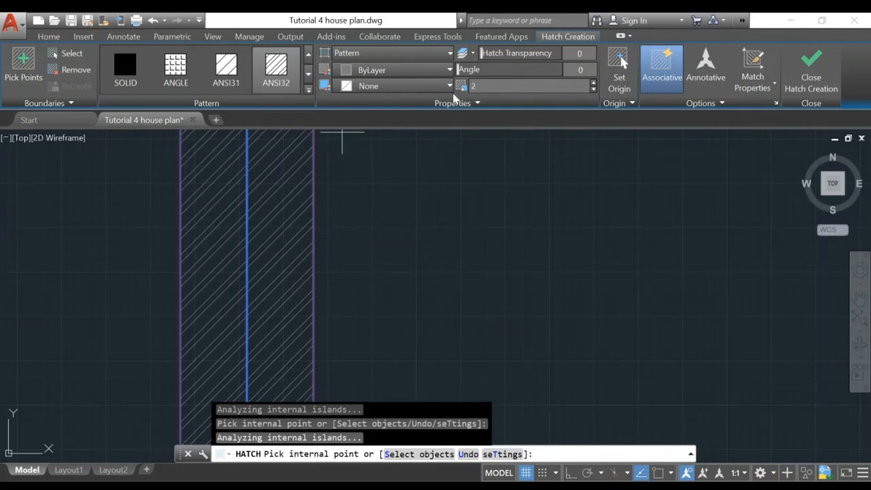
left_click(472, 87)
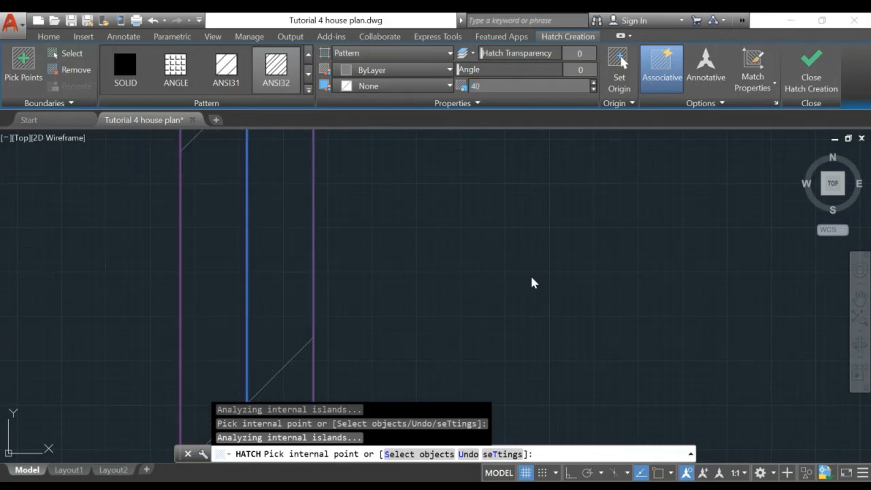
scroll(466, 279, "down", 5)
middle_click_drag(494, 277, 422, 241)
scroll(397, 271, "up", 5)
Set the wall hatch's pattern scale to 10
double_click(487, 83)
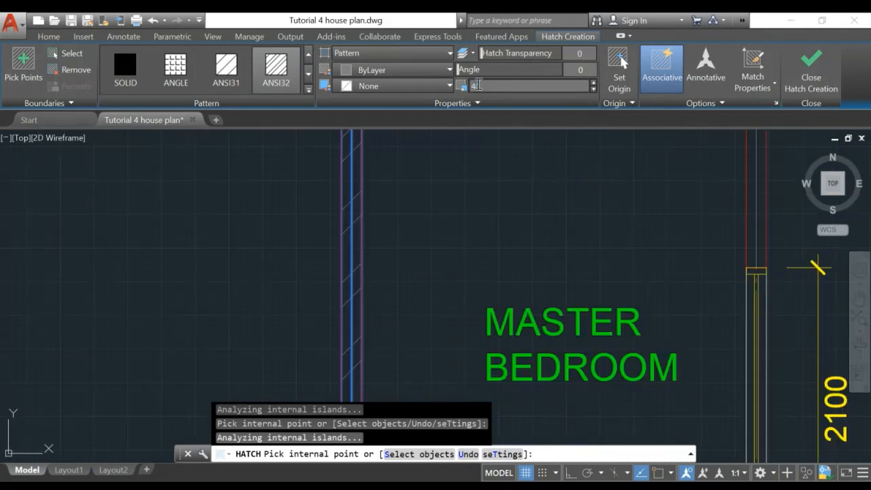
type("1")
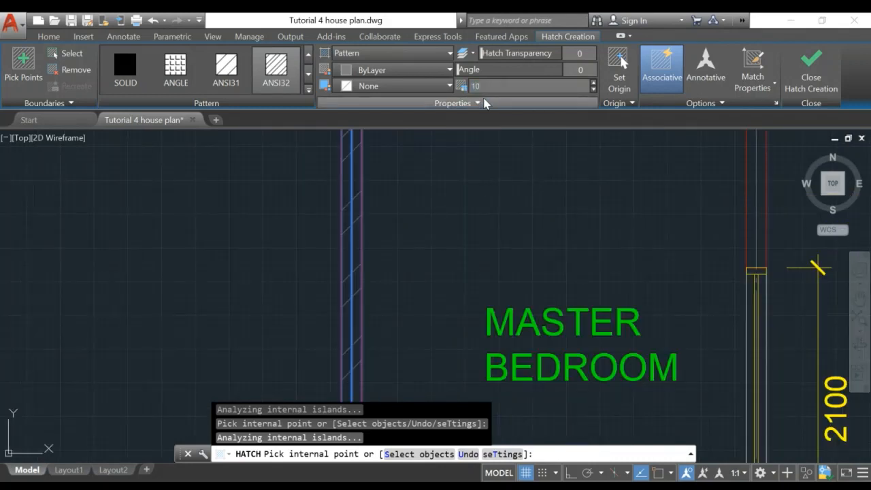
scroll(392, 291, "down", 5)
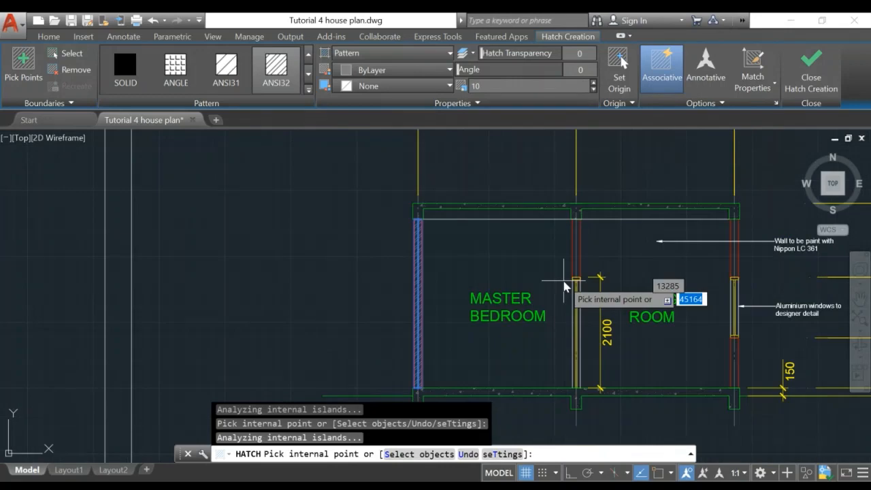
Add the middle wall above the door and the LIVING ROOM's outer wall above the window to the hatch
scroll(417, 275, "up", 2)
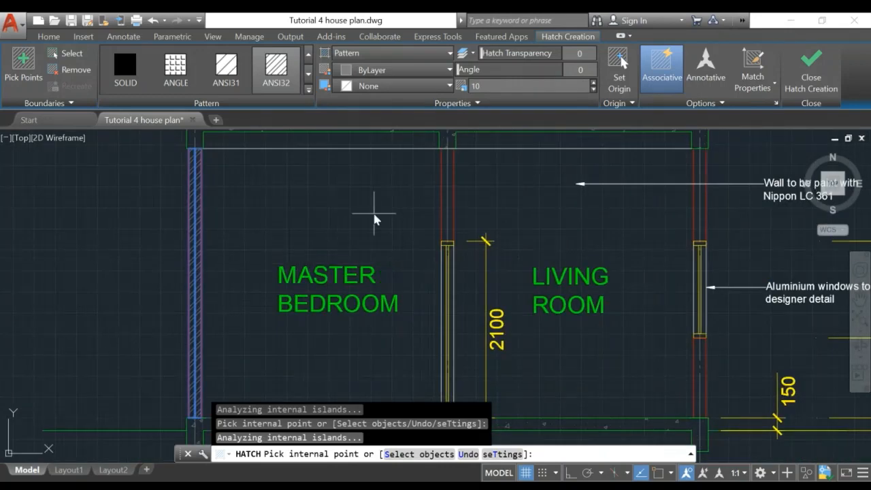
middle_click_drag(374, 213, 244, 218)
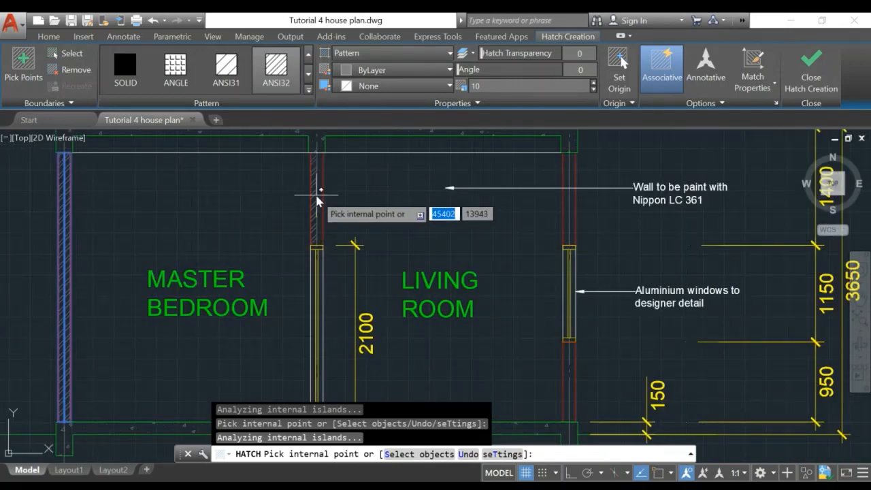
left_click(317, 200)
left_click(320, 201)
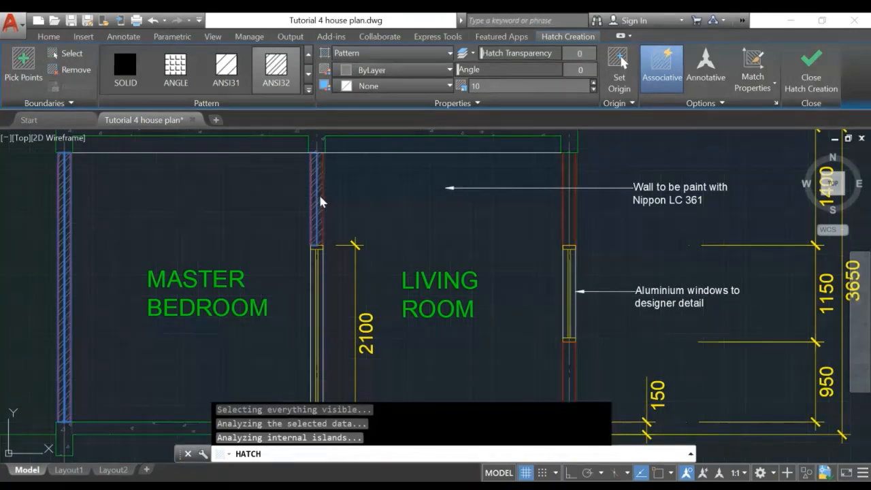
left_click(566, 208)
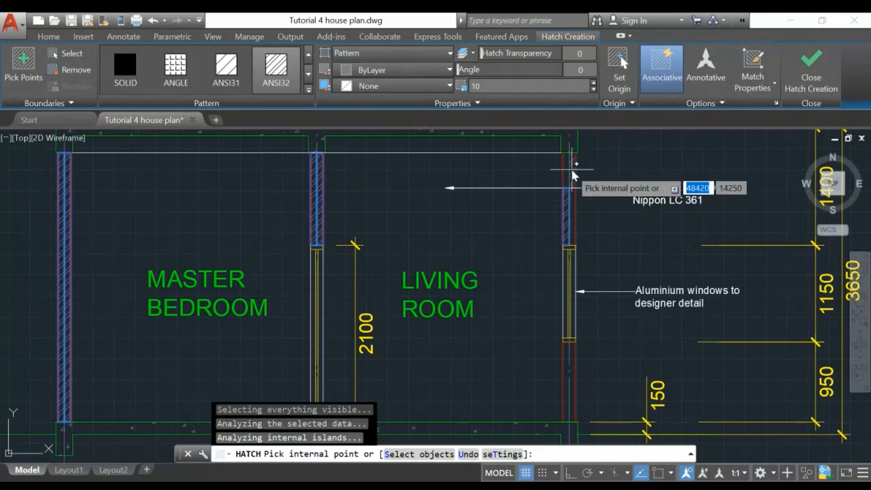
left_click(570, 178)
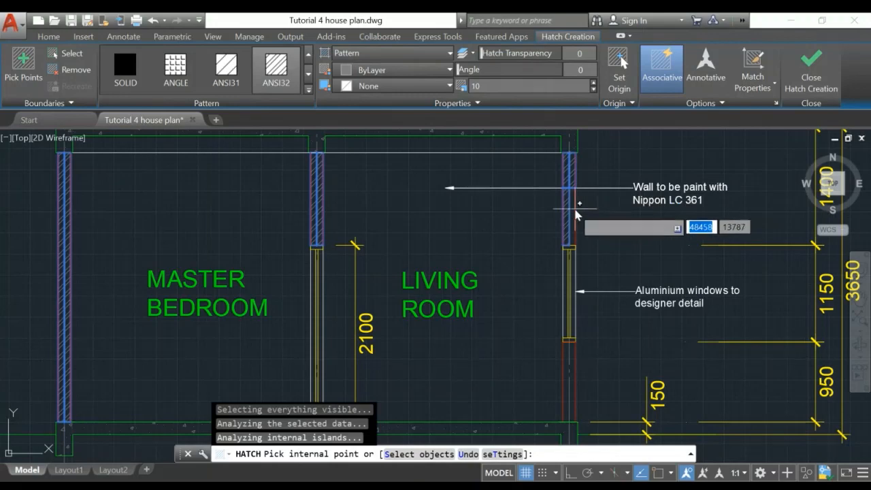
Add both halves of the outer wall below the LIVING ROOM window to the hatch and finish the hatch
left_click(574, 368)
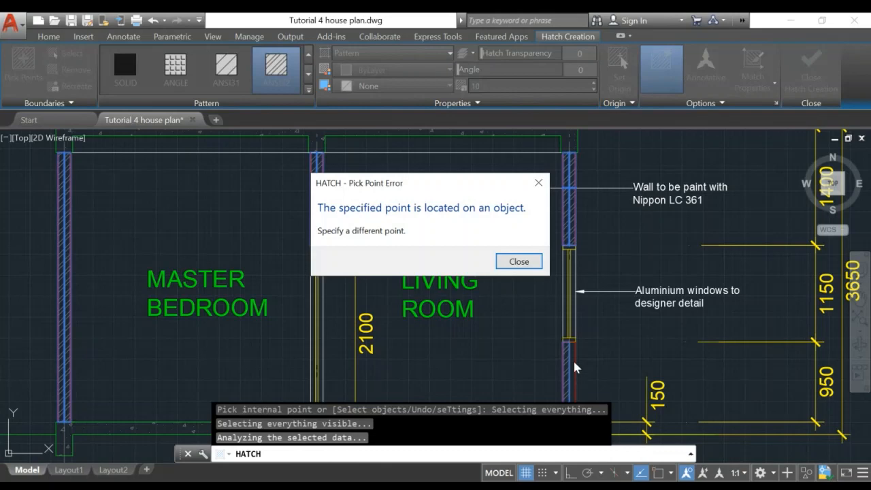
left_click(518, 261)
scroll(576, 376, "up", 3)
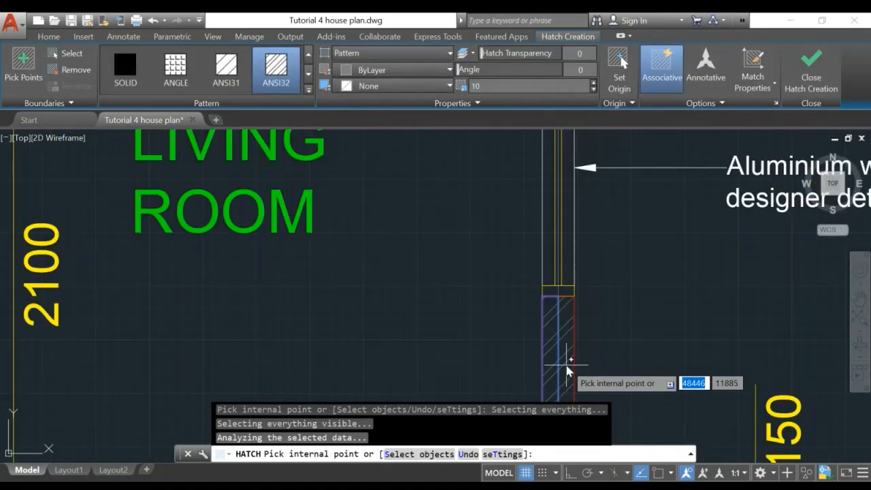
left_click(821, 77)
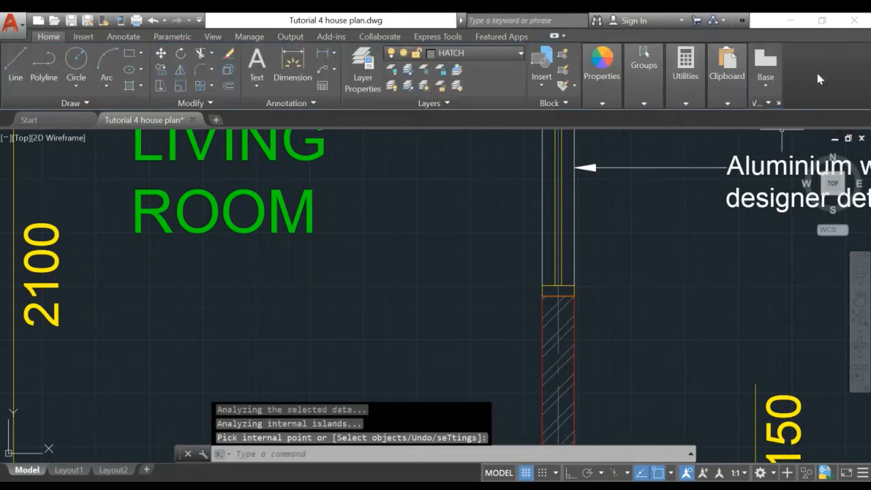
Start plotting the model and choose Window as the plot area
scroll(476, 274, "down", 5)
scroll(306, 287, "down", 2)
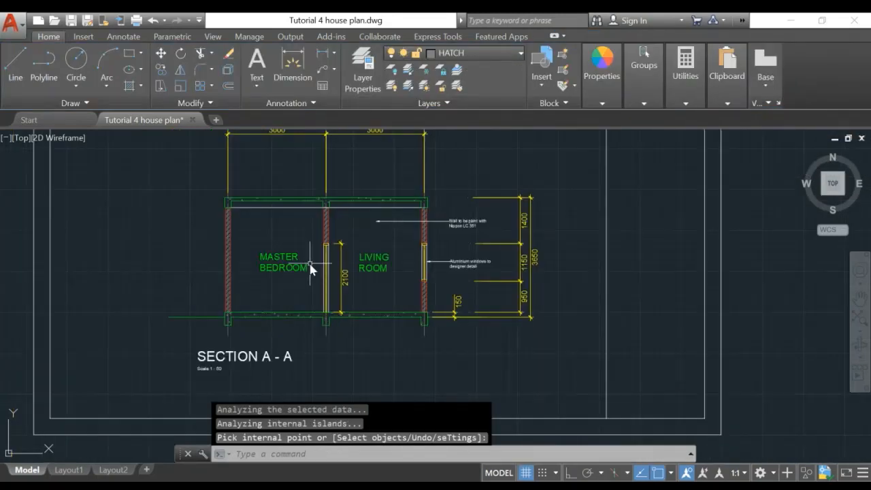
middle_click_drag(311, 265, 361, 292)
scroll(408, 293, "down", 3)
scroll(439, 301, "up", 2)
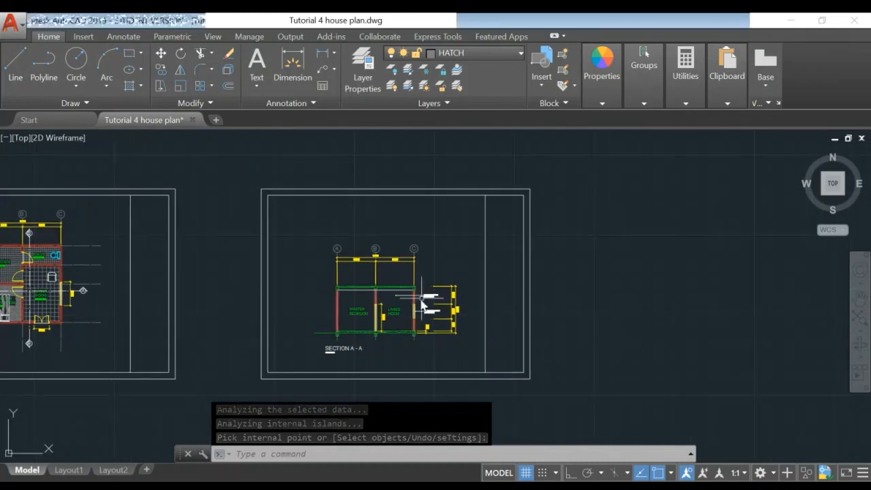
scroll(443, 303, "down", 2)
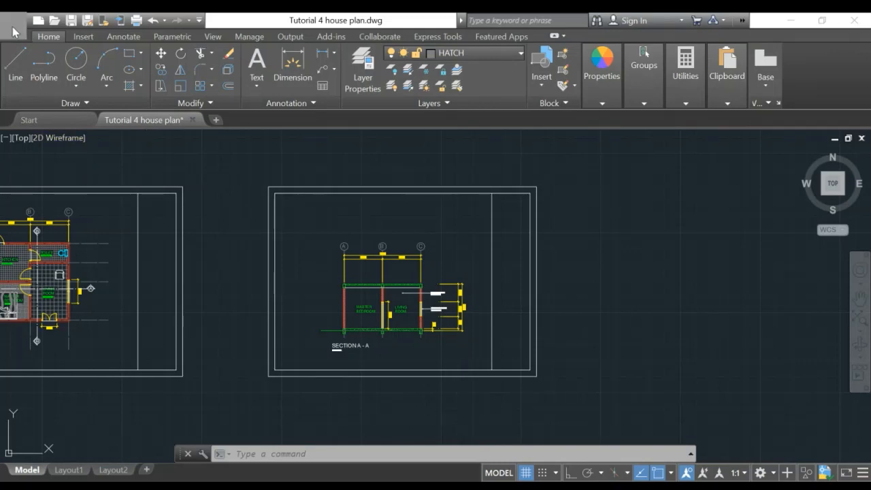
left_click(52, 320)
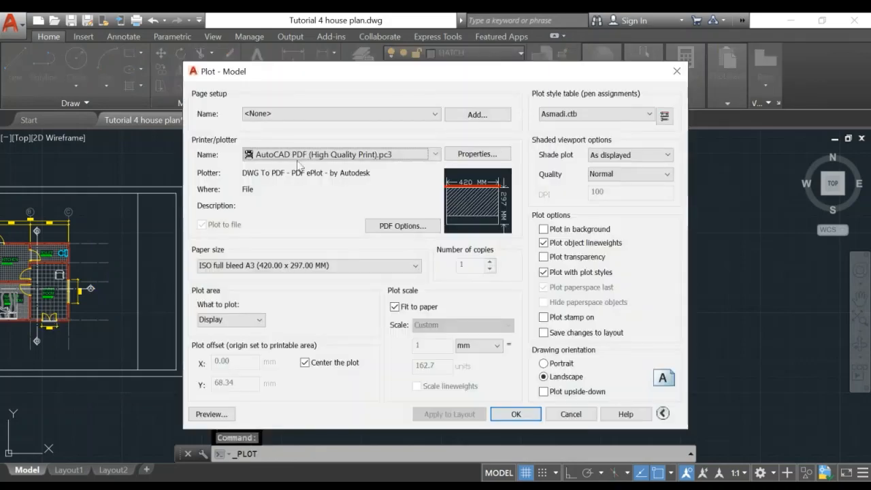
left_click(256, 321)
left_click(205, 356)
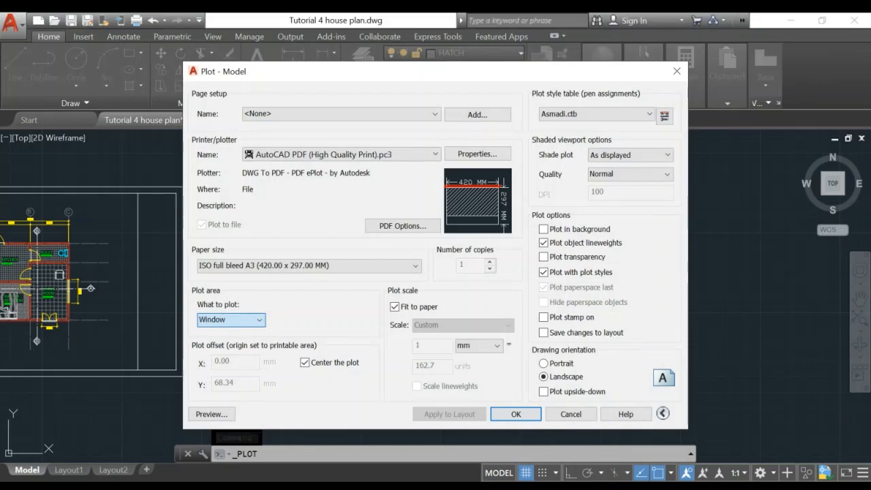
Define the plot window from the lower-left to the upper-right corner of the SECTION A - A sheet's inner frame
scroll(274, 377, "up", 4)
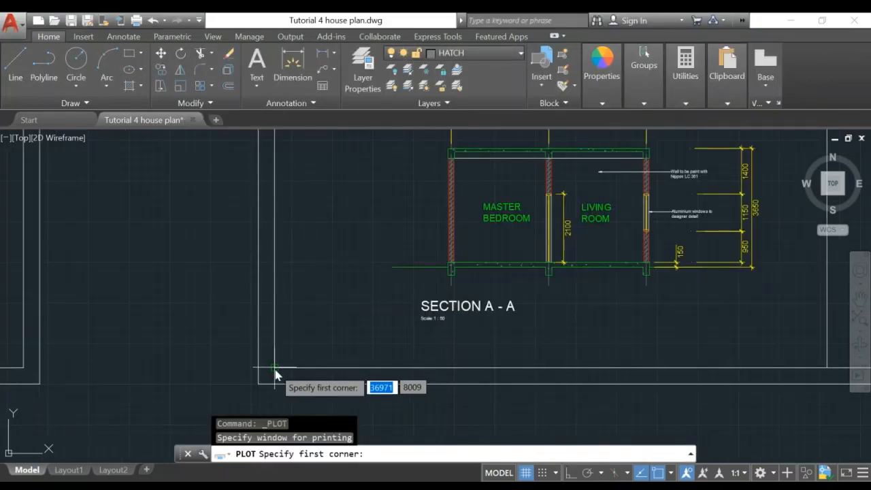
left_click(274, 371)
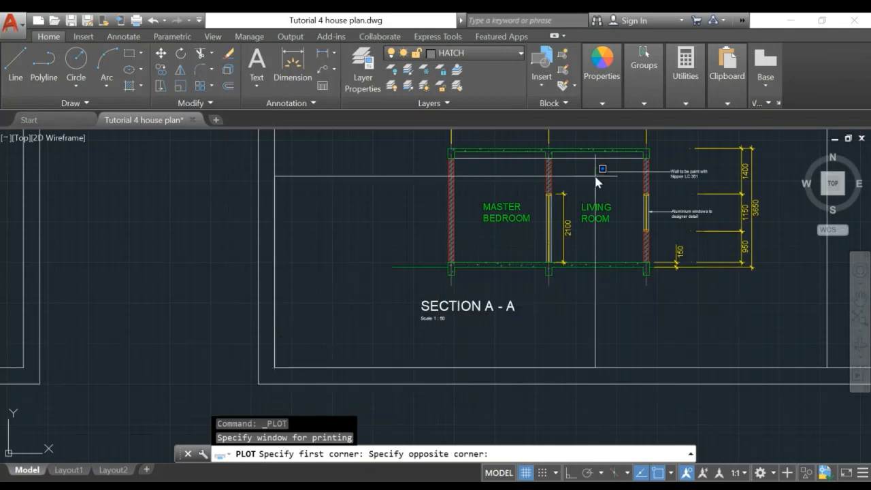
middle_click_drag(596, 177, 322, 331)
middle_click_drag(466, 155, 389, 266)
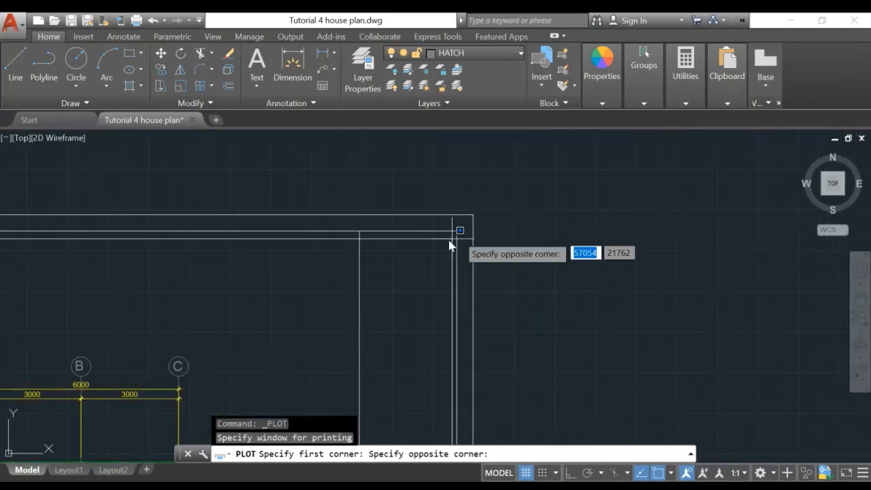
left_click(457, 234)
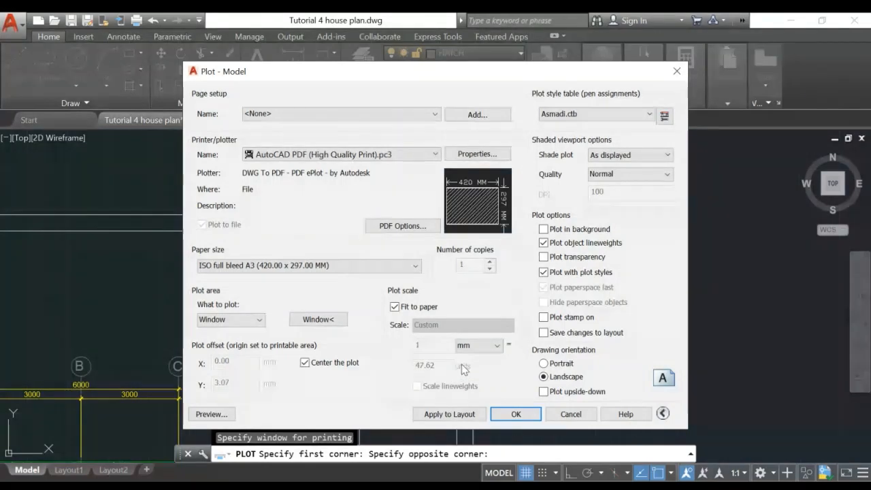
Turn off Fit to paper and set a custom plot scale of 1 mm to 50 units
left_click(397, 310)
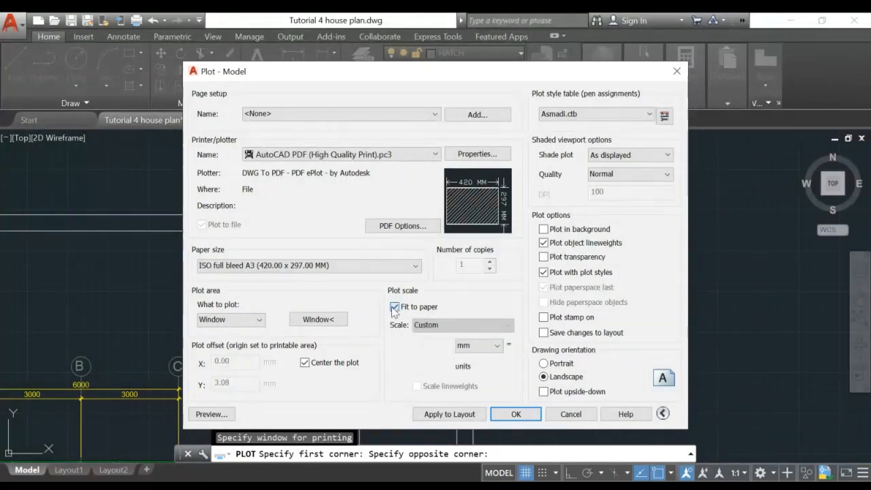
double_click(426, 366)
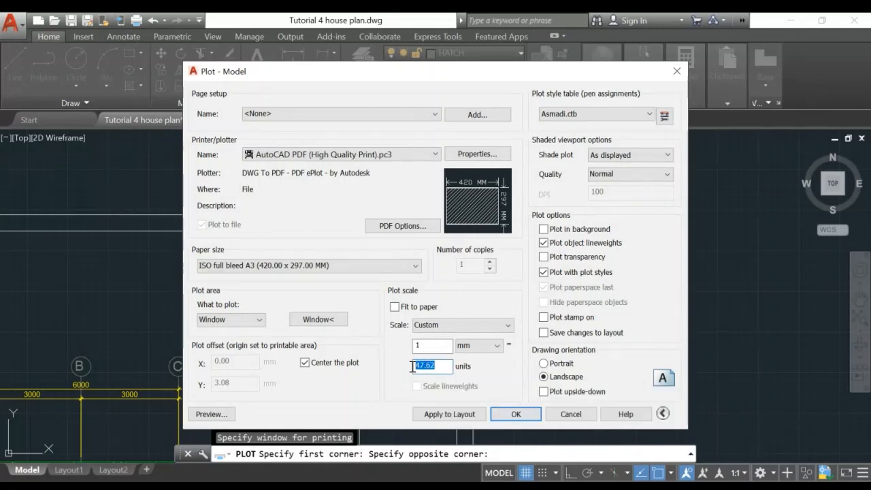
type("50")
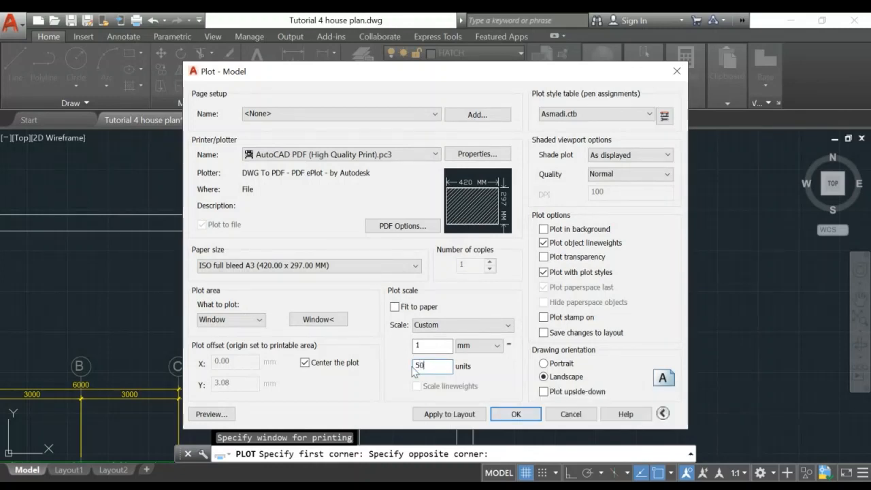
Continue with the 1:50 plot scale despite the different annotation scale and open a preview of the section sheet
key("Return")
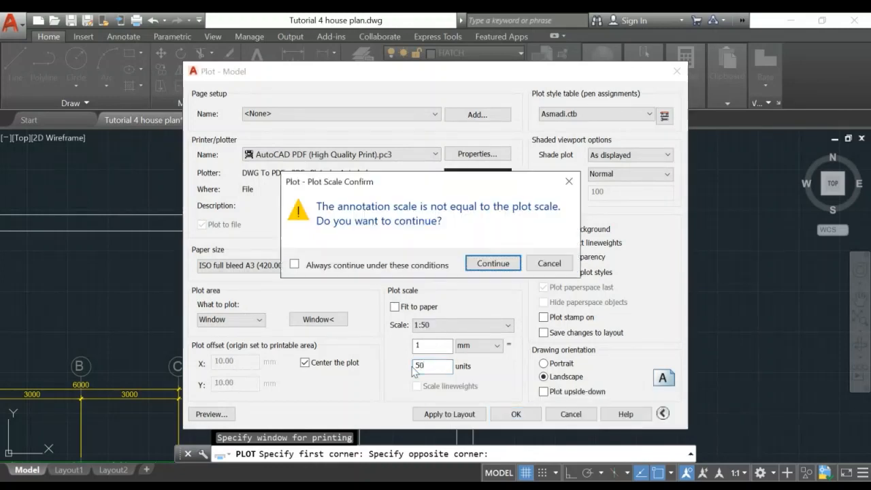
left_click(494, 265)
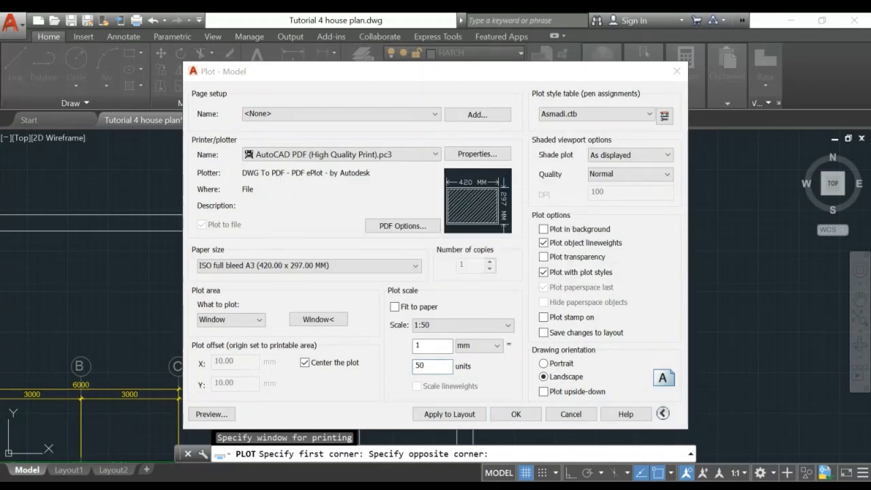
key("Return")
left_click(639, 87)
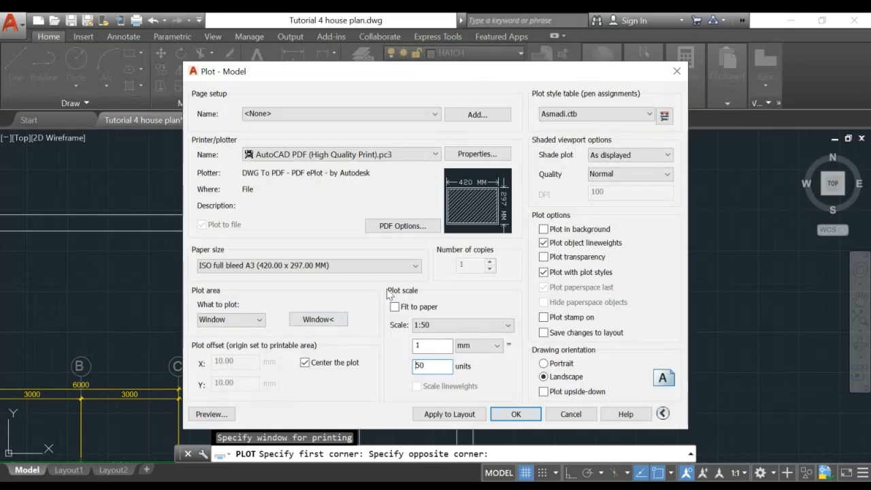
left_click(216, 414)
left_click(494, 262)
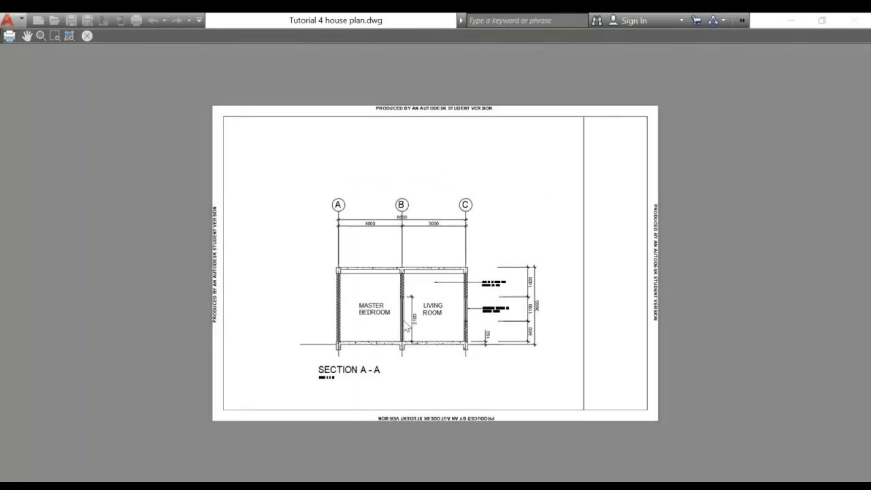
Examine the room labels, wall hatching, notes and dimensions of SECTION A - A in the plot preview
scroll(403, 321, "up", 6)
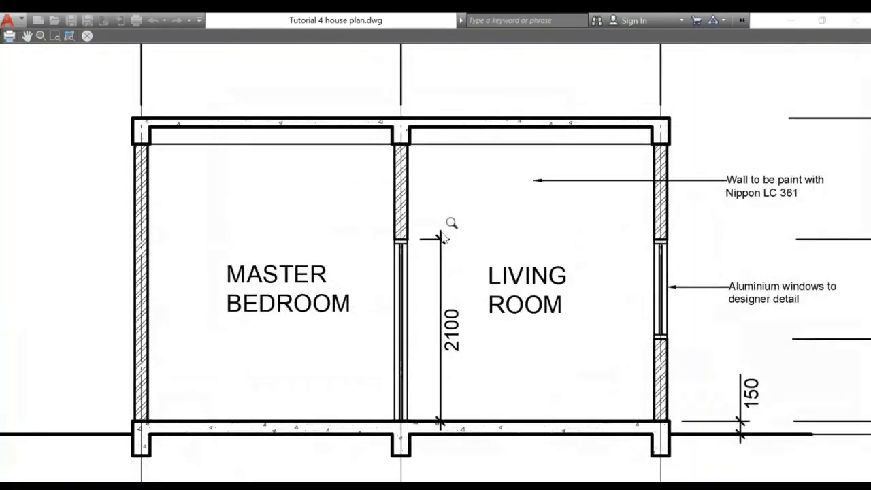
scroll(328, 246, "down", 4)
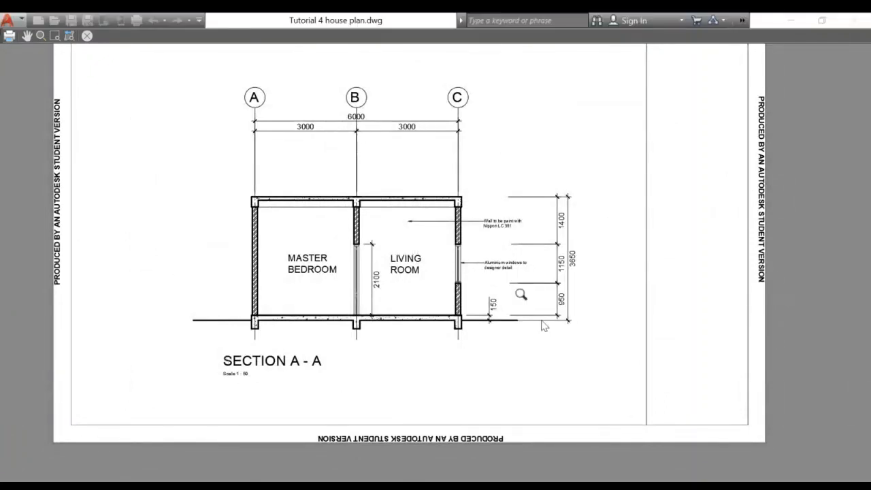
scroll(273, 286, "up", 4)
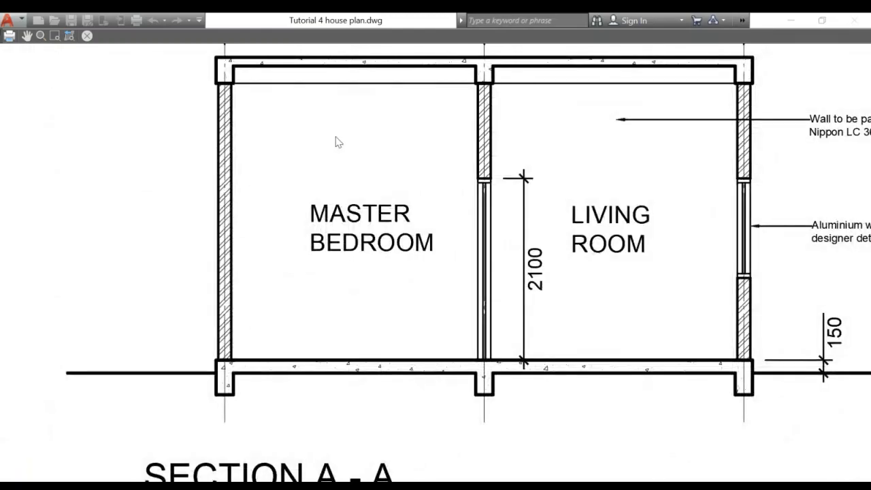
middle_click_drag(333, 140, 132, 231)
middle_click_drag(469, 237, 326, 246)
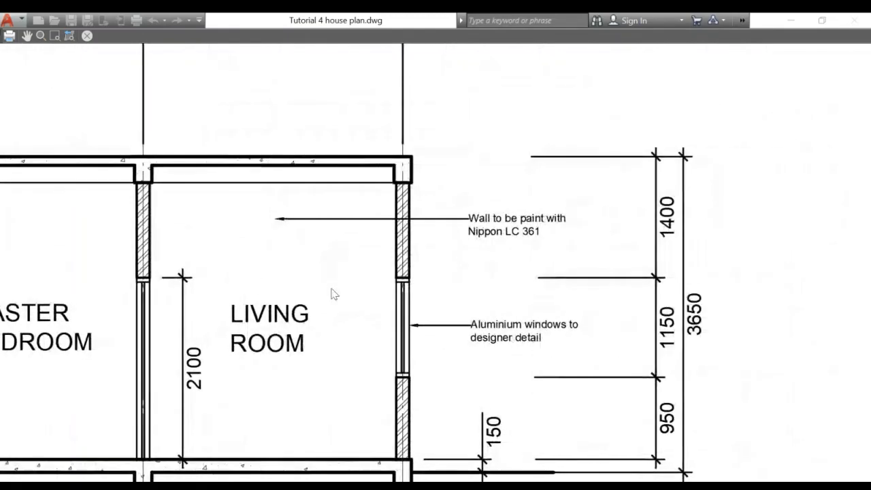
middle_click_drag(205, 419, 303, 267)
scroll(411, 299, "down", 1)
Inspect the hatch and lineweights of the outer wall above the LIVING ROOM window, and check the whole previewed sheet
scroll(378, 210, "up", 5)
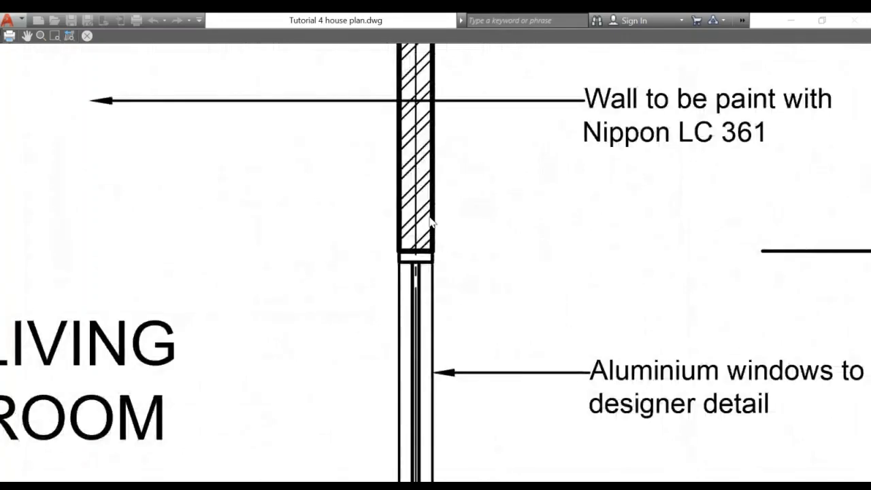
scroll(435, 175, "up", 5)
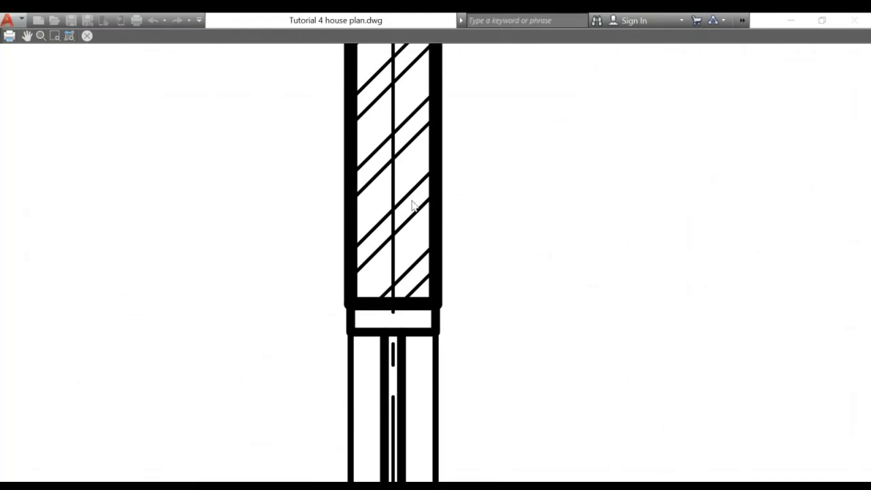
scroll(411, 201, "down", 3)
scroll(413, 200, "down", 2)
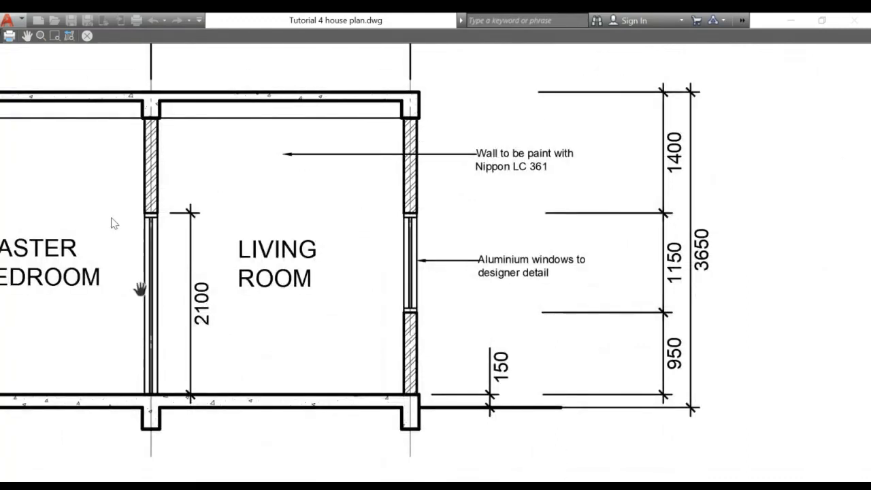
left_click_drag(48, 424, 276, 397)
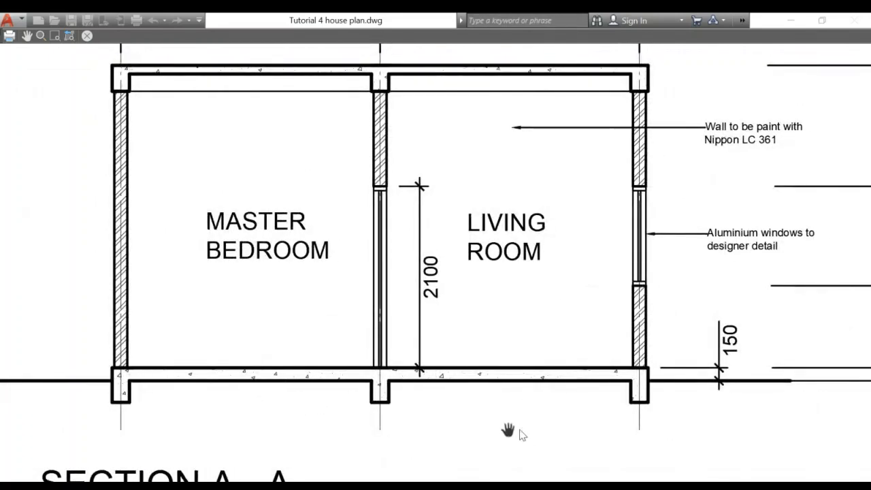
scroll(490, 408, "down", 2)
scroll(461, 304, "down", 5)
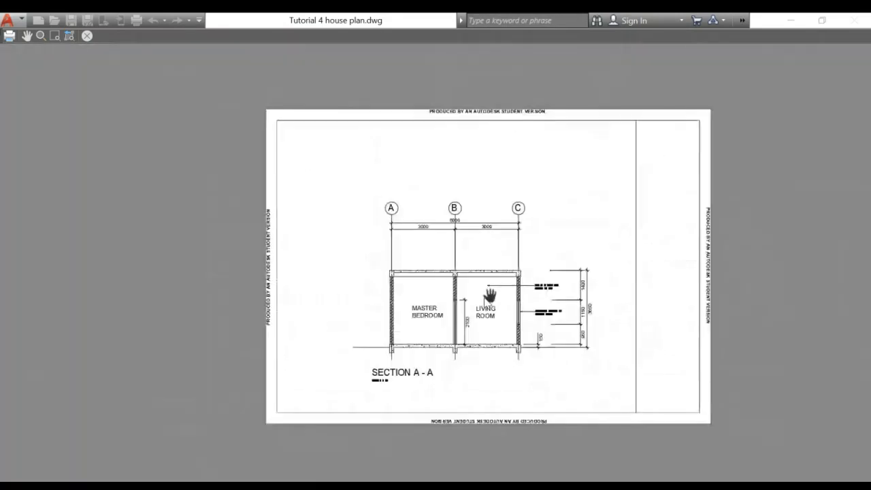
left_click_drag(491, 299, 467, 297)
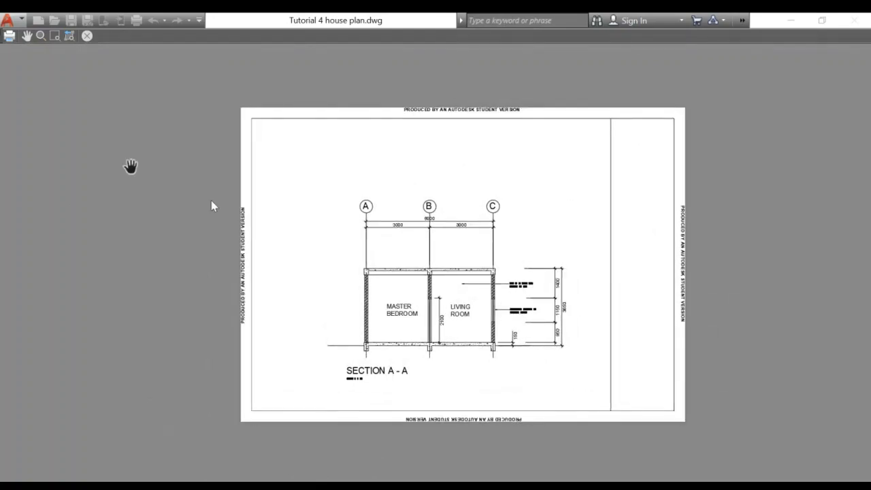
Plot the previewed section sheet and save it as Tutorial 4 house plan-Model.pdf in the Documents folder
left_click(9, 37)
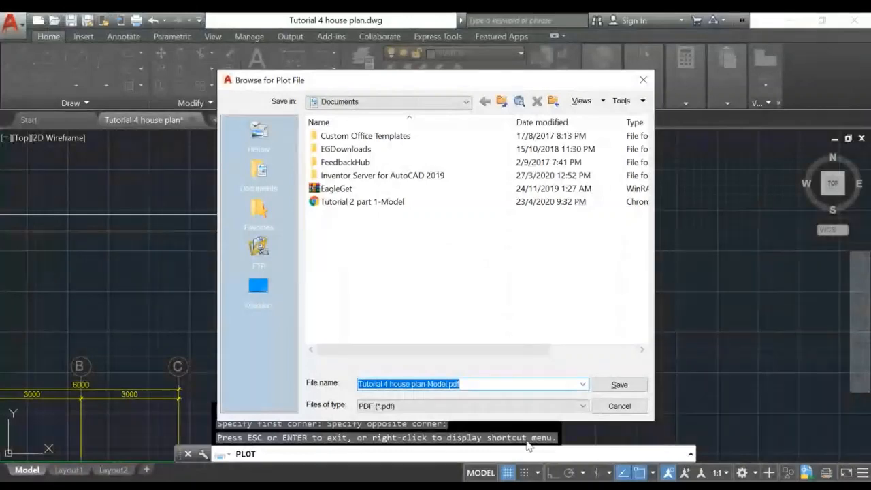
left_click(610, 387)
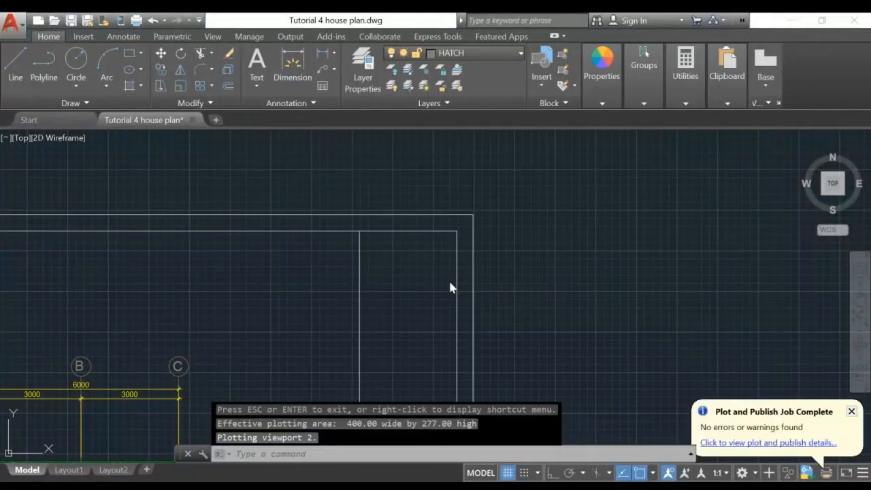